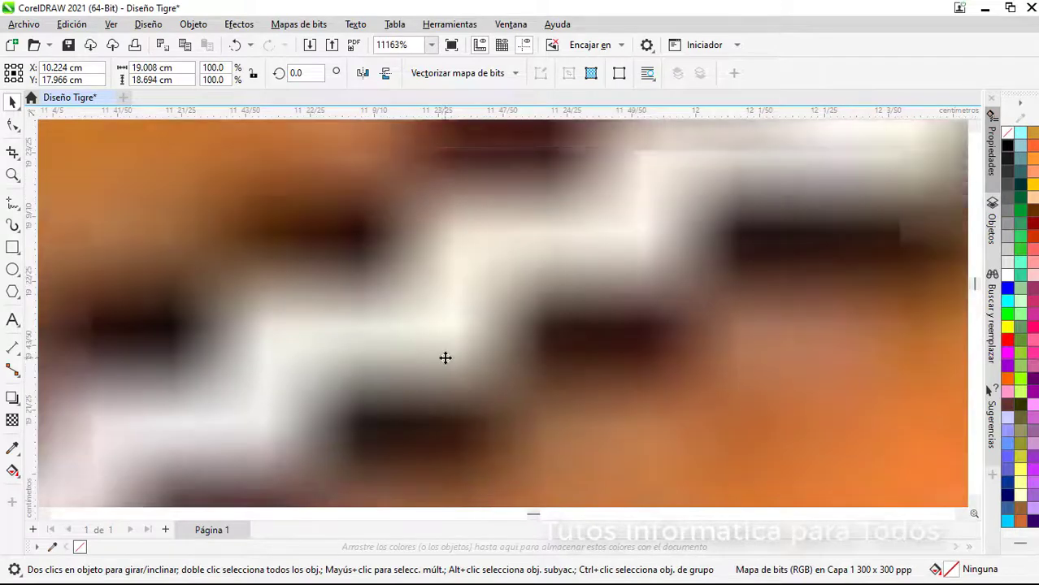
Step: Lock the tiger bitmap on the page so it stays fixed as a tracing reference
scroll(445, 357, down, 1)
scroll(416, 354, up, 1)
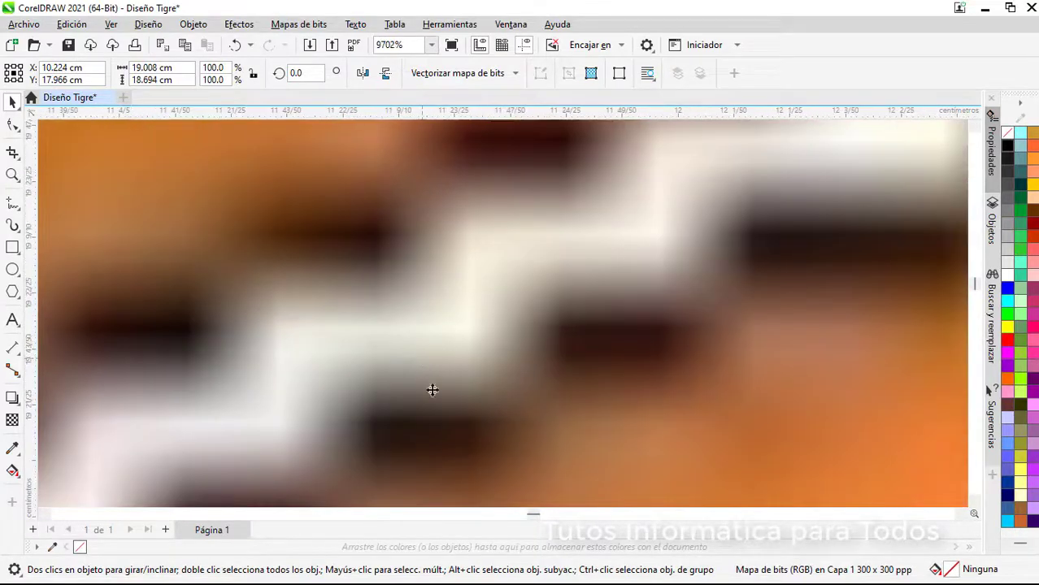
scroll(431, 390, down, 10)
drag(385, 515, 365, 516)
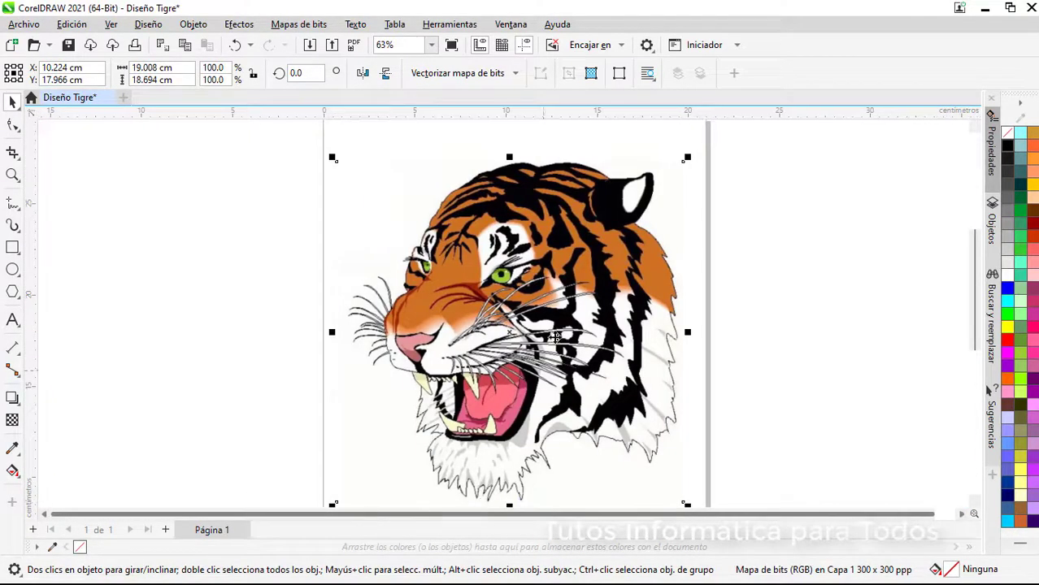
right_click(514, 294)
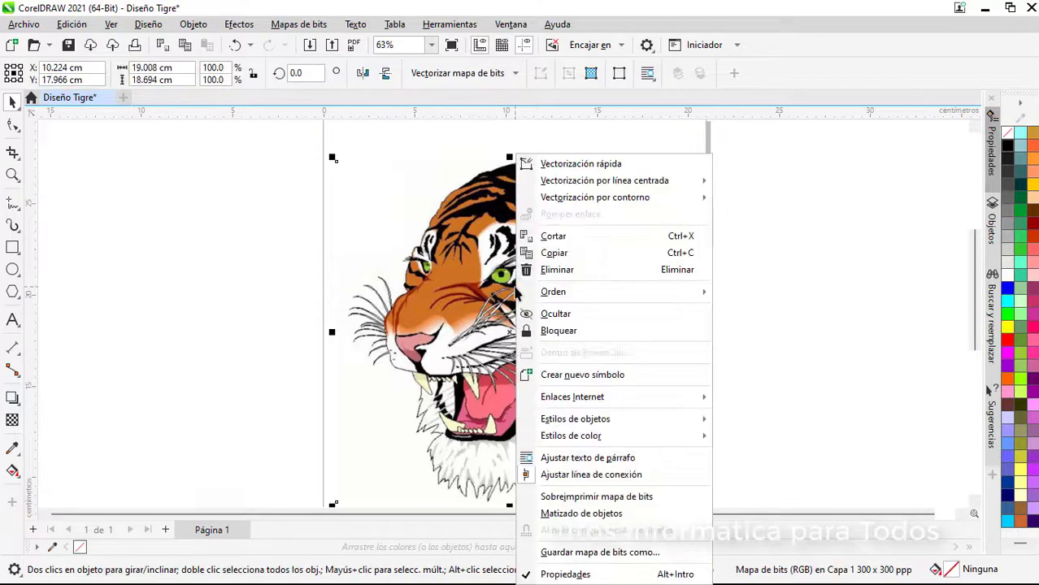
click(558, 330)
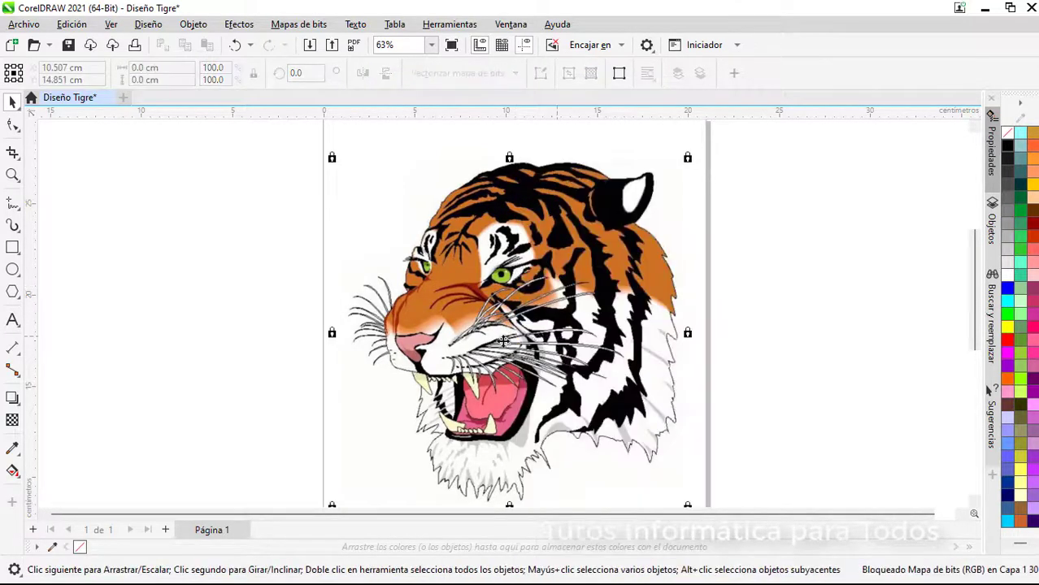
scroll(559, 331, up, 1)
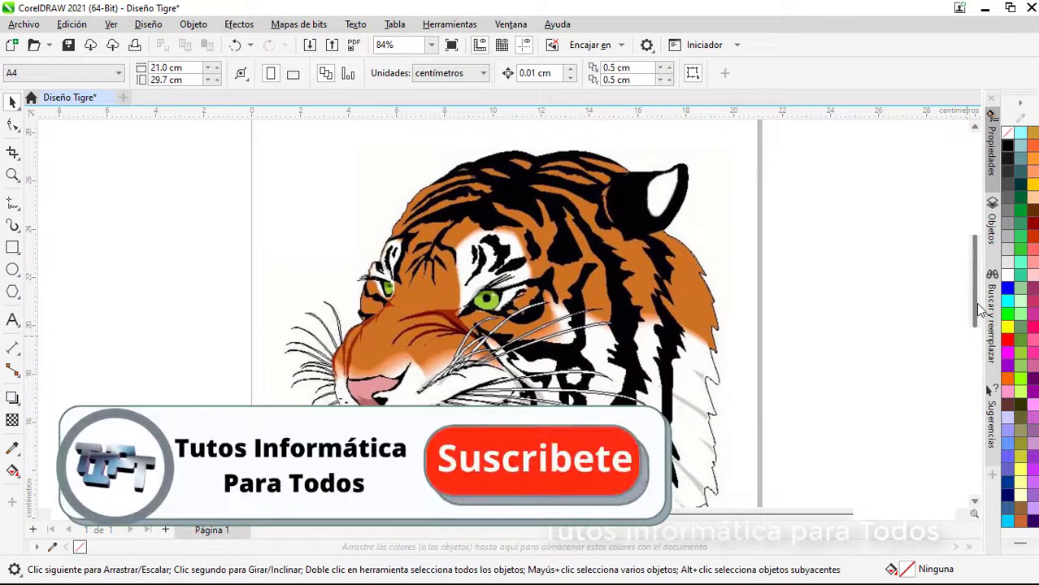
drag(977, 304, 977, 302)
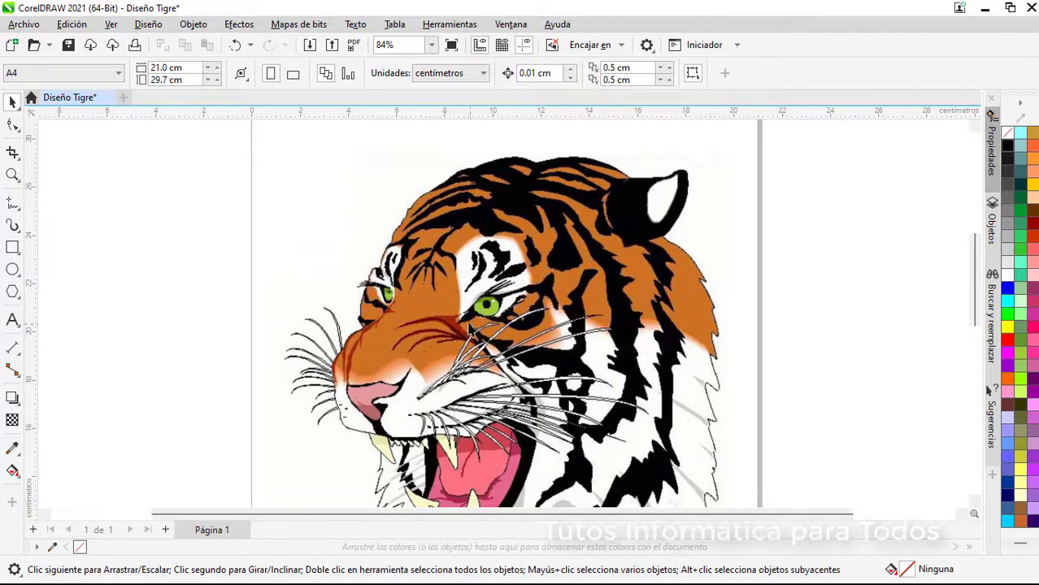
drag(973, 278, 969, 306)
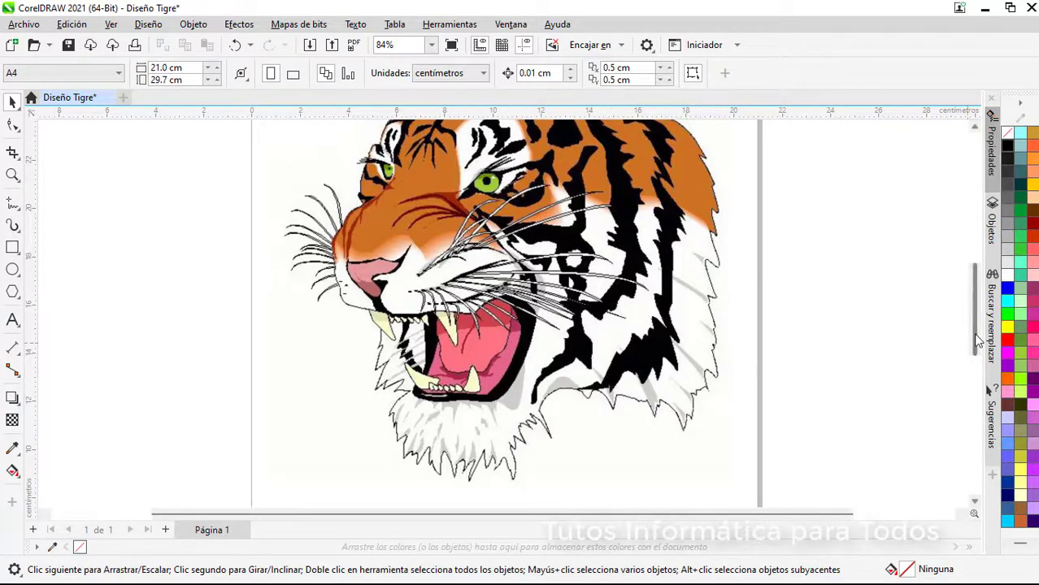
drag(979, 342, 978, 300)
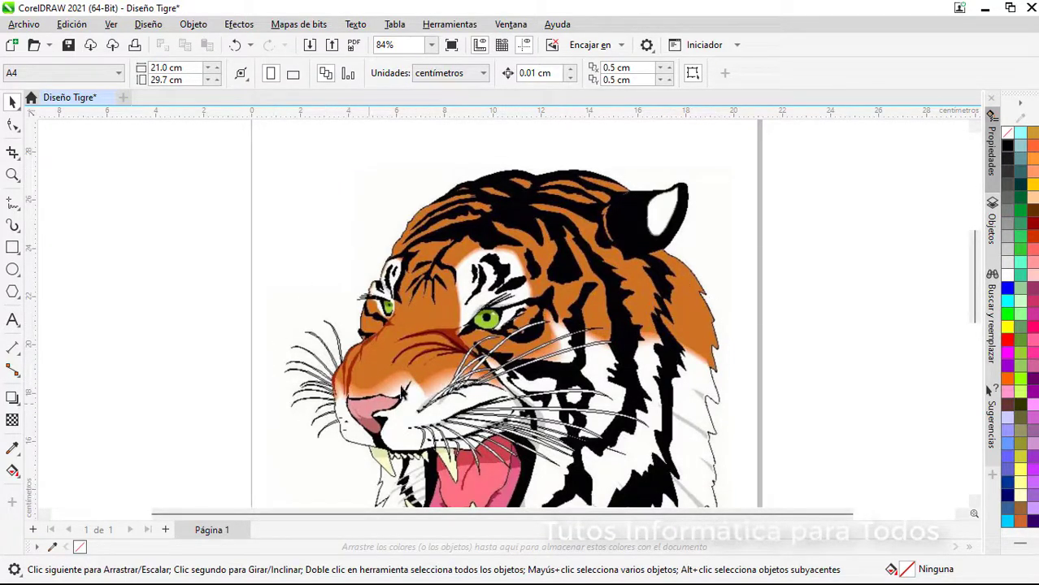
Step: Trace the tiger's head with the Pen tool from the muzzle bridge, up the forehead and over the crown to the ear's base
scroll(553, 297, up, 3)
click(12, 202)
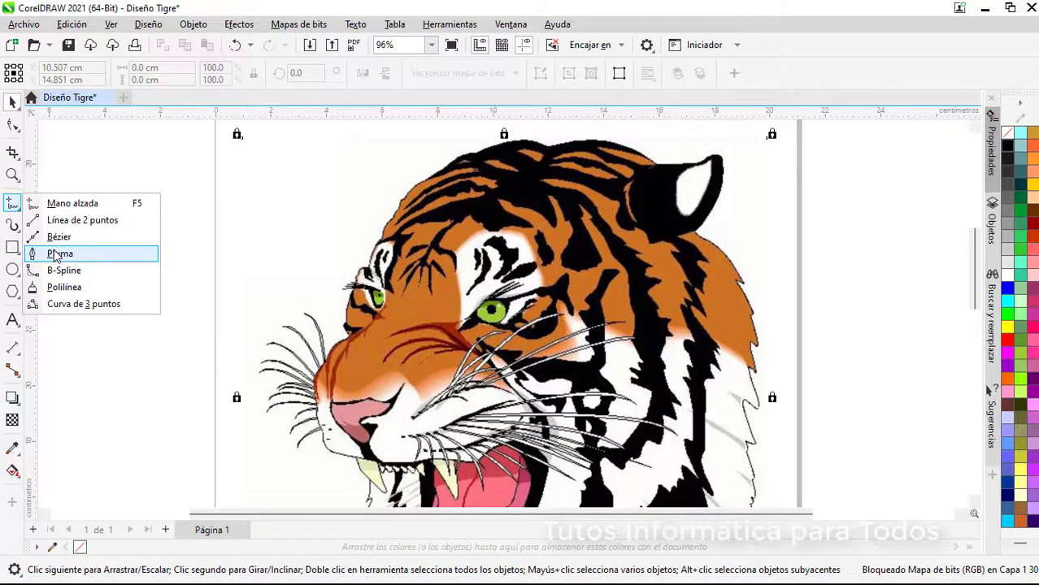
click(56, 255)
scroll(374, 267, up, 2)
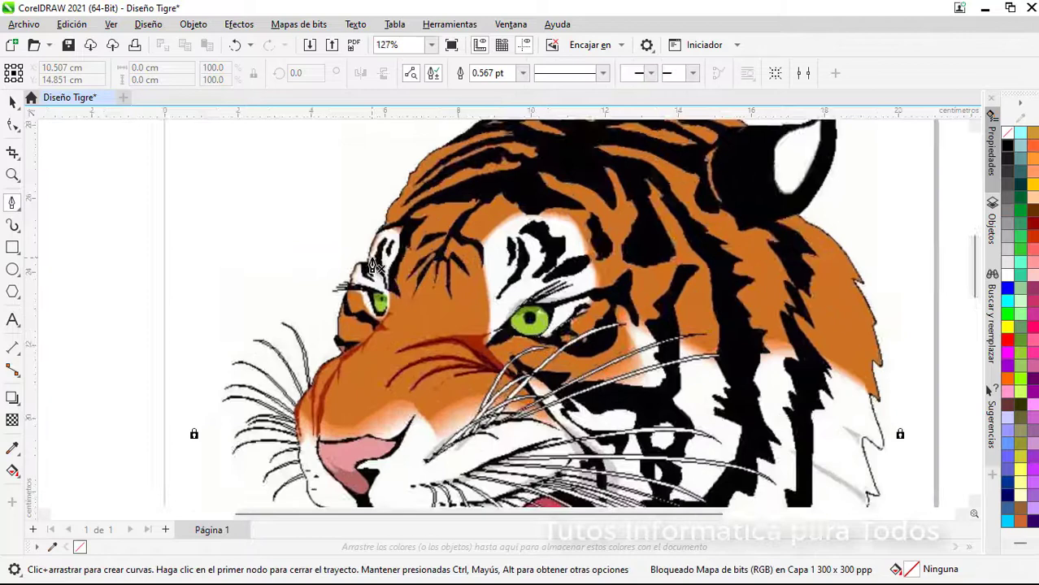
click(340, 366)
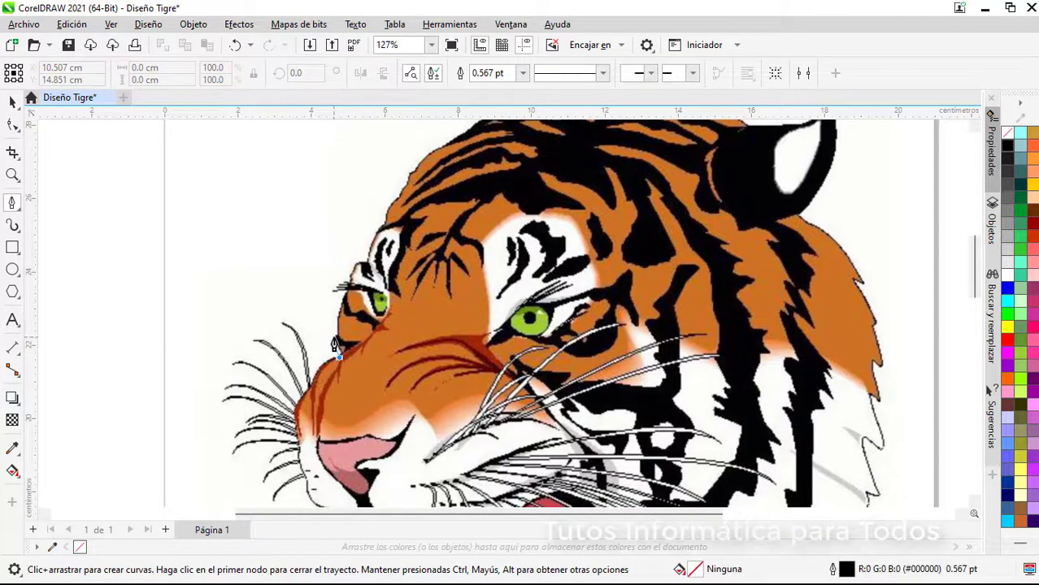
click(336, 335)
click(348, 290)
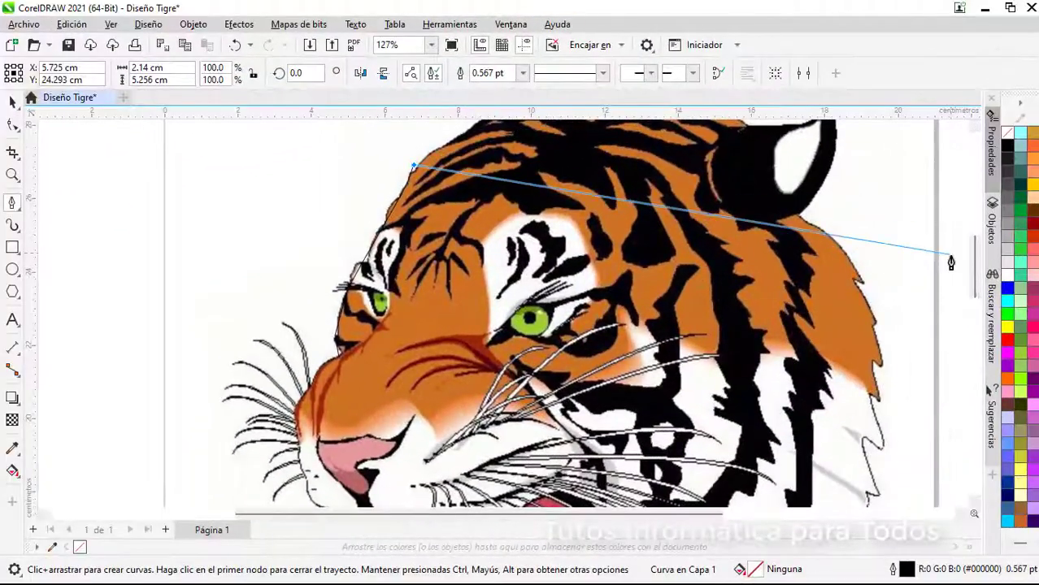
drag(975, 264, 975, 242)
click(509, 258)
click(606, 250)
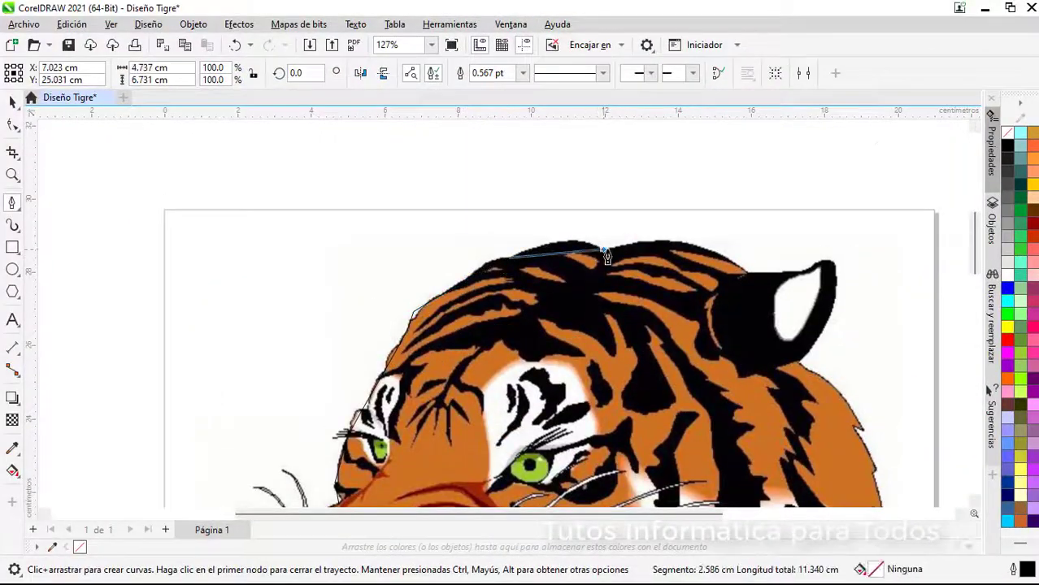
click(746, 272)
click(801, 366)
Step: Continue the pen outline down the back of the neck, placing nodes at the tips and notches of the orange fur
drag(696, 514, 784, 514)
mouse_move(975, 270)
mouse_down()
mouse_move(975, 308)
mouse_move(975, 276)
mouse_up()
scroll(695, 155, up, 2)
click(685, 254)
click(657, 247)
click(715, 347)
click(708, 358)
click(725, 449)
click(723, 174)
click(700, 164)
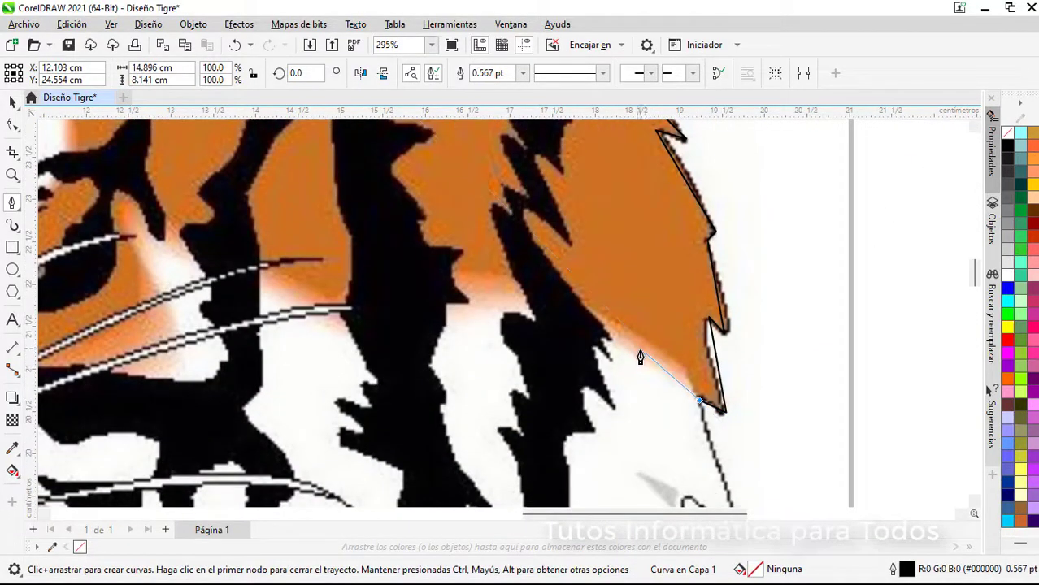
Step: Continue the pen outline along the lower boundary of the orange fur, across the cheek and beneath the near eye to the muzzle
click(330, 301)
click(169, 222)
click(143, 254)
drag(683, 514, 579, 531)
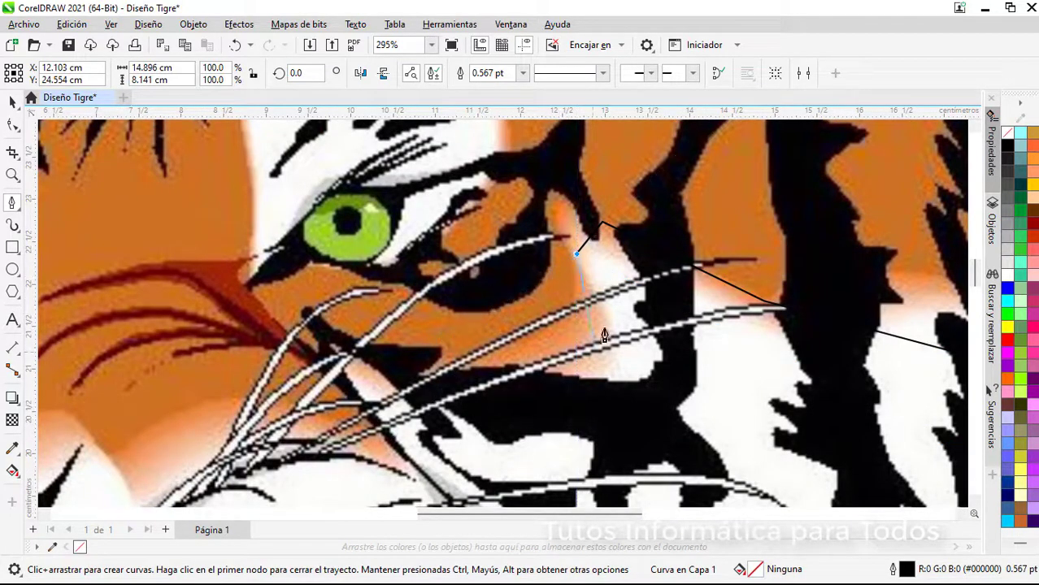
click(325, 356)
click(342, 418)
click(111, 449)
Step: Close the head outline around the muzzle at its starting node and activate the Shape tool
drag(485, 515, 404, 522)
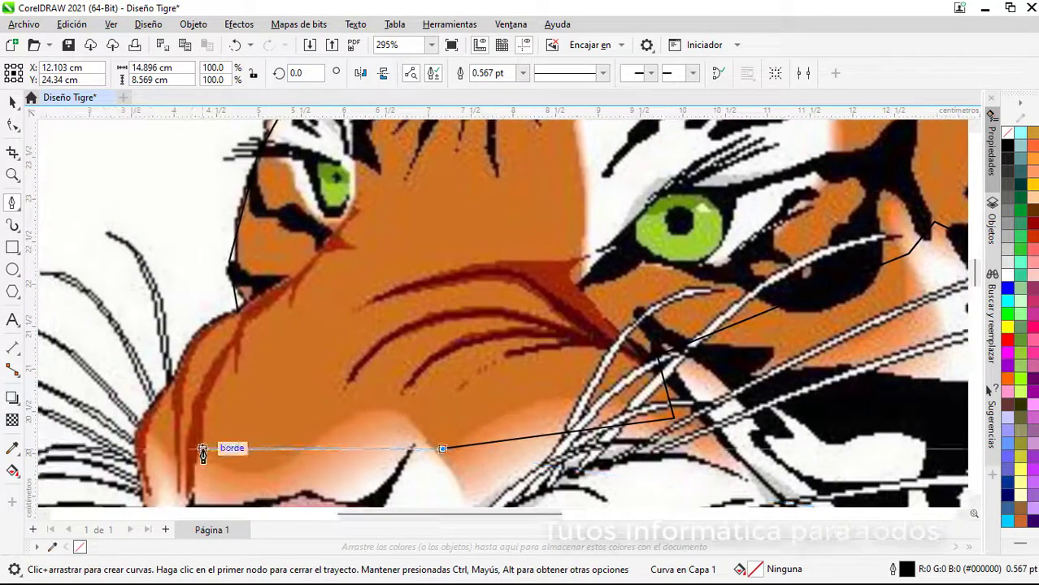
click(201, 449)
click(140, 426)
click(183, 368)
click(234, 314)
click(236, 309)
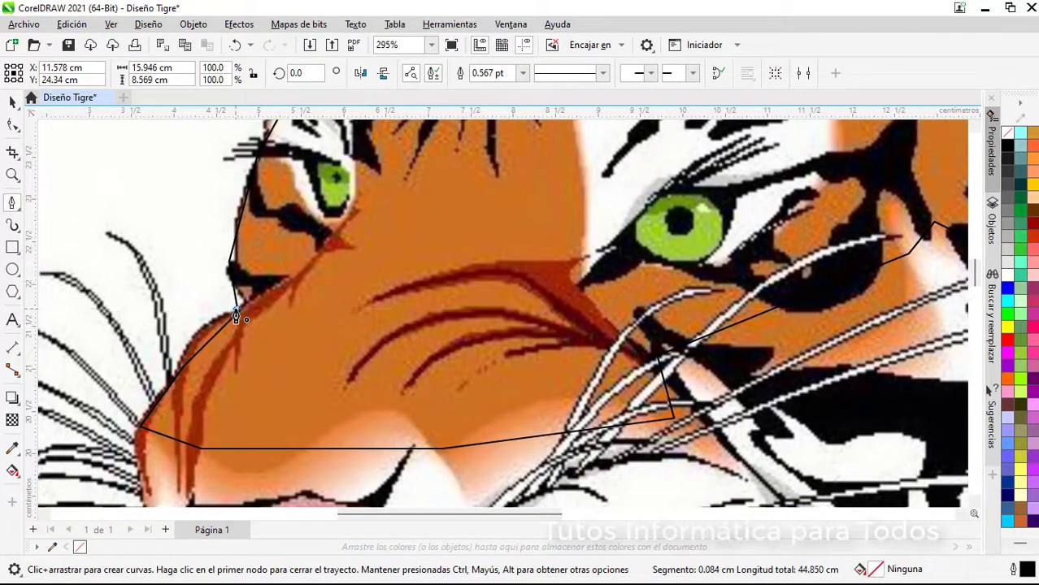
click(268, 311)
key(F10)
Step: Try an orange fill on the closed head outline and undo it
scroll(321, 343, up, 1)
scroll(317, 342, down, 3)
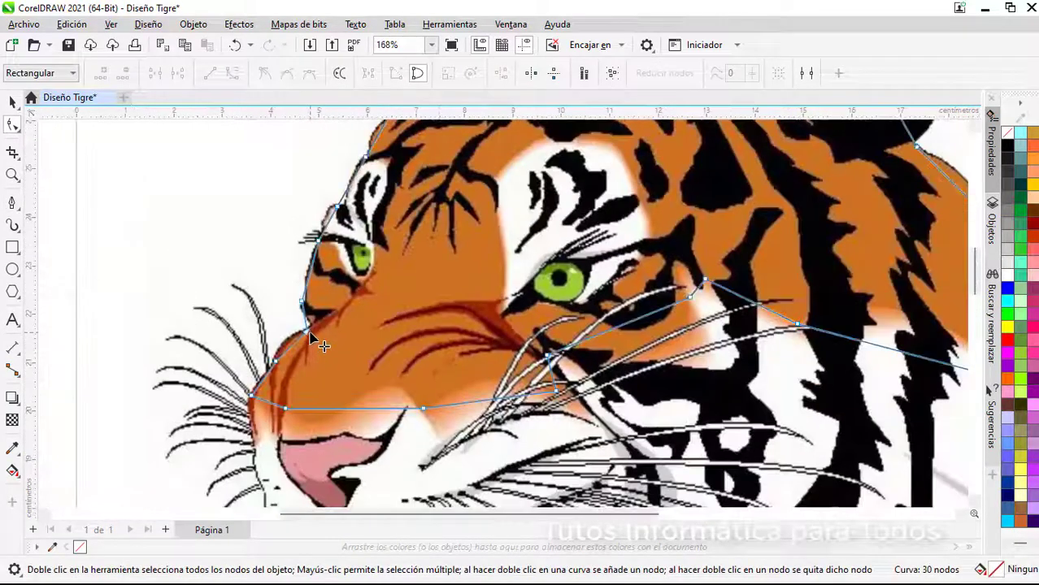
scroll(443, 321, down, 1)
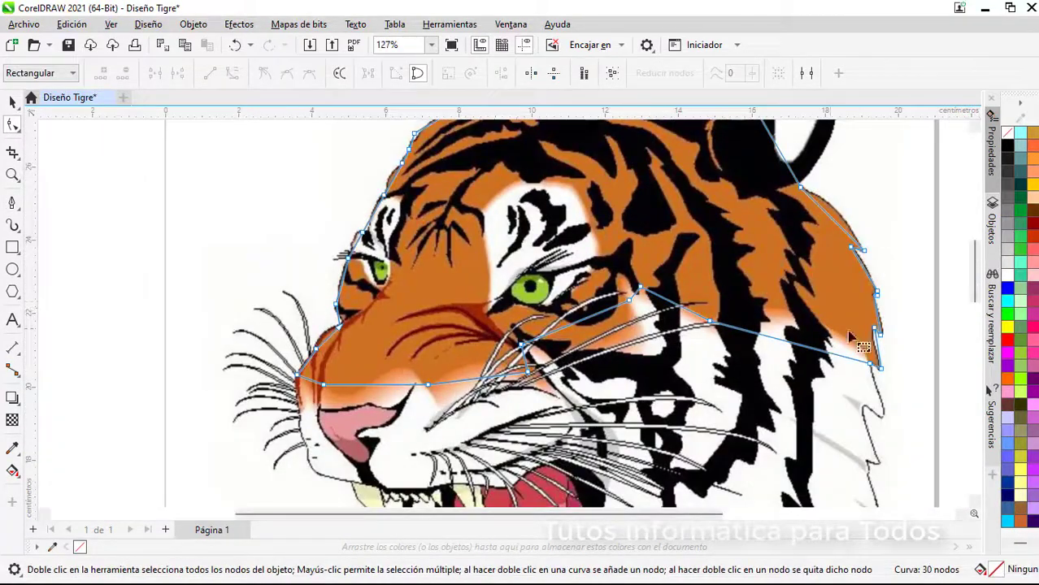
click(1034, 147)
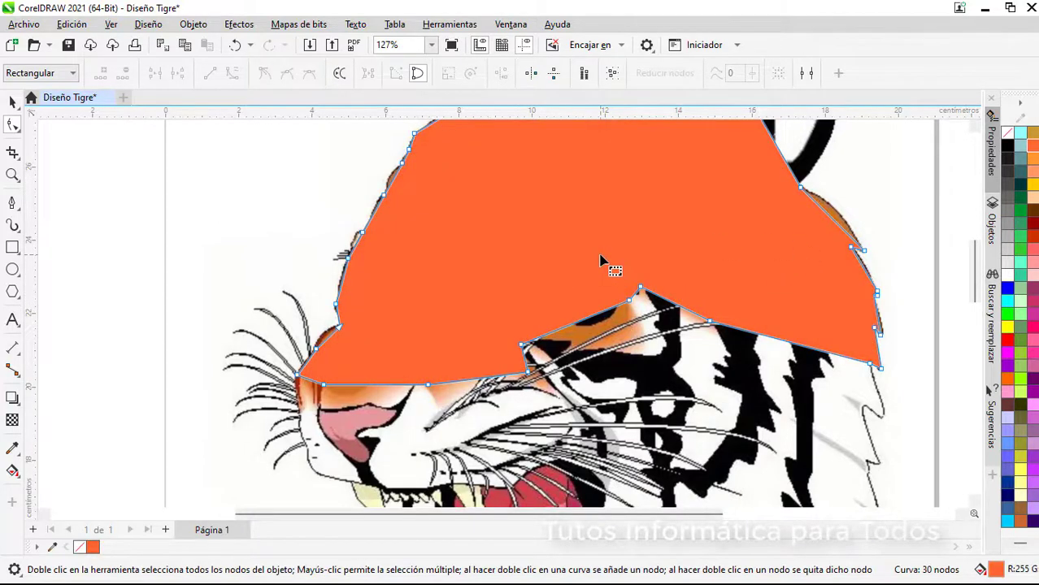
key(ctrl+z)
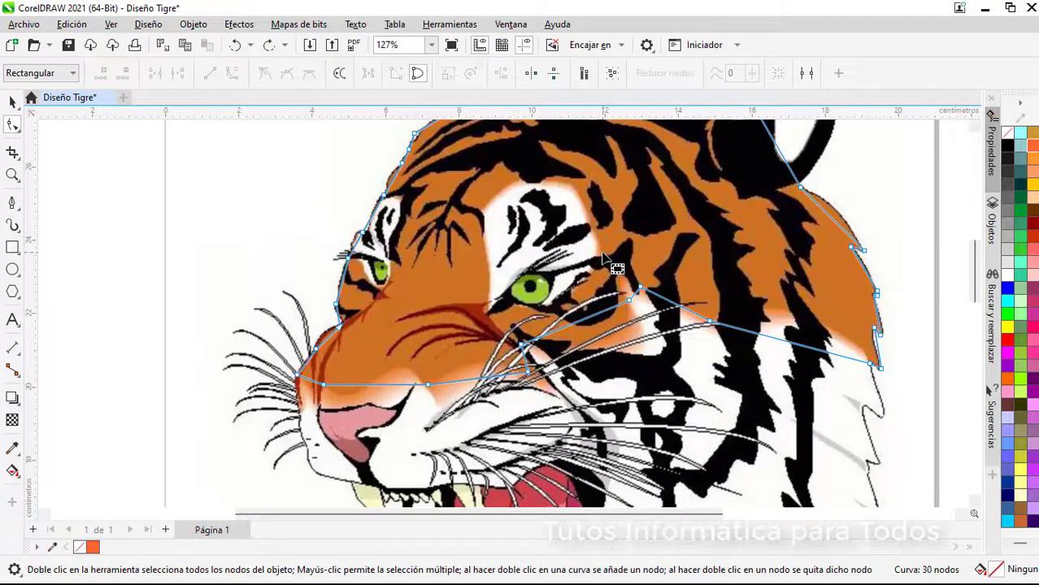
Step: Convert the two straight segments over the crown to curves and bend them along the head's upper edge
drag(976, 282, 980, 257)
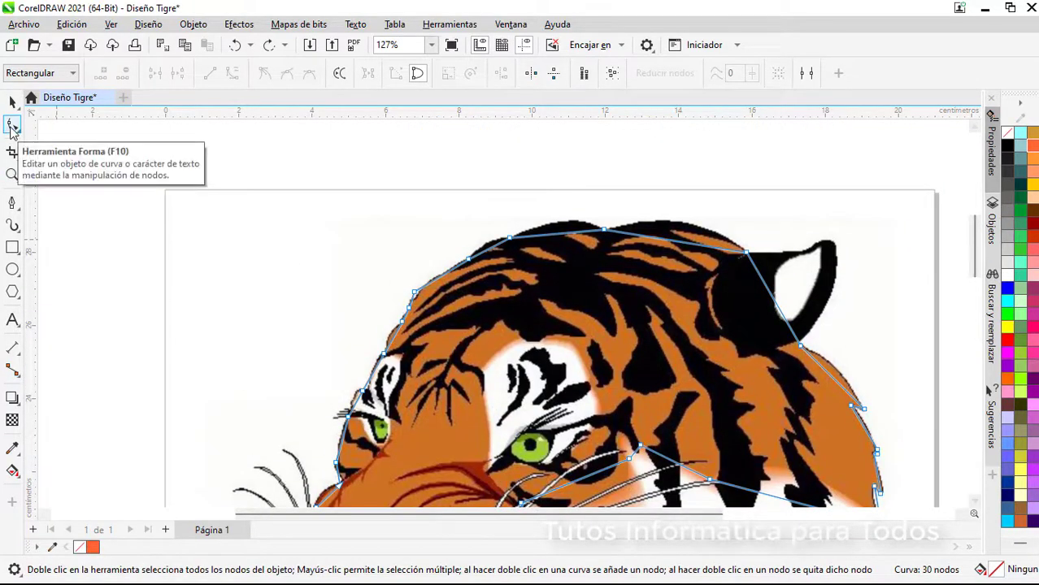
scroll(691, 266, up, 5)
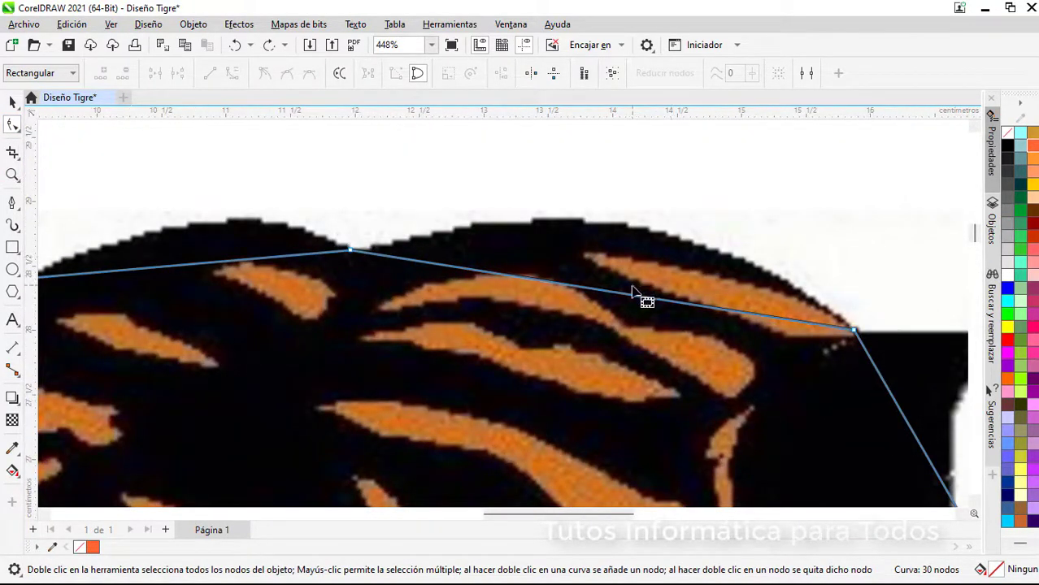
right_click(633, 300)
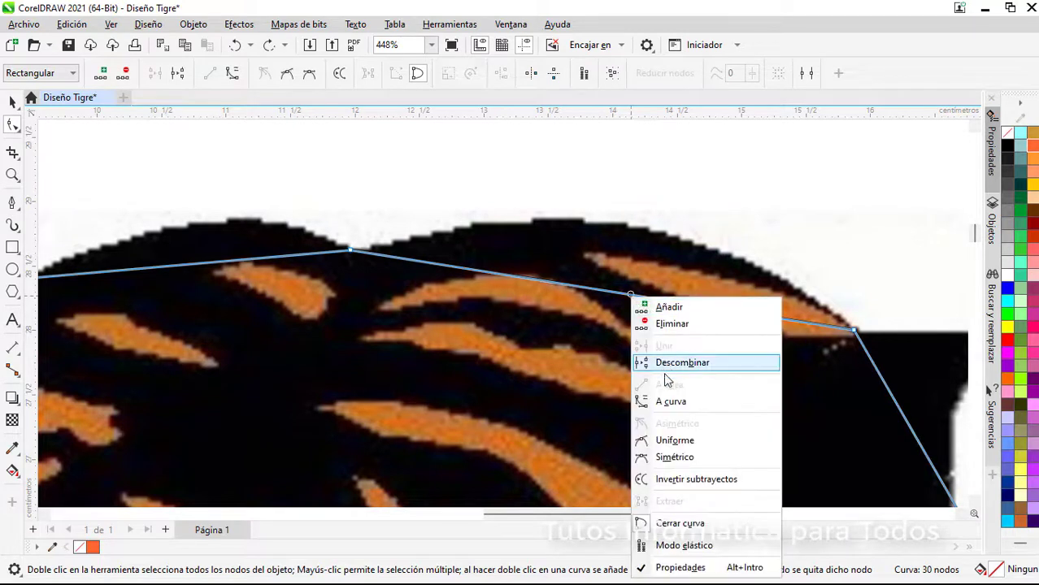
click(671, 406)
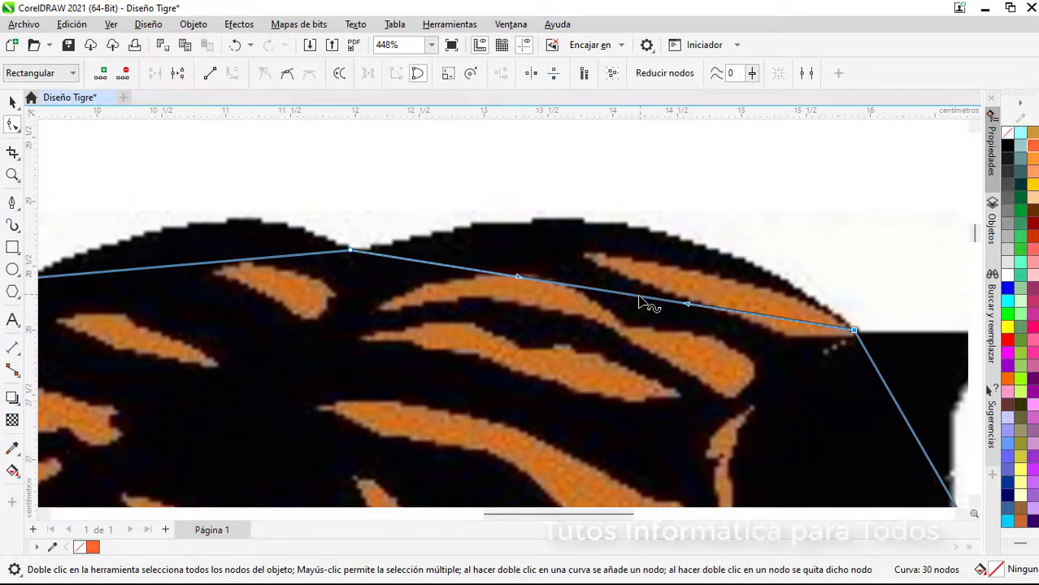
drag(641, 302, 658, 234)
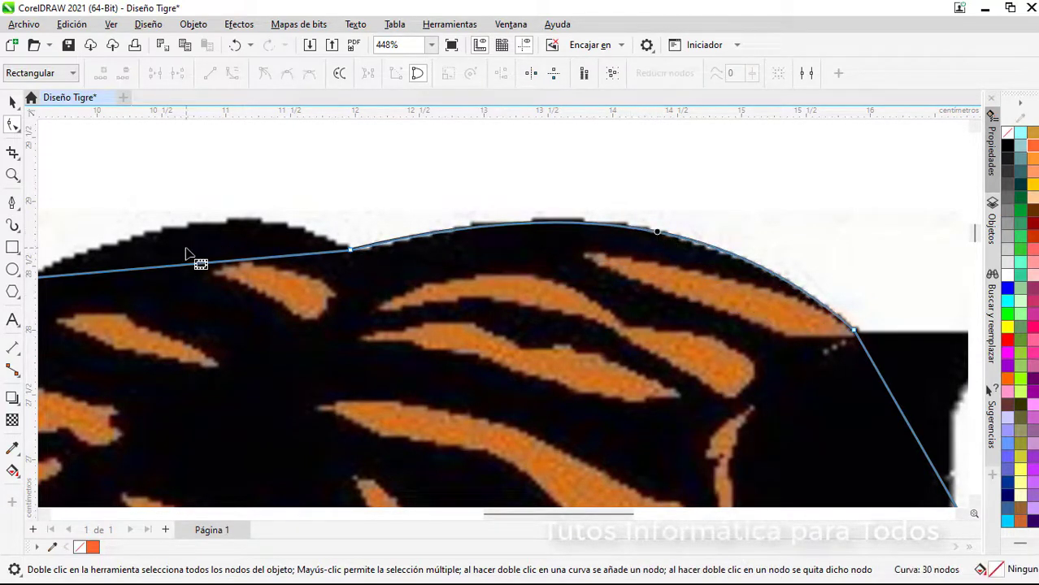
right_click(194, 268)
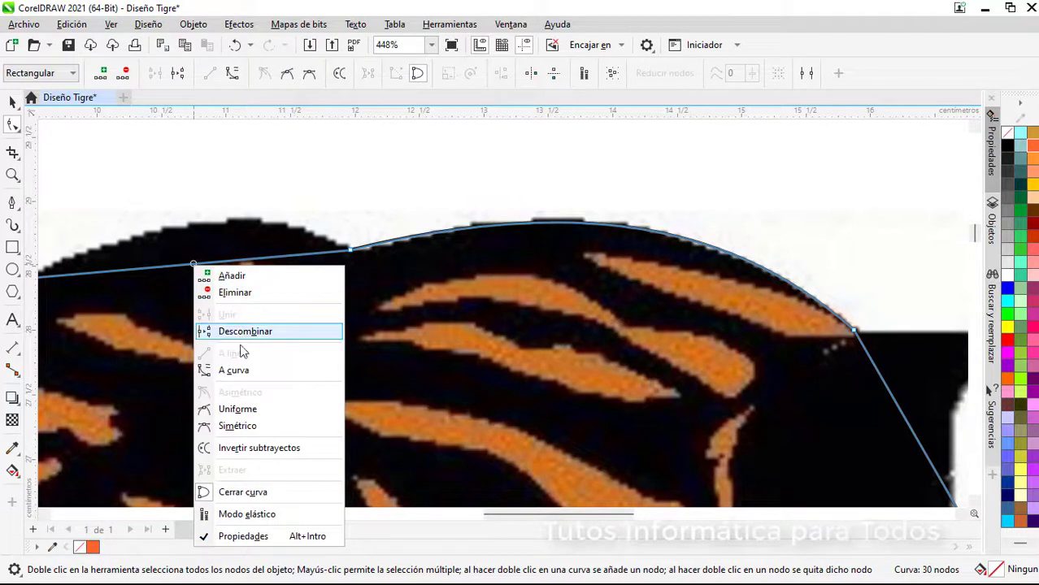
click(234, 370)
drag(175, 271, 212, 221)
Step: Set the head path's outline colour to bright green
mouse_move(567, 514)
mouse_down()
mouse_move(447, 519)
mouse_move(633, 515)
mouse_up()
right_click(670, 321)
click(619, 276)
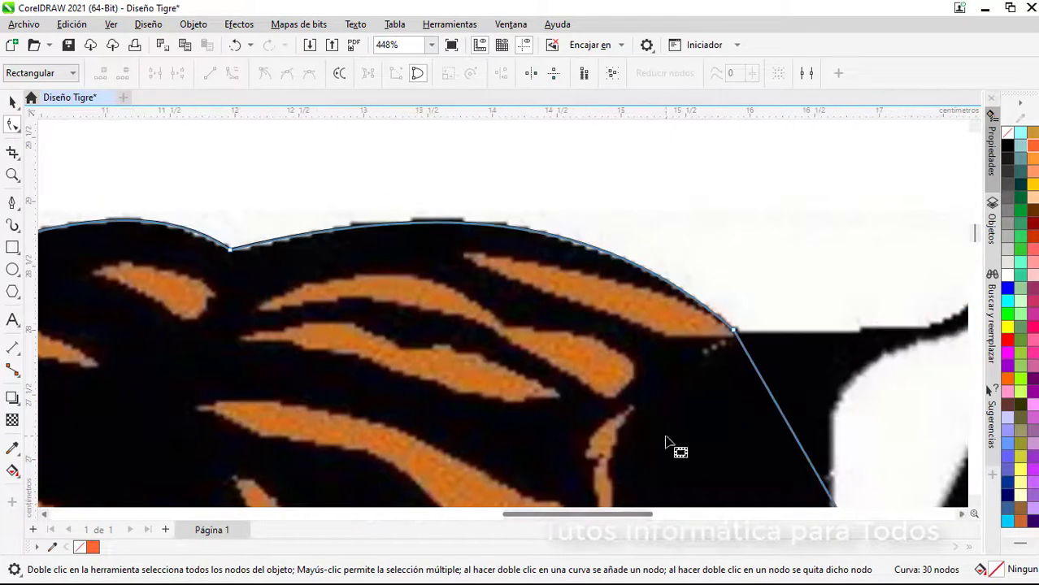
right_click(1008, 315)
click(937, 326)
Step: Fit the outline behind the ear to the fur edge, moving the tip and inner nodes of the upper notch onto it
scroll(626, 471, down, 5)
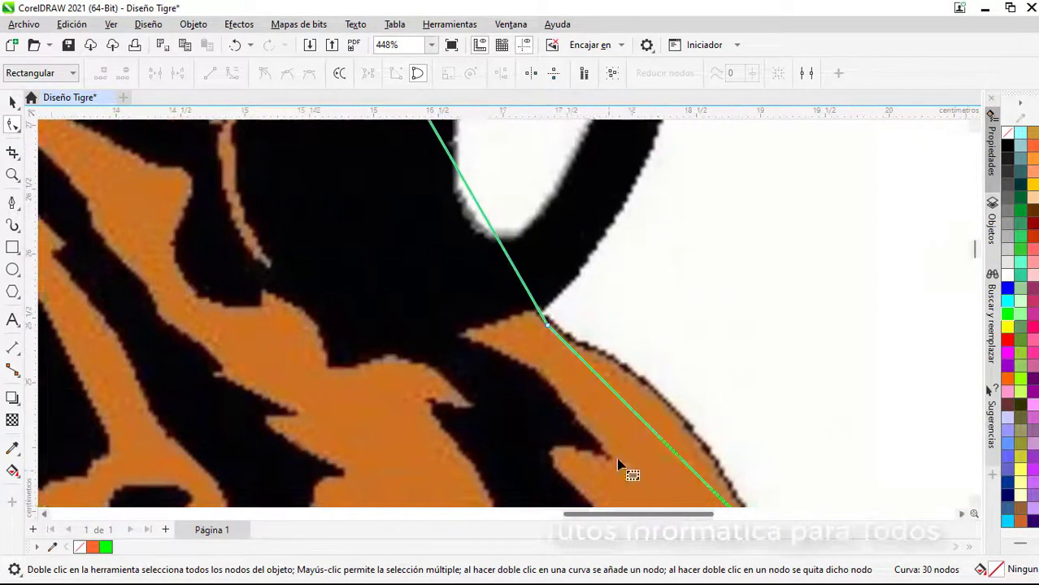
scroll(701, 248, up, 1)
scroll(722, 265, up, 1)
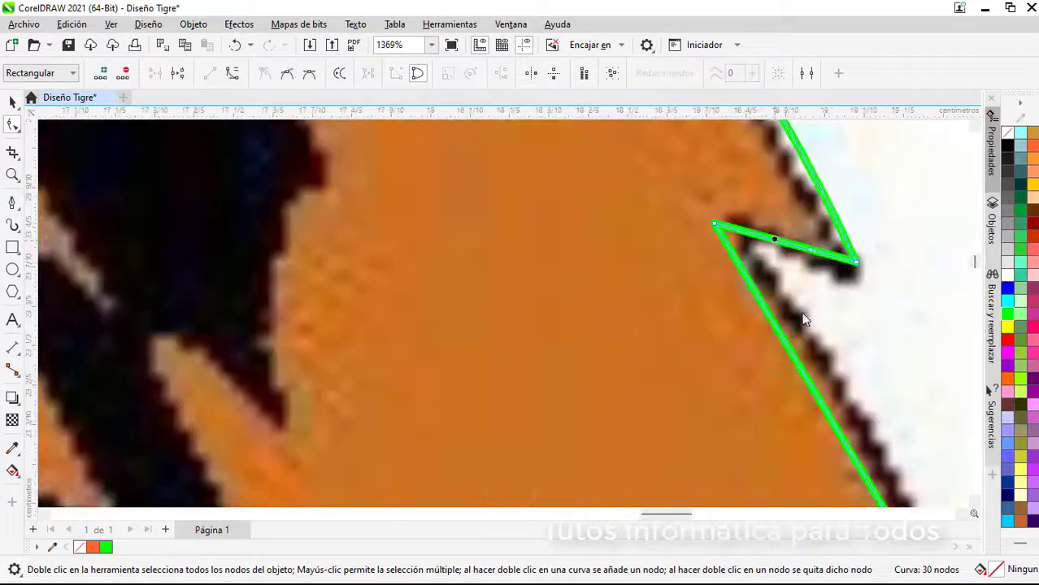
drag(858, 260, 814, 254)
drag(716, 225, 754, 232)
scroll(833, 374, down, 1)
click(975, 274)
Step: Convert the segment above the lowest neck notch to a curve, bend it to the fur edge and align the notch's inner node
right_click(912, 409)
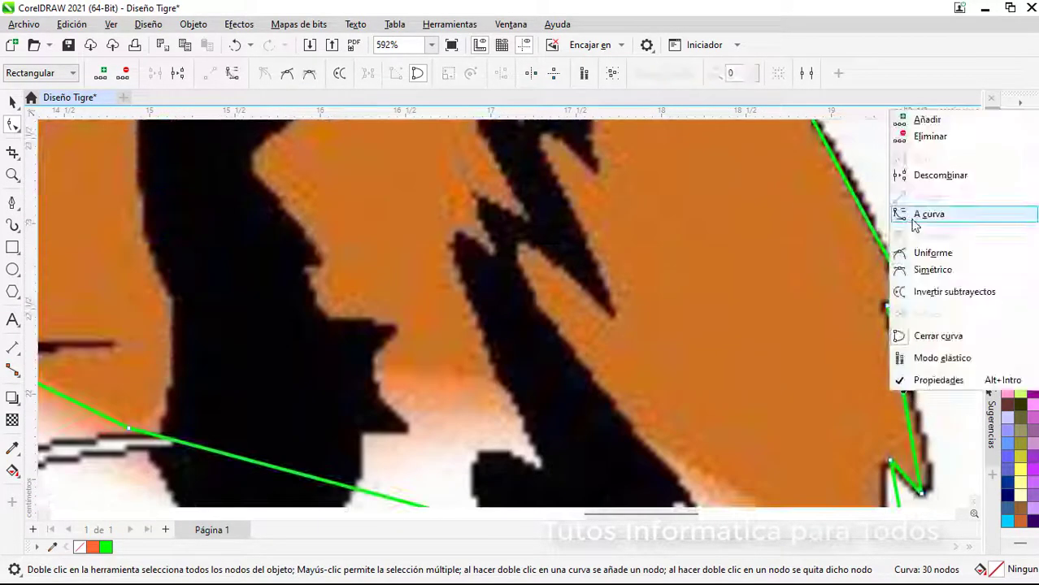
click(916, 216)
drag(912, 401, 924, 407)
click(975, 280)
scroll(898, 302, up, 1)
drag(896, 247, 882, 252)
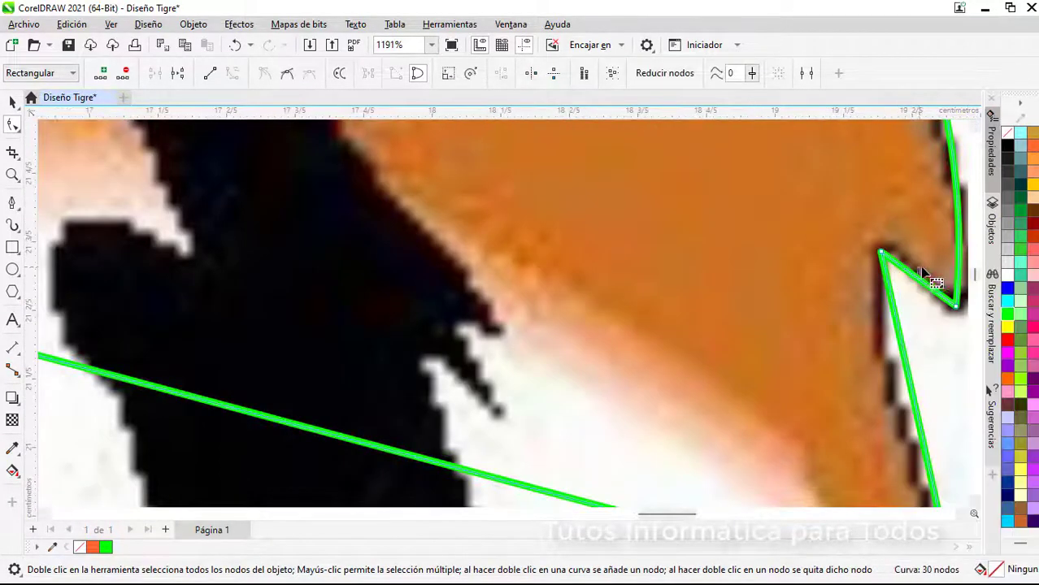
scroll(895, 407, down, 3)
scroll(894, 435, up, 1)
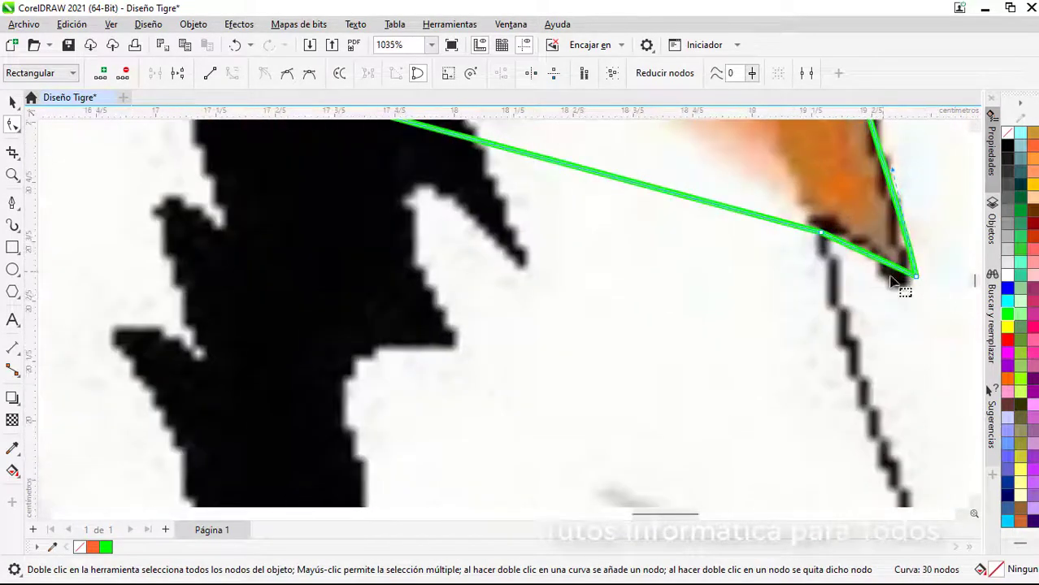
Step: Convert the long lower segment between the neck fur and the cheek to a curve and bend it upward along the orange area's boundary
scroll(790, 246, down, 2)
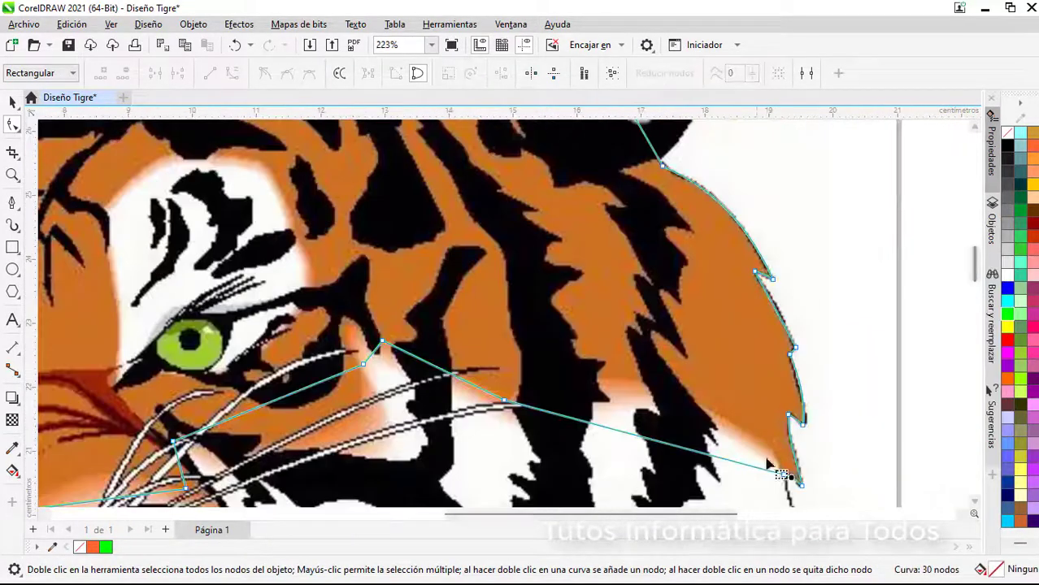
scroll(777, 465, up, 1)
right_click(651, 458)
click(696, 291)
drag(683, 467, 698, 388)
drag(974, 266, 974, 274)
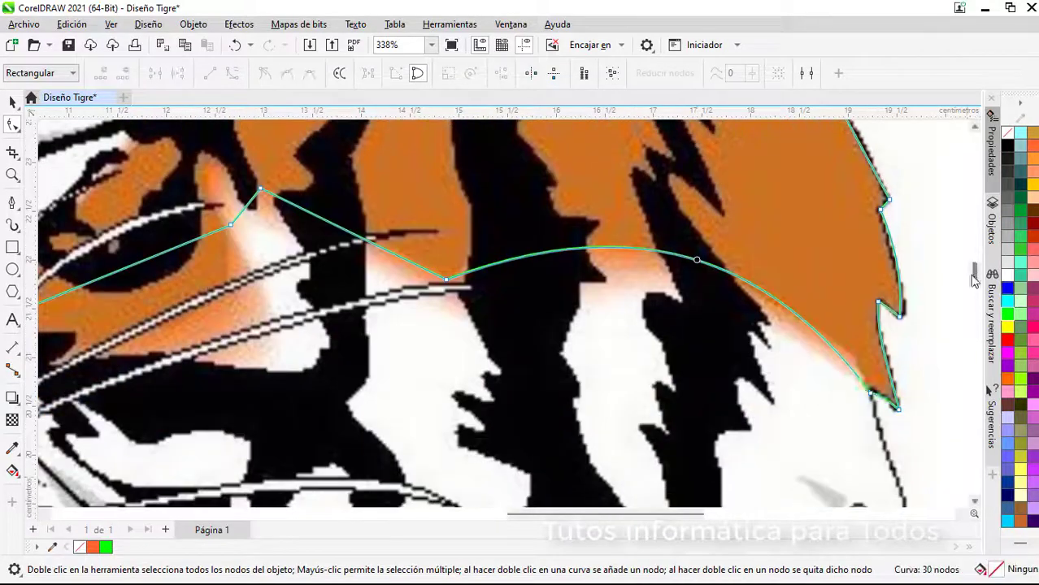
Step: Refine the neck curve's bend, then convert the adjoining straight segment toward the cheek to a curve and bend it slightly
click(871, 394)
drag(754, 233, 792, 244)
drag(671, 517, 628, 516)
right_click(570, 238)
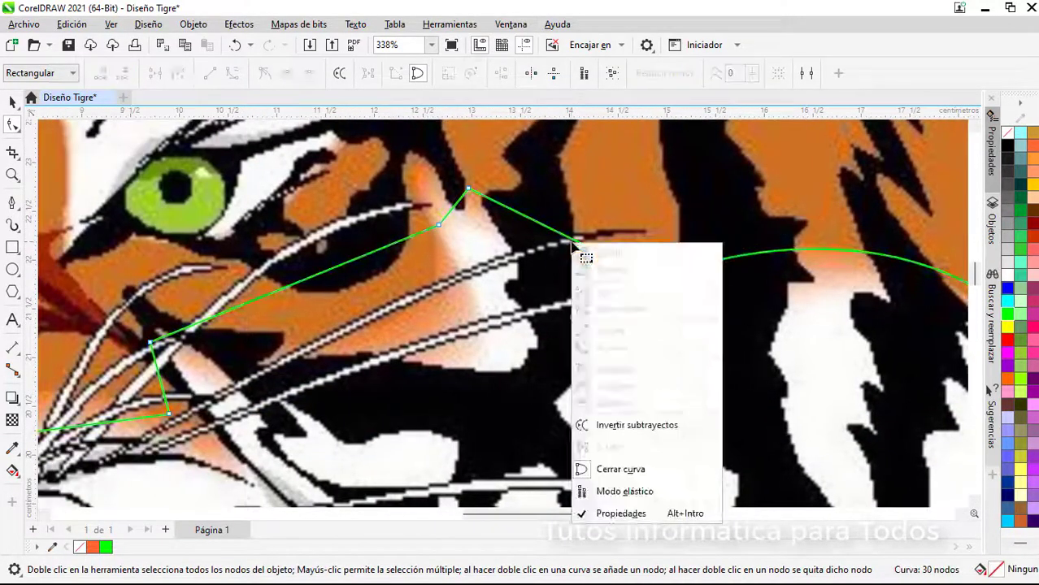
click(607, 352)
drag(580, 244, 576, 251)
Step: Convert the short cheek-tip segment and the long segment below the near eye to curves, bending them around the orange cheek patch
right_click(458, 206)
click(496, 321)
drag(457, 204, 417, 176)
right_click(281, 290)
click(320, 393)
drag(308, 277, 434, 225)
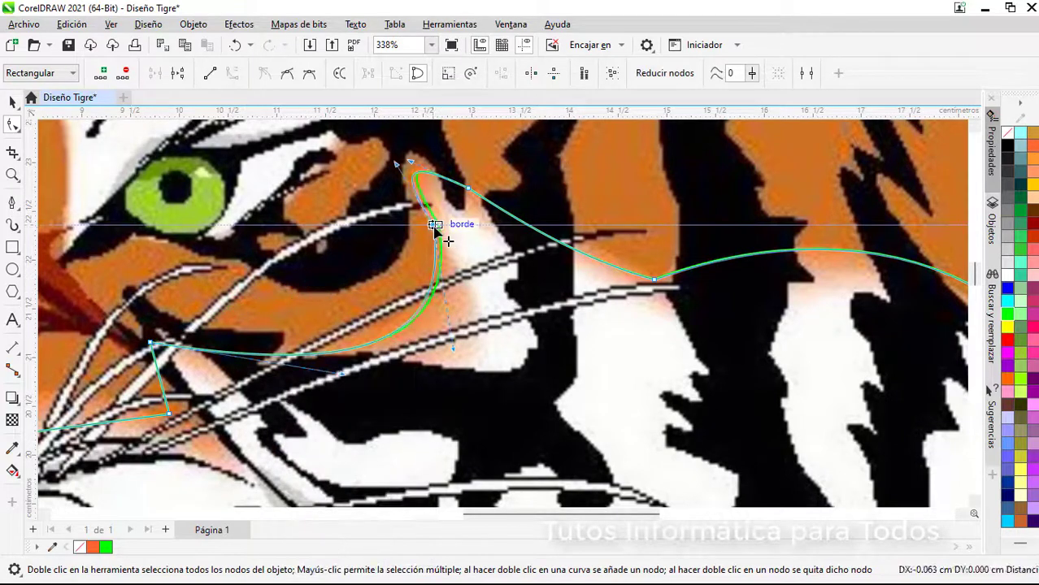
Step: Move the node at the inner end of the cheek curve up and convert the short segment below it to a curve
scroll(592, 378, down, 1)
drag(589, 516, 542, 516)
scroll(435, 390, up, 2)
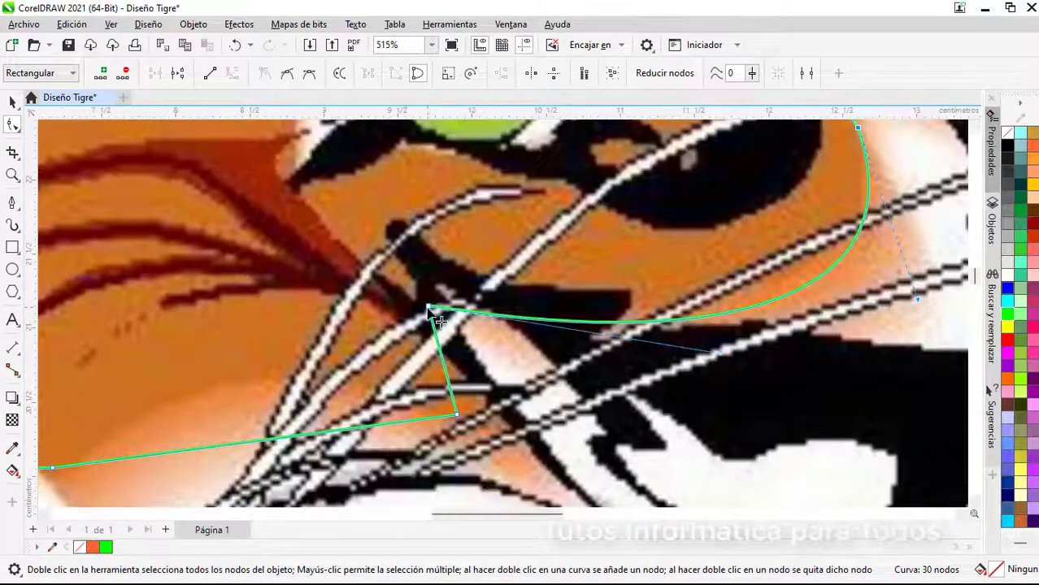
drag(431, 307, 420, 276)
scroll(491, 443, down, 1)
right_click(454, 379)
click(495, 201)
drag(458, 392, 445, 384)
Step: Convert the segment above the whisker pad to a curve and bend it upward along the orange boundary
right_click(347, 438)
click(387, 262)
drag(346, 437, 317, 398)
Step: Convert the straight segment above the nose to a curve and shape it into a wave following the orange boundary
drag(466, 515, 393, 519)
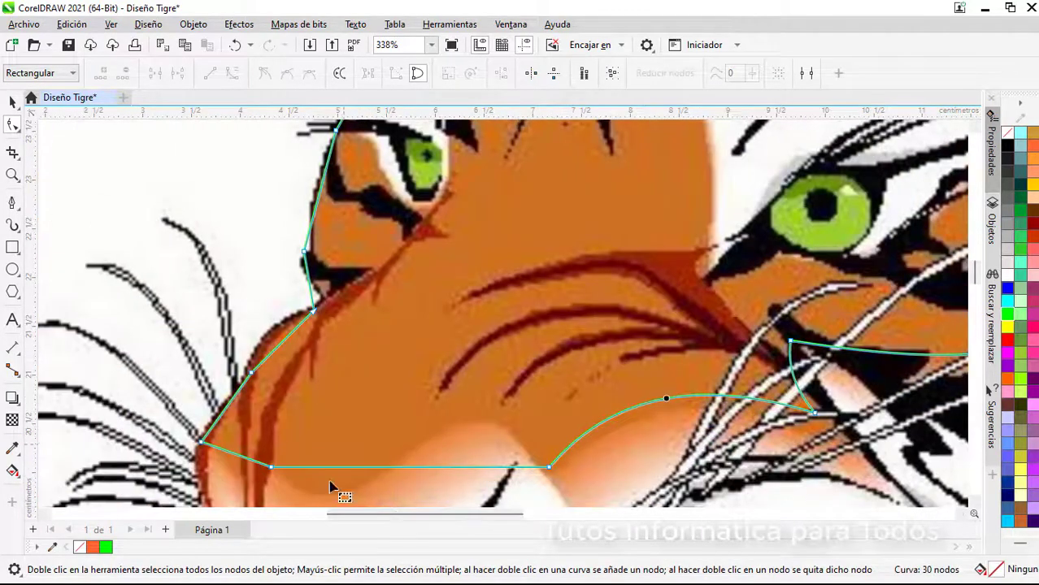
right_click(410, 467)
click(452, 293)
drag(451, 466, 467, 404)
drag(371, 479, 346, 497)
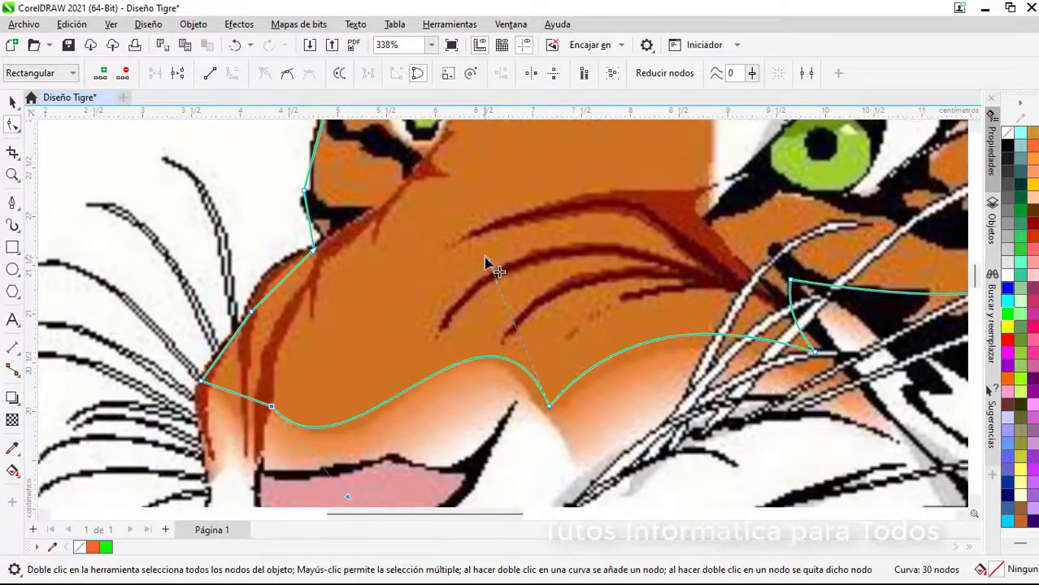
drag(485, 257, 462, 259)
Step: Convert the short bottom segment and the lower edge segment at the muzzle's far side to curves and bend them outward
drag(335, 515, 312, 515)
scroll(337, 443, up, 1)
right_click(355, 370)
click(395, 195)
drag(340, 365, 321, 371)
right_click(336, 303)
click(375, 127)
drag(336, 301, 326, 301)
Step: Convert the upper muzzle edge segment to a curve and bend it outward onto the drawing's contour
drag(975, 279, 975, 274)
right_click(416, 335)
click(456, 161)
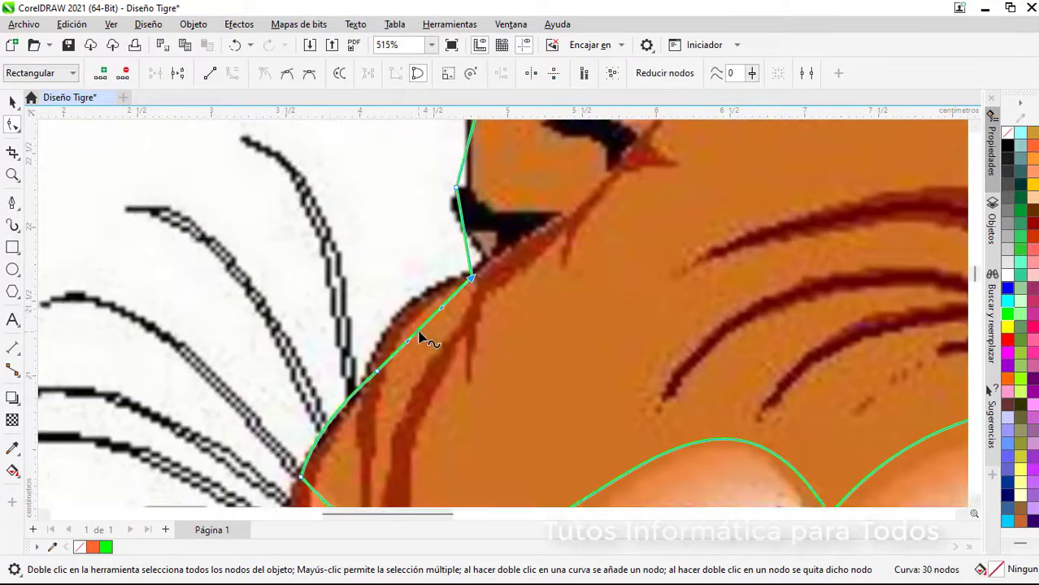
drag(416, 333, 393, 320)
Step: Convert the short segment below the far eye to a curve and fit it to the contour by adjusting its nodes and handles
drag(975, 275, 975, 271)
scroll(473, 269, up, 1)
right_click(460, 295)
click(501, 409)
drag(460, 297, 452, 298)
drag(470, 358, 490, 324)
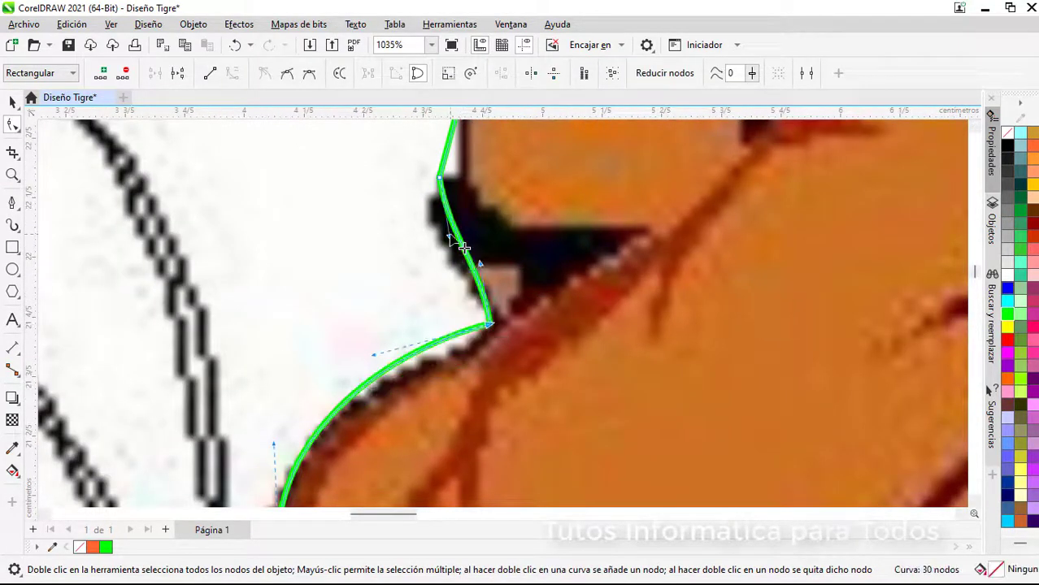
drag(449, 236, 407, 236)
drag(475, 262, 460, 267)
drag(407, 236, 455, 236)
drag(440, 177, 460, 177)
scroll(677, 235, down, 2)
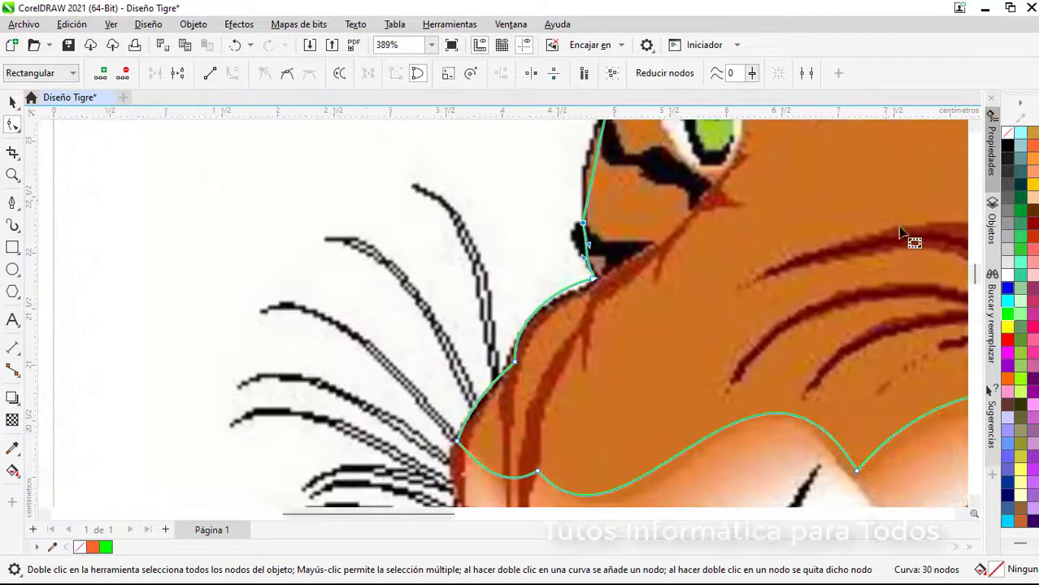
Step: Convert the segment beside the far eye to a curve and bend it outward onto the face's edge
drag(975, 274, 975, 269)
scroll(601, 294, up, 1)
right_click(596, 291)
click(635, 403)
drag(601, 284, 587, 281)
Step: Curve the outline segments along the far brow and the lower forehead and bend them onto the fur edge
drag(976, 274, 977, 270)
scroll(684, 348, down, 1)
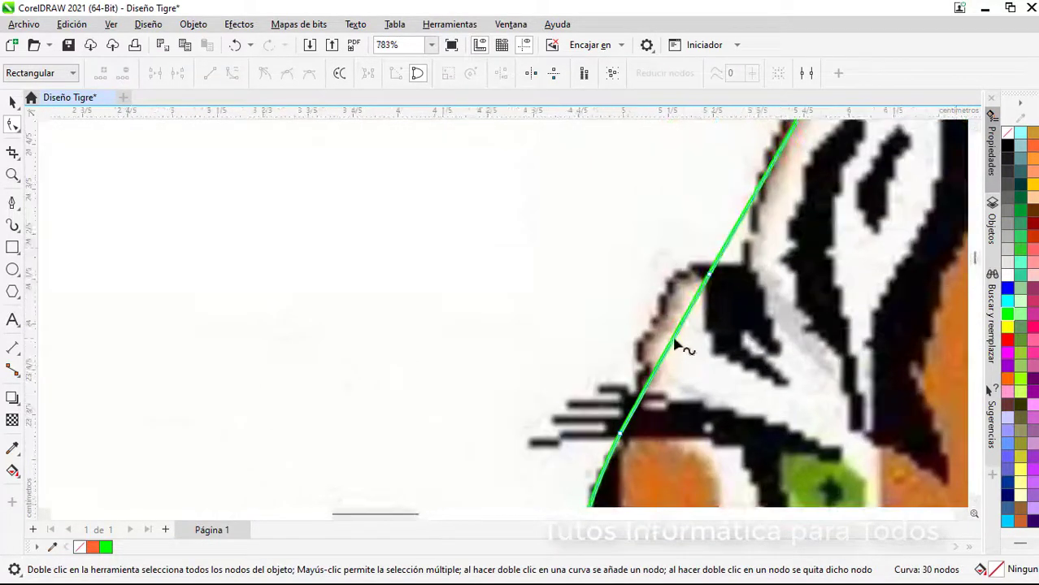
scroll(679, 358, down, 1)
scroll(687, 329, down, 1)
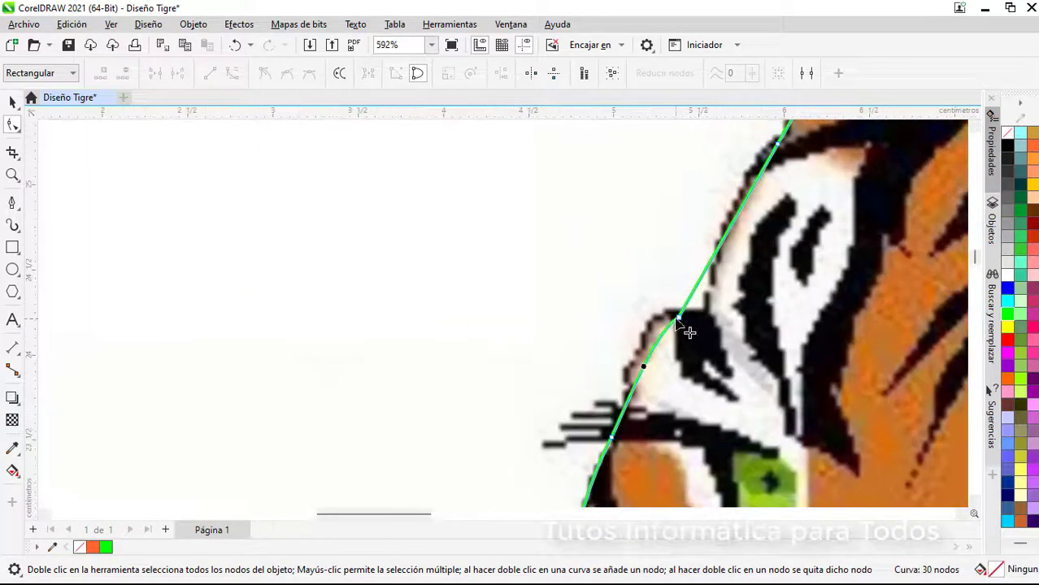
scroll(749, 239, down, 1)
drag(975, 258, 975, 252)
scroll(756, 212, up, 2)
right_click(811, 280)
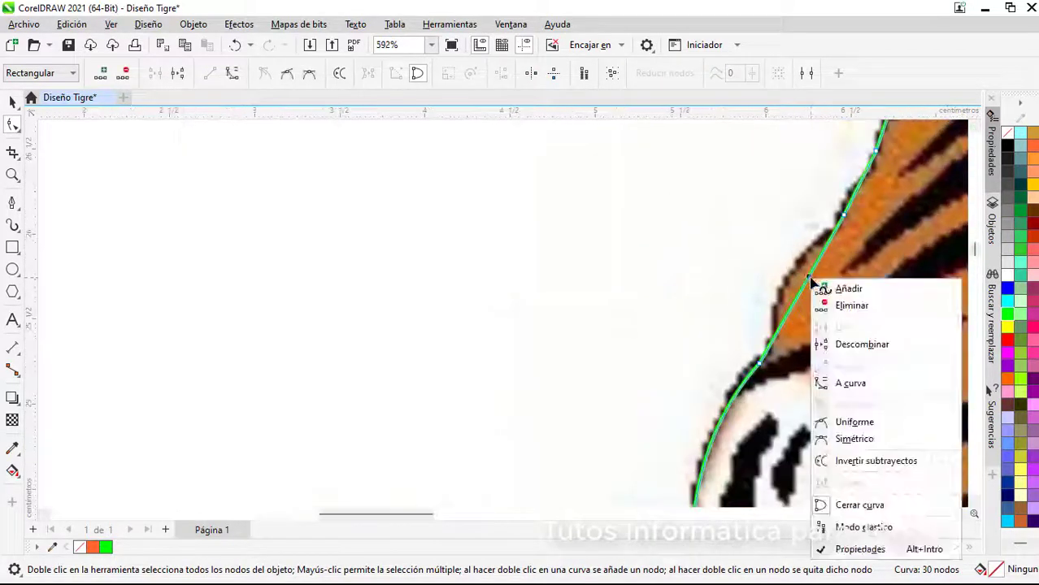
click(852, 383)
drag(804, 283, 784, 277)
drag(770, 356, 778, 356)
Step: Move the next forehead node down along the edge and convert the short segment below it to an outward-bent curve
scroll(894, 152, up, 3)
drag(860, 152, 849, 202)
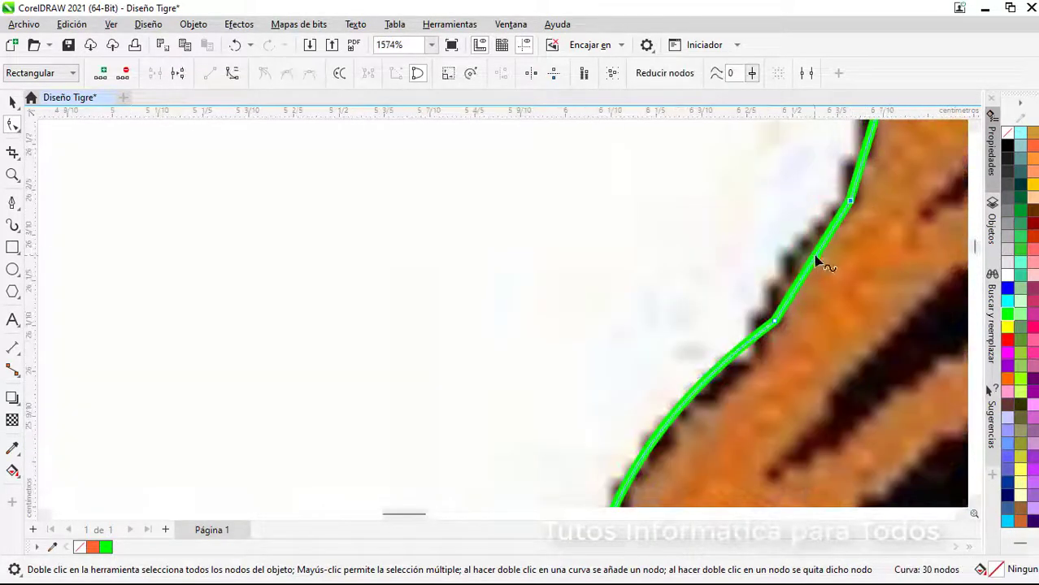
right_click(814, 255)
click(851, 358)
drag(810, 264, 784, 261)
Step: Move the following forehead node onto the fur edge and convert its short adjoining segment to a curve bent outward
drag(975, 246, 975, 244)
scroll(862, 244, down, 1)
drag(401, 514, 433, 514)
drag(975, 244, 975, 242)
drag(333, 247, 349, 318)
right_click(318, 372)
click(331, 198)
drag(317, 374, 293, 355)
Step: Convert the long upper forehead segment to a curve, bend it to the head's edge and adjust its upper node
scroll(533, 163, down, 1)
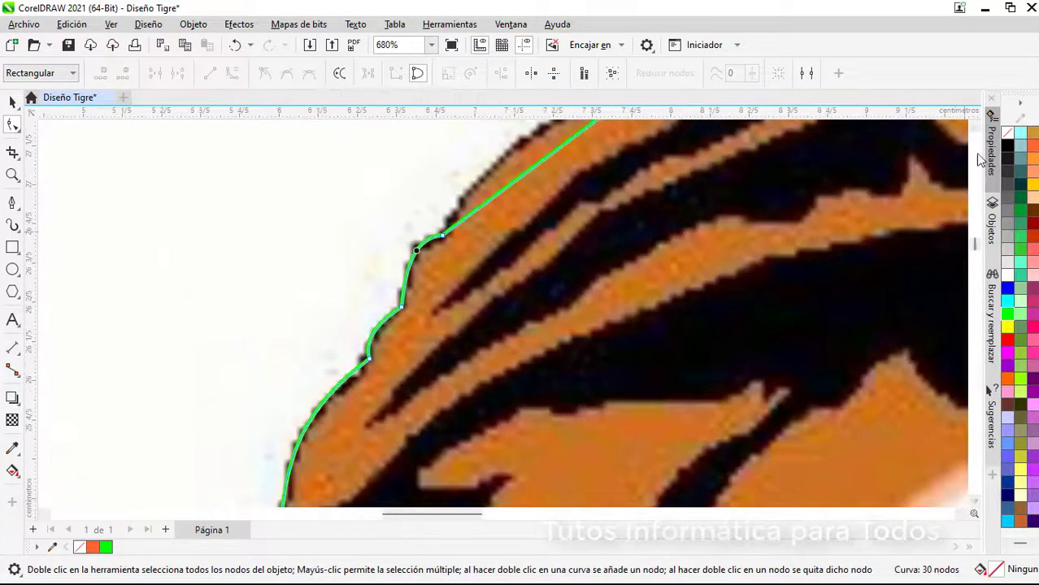
drag(975, 243, 975, 238)
right_click(562, 342)
click(579, 171)
drag(546, 351, 521, 335)
drag(723, 220, 722, 228)
scroll(803, 184, down, 4)
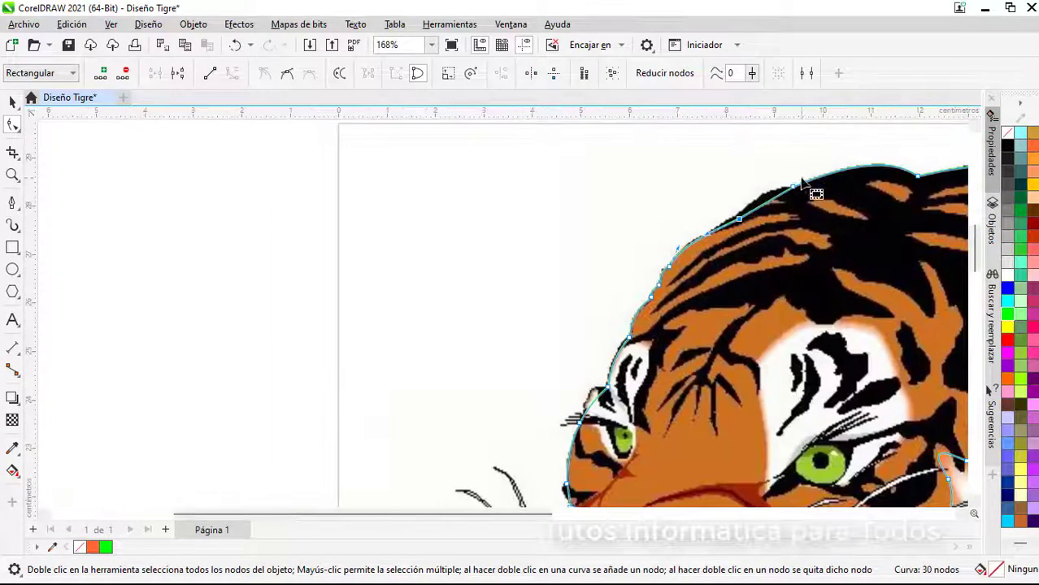
scroll(754, 183, down, 5)
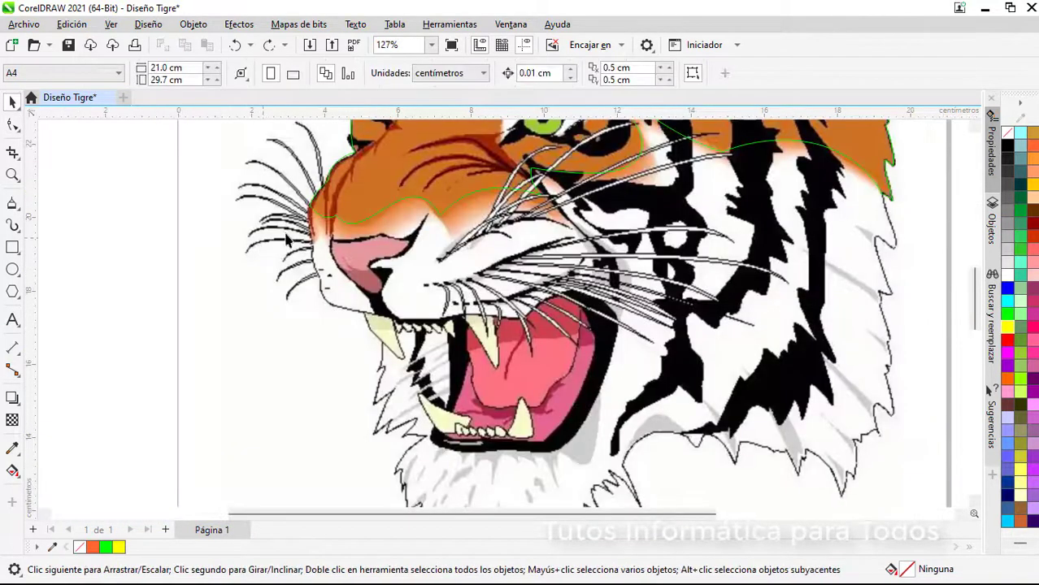
Step: Start a Polyline outline for the white fur at the muzzle's edge, crossing the orange area to the neck fur's lower tip
drag(972, 302, 977, 293)
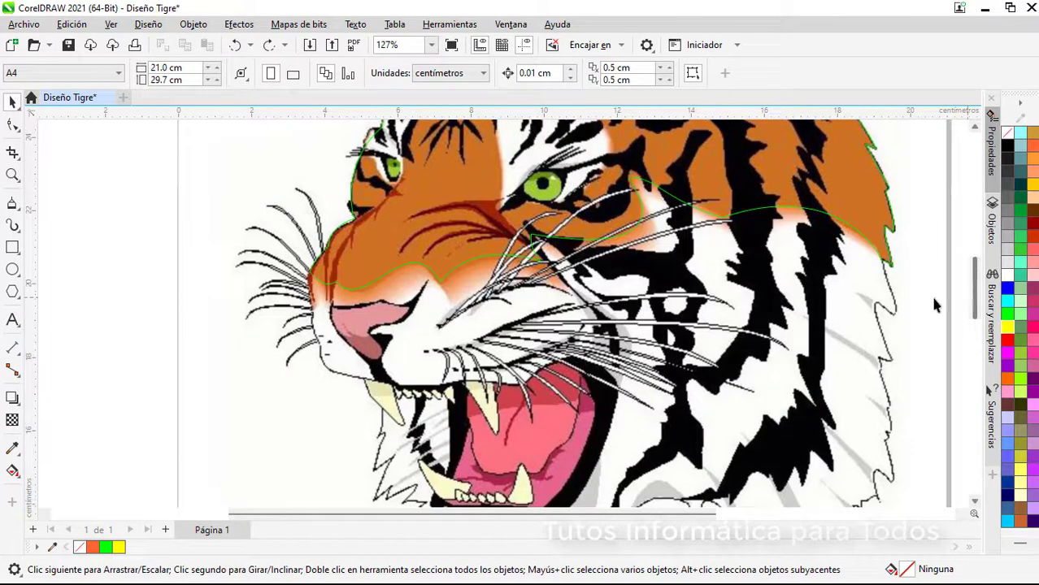
click(20, 207)
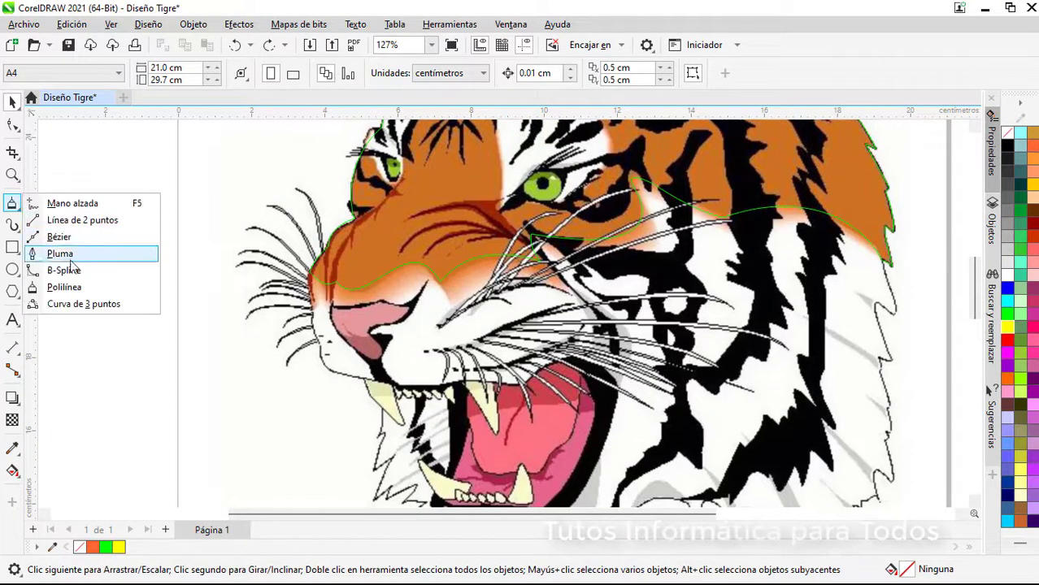
click(69, 289)
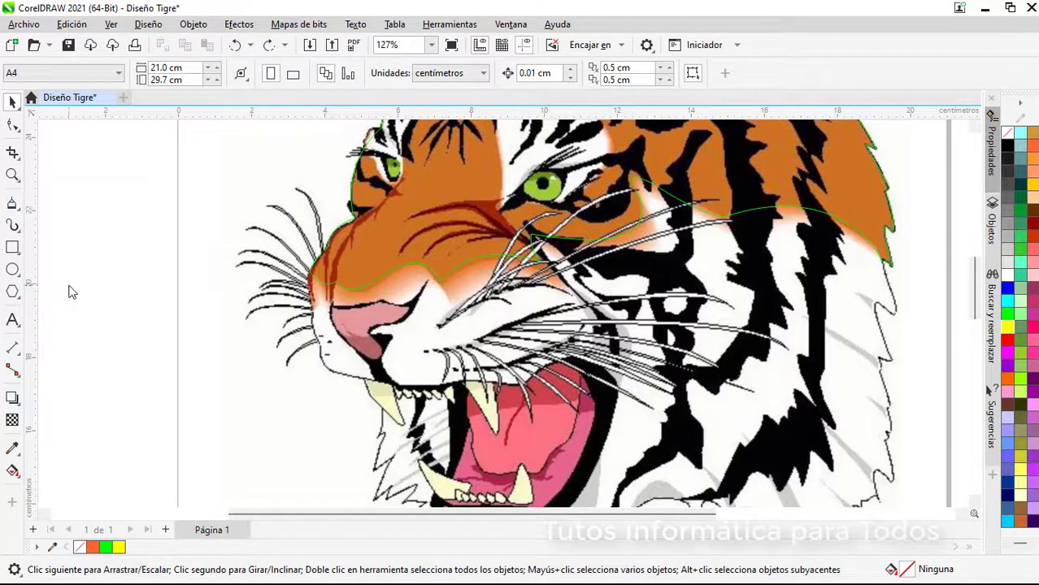
scroll(306, 340, up, 3)
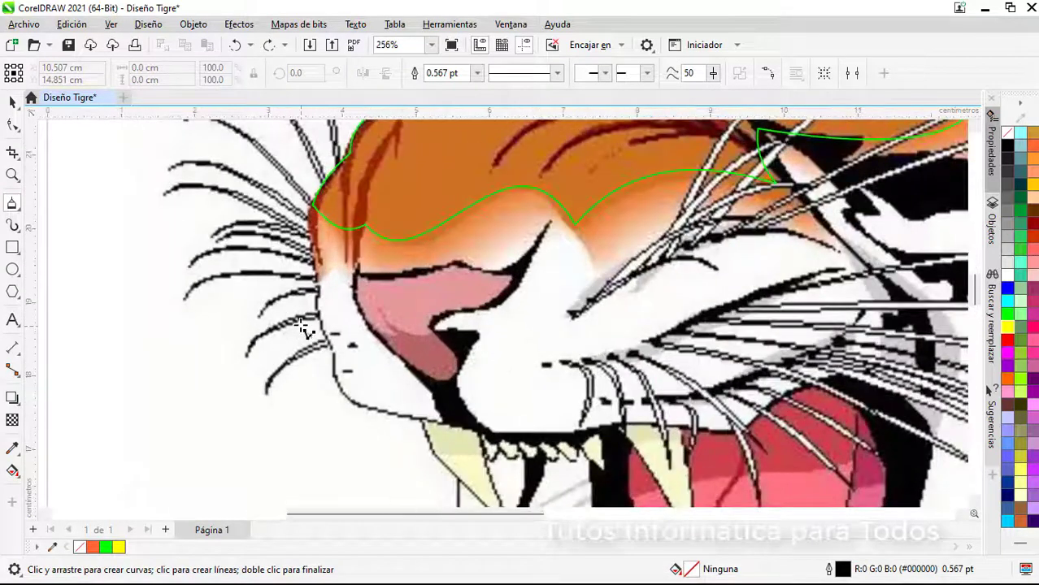
click(316, 306)
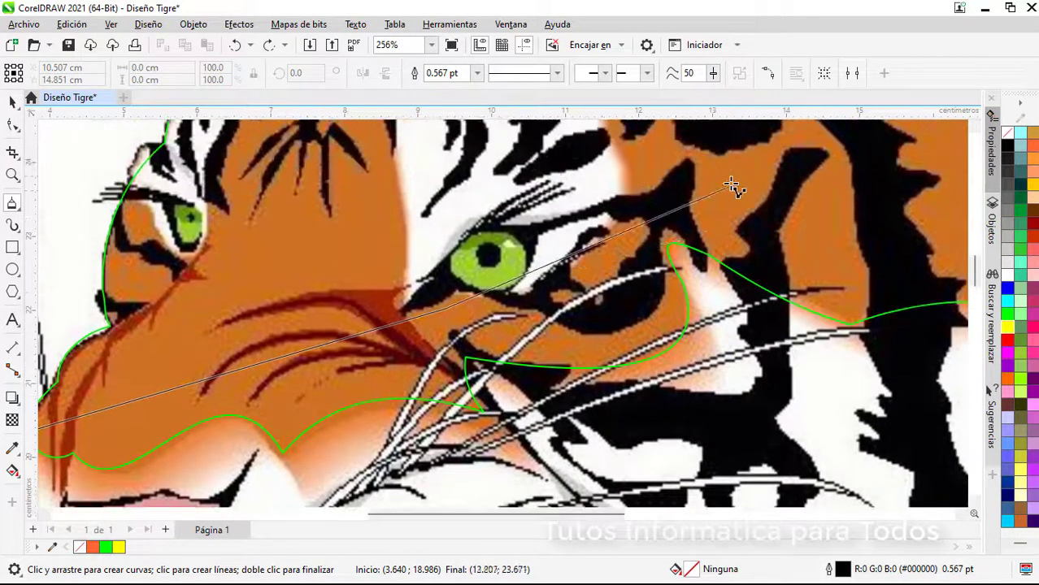
click(732, 177)
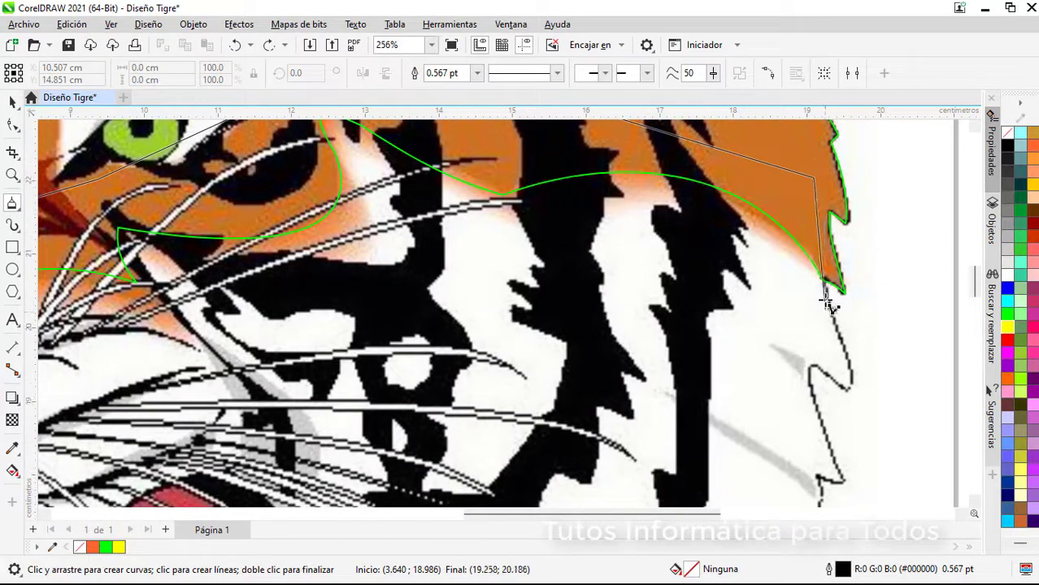
click(825, 284)
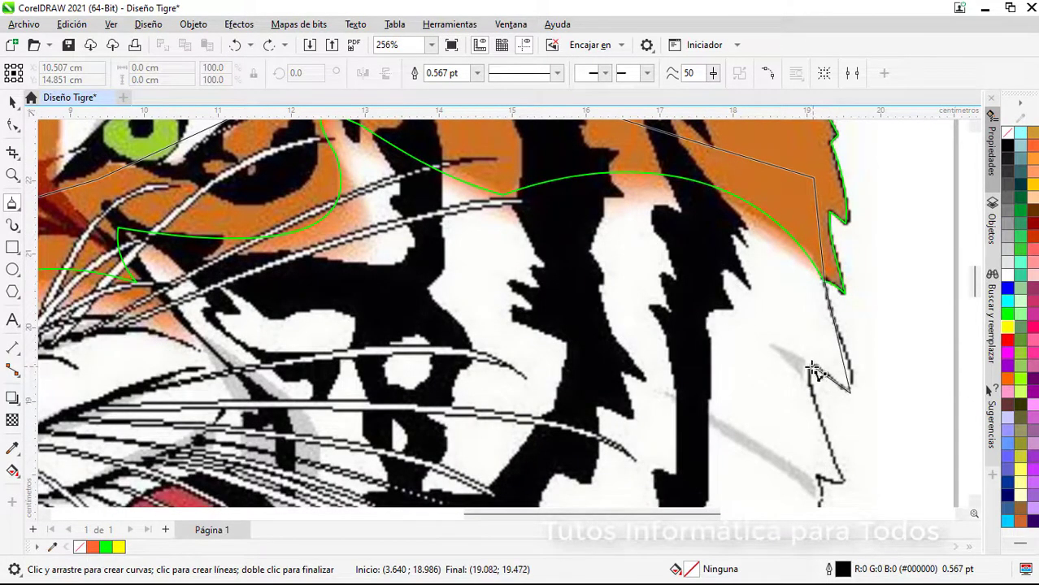
Step: Trace the white neck fur, lower fur spikes, chin and muzzle edge with straight segments and close the outline at the muzzle
click(814, 370)
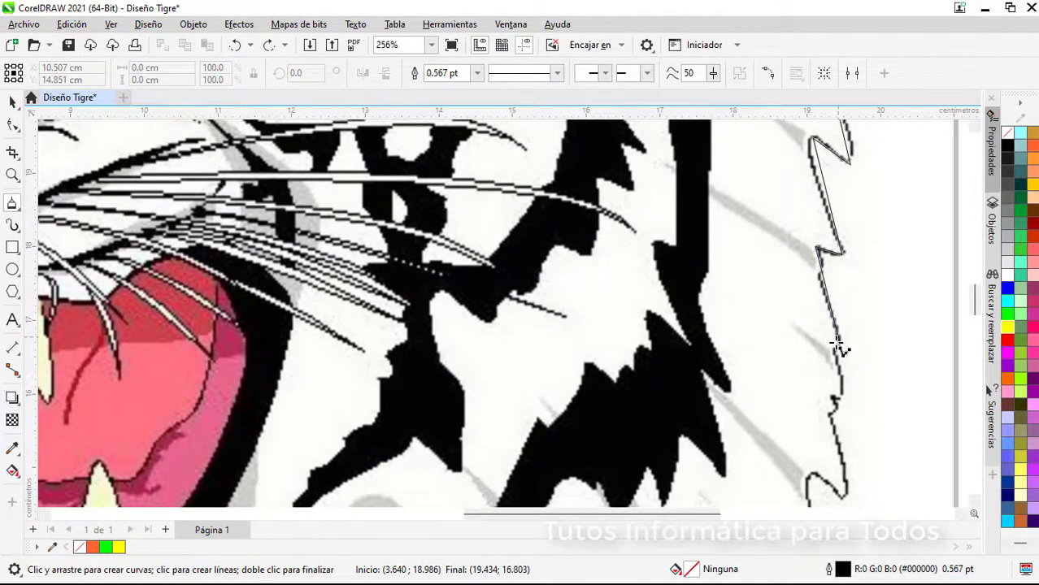
click(833, 396)
click(834, 437)
scroll(929, 429, down, 5)
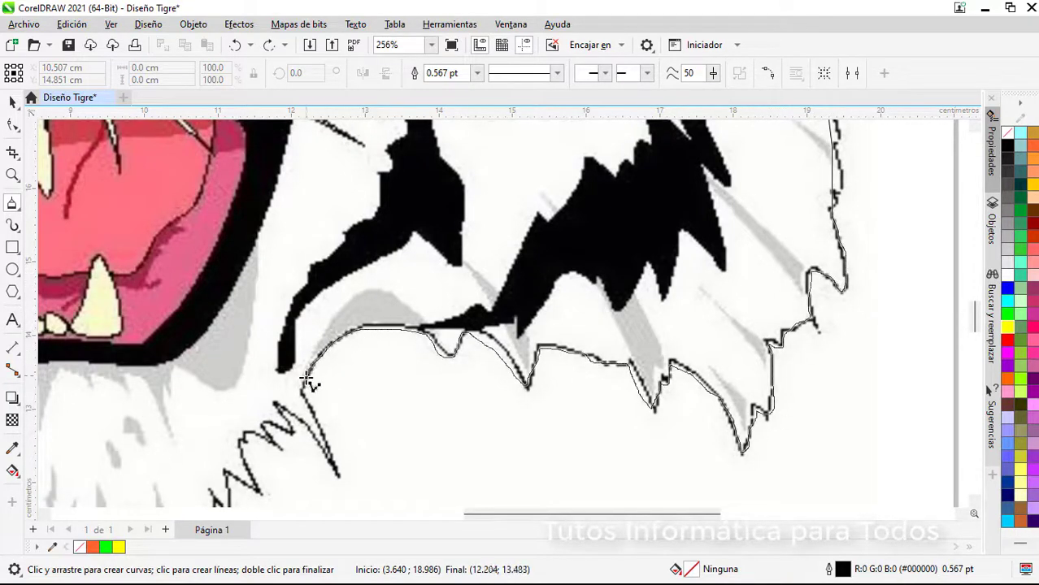
mouse_move(410, 527)
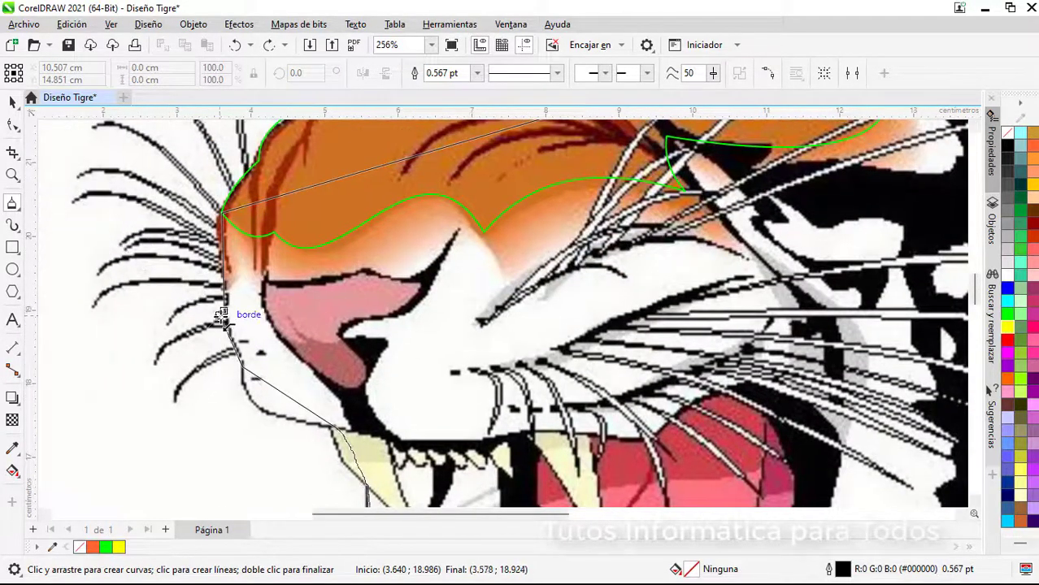
click(224, 314)
scroll(398, 342, down, 2)
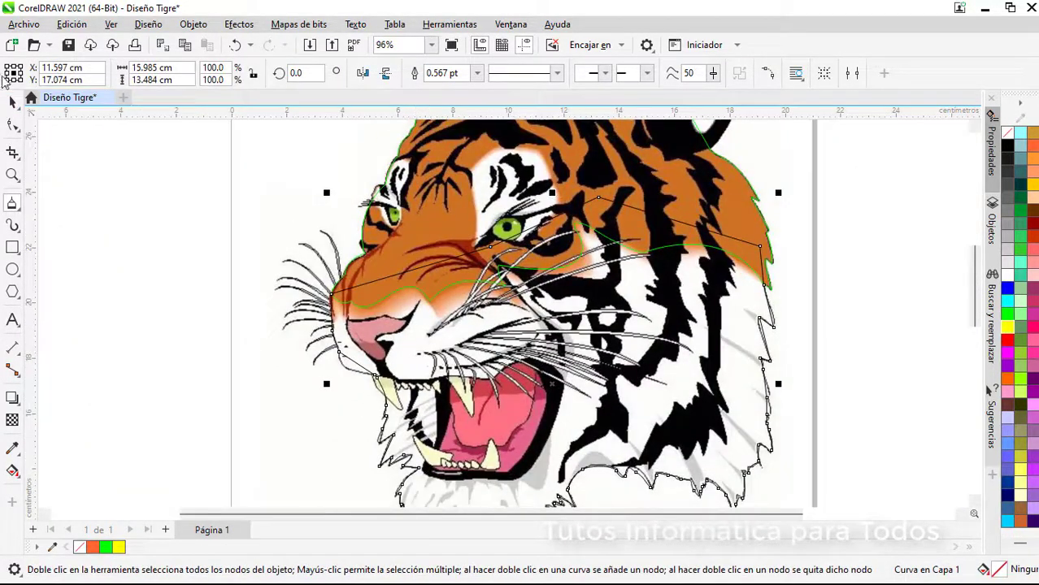
Step: Preview the new lower-face outline with a white fill and undo the fill
click(12, 102)
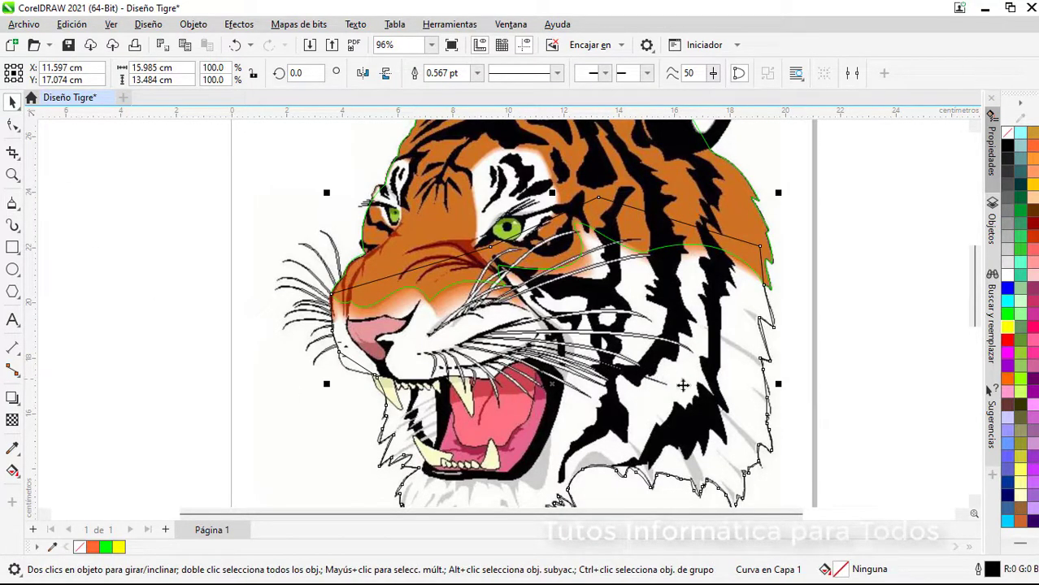
click(1008, 277)
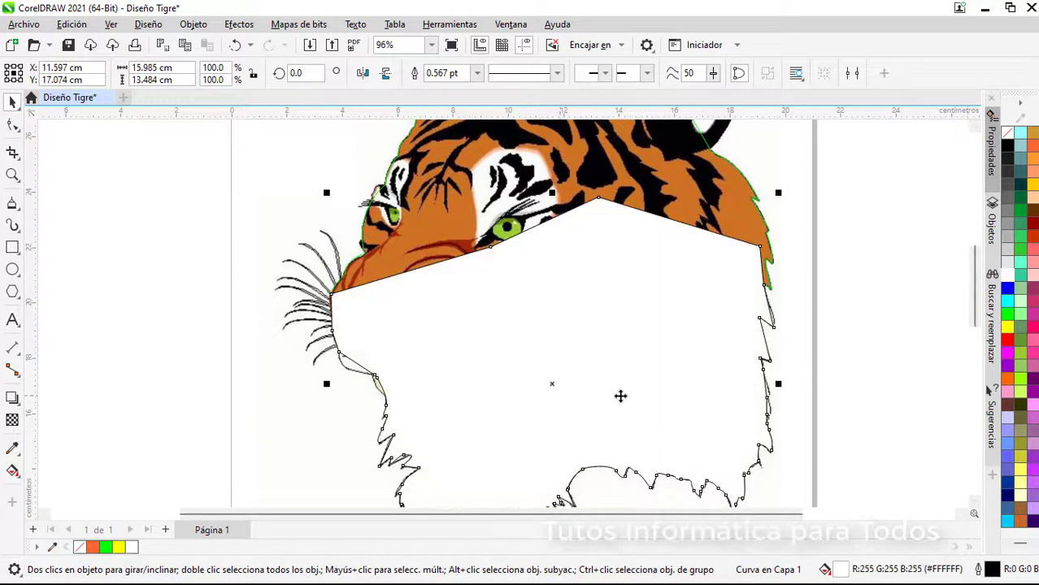
scroll(974, 317, down, 2)
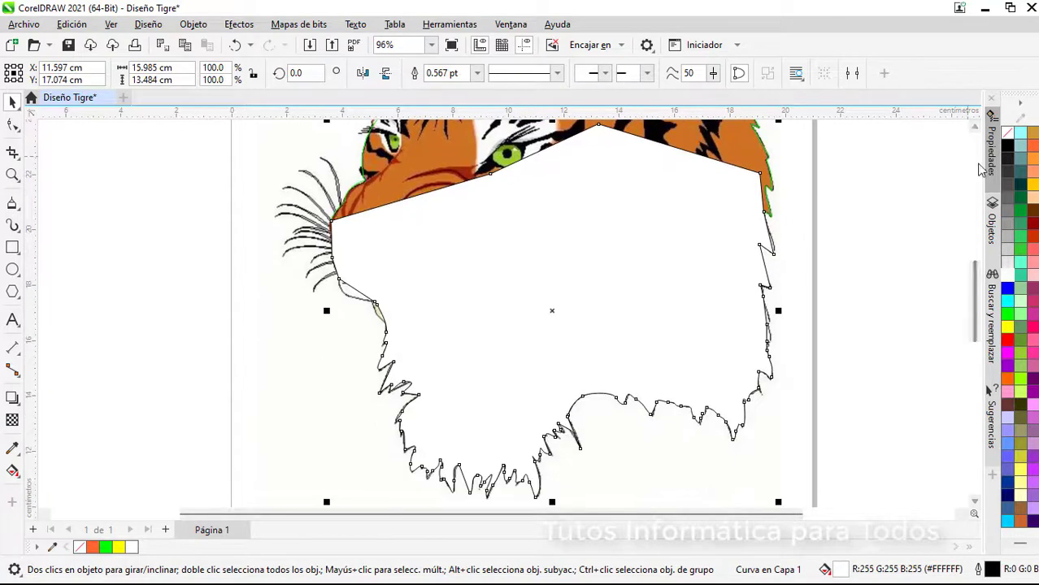
key(ctrl+z)
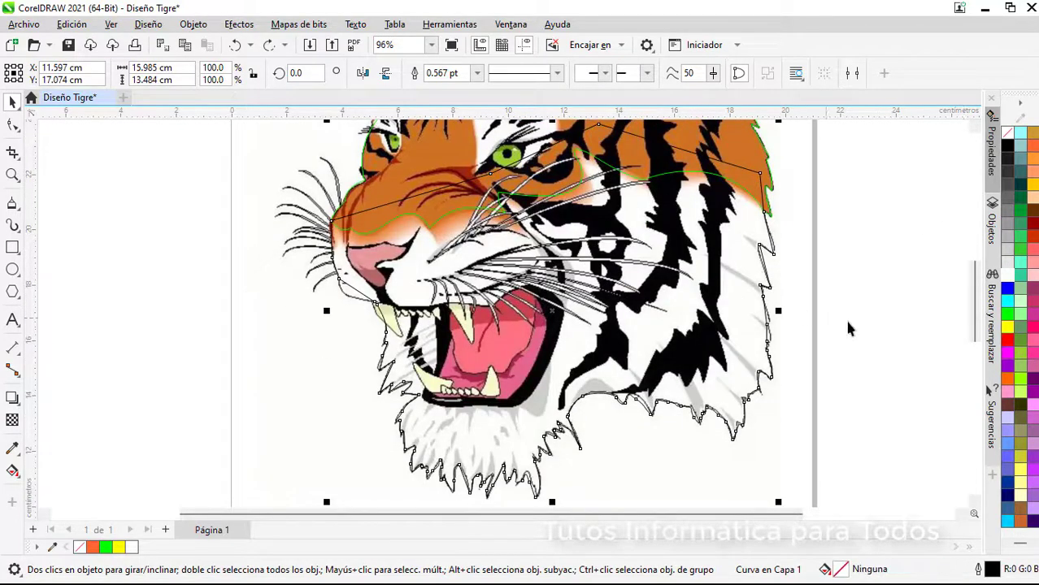
Step: Set the lower-face path's outline colour to yellow
right_click(1006, 328)
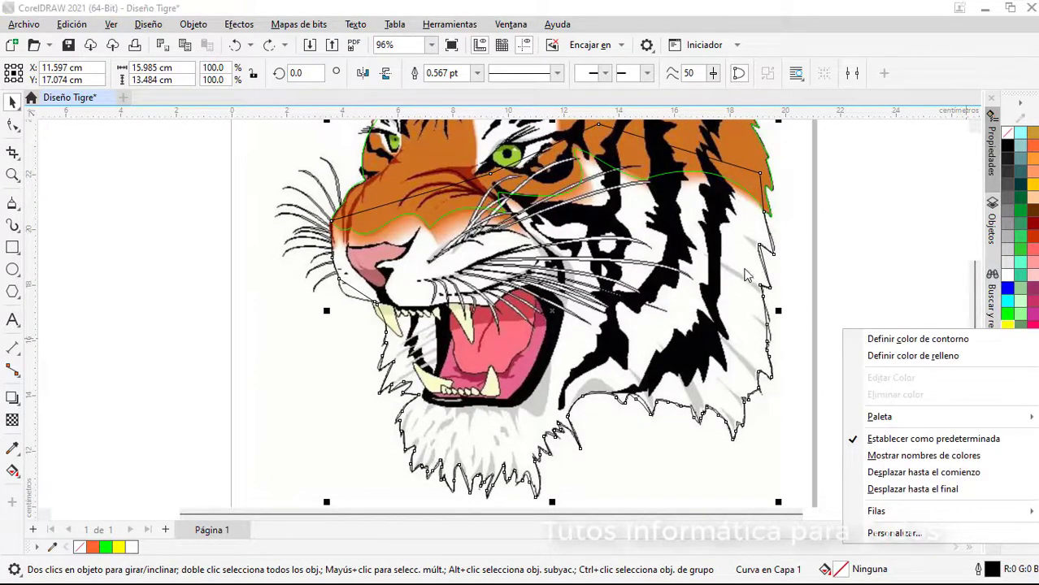
click(903, 340)
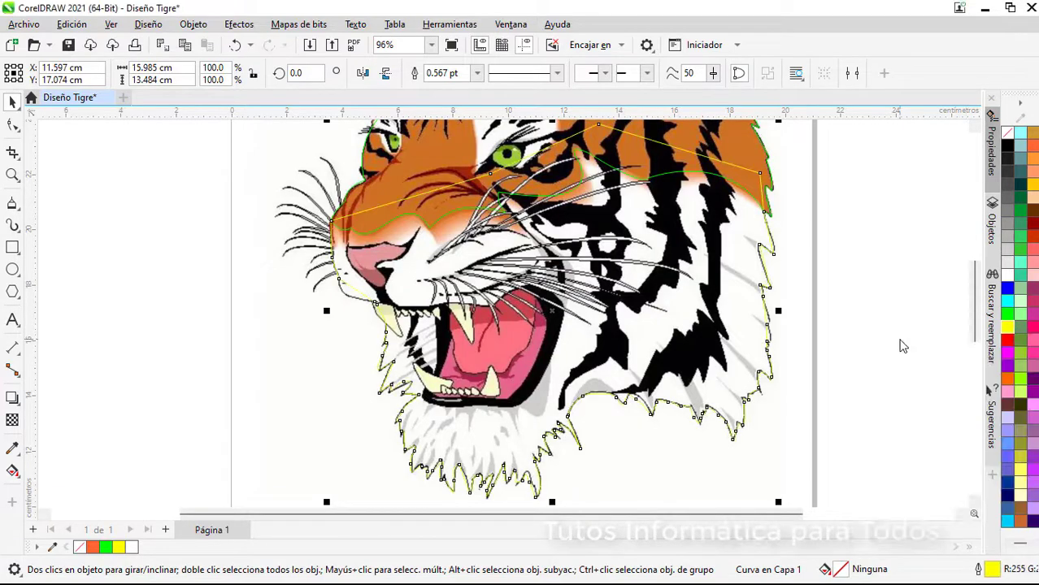
Step: Convert the straight segments at the uppermost notch of the white neck fur to curves and bend them onto the drawn edge
scroll(809, 268, up, 5)
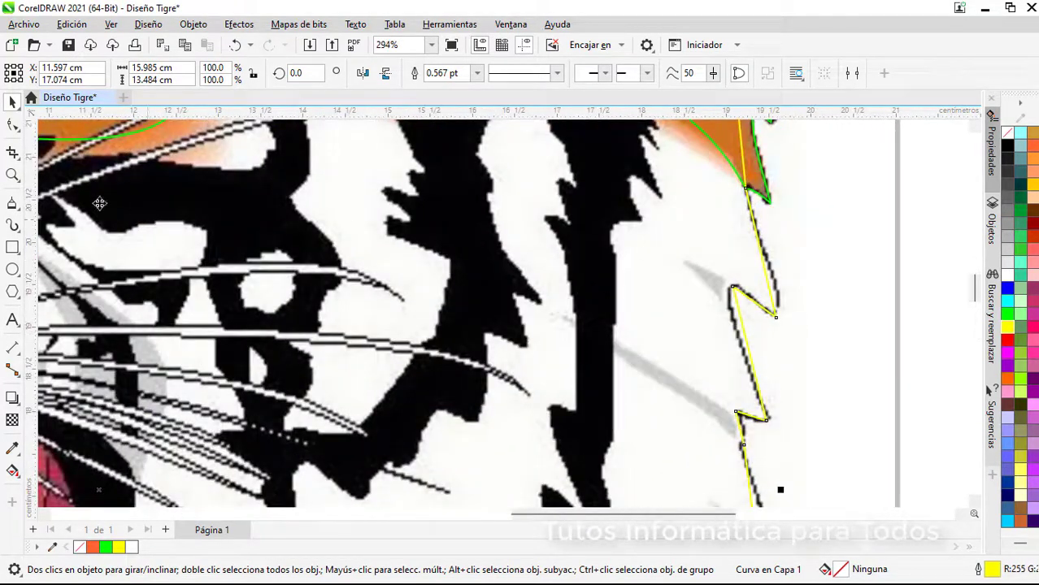
click(12, 124)
scroll(776, 316, up, 3)
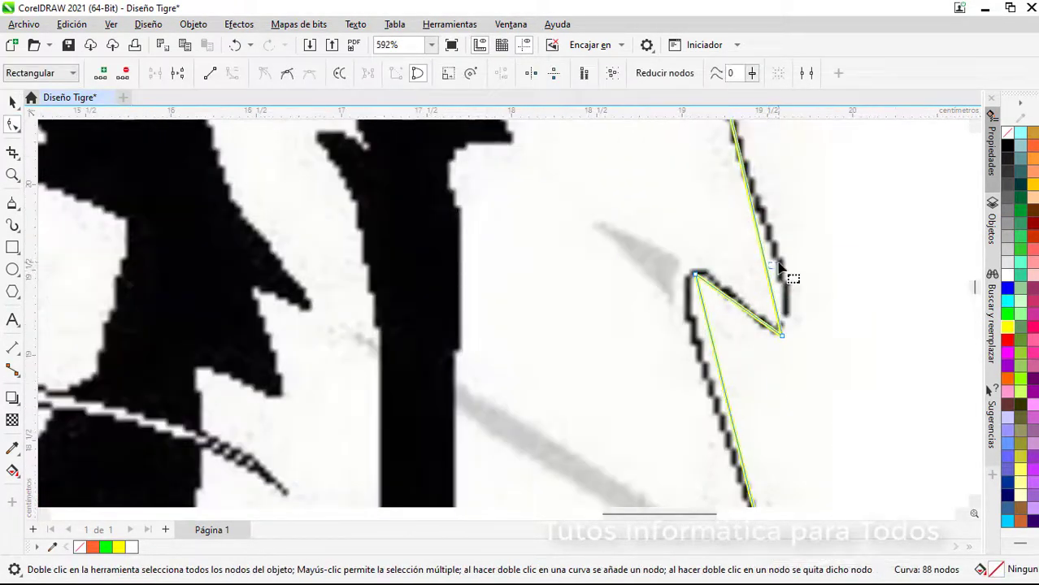
right_click(712, 332)
click(738, 160)
drag(717, 362, 701, 362)
scroll(719, 350, down, 2)
drag(975, 284, 975, 310)
scroll(715, 260, up, 1)
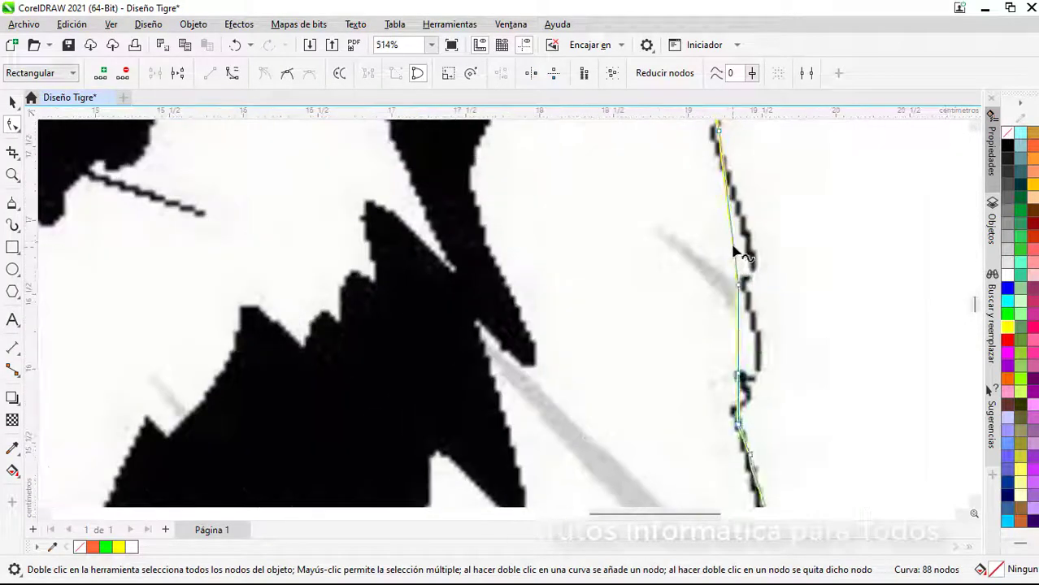
Step: Convert the straight segments along the right edge of the white neck fur to curves and bend them onto the drawn edge
right_click(733, 246)
click(757, 353)
drag(731, 220, 746, 227)
right_click(738, 345)
click(763, 172)
drag(739, 327, 763, 356)
scroll(732, 439, up, 1)
right_click(745, 346)
click(770, 172)
Step: Reshape the yellow outline's curves at the rounded notches along the lower edge of the neck fur
scroll(762, 358, down, 8)
drag(975, 312, 975, 327)
scroll(729, 230, up, 4)
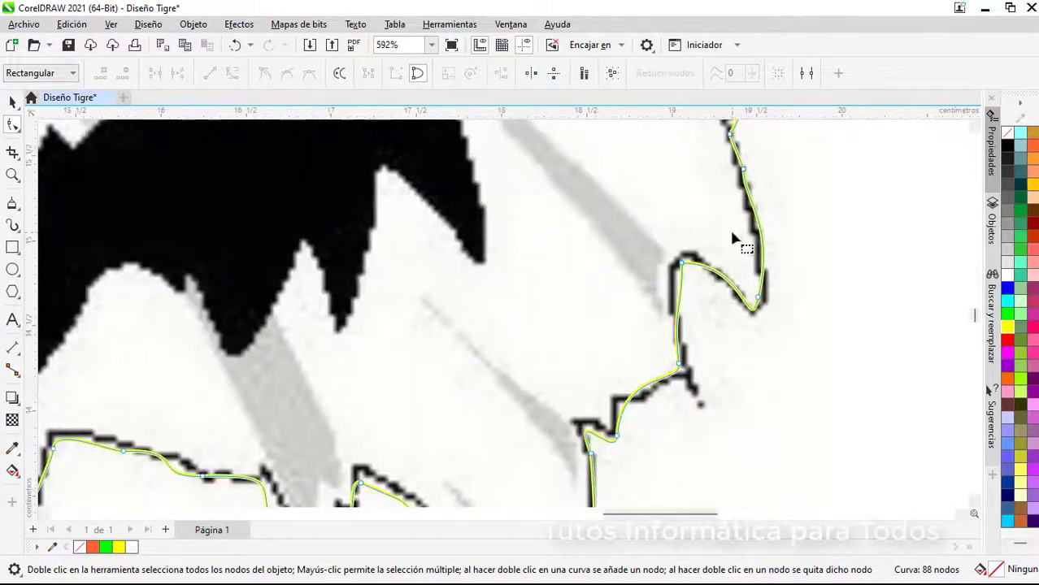
click(682, 264)
scroll(622, 448, down, 3)
scroll(601, 359, up, 4)
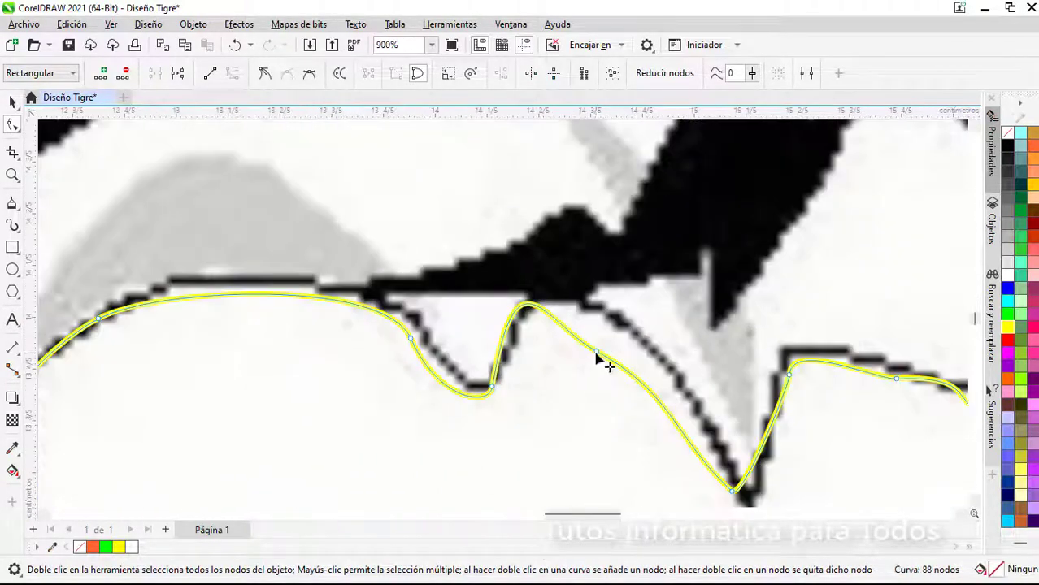
click(492, 390)
drag(410, 339, 418, 317)
Step: Fit the yellow outline's curves to the long fur spike beside the chin tufts
drag(574, 515, 525, 514)
scroll(618, 407, down, 3)
drag(975, 318, 975, 327)
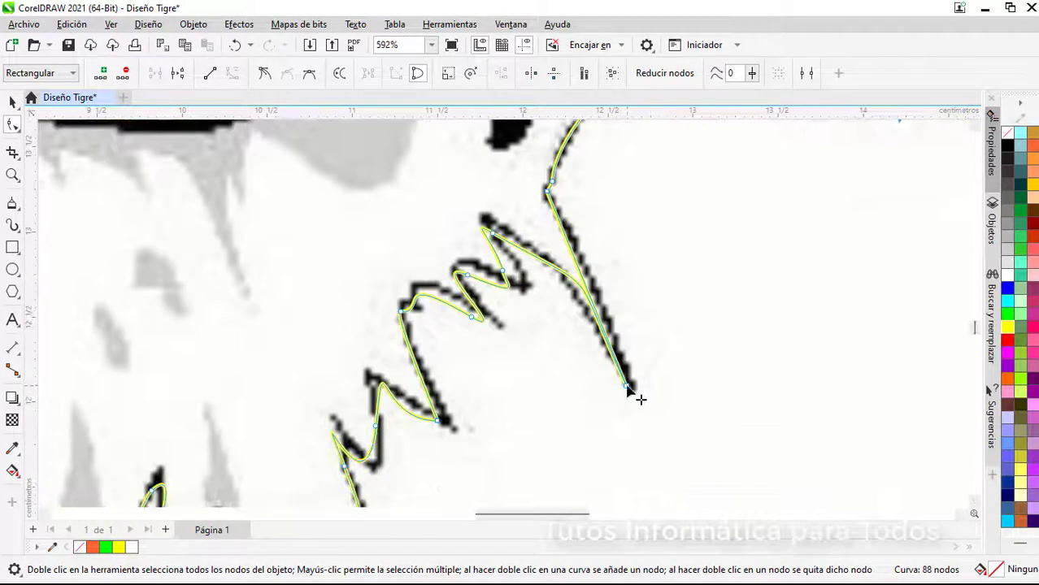
click(626, 386)
drag(566, 259, 543, 260)
Step: Trace the tiger's black ear with the Pen tool as a closed five-node outline about 3 by 3.1 cm
scroll(465, 388, down, 4)
drag(974, 319, 975, 242)
click(12, 103)
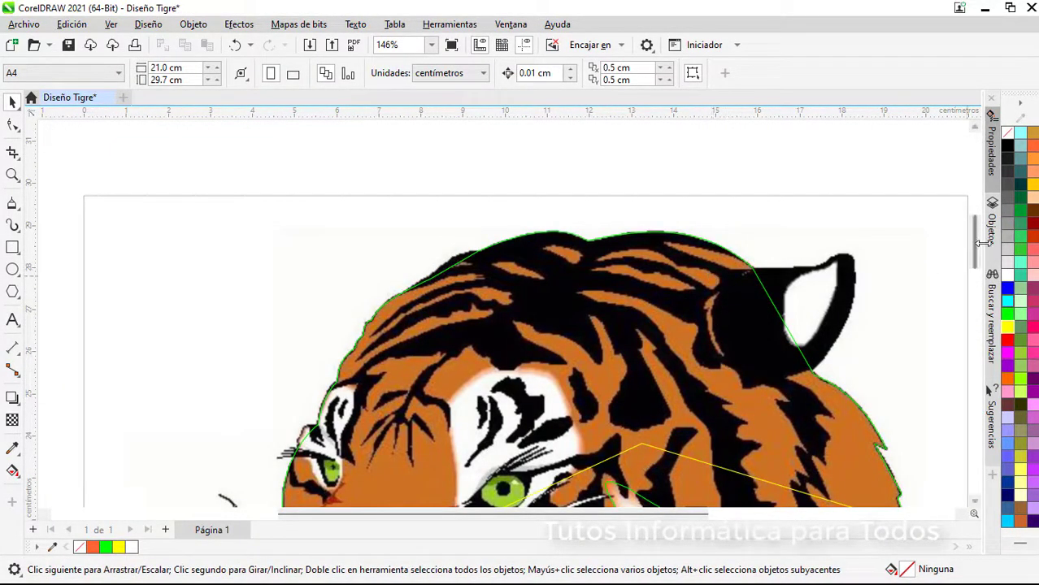
drag(979, 239, 979, 249)
click(11, 205)
scroll(731, 194, up, 2)
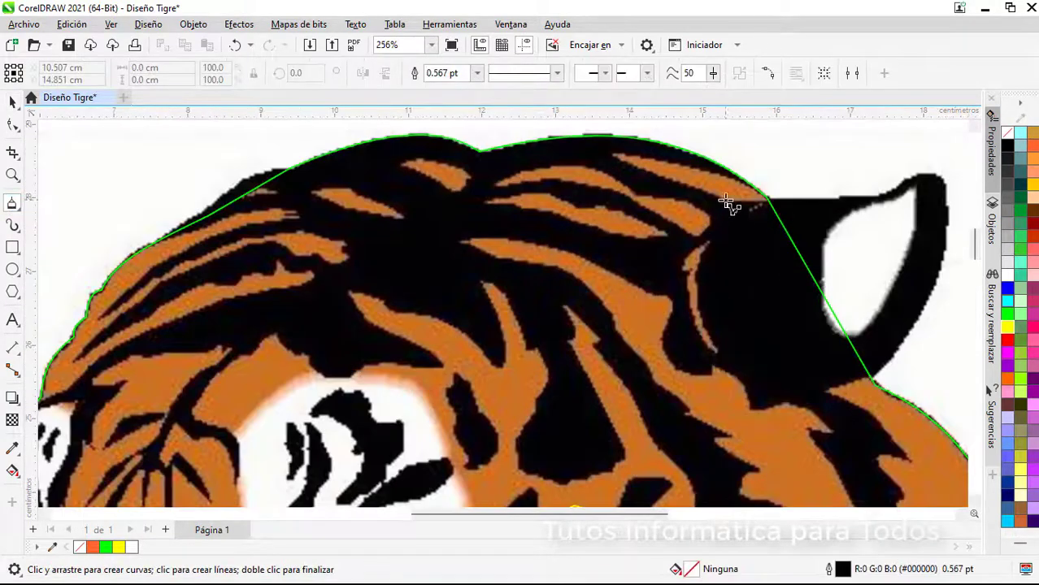
click(726, 200)
click(751, 408)
click(884, 374)
click(945, 218)
click(898, 191)
click(726, 199)
Step: Convert the ear outline's outer side, tip and upper edge to curves and bend them onto the ear's contour
key(F10)
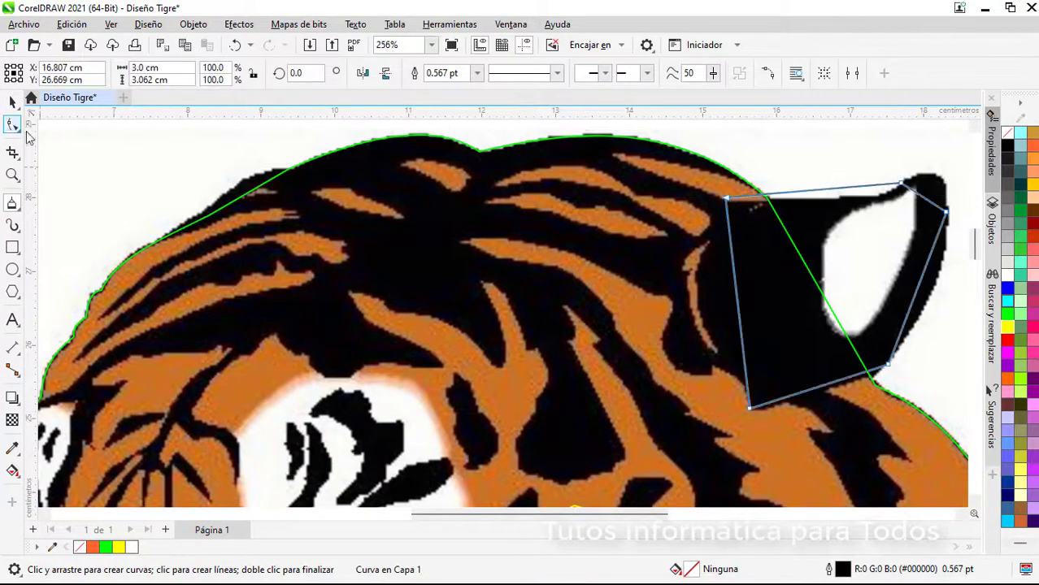
scroll(886, 293, up, 2)
scroll(927, 269, up, 3)
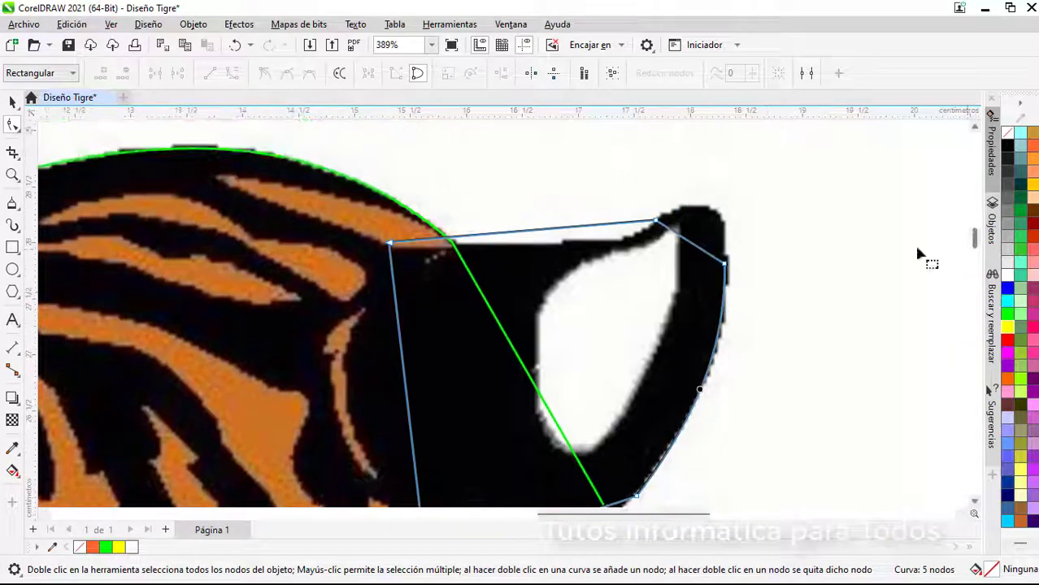
right_click(631, 283)
click(678, 391)
drag(642, 289, 691, 221)
right_click(262, 271)
click(304, 377)
drag(277, 270, 398, 293)
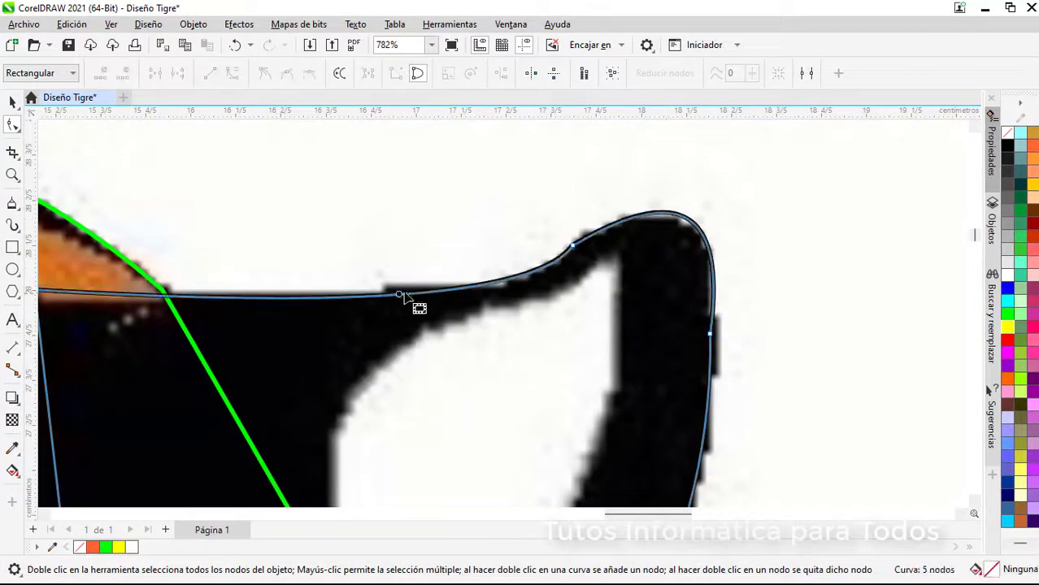
Step: Convert the ear outline's inner side and base to curves and shape them around the black area
scroll(530, 361, down, 3)
drag(567, 515, 521, 515)
drag(975, 234, 974, 242)
right_click(553, 344)
click(592, 166)
drag(546, 279, 453, 298)
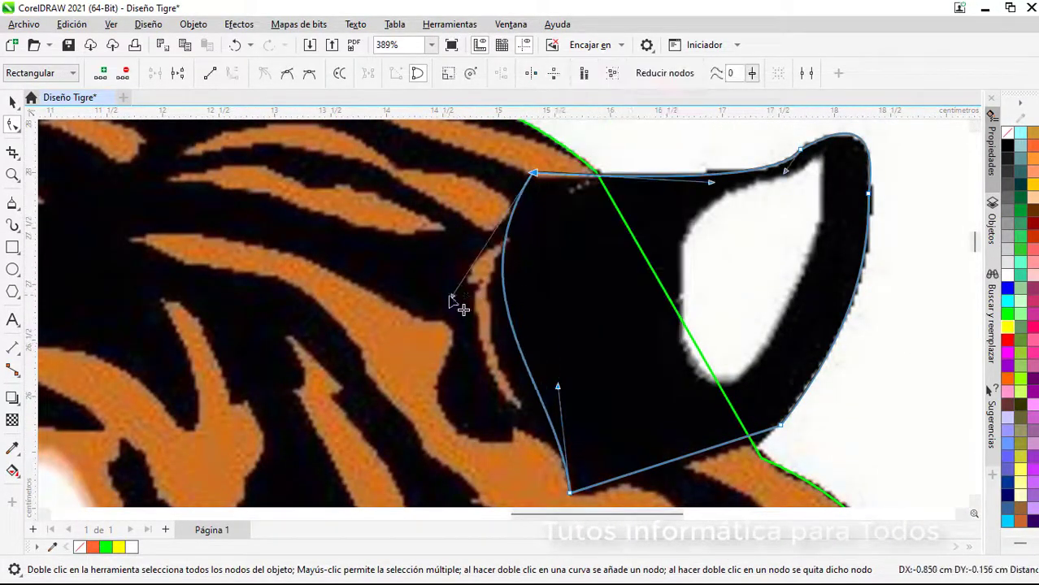
drag(558, 387, 510, 384)
right_click(681, 458)
click(720, 282)
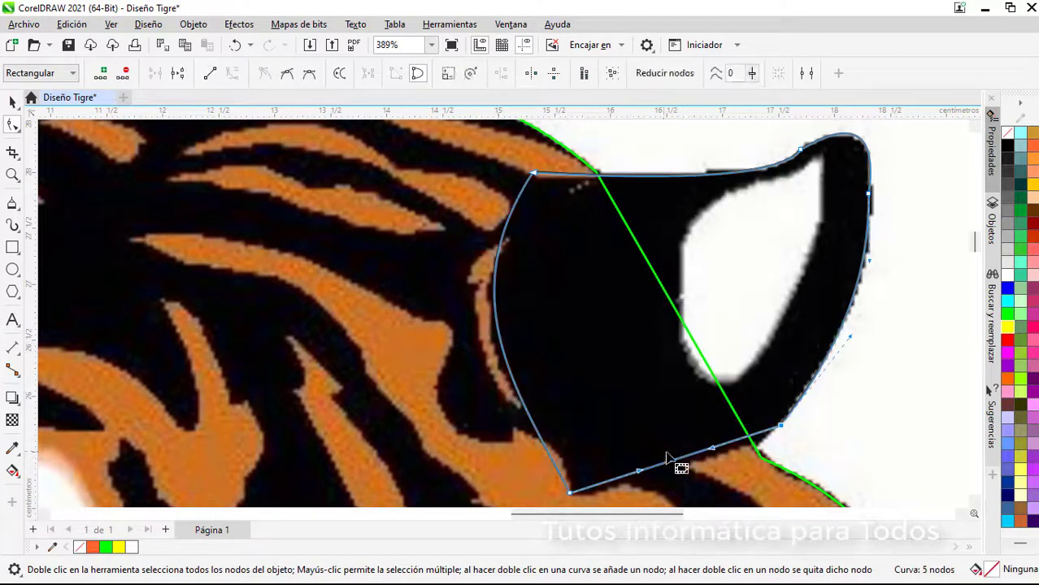
drag(711, 448, 731, 469)
scroll(678, 433, down, 3)
scroll(679, 440, down, 1)
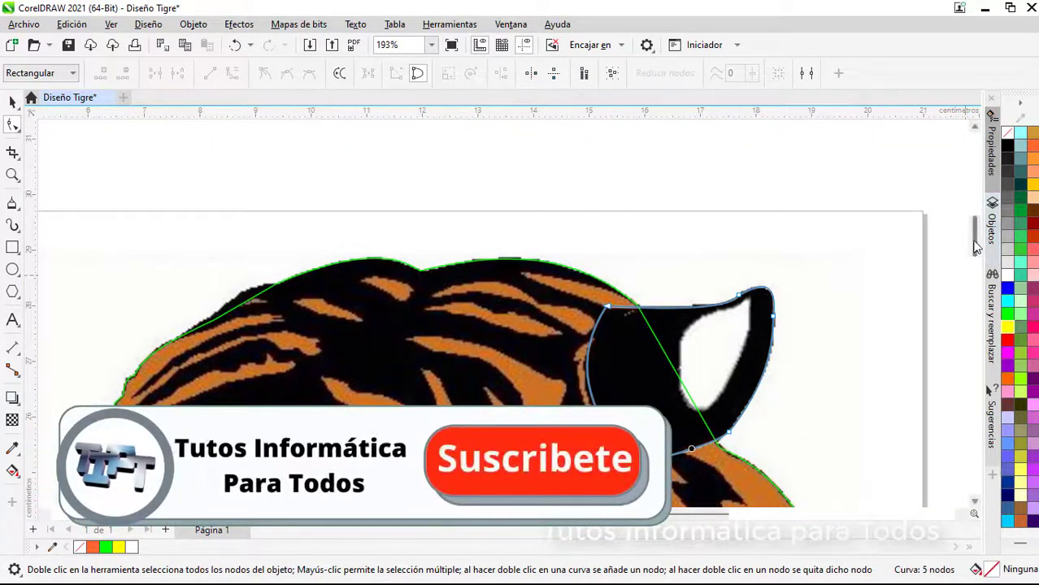
Step: Trace the open mouth with straight segments along its black rim as a closed outline about 5.6 by 3.75 cm
drag(979, 244, 978, 309)
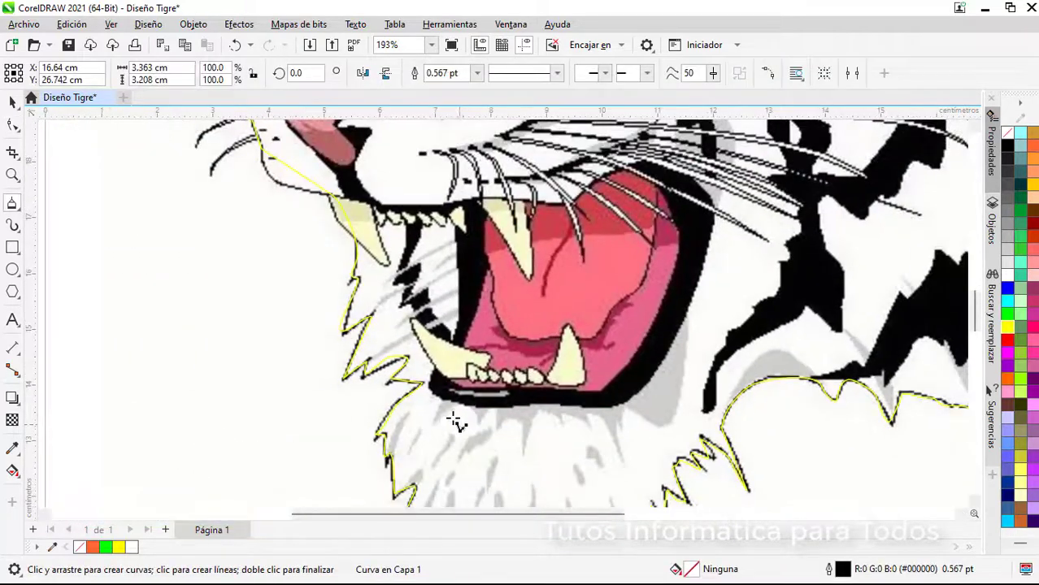
click(456, 404)
click(585, 404)
click(675, 340)
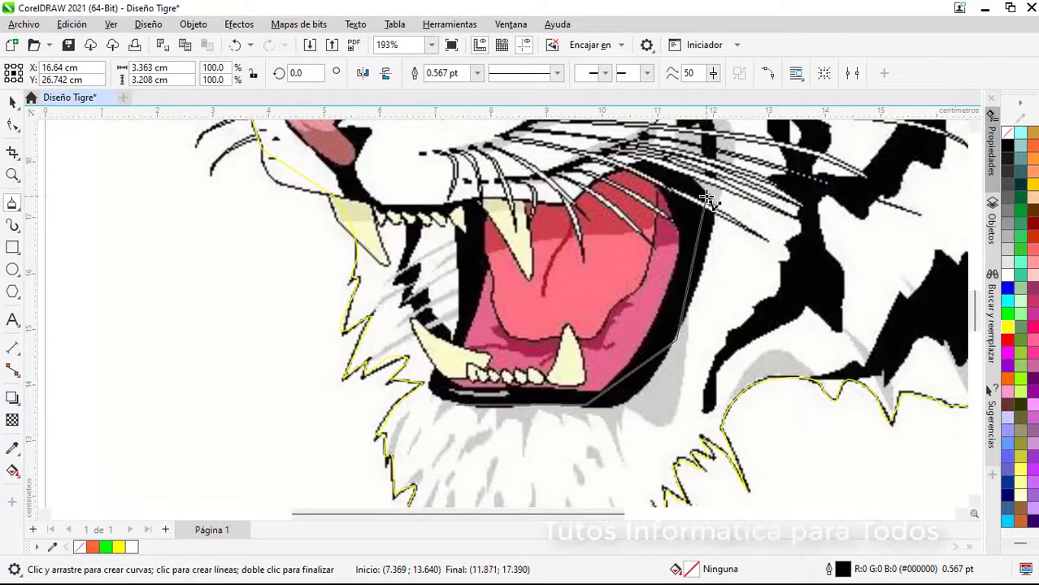
click(703, 199)
click(571, 203)
click(395, 204)
click(393, 283)
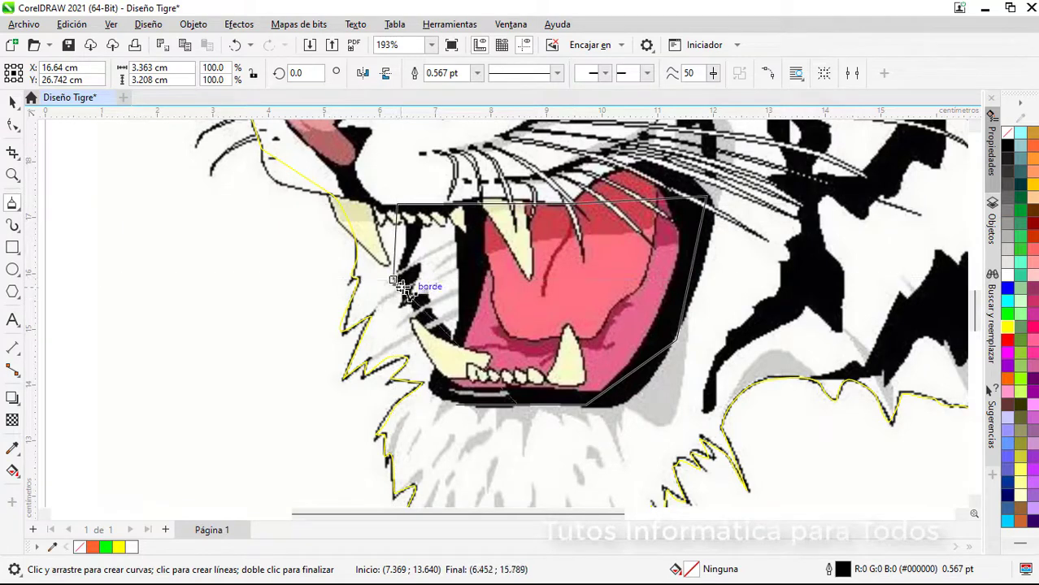
click(456, 404)
Step: Set the mouth outline's colour to cyan
key(space)
right_click(1008, 302)
right_click(1008, 301)
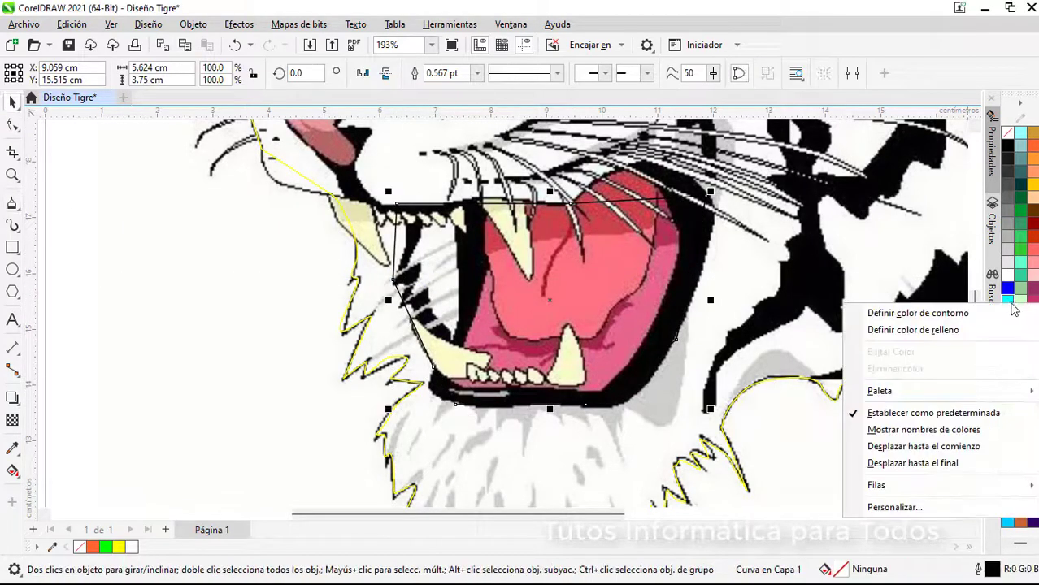
click(1007, 311)
Step: Convert the mouth outline's right side and upper right arch to curves and bend them around the black rim
scroll(688, 227, up, 2)
click(15, 126)
right_click(700, 285)
click(738, 390)
drag(700, 282, 730, 259)
scroll(605, 326, up, 2)
right_click(595, 334)
click(631, 153)
drag(595, 332, 618, 273)
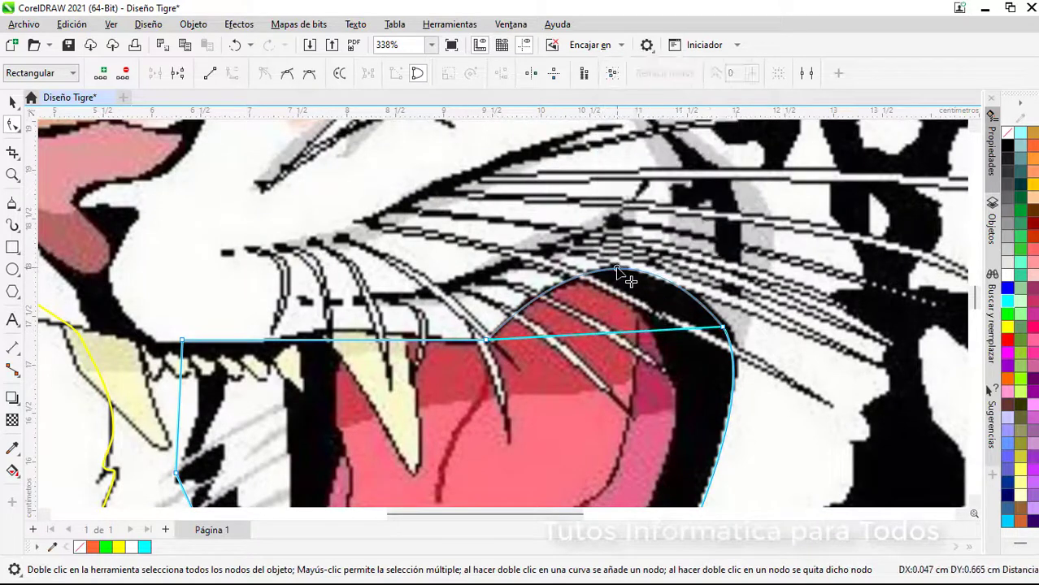
Step: Curve the mouth outline along the upper lip and reshape its left side to follow the mouth's black inner rim
drag(466, 514, 423, 514)
right_click(541, 345)
click(589, 162)
drag(539, 341, 466, 345)
right_click(447, 333)
click(382, 340)
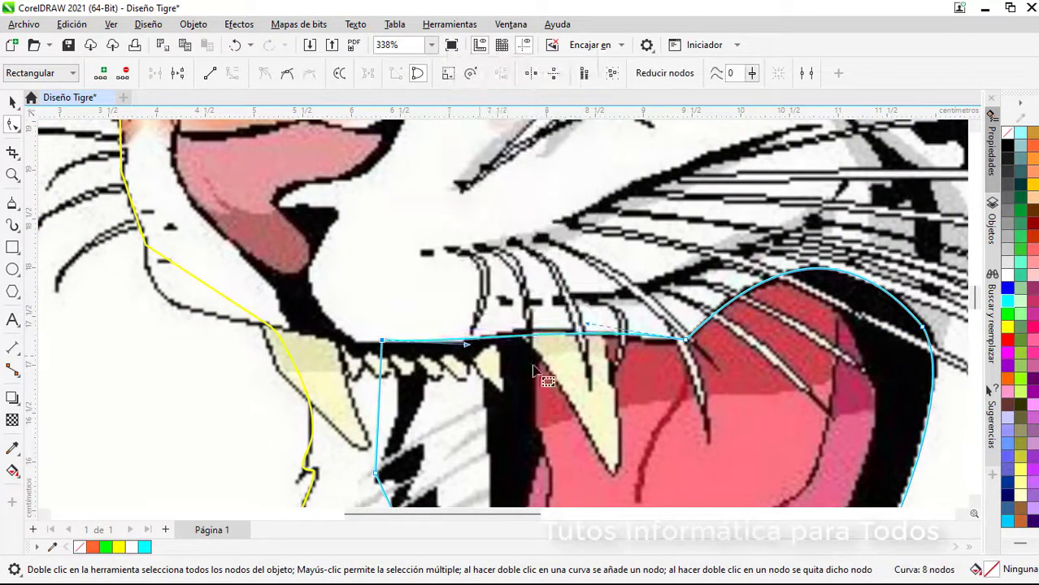
drag(588, 325, 554, 312)
scroll(397, 384, down, 2)
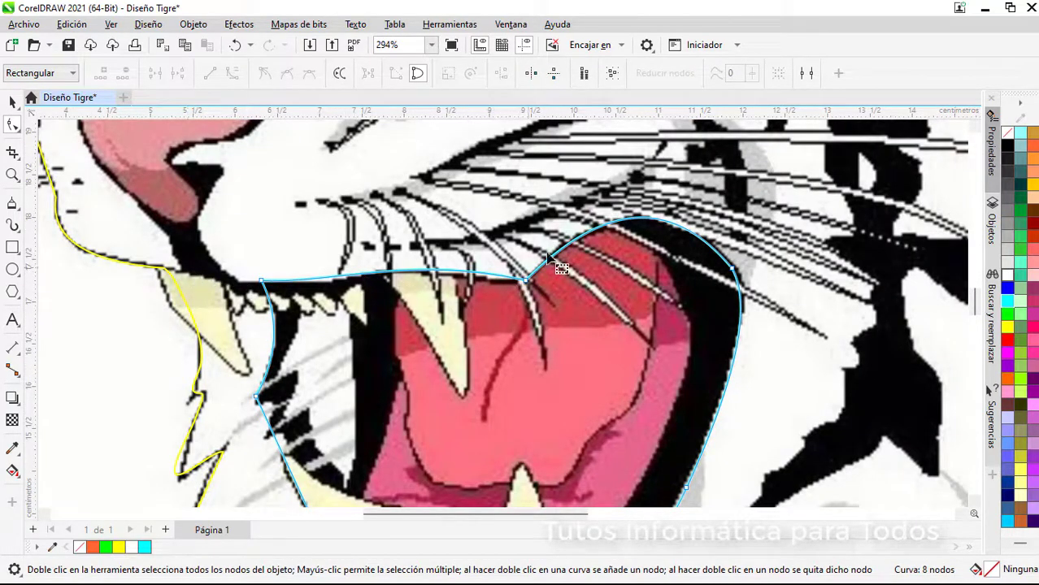
scroll(490, 383, down, 5)
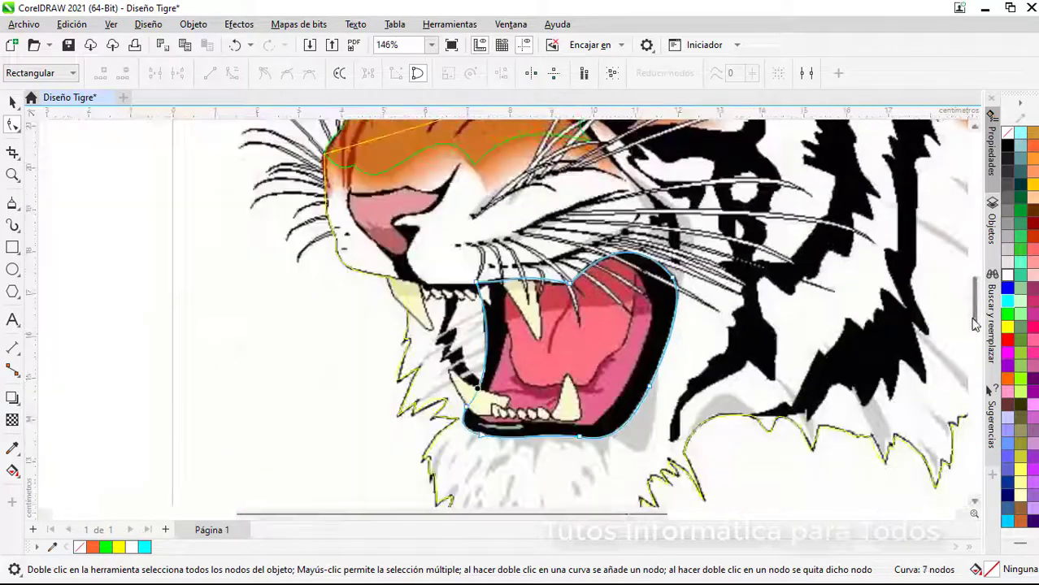
Step: Start a freeform outline of the black stripes above the white eye patch, following the forehead stripes and the drop-shaped black patch
drag(979, 321, 992, 271)
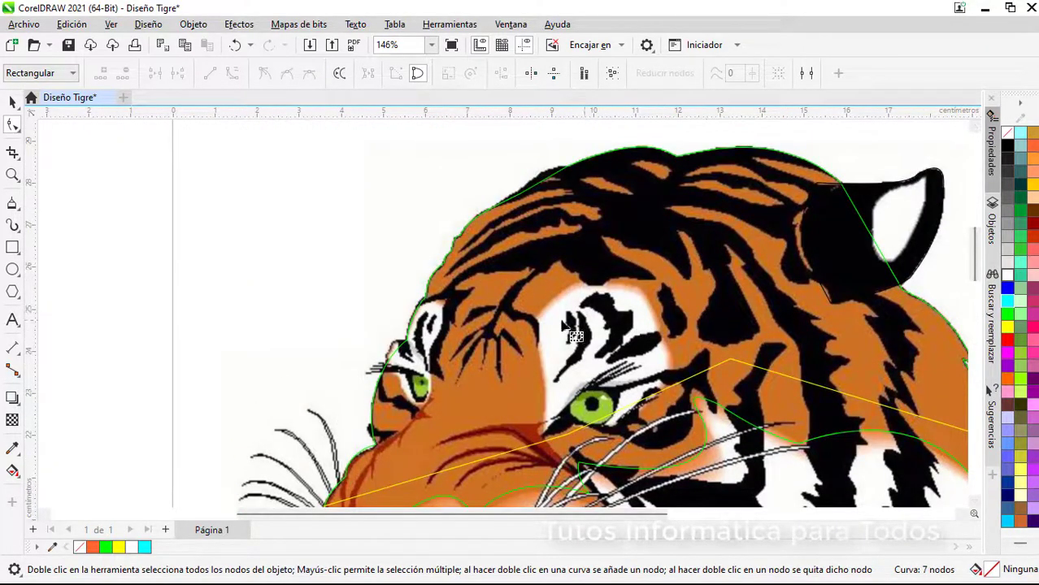
drag(549, 277, 633, 311)
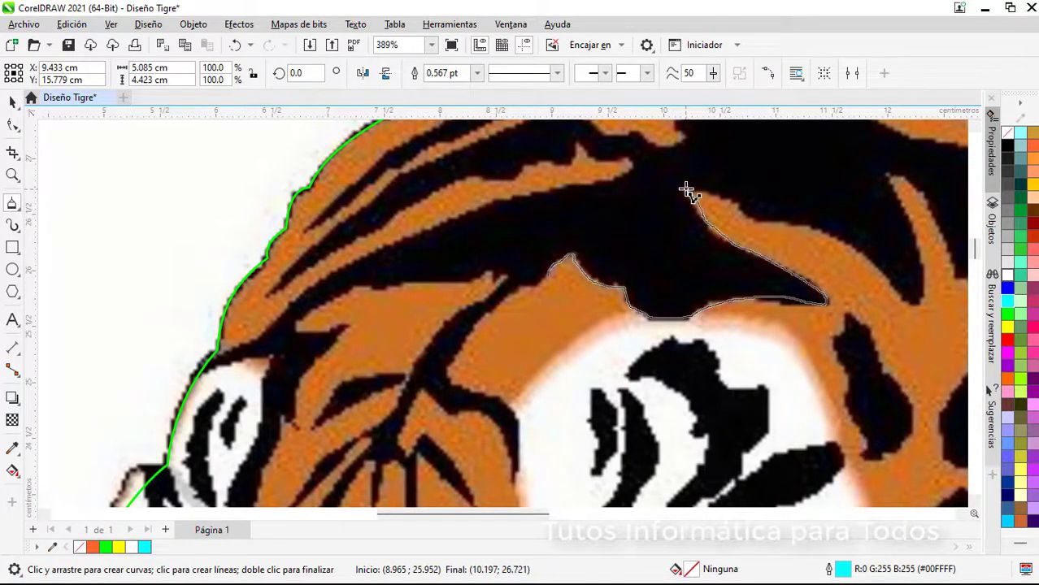
mouse_move(917, 302)
mouse_down()
mouse_move(889, 174)
mouse_move(604, 279)
mouse_move(547, 219)
mouse_up()
mouse_move(572, 381)
mouse_down()
mouse_move(563, 462)
mouse_move(711, 458)
mouse_up()
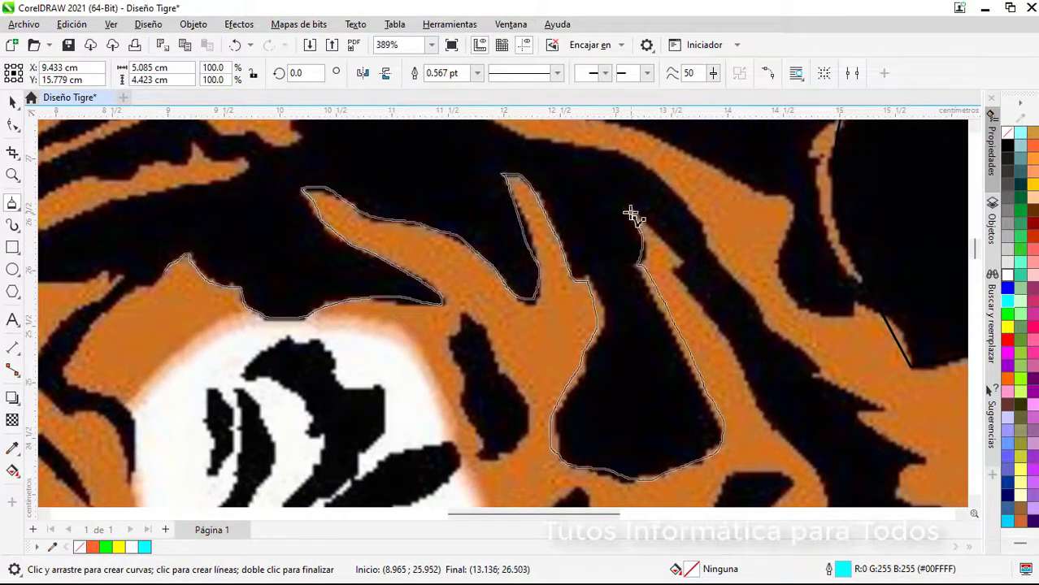
Step: Continue the black stripe outline down the cheek and back up around the stripe beside the eye
mouse_move(631, 213)
mouse_down()
mouse_move(682, 263)
mouse_move(754, 407)
mouse_move(818, 483)
mouse_move(824, 531)
mouse_move(801, 317)
mouse_move(832, 260)
mouse_move(850, 376)
mouse_move(831, 532)
mouse_move(867, 308)
mouse_move(845, 275)
mouse_move(879, 358)
mouse_up()
mouse_move(865, 419)
mouse_down()
mouse_move(925, 542)
mouse_move(903, 298)
mouse_move(862, 325)
mouse_up()
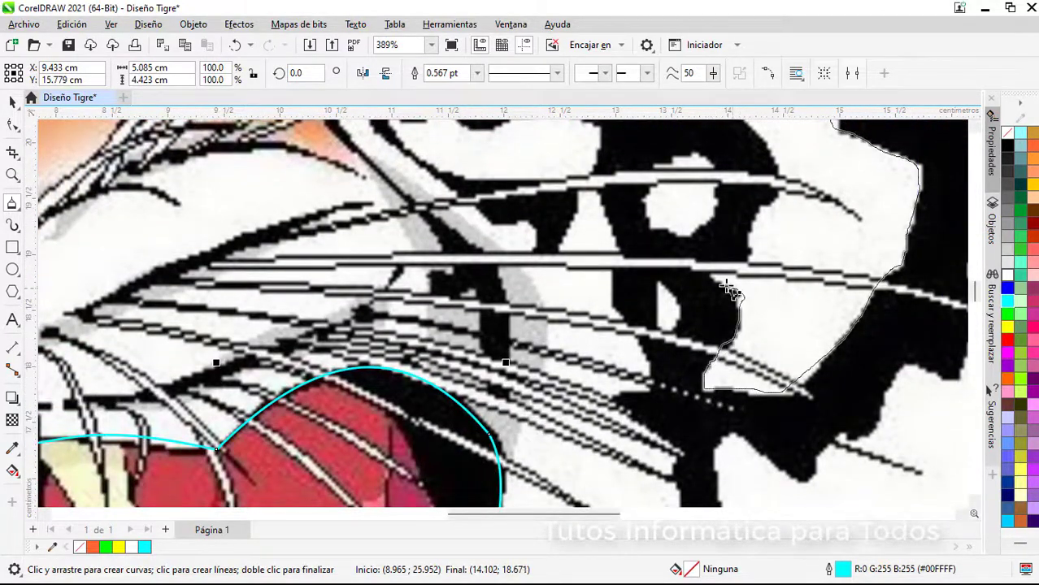
mouse_move(756, 126)
mouse_down()
mouse_move(717, 169)
mouse_move(707, 205)
mouse_move(737, 154)
mouse_move(735, 79)
mouse_move(720, 231)
mouse_move(724, 151)
mouse_move(690, 7)
mouse_move(721, 334)
mouse_move(793, 233)
mouse_move(720, 235)
mouse_move(650, 354)
mouse_up()
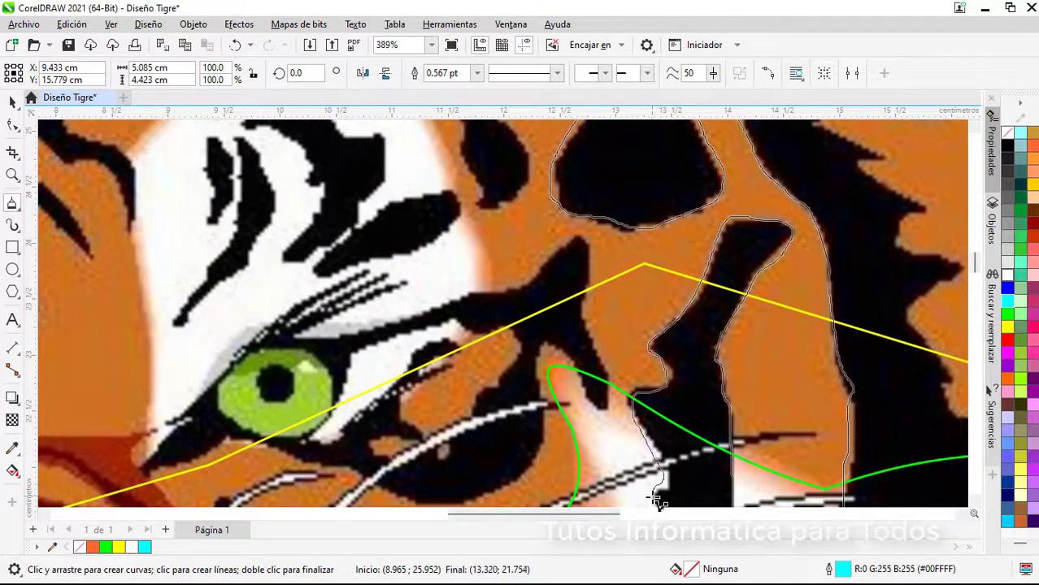
Step: Continue the black stripe outline below the eye, along the thin stripe beside the muzzle and around the white cheek patches
mouse_move(657, 501)
mouse_down()
mouse_move(665, 531)
mouse_move(679, 227)
mouse_move(668, 282)
mouse_move(411, 273)
mouse_up()
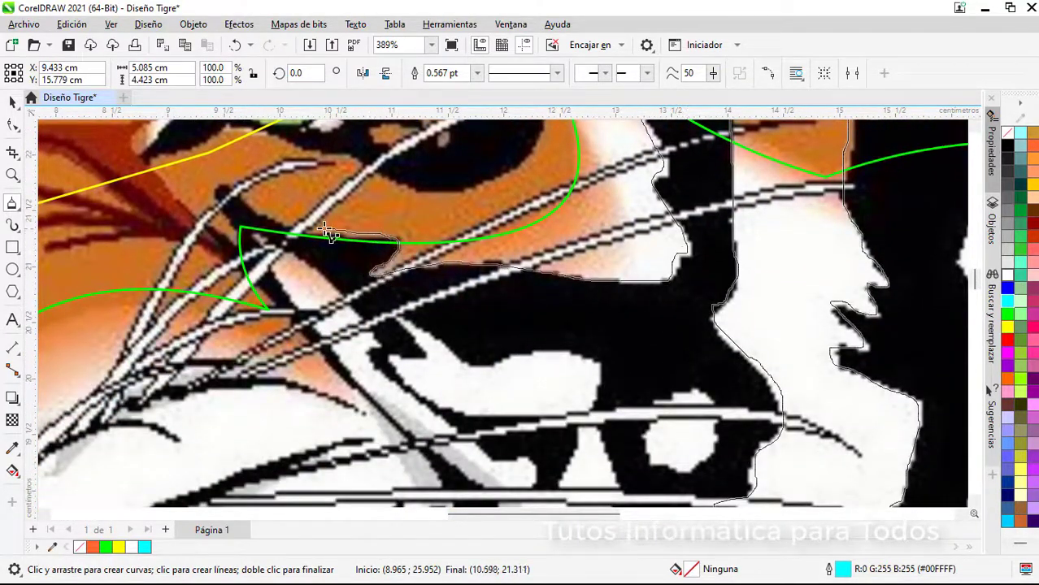
mouse_move(203, 232)
mouse_down()
mouse_move(385, 424)
mouse_move(423, 437)
mouse_move(500, 527)
mouse_move(500, 444)
mouse_move(433, 400)
mouse_up()
mouse_move(437, 272)
mouse_down()
mouse_move(435, 249)
mouse_move(439, 380)
mouse_move(472, 454)
mouse_move(401, 326)
mouse_up()
drag(276, 150, 494, 368)
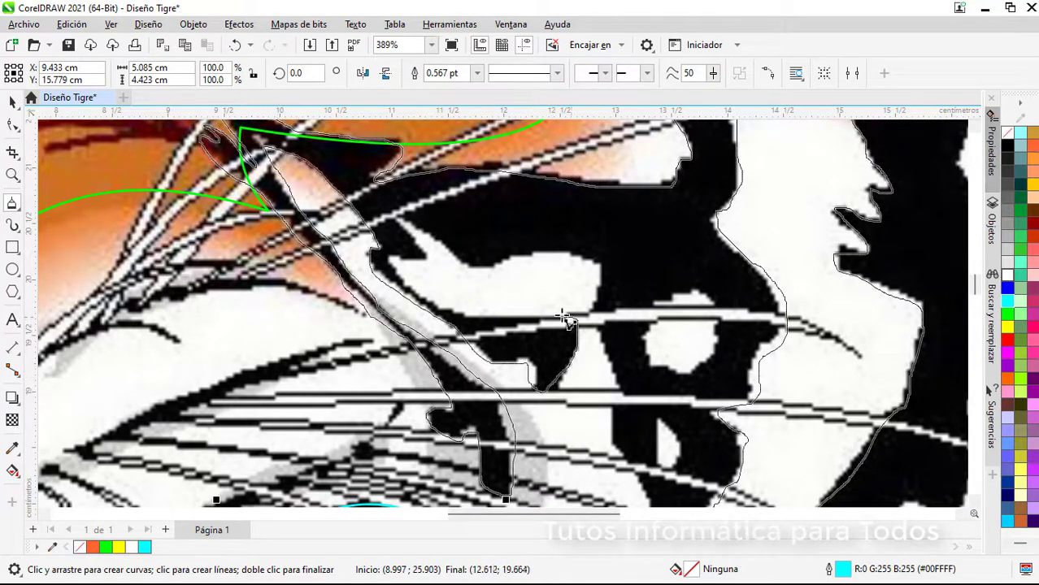
drag(422, 256, 601, 284)
Step: Continue the outline around the tapered black cheek stripe beside the mouth and back up its inner edge
mouse_move(620, 456)
mouse_down()
mouse_move(659, 540)
mouse_move(667, 350)
mouse_up()
mouse_move(655, 473)
mouse_down()
mouse_move(643, 440)
mouse_move(626, 560)
mouse_move(638, 306)
mouse_up()
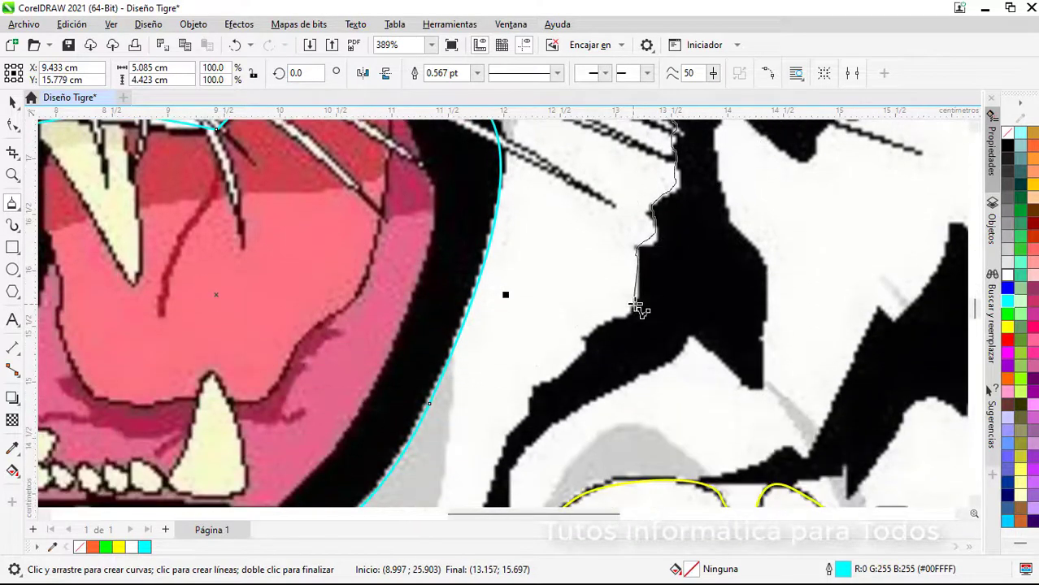
mouse_move(474, 464)
mouse_down()
mouse_move(478, 341)
mouse_move(487, 367)
mouse_move(594, 236)
mouse_up()
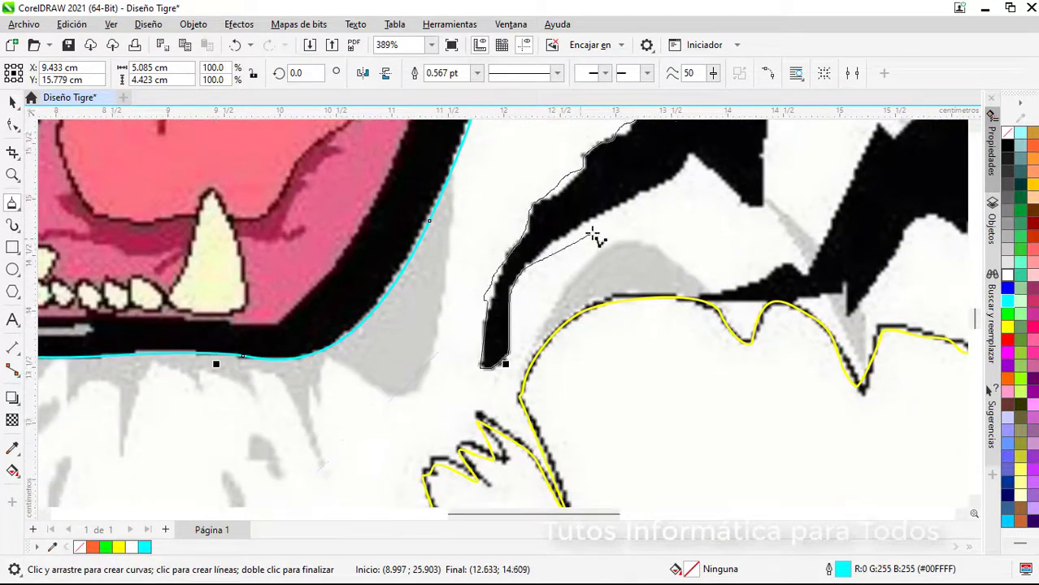
mouse_move(758, 210)
mouse_down()
mouse_move(783, 51)
mouse_move(762, 384)
mouse_move(720, 275)
mouse_move(809, 281)
mouse_up()
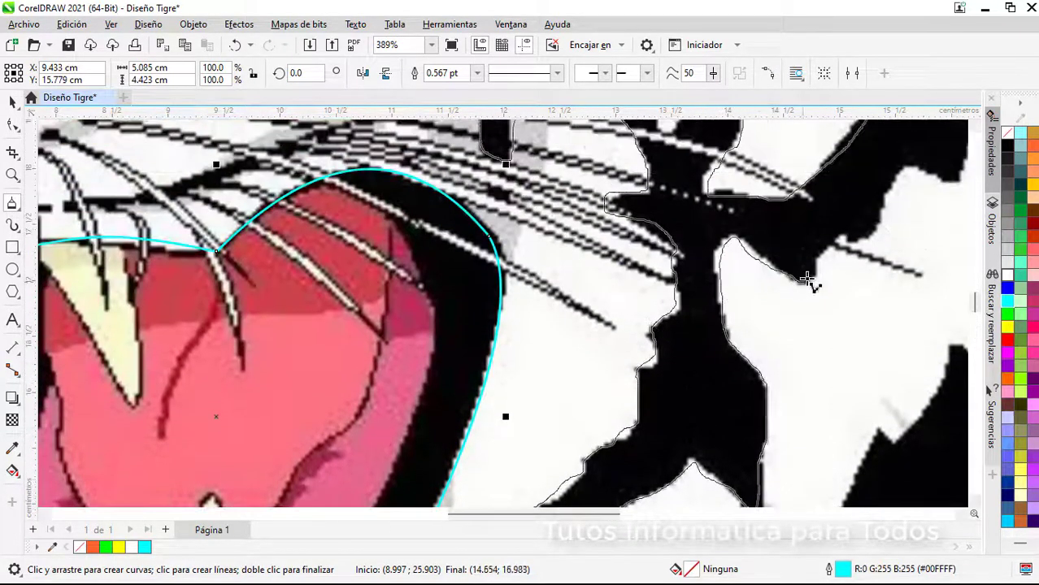
Step: Continue the black stripe outline up the neck, around the long orange forehead stripe and along the base of the ear
mouse_move(950, 187)
mouse_down()
mouse_move(729, 280)
mouse_move(740, 333)
mouse_move(819, 175)
mouse_move(770, 270)
mouse_move(741, 130)
mouse_move(751, 198)
mouse_move(789, 152)
mouse_move(773, 98)
mouse_move(755, 141)
mouse_move(770, 307)
mouse_move(717, 214)
mouse_move(726, 104)
mouse_move(689, 311)
mouse_move(704, 264)
mouse_move(655, 224)
mouse_up()
mouse_move(546, 134)
mouse_down()
mouse_move(525, 149)
mouse_move(495, 352)
mouse_up()
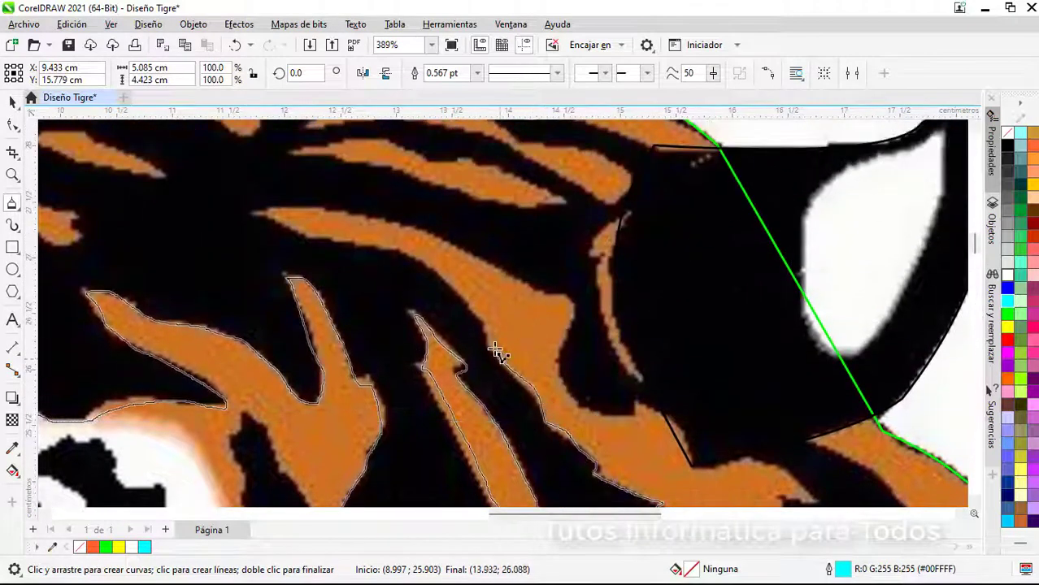
mouse_move(328, 213)
mouse_down()
mouse_move(497, 266)
mouse_move(568, 345)
mouse_up()
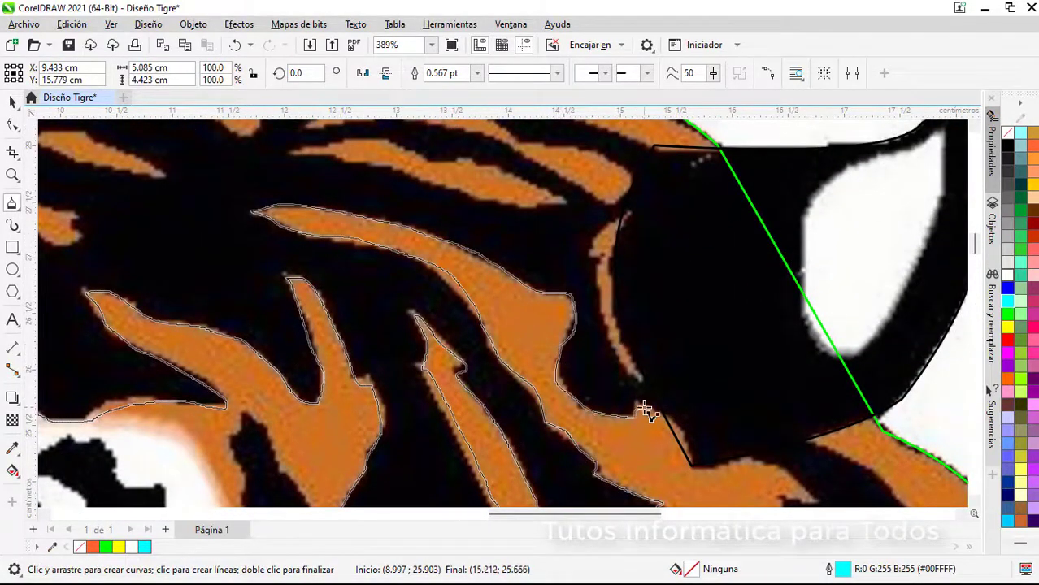
mouse_move(765, 464)
mouse_down()
mouse_move(816, 533)
mouse_move(809, 215)
mouse_up()
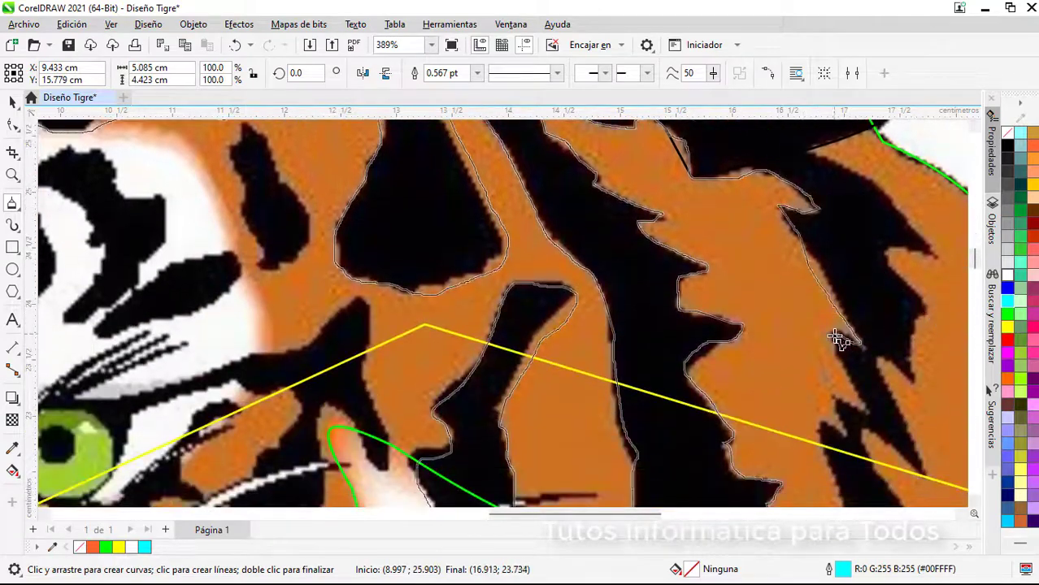
Step: Continue the black stripe outline down the inner edge of the outermost cheek stripe and around its jagged tips at the neck
mouse_move(838, 340)
mouse_down()
mouse_move(820, 444)
mouse_move(836, 482)
mouse_move(850, 300)
mouse_move(855, 342)
mouse_up()
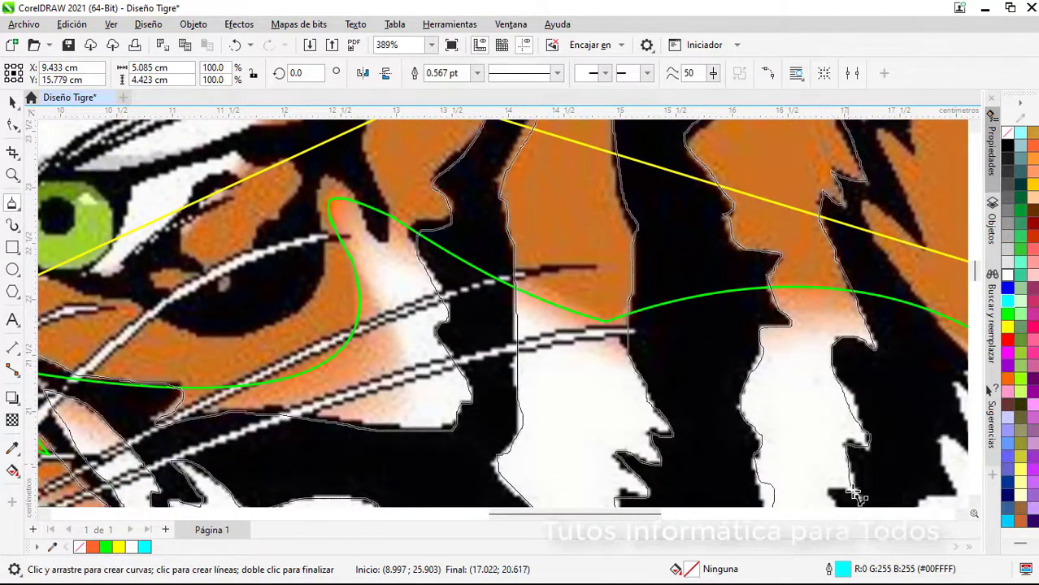
mouse_move(855, 496)
mouse_down()
mouse_move(835, 535)
mouse_move(846, 306)
mouse_move(867, 397)
mouse_move(867, 493)
mouse_move(854, 308)
mouse_move(891, 460)
mouse_up()
mouse_move(801, 500)
mouse_down()
mouse_move(761, 383)
mouse_move(727, 376)
mouse_move(627, 516)
mouse_move(634, 579)
mouse_move(600, 473)
mouse_move(575, 344)
mouse_up()
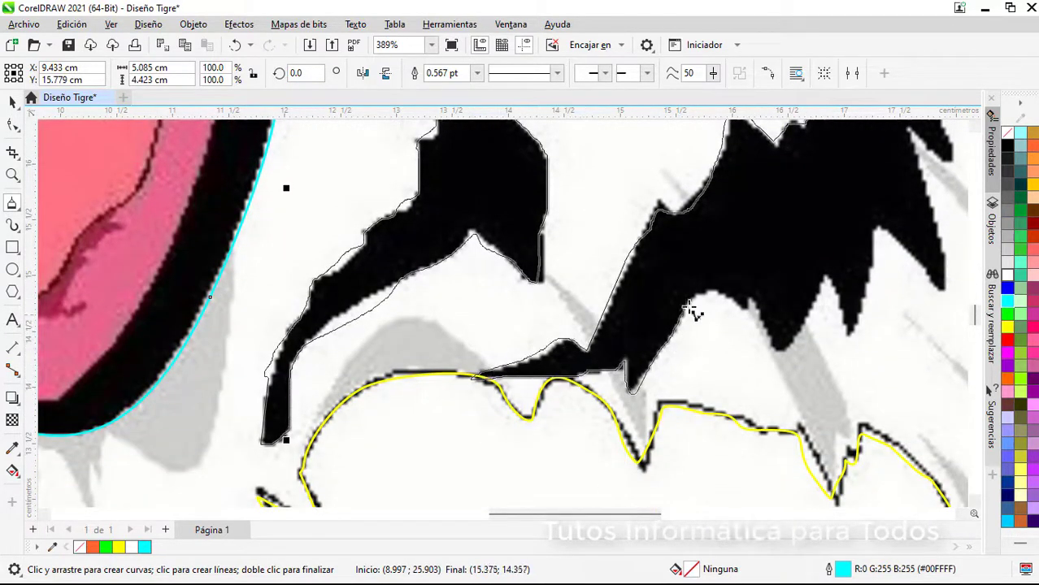
drag(803, 339, 919, 274)
Step: Continue the outline back up the jagged outer edge of the outermost cheek stripe to the base of the ear
scroll(949, 168, up, 6)
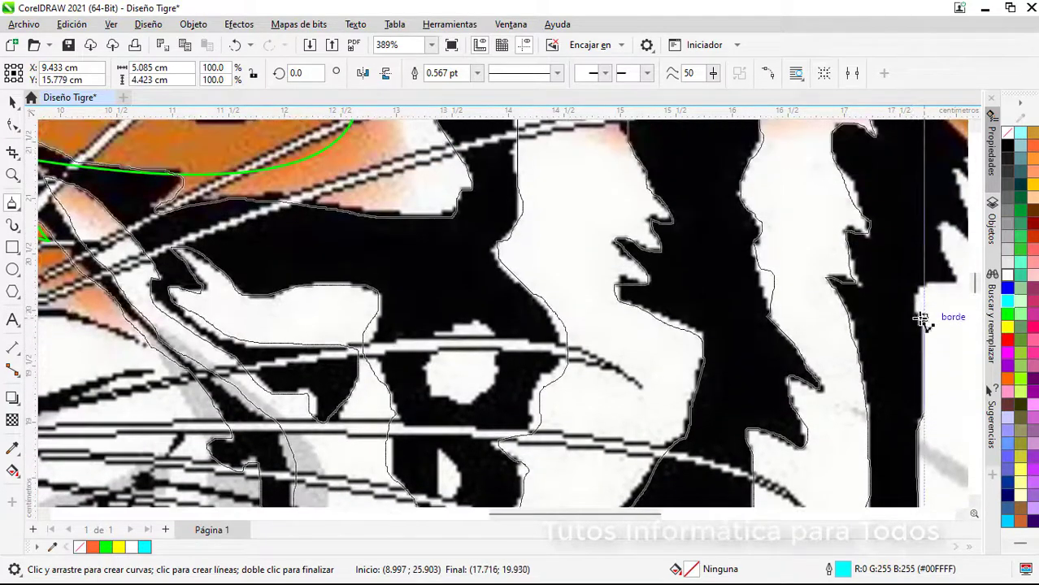
drag(920, 321, 955, 282)
drag(626, 381, 616, 323)
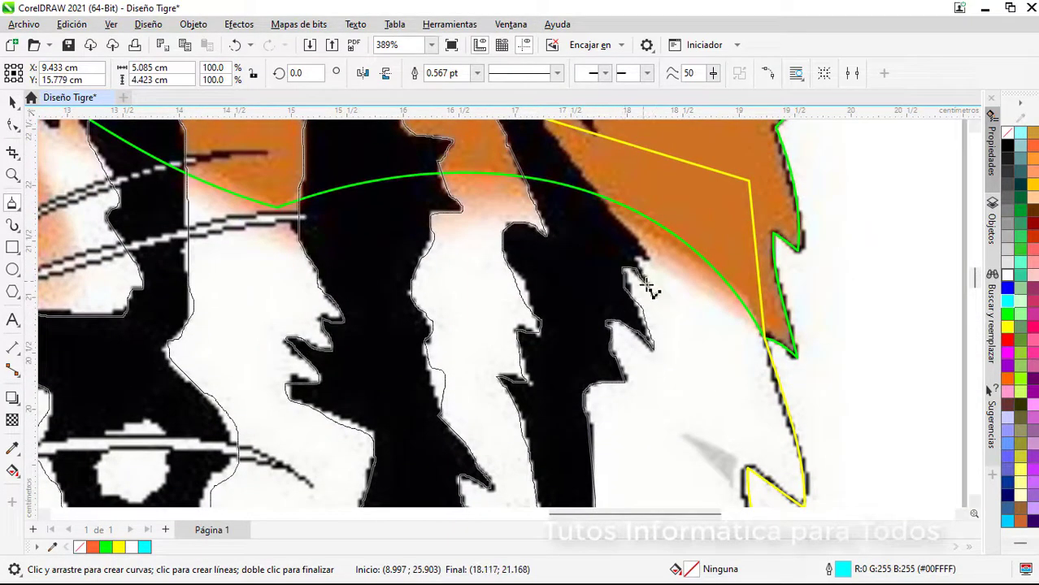
scroll(613, 210, up, 2)
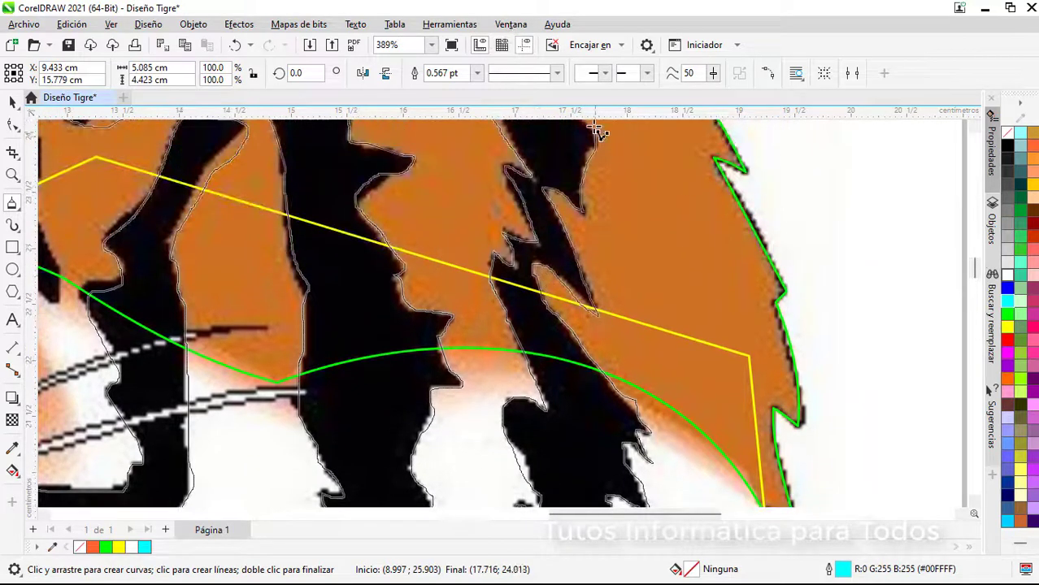
scroll(569, 244, up, 2)
click(492, 236)
Step: Continue the outline around the thin orange sliver beside the ear and the uppermost orange stripe, then over the crown to its notch
scroll(362, 312, up, 3)
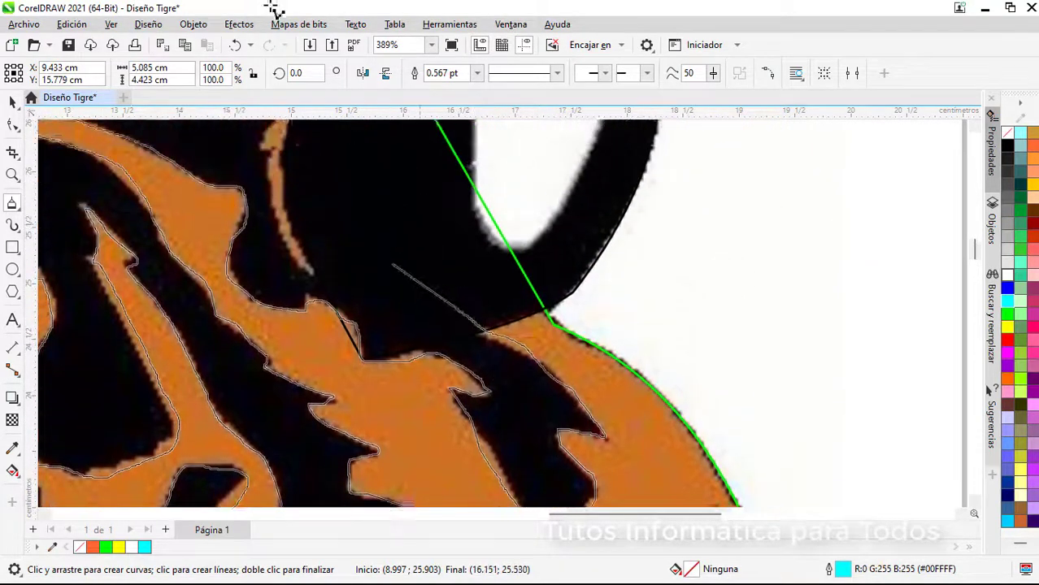
click(309, 400)
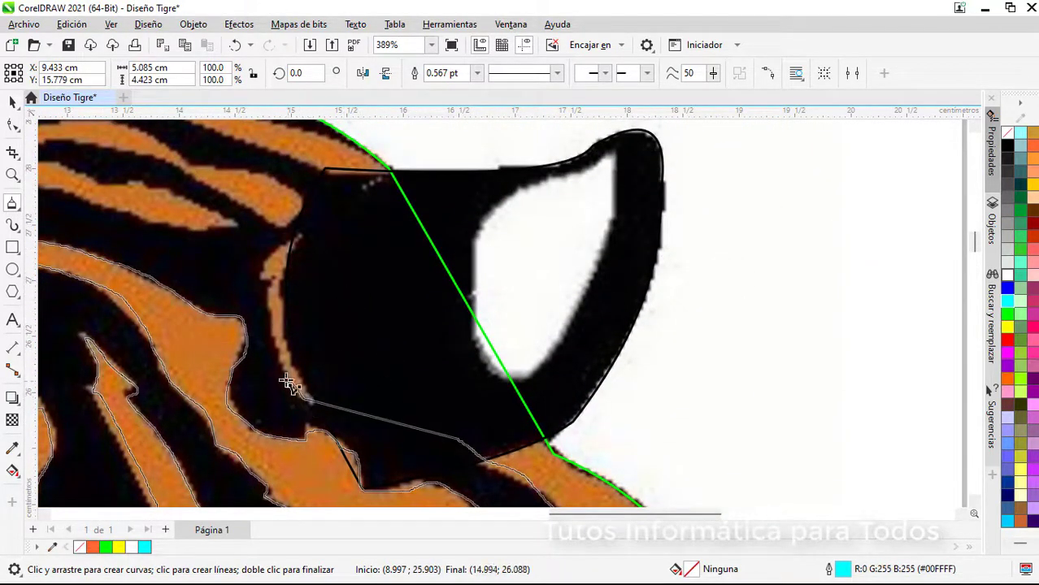
scroll(338, 167, left, 3)
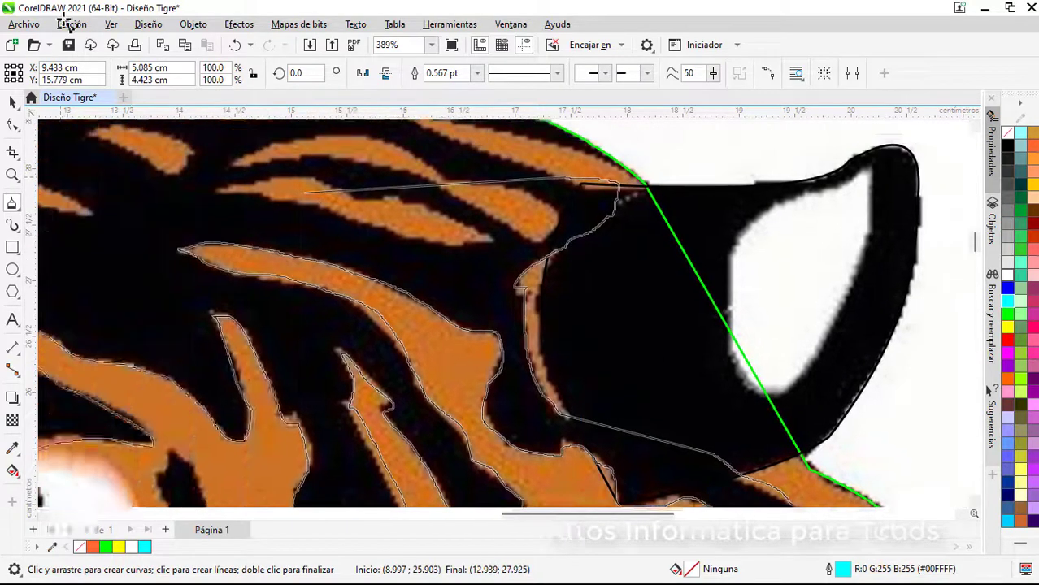
scroll(301, 278, up, 2)
click(413, 254)
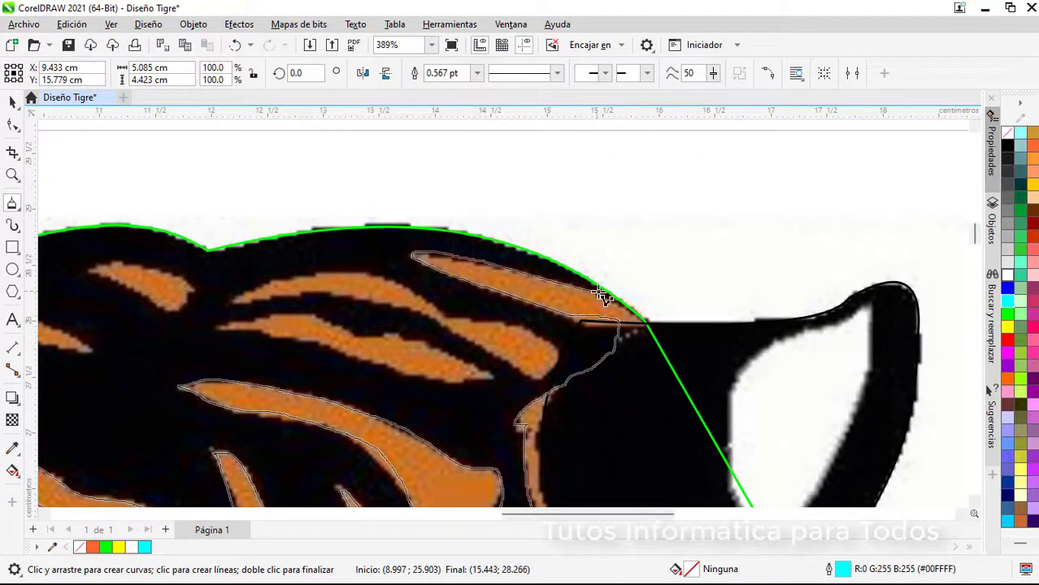
mouse_move(585, 236)
mouse_down()
mouse_move(335, 209)
mouse_move(207, 235)
mouse_up()
scroll(209, 234, left, 3)
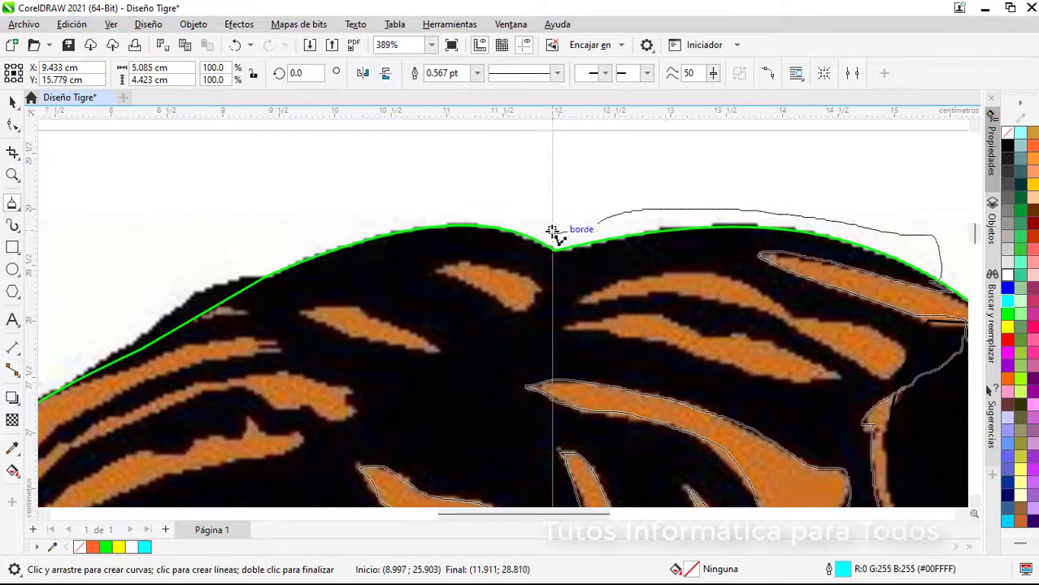
Step: Continue the outline from the crown notch down the far side of the head and around the uppermost long orange stripe there
scroll(549, 237, down, 2)
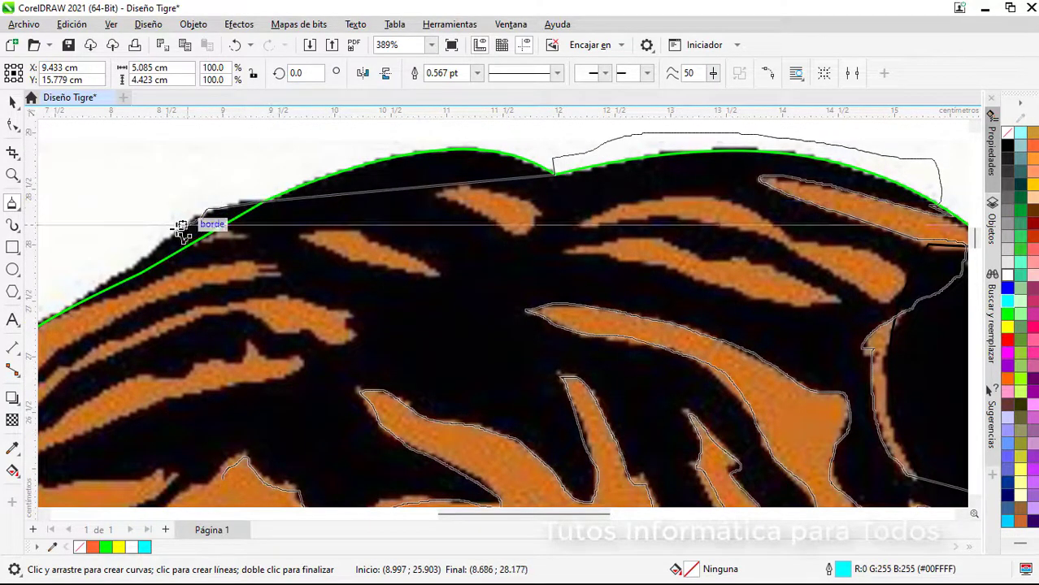
scroll(194, 307, left, 2)
click(252, 343)
click(310, 313)
click(361, 297)
click(512, 262)
click(496, 274)
click(400, 294)
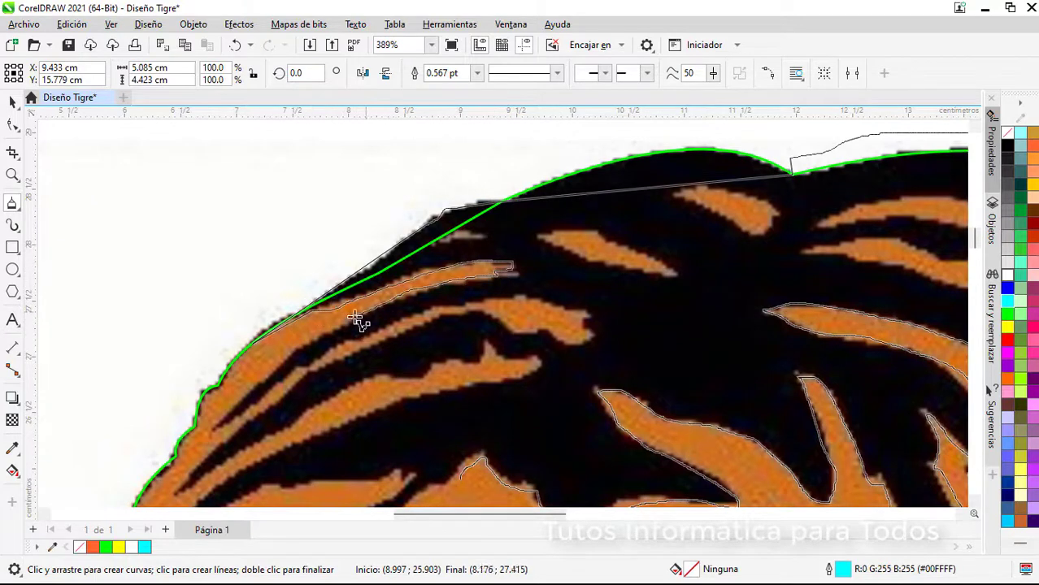
Step: Continue the outline around the next two long orange stripes on the far side of the forehead
click(287, 357)
click(214, 430)
mouse_move(262, 396)
mouse_down()
mouse_move(492, 297)
mouse_move(514, 337)
mouse_move(304, 387)
mouse_move(254, 450)
mouse_up()
click(329, 401)
click(427, 377)
click(443, 359)
click(491, 346)
click(537, 357)
click(415, 398)
click(321, 434)
Step: Continue the outline to the head's edge, around the black stripe above the far eye and along the orange brow patch
scroll(228, 480, down, 3)
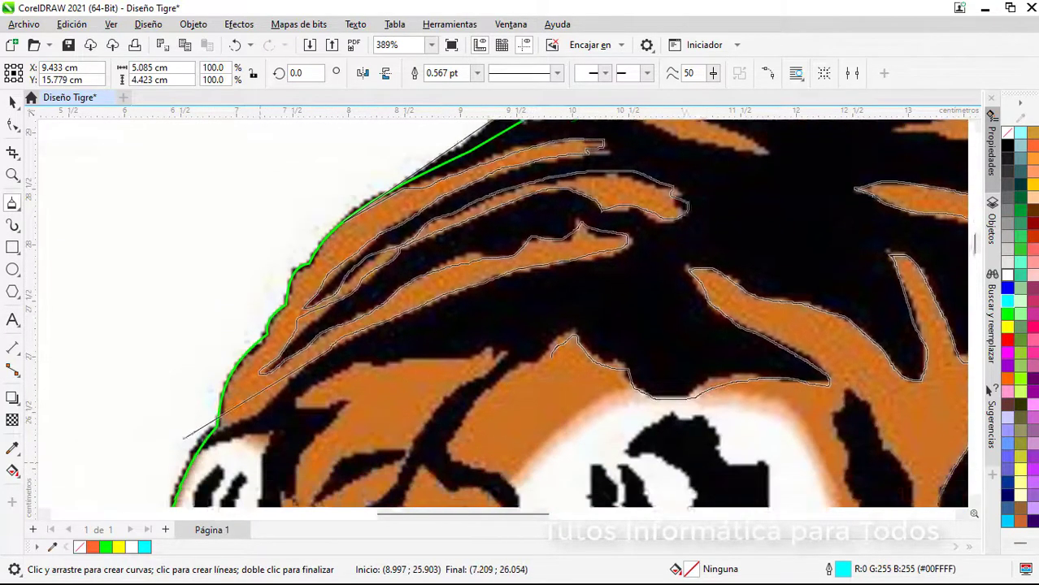
mouse_move(248, 358)
mouse_down()
mouse_move(262, 387)
mouse_move(124, 575)
mouse_move(188, 551)
mouse_move(230, 278)
mouse_move(241, 345)
mouse_move(285, 210)
mouse_move(326, 144)
mouse_move(337, 253)
mouse_move(293, 330)
mouse_move(339, 336)
mouse_move(298, 327)
mouse_move(498, 300)
mouse_up()
mouse_move(404, 382)
mouse_down()
mouse_move(337, 325)
mouse_move(409, 324)
mouse_up()
mouse_move(314, 415)
mouse_down()
mouse_move(277, 460)
mouse_move(368, 382)
mouse_move(315, 455)
mouse_up()
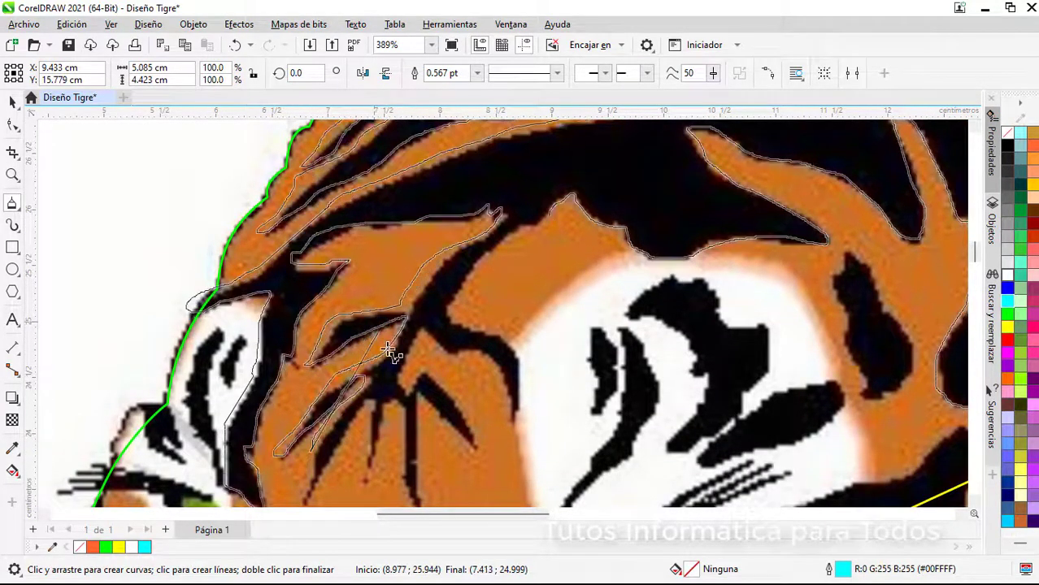
mouse_move(384, 325)
mouse_down()
mouse_move(308, 329)
mouse_move(325, 317)
mouse_up()
Step: Trace the branching black prongs between the eyes and close the stripe outline at its starting point on the forehead
scroll(389, 325, down, 2)
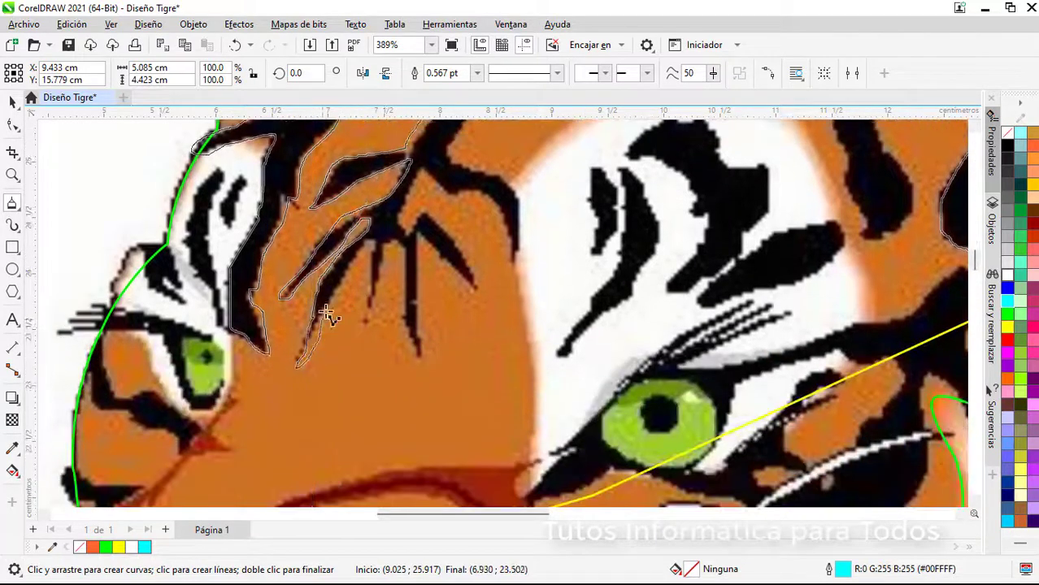
mouse_move(383, 274)
mouse_down()
mouse_move(400, 307)
mouse_move(420, 286)
mouse_move(401, 269)
mouse_move(409, 355)
mouse_up()
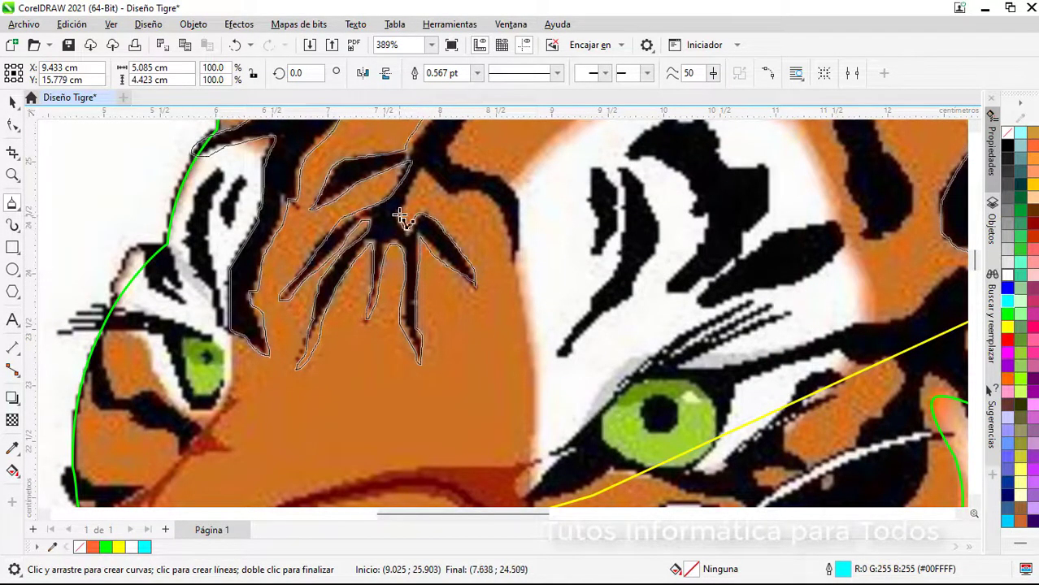
mouse_move(403, 218)
mouse_down()
mouse_move(445, 192)
mouse_move(513, 263)
mouse_up()
scroll(450, 151, up, 2)
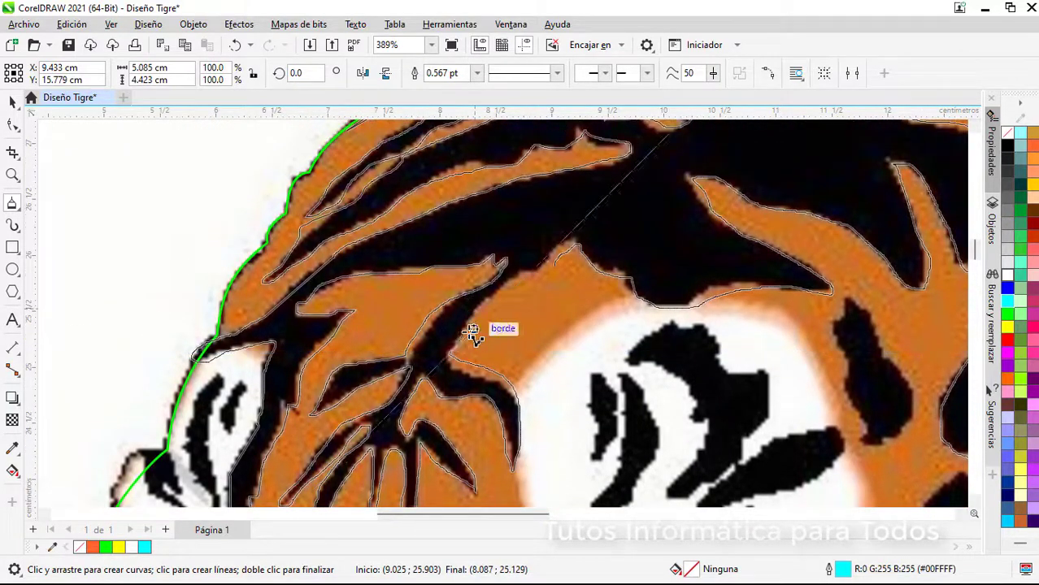
drag(472, 333, 463, 336)
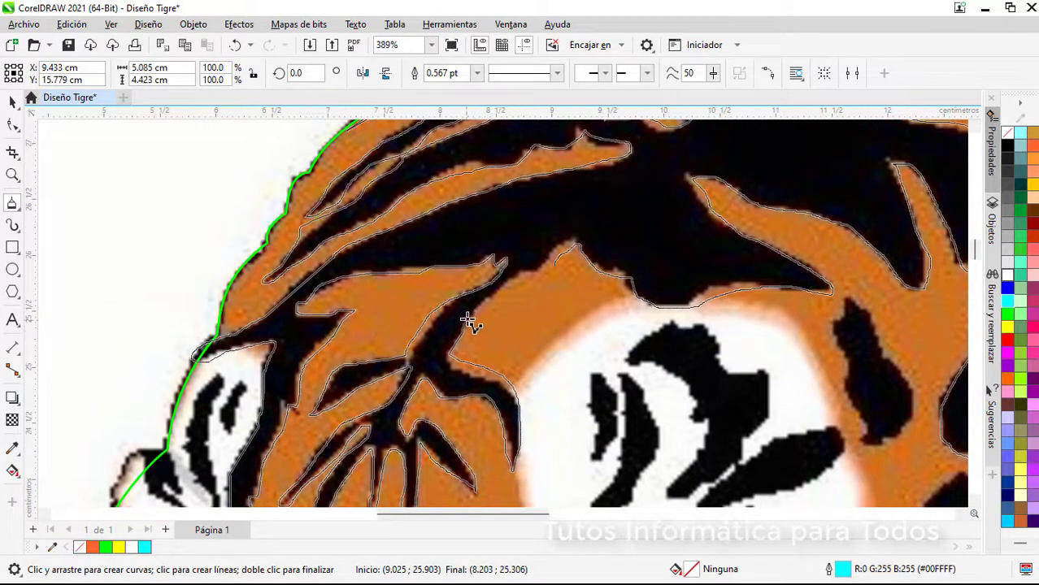
click(556, 264)
scroll(534, 365, down, 3)
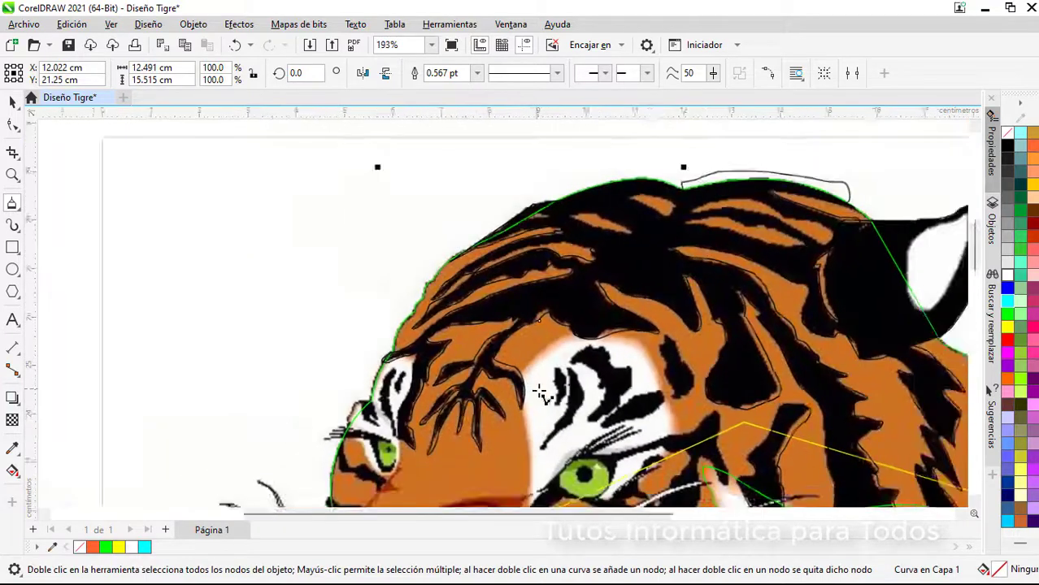
Step: Select the closed stripe curve and fill it with red
scroll(541, 393, down, 2)
click(13, 104)
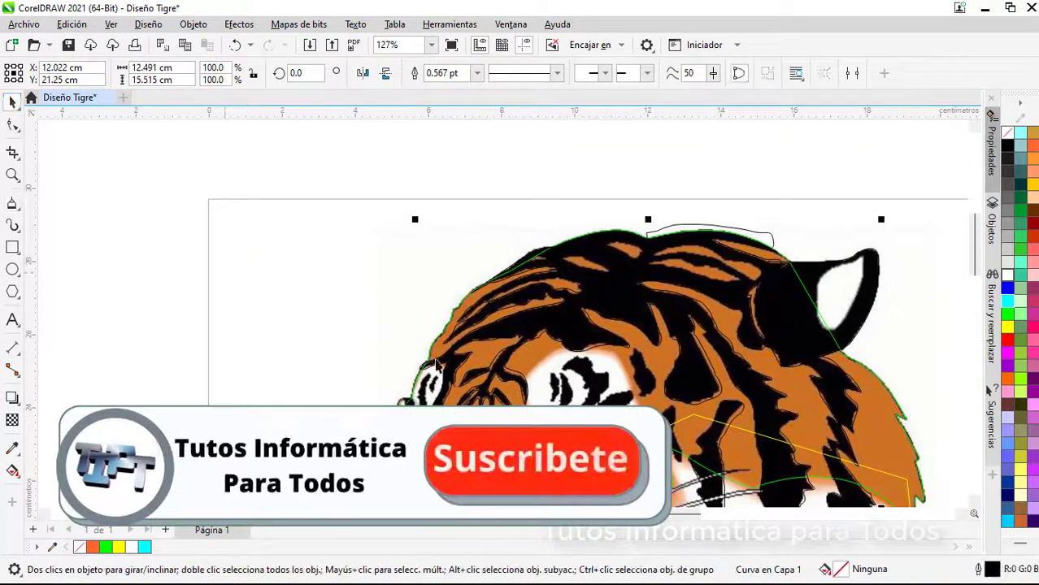
drag(975, 258, 976, 291)
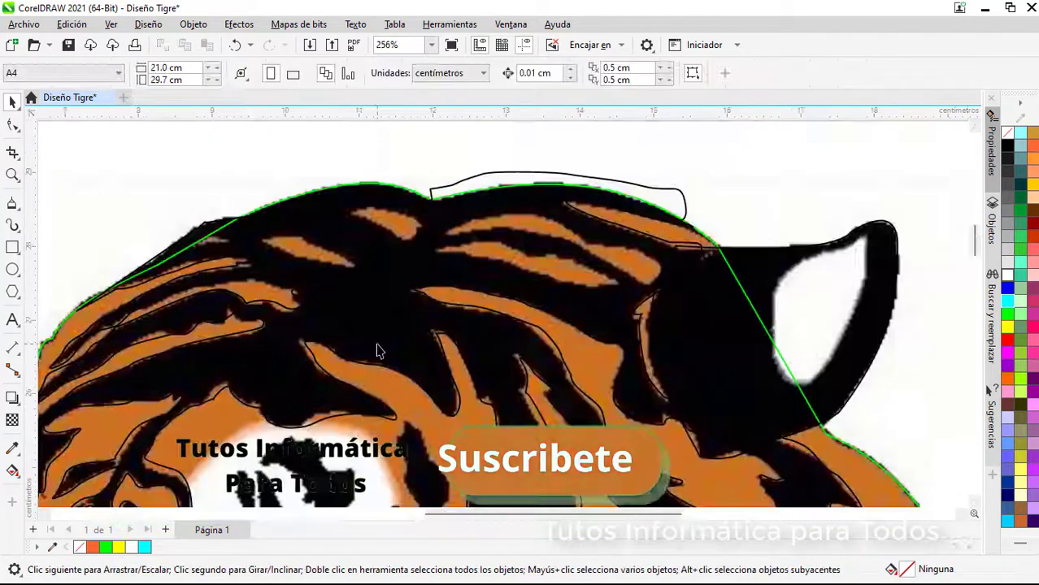
scroll(381, 352, down, 4)
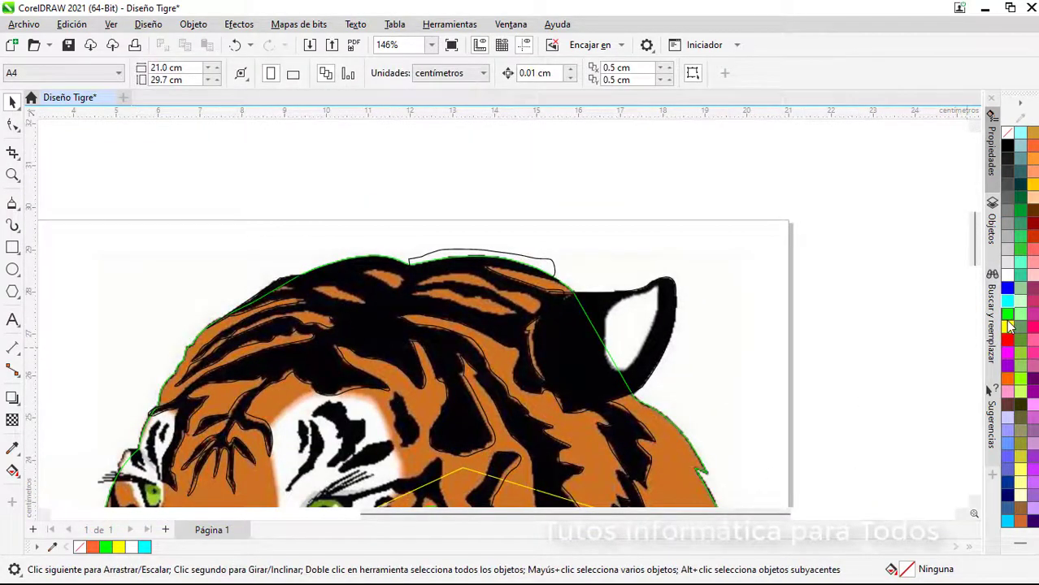
click(384, 340)
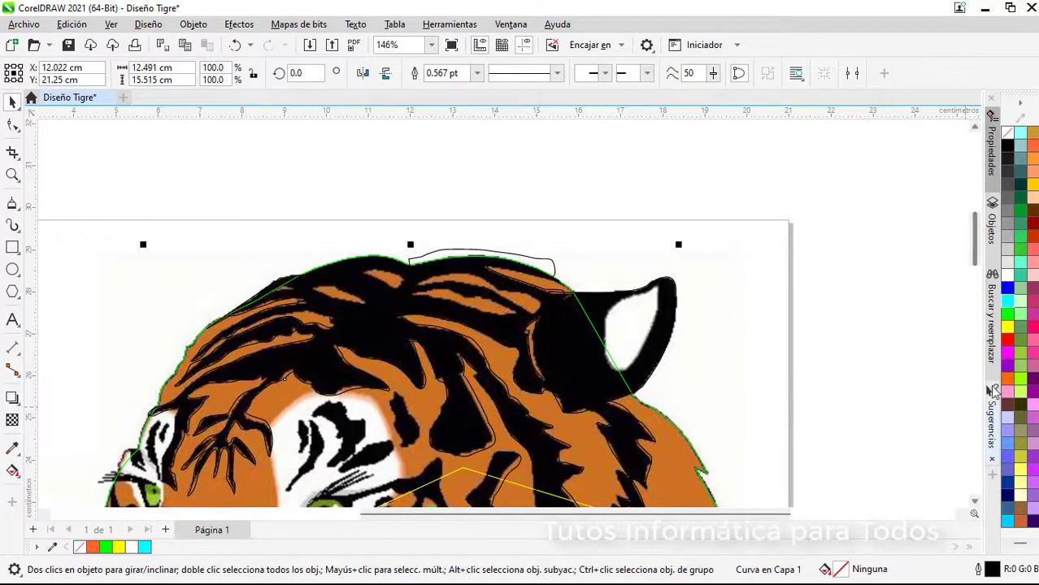
click(1008, 344)
scroll(862, 374, down, 2)
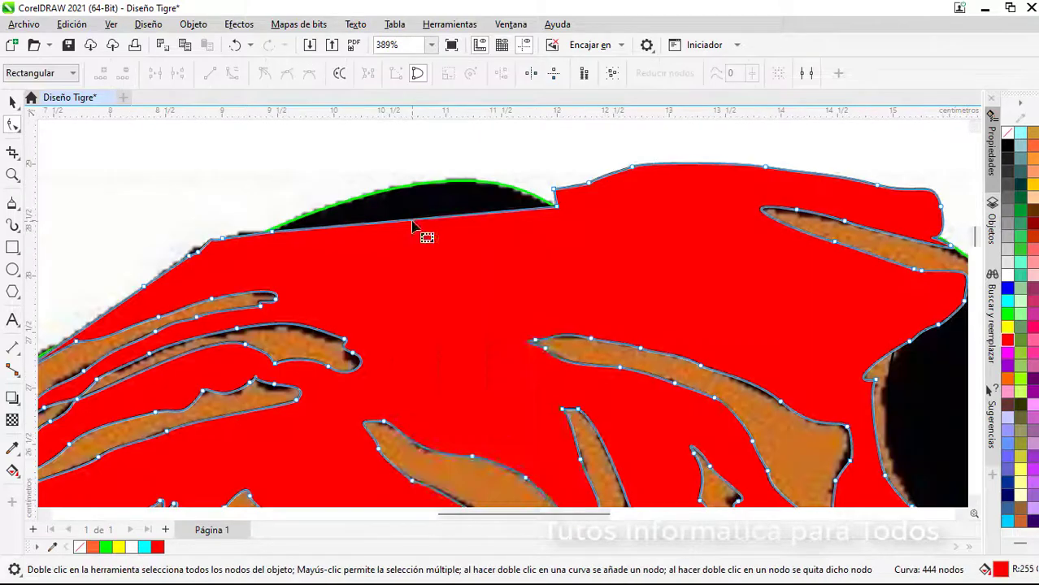
Step: Convert the straight segment across the top of the head to a curve and bend it up to the crown's contour
right_click(413, 225)
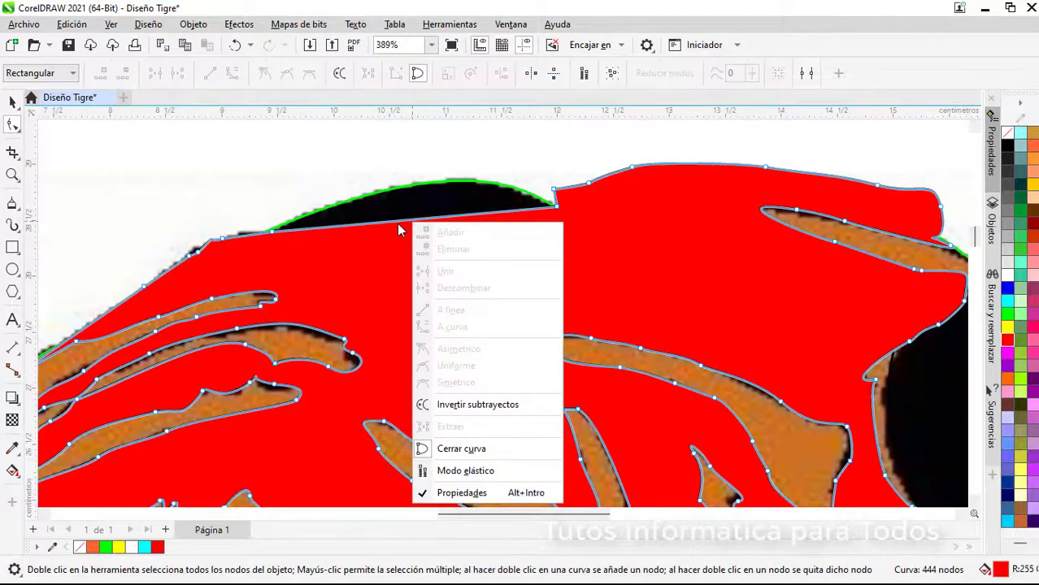
click(397, 224)
right_click(401, 225)
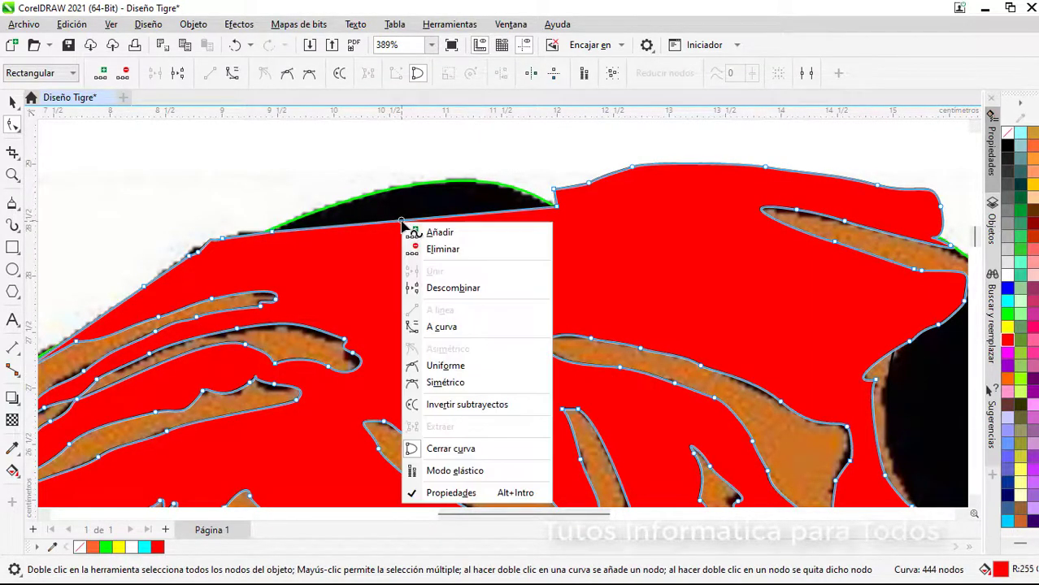
click(439, 326)
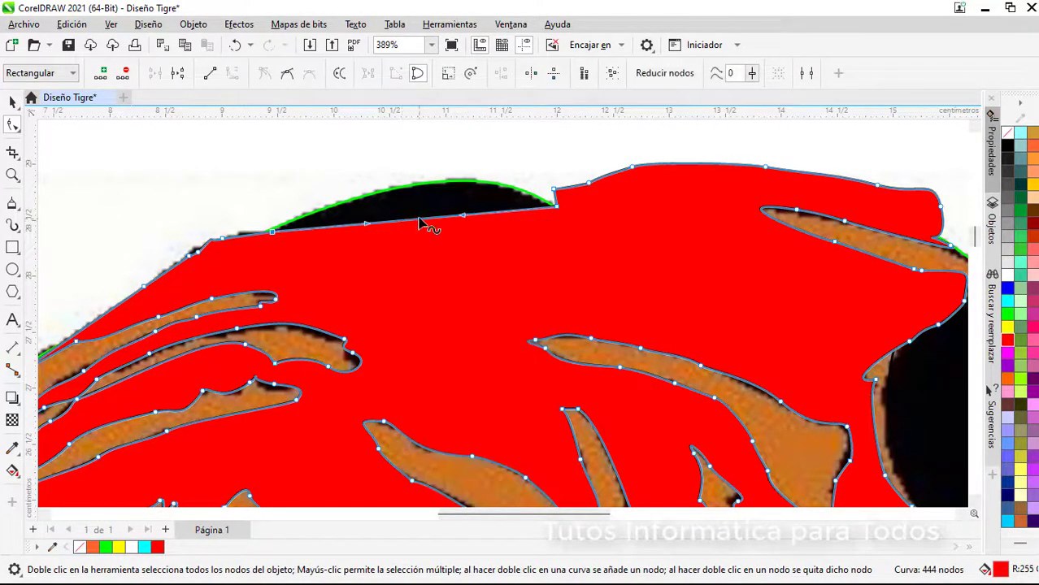
click(425, 202)
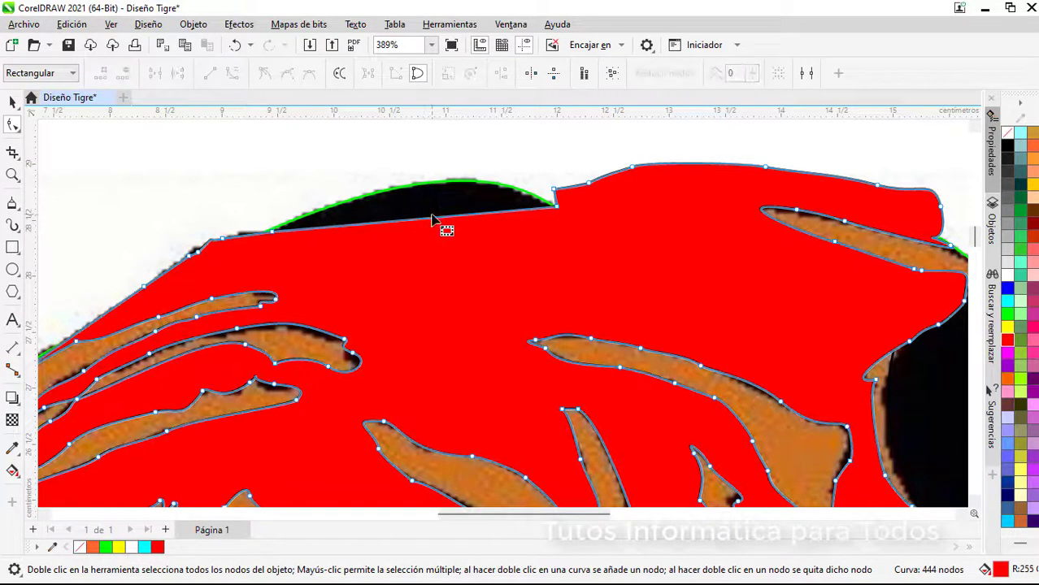
drag(435, 225, 445, 183)
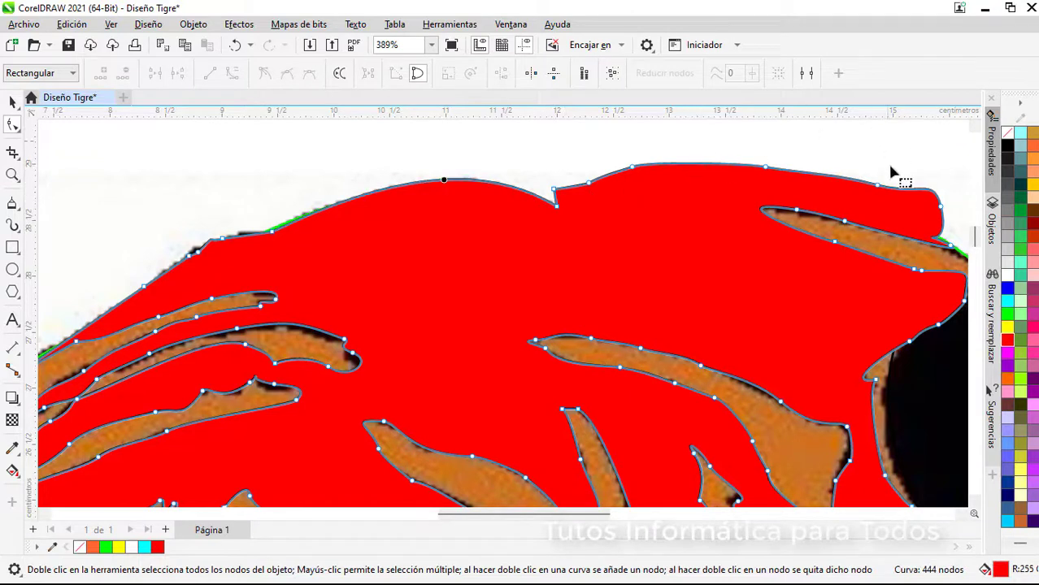
Step: Delete the surplus nodes along the crown between the notch and the ear to smooth the red shape's edge
click(941, 209)
key(Delete)
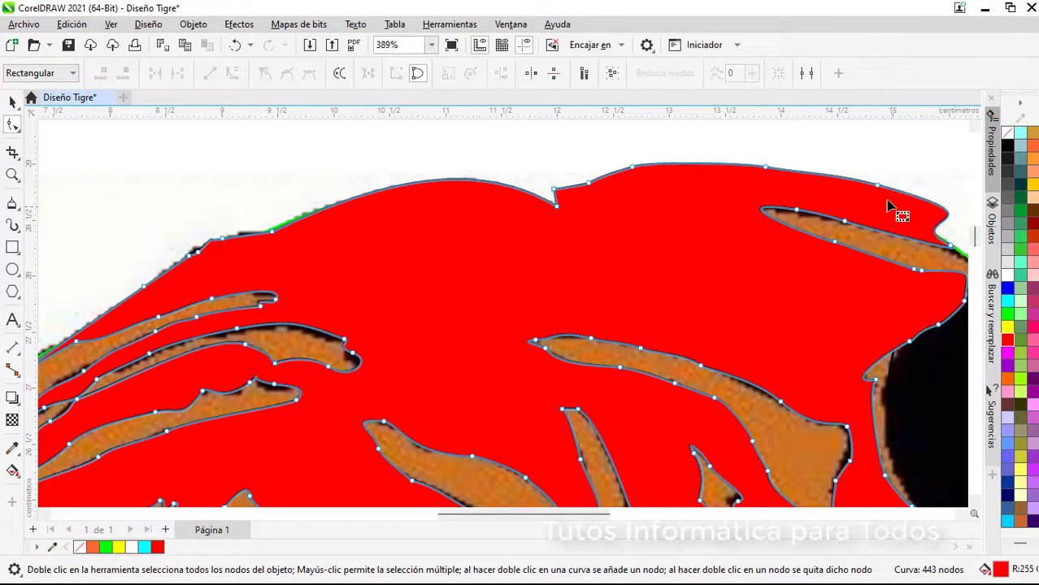
click(878, 187)
key(Delete)
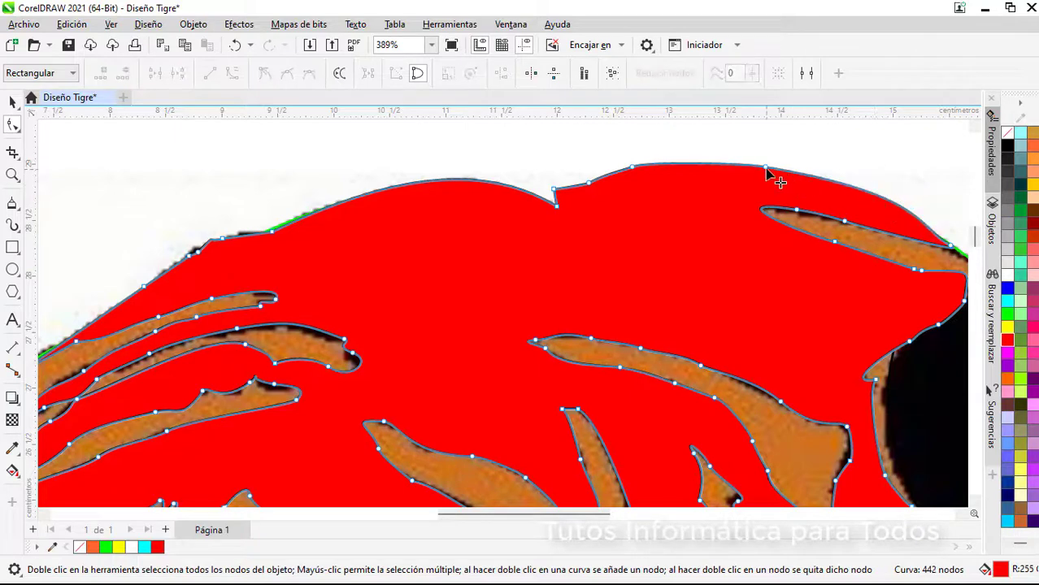
click(766, 168)
key(Delete)
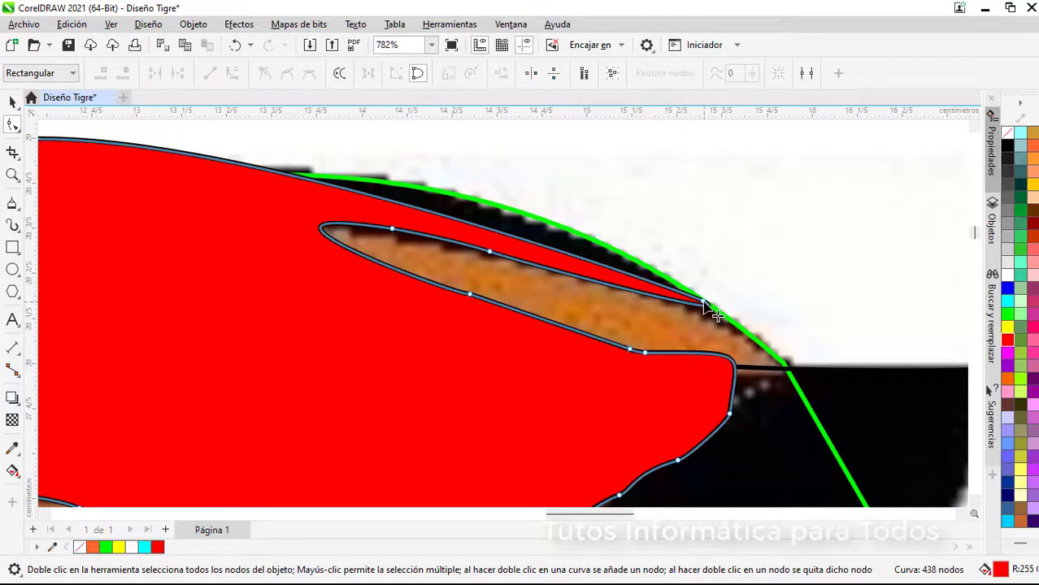
Step: Move the red shape's end node toward the green contour's corner beside the ear and reshape the edges around the orange sliver
drag(705, 305, 780, 358)
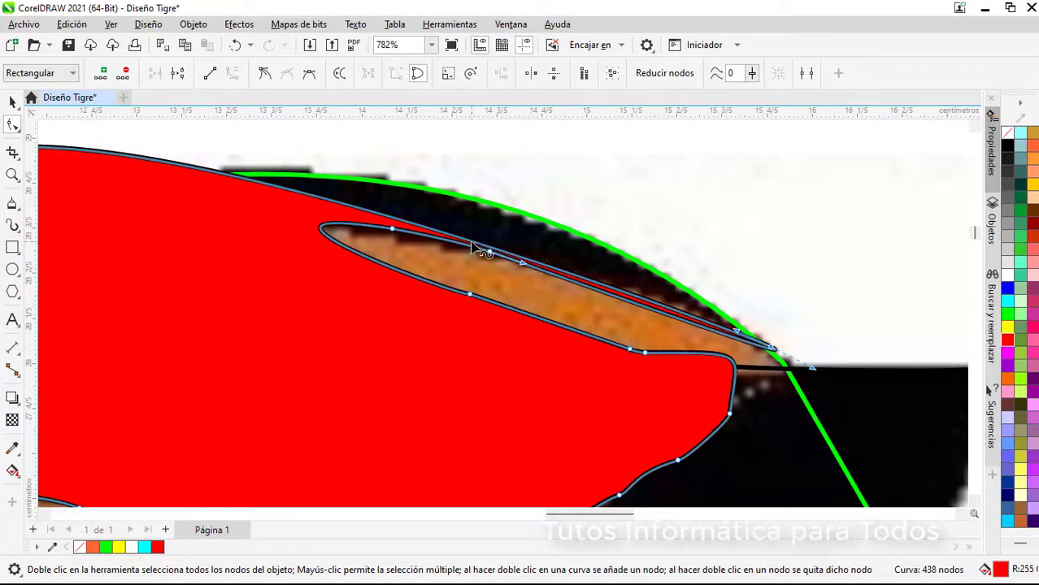
drag(471, 242, 501, 207)
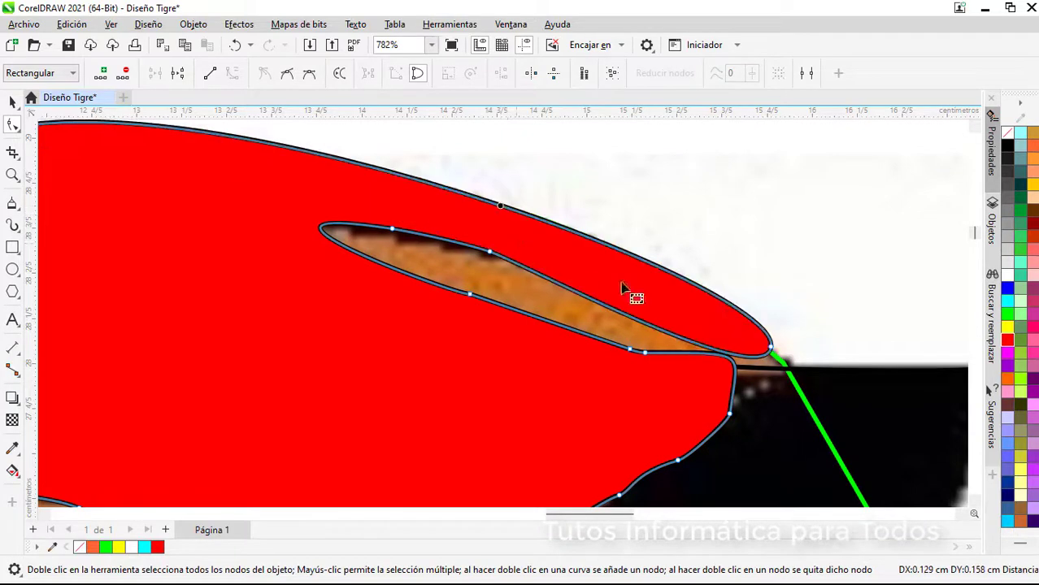
click(773, 351)
scroll(779, 354, up, 2)
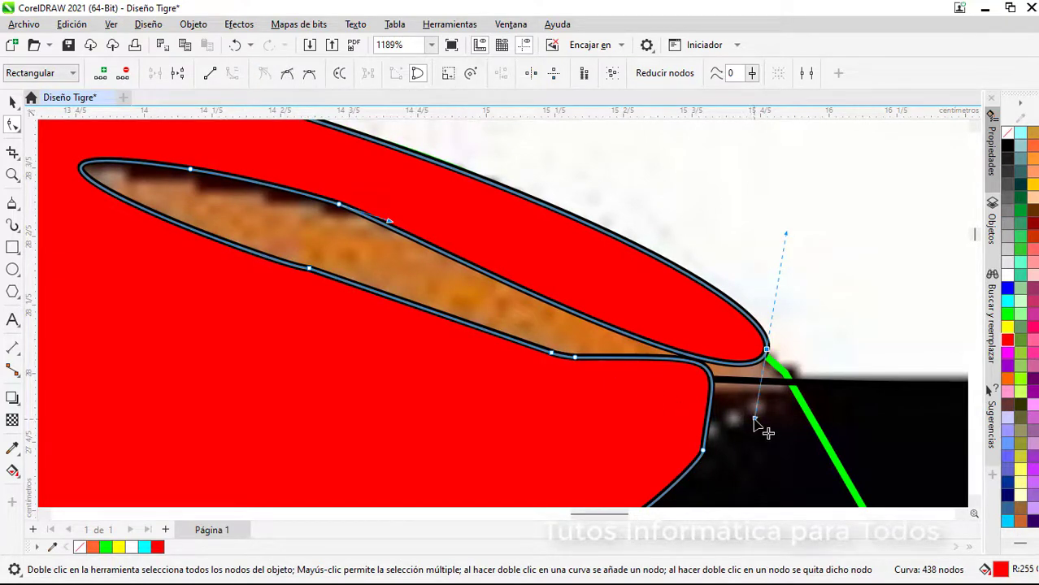
drag(755, 419, 643, 301)
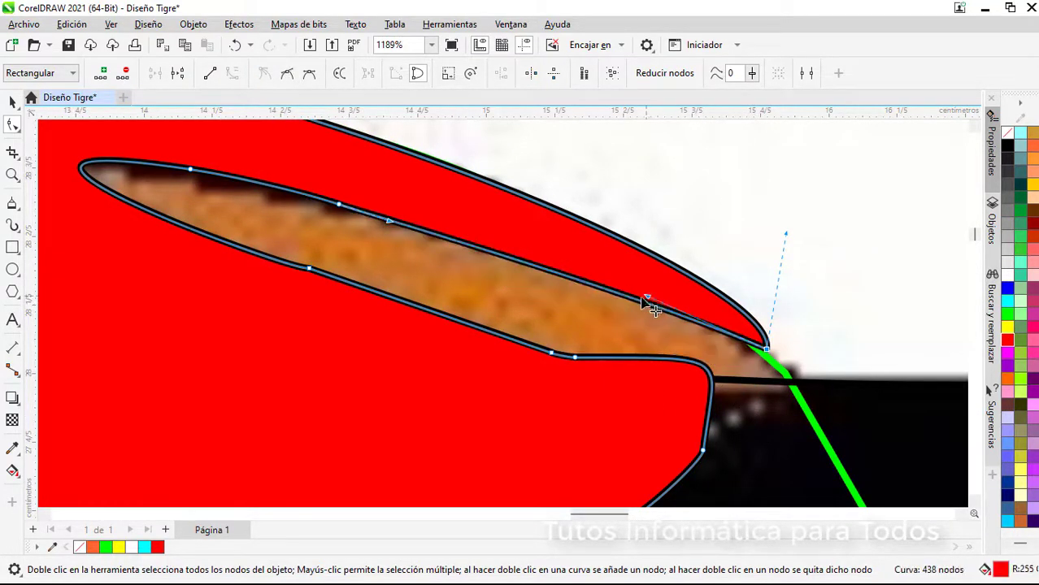
mouse_move(779, 363)
mouse_down()
mouse_move(752, 348)
mouse_move(765, 354)
mouse_up()
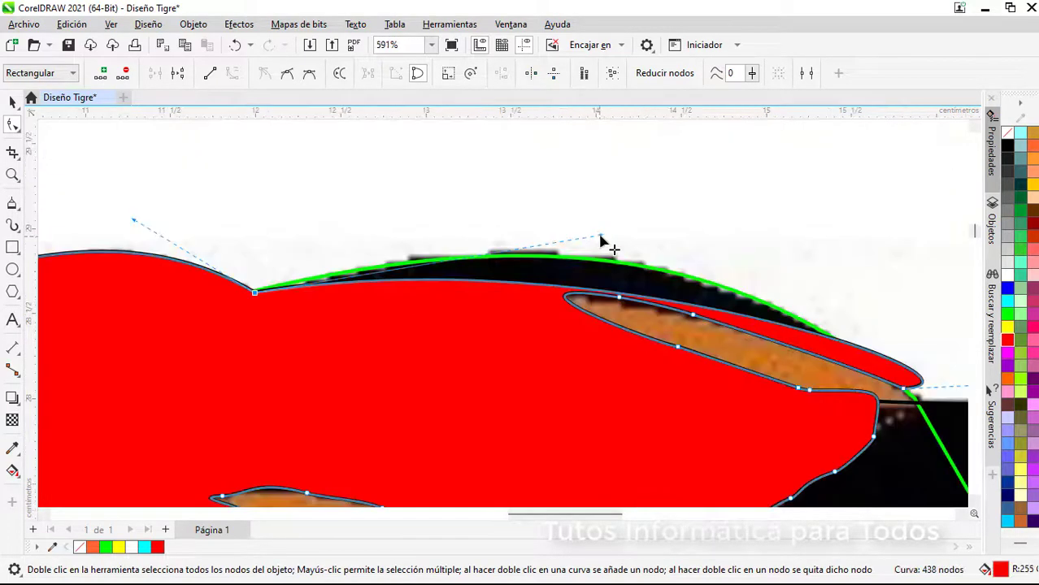
Step: Adjust the curve handles of the red shape's upper edge between the crown notch and the ear to match the green contour
drag(600, 237, 603, 186)
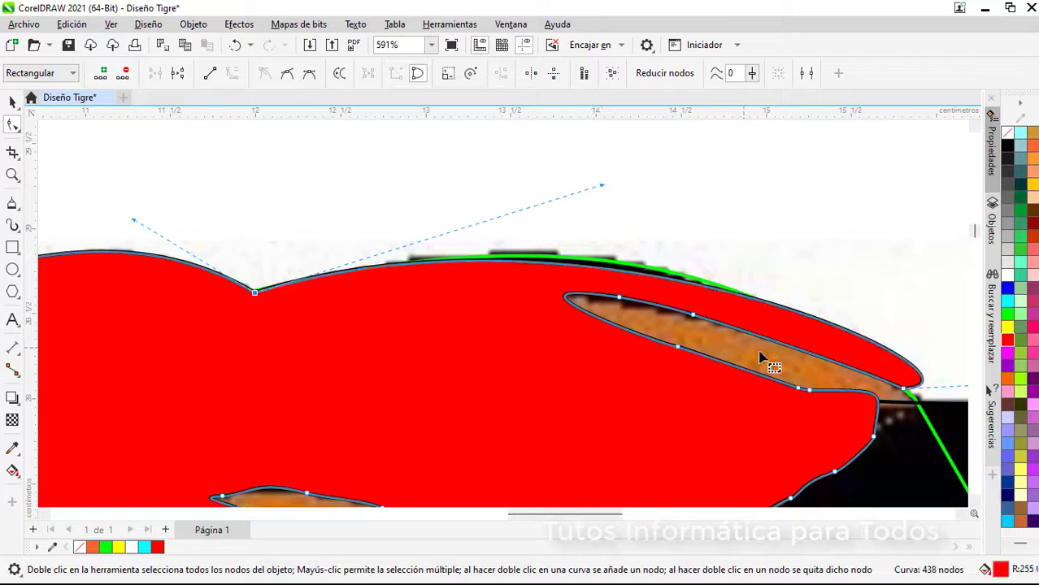
click(903, 390)
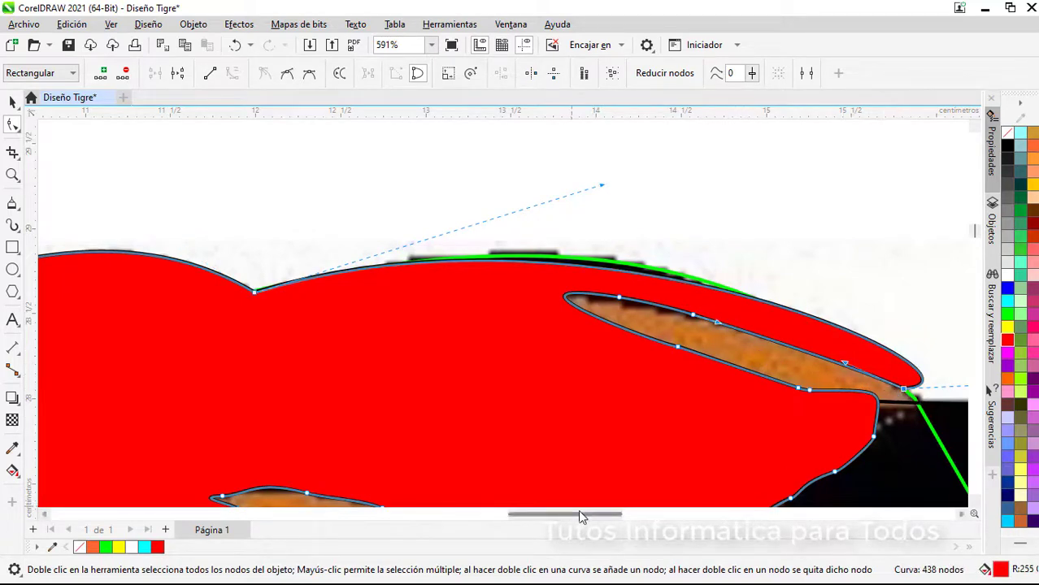
drag(580, 513, 621, 514)
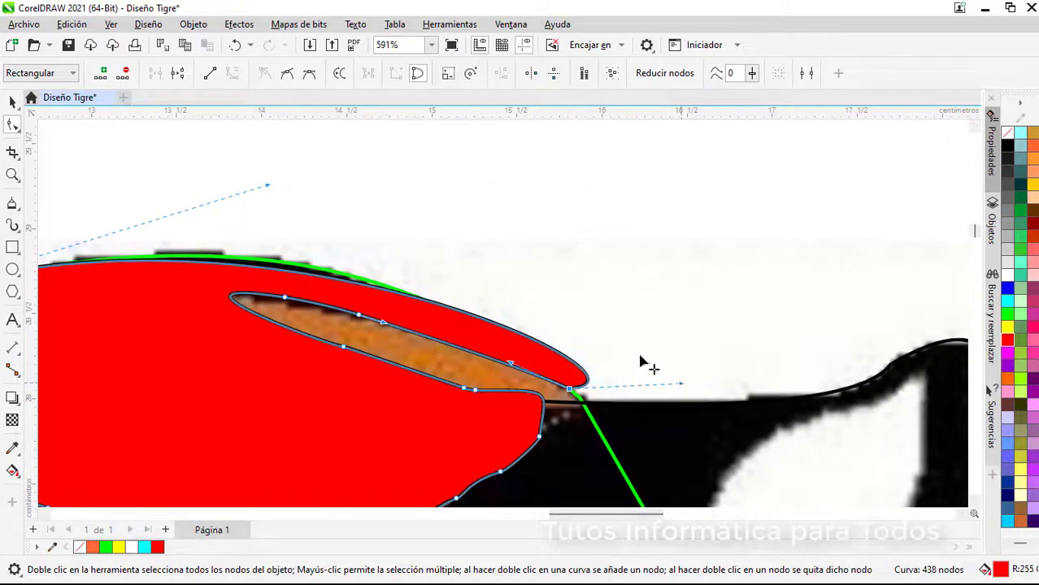
drag(681, 383, 381, 282)
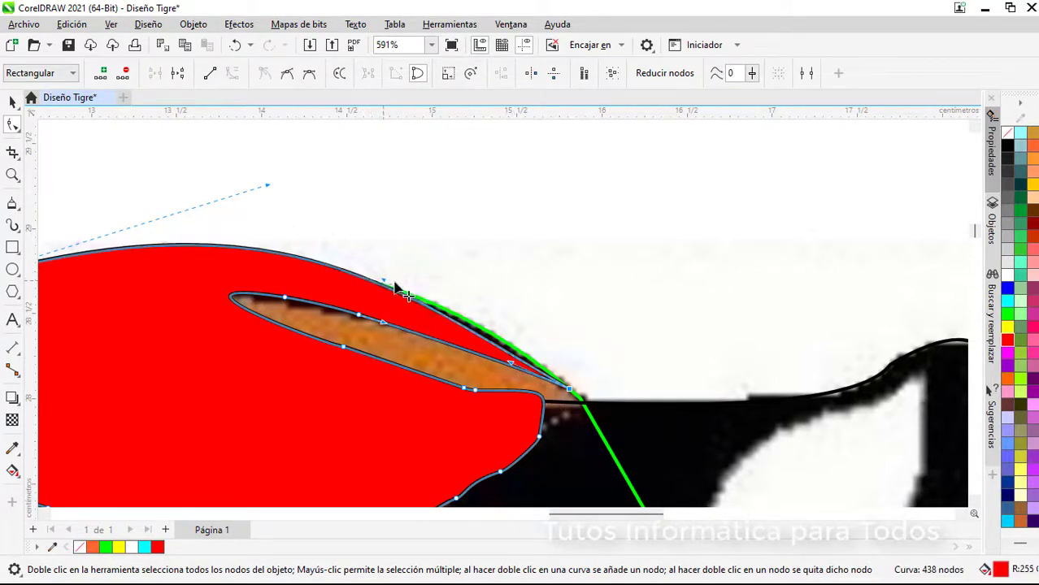
drag(389, 284, 437, 299)
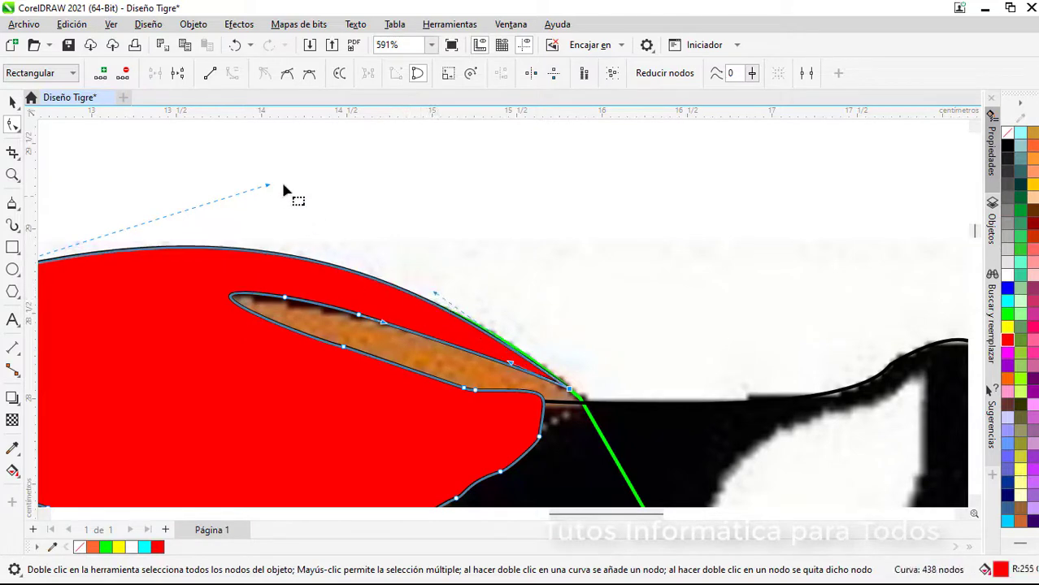
drag(272, 186, 303, 202)
scroll(529, 325, down, 1)
scroll(530, 326, down, 4)
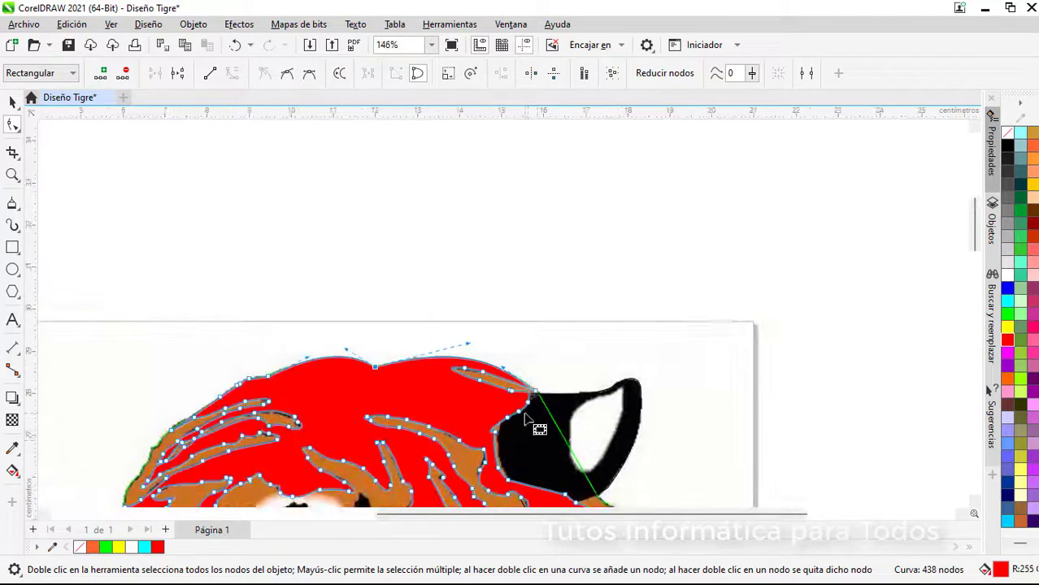
Step: Start a new Pen outline at the upper lip corner and trace the front upper fang down to its tip and back up
drag(968, 244, 973, 268)
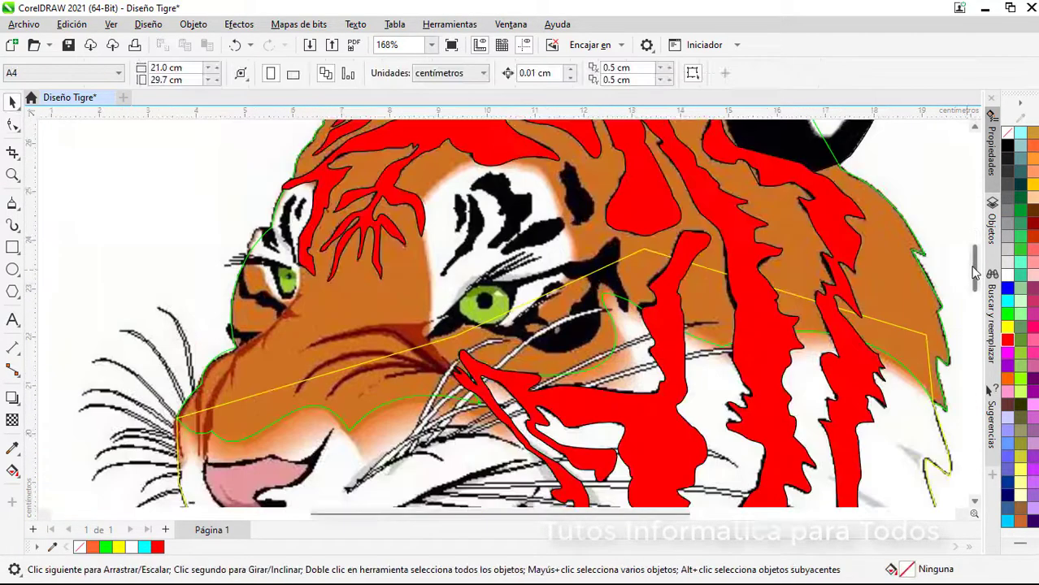
drag(975, 273, 975, 308)
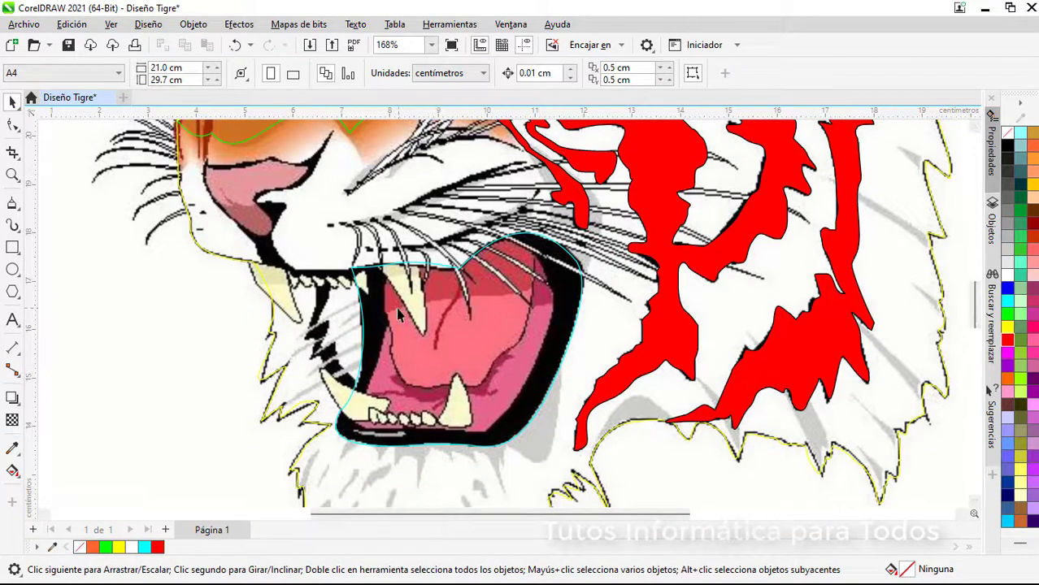
click(14, 204)
scroll(260, 337, up, 3)
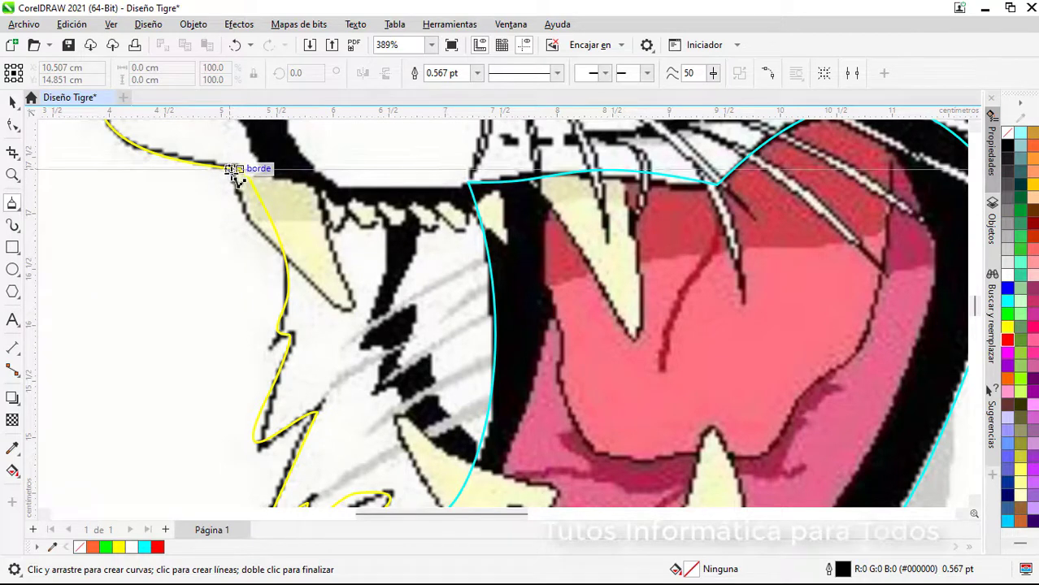
click(232, 169)
click(345, 306)
click(322, 195)
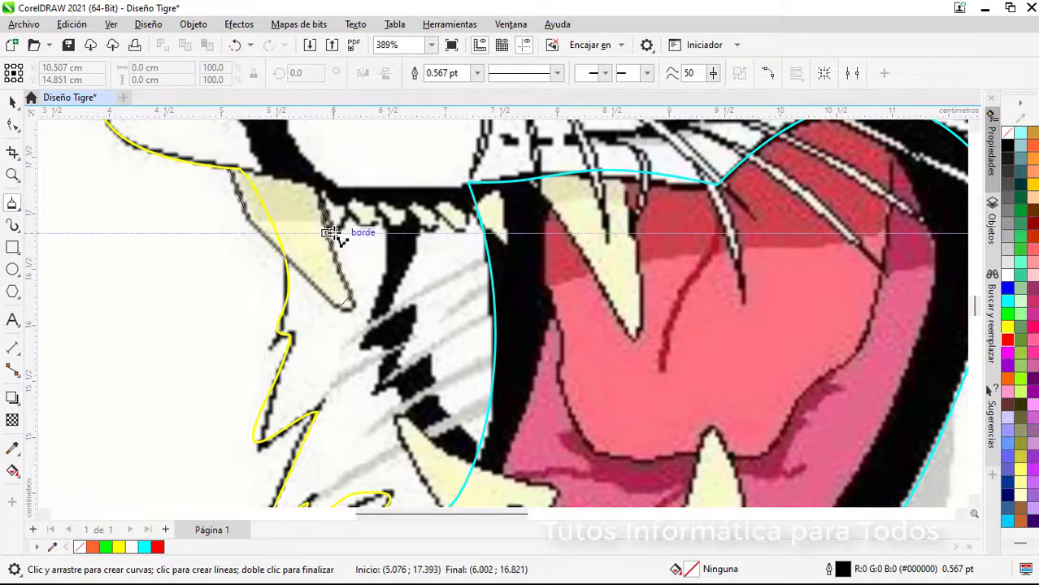
Step: Continue the outline in a zigzag along the small upper teeth to the tip of the larger tooth at the mouth's edge
click(335, 233)
click(347, 210)
click(362, 225)
click(376, 222)
click(377, 211)
click(391, 225)
click(407, 212)
click(469, 218)
click(508, 242)
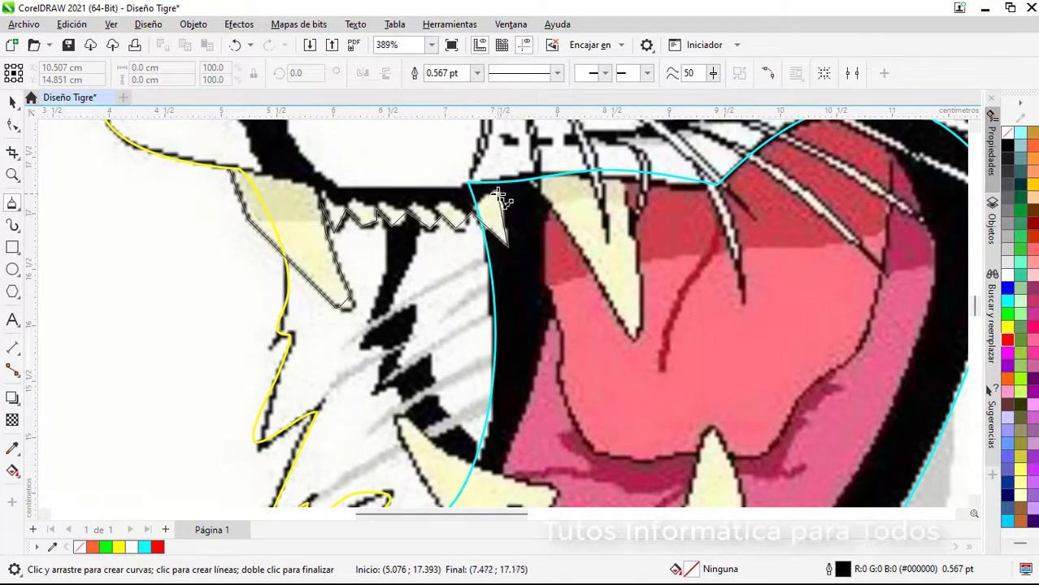
Step: Trace the second upper fang and close the teeth outline along the lip at its starting point
click(525, 183)
click(633, 333)
click(622, 181)
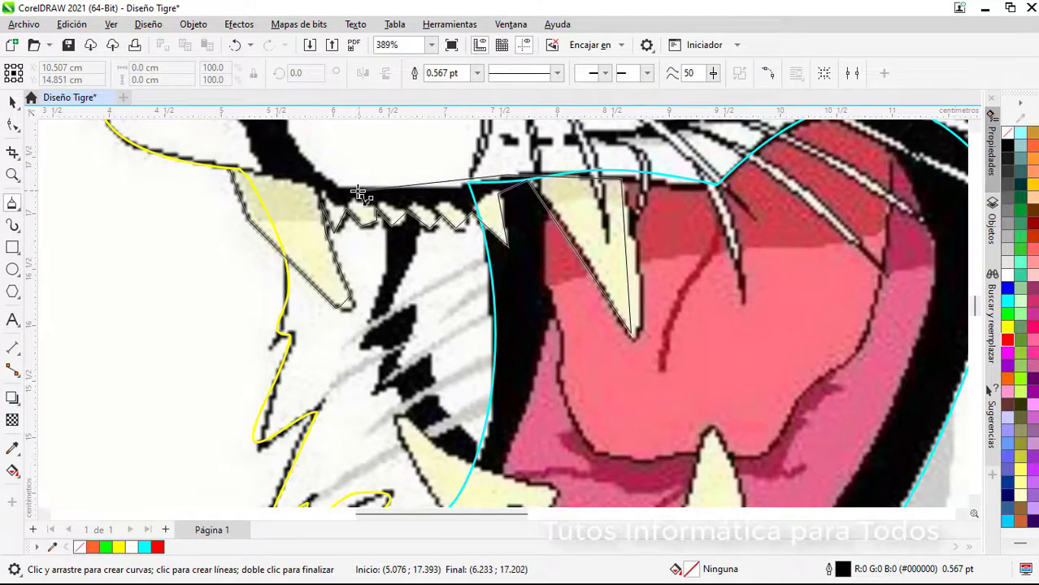
click(230, 168)
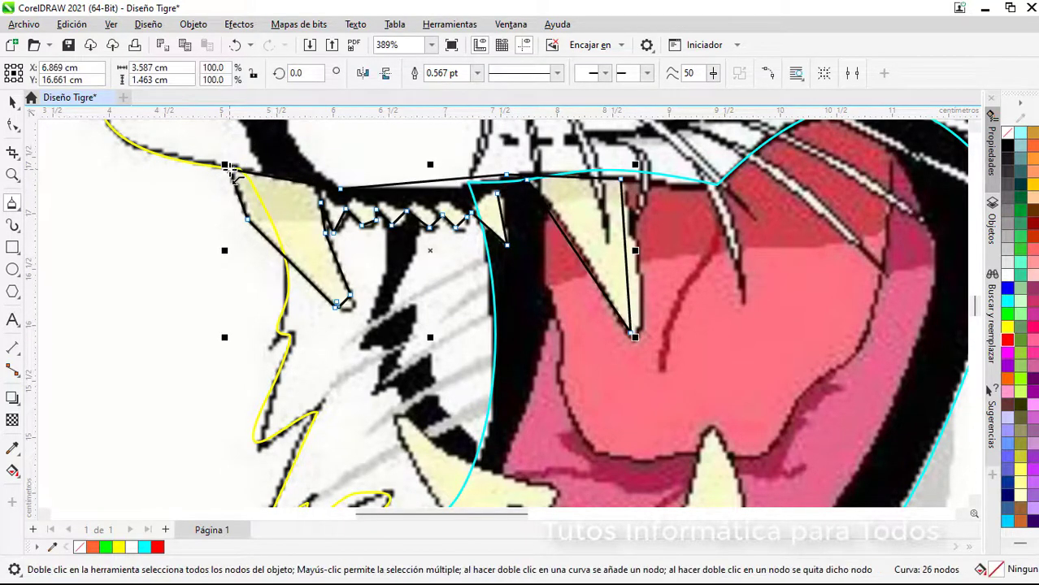
Step: Set the outline color of the upper teeth curve to light green
click(14, 104)
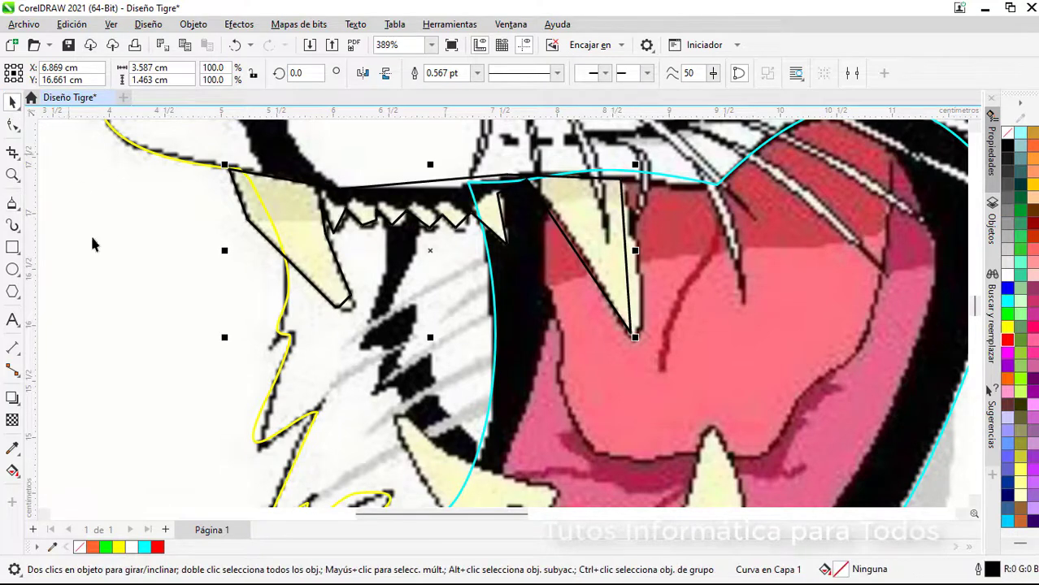
click(13, 127)
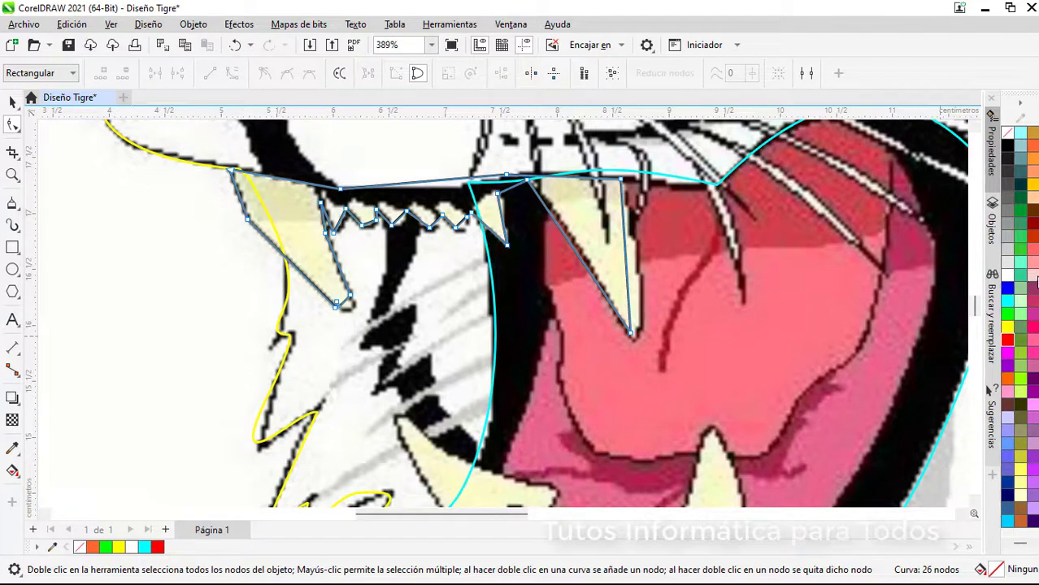
right_click(1024, 320)
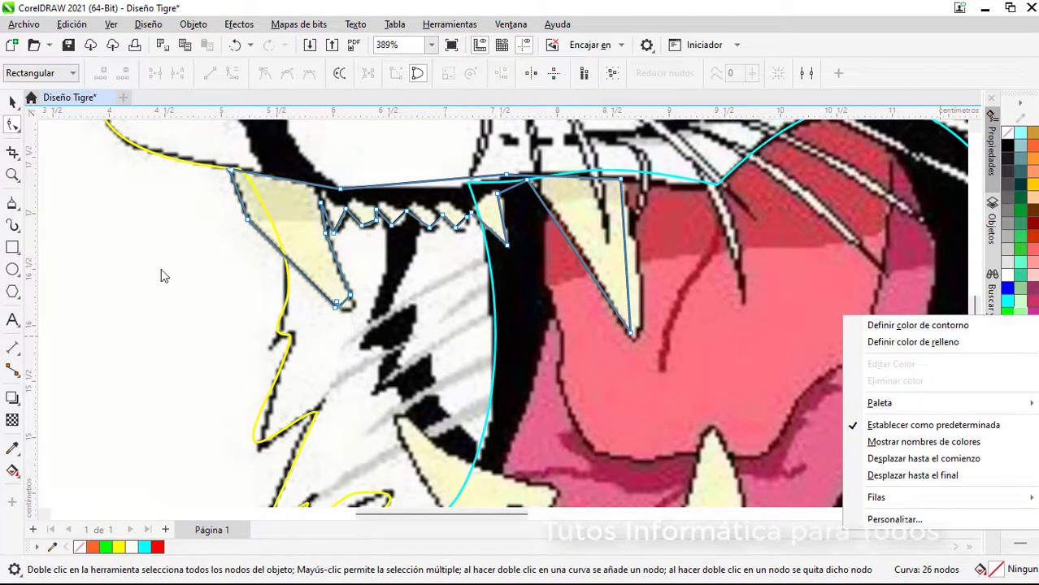
click(10, 104)
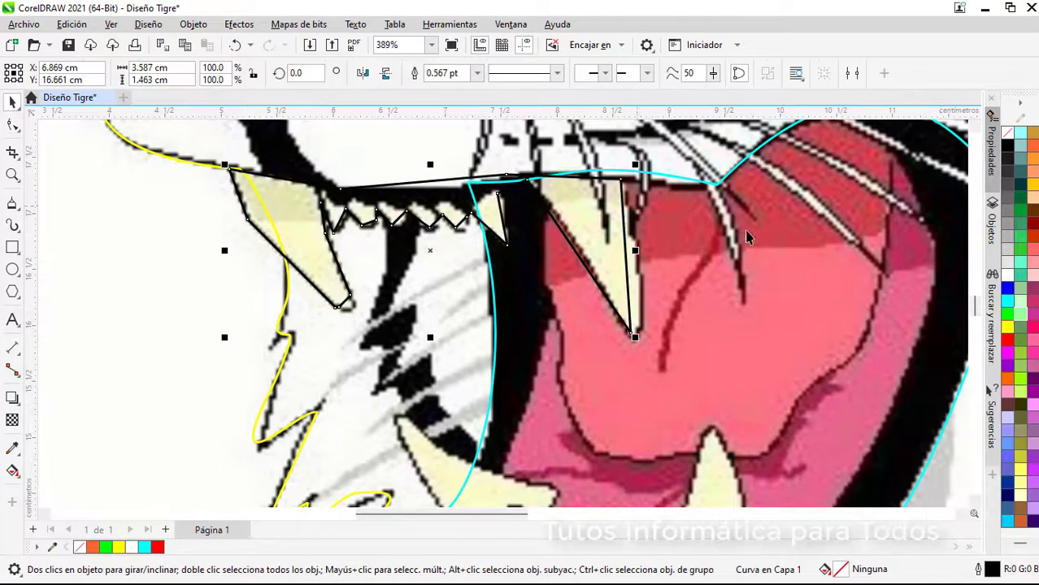
right_click(1020, 320)
click(957, 326)
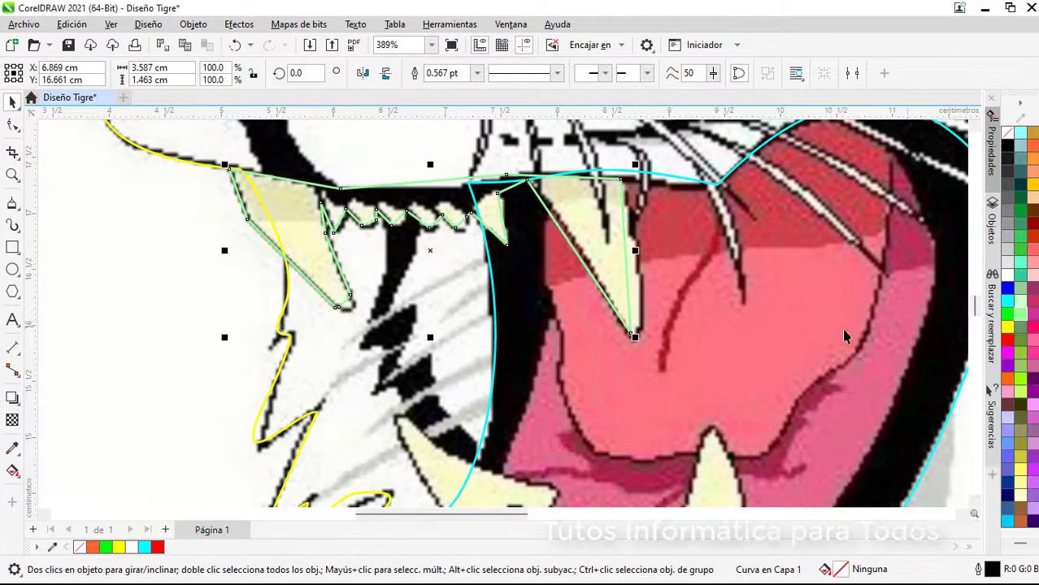
Step: Convert the straight segments of the middle small upper teeth to curves and bend them to the drawn tooth edges
click(12, 126)
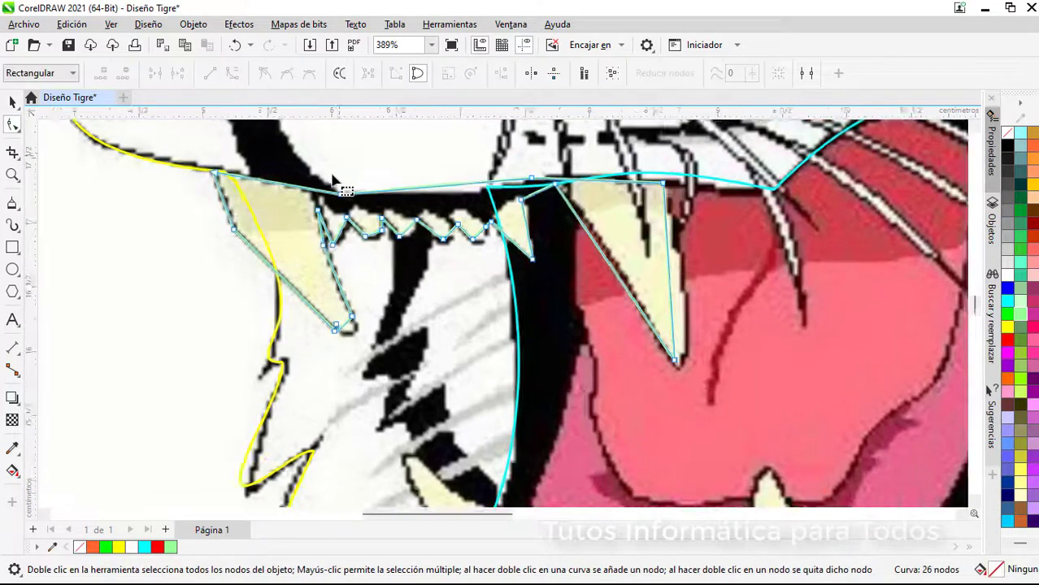
scroll(399, 313, up, 5)
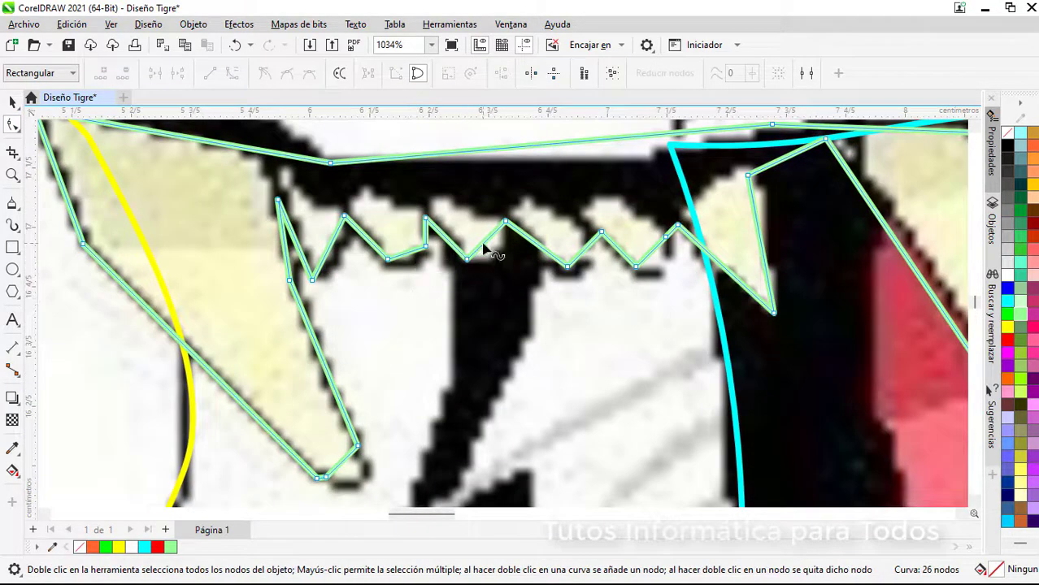
right_click(485, 248)
click(532, 356)
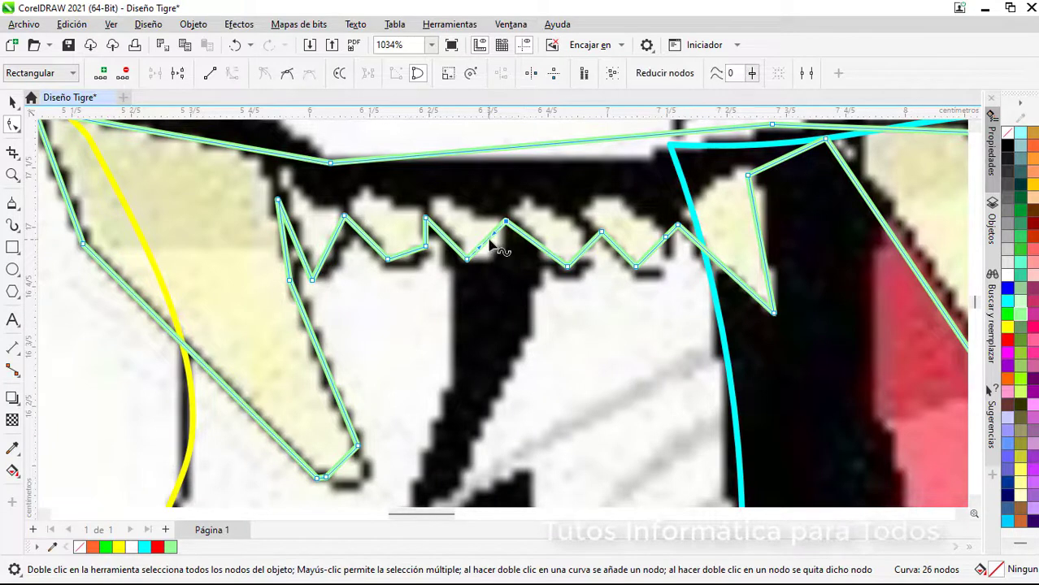
right_click(538, 245)
drag(488, 239, 592, 256)
click(572, 350)
right_click(587, 249)
click(622, 352)
right_click(620, 250)
click(657, 356)
Step: Curve the side of the larger tooth beside the mouth's edge and nudge the neighbouring nodes between the small teeth
right_click(761, 254)
click(805, 363)
mouse_move(756, 215)
mouse_down()
mouse_move(782, 205)
mouse_move(767, 215)
mouse_up()
drag(678, 226, 679, 214)
drag(602, 232, 596, 230)
scroll(311, 257, down, 1)
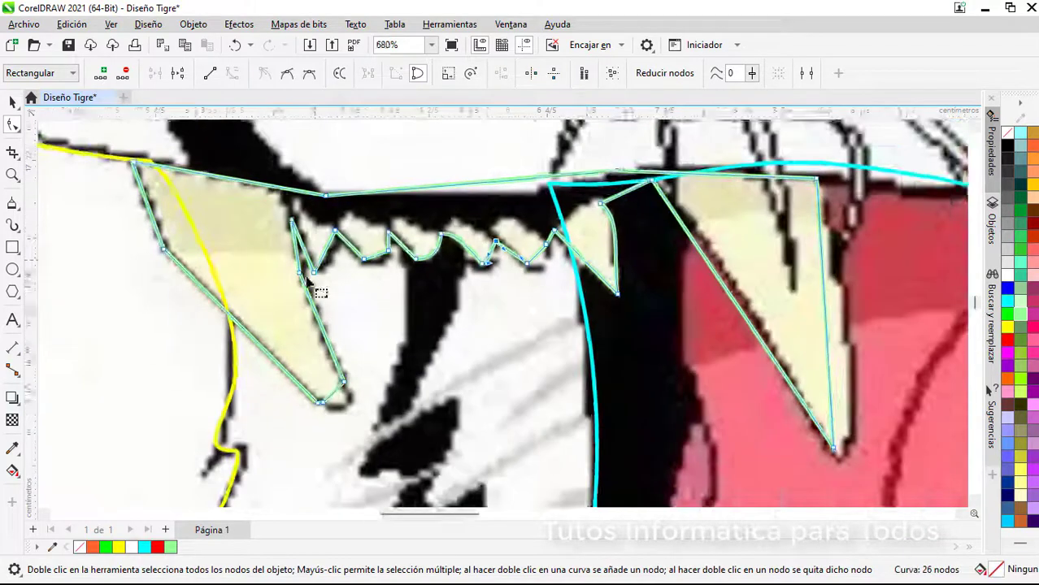
Step: Round the tip of the front upper fang with a curved segment and delete its surplus node
scroll(335, 439, up, 2)
right_click(338, 332)
click(375, 153)
drag(336, 336, 336, 374)
double_click(336, 374)
drag(297, 360, 290, 355)
scroll(325, 330, down, 2)
scroll(185, 195, up, 1)
Step: Bend the outer edge of the front upper fang to follow its drawn contour up to the lip
click(278, 285)
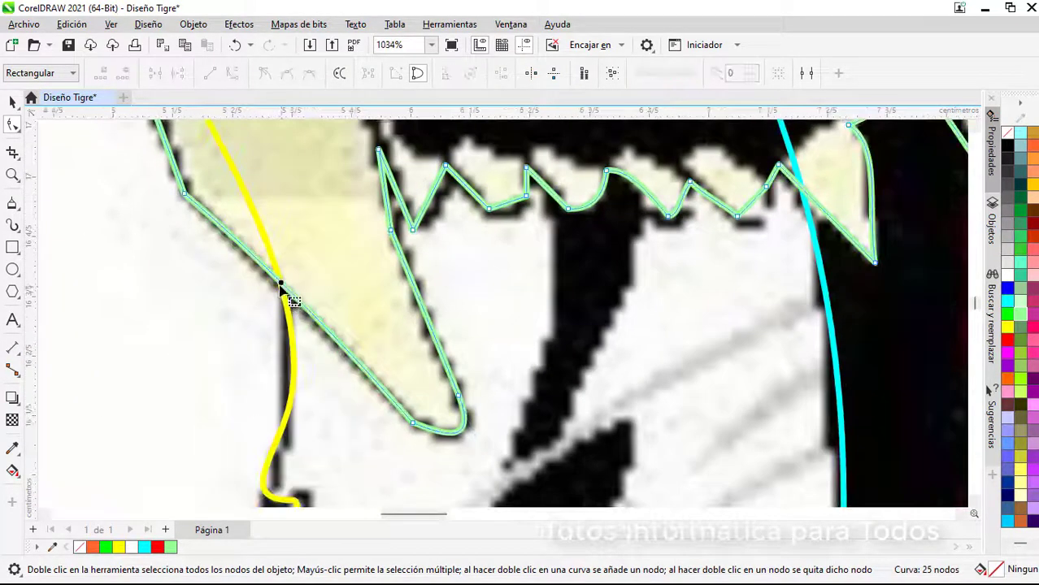
scroll(325, 342, down, 1)
drag(446, 514, 396, 512)
scroll(587, 327, up, 2)
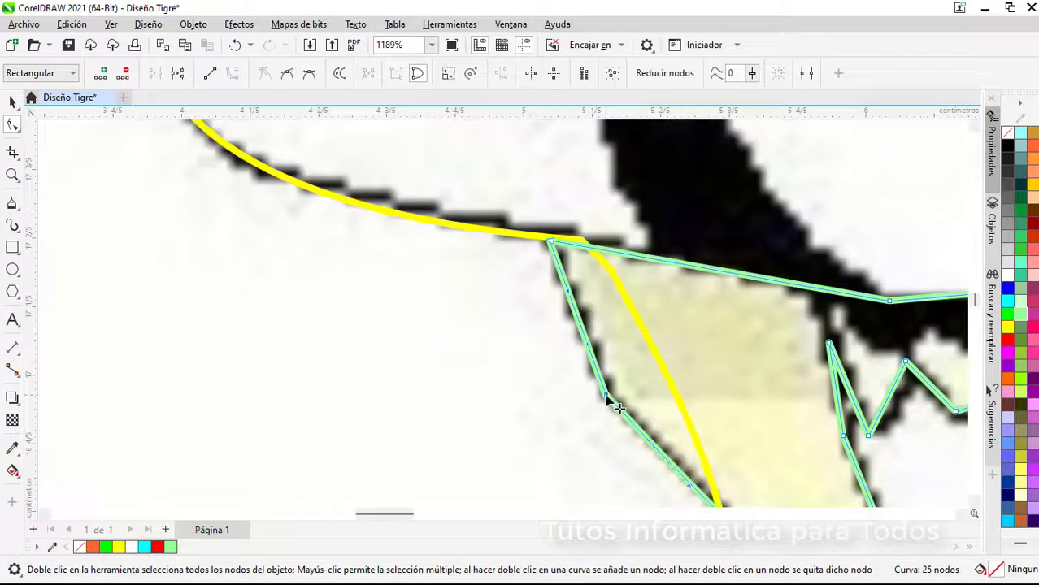
scroll(610, 358, down, 2)
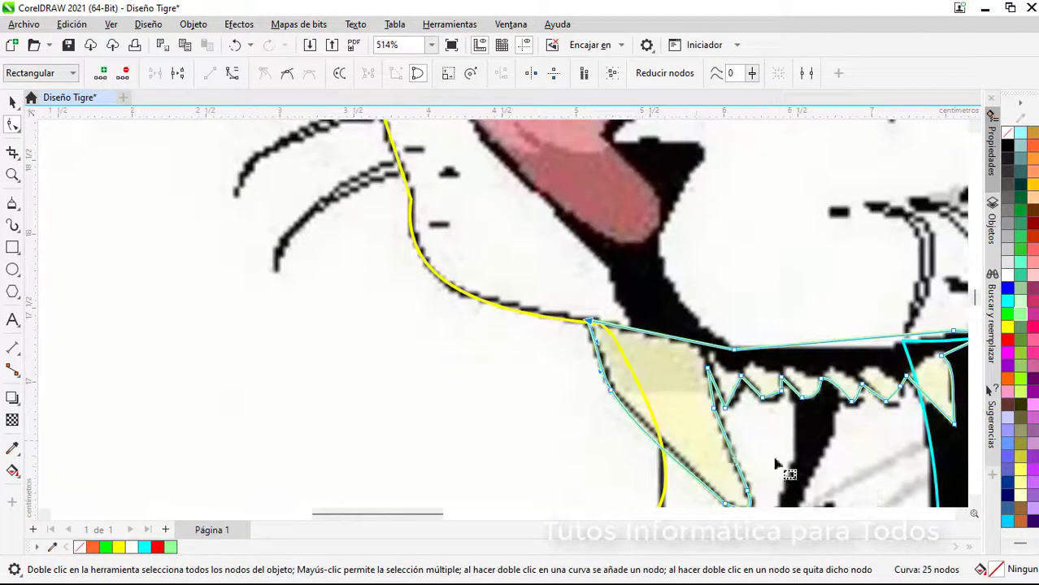
Step: Convert the straight edges of the first small teeth behind the front fang to curves and bend them to the drawing
scroll(784, 470, up, 3)
right_click(651, 280)
click(705, 386)
scroll(610, 283, right, 1)
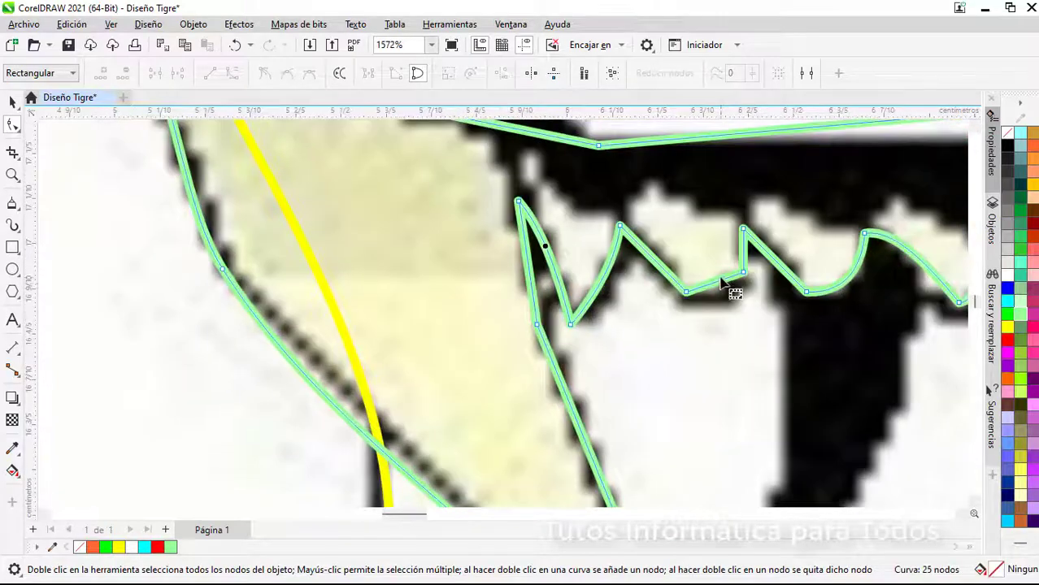
drag(714, 282, 716, 292)
Step: Convert the sides of the second upper fang to curves, bend them to its contour and deselect the teeth outline
scroll(716, 294, down, 3)
drag(403, 514, 483, 527)
scroll(488, 338, up, 1)
right_click(562, 349)
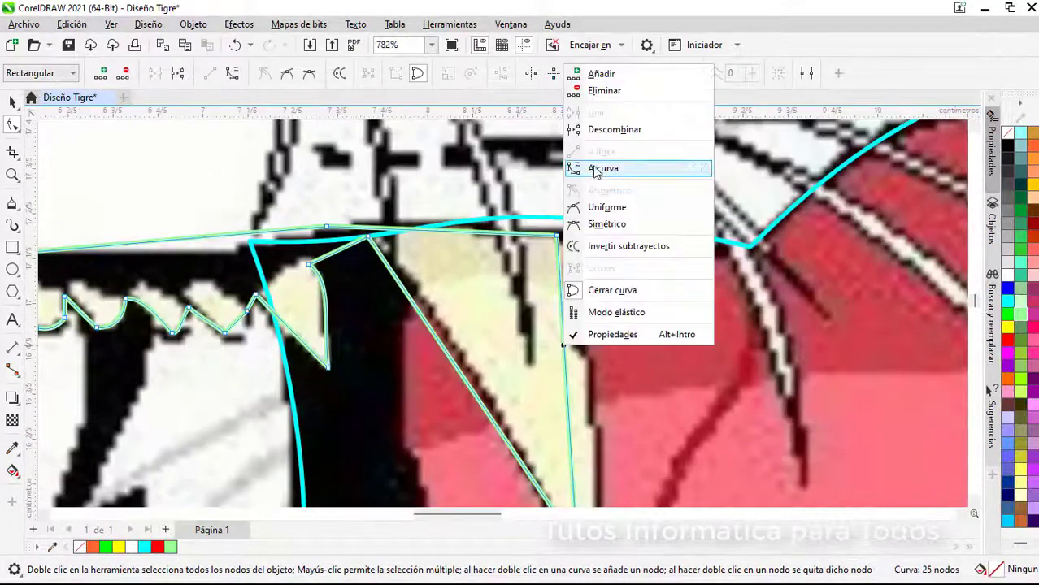
click(596, 171)
drag(562, 367, 591, 383)
scroll(464, 383, down, 3)
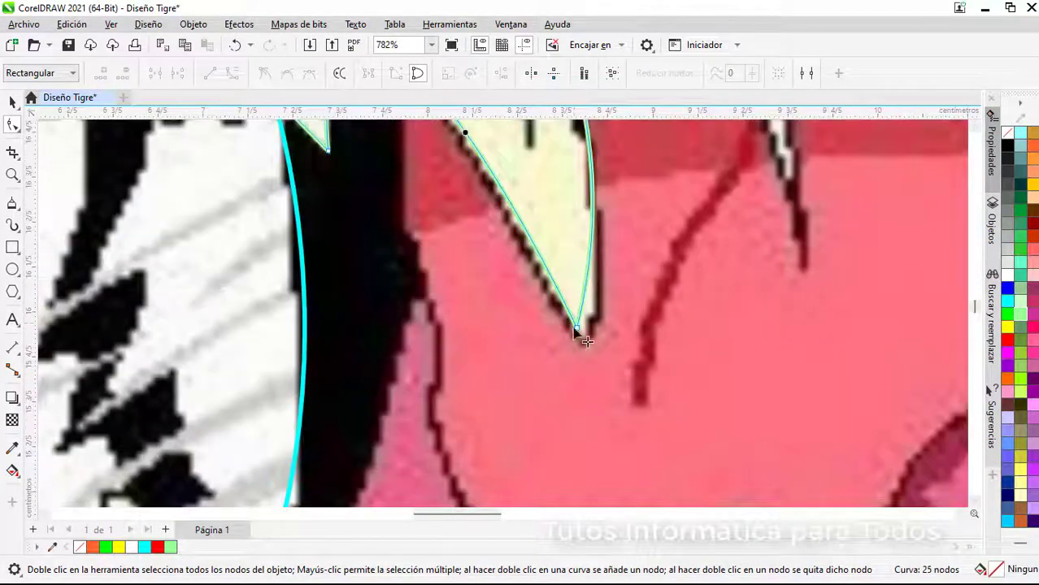
click(577, 328)
drag(593, 234, 612, 301)
scroll(467, 333, down, 3)
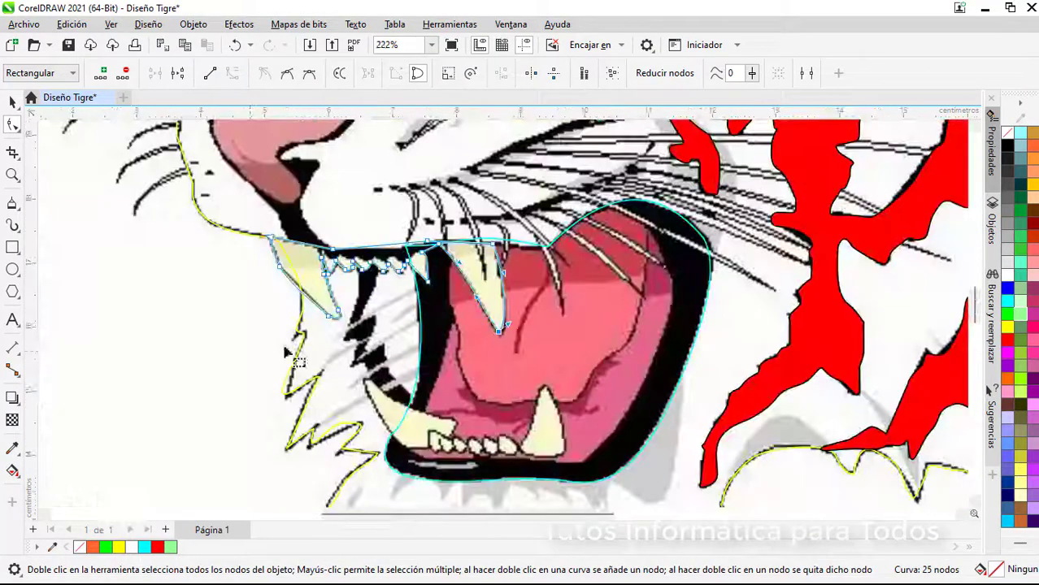
click(109, 298)
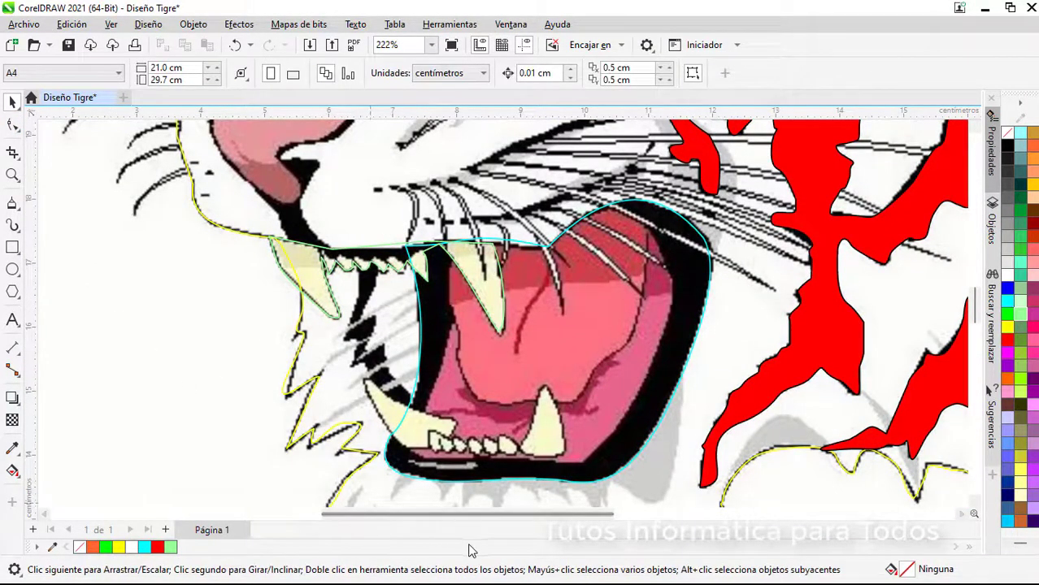
Step: Trace the front and rear lower fangs with the Pen tool as closed, straight-edged outlines
scroll(545, 488, up, 4)
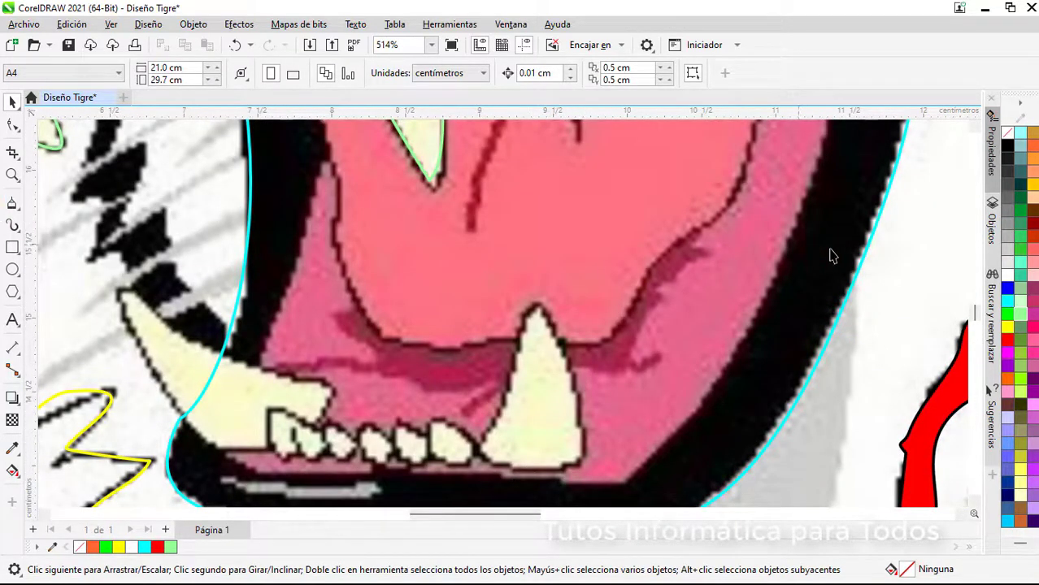
scroll(974, 312, down, 3)
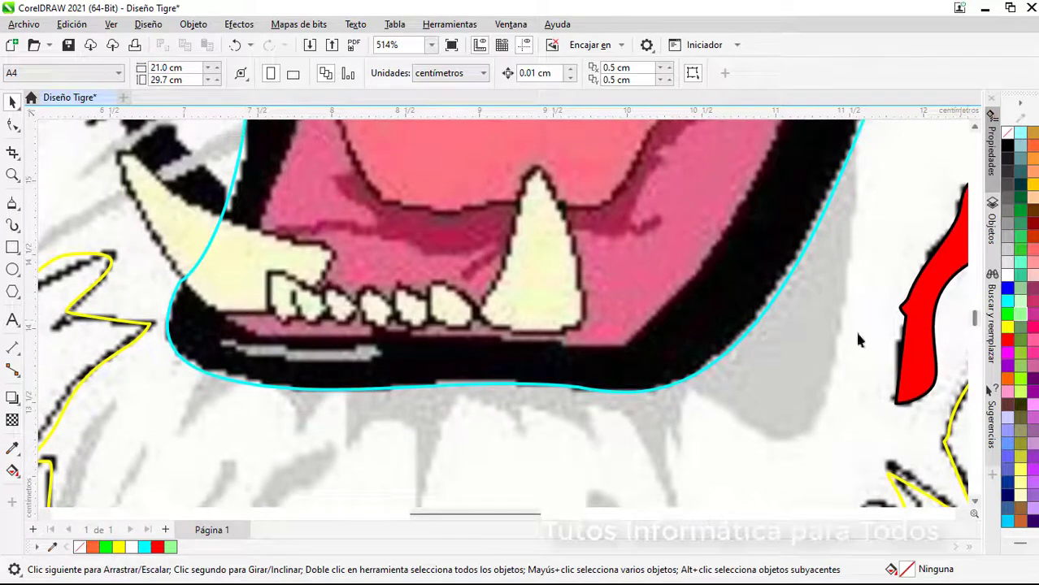
click(12, 203)
click(265, 311)
click(215, 311)
click(120, 169)
click(138, 160)
click(264, 310)
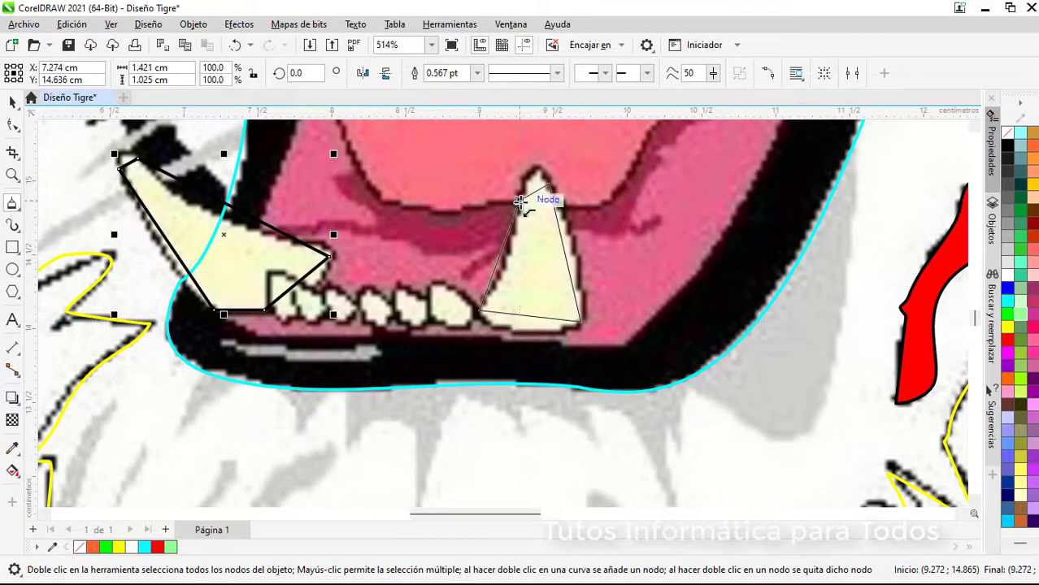
click(518, 200)
Step: Trace the two small lower teeth nearest the rear fang as closed, straight-edged outlines
scroll(452, 325, up, 2)
click(450, 323)
click(384, 323)
click(400, 291)
click(369, 259)
click(347, 259)
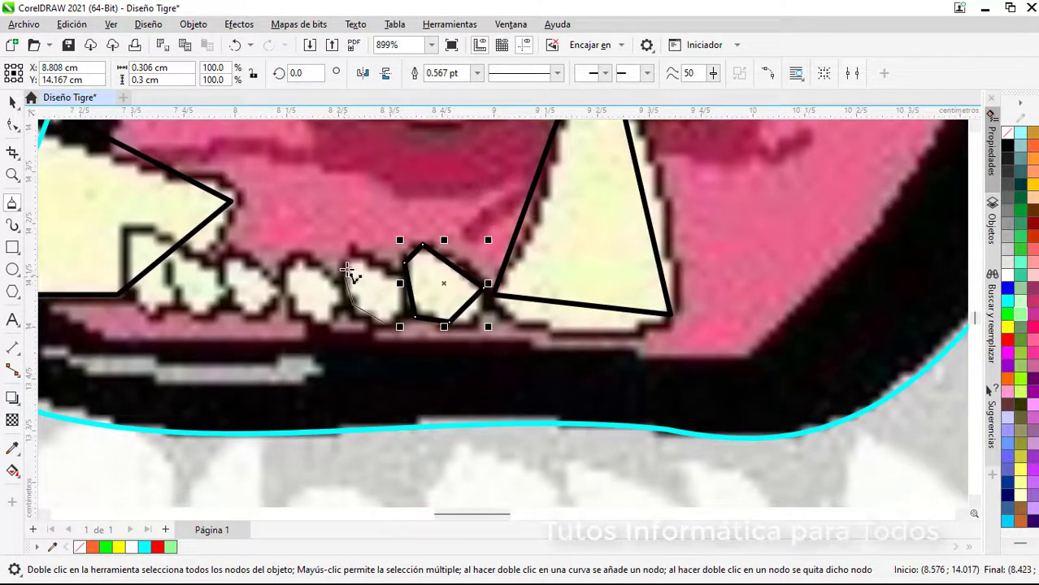
click(353, 304)
click(384, 323)
Step: Trace the next two small lower teeth towards the front fang as closed polygons
click(322, 319)
click(290, 299)
click(283, 261)
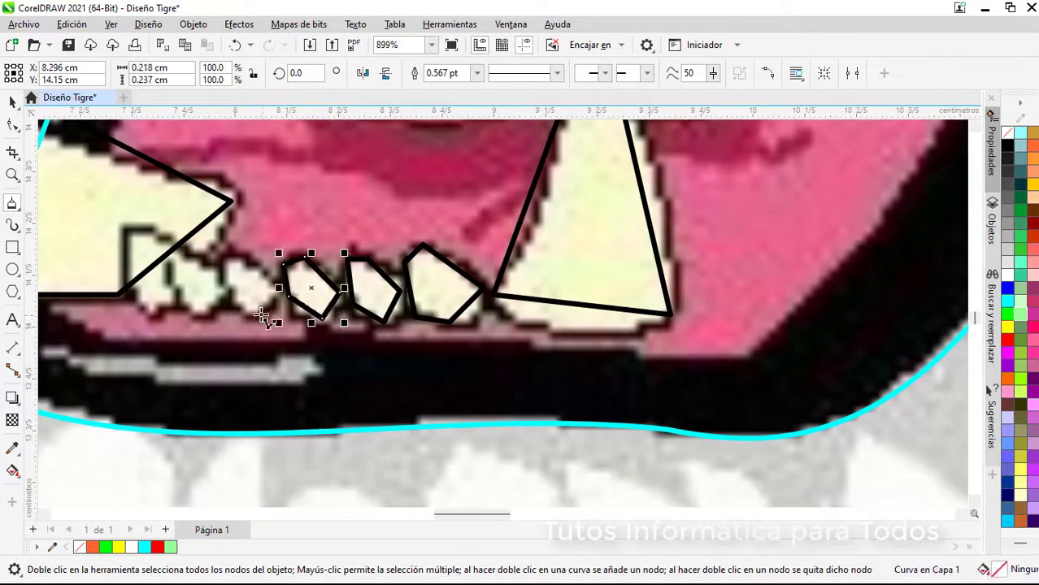
click(223, 260)
click(227, 304)
Step: Trace the double tooth overlapping the base of the front lower fang as one closed outline
click(125, 268)
click(125, 233)
click(152, 233)
click(190, 258)
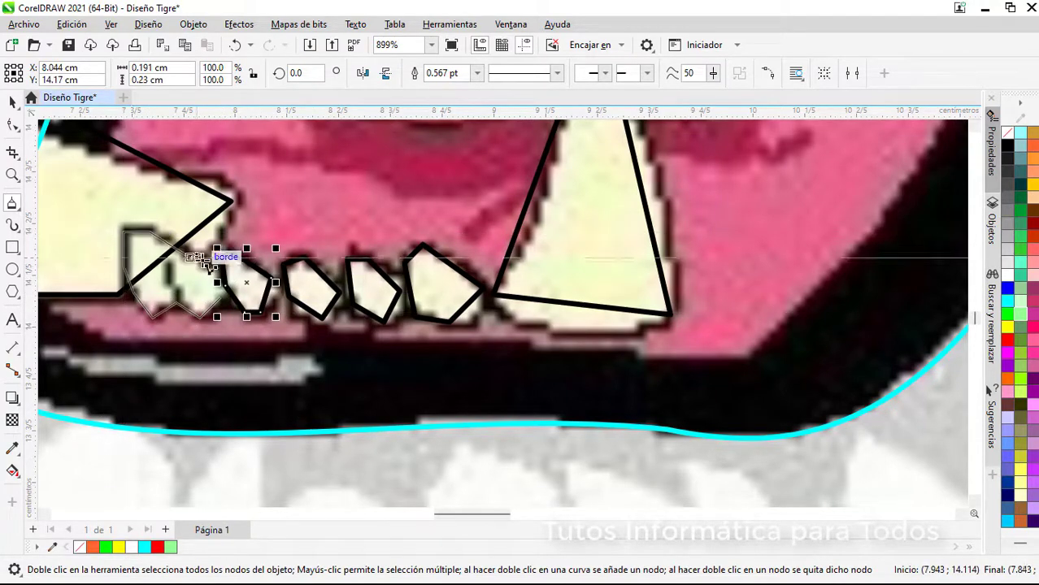
click(224, 278)
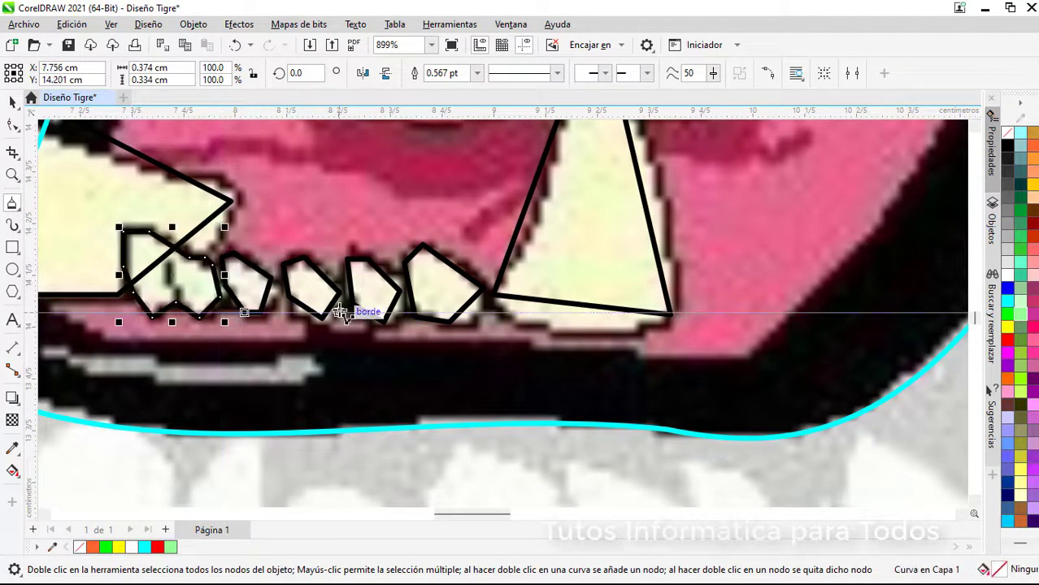
Step: Select all the lower teeth outlines together and fill them with green (#00FF00)
scroll(341, 309, down, 1)
scroll(362, 301, down, 4)
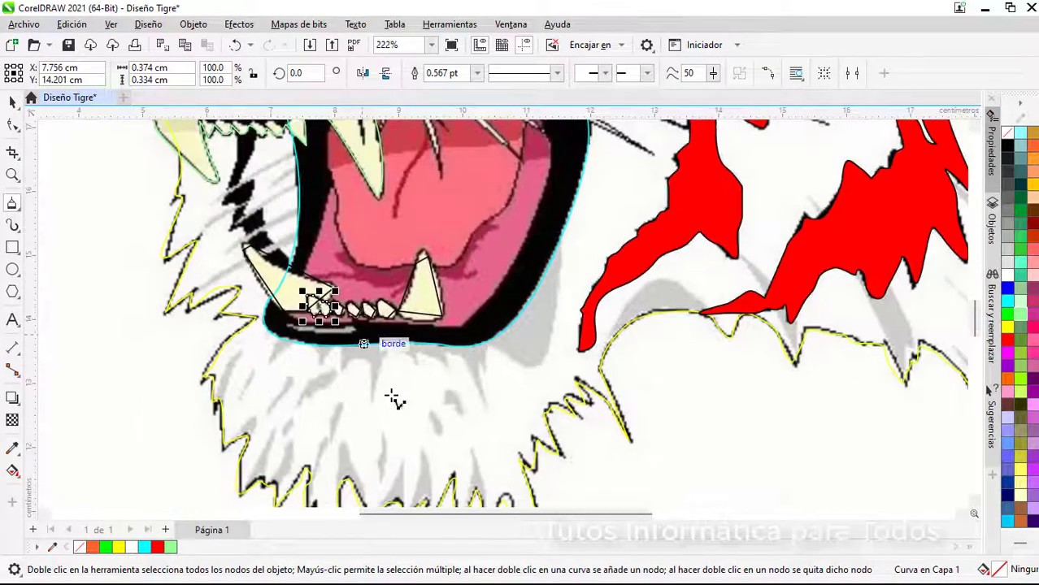
drag(385, 513, 353, 521)
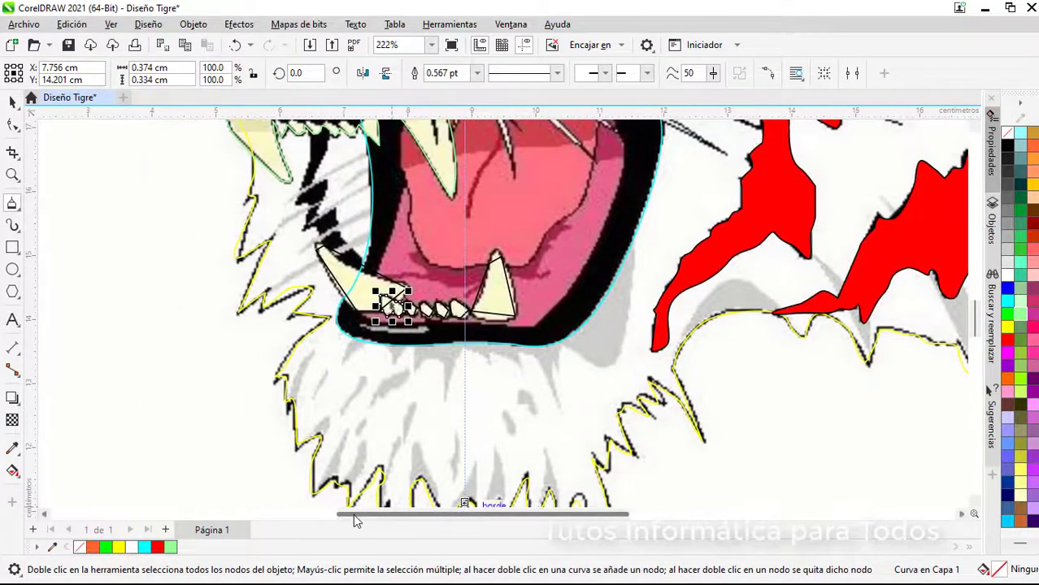
click(13, 103)
click(133, 251)
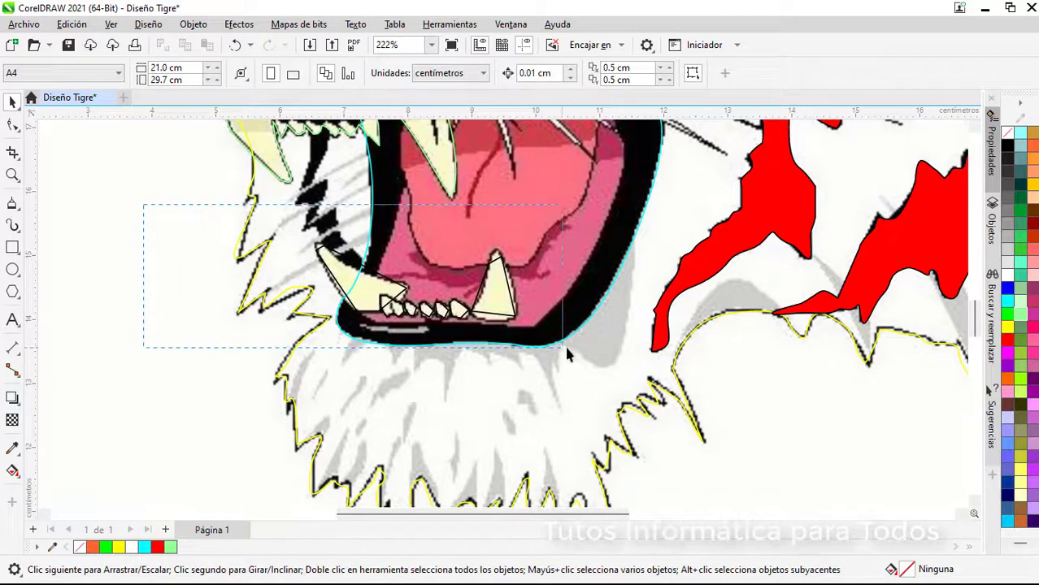
drag(567, 348, 567, 349)
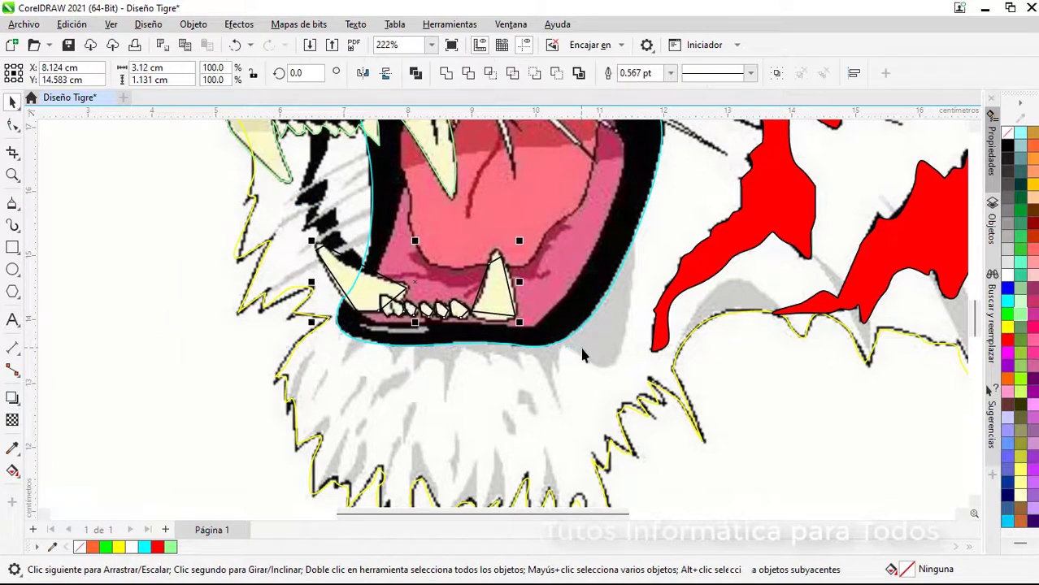
click(1008, 319)
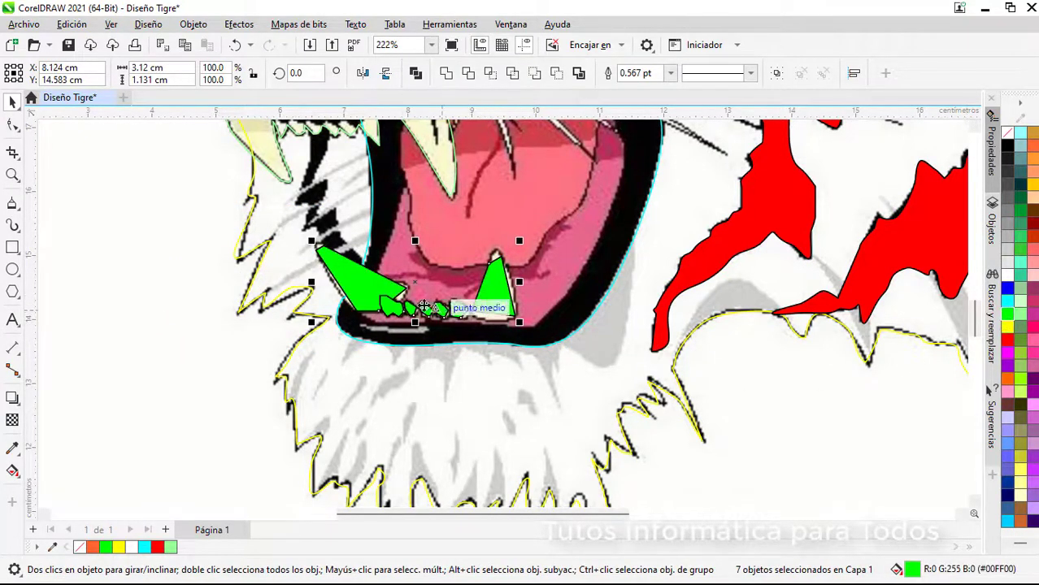
Step: Fill the upper teeth outline with the same green
click(112, 289)
click(268, 155)
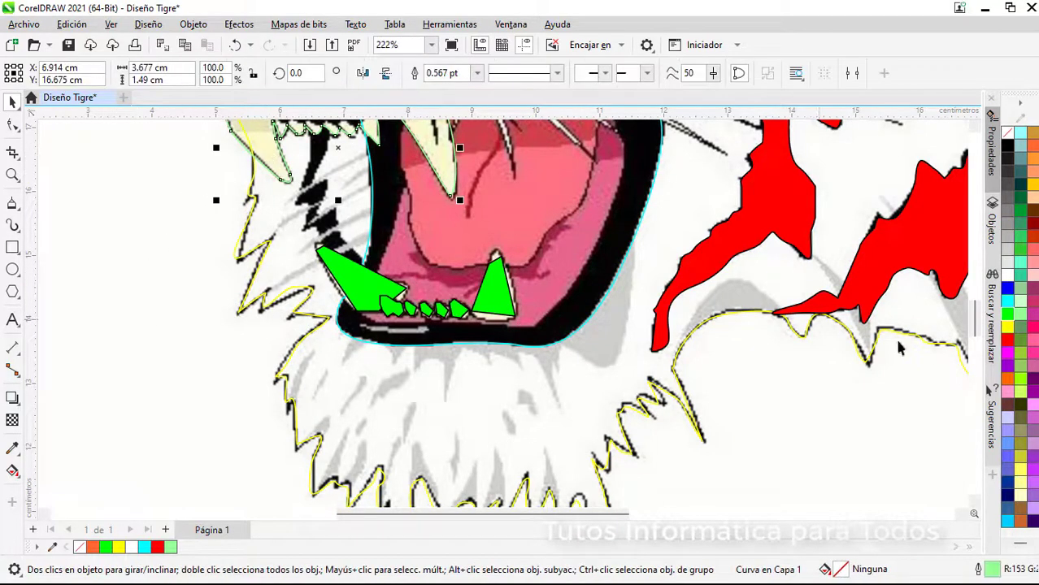
click(1007, 318)
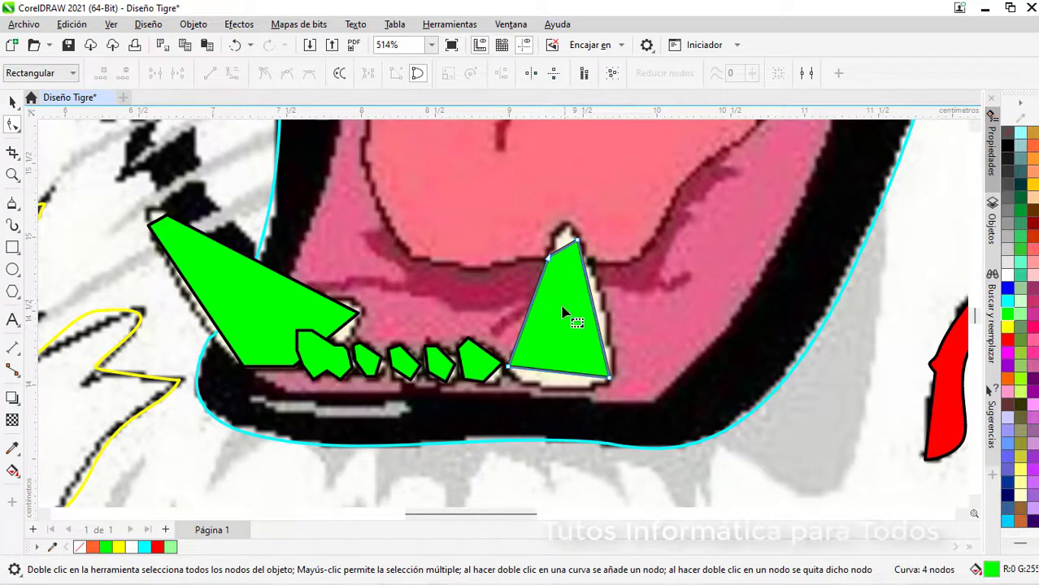
Step: Convert the edges of the rear lower fang to curves and bend its sides, tip and base to the drawn contour
scroll(567, 273, up, 2)
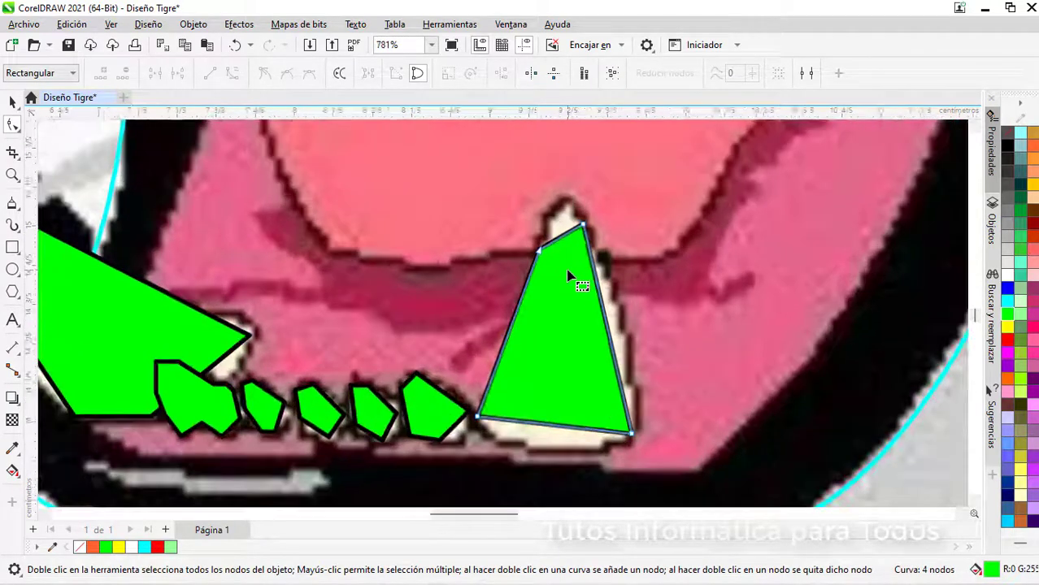
right_click(610, 340)
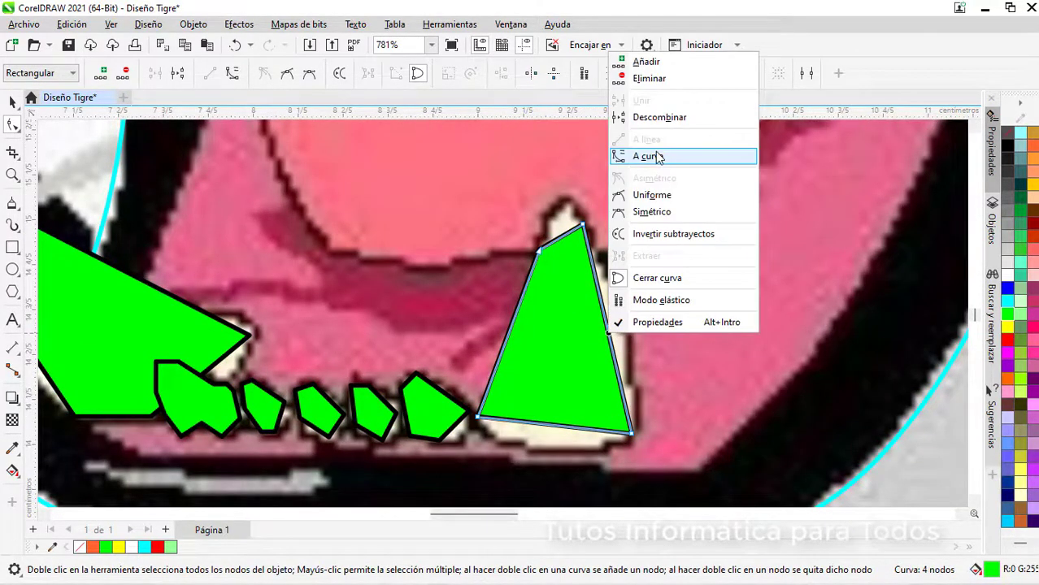
click(657, 156)
drag(609, 332, 625, 327)
right_click(566, 232)
click(612, 335)
drag(561, 235, 560, 209)
right_click(509, 335)
click(564, 156)
drag(510, 333, 520, 339)
Step: Convert the edges of the small tooth beside the rear lower fang to curves and round them to the drawing
scroll(460, 443, up, 2)
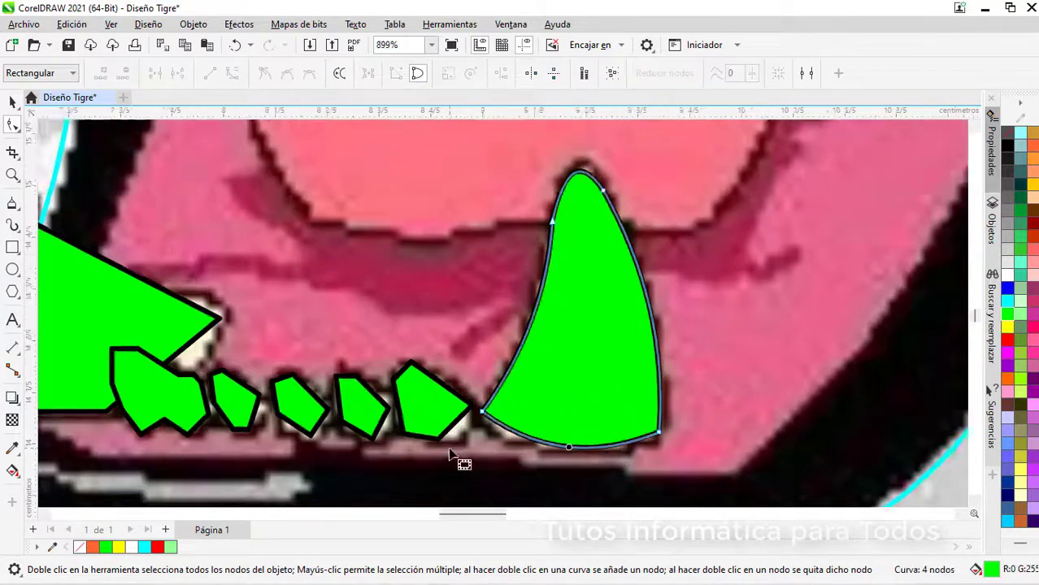
click(463, 439)
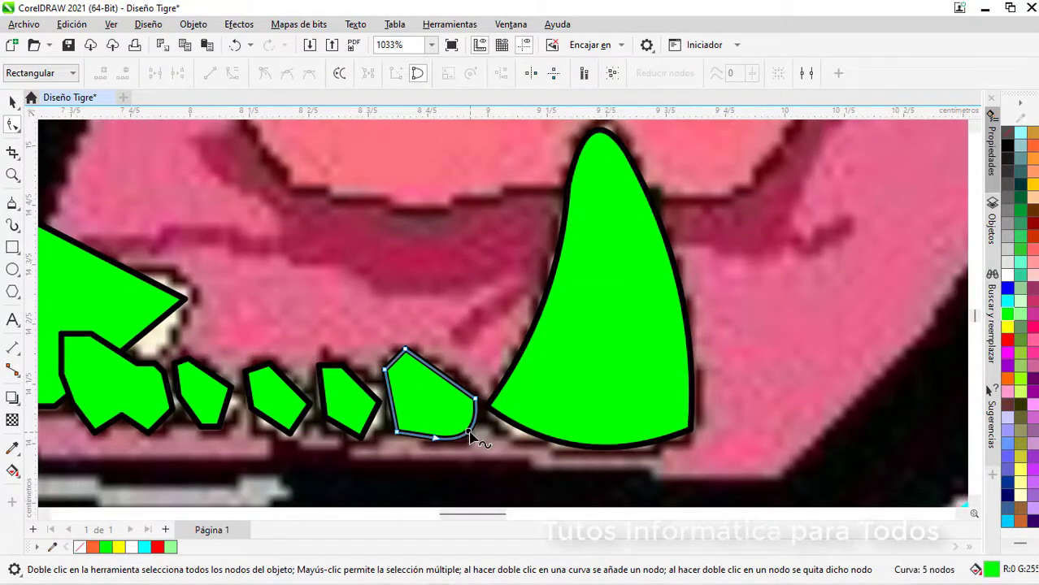
scroll(439, 369, up, 3)
right_click(440, 377)
click(480, 200)
drag(443, 375, 451, 367)
right_click(372, 355)
click(413, 182)
drag(373, 354, 361, 348)
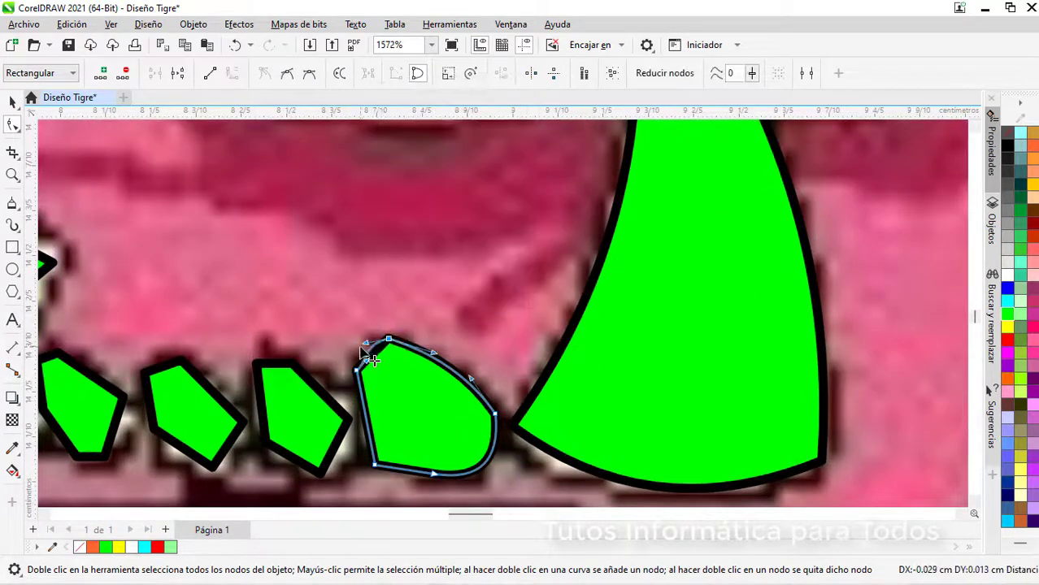
right_click(365, 414)
click(407, 241)
drag(367, 413, 374, 414)
Step: Select all the lower teeth outlines, remove their green fill and set their outline color to orange
scroll(373, 414, down, 8)
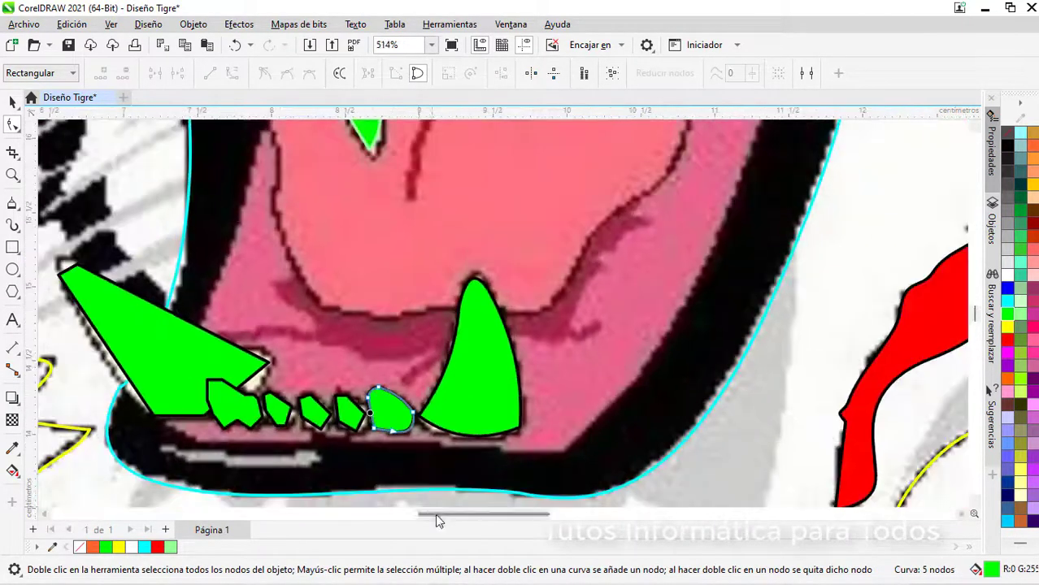
click(12, 103)
drag(437, 514, 387, 522)
scroll(91, 258, down, 1)
drag(799, 431, 800, 432)
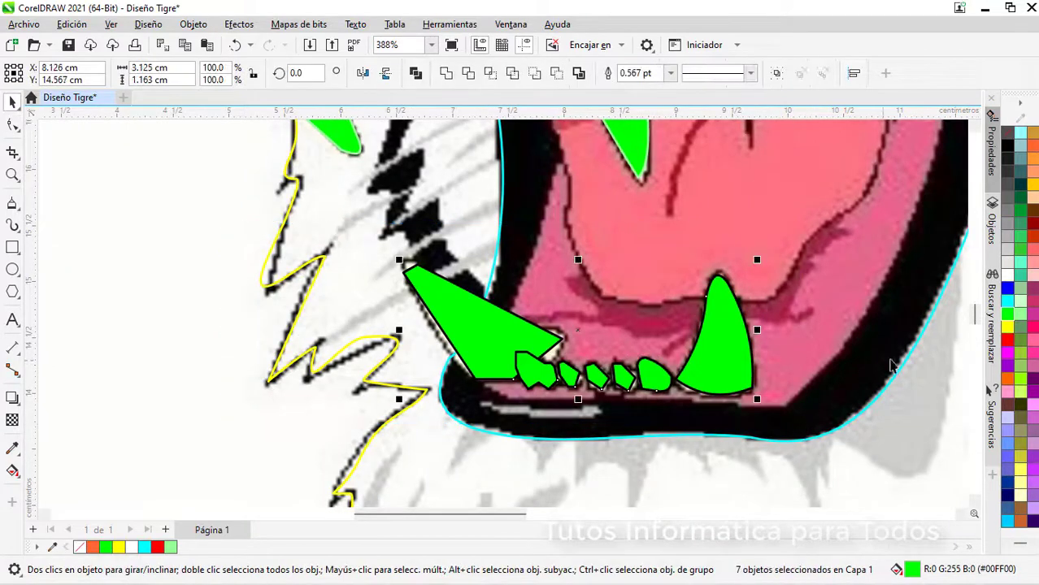
right_click(1009, 391)
click(947, 186)
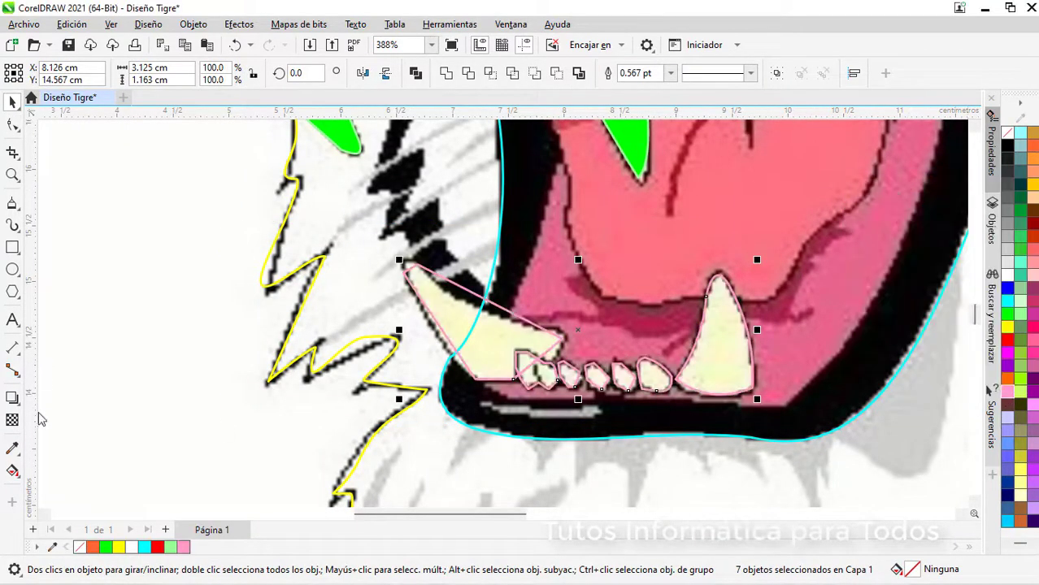
right_click(1007, 377)
click(947, 170)
Step: Convert the edges of the second small tooth from the rear fang to curves and bend them to its contour
scroll(700, 384, up, 1)
scroll(653, 407, up, 6)
key(F10)
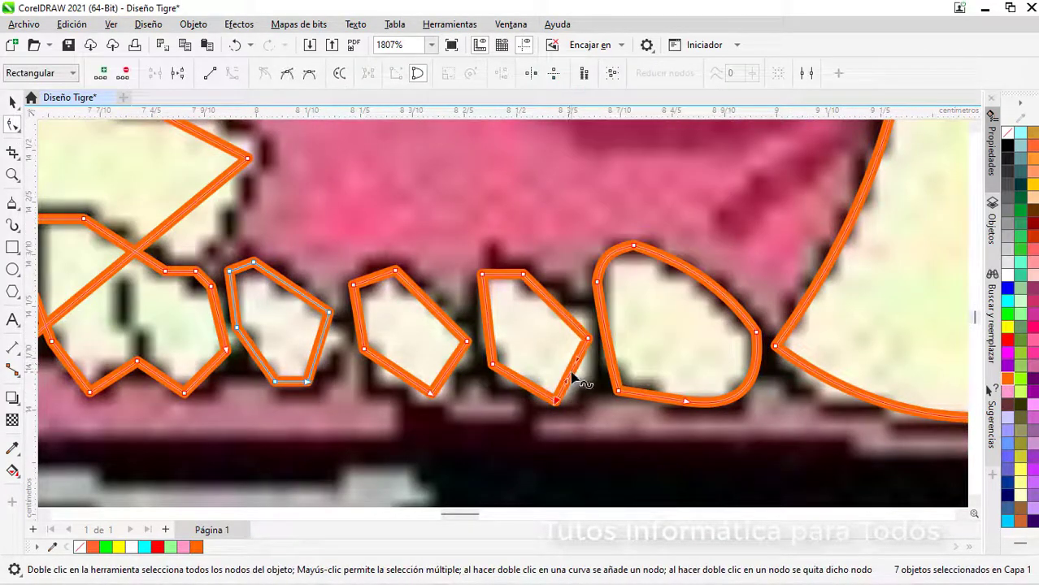
right_click(579, 317)
click(607, 135)
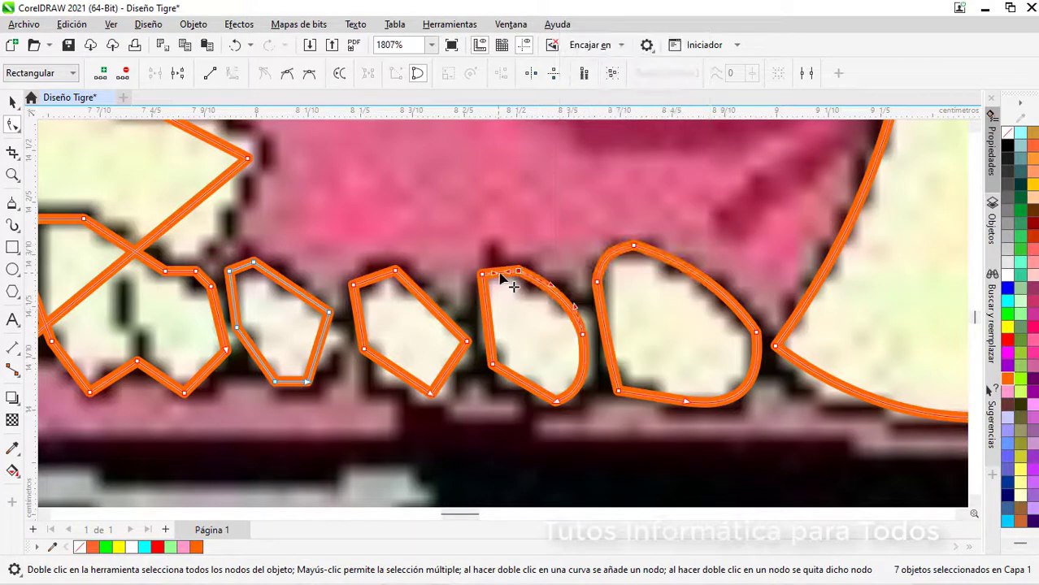
right_click(489, 337)
click(525, 159)
drag(489, 330, 479, 326)
right_click(519, 381)
click(562, 207)
drag(520, 380, 517, 390)
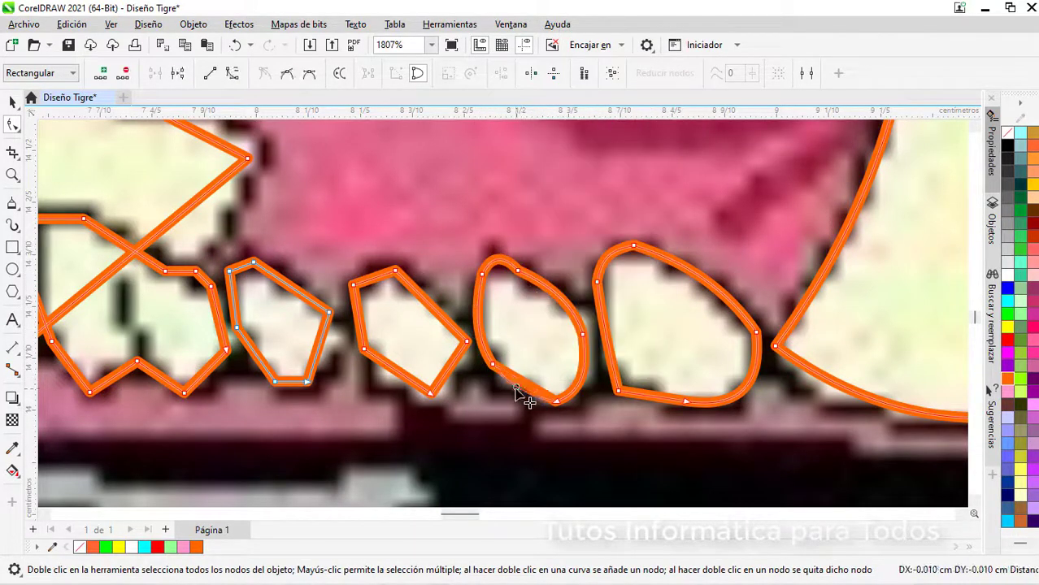
Step: Convert the two rear-facing edges of the third small tooth from the rear fang to curves and bend them outward
scroll(476, 474, up, 1)
drag(456, 515, 449, 519)
scroll(650, 390, up, 1)
right_click(669, 340)
click(710, 163)
drag(667, 338, 676, 344)
right_click(647, 254)
click(688, 358)
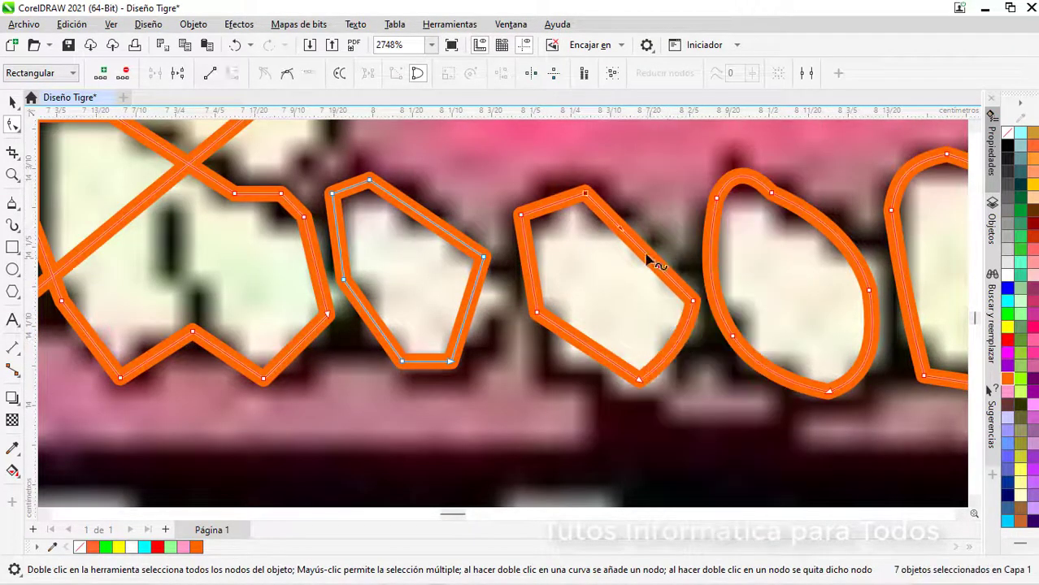
mouse_move(647, 254)
mouse_down()
mouse_move(639, 260)
mouse_move(652, 238)
mouse_up()
Step: Round the top, front side and lower edge of the third small tooth with curved segments
right_click(552, 204)
click(593, 311)
drag(554, 203, 547, 185)
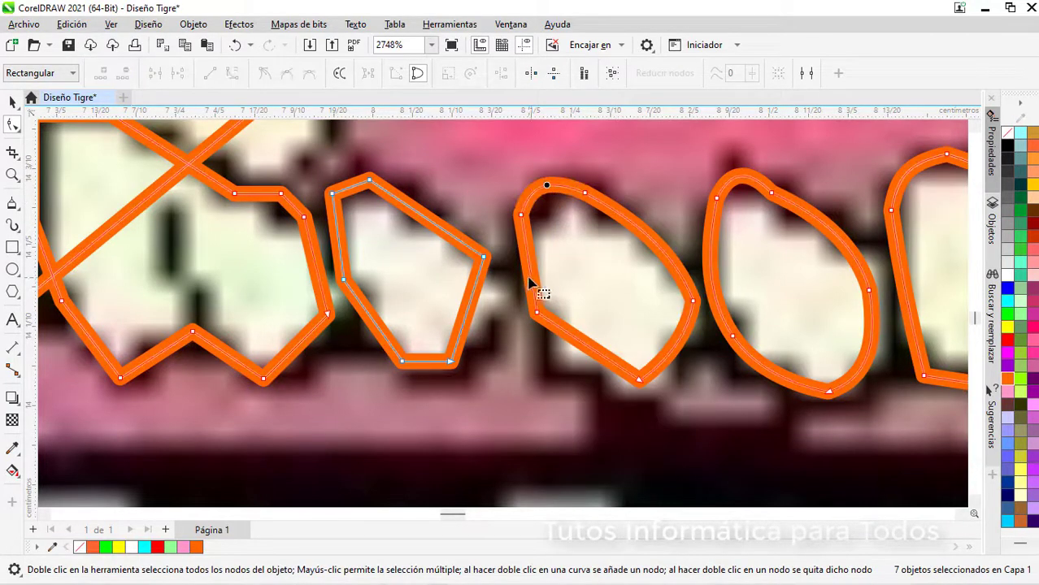
right_click(528, 273)
click(568, 381)
drag(521, 269, 518, 269)
right_click(579, 345)
click(621, 168)
drag(579, 341, 563, 361)
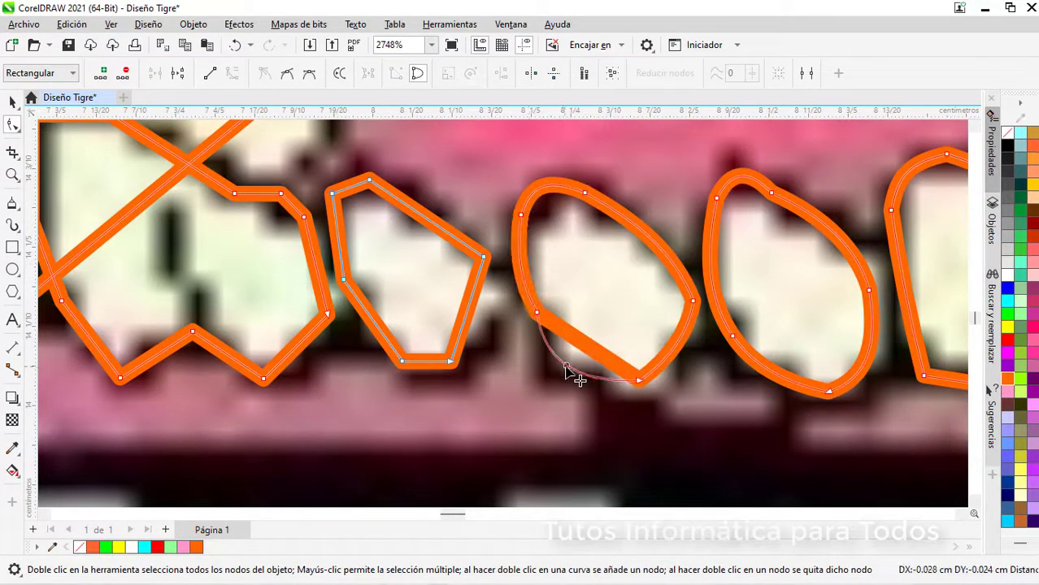
Step: Curve the rear side and upper slope of the fourth small tooth to follow the drawing
scroll(559, 398, down, 2)
drag(453, 515, 447, 518)
scroll(687, 317, up, 2)
right_click(703, 335)
key(Escape)
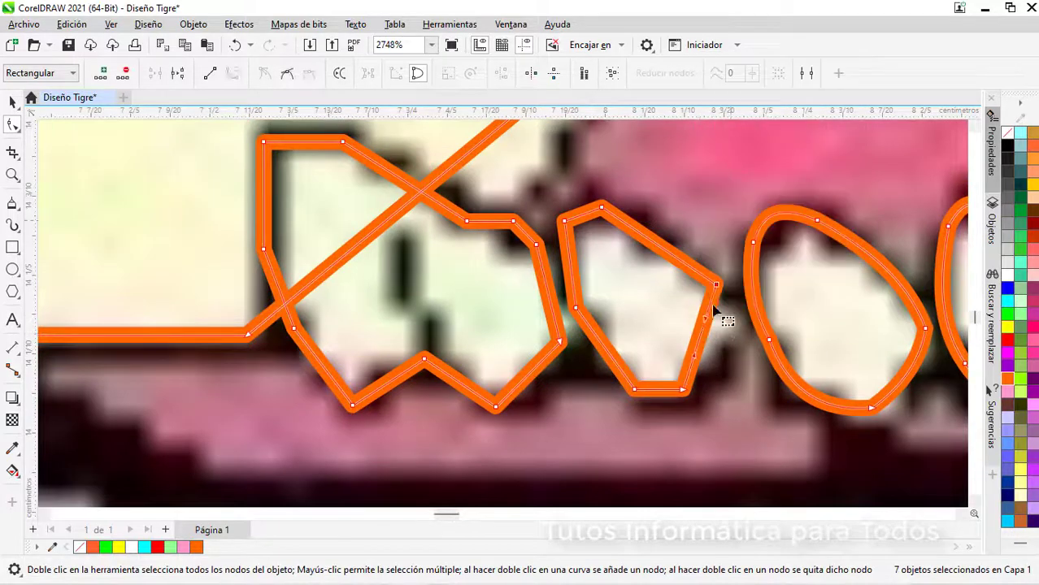
drag(709, 321, 729, 344)
drag(663, 256, 657, 243)
Step: Convert the top, front side and lower front edge of the fourth small tooth to curves and bend them to its contour
right_click(582, 214)
key(Escape)
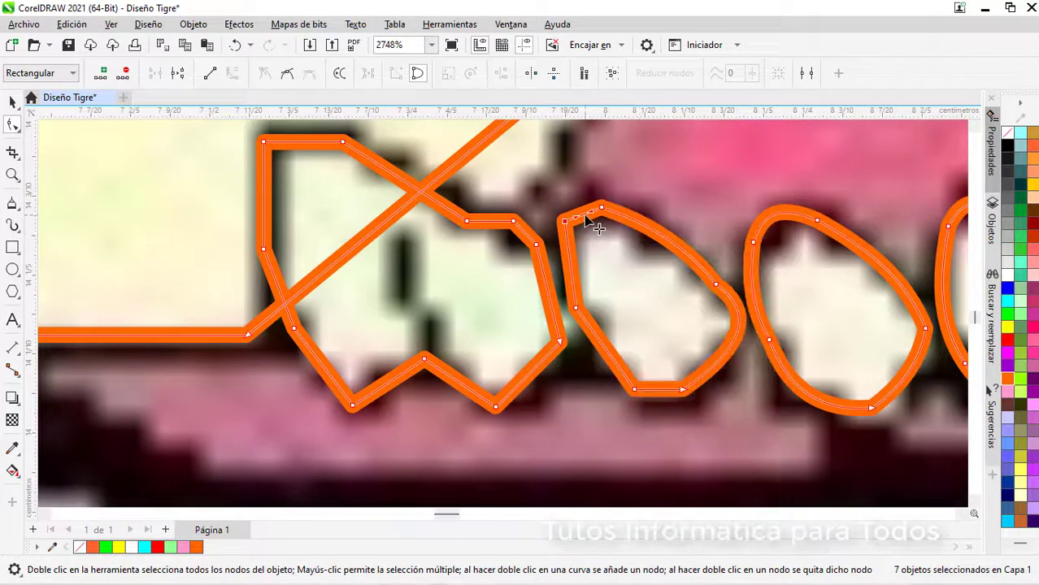
right_click(574, 285)
click(615, 397)
drag(572, 265, 561, 265)
right_click(603, 356)
click(644, 186)
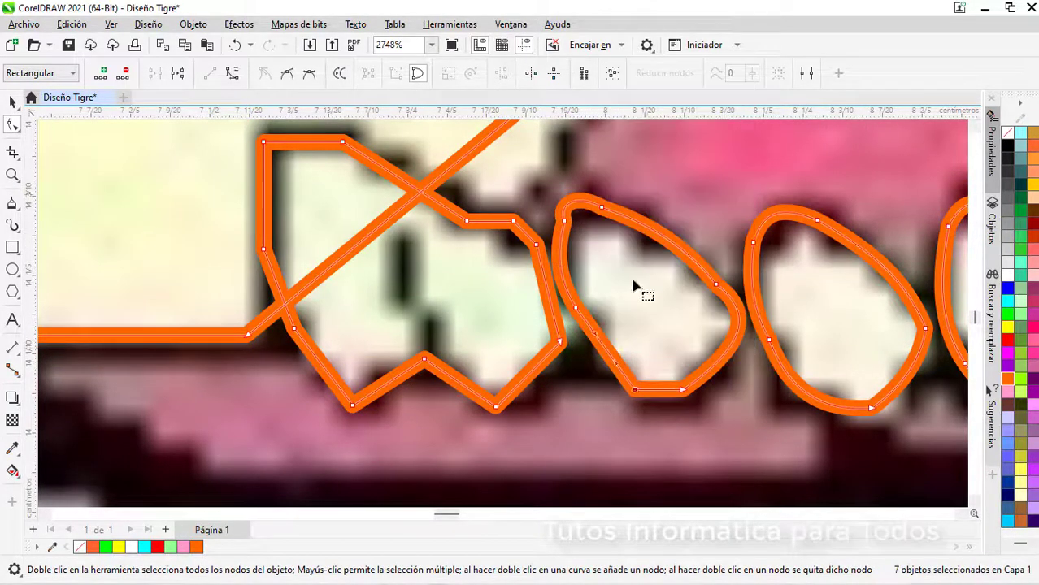
drag(603, 345, 593, 348)
Step: Convert the lower edges of the double tooth's rear lobe and the adjoining notch edge to curves and round them
scroll(626, 473, left, 3)
right_click(701, 378)
click(738, 199)
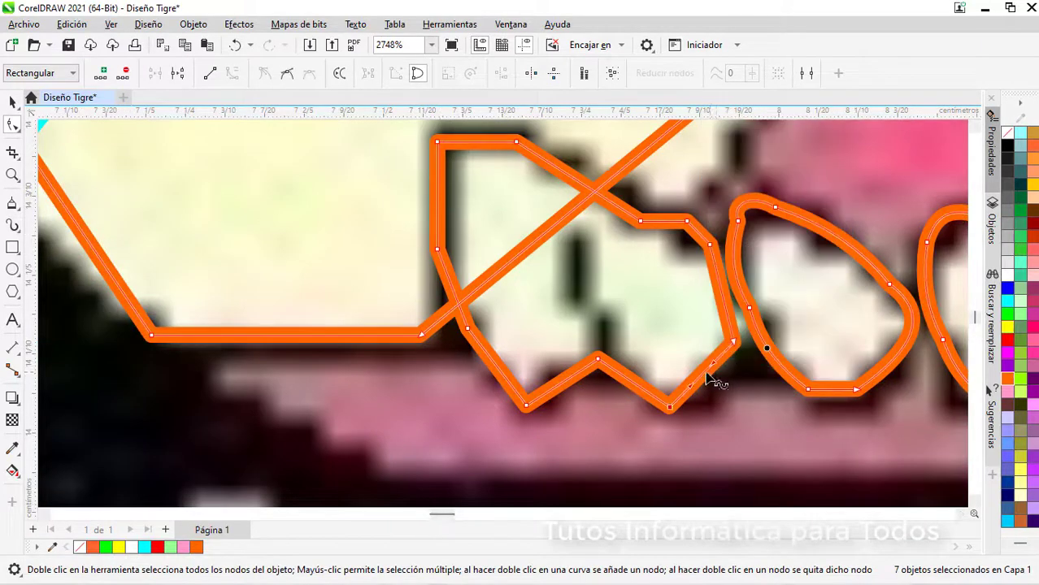
drag(704, 374, 712, 383)
right_click(638, 387)
click(678, 209)
drag(628, 379, 570, 390)
Step: Convert the lower front edges and the top edge of the double tooth to curves and bend them to the drawing
right_click(495, 365)
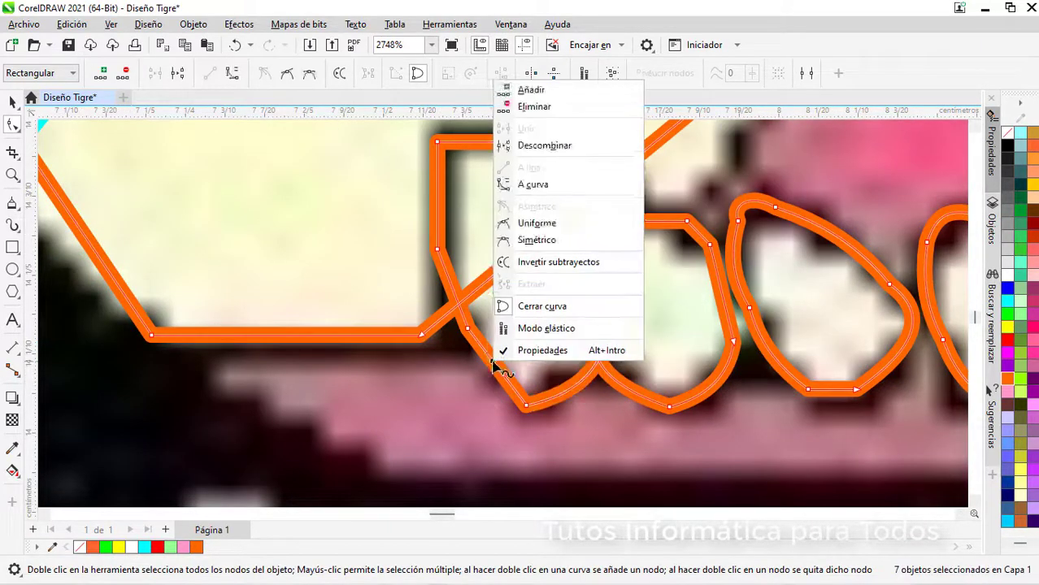
click(536, 183)
drag(495, 364, 485, 371)
right_click(452, 287)
click(491, 390)
drag(448, 287, 443, 294)
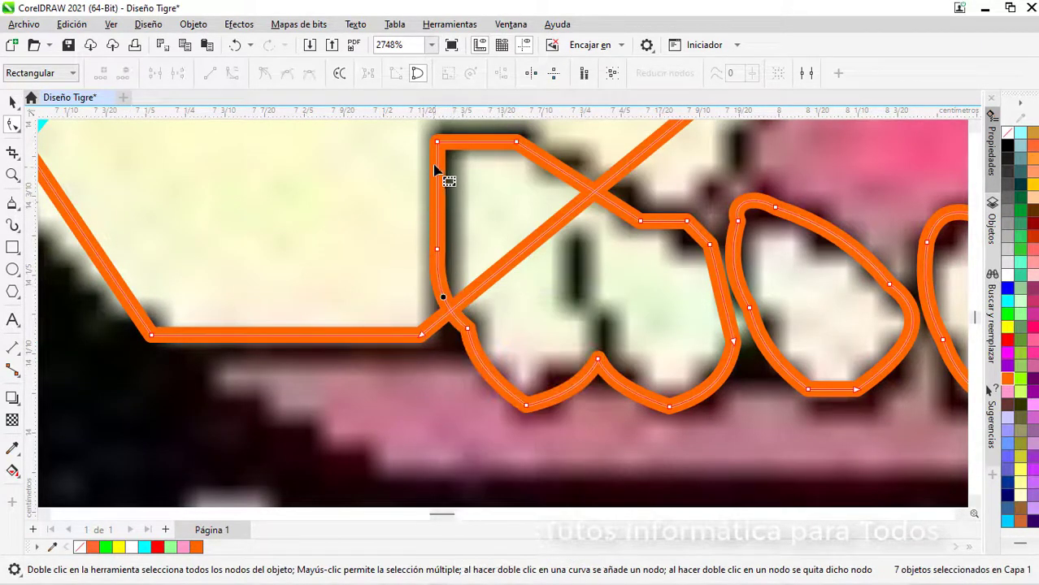
scroll(468, 302, down, 2)
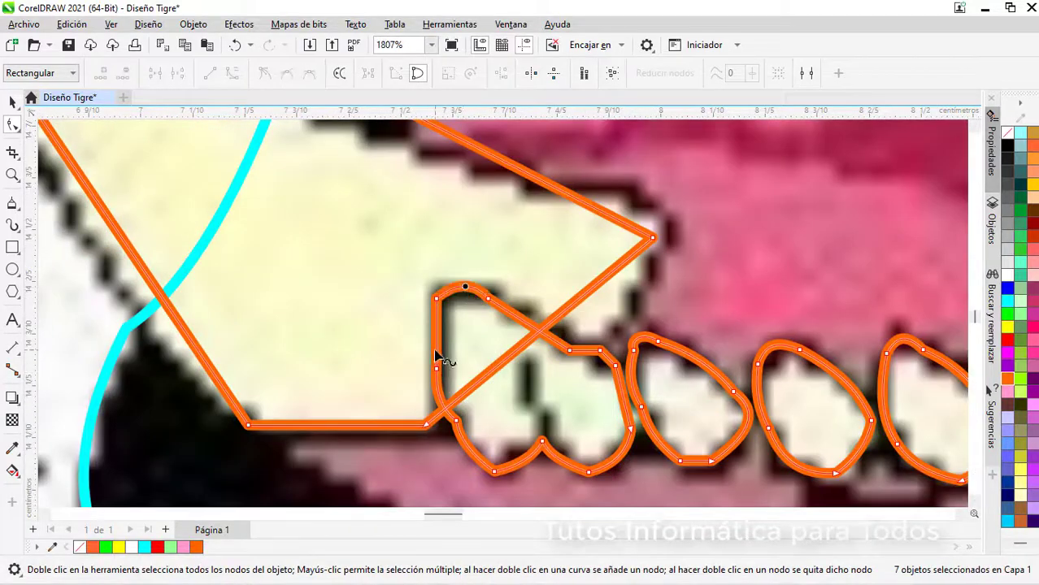
Step: Convert the left lower fang's lower right edge to a curve and bend it to the drawn contour
drag(436, 355, 413, 357)
right_click(552, 301)
click(598, 126)
drag(554, 302, 582, 332)
drag(582, 332, 585, 445)
scroll(584, 407, down, 5)
scroll(492, 319, up, 4)
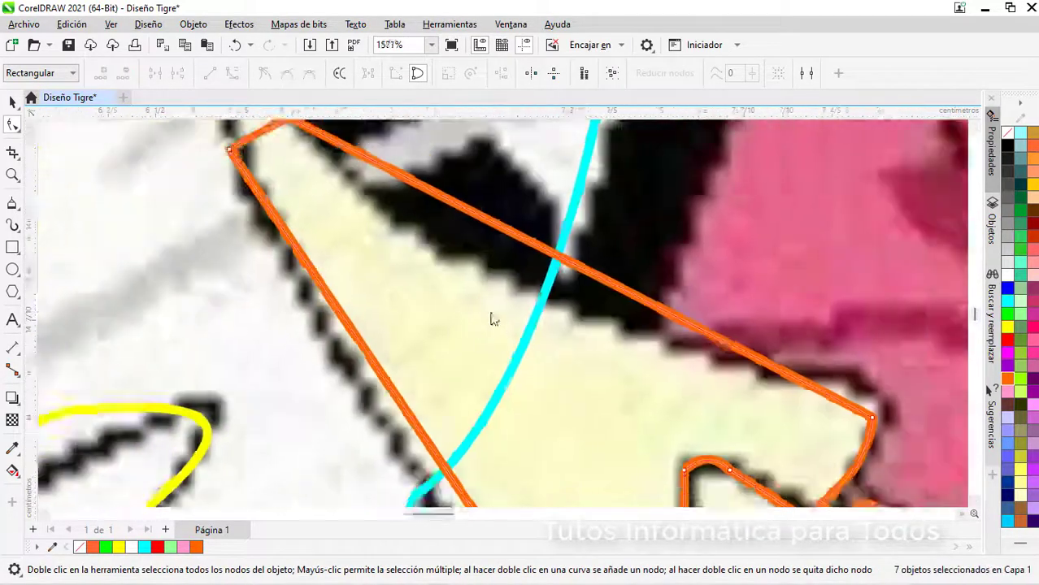
Step: Convert the left lower fang's long upper edge to a curve, bend it to the drawing and round its right end
scroll(492, 317, down, 1)
right_click(510, 253)
click(551, 360)
drag(548, 273, 521, 293)
scroll(751, 392, up, 2)
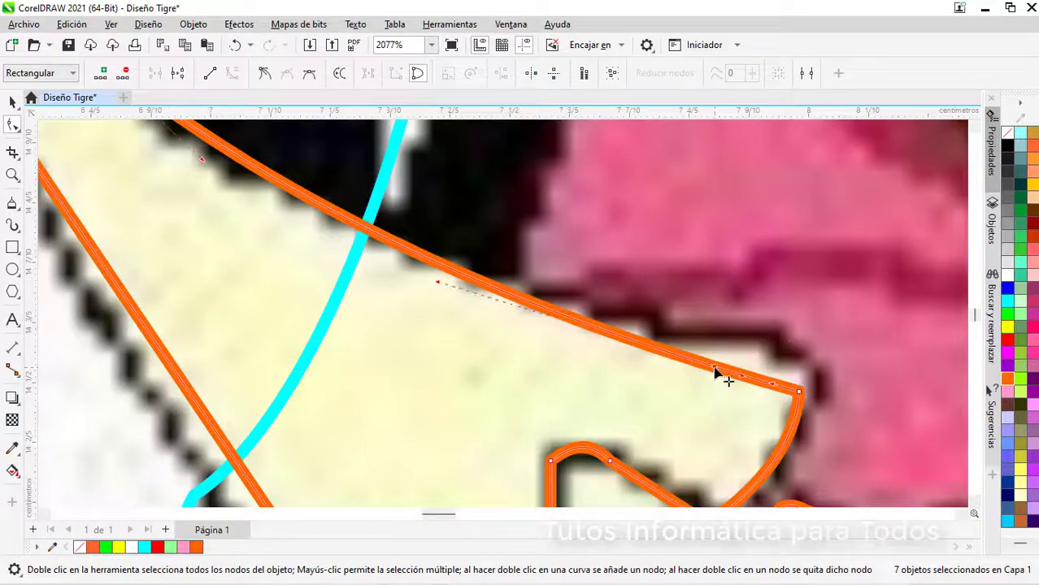
scroll(678, 421, down, 3)
Step: Curve the left lower fang's pointed tip and outer left side, and adjust the bend of its upper edge
right_click(336, 231)
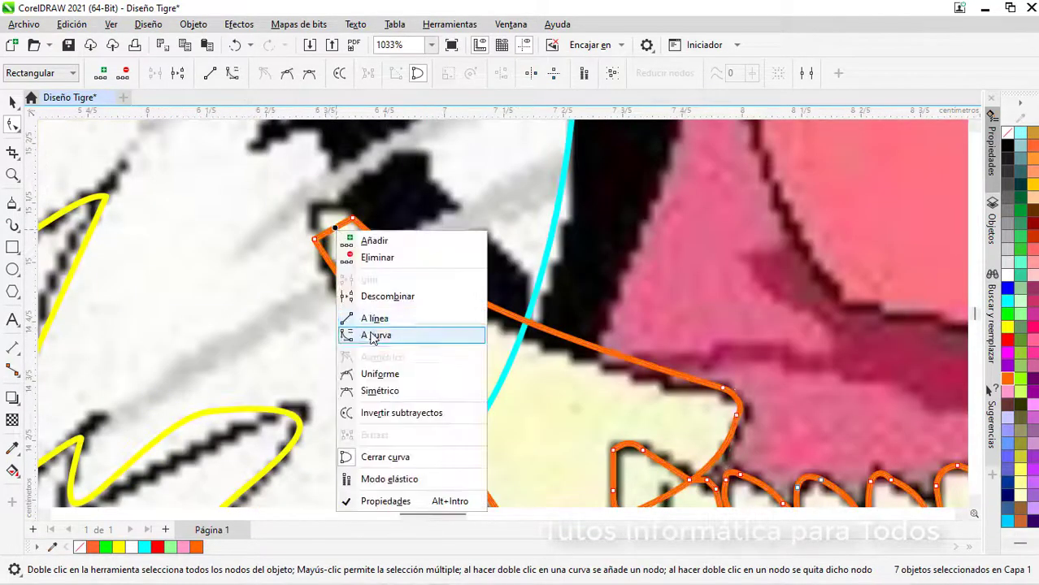
click(371, 335)
scroll(417, 348, down, 2)
scroll(441, 338, down, 2)
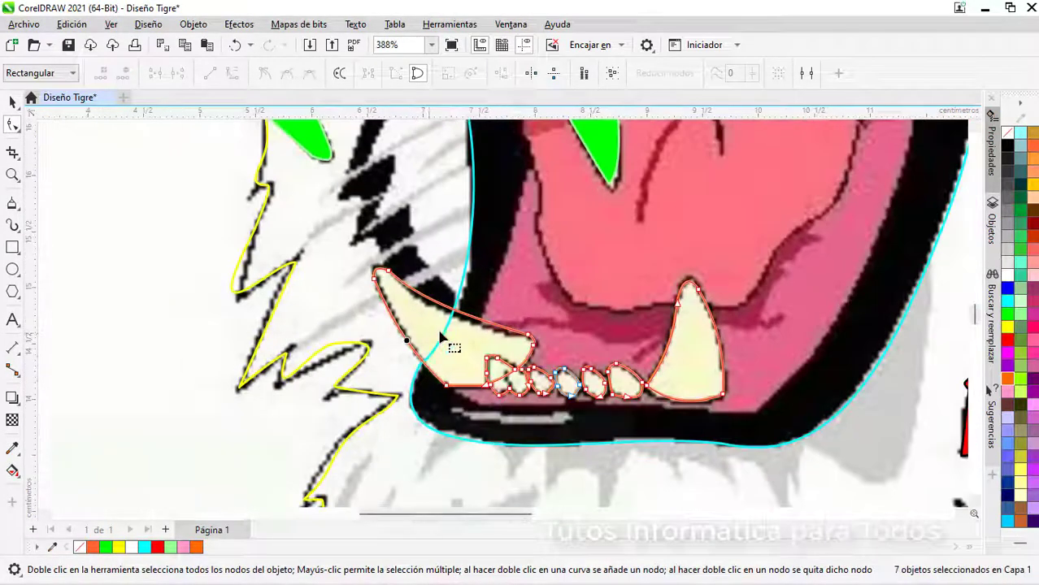
scroll(477, 336, up, 2)
mouse_move(485, 335)
mouse_down()
mouse_move(472, 310)
mouse_move(491, 340)
mouse_up()
scroll(487, 345, down, 1)
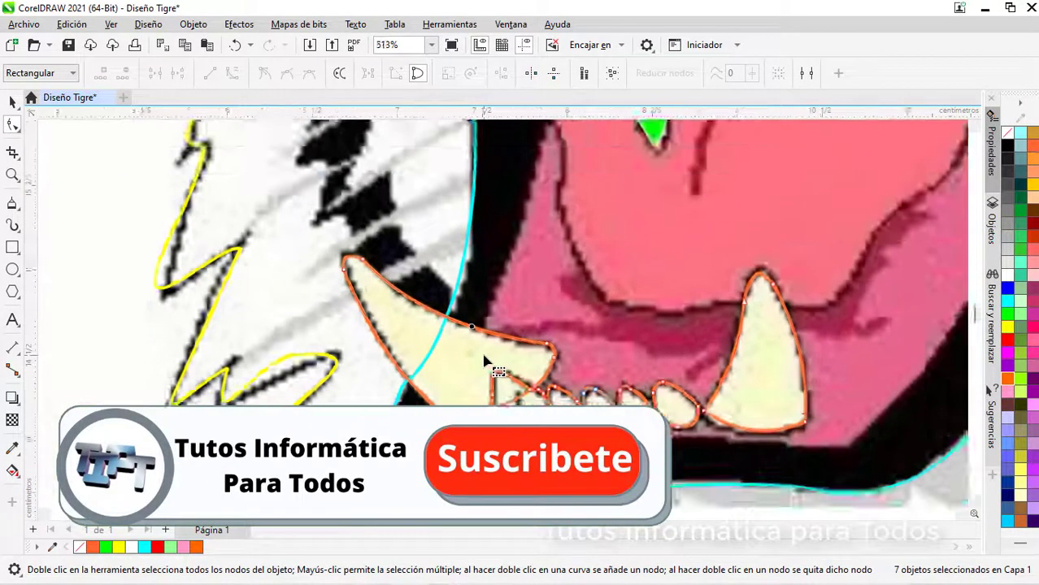
Step: Trace a closed straight-segment outline around the tongue with the Pen tool, starting and ending on the upper mouth edge
scroll(485, 362, down, 2)
click(13, 204)
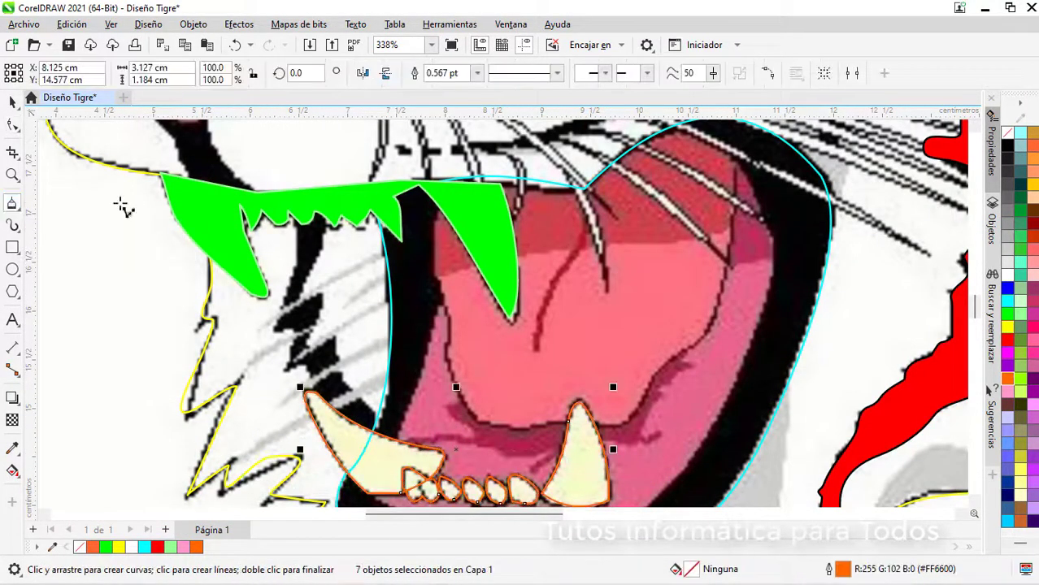
scroll(975, 305, up, 3)
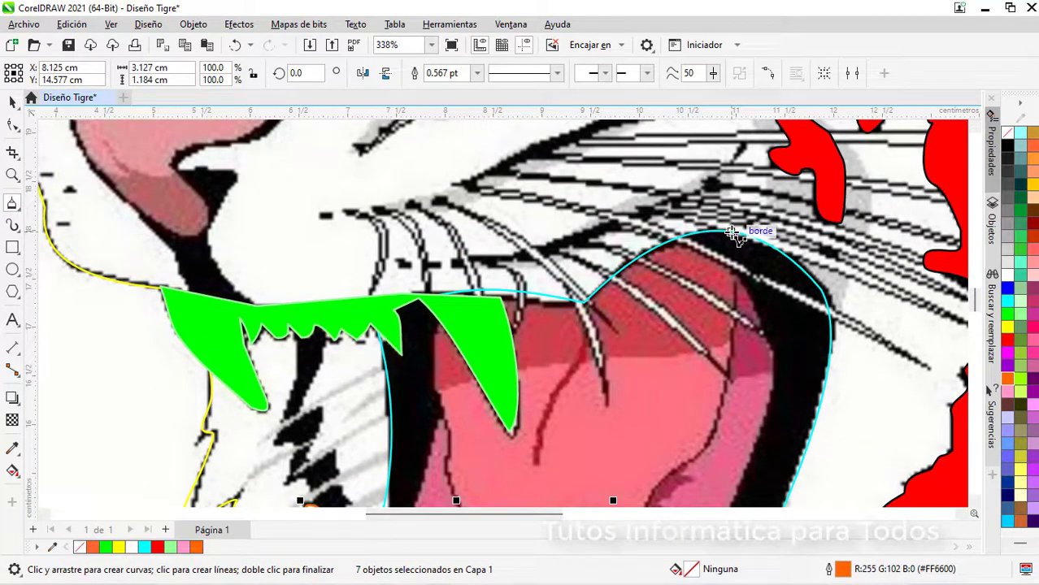
click(731, 232)
click(699, 455)
scroll(699, 456, down, 3)
click(626, 430)
click(483, 429)
click(443, 350)
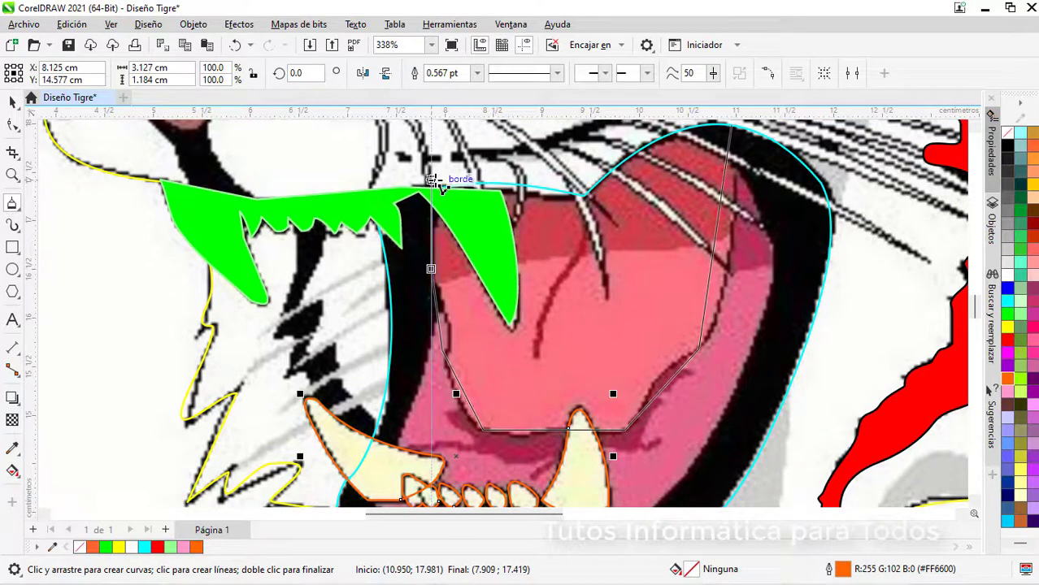
click(433, 181)
scroll(432, 180, up, 1)
click(726, 157)
key(F10)
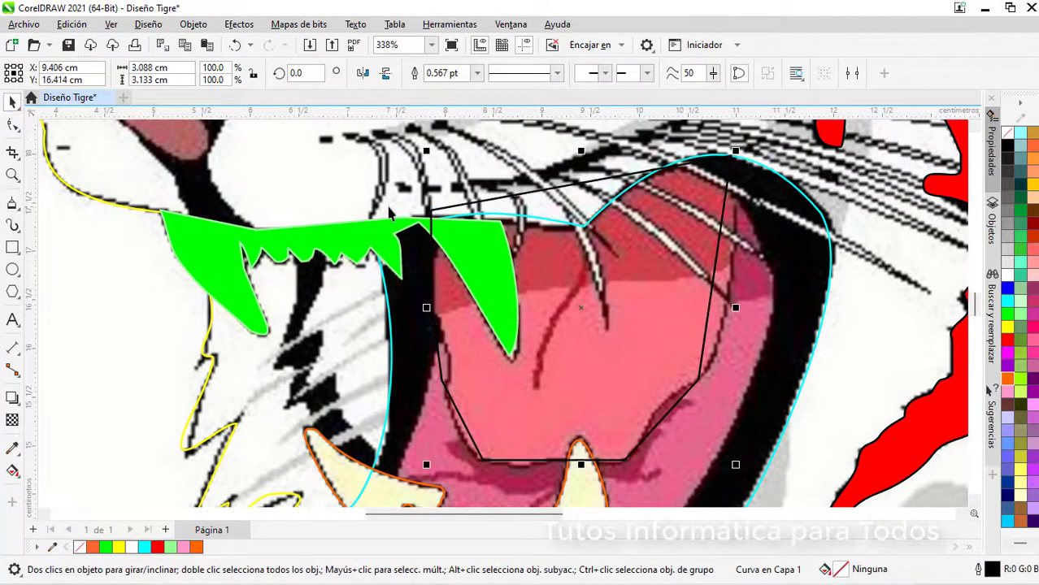
Step: Bend the top edge of the cyan mouth outline to follow the lip line along the green upper teeth
scroll(569, 171, up, 1)
scroll(543, 237, up, 1)
click(503, 235)
drag(503, 234, 493, 240)
drag(335, 239, 317, 230)
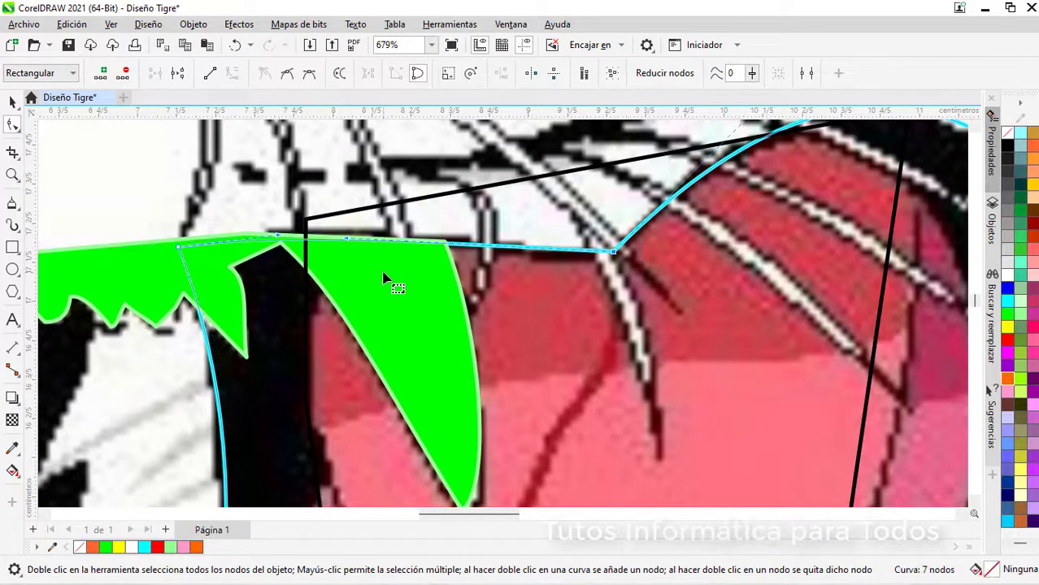
scroll(548, 209, down, 1)
scroll(719, 318, up, 2)
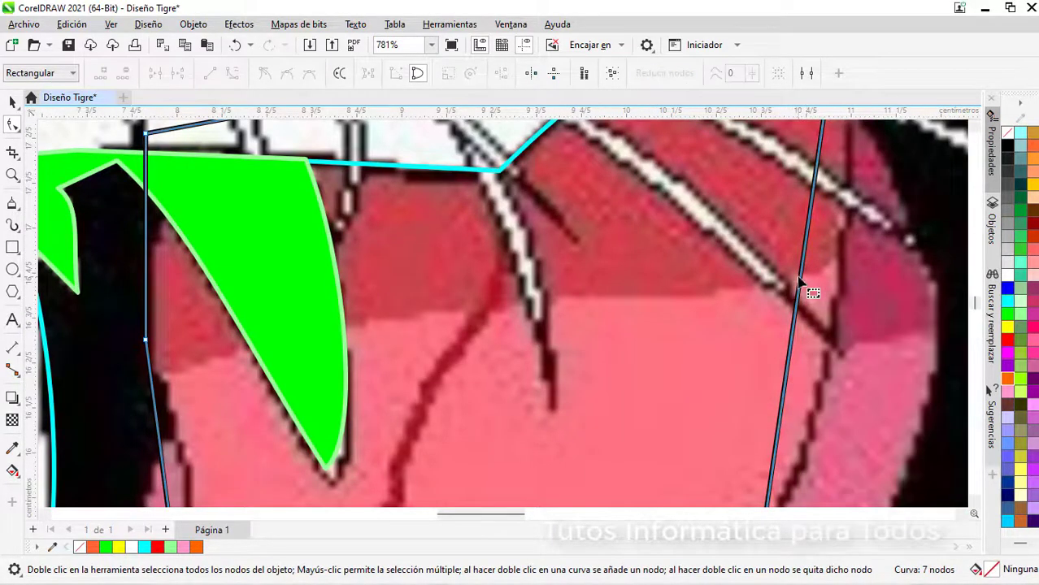
Step: Curve the tongue outline's right side and lower right slope, smoothing the node between them to follow the drawing
scroll(801, 284, down, 2)
scroll(801, 223, up, 2)
drag(754, 281, 727, 266)
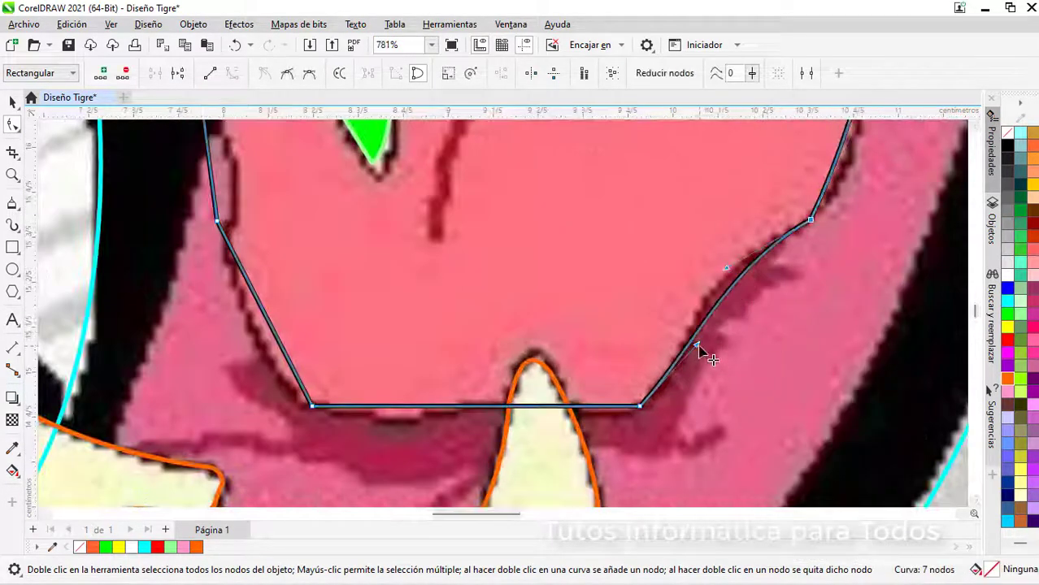
drag(696, 345, 695, 335)
click(810, 218)
scroll(839, 212, down, 2)
scroll(862, 175, up, 1)
drag(884, 235, 885, 323)
scroll(741, 447, up, 3)
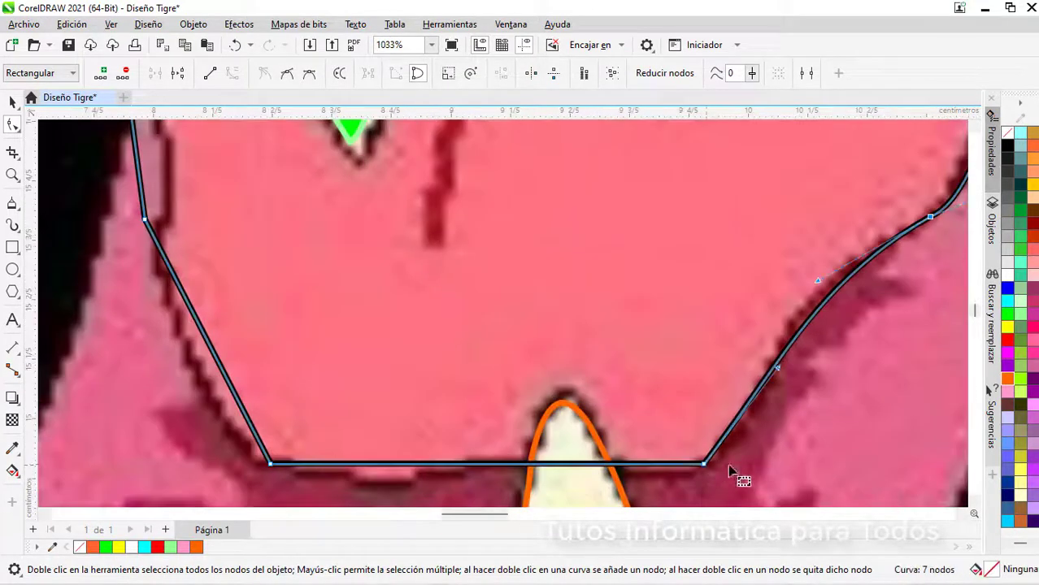
Step: Convert the tongue outline's bottom and lower left edges to curves and bend them to the drawing
right_click(612, 464)
right_click(549, 464)
click(593, 290)
scroll(507, 434, down, 1)
drag(437, 457, 424, 482)
drag(546, 456, 531, 449)
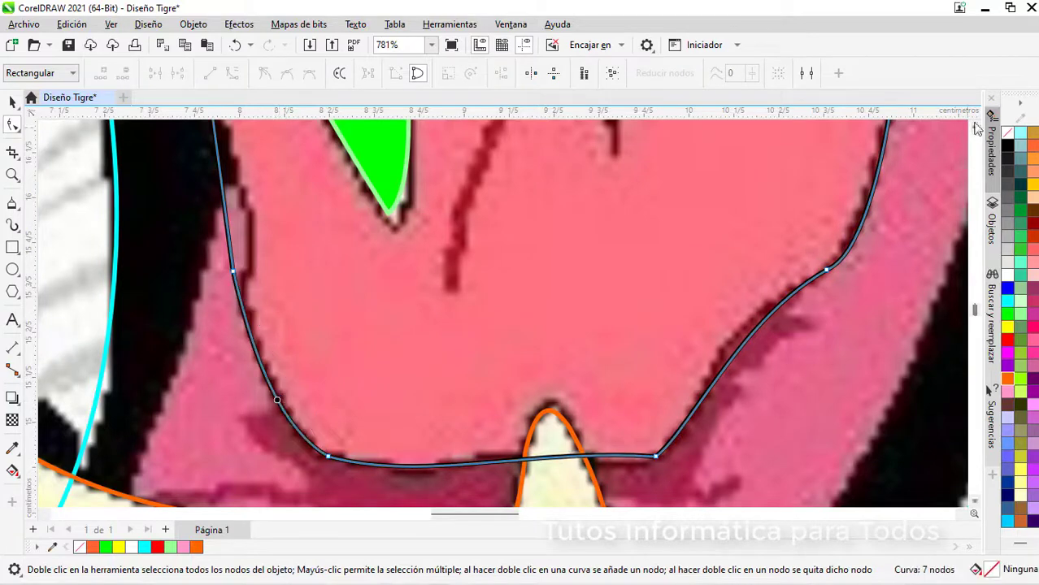
Step: Curve the tongue outline's upper left edges to the drawing and move its upper left corner onto the lip line
scroll(278, 383, up, 2)
right_click(222, 343)
click(265, 220)
scroll(301, 439, down, 3)
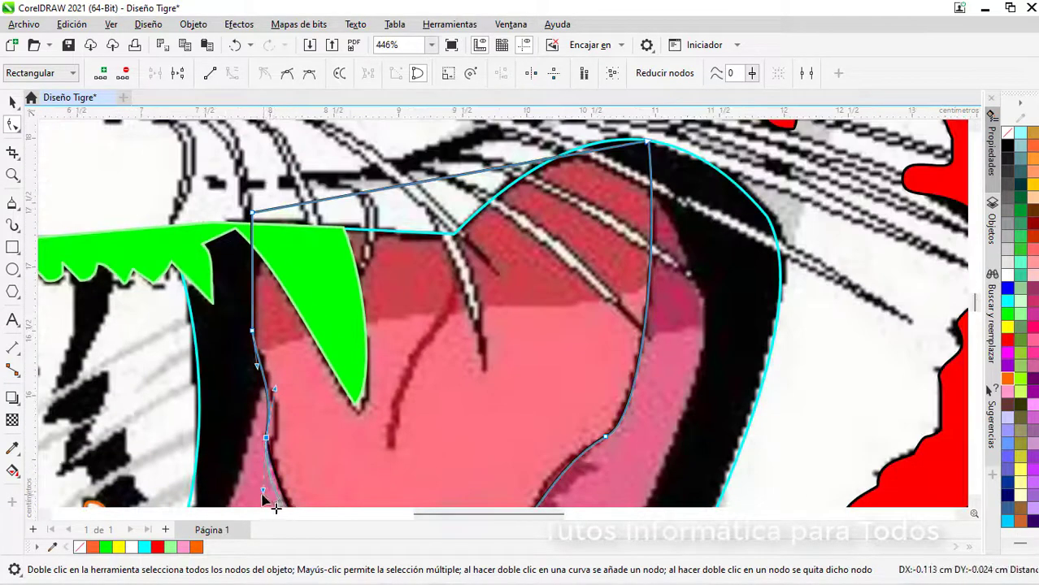
scroll(248, 228, up, 3)
right_click(246, 225)
click(286, 335)
scroll(285, 334, up, 2)
drag(248, 267, 293, 288)
drag(276, 383, 265, 385)
scroll(251, 413, down, 4)
Step: Add a node to the tongue outline's top edge, place it at the mouth notch and curve the segment to its right
scroll(435, 339, up, 2)
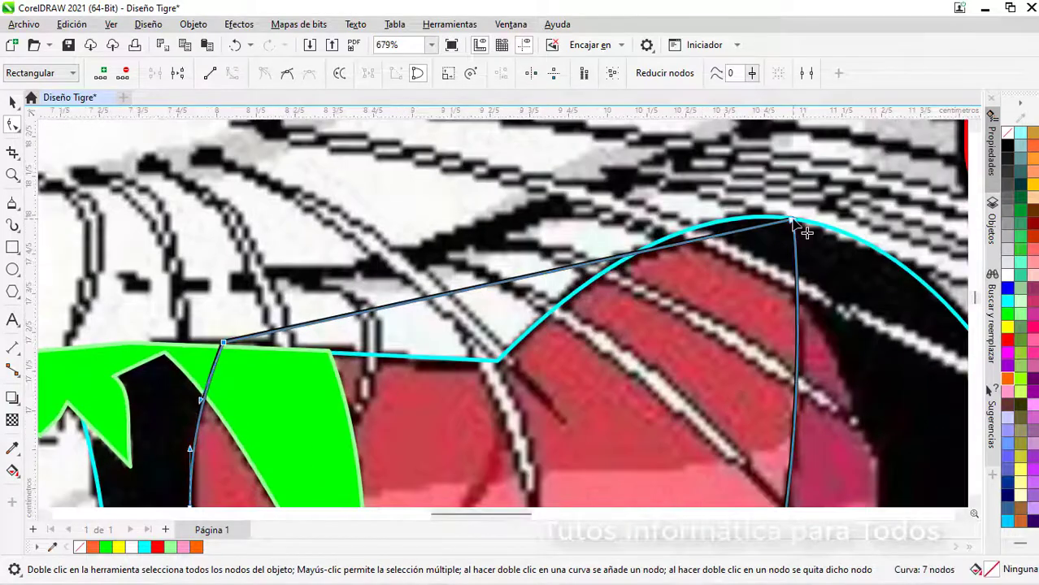
double_click(480, 287)
drag(480, 287, 498, 361)
right_click(696, 265)
click(736, 374)
mouse_move(657, 286)
mouse_down()
mouse_move(627, 257)
mouse_move(641, 274)
mouse_up()
scroll(340, 368, down, 4)
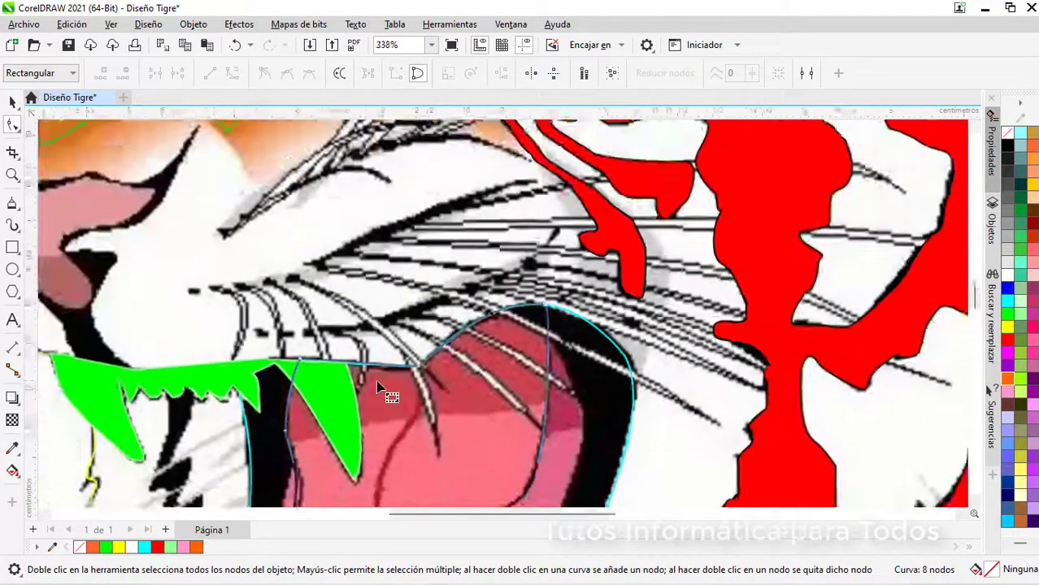
Step: Trace a closed straight-segment outline around the pink inner mouth, enclosing the lower gum area, and leave it unfilled
scroll(974, 297, down, 4)
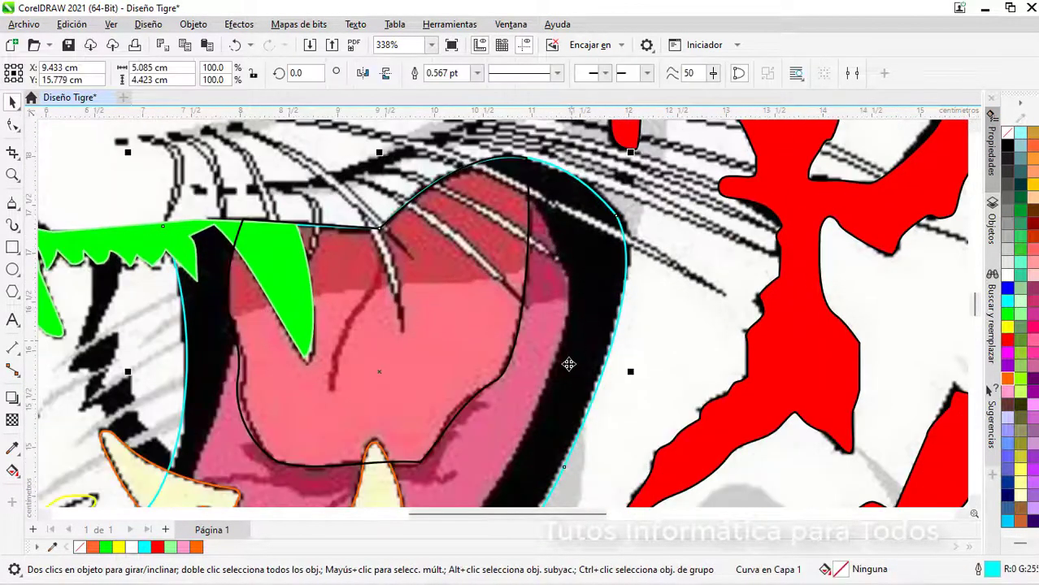
scroll(540, 419, down, 1)
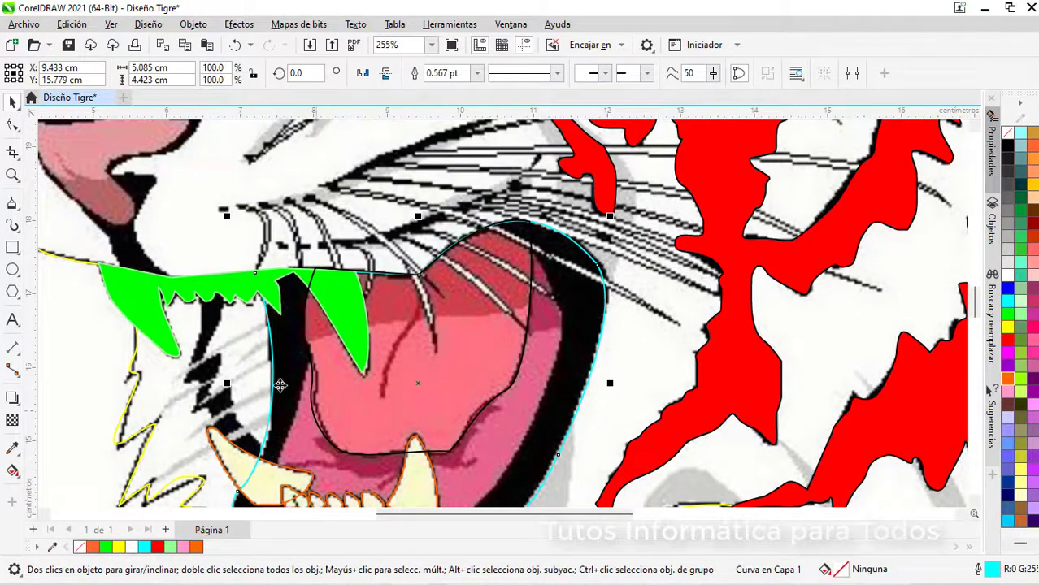
click(13, 204)
scroll(506, 266, up, 2)
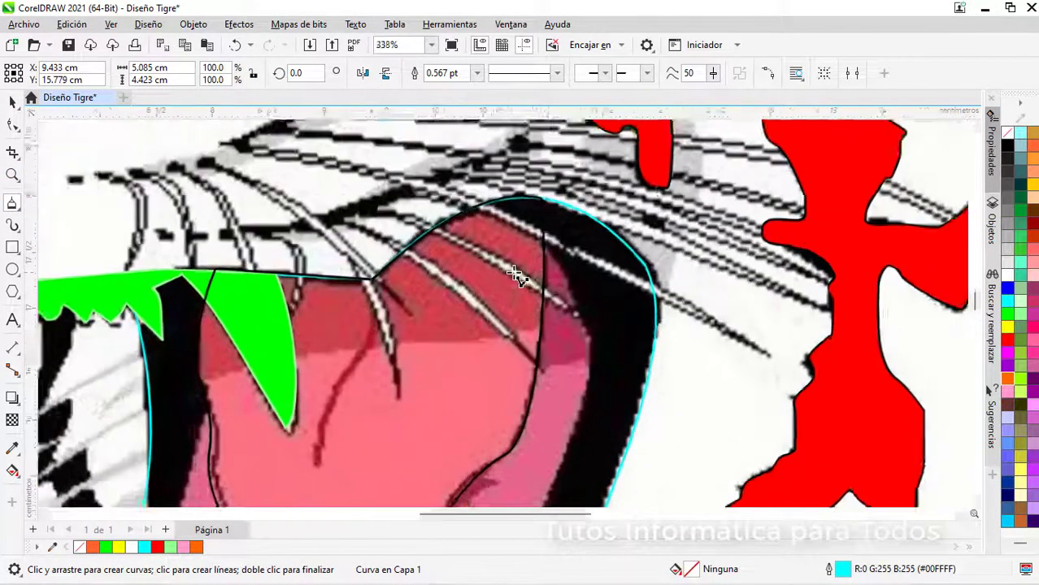
click(548, 237)
drag(465, 458, 418, 424)
click(418, 424)
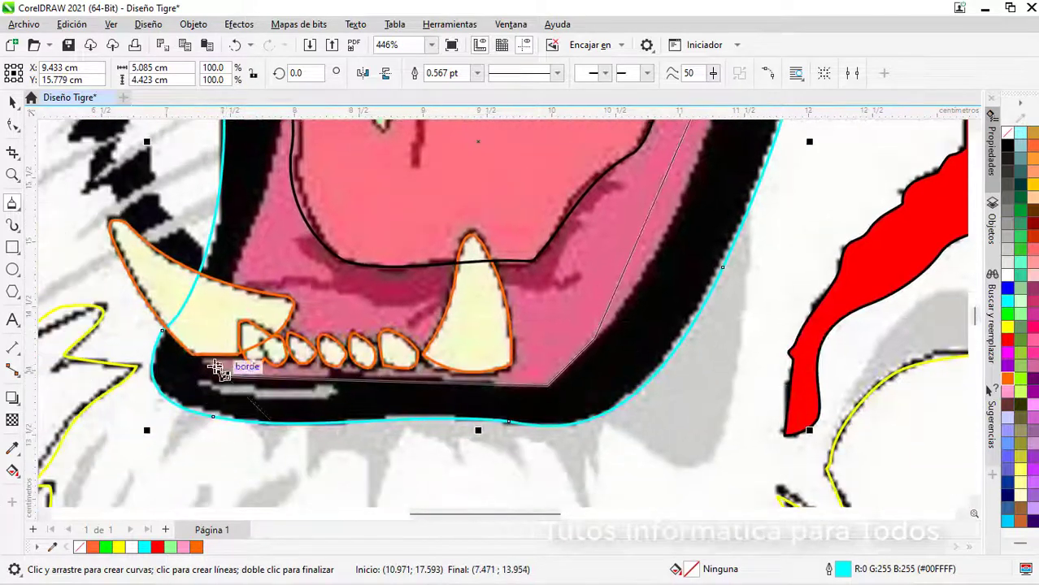
click(221, 372)
click(238, 256)
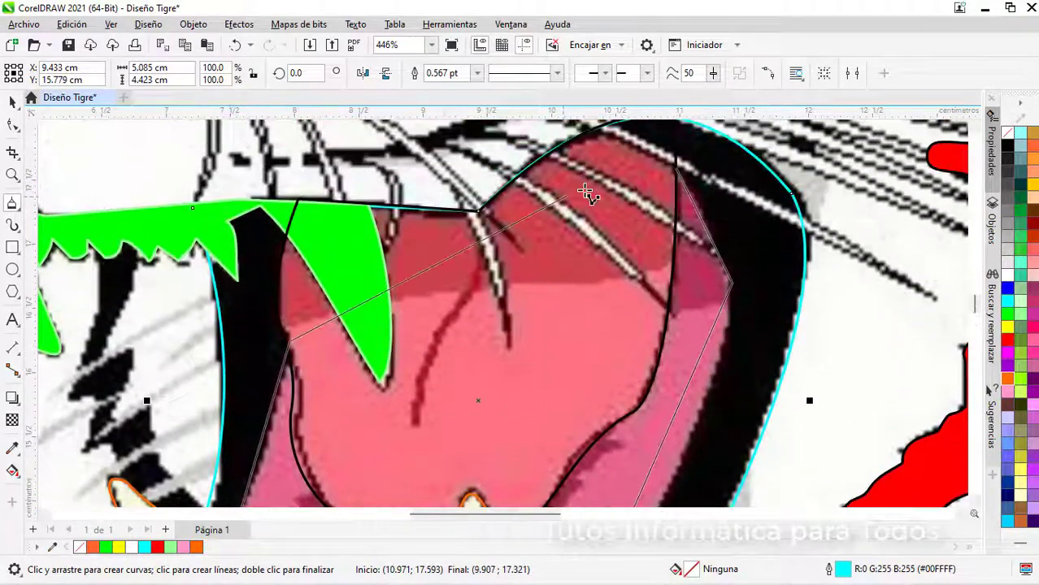
click(674, 166)
click(1008, 328)
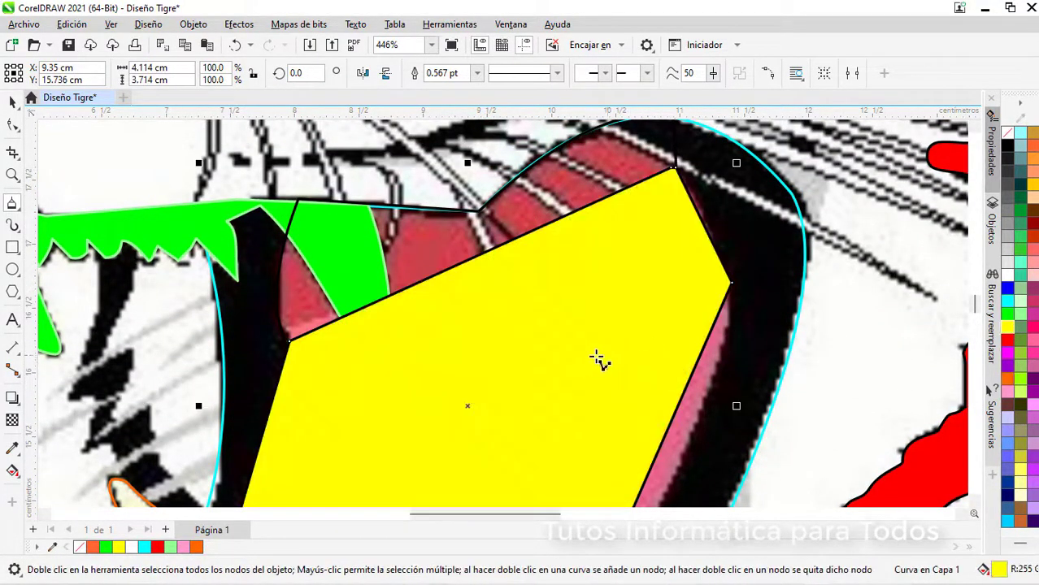
key(ctrl+z)
Step: Curve the inner mouth outline's upper right edge and long right side to follow the black border
click(12, 125)
scroll(721, 212, up, 1)
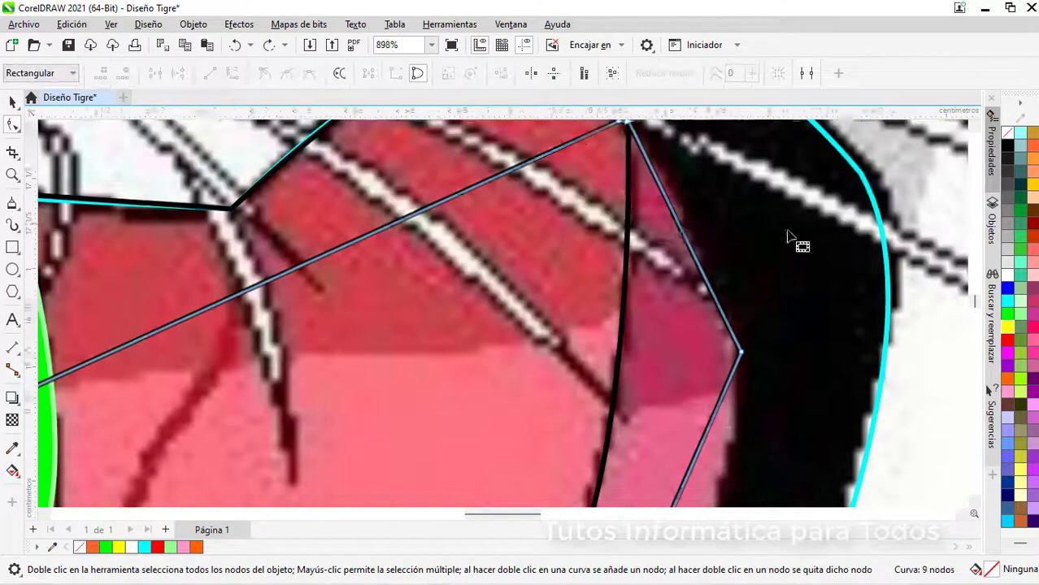
click(738, 351)
drag(665, 199, 681, 192)
scroll(704, 281, down, 2)
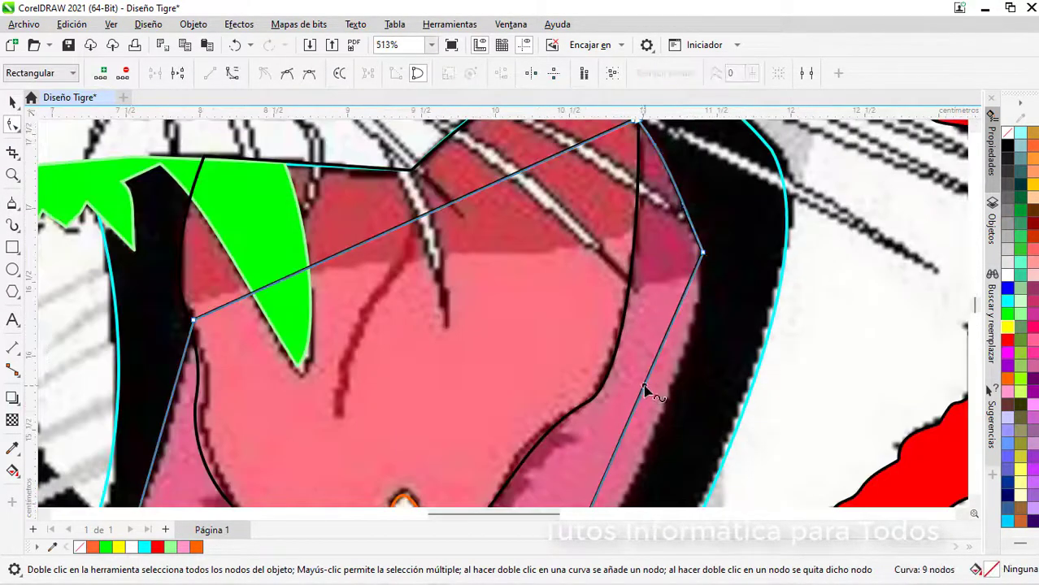
drag(633, 413, 649, 437)
scroll(653, 342, down, 2)
scroll(549, 436, up, 2)
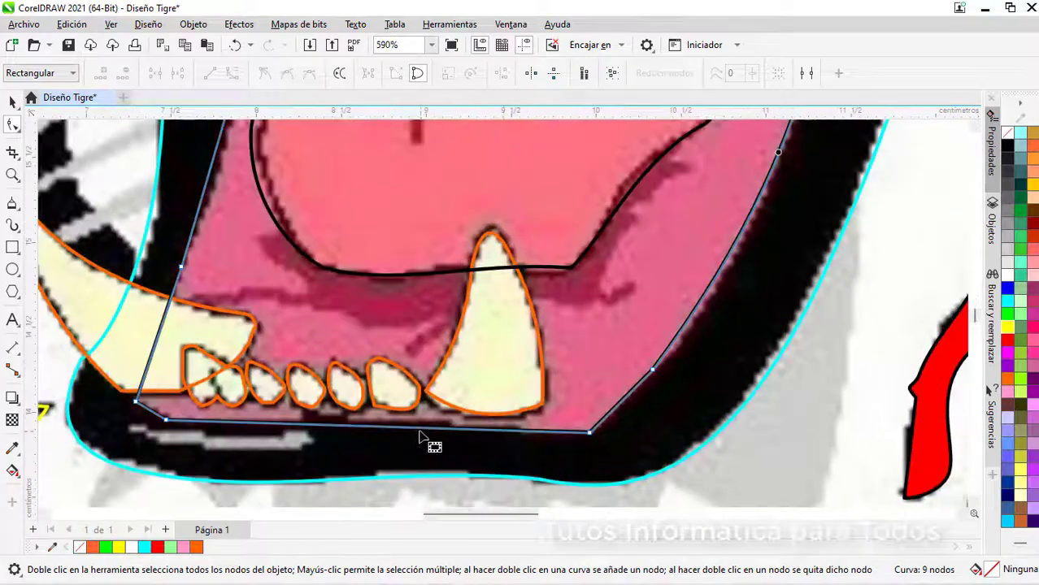
Step: Convert the inner mouth outline's bottom and left edges to curves, adjusting their bends and the lower corner nodes to the drawing
right_click(408, 427)
click(457, 291)
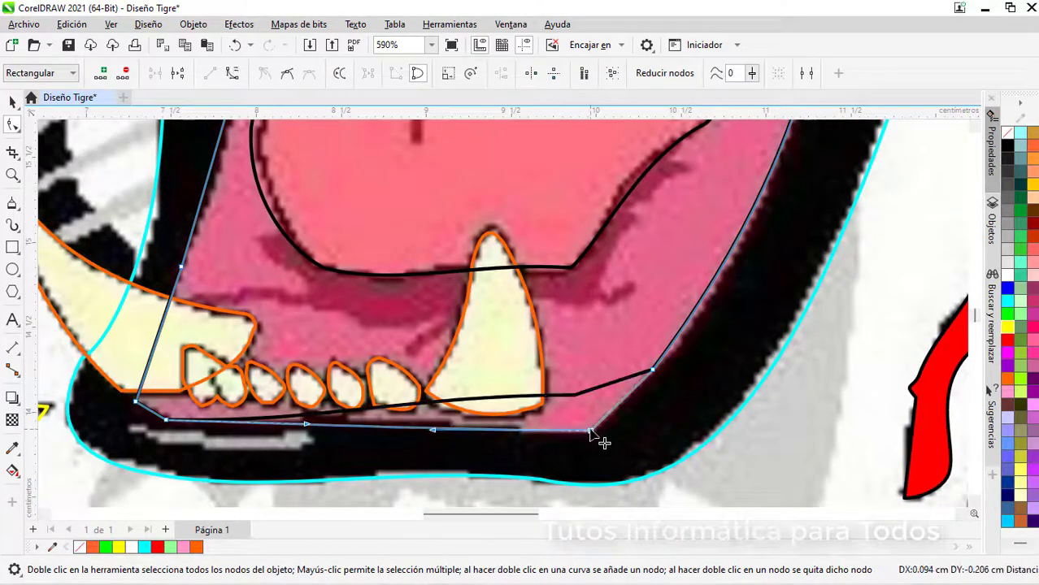
drag(166, 421, 172, 420)
right_click(199, 195)
click(241, 300)
drag(198, 206, 202, 207)
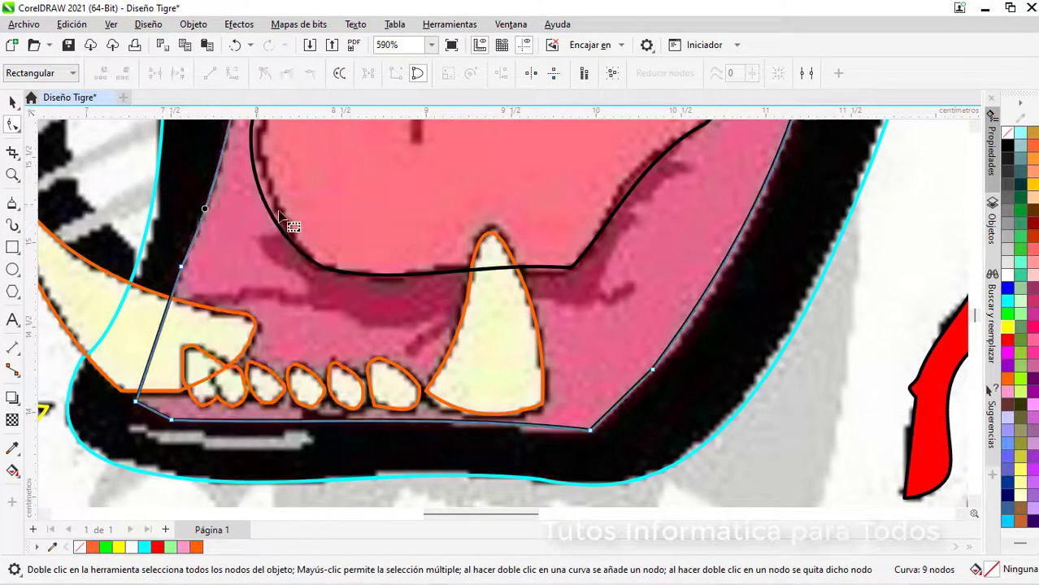
Step: Trace a closed straight-segment outline around the white patch surrounding the right eye with the Pen tool
scroll(288, 228, down, 4)
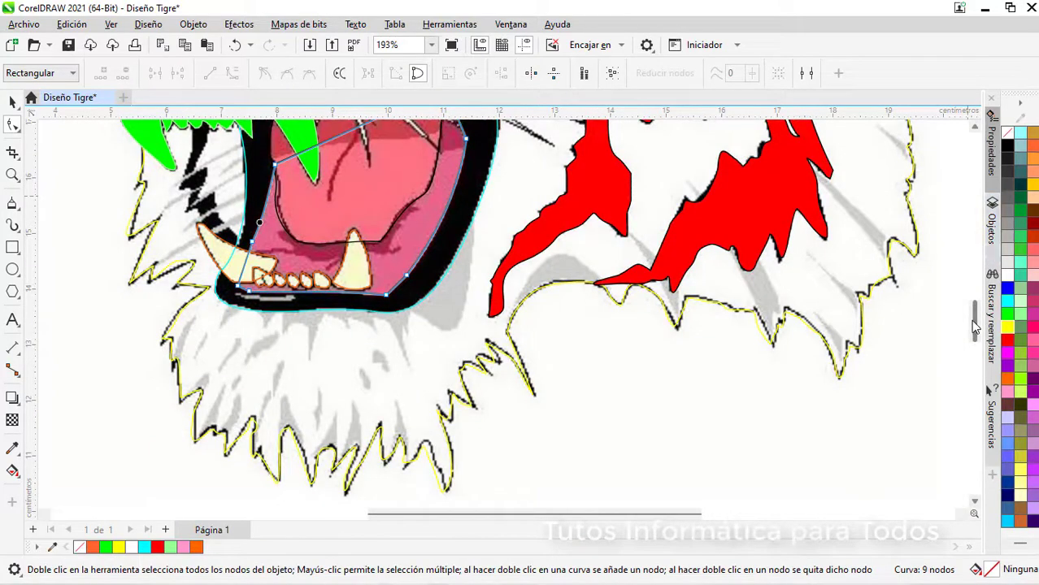
drag(974, 322, 968, 273)
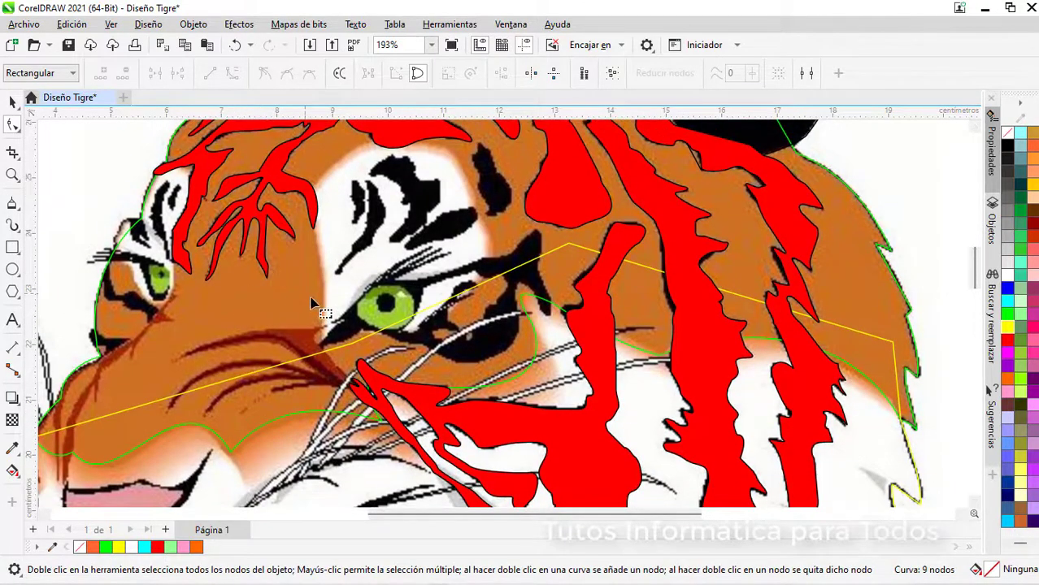
scroll(342, 179, up, 2)
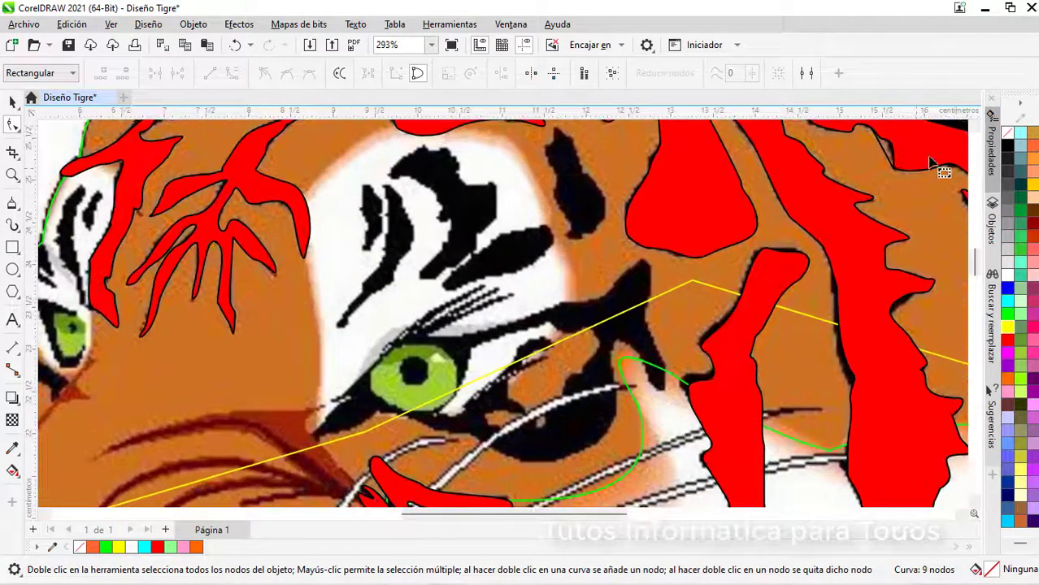
click(975, 127)
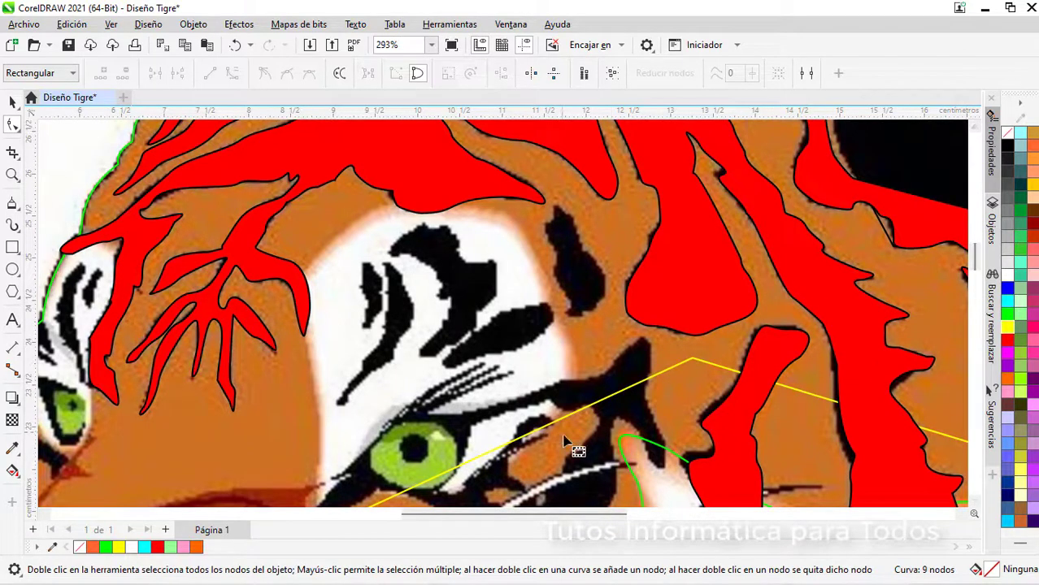
drag(974, 278, 974, 281)
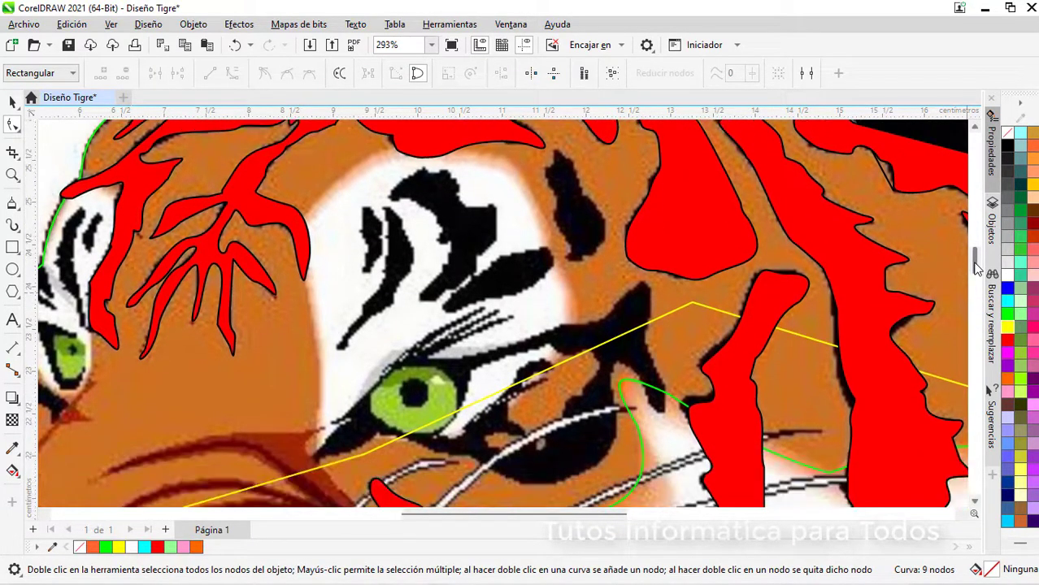
click(12, 205)
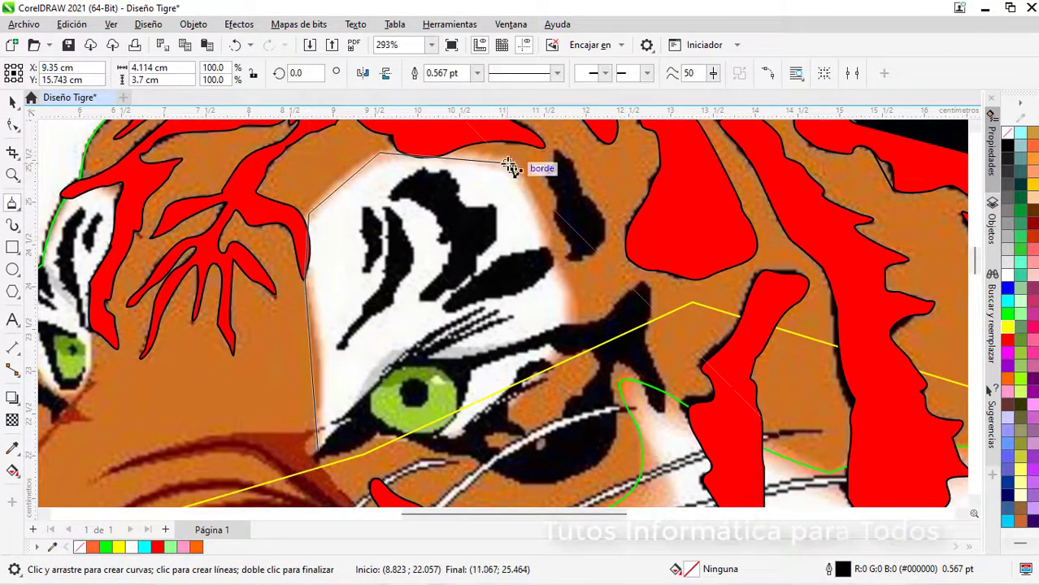
click(318, 459)
click(11, 125)
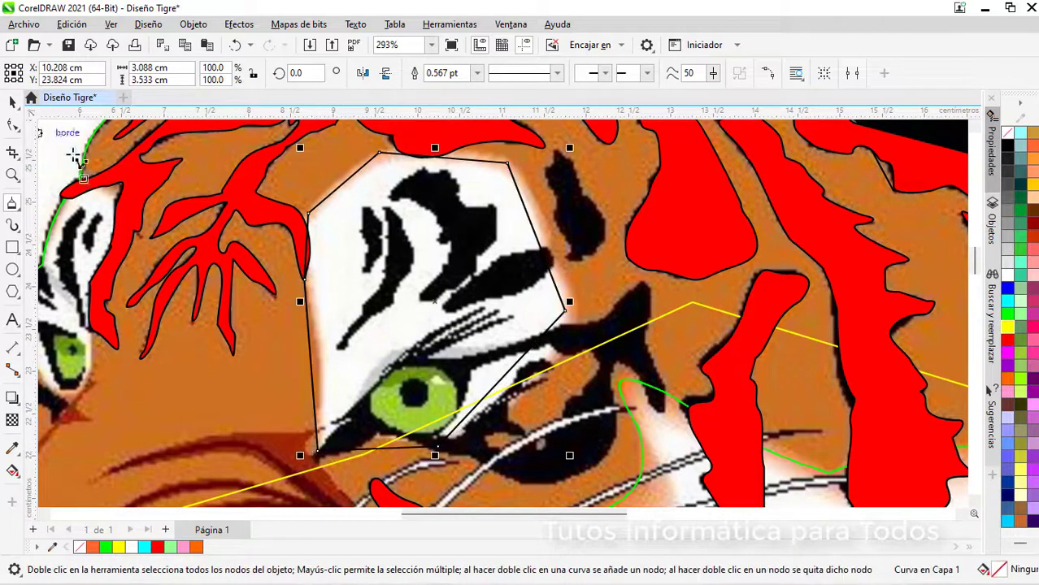
Step: Curve the right side of the white patch outline around the right eye and round its upper right corner to the drawing
scroll(368, 384, up, 1)
drag(697, 319, 725, 332)
scroll(842, 374, up, 3)
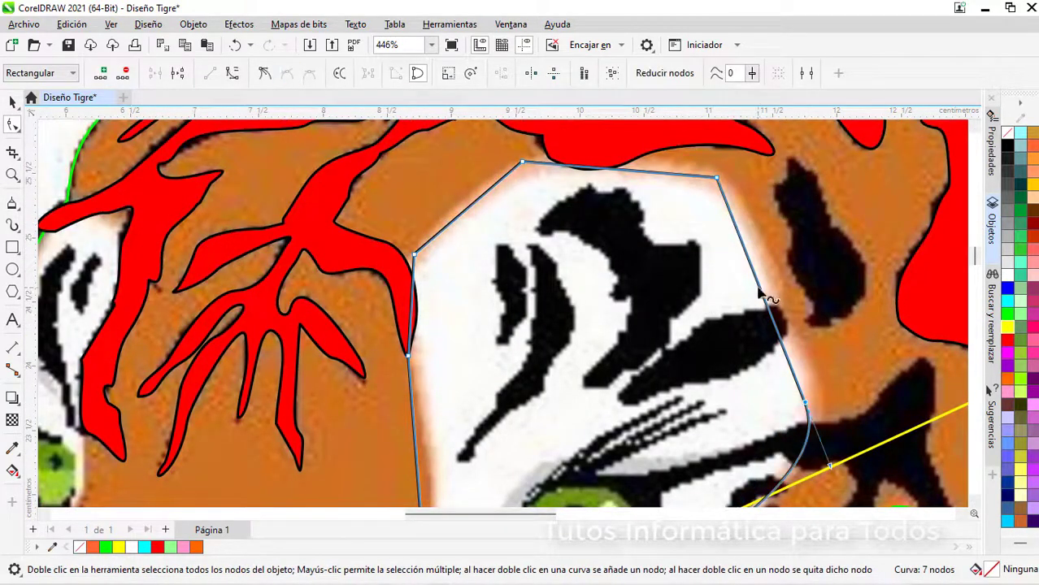
mouse_move(763, 295)
mouse_down()
mouse_move(779, 315)
mouse_move(781, 305)
mouse_up()
drag(718, 177, 715, 190)
drag(653, 181, 657, 170)
drag(796, 219, 775, 220)
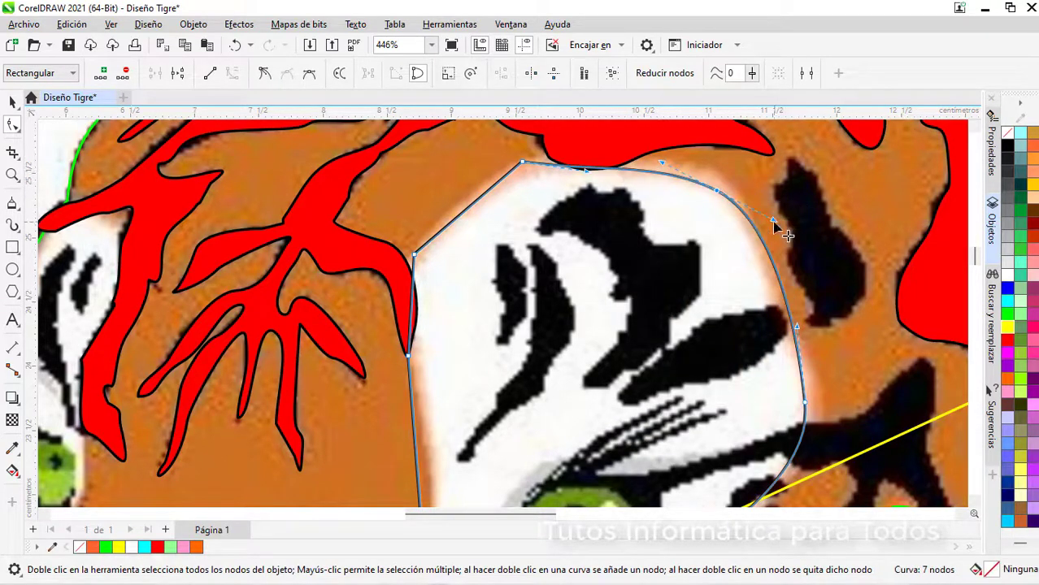
Step: Reposition the eye patch outline's upper left nodes and curve its top and upper left edges along the white area
drag(523, 161, 529, 180)
drag(594, 189, 597, 170)
click(482, 213)
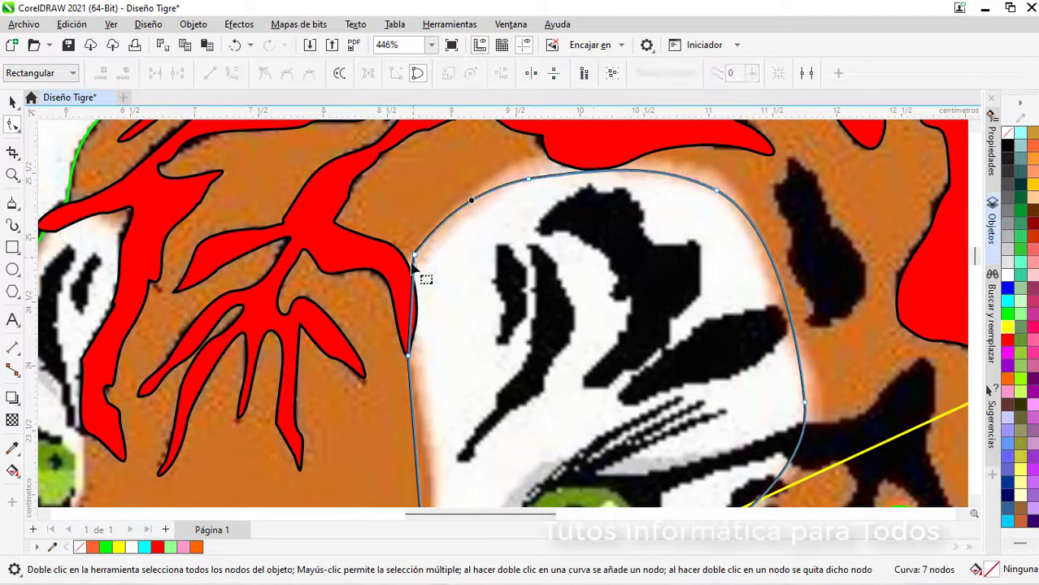
scroll(437, 362, down, 1)
drag(414, 256, 420, 263)
Step: Delete the surplus node on the eye patch outline's left side and curve that edge to follow the white border
scroll(432, 439, up, 1)
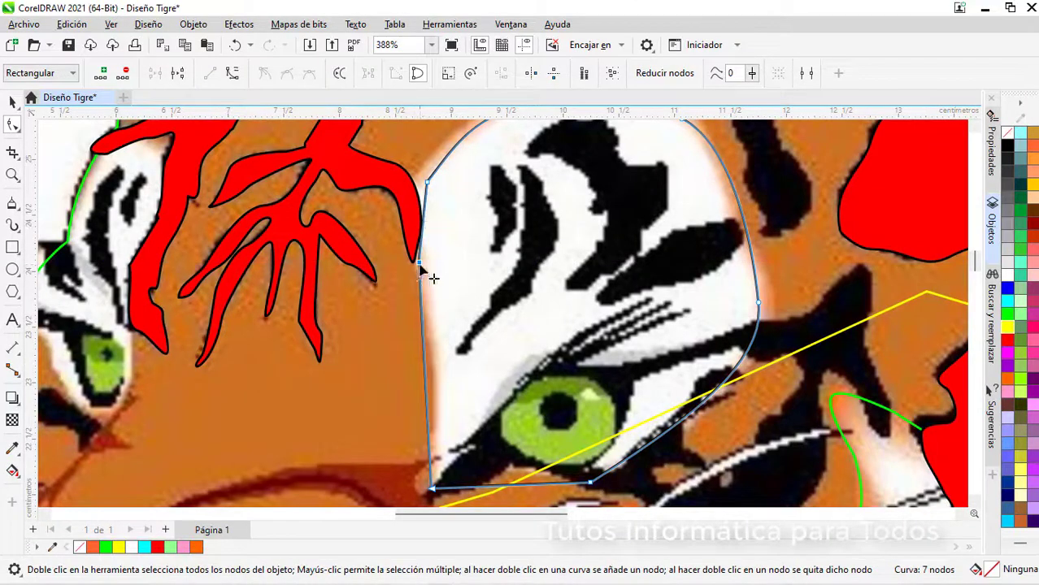
key(Delete)
click(432, 155)
right_click(431, 239)
click(452, 341)
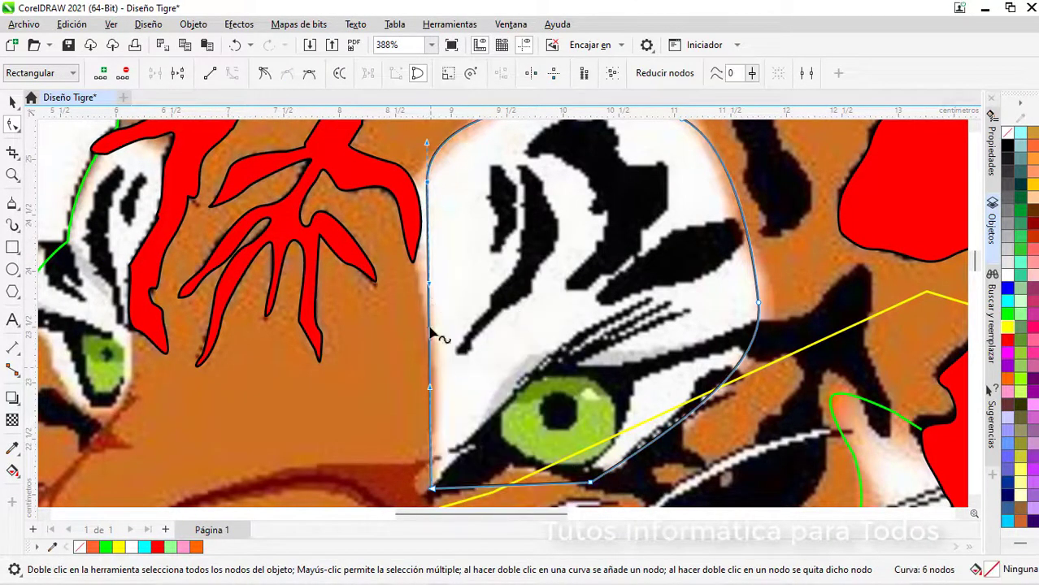
drag(431, 333, 421, 309)
scroll(436, 485, up, 2)
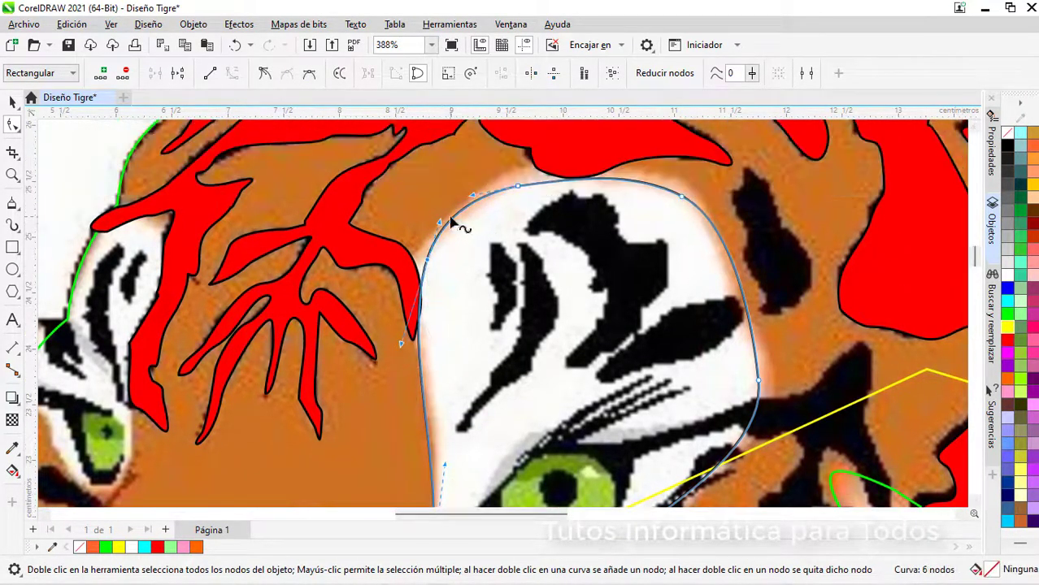
drag(428, 262, 437, 249)
drag(411, 334, 400, 320)
Step: Trace a closed outline with the Pen tool around the black marking surrounding the right eye, including its lashes and pointed outer corner
scroll(435, 351, down, 3)
scroll(460, 385, down, 1)
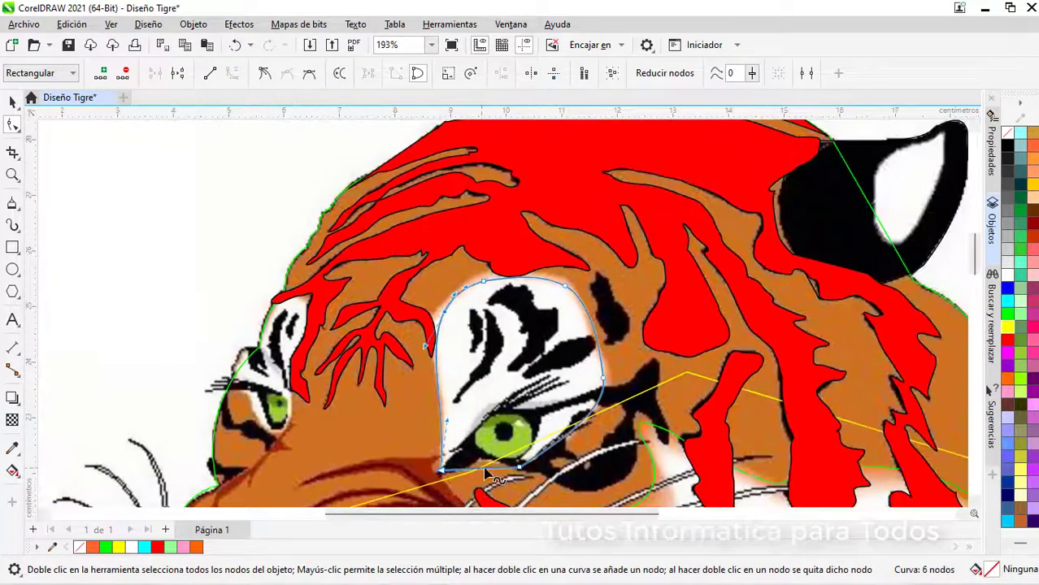
scroll(553, 452, up, 2)
scroll(476, 459, up, 4)
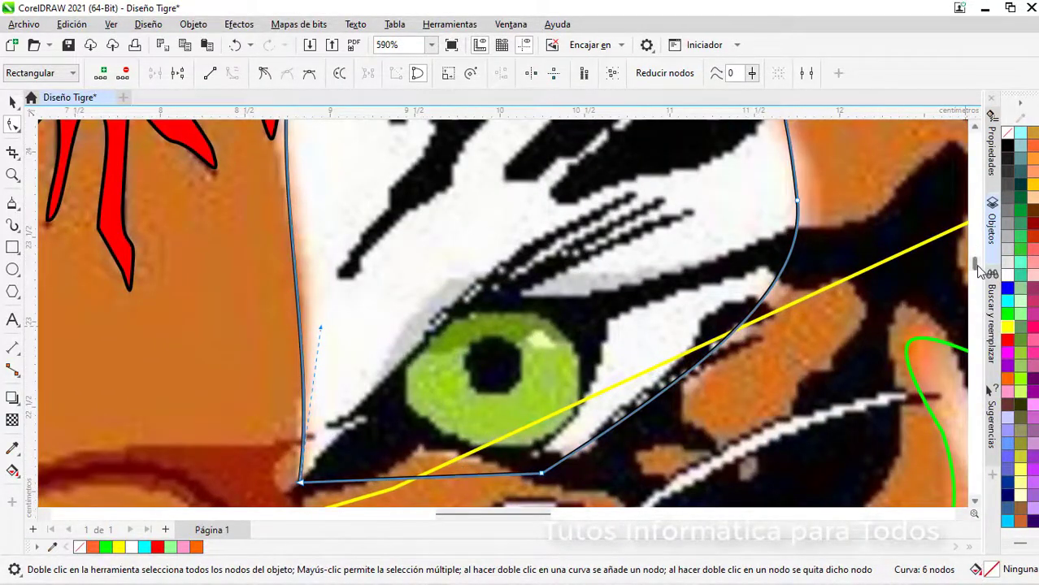
drag(977, 264, 975, 267)
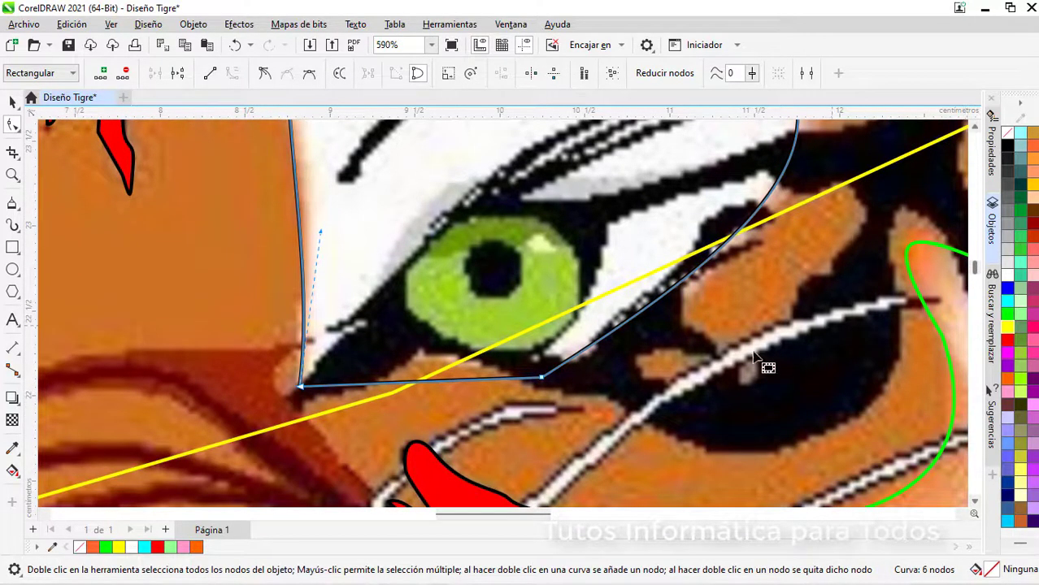
scroll(365, 461, down, 2)
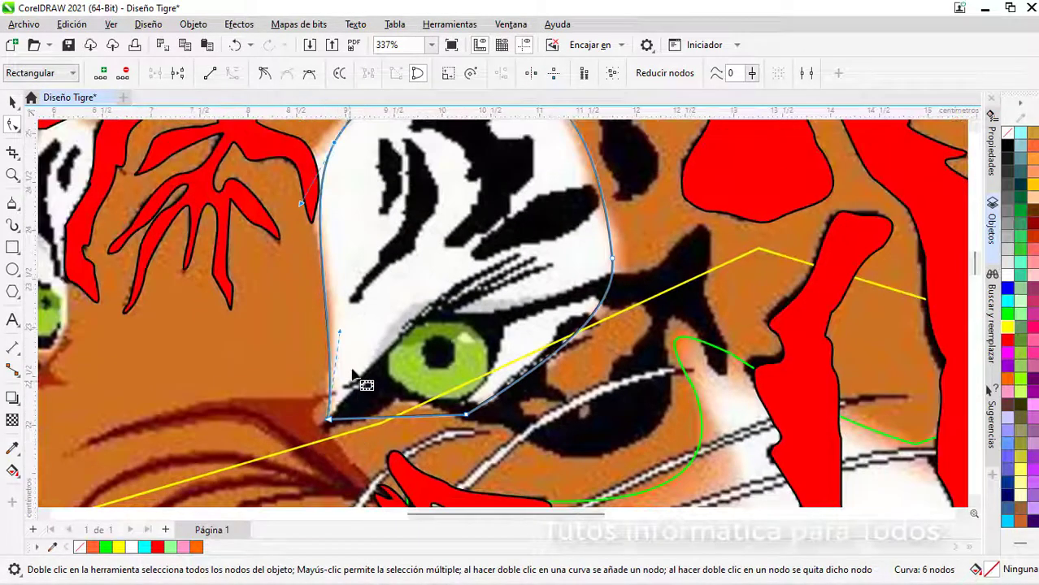
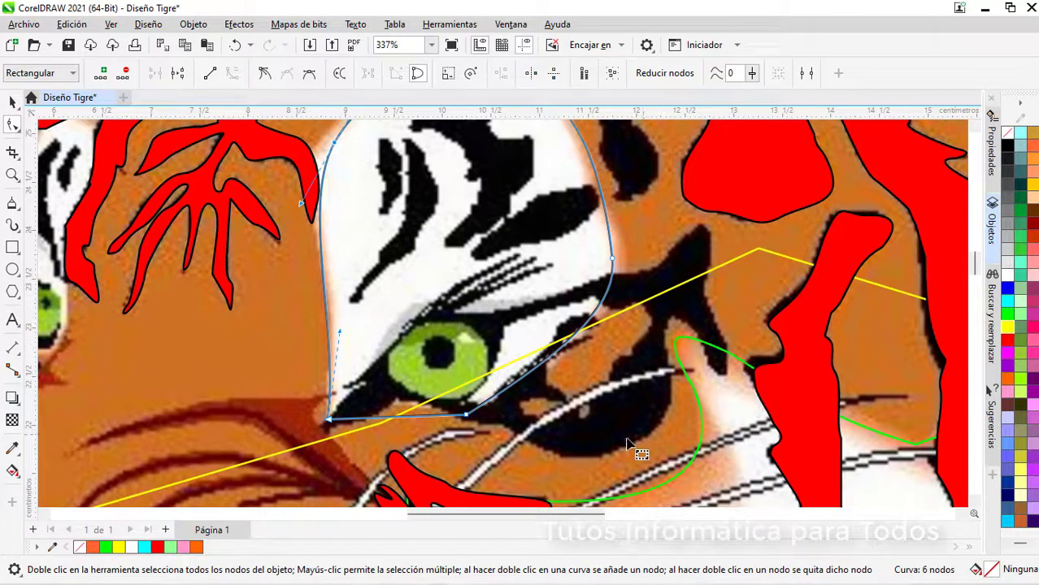
click(12, 205)
scroll(317, 371, up, 2)
mouse_move(322, 370)
mouse_down()
mouse_move(309, 372)
mouse_move(395, 285)
mouse_move(485, 212)
mouse_move(552, 179)
mouse_move(457, 232)
mouse_move(596, 193)
mouse_move(503, 234)
mouse_move(656, 225)
mouse_move(830, 144)
mouse_move(872, 336)
mouse_move(777, 307)
mouse_move(655, 476)
mouse_move(469, 436)
mouse_move(319, 427)
mouse_move(254, 437)
mouse_up()
key(F10)
scroll(476, 181, up, 3)
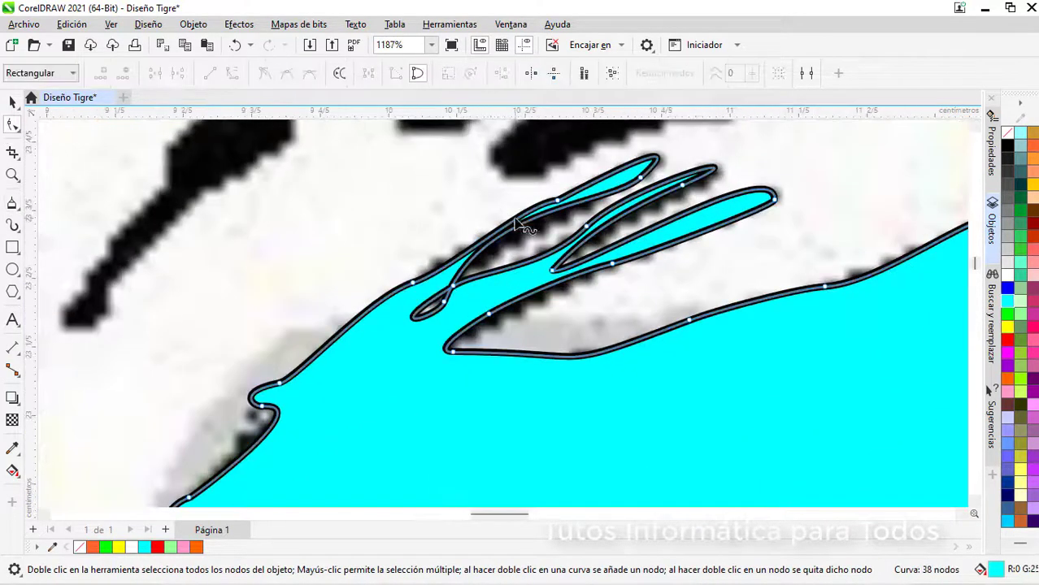
Step: Adjust the bend beside the upper lashes on the black eye marking and remove the shape's fill
drag(514, 220, 486, 258)
scroll(497, 334, down, 4)
right_click(1006, 132)
click(1007, 132)
scroll(587, 462, up, 2)
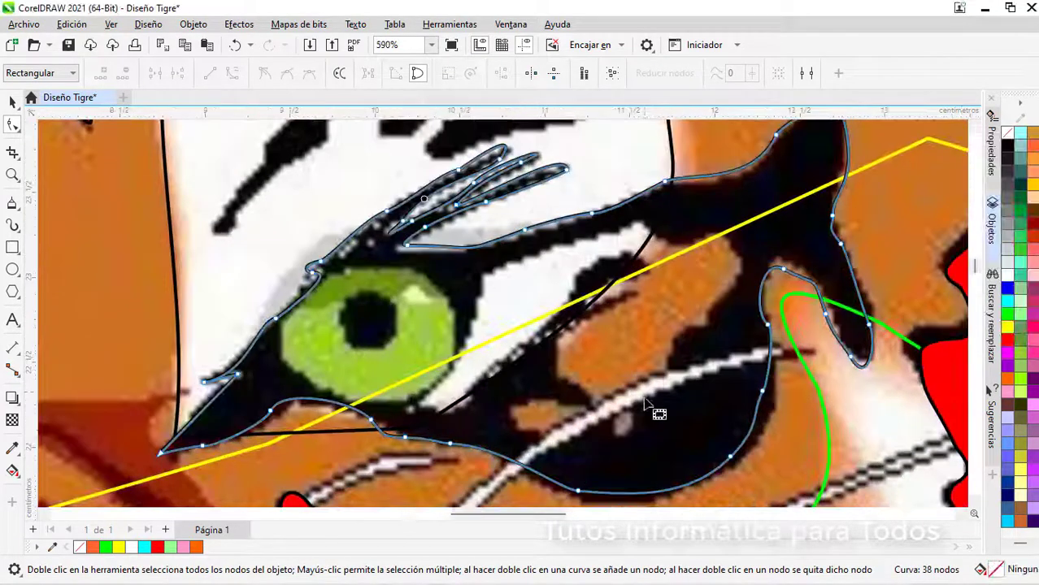
Step: Trace a closed outline around the white and orange areas inside the right eye's black marking and colour its outline pale pink
key(F5)
mouse_move(416, 407)
mouse_down()
mouse_move(497, 274)
mouse_move(719, 238)
mouse_move(738, 263)
mouse_move(637, 395)
mouse_move(594, 417)
mouse_move(522, 413)
mouse_move(578, 386)
mouse_move(575, 327)
mouse_move(636, 300)
mouse_move(588, 304)
mouse_move(641, 279)
mouse_move(604, 257)
mouse_move(439, 412)
mouse_move(415, 407)
mouse_up()
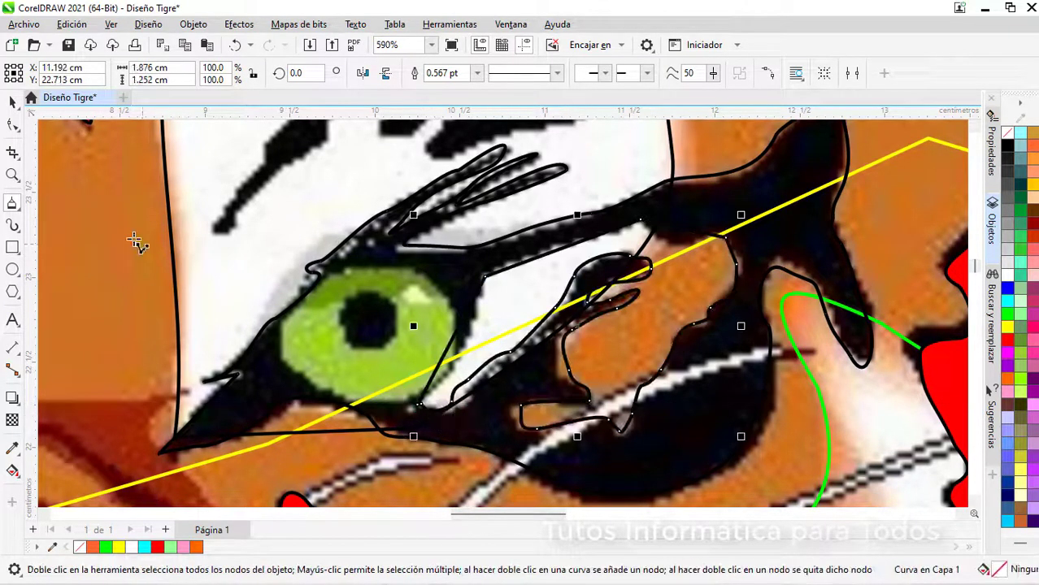
click(12, 126)
right_click(1032, 276)
click(996, 286)
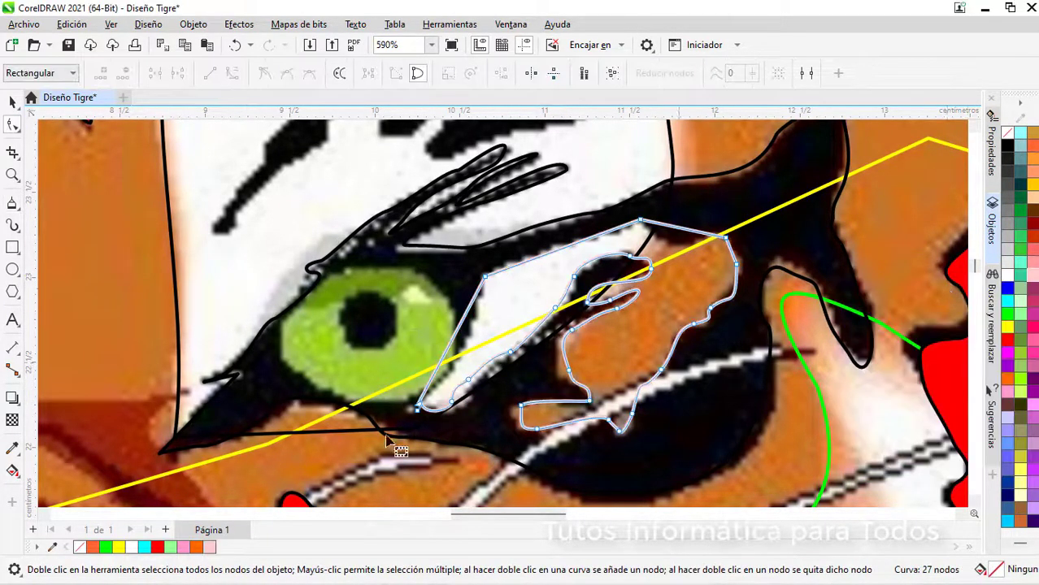
Step: Convert the pale pink outline's straight edge beside the iris to a curve and bend it along the white area
scroll(396, 370, up, 2)
right_click(494, 320)
click(534, 141)
drag(495, 317, 516, 343)
scroll(686, 172, down, 2)
scroll(688, 173, up, 1)
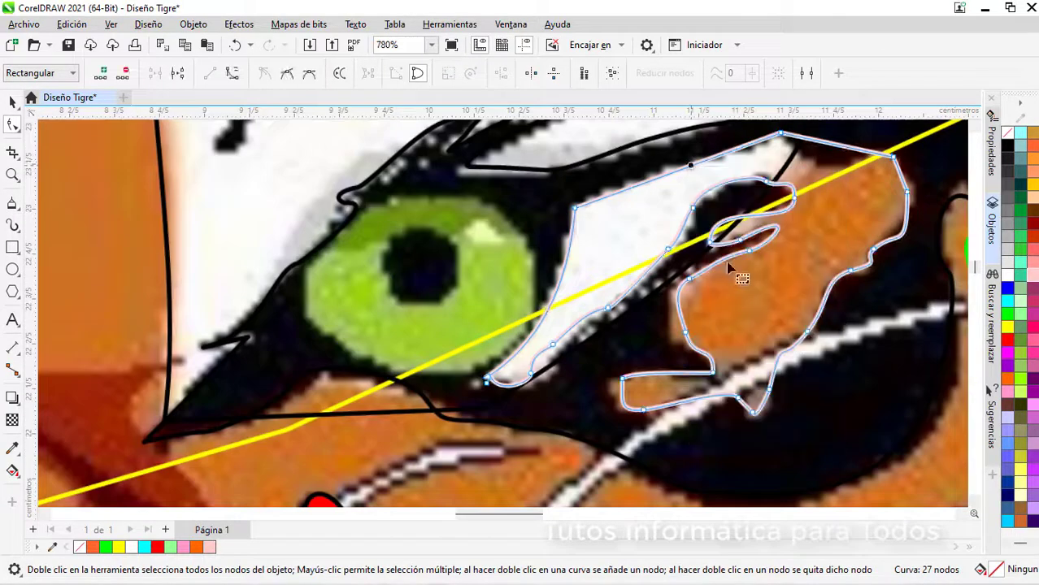
Step: Curve the pale pink outline's top edge and upper right corner around the orange area
right_click(822, 142)
click(859, 248)
drag(825, 142, 819, 164)
scroll(884, 177, up, 3)
right_click(907, 184)
click(922, 285)
drag(908, 183, 921, 179)
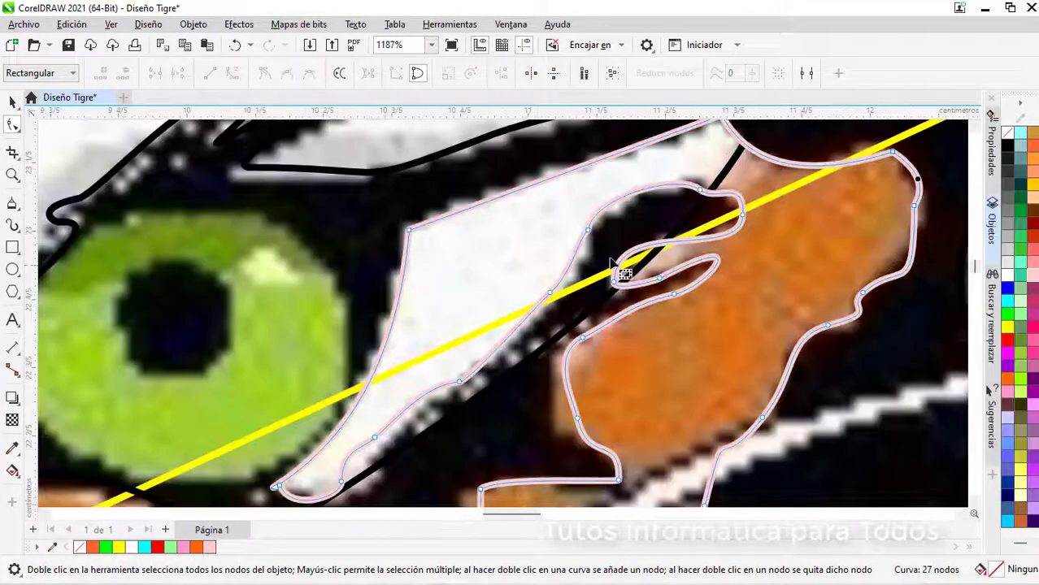
Step: Curve the pale pink outline's long top edge above the white area to match the black border
right_click(548, 178)
click(584, 285)
drag(547, 178, 549, 168)
scroll(634, 307, down, 5)
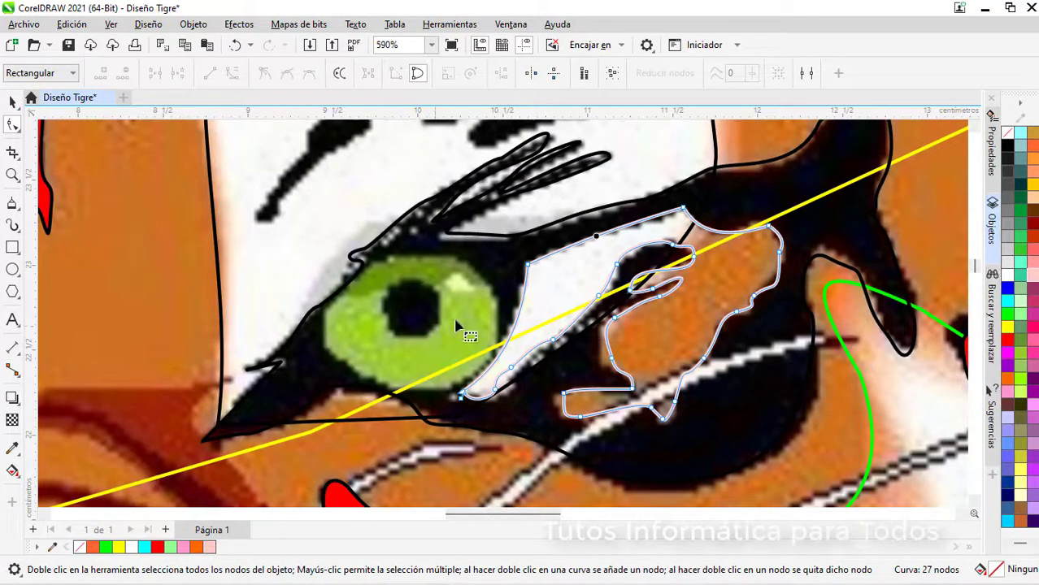
Step: Draw an unfilled circle about 0.85 cm in diameter over the right eye's green iris and move it into place
scroll(419, 413, up, 2)
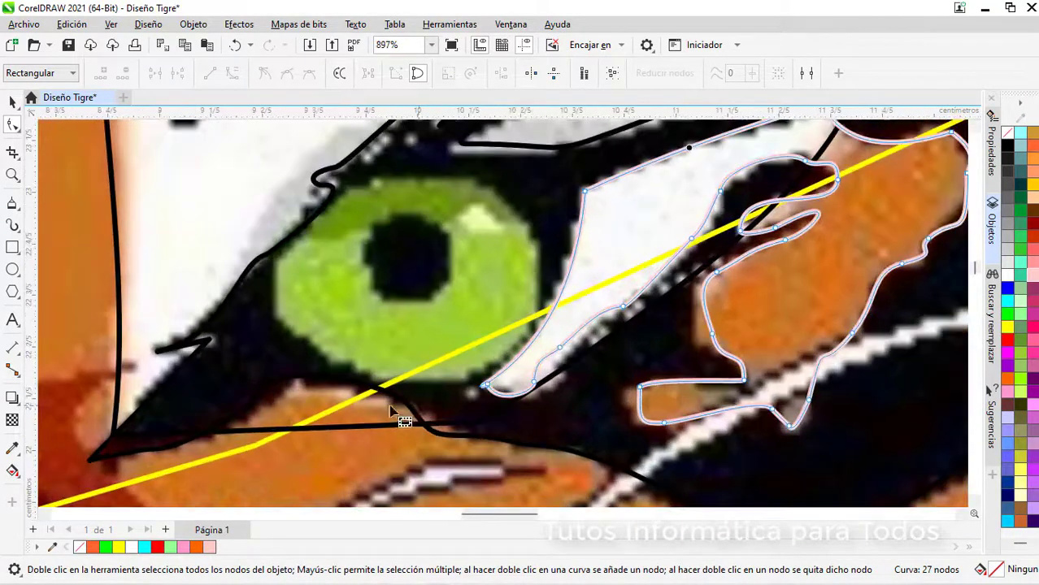
key(F7)
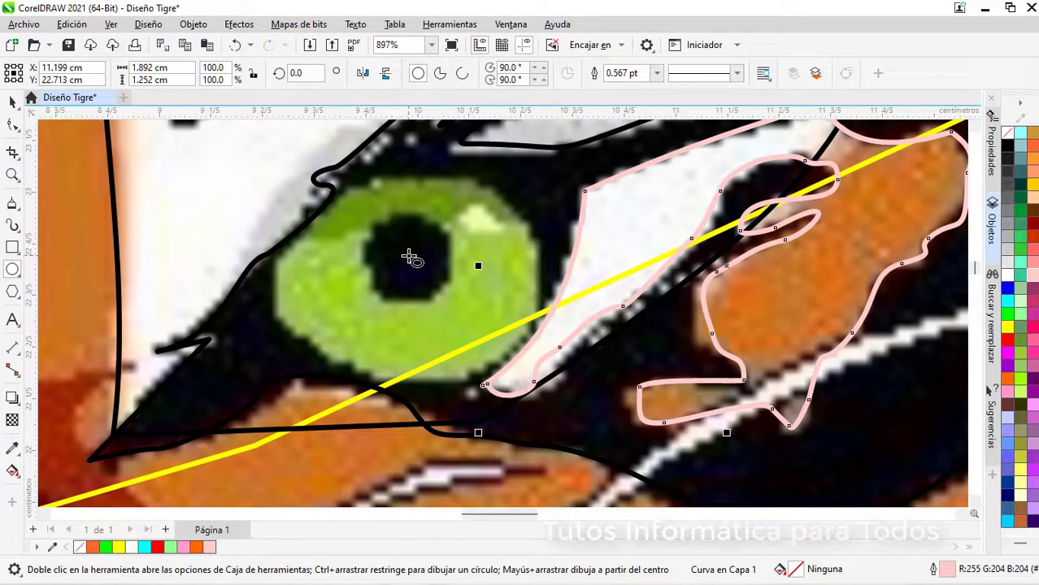
drag(409, 257, 522, 342)
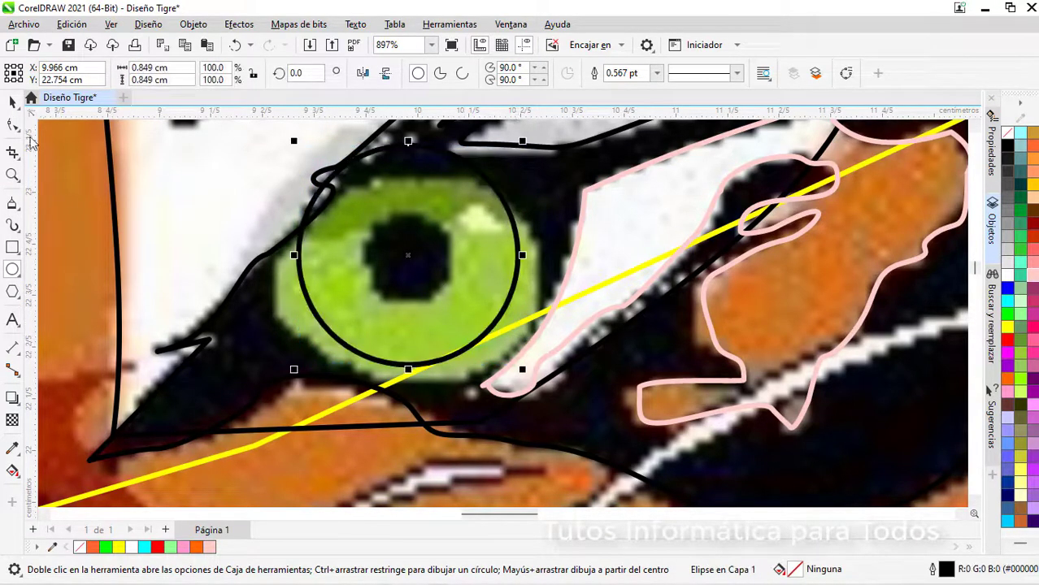
click(12, 103)
drag(405, 254, 430, 279)
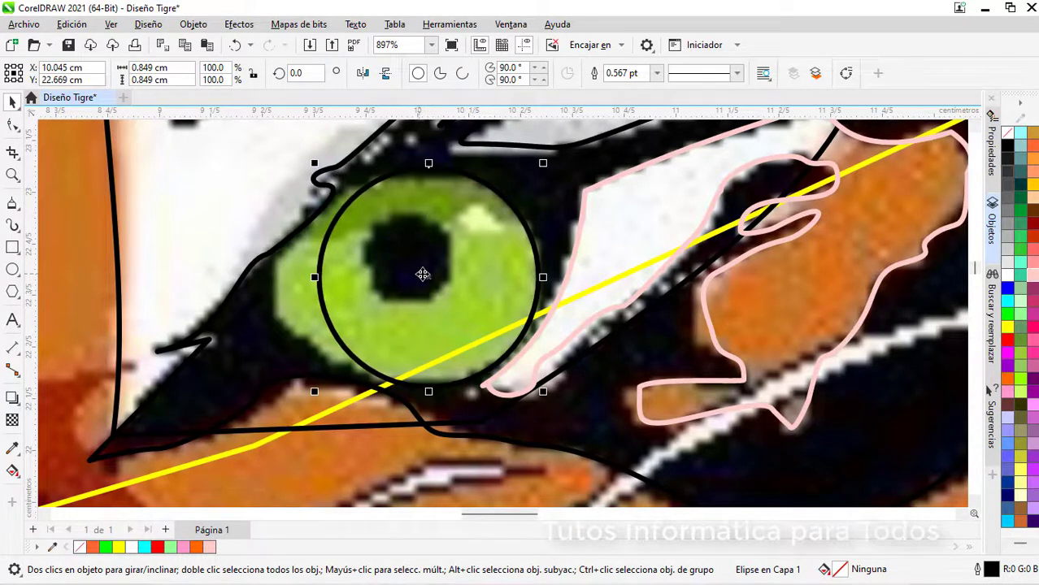
Step: Convert the iris circle to curves and reshape its top and left nodes to fit the green iris
right_click(423, 275)
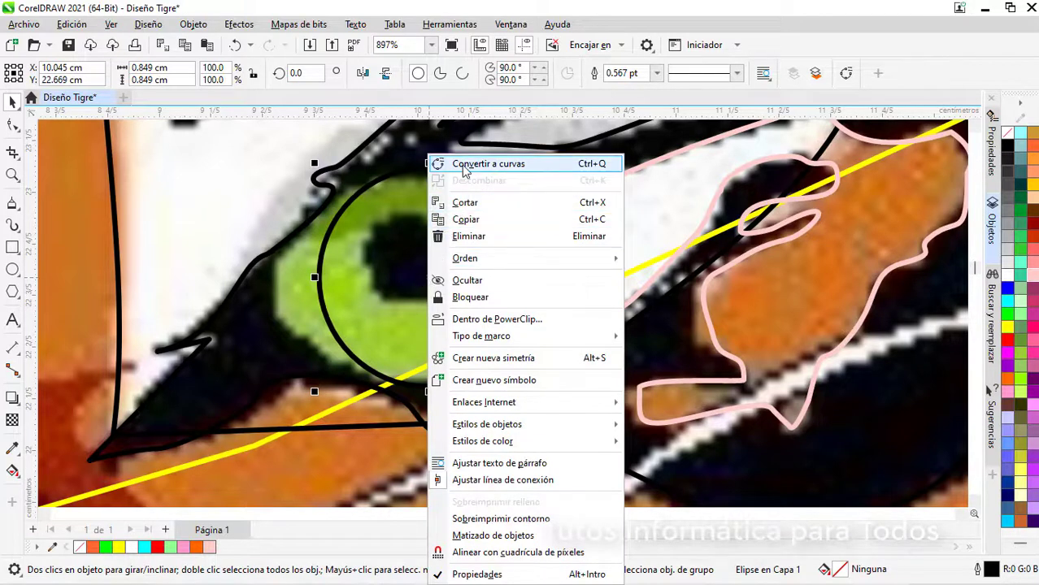
click(465, 166)
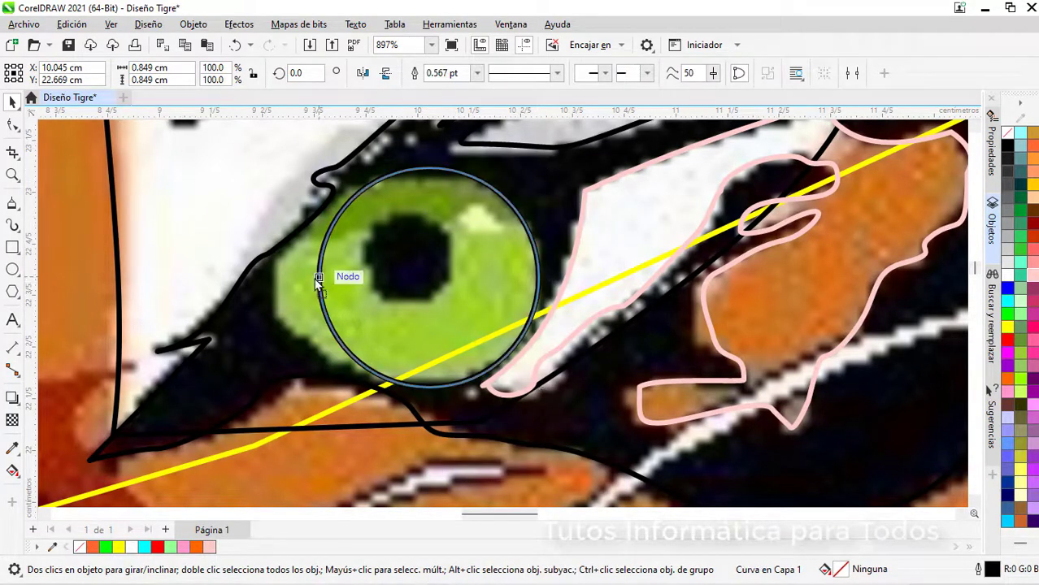
click(12, 126)
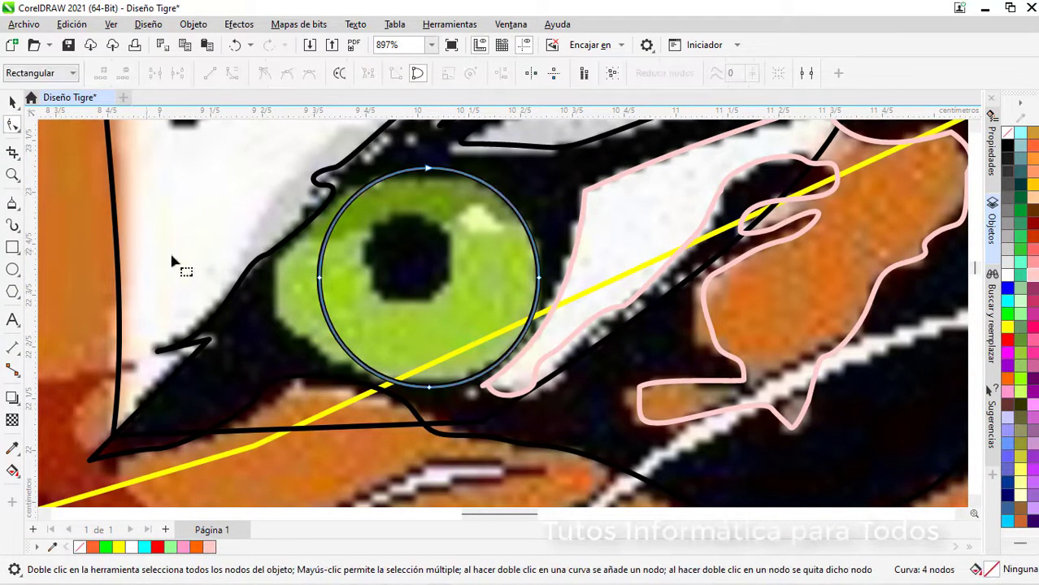
drag(426, 170, 428, 177)
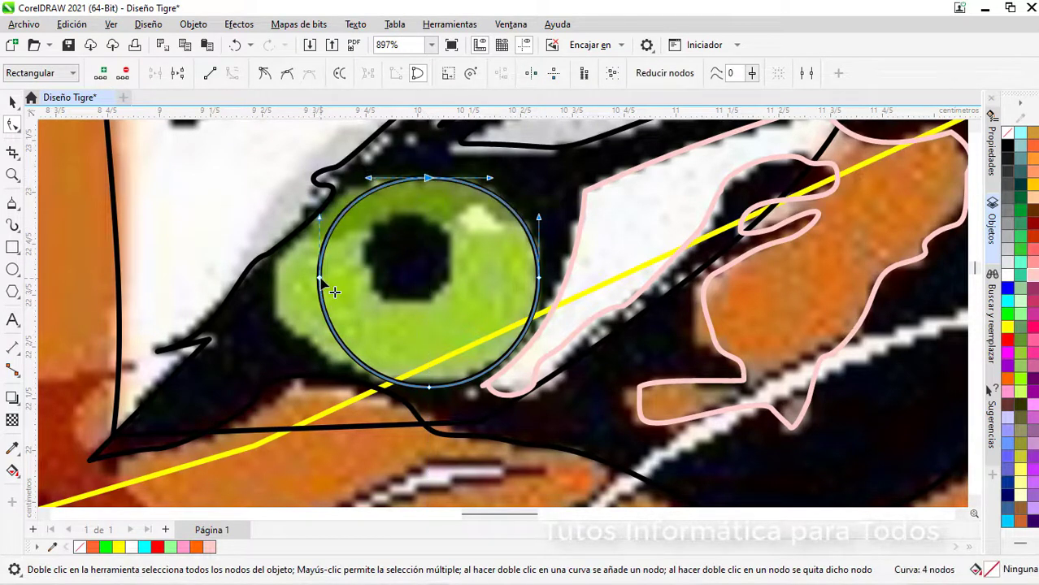
drag(321, 282, 274, 291)
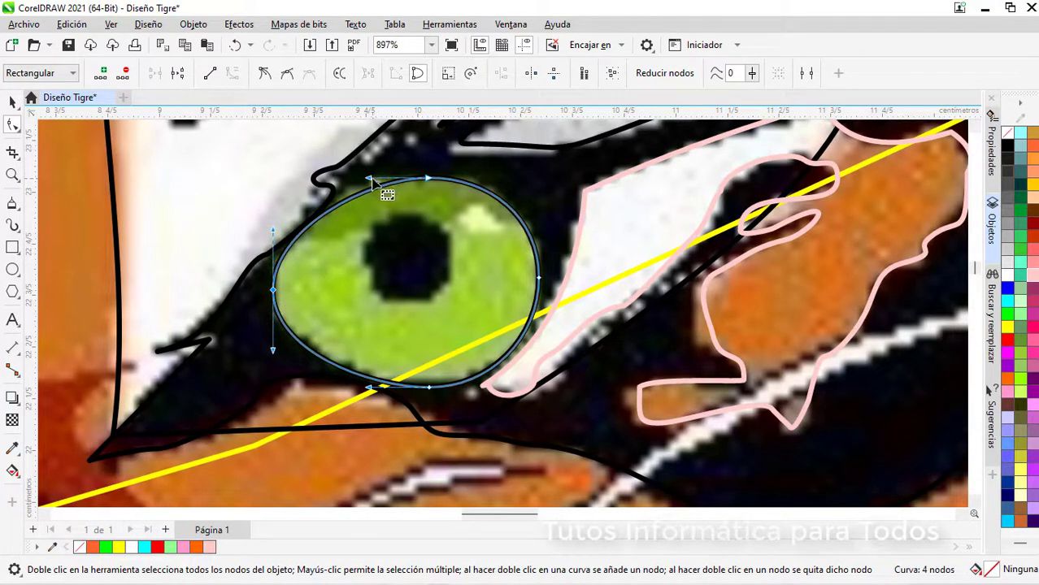
drag(387, 195, 381, 186)
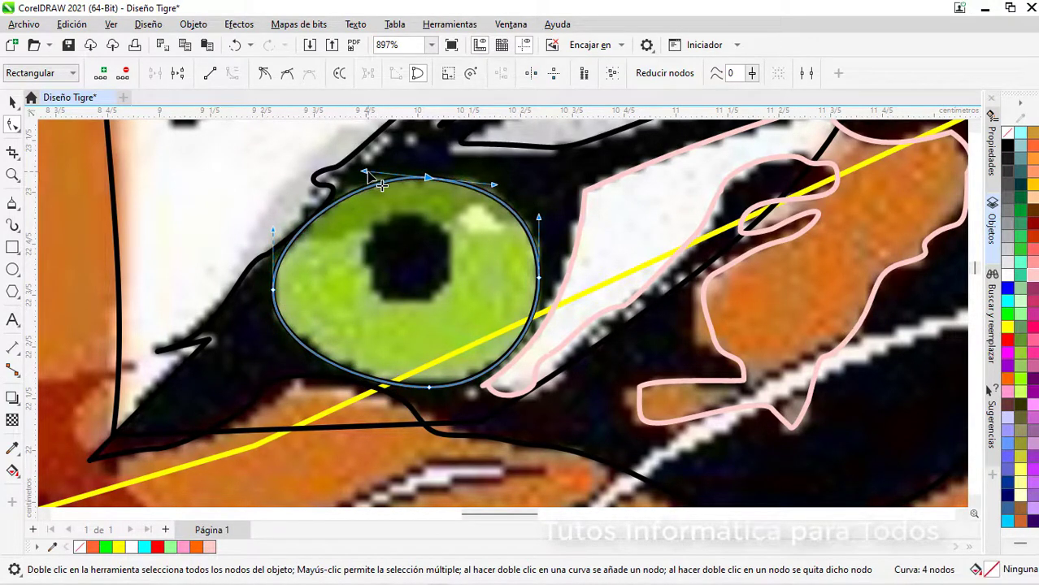
Step: Draw a circle about 0.34 cm wide around the pupil and one about 0.12 cm wide on the iris highlight
click(13, 269)
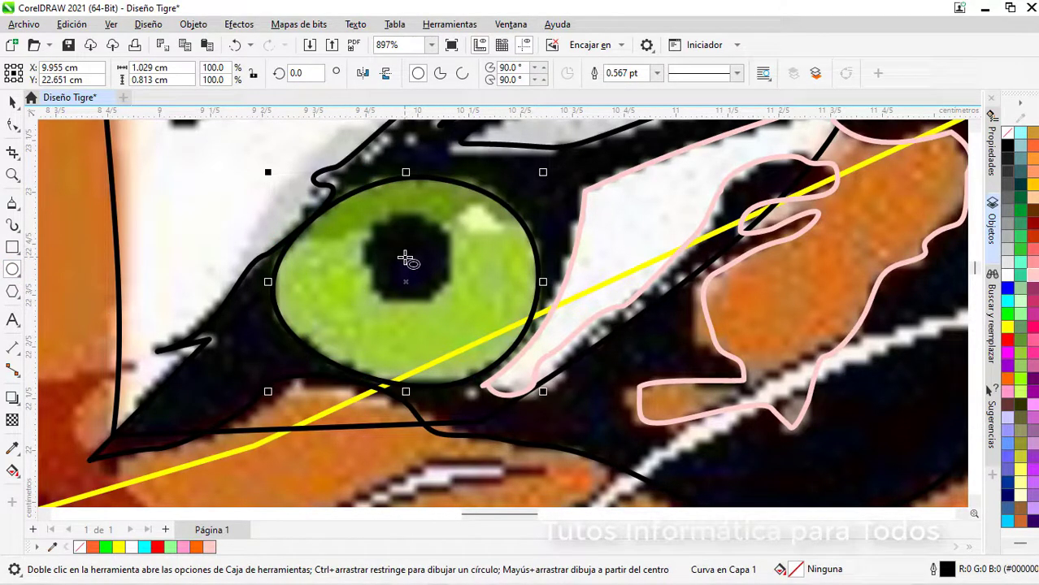
drag(407, 259, 445, 286)
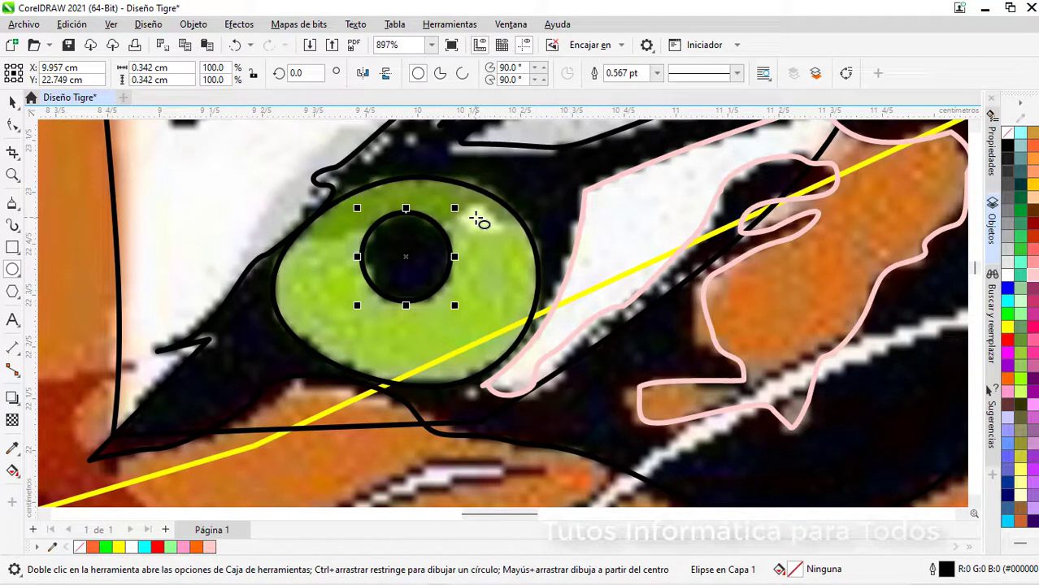
drag(475, 219, 492, 231)
Step: Trace a closed outline around the white patch surrounding the left eye with the Pen tool
scroll(454, 293, down, 6)
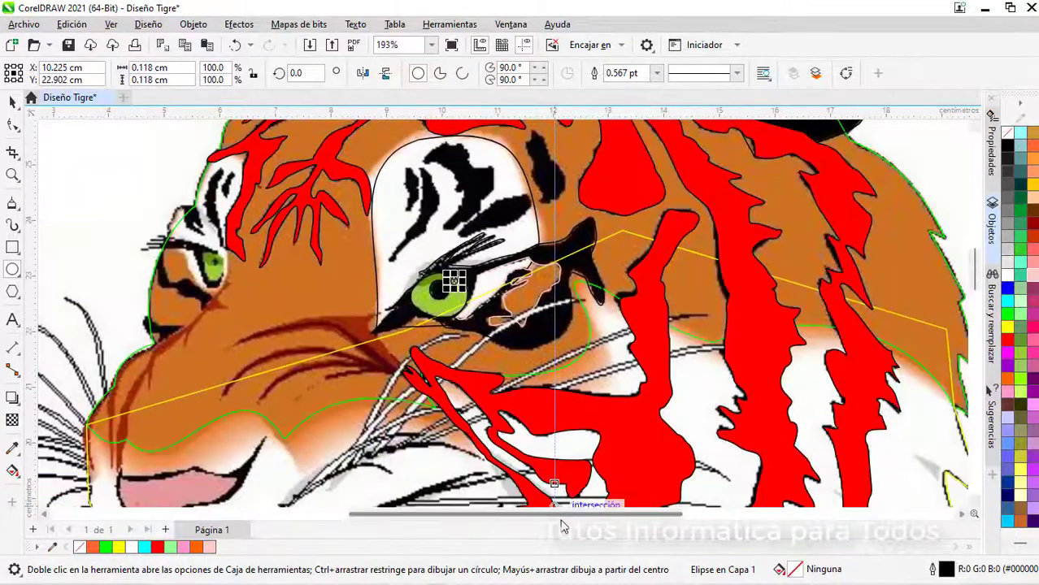
drag(561, 524, 485, 525)
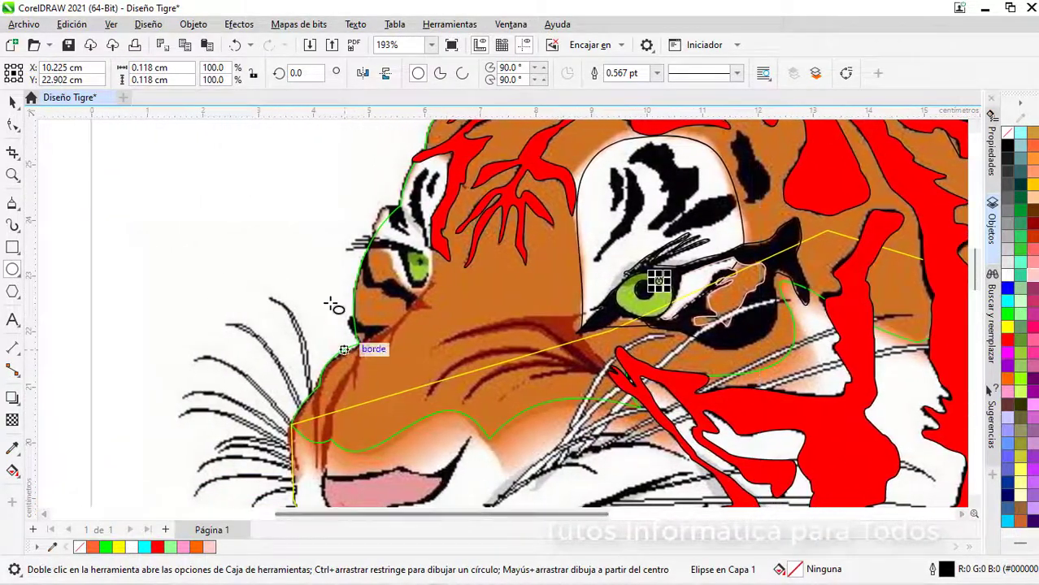
scroll(330, 292, up, 2)
click(12, 203)
scroll(502, 413, down, 1)
scroll(504, 415, up, 2)
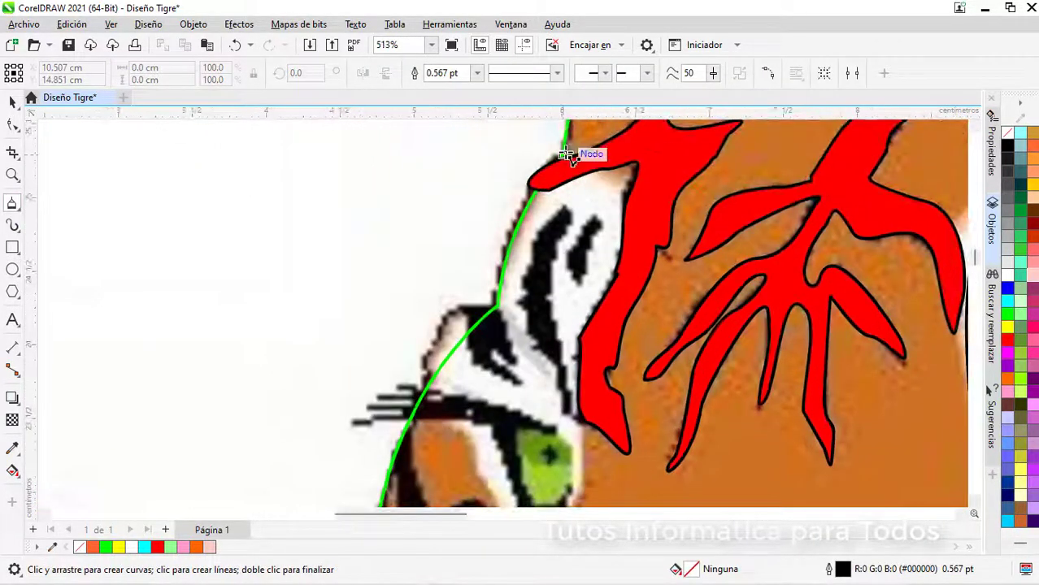
mouse_move(564, 155)
mouse_down()
mouse_move(623, 193)
mouse_move(626, 279)
mouse_move(596, 350)
mouse_move(578, 443)
mouse_move(586, 345)
mouse_move(579, 370)
mouse_move(525, 397)
mouse_move(440, 270)
mouse_move(458, 178)
mouse_up()
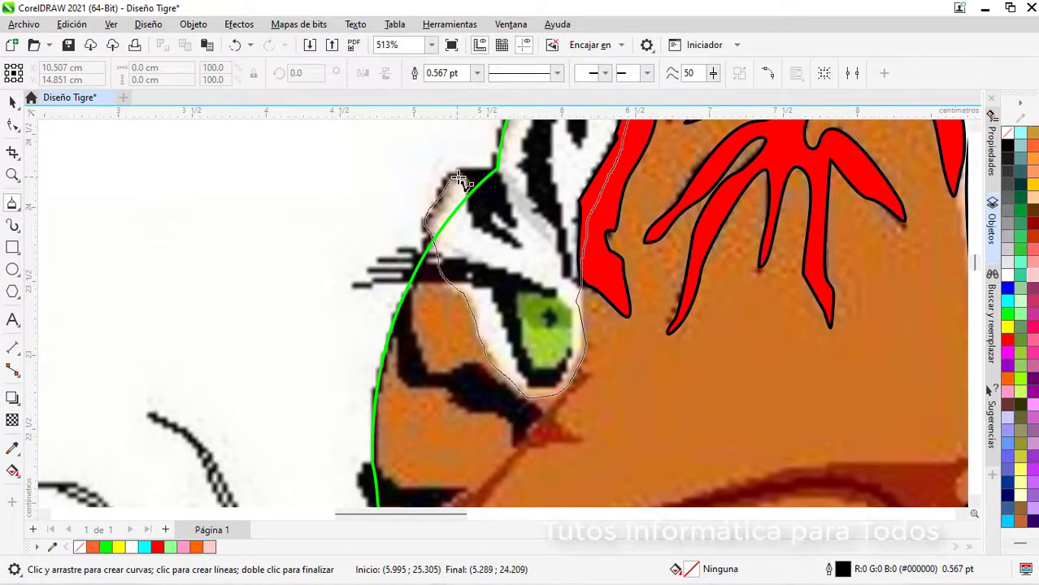
mouse_move(507, 153)
mouse_down()
mouse_move(529, 235)
mouse_move(545, 163)
mouse_move(539, 174)
mouse_move(557, 165)
mouse_up()
Step: Reshape the outline around the left eye's white patch by converting its straight segment to a curve and adjusting nodes to the drawing
click(12, 126)
scroll(543, 135, up, 1)
right_click(542, 253)
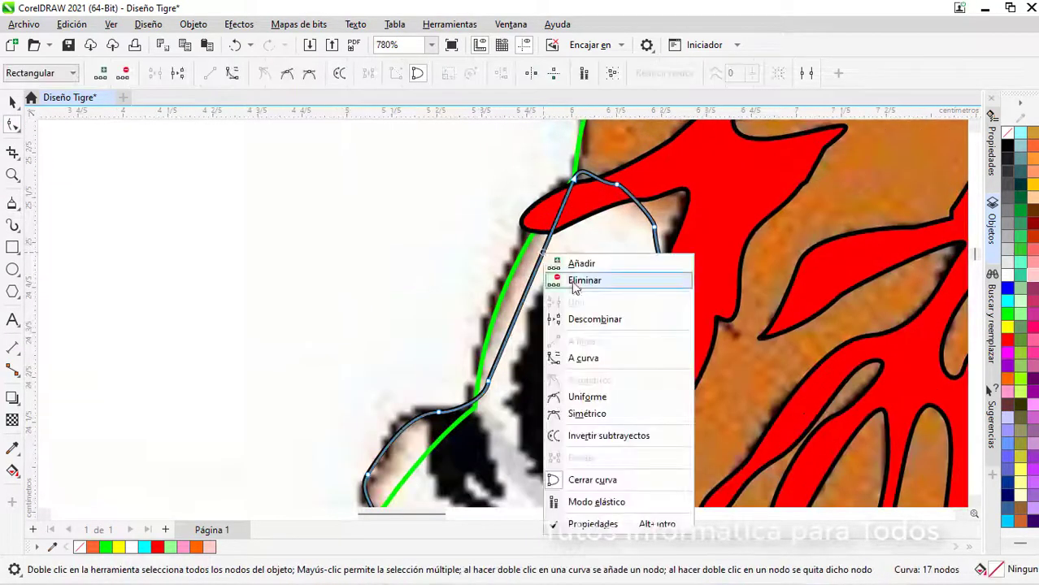
click(583, 357)
drag(527, 286, 512, 272)
drag(488, 380, 477, 402)
scroll(439, 414, down, 4)
scroll(205, 402, up, 6)
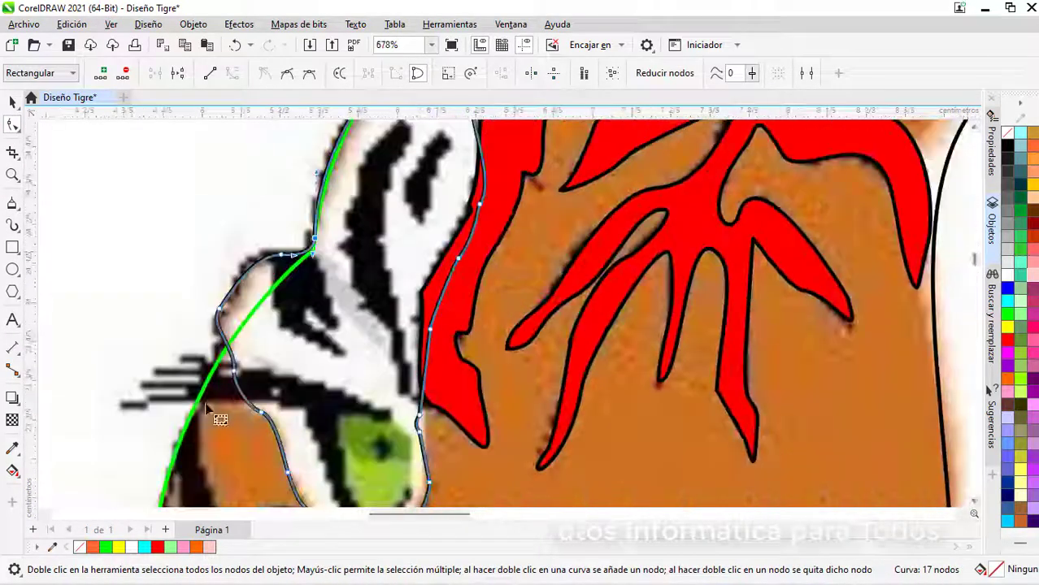
drag(254, 349, 240, 350)
scroll(252, 364, down, 3)
scroll(486, 172, up, 2)
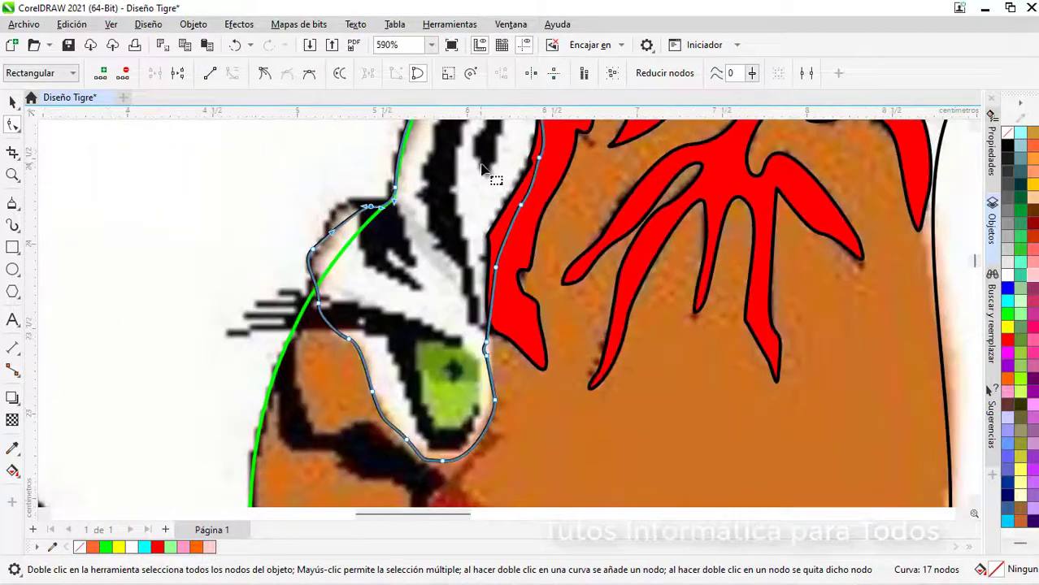
Step: Trace the black marking at the outer brow above the left eye with the Pen tool, about 0.67 by 0.56 cm
click(13, 204)
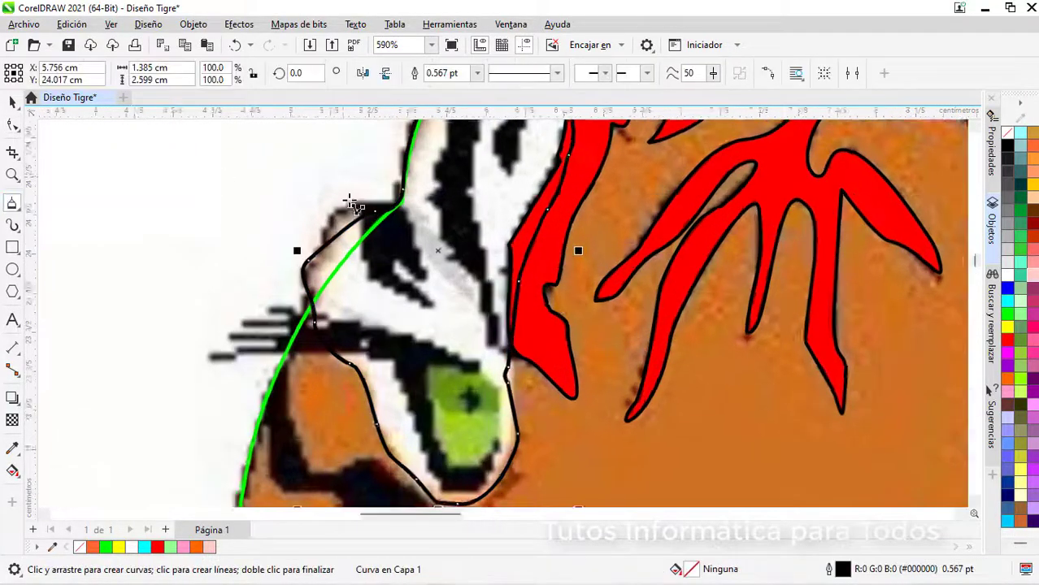
scroll(348, 212, up, 2)
mouse_move(348, 221)
mouse_down()
mouse_move(370, 293)
mouse_move(460, 336)
mouse_move(415, 287)
mouse_move(430, 223)
mouse_move(360, 198)
mouse_move(313, 238)
mouse_move(314, 281)
mouse_up()
scroll(561, 198, down, 1)
Step: Trace the short black stripe and the long one, about 0.38 by 1.42 cm, in the white patch above the left eye
click(975, 127)
drag(563, 286, 587, 185)
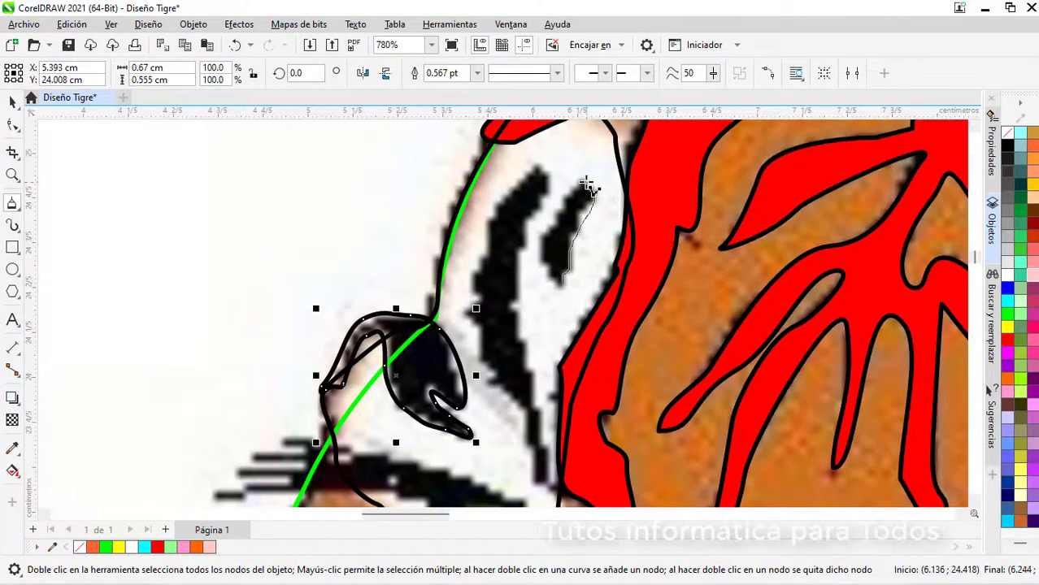
drag(563, 285, 563, 287)
mouse_move(541, 483)
mouse_down()
mouse_move(519, 296)
mouse_move(543, 202)
mouse_move(517, 189)
mouse_move(479, 266)
mouse_move(474, 328)
mouse_move(532, 480)
mouse_up()
Step: Trace the black contour around the left eye including its lashes, about 1.54 by 0.95 cm
scroll(557, 431, down, 1)
drag(975, 256, 975, 262)
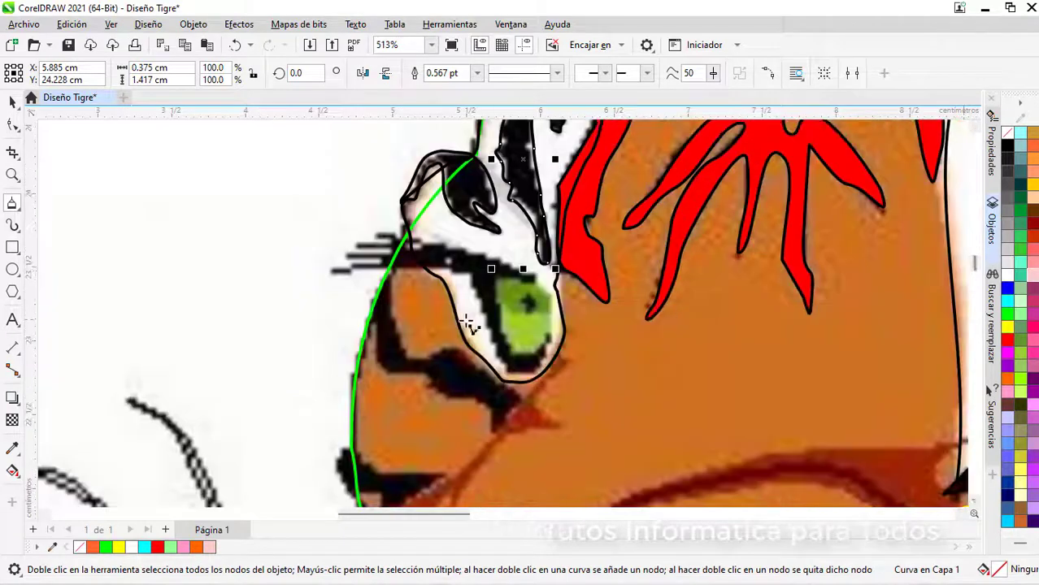
scroll(469, 322, up, 1)
click(569, 257)
mouse_move(335, 203)
mouse_down()
mouse_move(291, 219)
mouse_move(333, 224)
mouse_move(278, 234)
mouse_move(467, 249)
mouse_move(528, 388)
mouse_move(592, 380)
mouse_move(598, 296)
mouse_move(574, 259)
mouse_up()
Step: Draw a circle about 0.43 cm in diameter over the left eye's green iris
key(F7)
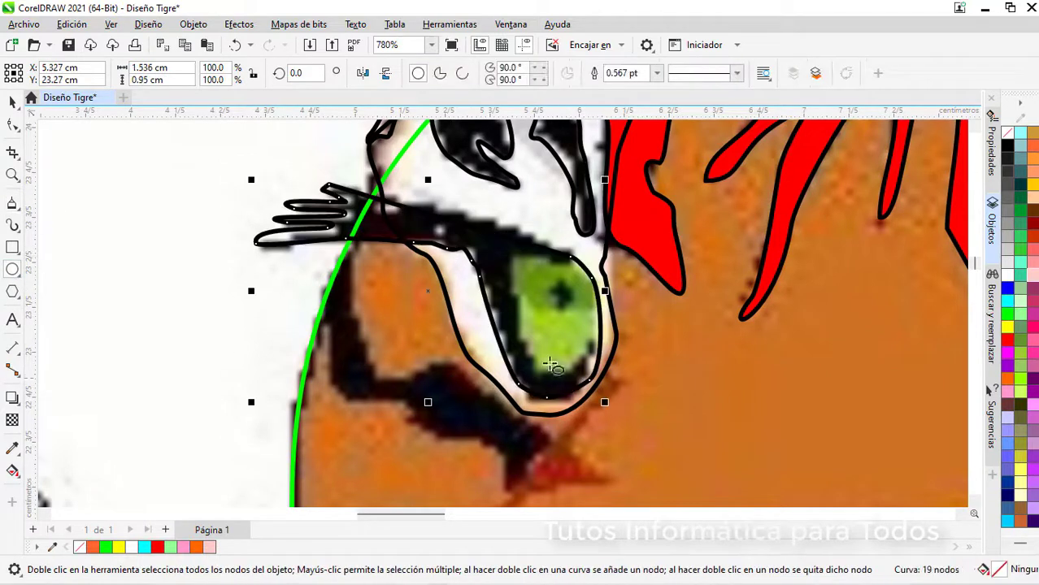
mouse_move(560, 307)
mouse_down()
mouse_move(575, 343)
mouse_move(558, 349)
mouse_up()
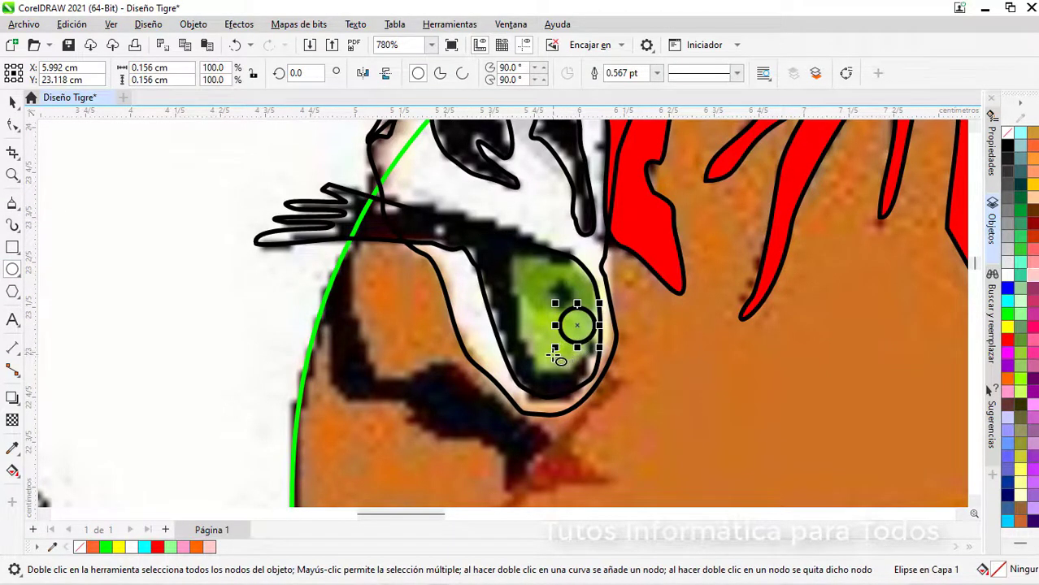
key(ctrl+z)
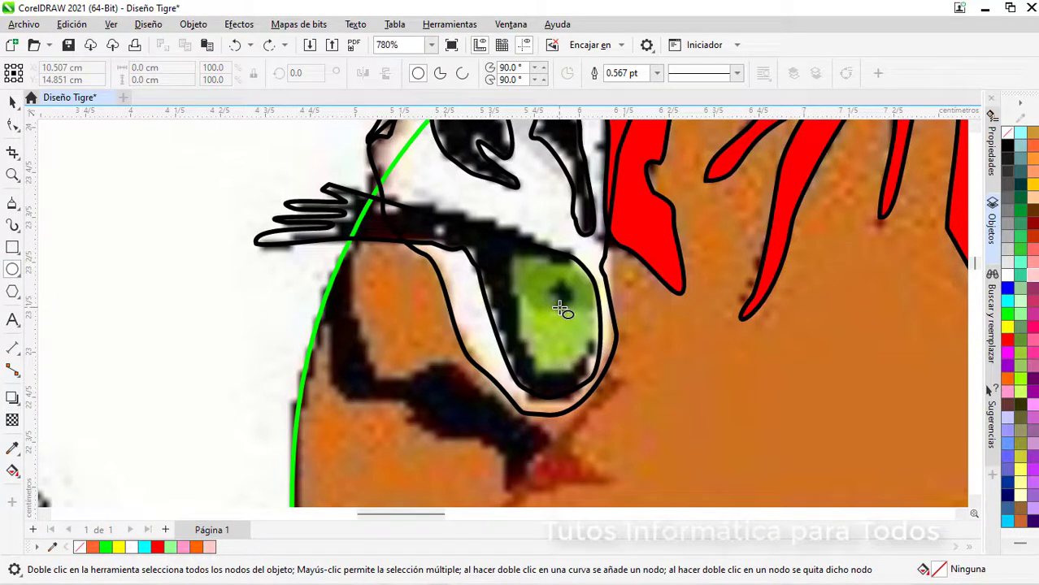
drag(561, 308, 564, 358)
Step: Convert the left iris circle to curves and reshape its nodes to fit the green area
click(13, 102)
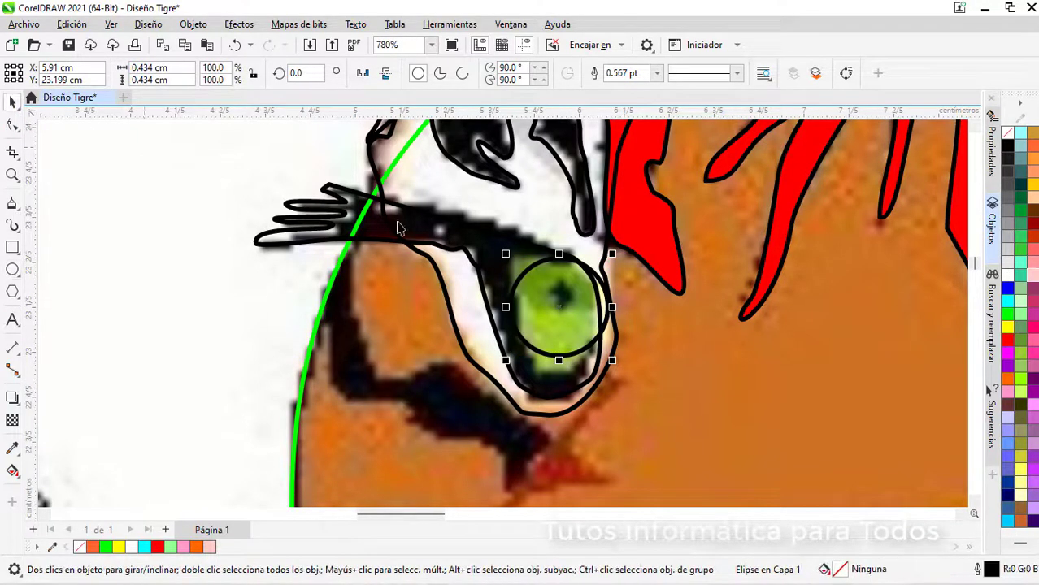
right_click(563, 306)
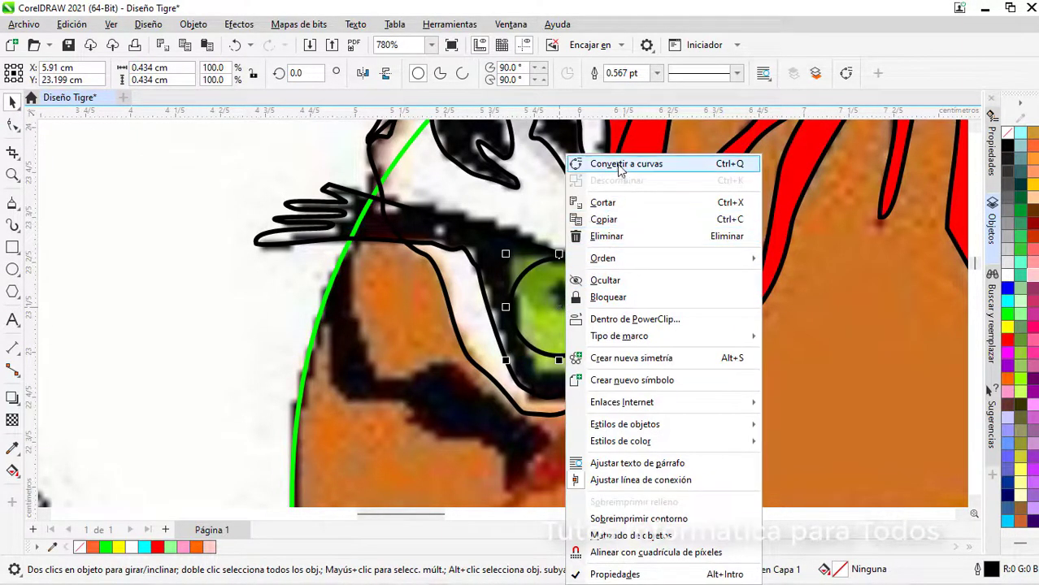
click(620, 167)
click(12, 124)
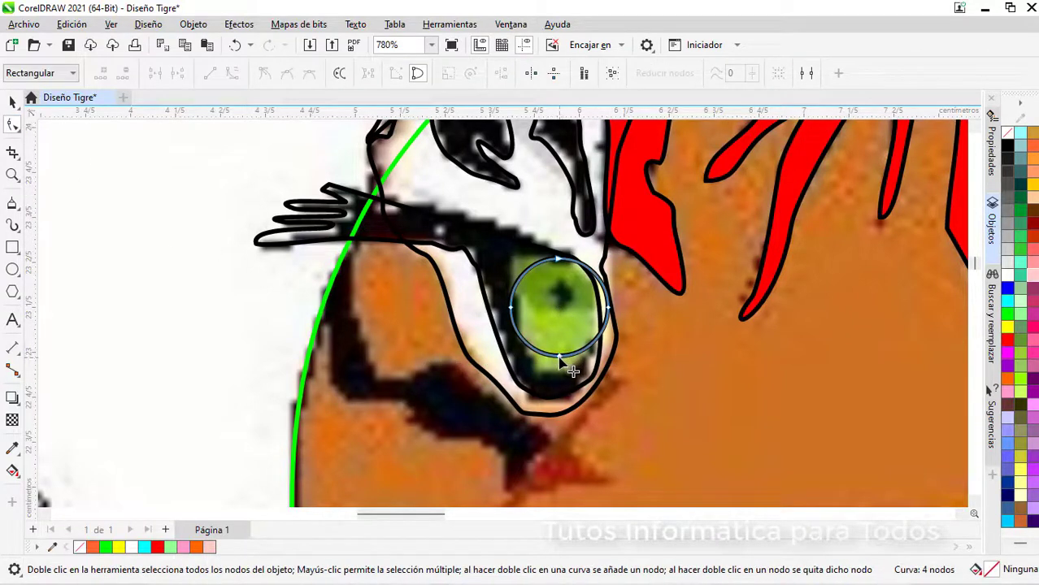
drag(560, 356, 560, 367)
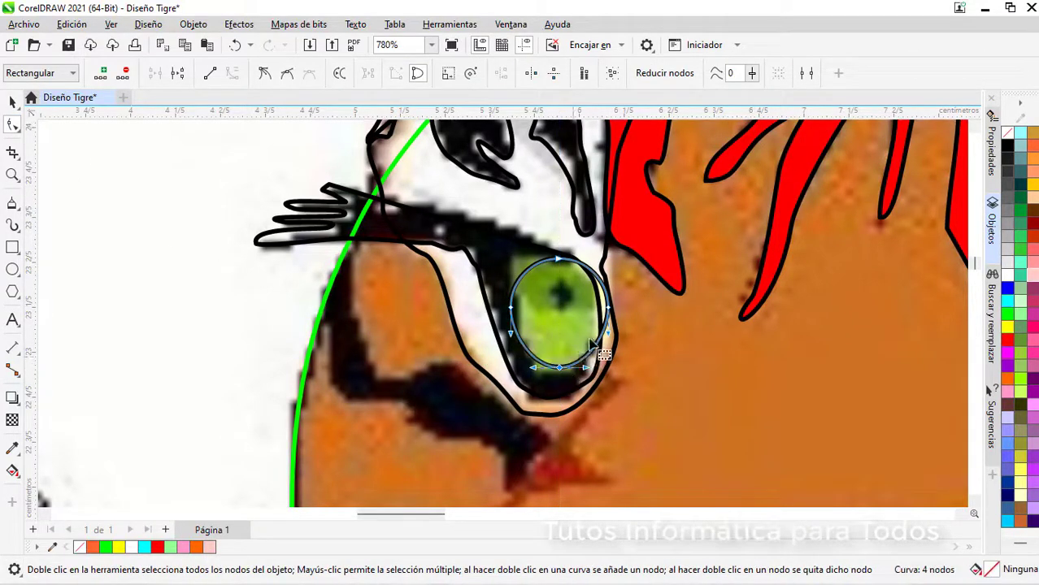
drag(609, 310, 599, 311)
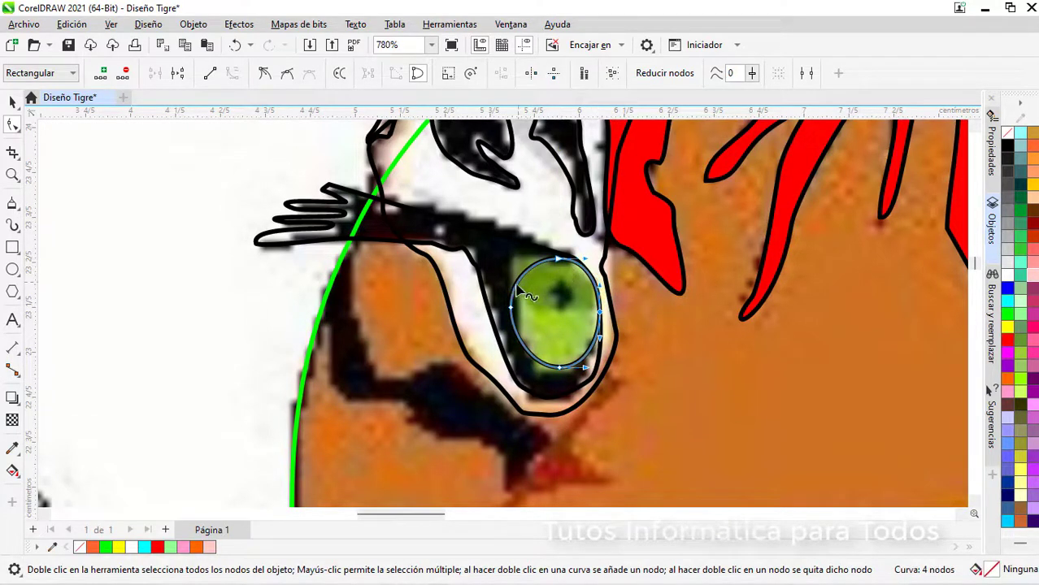
drag(510, 309, 517, 313)
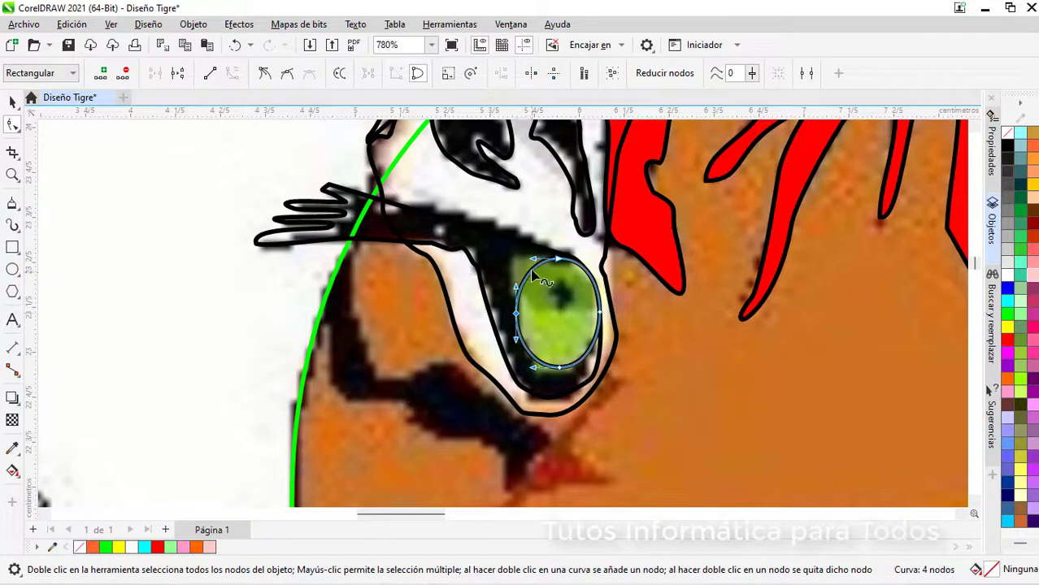
drag(547, 273, 520, 263)
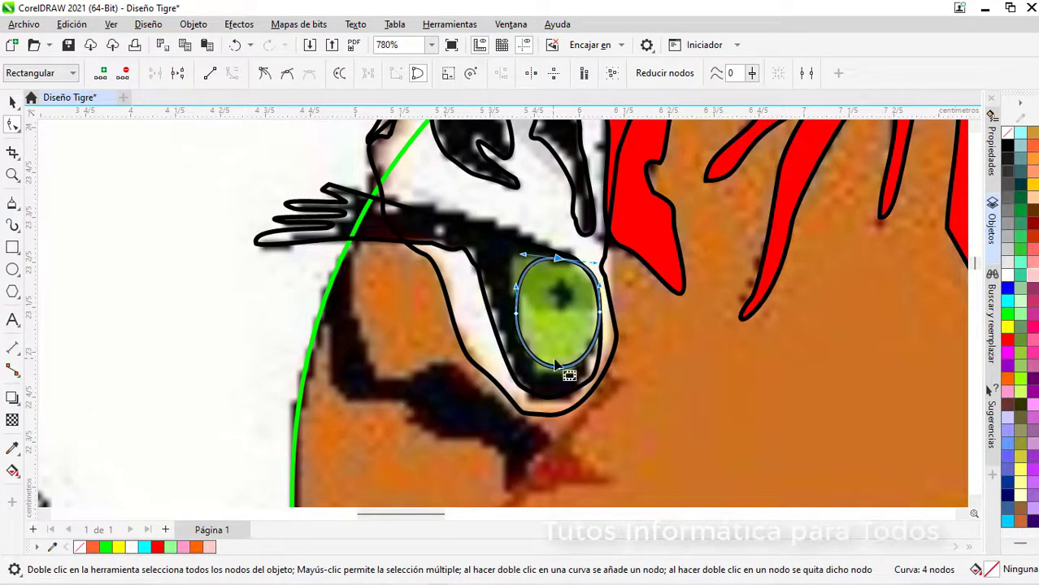
Step: Draw a circle about 0.1 cm in diameter over the left eye's pupil and deselect it
click(12, 270)
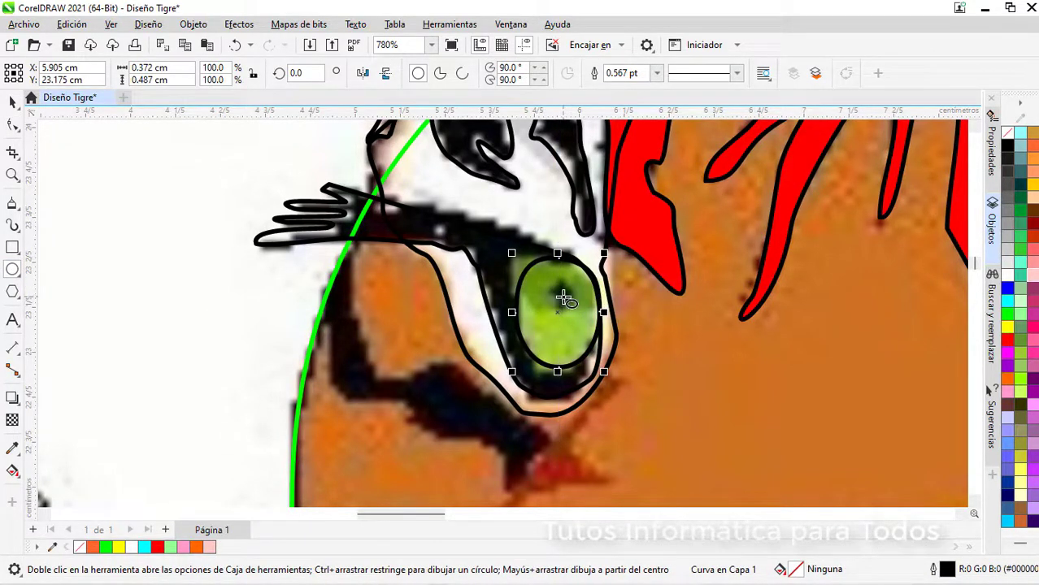
drag(564, 297, 572, 310)
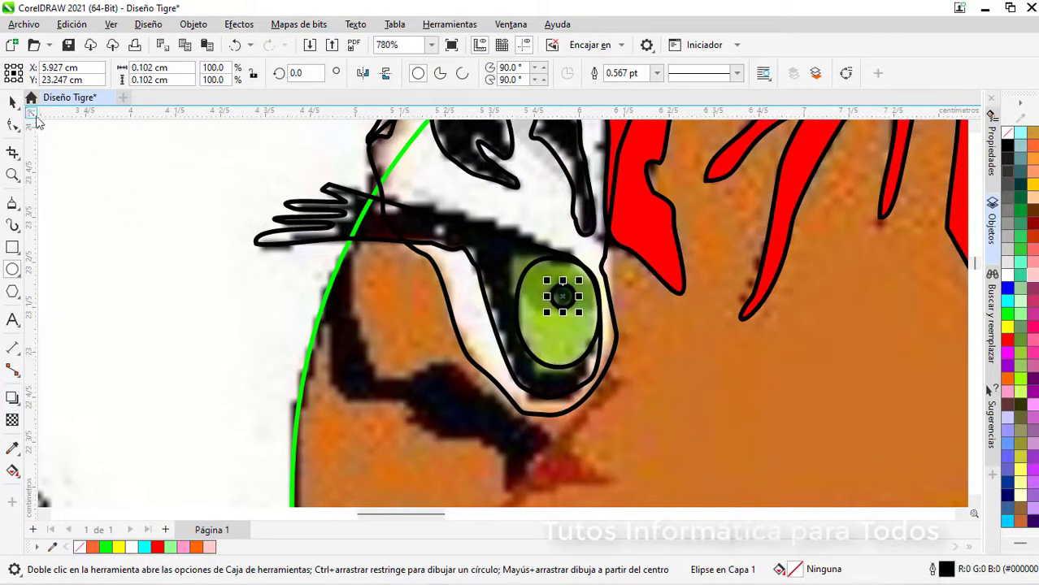
click(11, 101)
click(120, 233)
Step: Trace the jagged black marking below the left eye with the Pen tool, about 1.09 by 1.13 cm
scroll(122, 232, down, 3)
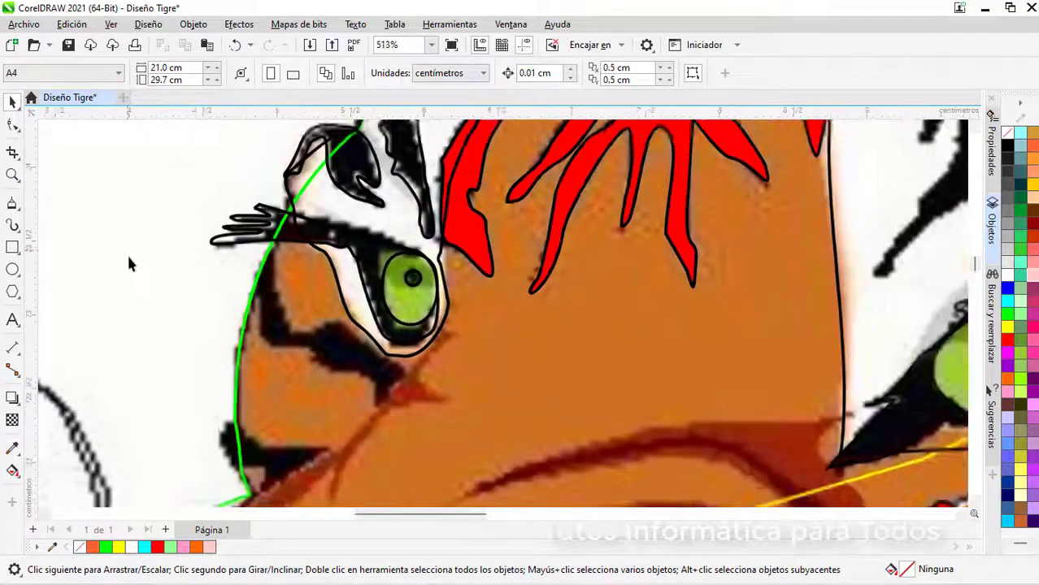
scroll(274, 368, up, 3)
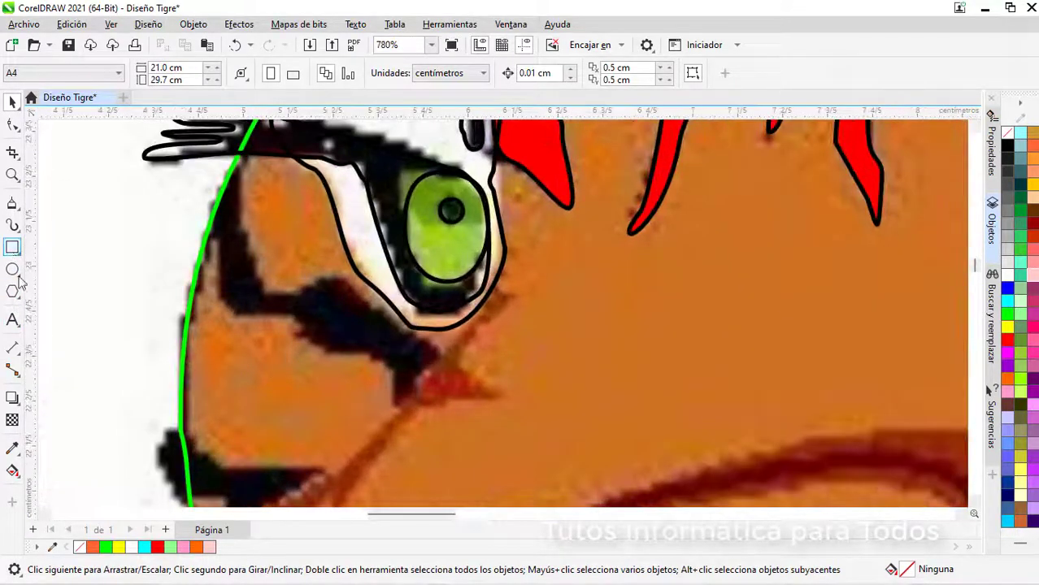
click(12, 203)
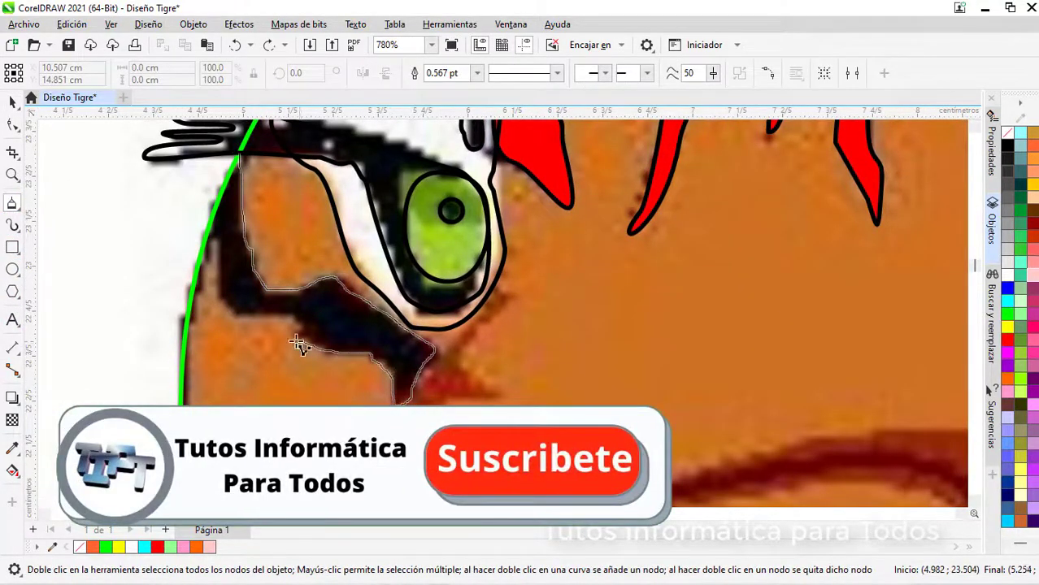
click(219, 248)
click(193, 283)
click(239, 155)
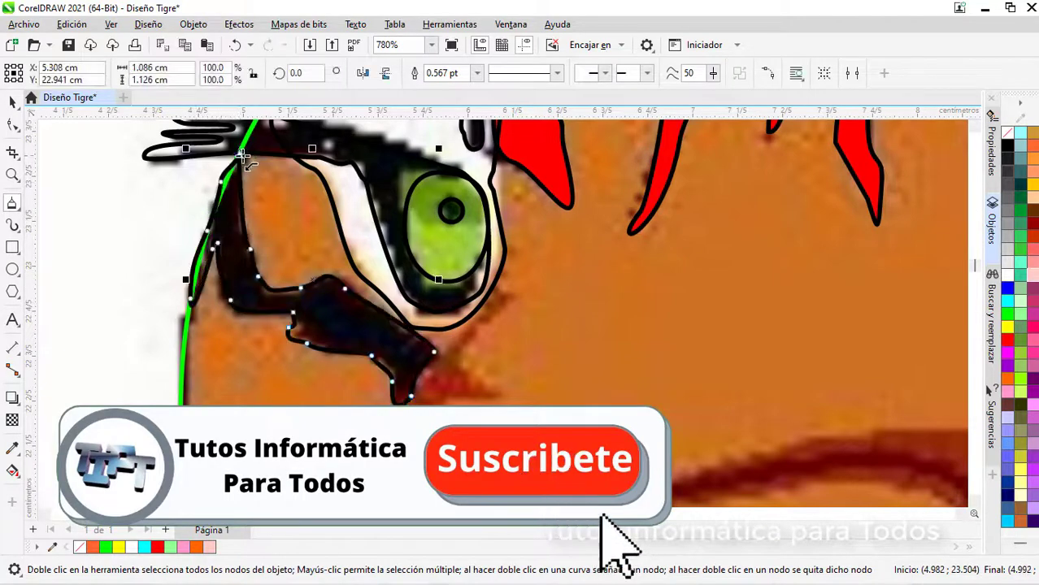
Step: Trace the small black marking on the cheek edge below the left eye, about 0.75 by 0.5 cm
scroll(239, 159, down, 1)
scroll(192, 335, up, 2)
mouse_move(299, 446)
mouse_down()
mouse_move(476, 343)
mouse_move(246, 270)
mouse_move(232, 394)
mouse_move(323, 409)
mouse_up()
Step: Trace the two slender black stripes above the right eye, about 0.27 by 0.8 cm and 0.93 by 1.72 cm
scroll(323, 409, down, 5)
scroll(789, 228, up, 3)
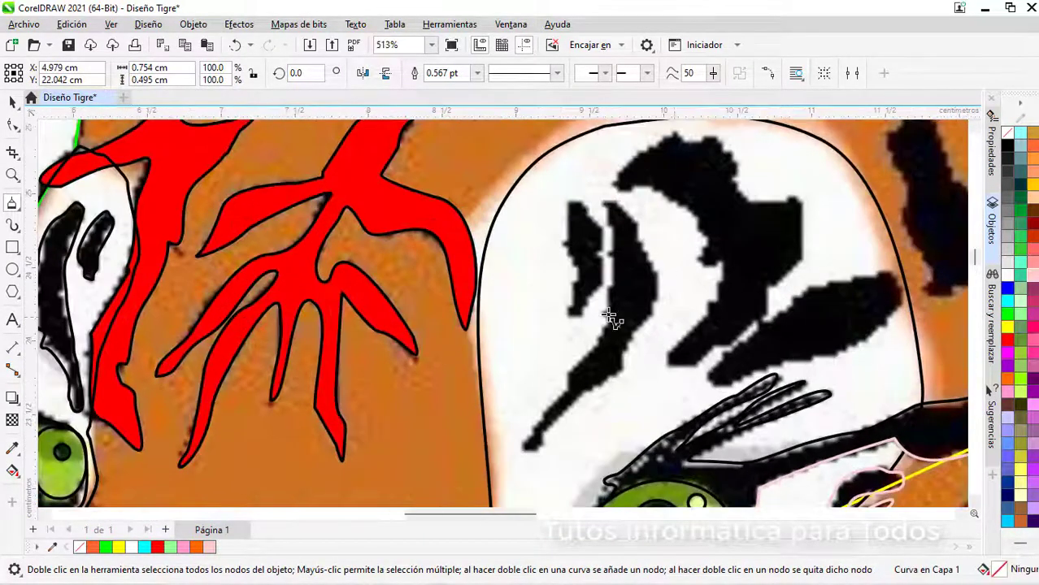
scroll(573, 296, up, 2)
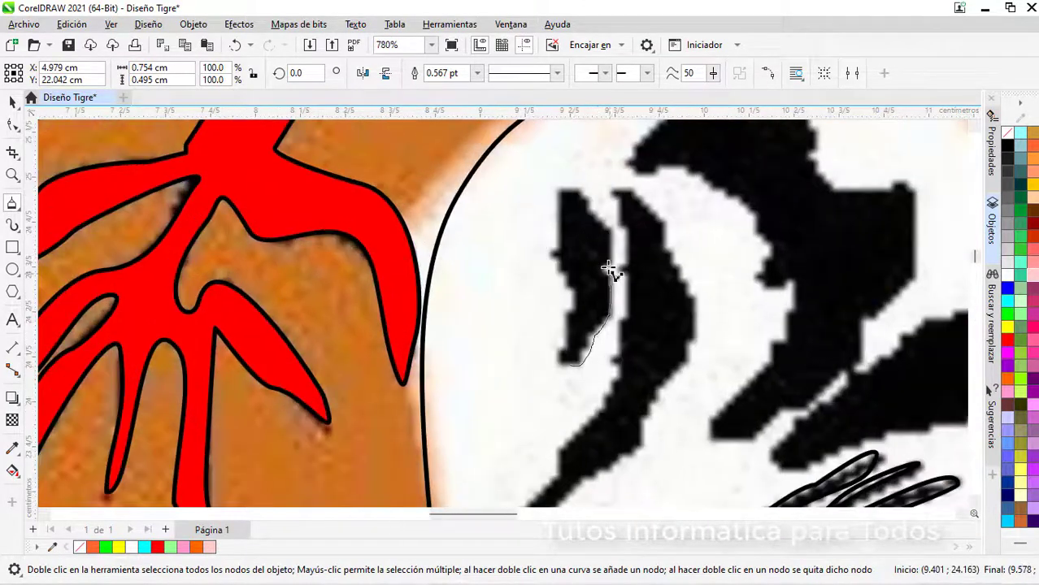
mouse_move(613, 274)
mouse_down()
mouse_move(562, 323)
mouse_move(594, 286)
mouse_move(570, 367)
mouse_up()
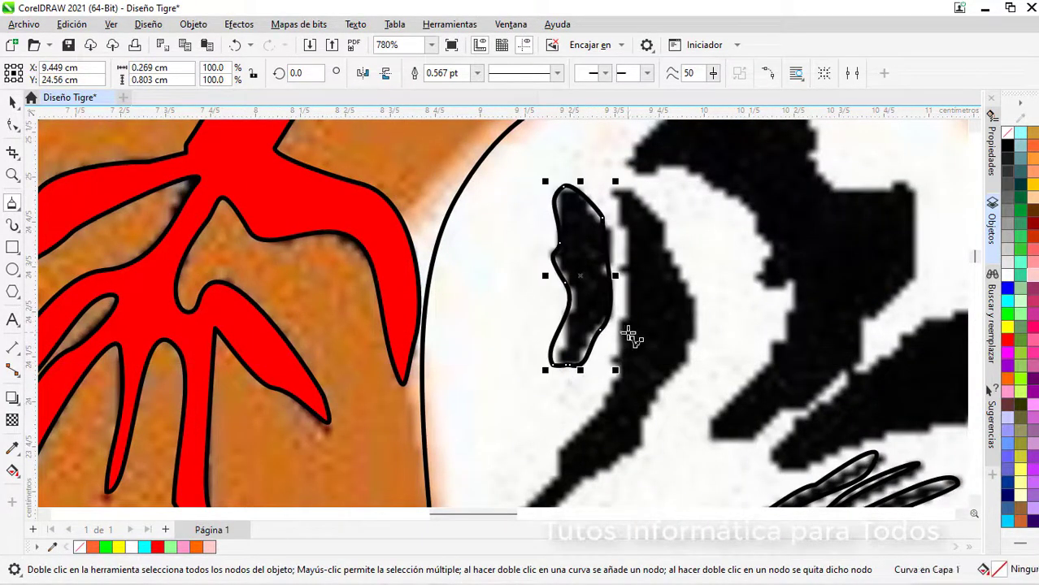
mouse_move(627, 319)
mouse_down()
mouse_move(625, 241)
mouse_move(644, 195)
mouse_move(691, 344)
mouse_move(627, 457)
mouse_move(568, 493)
mouse_move(572, 378)
mouse_move(487, 441)
mouse_move(611, 276)
mouse_up()
drag(625, 190, 625, 190)
Step: Trace the large branched stripe above the right eye, about 1.93 by 1.71 cm, and the stripe on the adjacent orange fur, about 0.74 by 1.36 cm
scroll(849, 198, down, 1)
drag(476, 514, 522, 514)
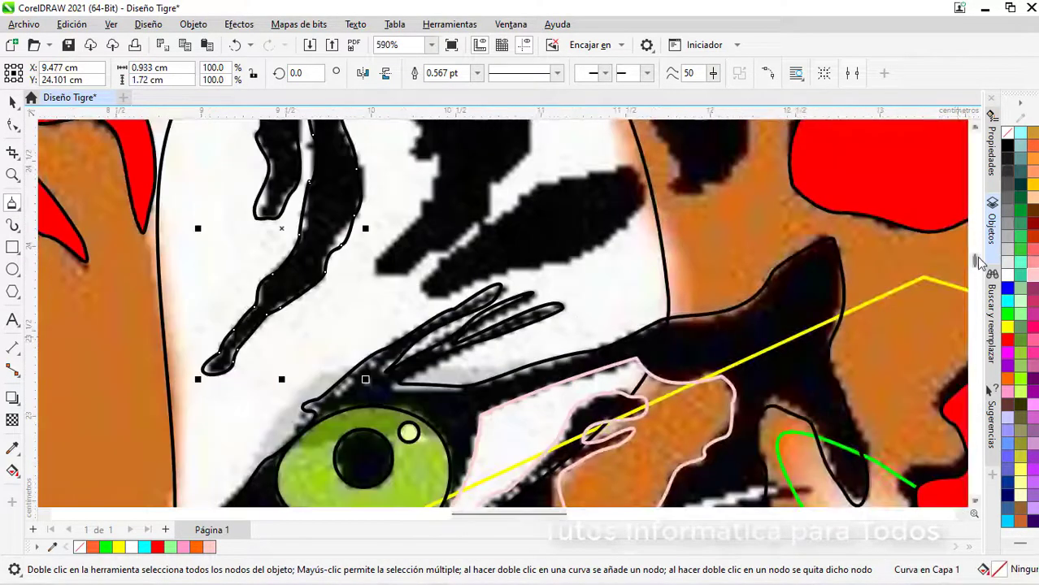
drag(976, 260, 975, 254)
drag(399, 445, 436, 335)
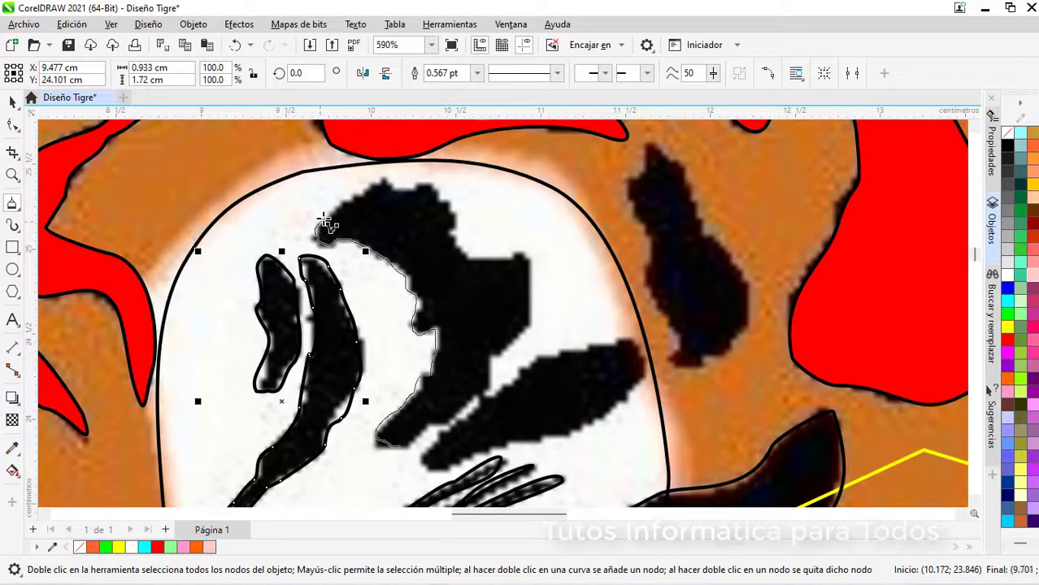
mouse_move(491, 390)
mouse_down()
mouse_move(558, 350)
mouse_move(634, 344)
mouse_move(603, 418)
mouse_move(437, 471)
mouse_up()
drag(470, 399, 472, 398)
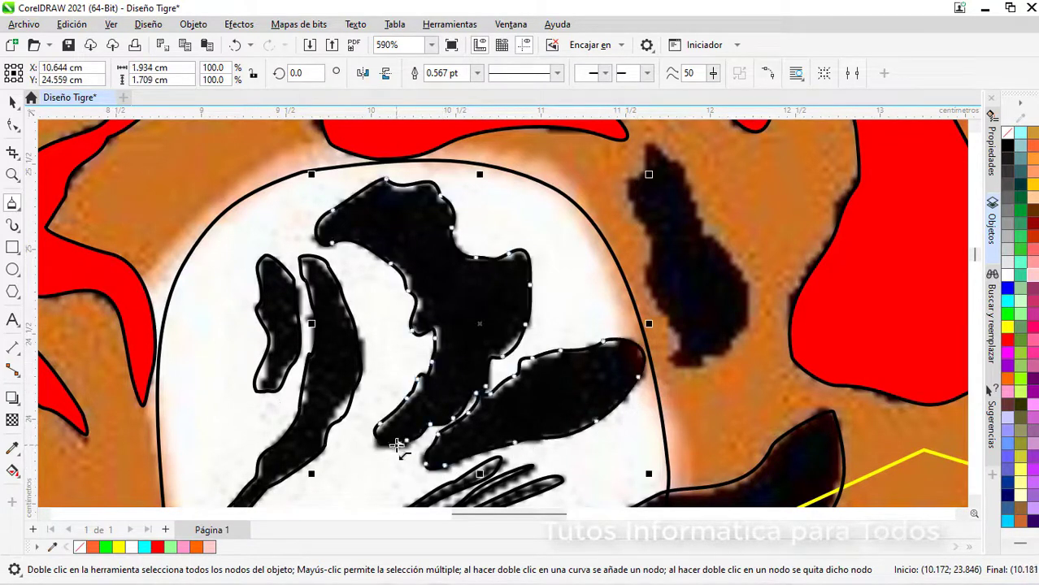
mouse_move(647, 169)
mouse_down()
mouse_move(654, 297)
mouse_move(642, 168)
mouse_move(749, 280)
mouse_up()
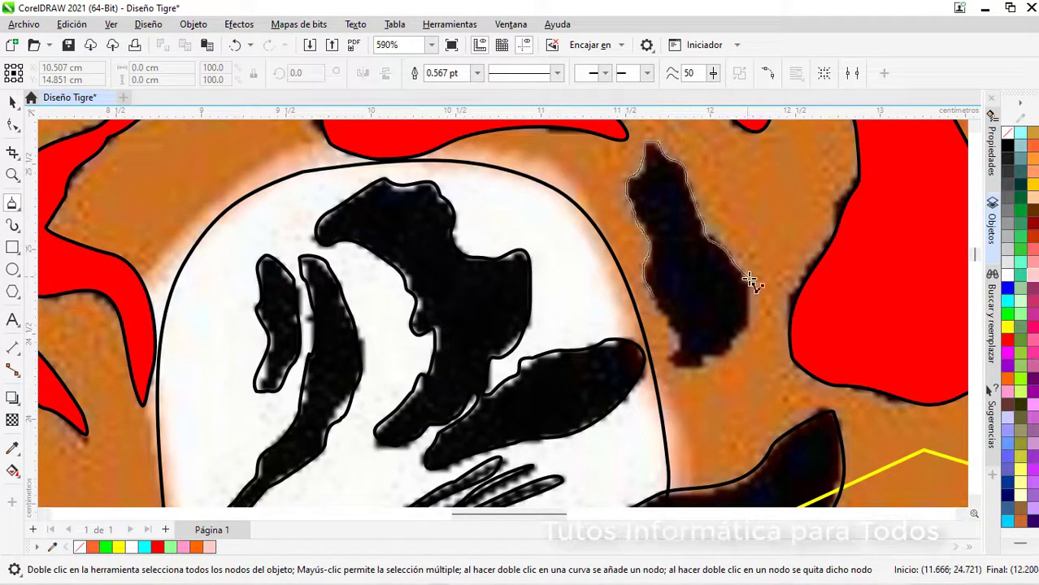
drag(668, 355, 652, 294)
Step: Trace the nose's black outer contour, about 2.77 by 2.91 cm, and the pink nose area inside it, about 2.11 by 1.57 cm
scroll(652, 294, down, 4)
scroll(293, 400, up, 3)
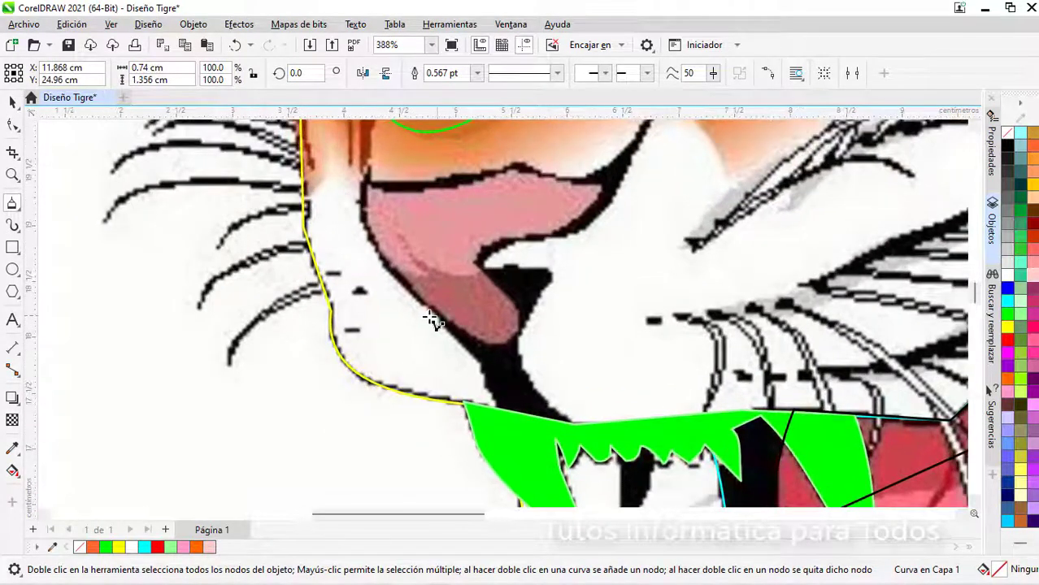
scroll(520, 399, up, 1)
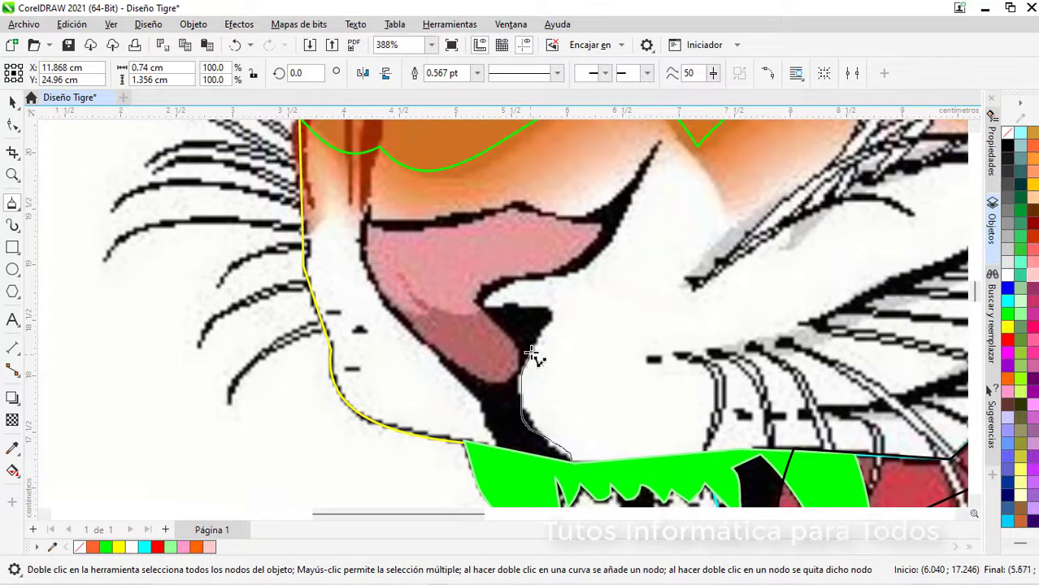
drag(657, 166, 530, 208)
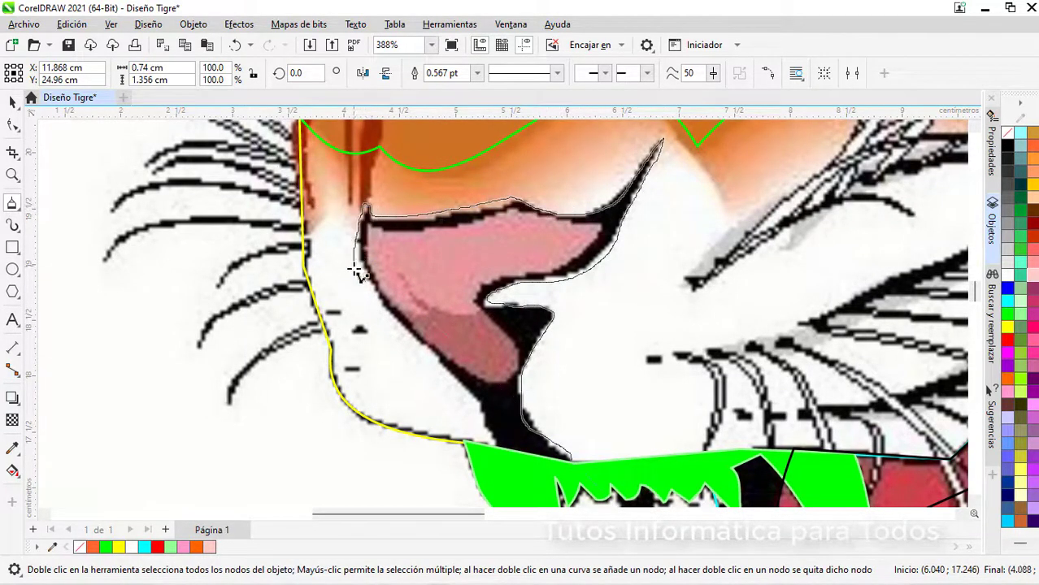
drag(451, 376, 591, 461)
scroll(412, 246, up, 1)
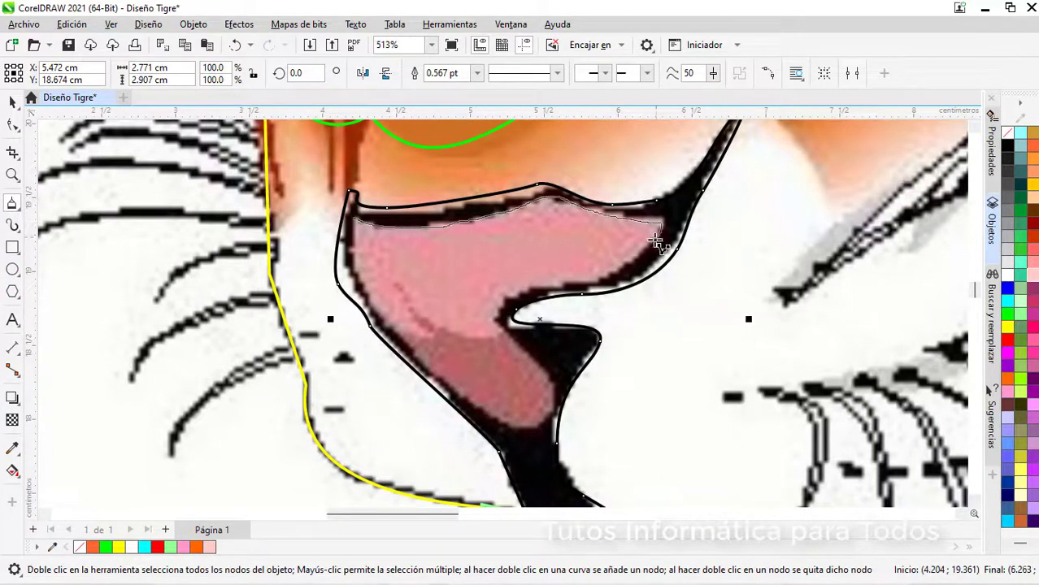
click(359, 221)
Step: Trace the jagged black stripe between the green lip and the lower left fang, about 1.11 by 2.49 cm
scroll(406, 294, down, 2)
drag(977, 294, 978, 307)
scroll(561, 357, up, 4)
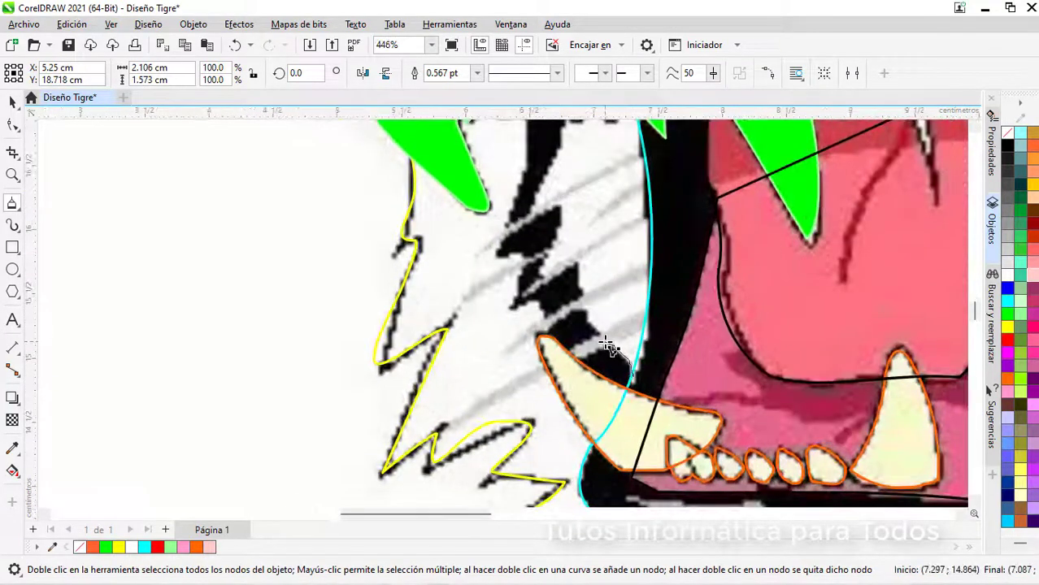
scroll(561, 216, up, 2)
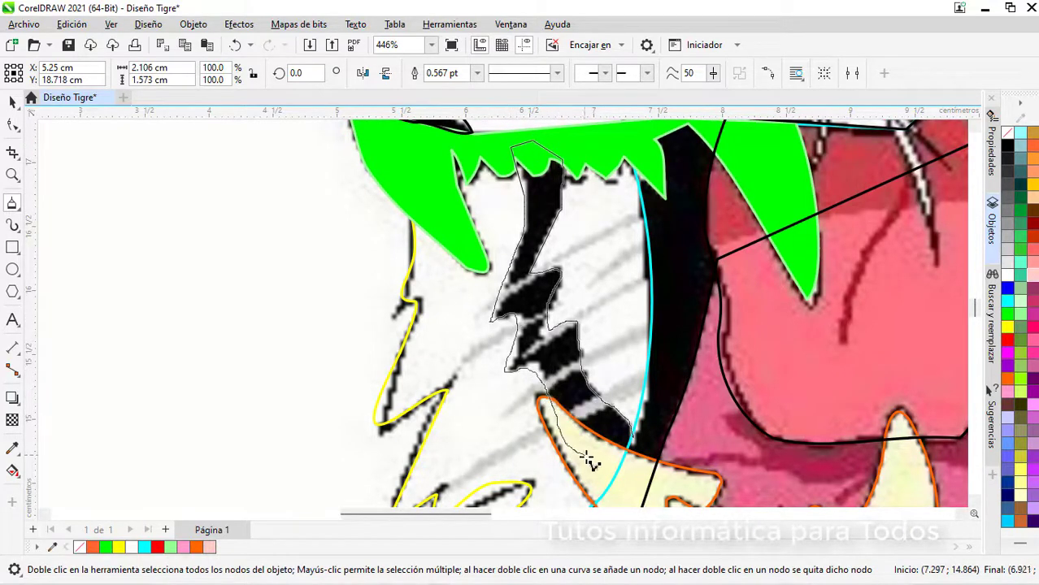
click(633, 438)
Step: Trace the uppermost whisker on the left side of the face with the Pen tool
scroll(633, 438, down, 2)
scroll(256, 408, up, 1)
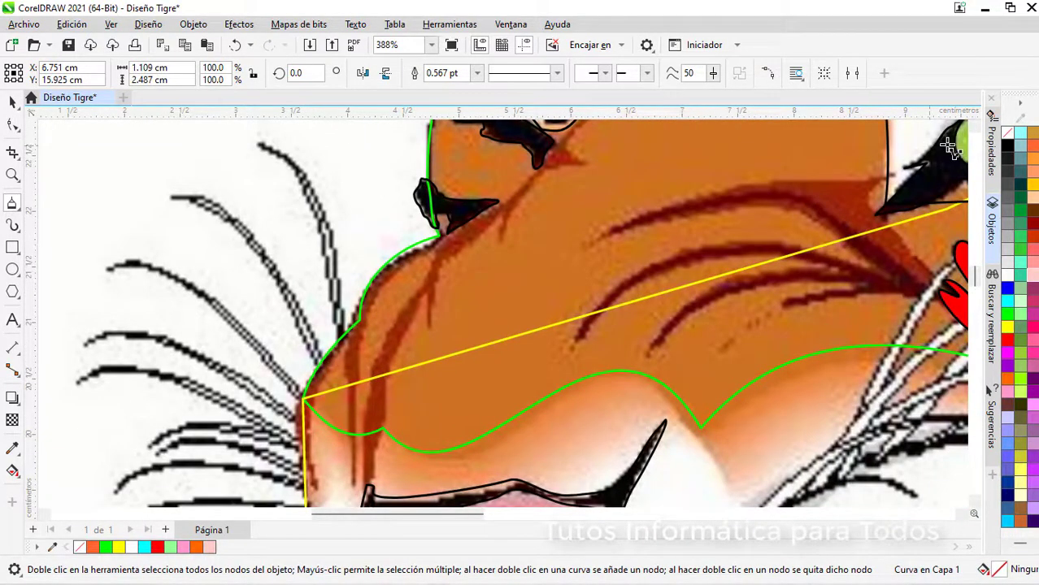
click(977, 129)
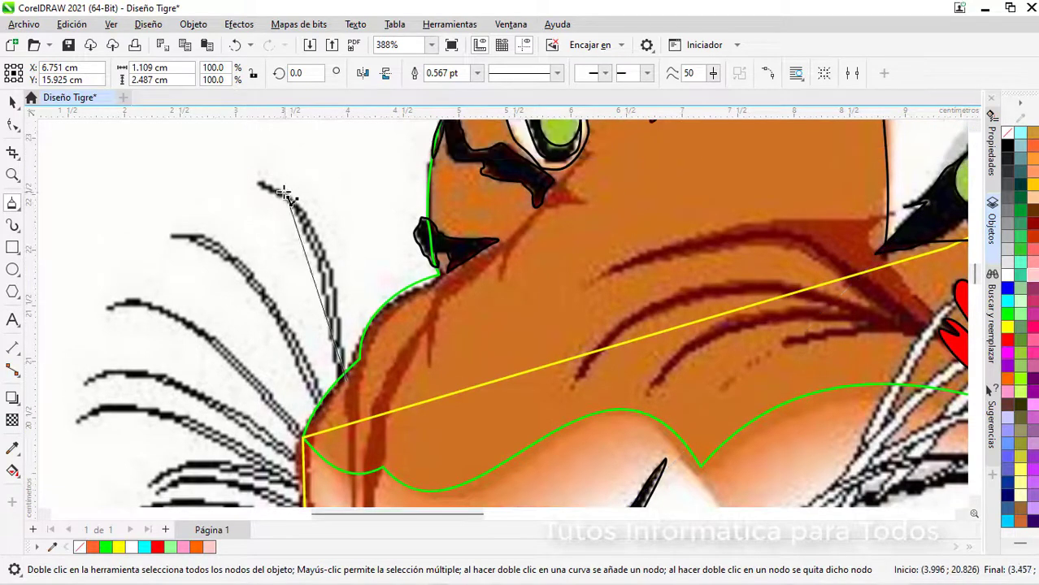
Step: Trace the uppermost whisker beside the tiger's left cheek as a closed outline with straight segments
key(Escape)
scroll(333, 380, up, 1)
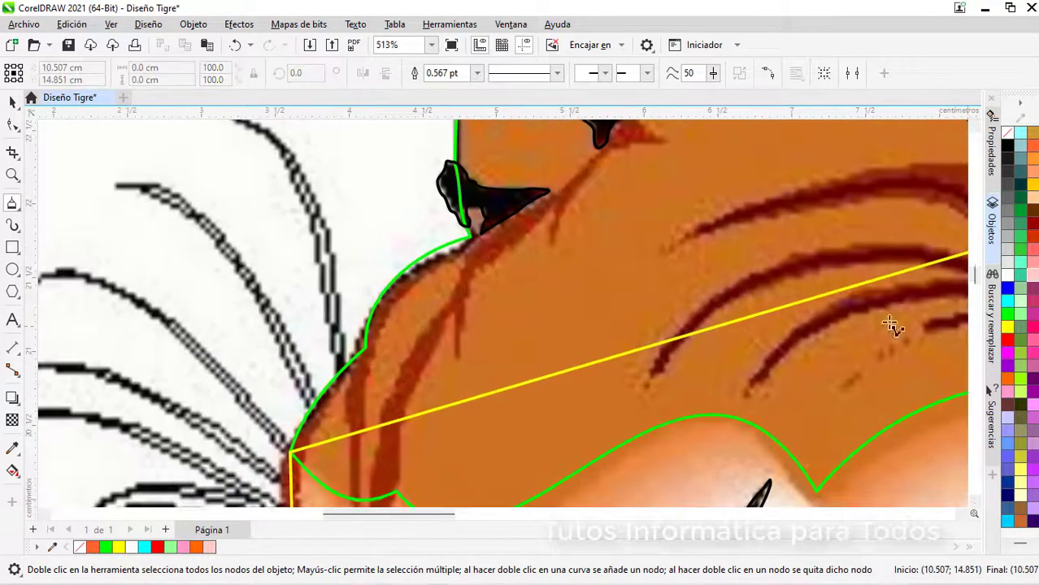
drag(975, 274, 975, 273)
drag(446, 514, 433, 514)
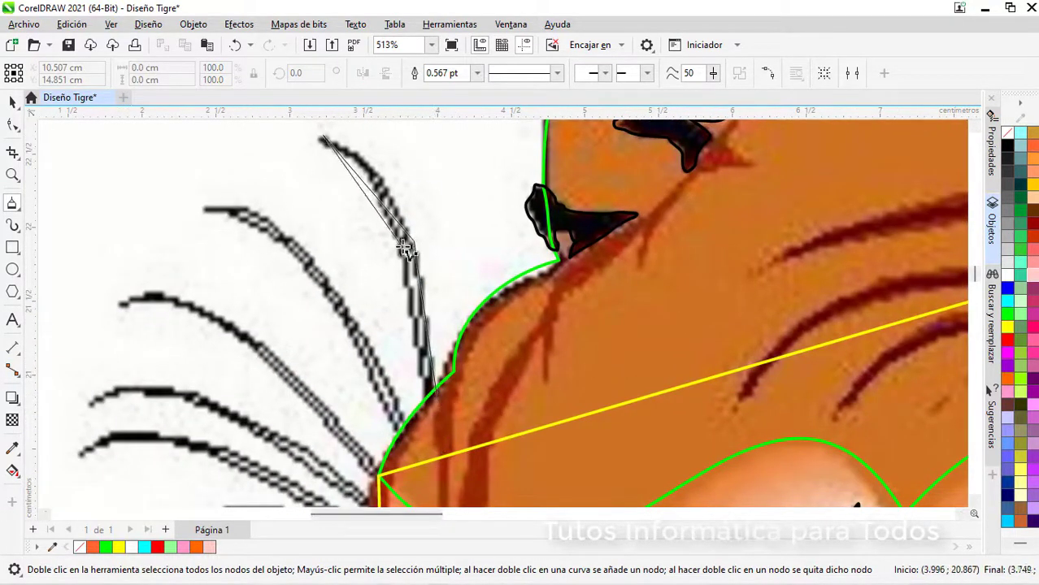
click(438, 396)
key(super)
key(super)
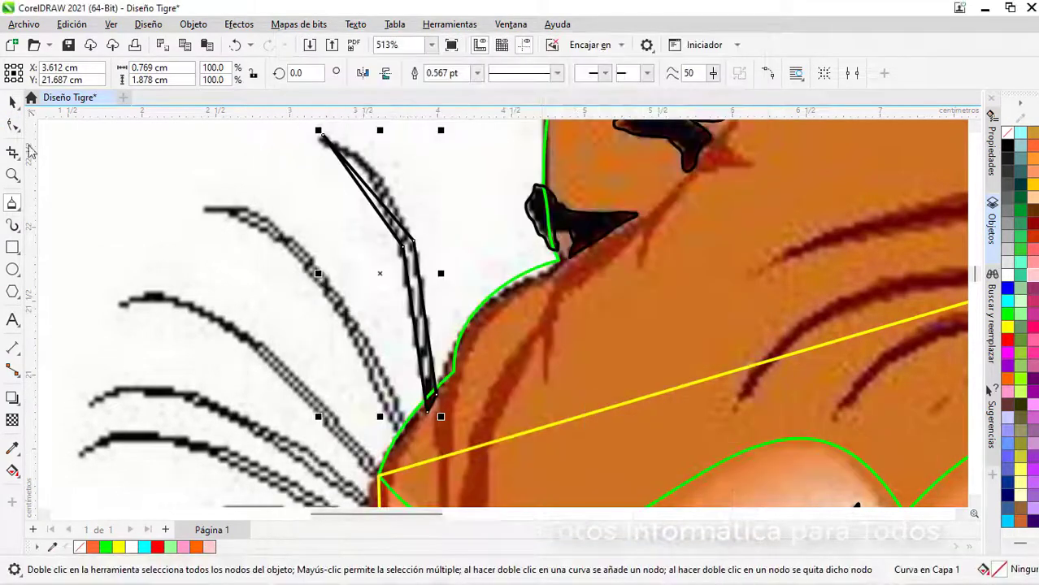
Step: Delete the traced whisker's two middle nodes and bend both long sides to follow the uppermost whisker
click(12, 125)
scroll(416, 295, up, 2)
right_click(427, 316)
key(Escape)
scroll(499, 286, up, 3)
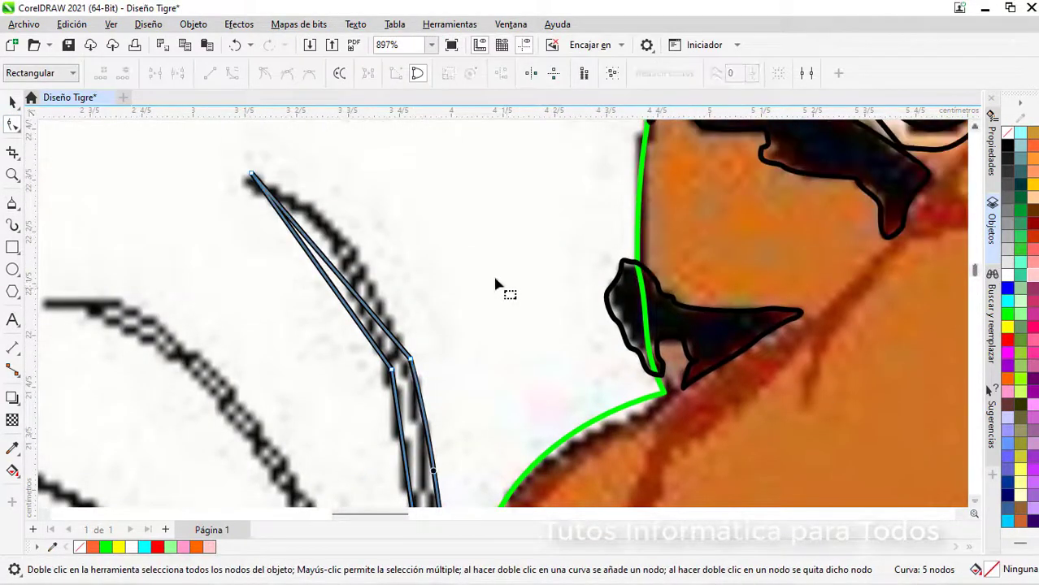
mouse_move(341, 278)
mouse_down()
mouse_move(354, 253)
mouse_move(344, 273)
mouse_up()
double_click(411, 359)
right_click(345, 304)
click(370, 131)
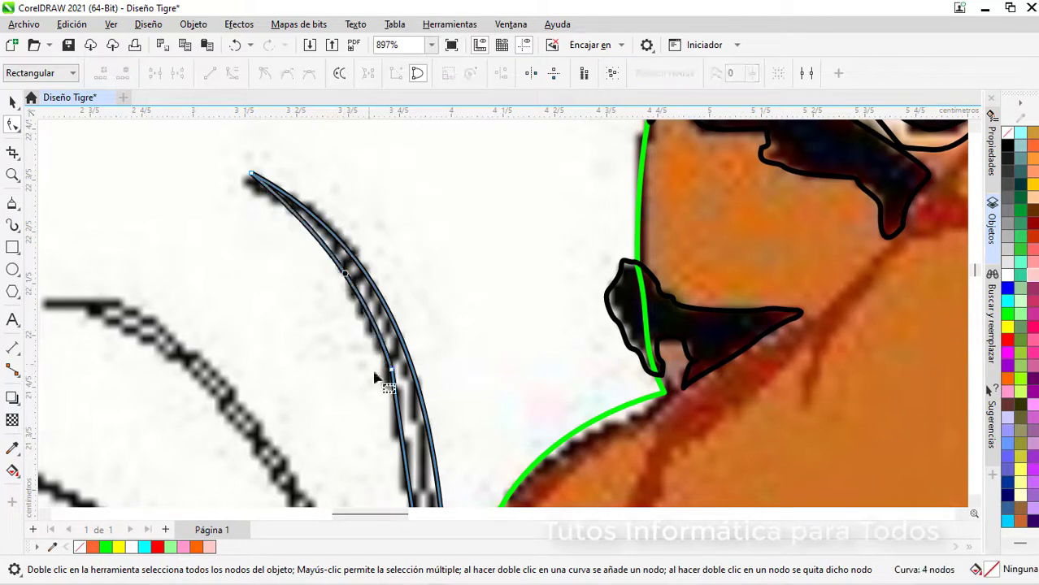
double_click(392, 370)
scroll(415, 390, down, 4)
scroll(422, 398, up, 4)
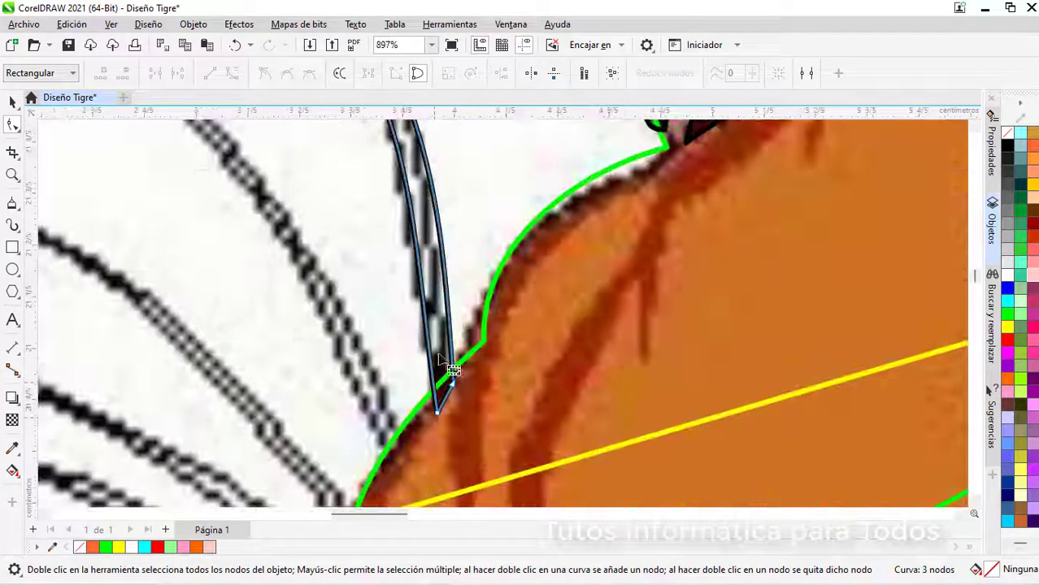
scroll(439, 324, down, 3)
Step: Duplicate the finished whisker, move the copy onto the second whisker and rotate it about 9.9°
key(space)
key(ctrl+d)
drag(478, 212, 408, 285)
click(407, 285)
drag(425, 193, 406, 195)
drag(407, 196, 391, 297)
key(Escape)
scroll(379, 336, up, 3)
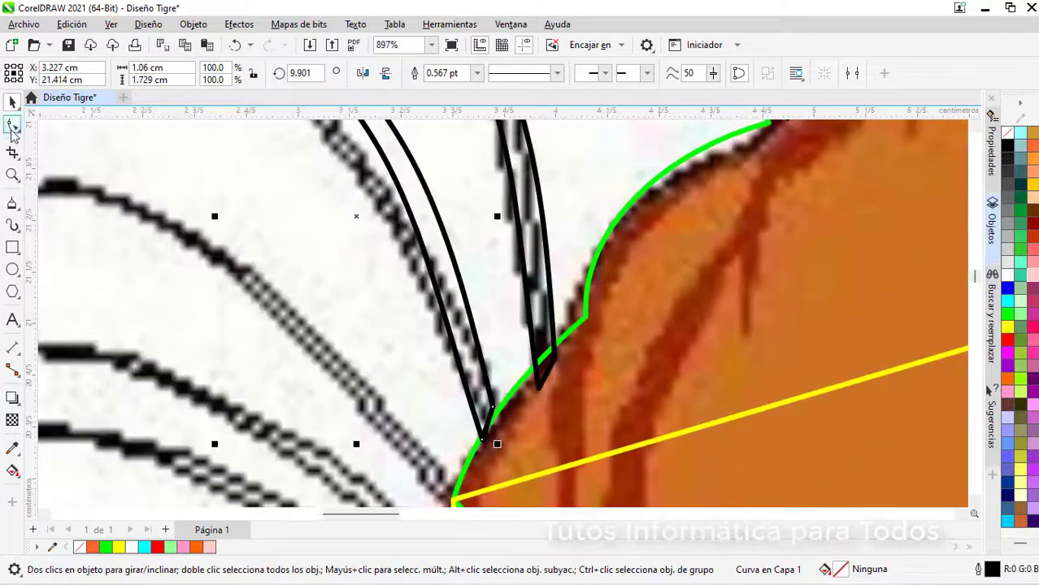
Step: Reposition the second whisker's tip and base nodes and bend its sides to match the sketch
click(13, 128)
drag(492, 407, 503, 410)
scroll(487, 439, up, 4)
drag(221, 151, 148, 187)
mouse_move(315, 277)
mouse_down()
mouse_move(319, 246)
mouse_move(299, 267)
mouse_up()
drag(368, 337, 362, 342)
scroll(400, 394, down, 1)
scroll(400, 394, down, 4)
Step: Copy the second whisker and place the copy near the third whisker of the sketch
click(12, 101)
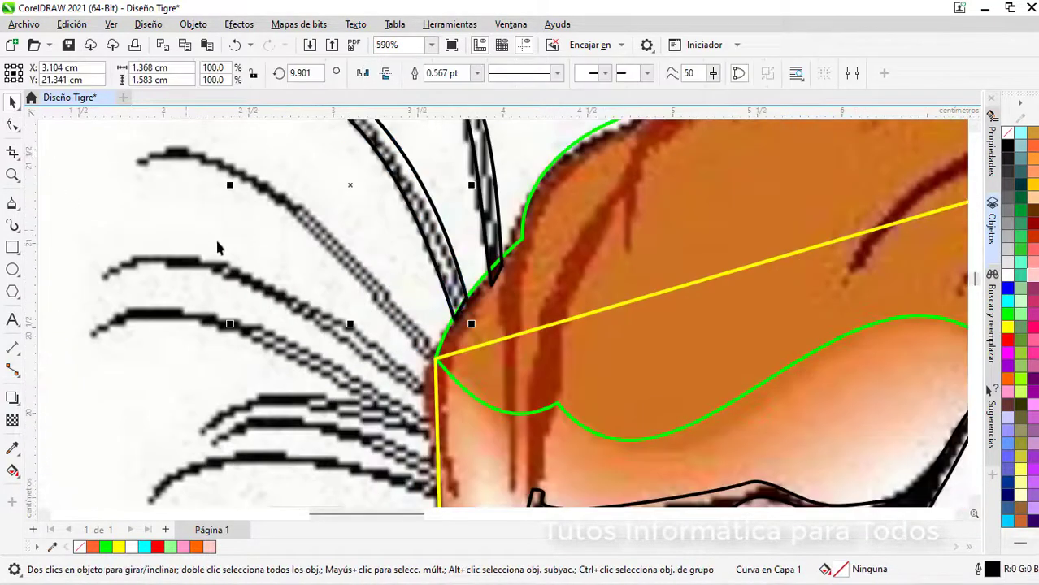
drag(425, 234, 397, 292)
right_click(397, 293)
click(977, 121)
Step: Move the third whisker's tip and base nodes onto the sketch and bend its long sides
click(12, 127)
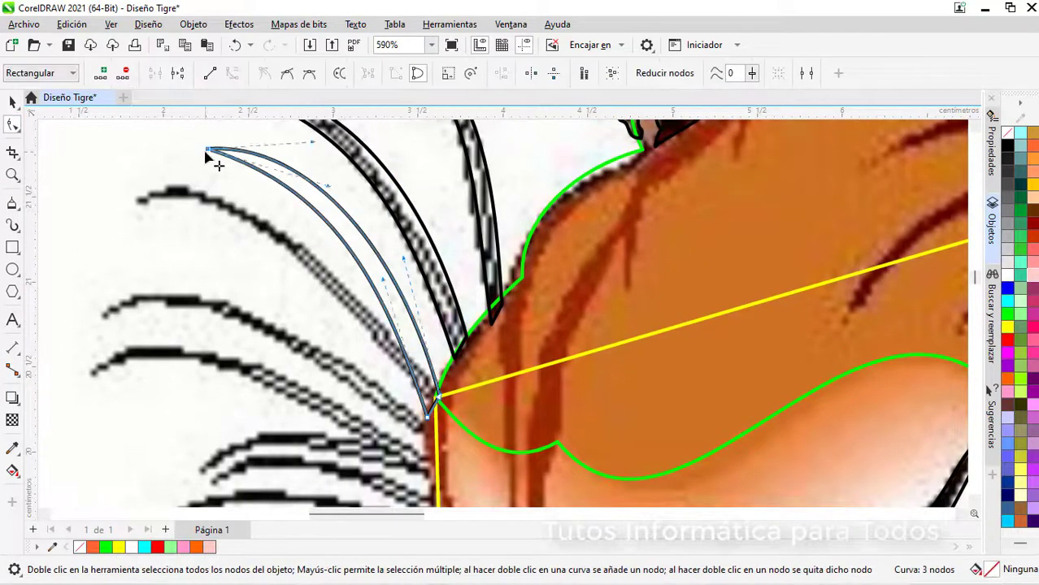
drag(206, 151, 141, 200)
scroll(356, 397, up, 2)
drag(548, 396, 548, 376)
drag(521, 443, 536, 427)
drag(408, 225, 384, 242)
drag(454, 189, 404, 217)
scroll(387, 226, down, 3)
click(977, 121)
Step: Refine the curvature of the third whisker's long sides so they follow the sketched strokes
scroll(171, 181, up, 2)
drag(371, 286, 379, 264)
drag(415, 330, 431, 293)
scroll(472, 321, down, 1)
click(976, 125)
scroll(731, 370, down, 3)
click(975, 502)
scroll(691, 383, up, 5)
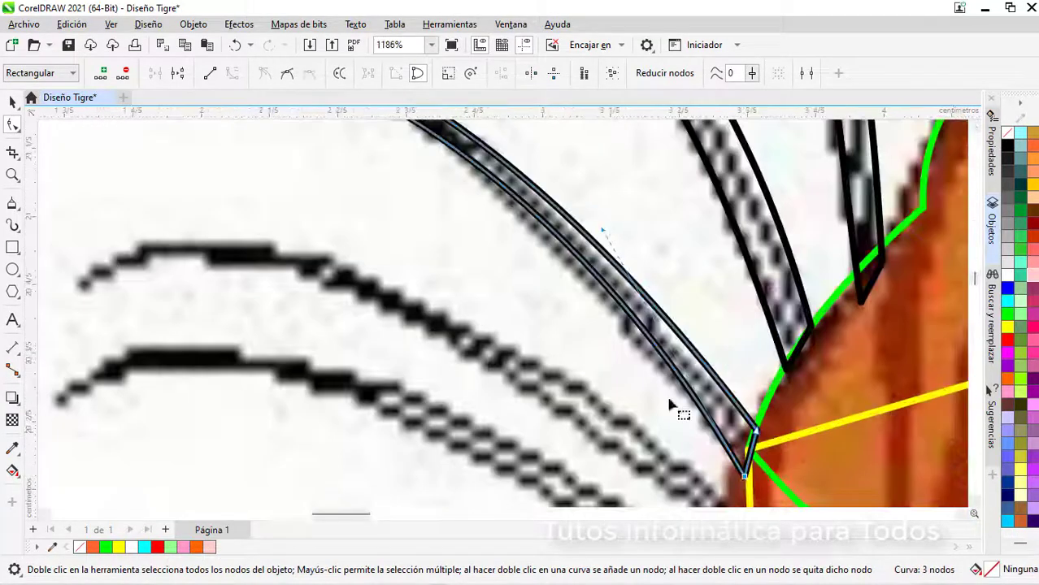
drag(600, 236, 584, 247)
scroll(538, 329, down, 3)
Step: Duplicate the third whisker, move the copy onto the fourth whisker and rotate it to match
click(175, 297)
click(11, 102)
click(494, 249)
key(ctrl+d)
drag(612, 210, 520, 348)
click(520, 348)
drag(622, 257, 486, 364)
Step: Duplicate the fourth whisker and place the copy over the fifth whisker of the sketch
click(147, 191)
click(349, 295)
key(ctrl+d)
scroll(583, 423, up, 1)
scroll(584, 424, up, 1)
Step: Adjust the fifth whisker's base nodes and curve its sides to fit the sketched whisker
key(F10)
click(655, 499)
scroll(660, 488, down, 1)
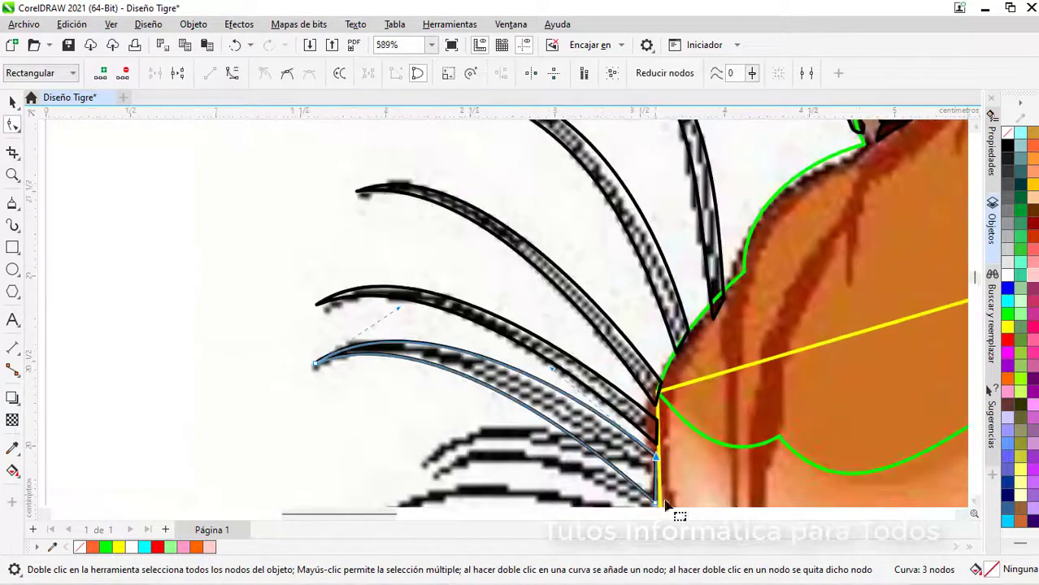
click(975, 502)
scroll(652, 346, up, 1)
drag(667, 338, 673, 299)
scroll(561, 231, down, 1)
drag(508, 186, 509, 196)
scroll(576, 261, down, 1)
scroll(602, 267, up, 1)
drag(652, 248, 669, 248)
drag(657, 285, 666, 284)
scroll(680, 357, down, 3)
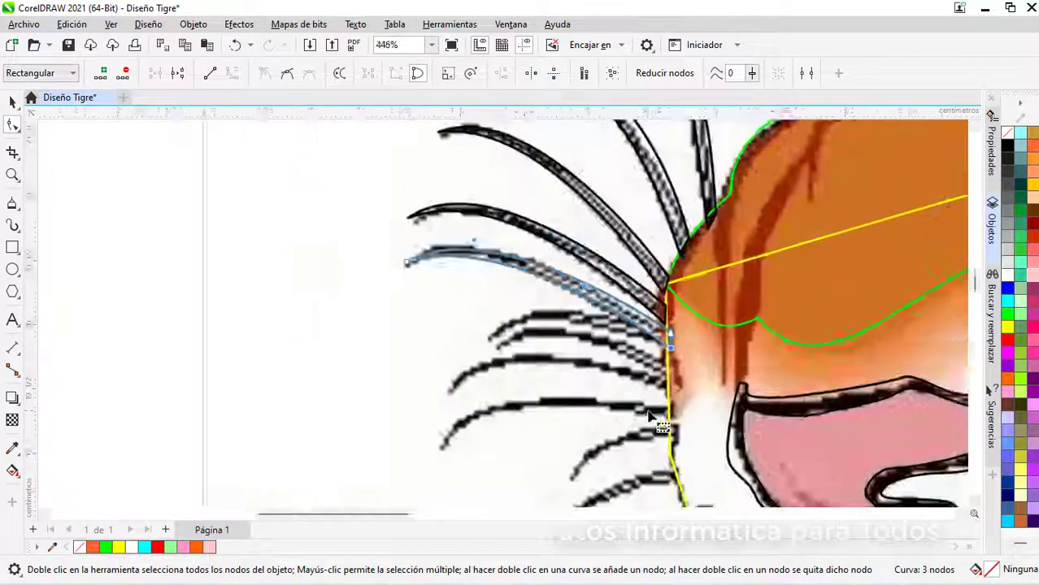
Step: Bend the yellow face outline's straight segment beside the whiskers so it follows the cheek edge
scroll(674, 364, up, 2)
click(673, 359)
right_click(673, 359)
click(712, 181)
drag(674, 360, 655, 354)
scroll(657, 490, down, 2)
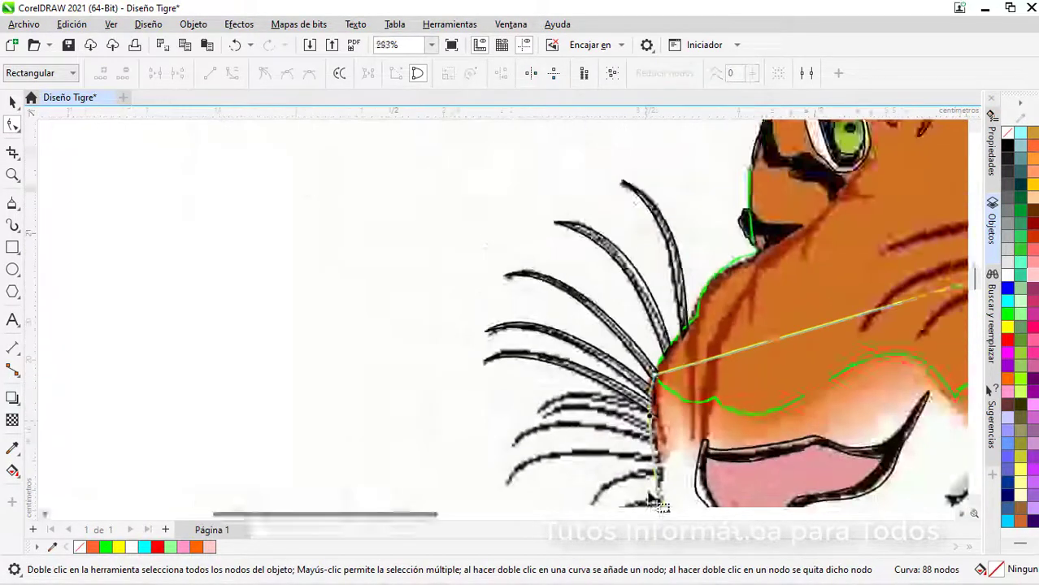
Step: Copy the fifth whisker and place the copy by the shorter sixth whisker below it
scroll(610, 443, up, 1)
key(space)
drag(975, 281, 976, 287)
scroll(874, 248, down, 1)
drag(643, 221, 678, 260)
right_click(678, 260)
Step: Scale the copied whisker to 60.8%, rotate it to about 34.1° and align it with the sixth whisker
scroll(695, 295, up, 2)
drag(829, 347, 749, 315)
drag(696, 277, 709, 249)
click(709, 250)
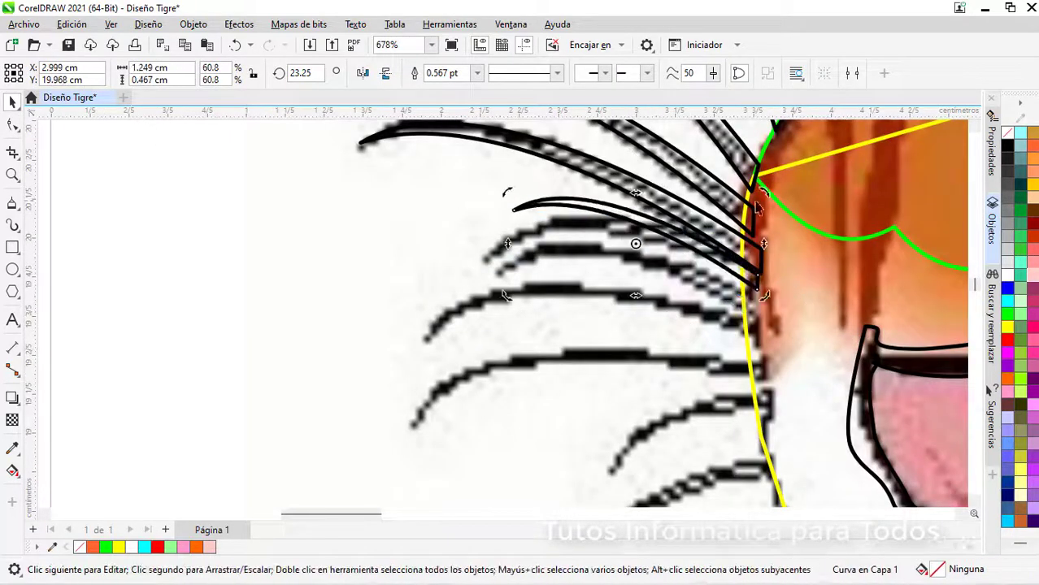
drag(760, 286, 764, 262)
drag(662, 232, 651, 243)
key(Escape)
Step: Duplicate the sixth whisker and position the copy over the seventh whisker just below it
click(660, 239)
key(ctrl+d)
drag(709, 137, 635, 305)
key(ctrl+z)
mouse_move(702, 260)
mouse_down()
mouse_move(714, 279)
mouse_move(704, 281)
mouse_up()
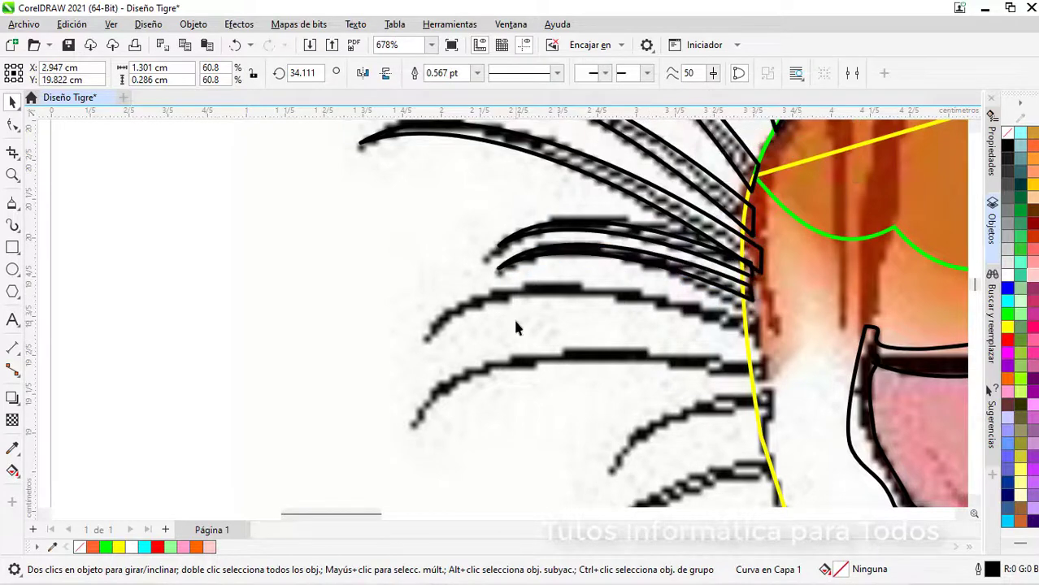
Step: Duplicate the seventh whisker, place the copy over the eighth whisker and open its nodes for editing
key(ctrl+d)
drag(745, 158, 639, 298)
click(12, 125)
scroll(679, 335, up, 2)
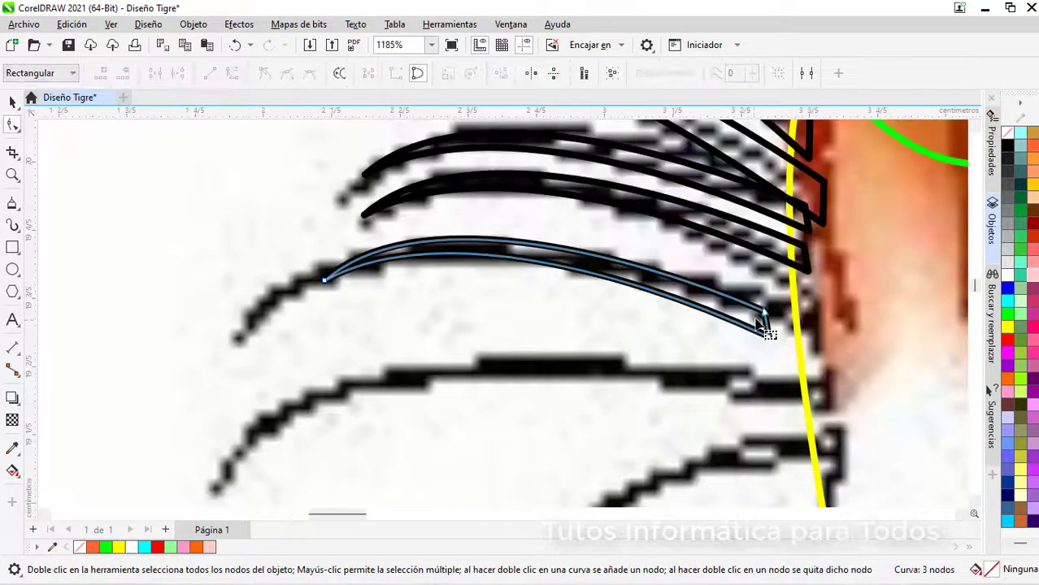
Step: Stretch the eighth whisker's base and tip nodes to the sketched ends and curve its sides to fit
drag(744, 297, 787, 353)
drag(764, 311, 815, 316)
drag(324, 280, 235, 335)
drag(337, 274, 348, 210)
scroll(517, 421, down, 2)
click(975, 502)
click(974, 501)
click(975, 501)
Step: Copy a whisker onto the ninth, long whisker and adjust its nodes and curves to match the sketch
key(space)
click(538, 205)
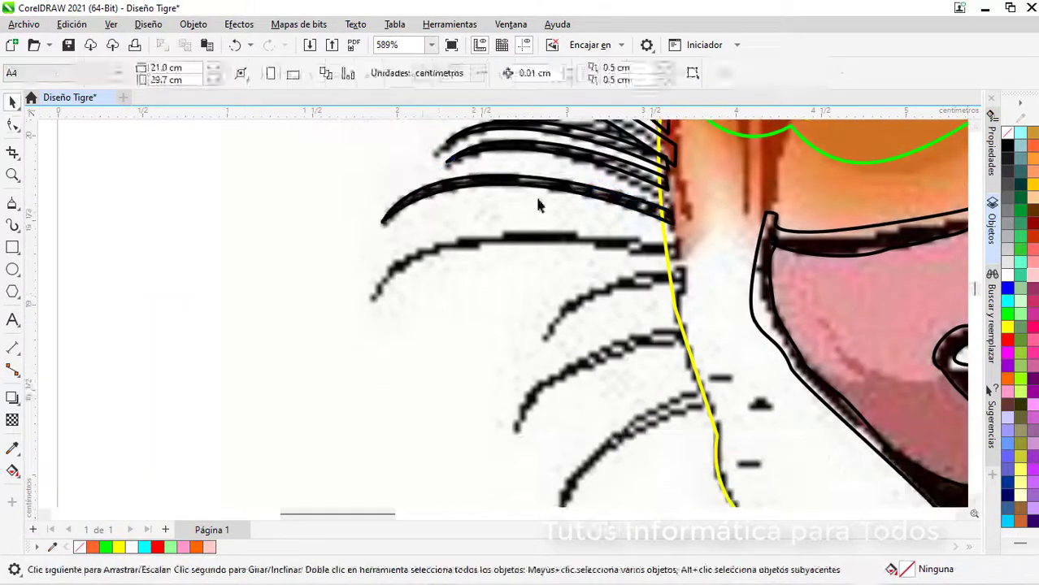
click(537, 237)
key(F10)
drag(664, 286, 681, 257)
scroll(431, 228, up, 1)
drag(346, 315, 344, 332)
drag(414, 218, 388, 192)
drag(450, 236, 428, 211)
scroll(500, 442, down, 2)
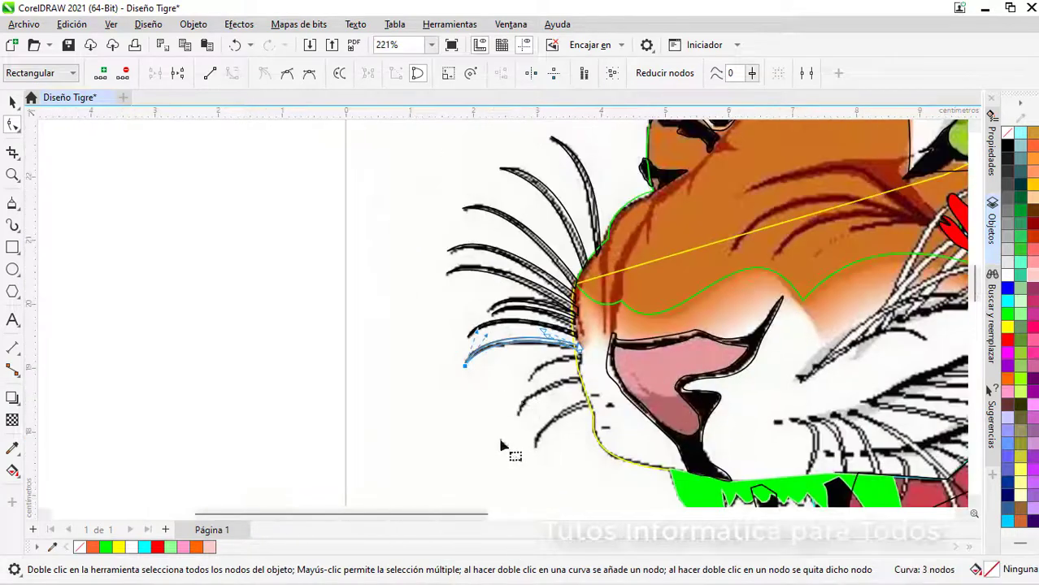
Step: Place a copy of the short whisker by the upper of the three remaining whiskers
scroll(500, 446, up, 3)
key(space)
scroll(489, 351, up, 1)
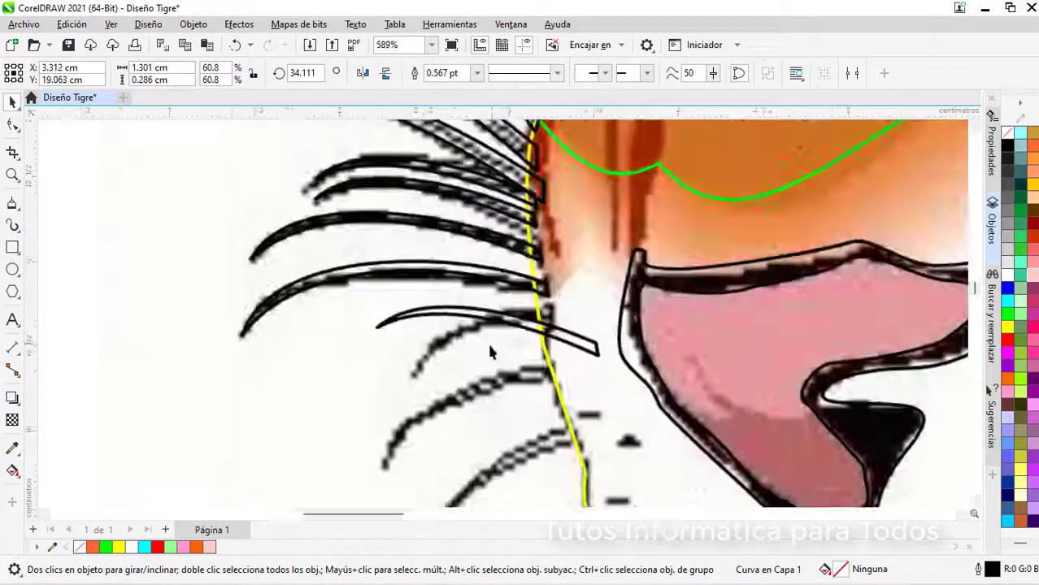
scroll(504, 349, up, 1)
Step: Scale the copy to 45.3%, rotate it to about 62.8° and align it with the tenth whisker
click(513, 290)
drag(693, 264, 644, 185)
click(530, 259)
drag(695, 396, 642, 380)
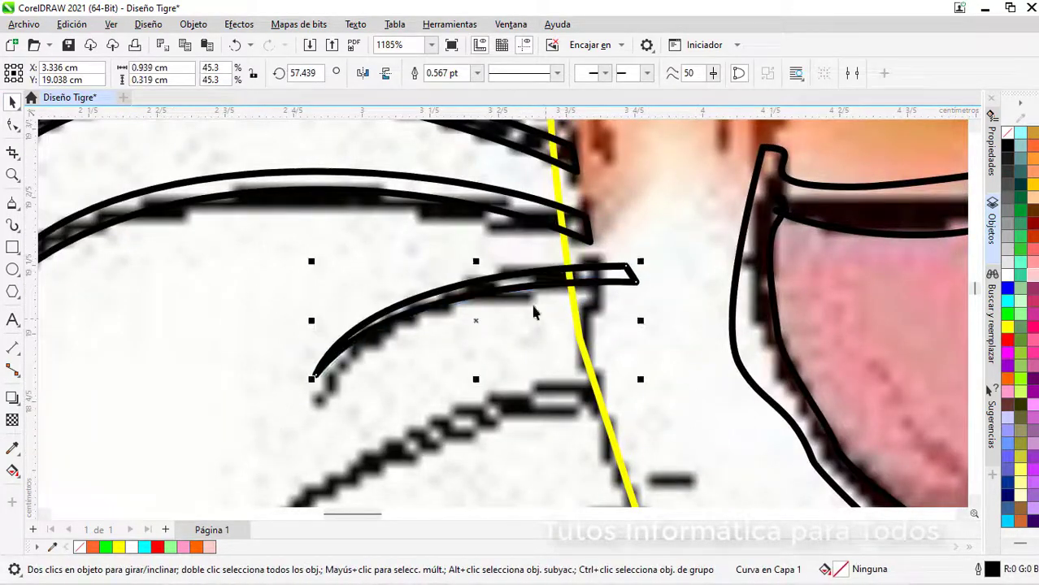
drag(538, 287, 533, 306)
click(534, 306)
drag(636, 282, 633, 269)
drag(492, 304, 479, 295)
Step: Copy the tenth whisker and position the copy over the eleventh whisker directly below
scroll(488, 300, down, 1)
drag(976, 287, 977, 292)
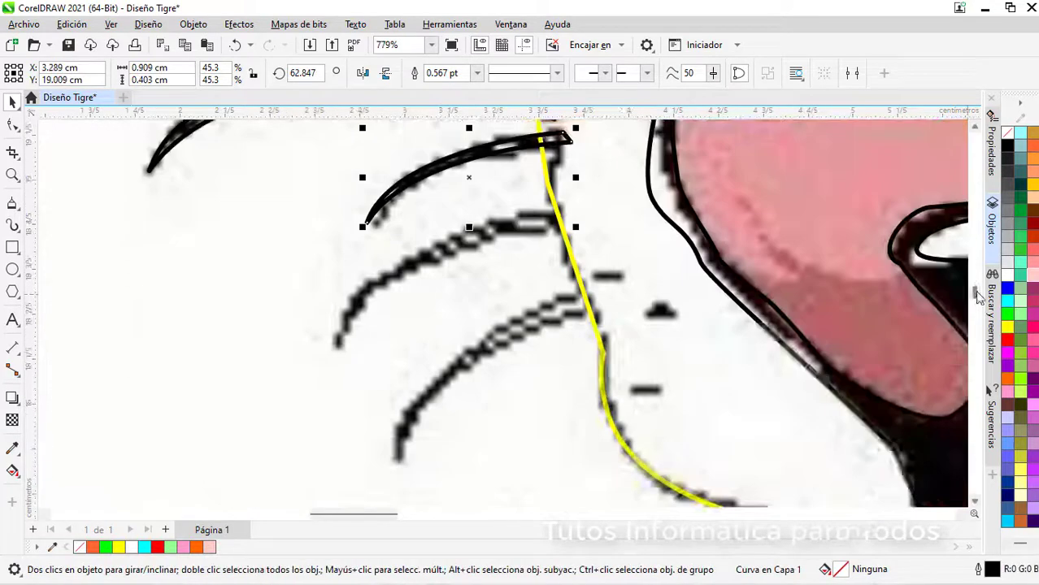
scroll(521, 200, down, 3)
right_click(504, 213)
scroll(506, 209, up, 4)
mouse_move(509, 181)
mouse_down()
mouse_move(504, 213)
mouse_move(506, 186)
mouse_up()
Step: Move the eleventh whisker's base and tip nodes to the sketched ends and bend its lower side to fit
click(13, 125)
drag(638, 153, 692, 203)
drag(658, 182, 693, 180)
drag(304, 330, 279, 391)
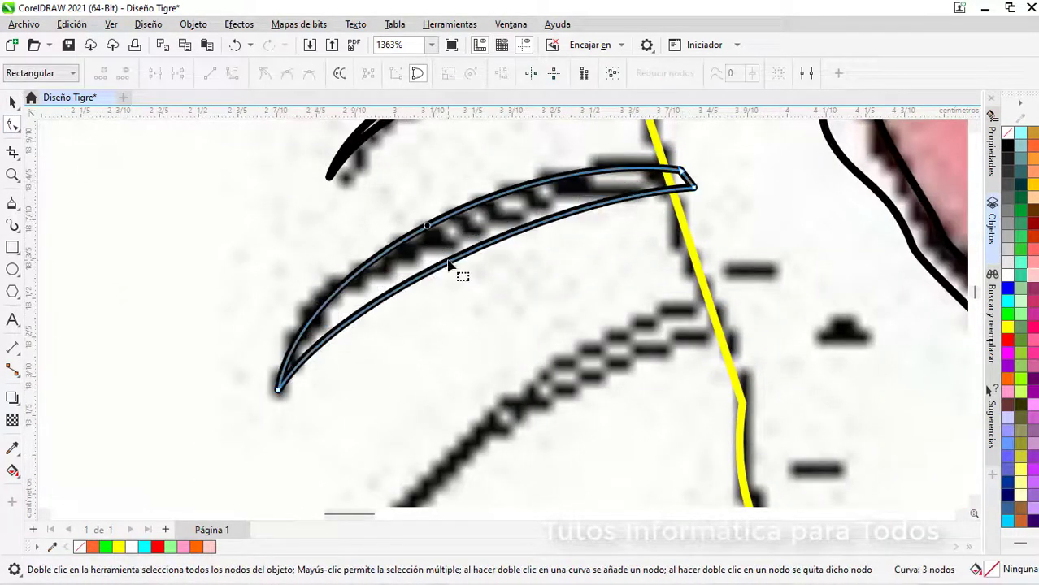
drag(449, 263, 448, 235)
Step: Duplicate the eleventh whisker and place the copy by the last sketched whisker below it
key(space)
key(ctrl+d)
drag(498, 152, 367, 484)
scroll(534, 455, down, 4)
click(974, 502)
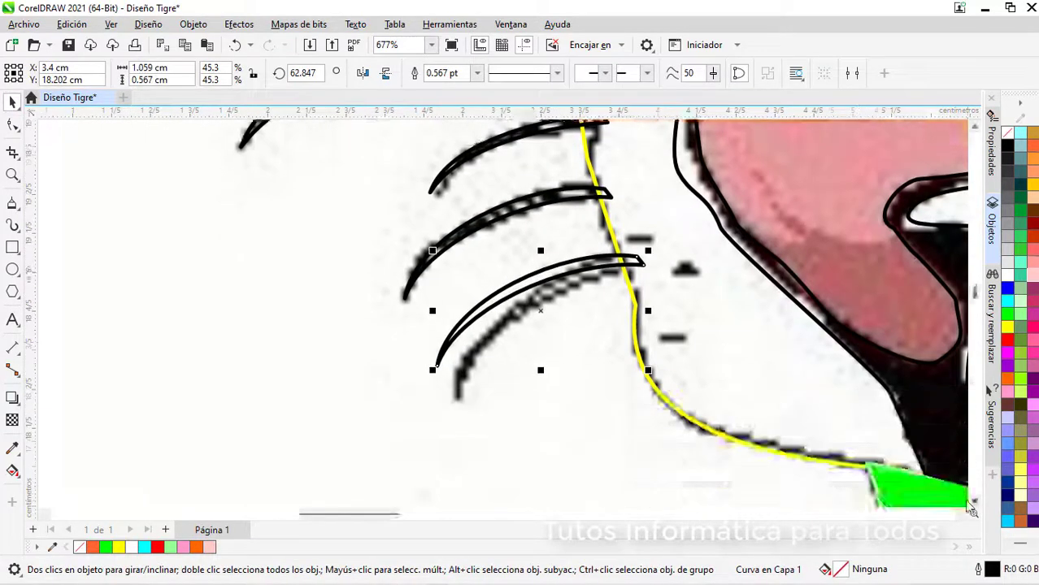
Step: Rotate the twelfth whisker to the sketch's slope, align its base and move its tip node to the sketched end
scroll(570, 296, up, 3)
drag(530, 283, 556, 322)
click(556, 322)
drag(716, 273, 675, 246)
key(F10)
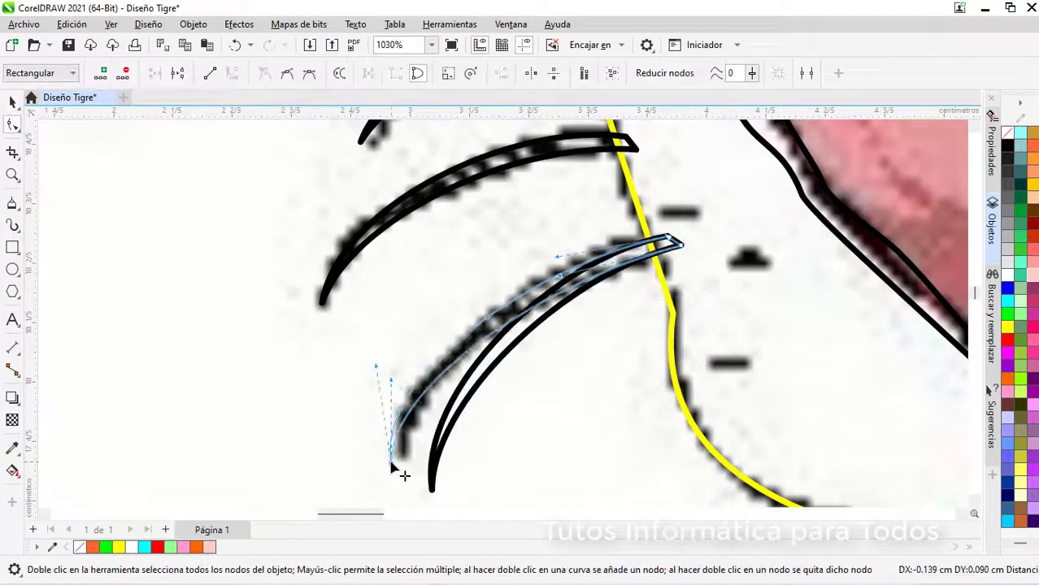
scroll(767, 421, down, 8)
Step: Recolour the red forehead and cheek stripes with an aquamarine fill
drag(740, 514, 792, 517)
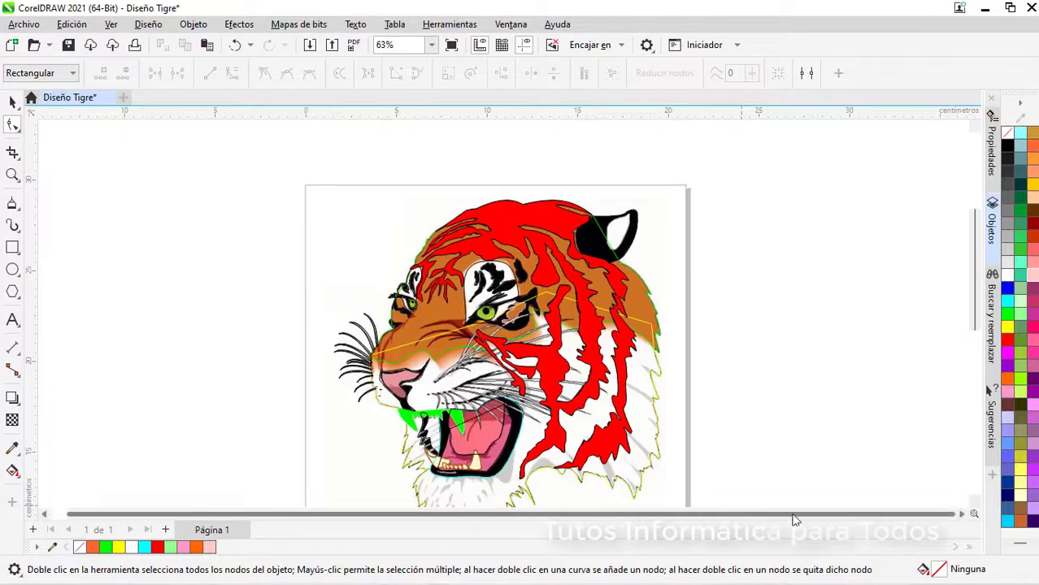
key(space)
click(567, 300)
click(1021, 263)
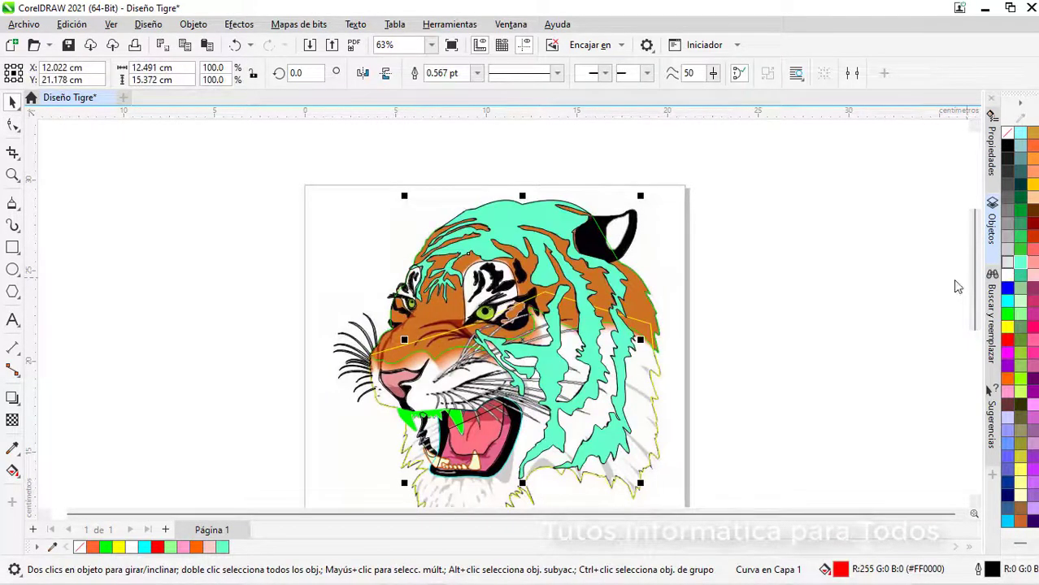
click(801, 340)
Step: Examine the cheek whiskers, muzzle and nose bridge for sketched markings still to trace
scroll(553, 467, up, 2)
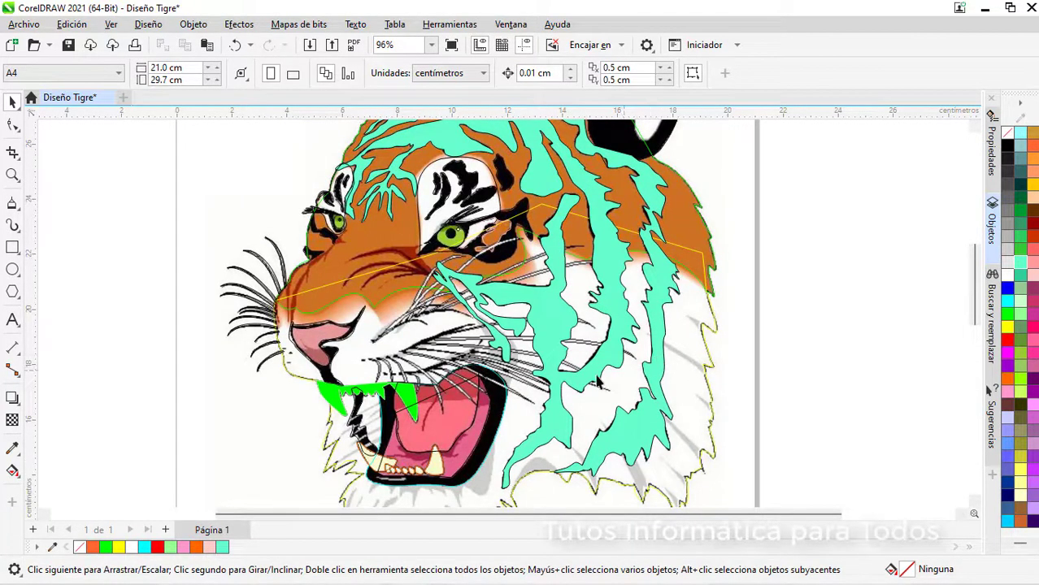
scroll(474, 307, up, 3)
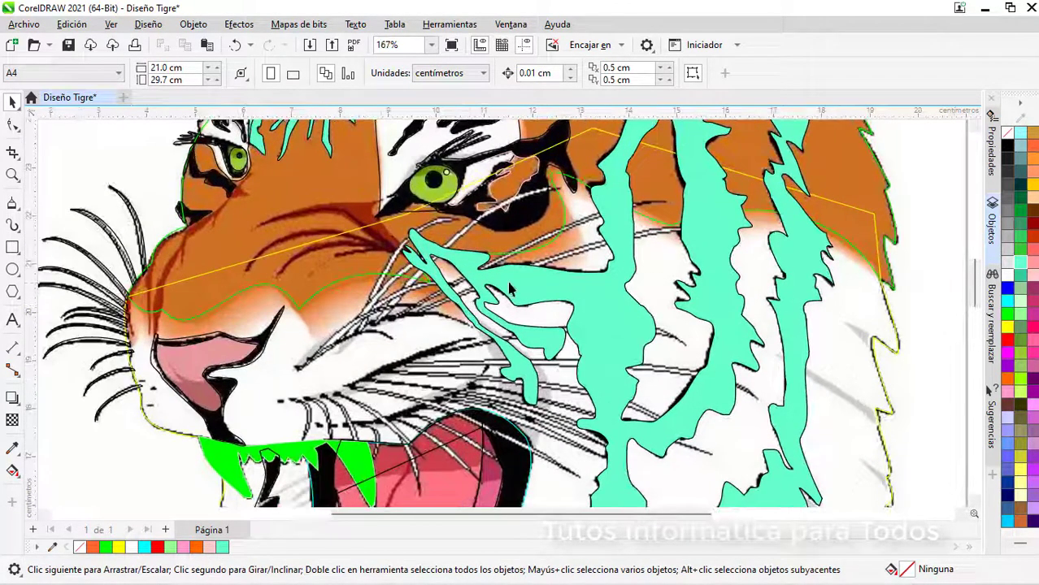
scroll(372, 316, up, 1)
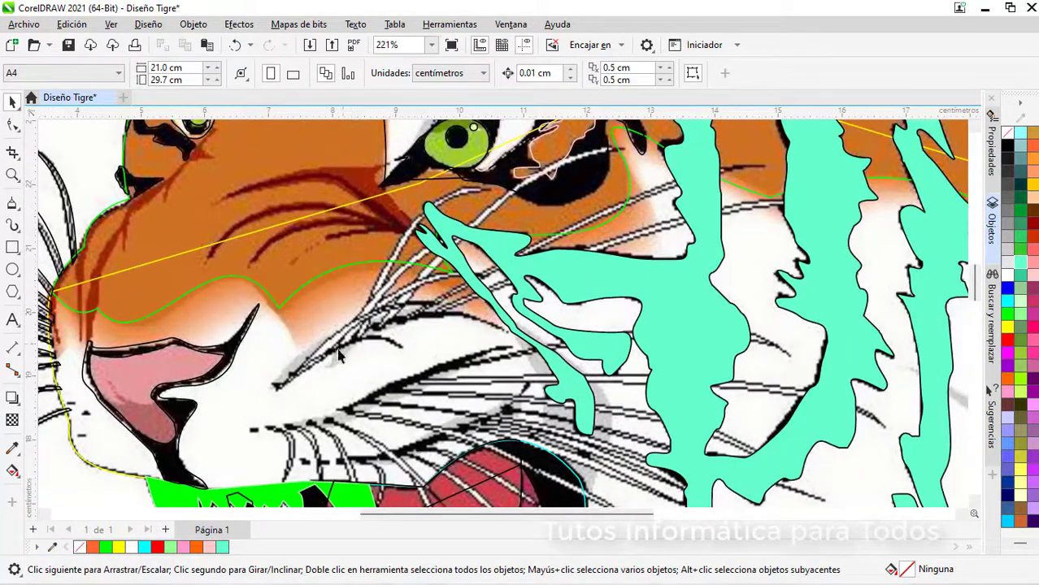
scroll(305, 439, down, 1)
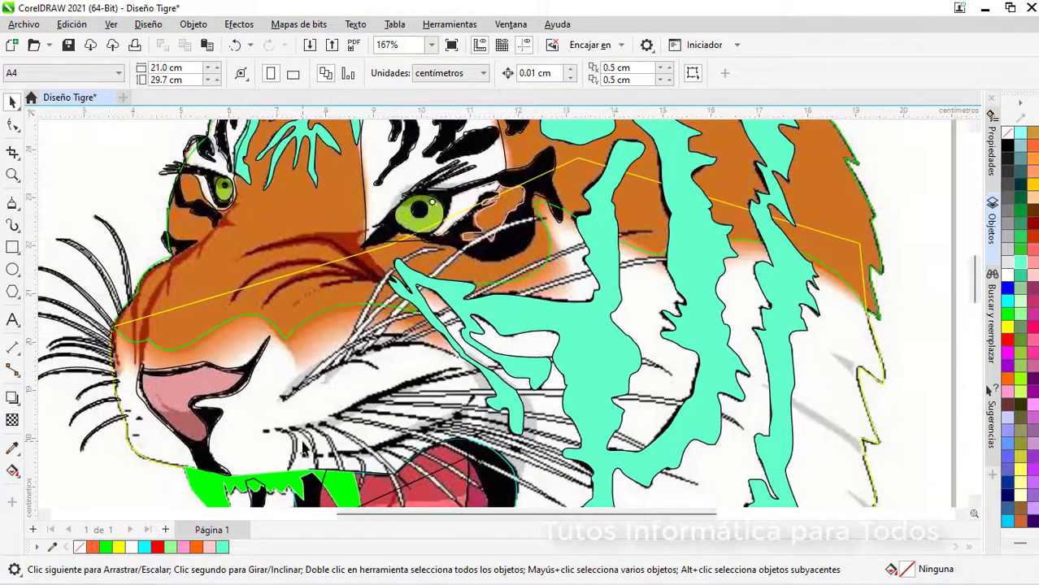
scroll(502, 363, down, 1)
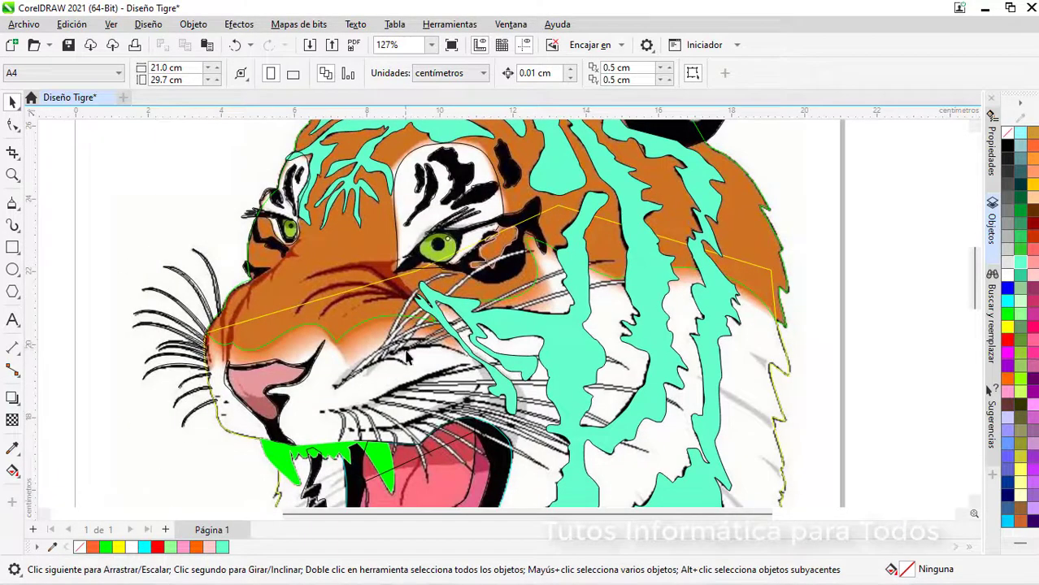
scroll(408, 358, up, 1)
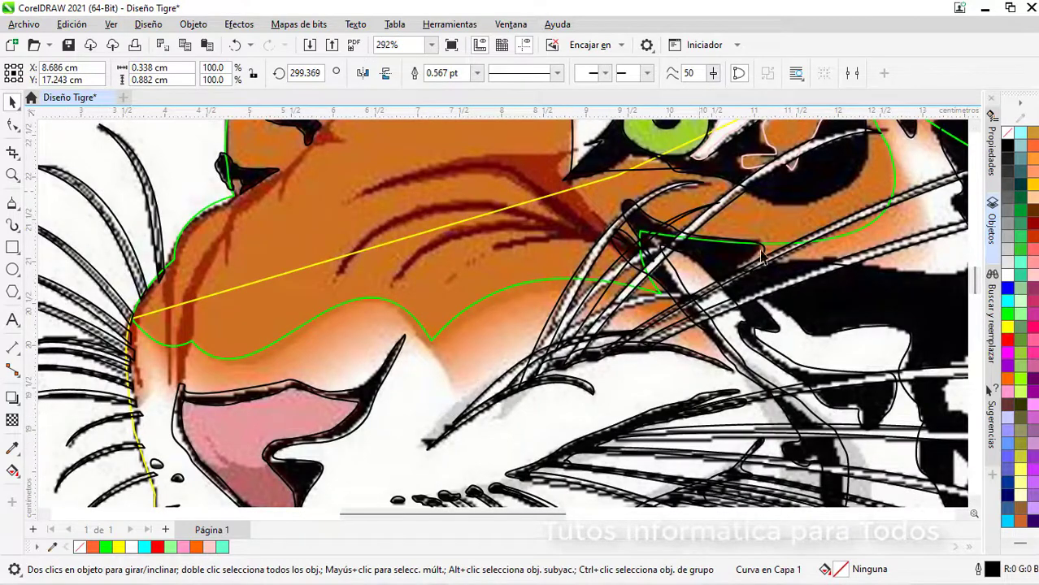
scroll(761, 256, down, 5)
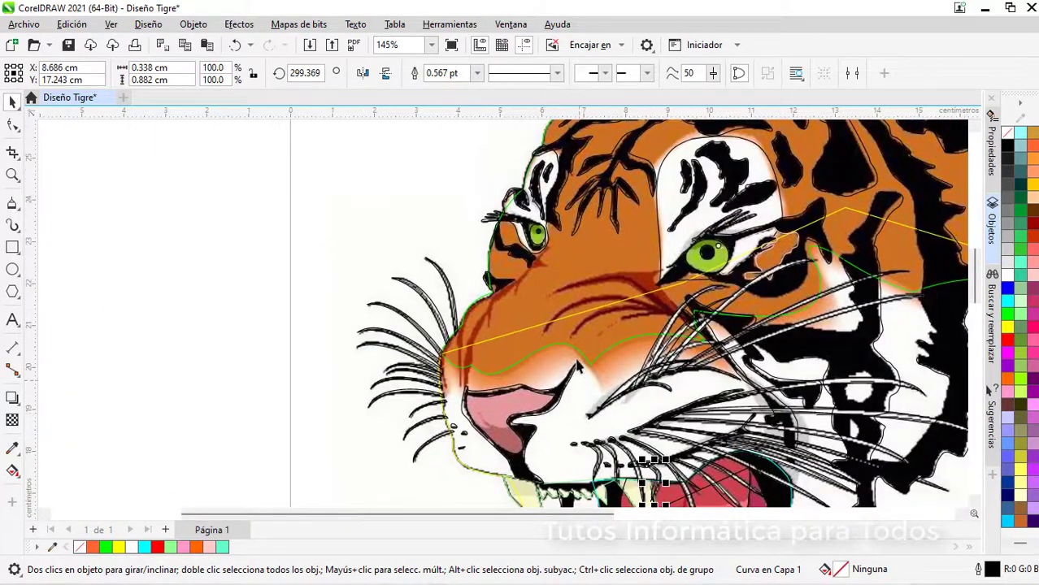
scroll(669, 305, up, 6)
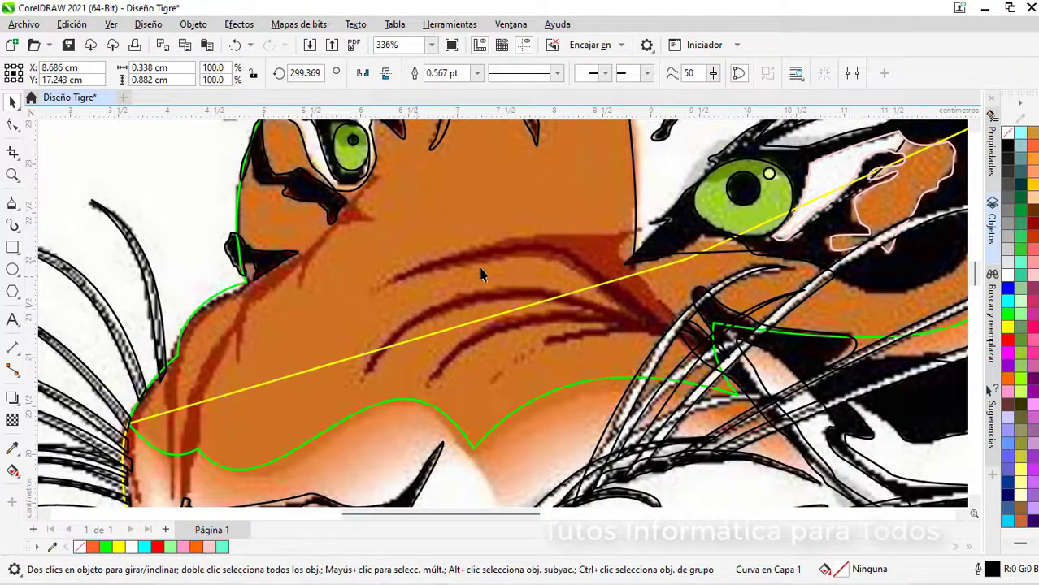
Step: Trace the branching dark red wrinkles on the nose bridge as one closed freehand outline, about 3.5 by 1.6 cm
key(F5)
scroll(710, 320, up, 1)
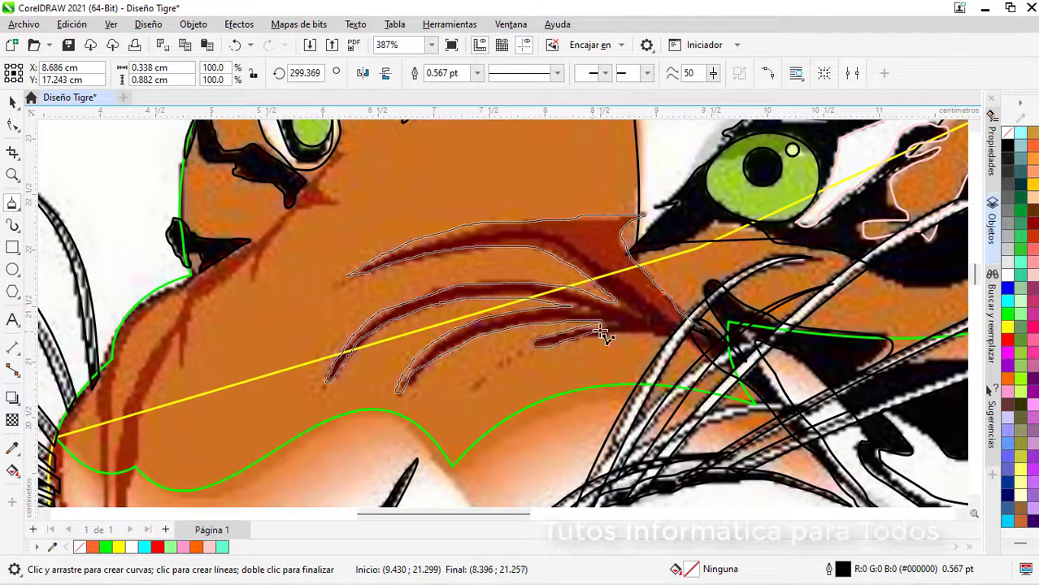
click(710, 340)
key(F10)
scroll(573, 292, up, 2)
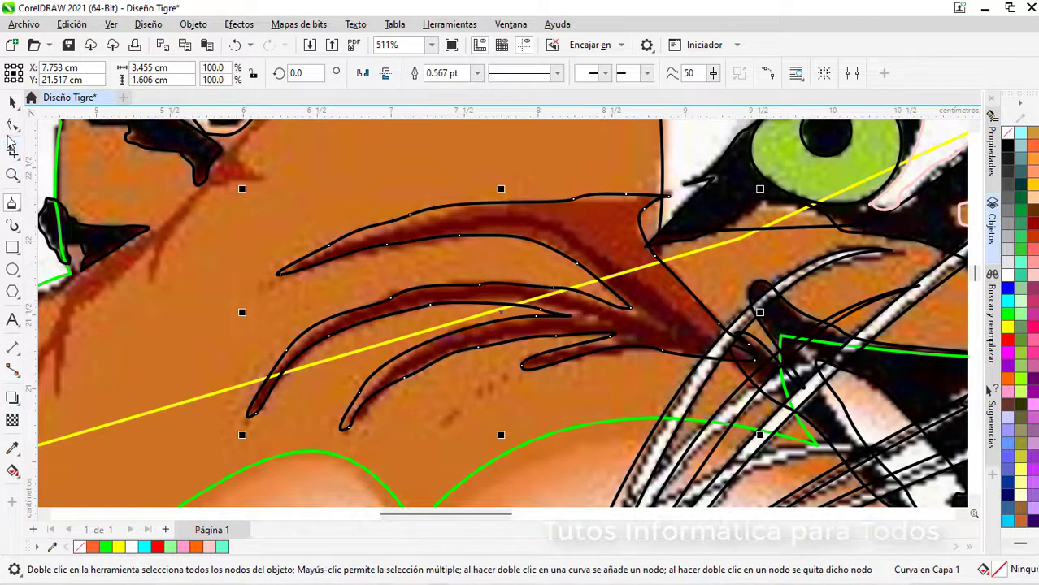
Step: Trace the darker inner shading of the nose-bridge wrinkles as a closed freehand shape, about 2.4 by 1.1 cm
click(11, 127)
click(12, 204)
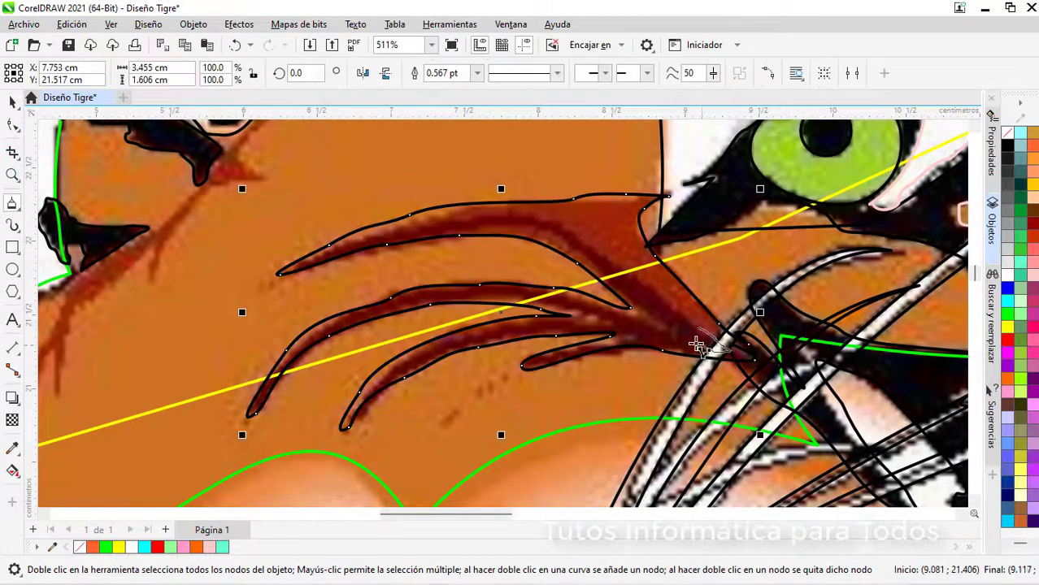
mouse_move(616, 329)
mouse_down()
mouse_move(464, 348)
mouse_move(516, 295)
mouse_up()
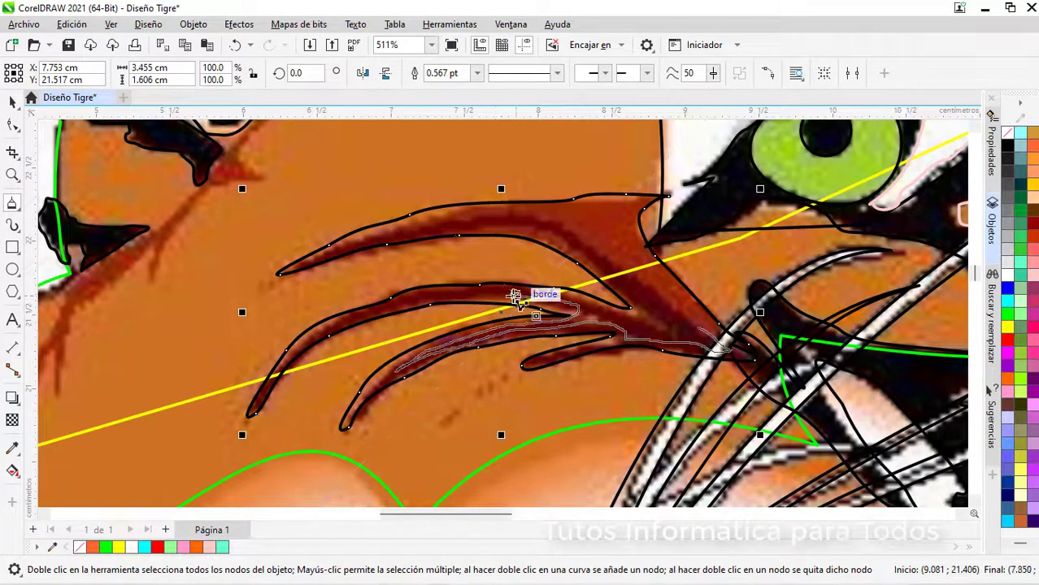
drag(389, 233, 388, 233)
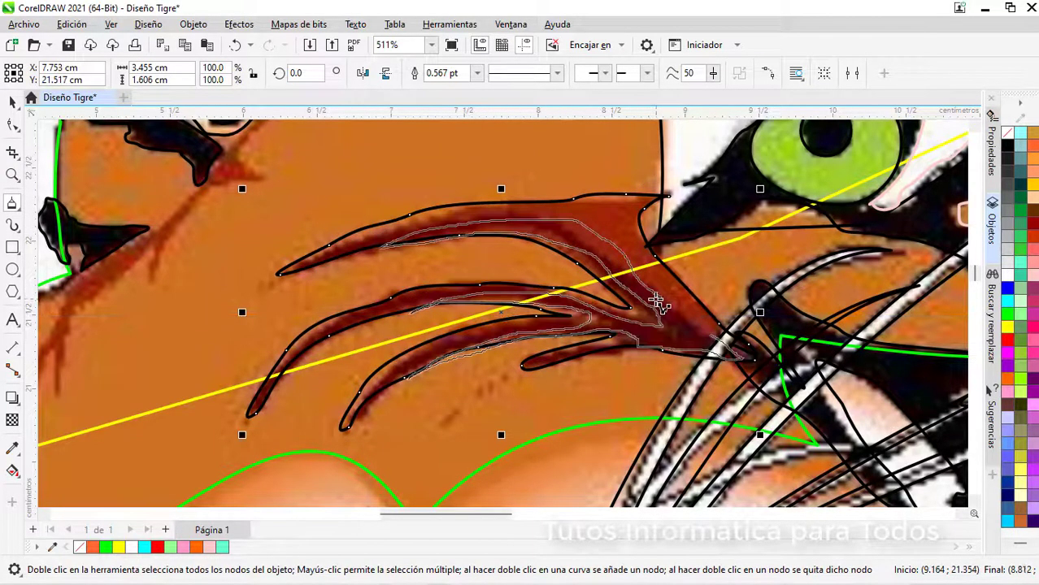
key(space)
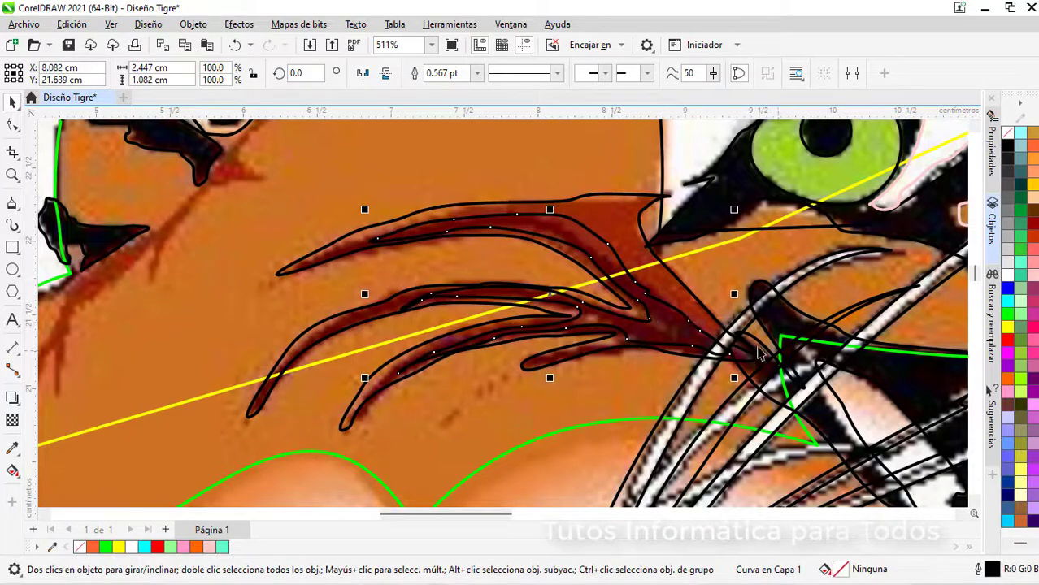
Step: Trace the reddish-brown stripe from the far eye's corner down the side of the muzzle, about 2.7 by 3.3 cm
scroll(758, 352, down, 2)
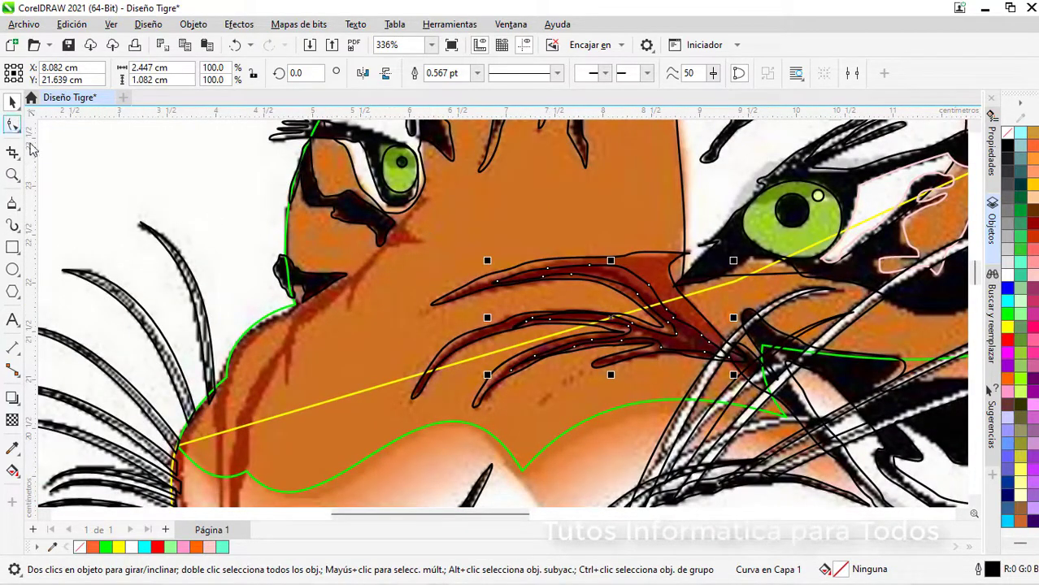
click(14, 206)
drag(175, 500, 277, 466)
click(278, 467)
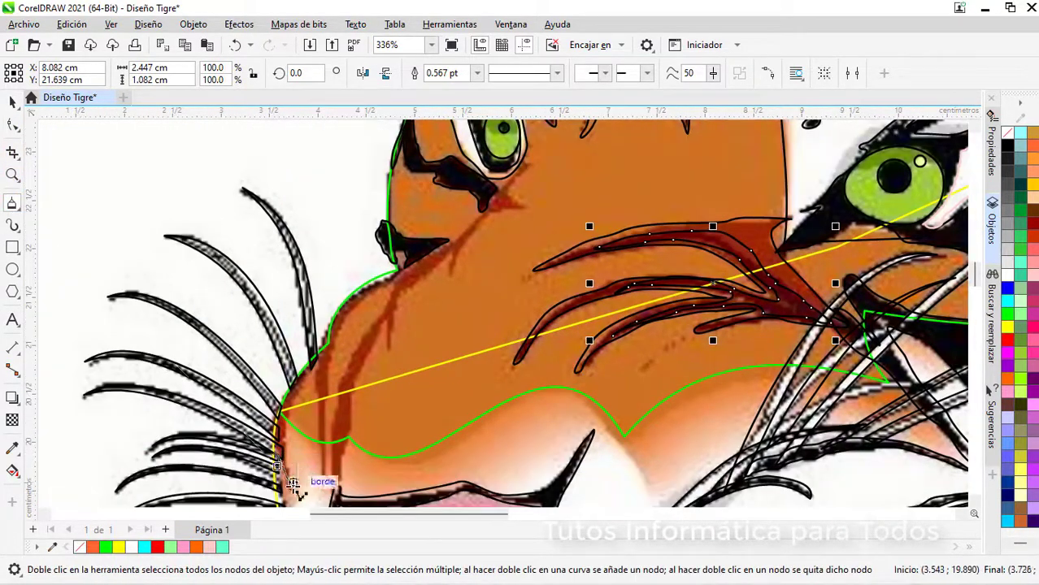
drag(317, 398, 329, 416)
mouse_move(391, 293)
mouse_down()
mouse_move(346, 389)
mouse_move(358, 384)
mouse_up()
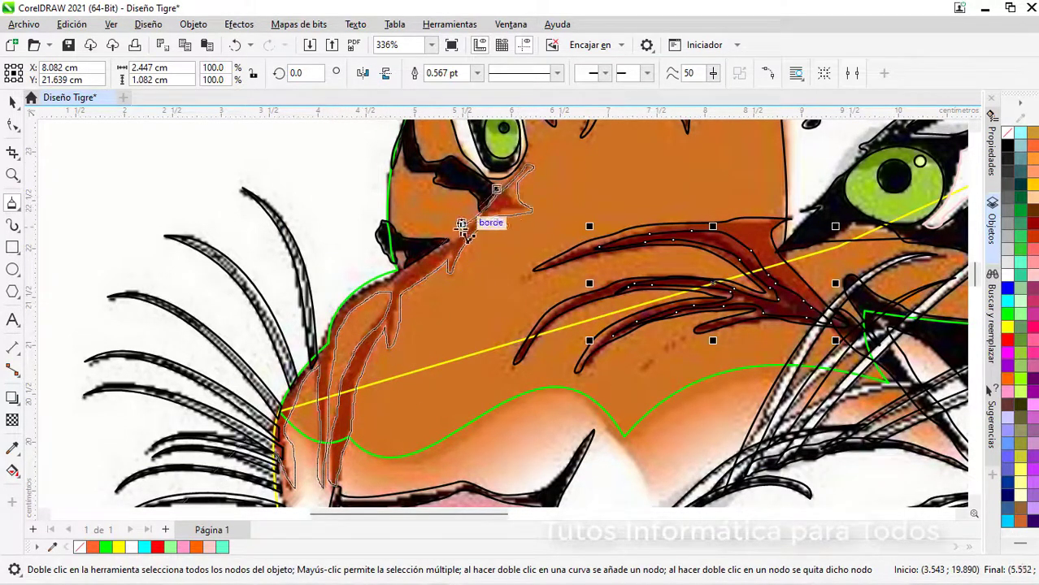
mouse_move(461, 226)
mouse_down()
mouse_move(362, 286)
mouse_move(309, 367)
mouse_move(277, 454)
mouse_up()
scroll(472, 399, down, 5)
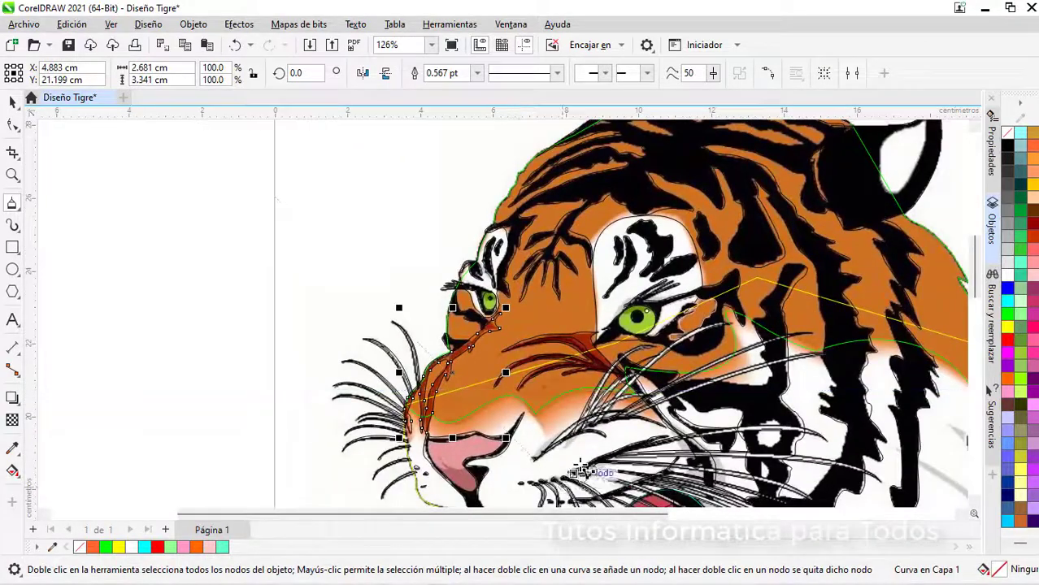
Step: Trace the small grey triangle near the cheek's outer fur edge and the grey band below it, about 2.1 by 1.5 cm
scroll(580, 468, up, 3)
scroll(569, 456, down, 3)
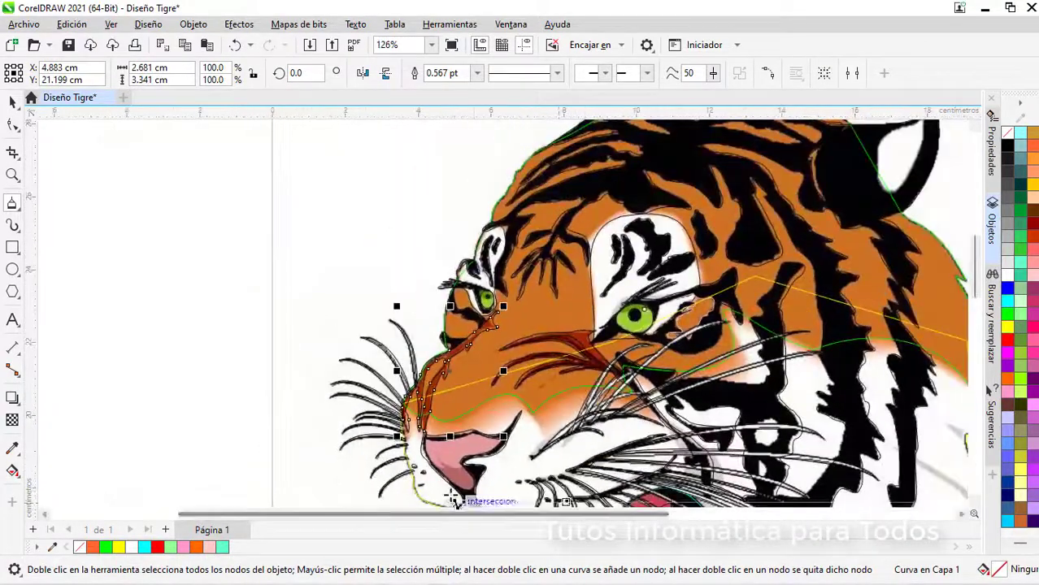
scroll(439, 488, up, 2)
scroll(628, 493, up, 1)
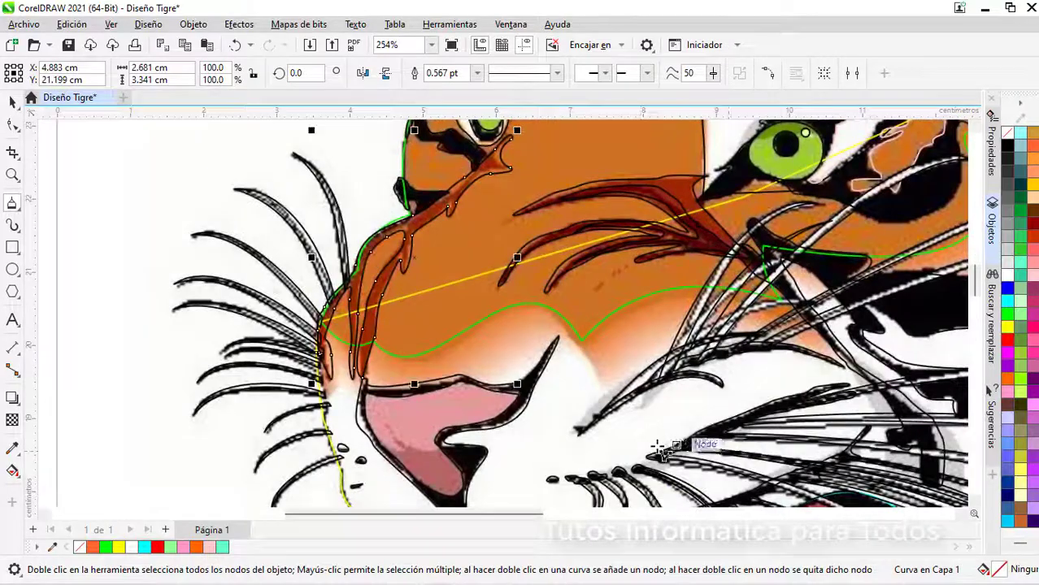
scroll(622, 496, down, 2)
scroll(615, 499, down, 1)
drag(553, 515, 726, 516)
drag(975, 260, 978, 289)
scroll(779, 236, up, 4)
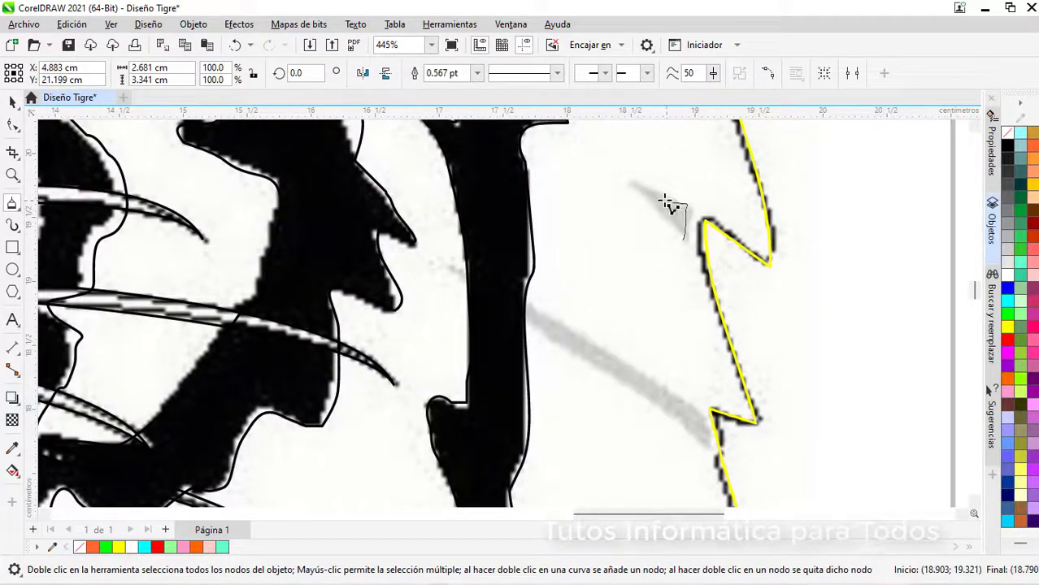
click(693, 244)
drag(454, 267, 709, 452)
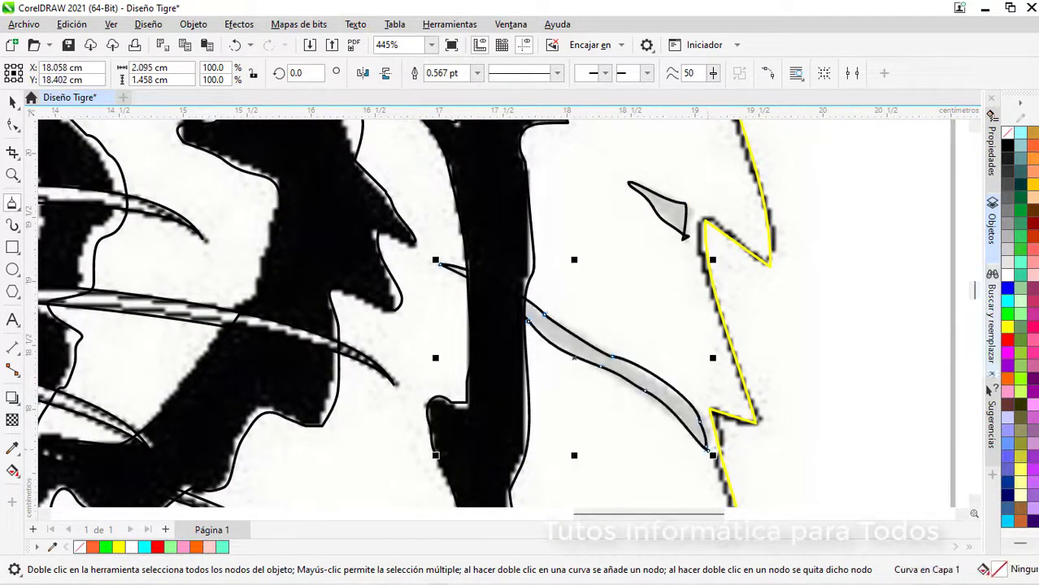
Step: Trace the next grey fur mark down, about 0.56 by 0.57 cm, and the long diagonal grey band below it
scroll(715, 407, down, 4)
scroll(748, 407, up, 4)
mouse_move(783, 216)
mouse_down()
mouse_move(767, 197)
mouse_move(783, 218)
mouse_up()
drag(726, 432, 670, 418)
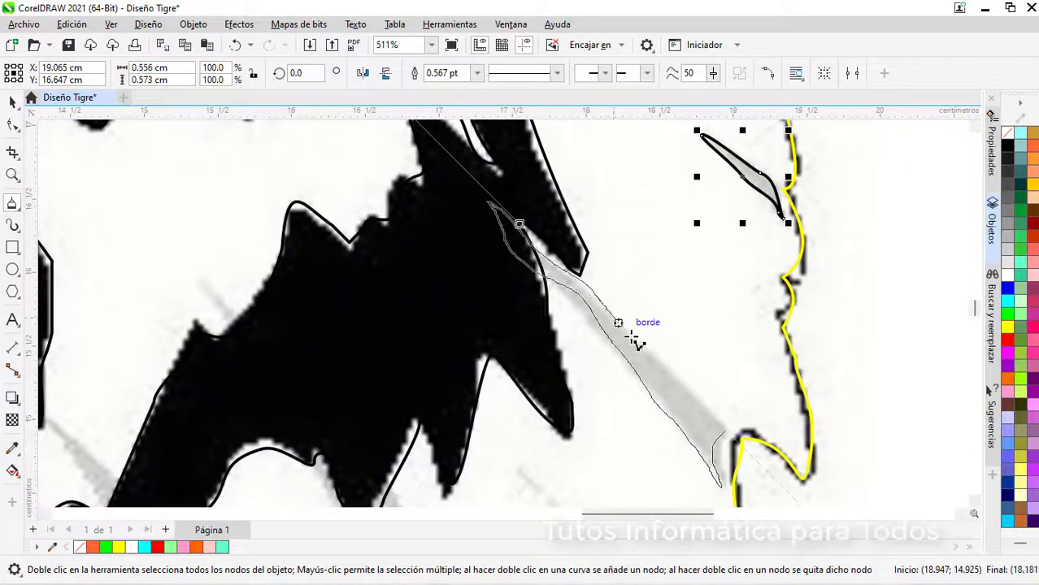
drag(631, 336, 726, 433)
Step: Trace the two slim grey marks at the lower outer corner of the fur, the lower one about 0.5 by 1 cm
scroll(768, 426, down, 5)
scroll(740, 472, up, 4)
mouse_move(727, 294)
mouse_down()
mouse_move(639, 174)
mouse_move(728, 292)
mouse_up()
drag(699, 341, 699, 338)
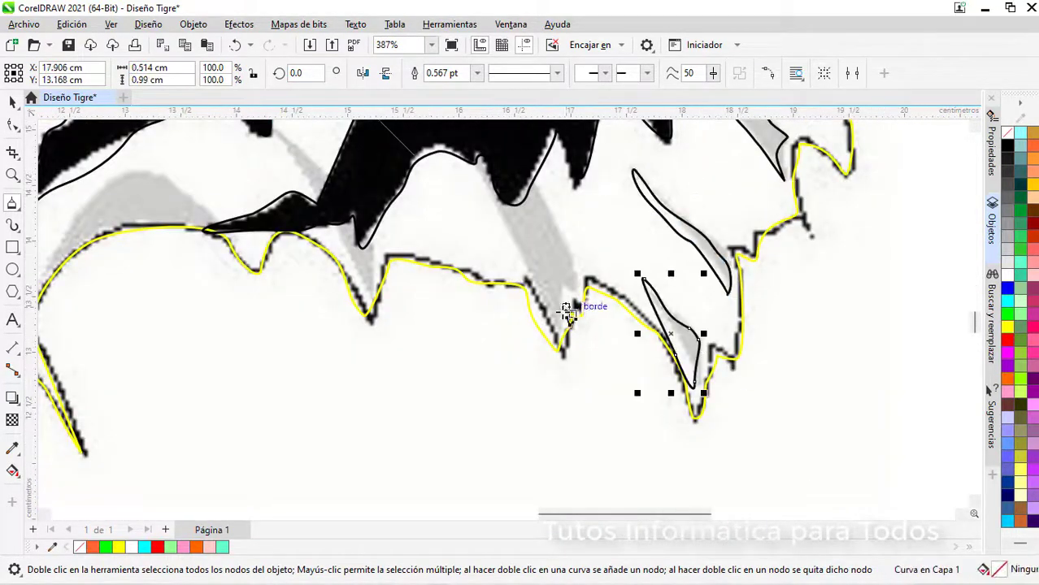
Step: Trace the remaining grey shadows along the lower cheek fur, including the arched one of about 1.6 by 1.2 cm
drag(480, 128, 561, 326)
scroll(675, 382, down, 2)
scroll(439, 284, up, 2)
drag(616, 379, 615, 382)
mouse_move(450, 304)
mouse_down()
mouse_move(309, 348)
mouse_move(451, 307)
mouse_up()
Step: Trace the three rightmost grey tufts along the chin's lower fur edge, each about 0.8 to 1.1 cm high
scroll(780, 358, down, 6)
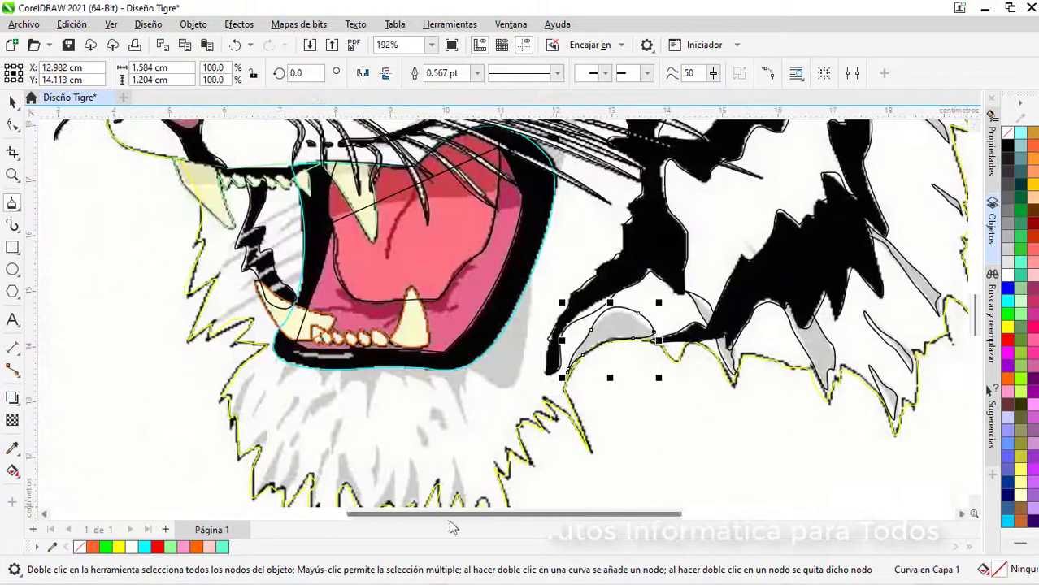
scroll(472, 456, up, 5)
click(468, 410)
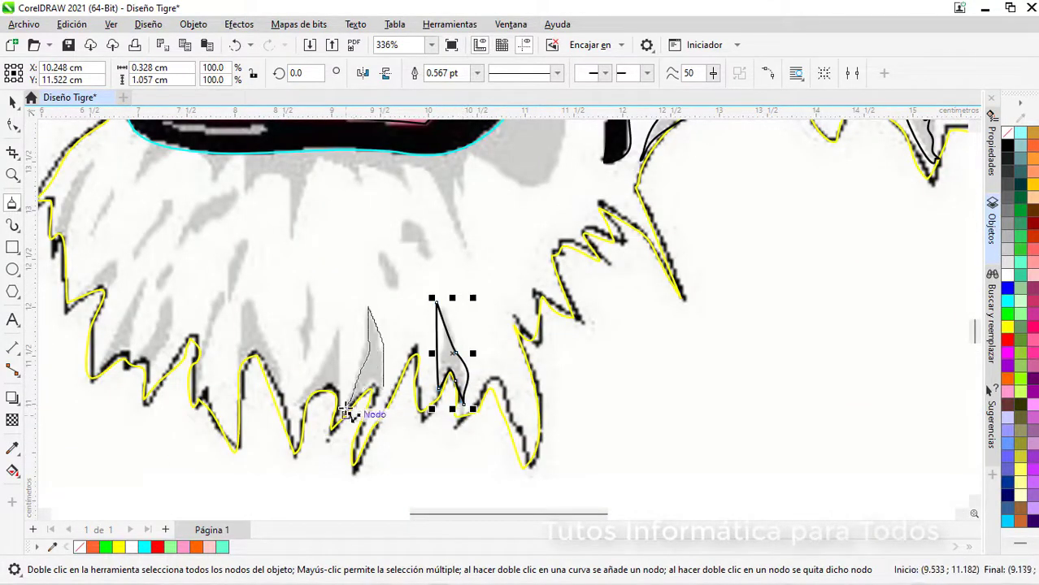
click(384, 396)
scroll(384, 396, up, 3)
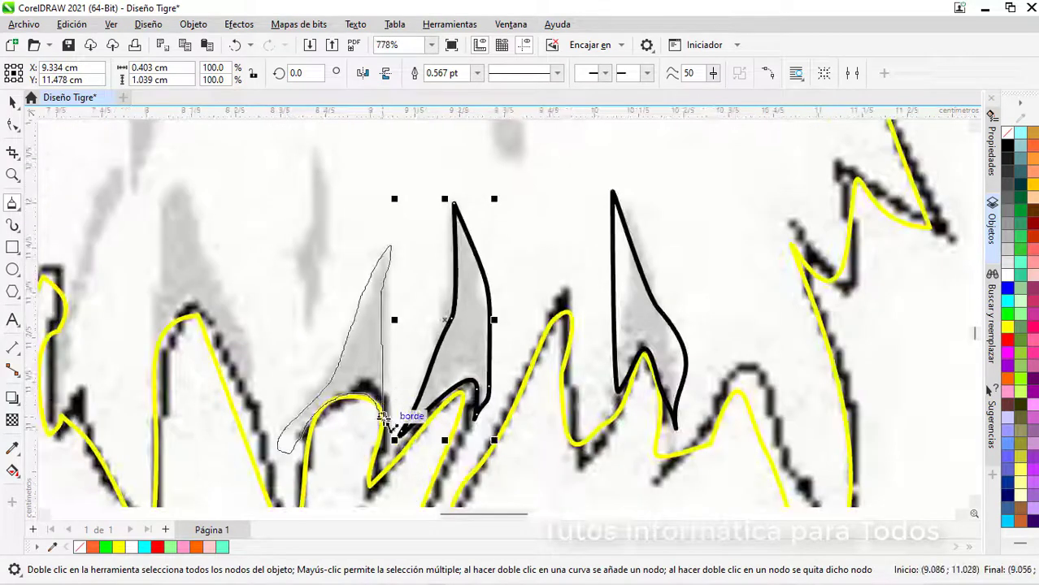
drag(384, 408, 393, 378)
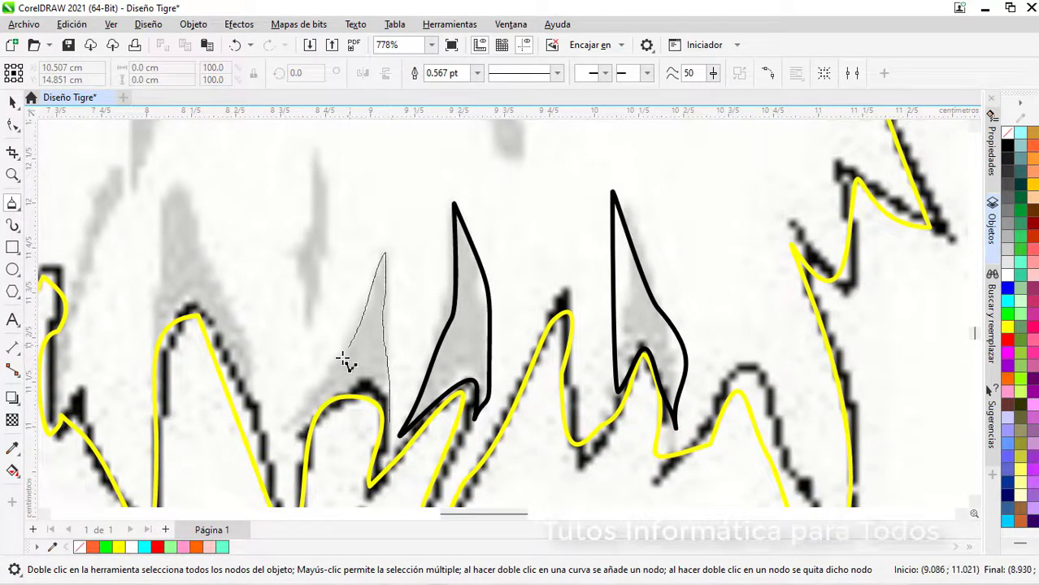
Step: Trace the wide grey tuft further left on the chin edge and the thin grey sliver beside it
scroll(258, 401, down, 1)
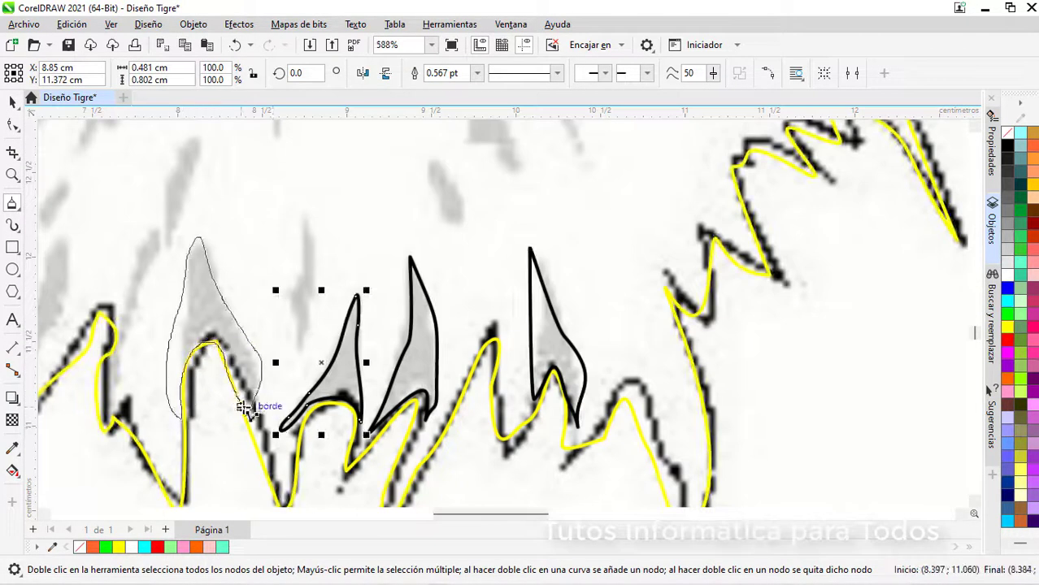
drag(243, 408, 245, 416)
mouse_move(302, 347)
mouse_down()
mouse_move(301, 327)
mouse_move(303, 347)
mouse_up()
Step: Trace the two grey tufts at the chin's left lower edge, the right one about 0.4 by 0.7 cm
scroll(330, 248, down, 2)
scroll(78, 257, up, 4)
mouse_move(185, 453)
mouse_down()
mouse_move(190, 419)
mouse_move(263, 411)
mouse_up()
drag(334, 423, 335, 424)
Step: Trace two narrow curved grey marks inside the chin fur and a small oval one of about 0.2 by 0.4 cm
scroll(473, 265, down, 2)
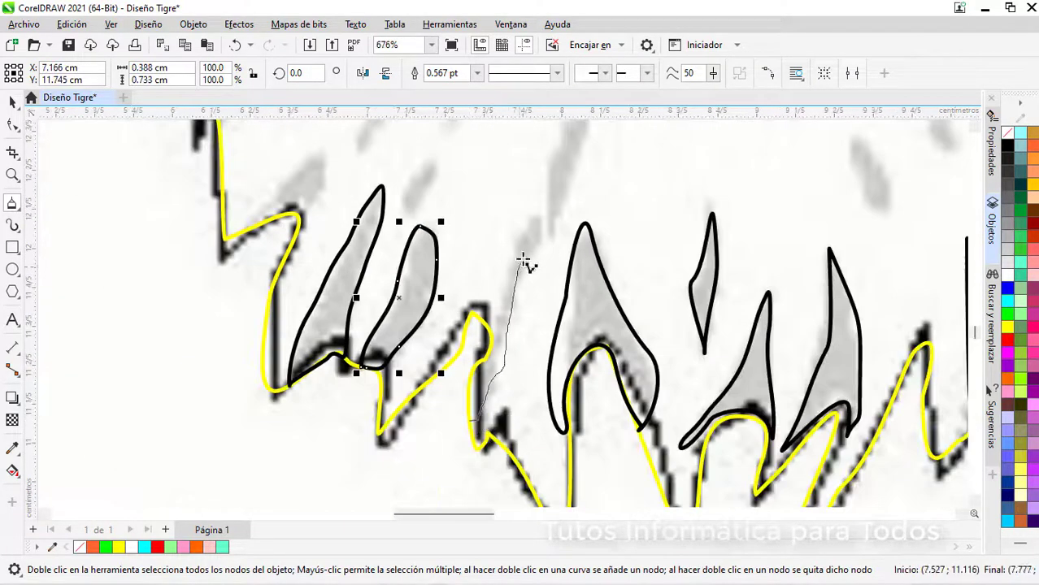
drag(468, 421, 470, 421)
scroll(549, 424, up, 5)
drag(551, 427, 552, 428)
drag(845, 356, 846, 357)
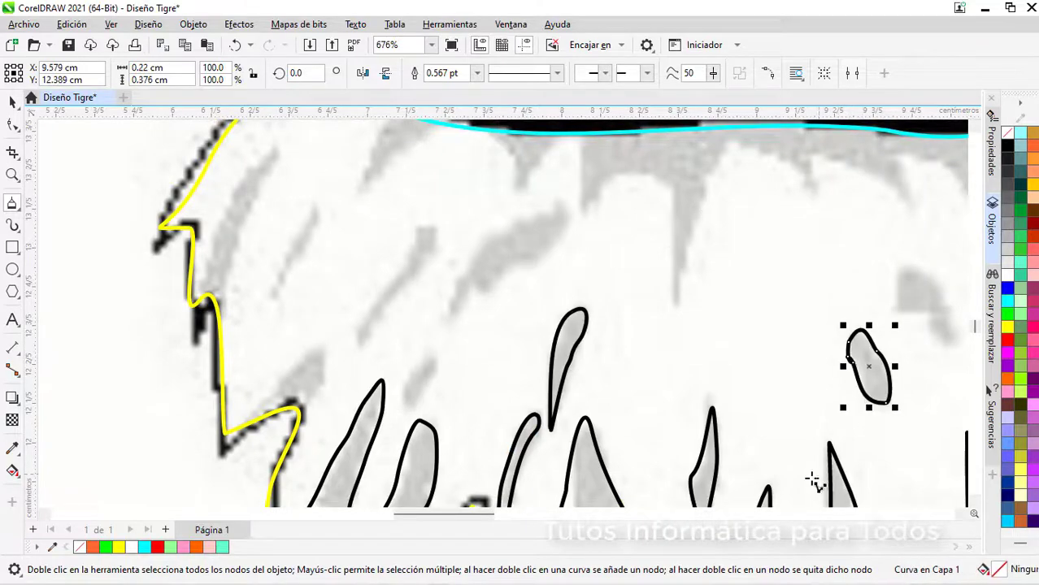
Step: Trace the comma-shaped grey mark at the right side of the chin fur, below the grey shadow under the mouth
scroll(815, 480, right, 5)
mouse_move(436, 315)
mouse_down()
mouse_move(460, 298)
mouse_move(437, 316)
mouse_up()
scroll(412, 305, down, 8)
scroll(242, 322, up, 9)
mouse_move(146, 391)
mouse_down()
mouse_move(101, 379)
mouse_move(147, 392)
mouse_up()
scroll(244, 247, down, 5)
Step: Trace the grey marks in the chin's left fur, the smallest about 0.18 by 0.26 cm, and the wide blotch about 0.59 by 0.57 cm
drag(439, 513, 409, 515)
scroll(199, 186, up, 5)
drag(362, 343, 396, 177)
drag(359, 341, 360, 343)
drag(423, 317, 422, 316)
scroll(516, 295, down, 2)
mouse_move(517, 333)
mouse_down()
mouse_move(554, 282)
mouse_move(517, 333)
mouse_up()
scroll(593, 291, up, 2)
drag(530, 409, 531, 407)
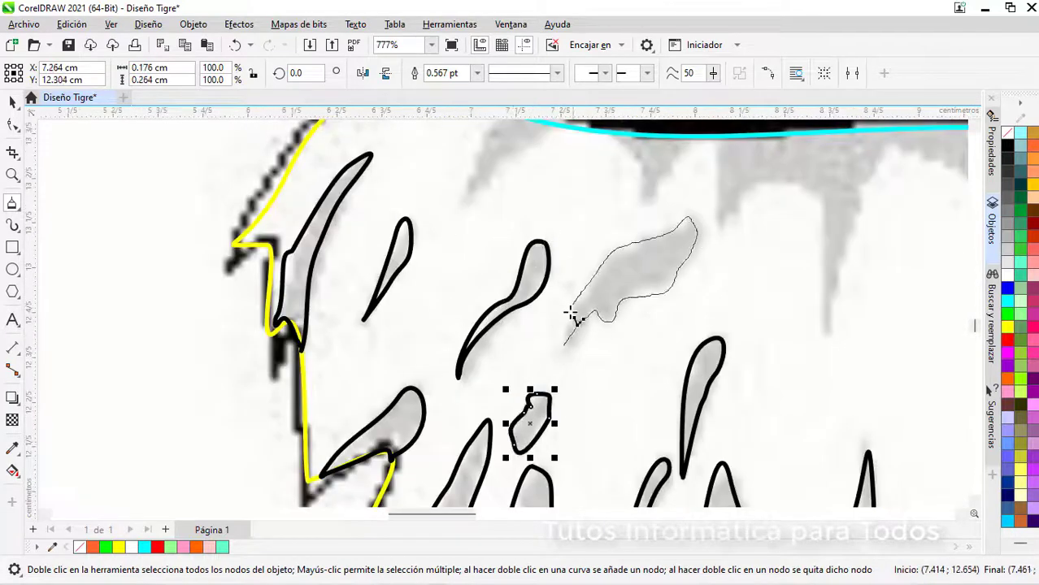
drag(570, 312, 565, 345)
Step: Trace the jagged grey shadow below the mouth as one closed shape about 4.6 by 2.7 cm, returning through the black lower lip
scroll(579, 324, down, 4)
scroll(488, 281, up, 4)
scroll(915, 294, right, 5)
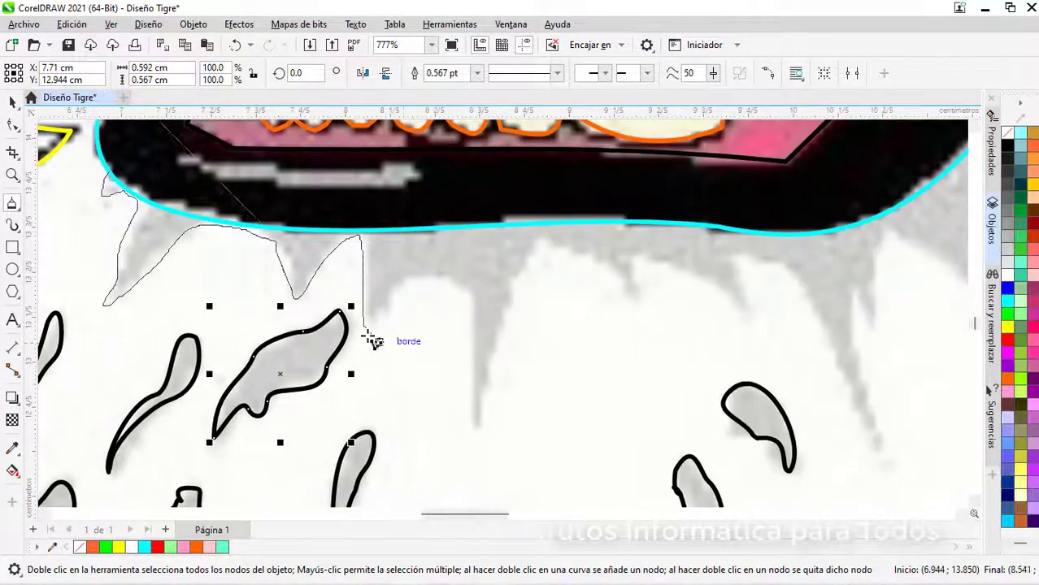
scroll(886, 254, right, 3)
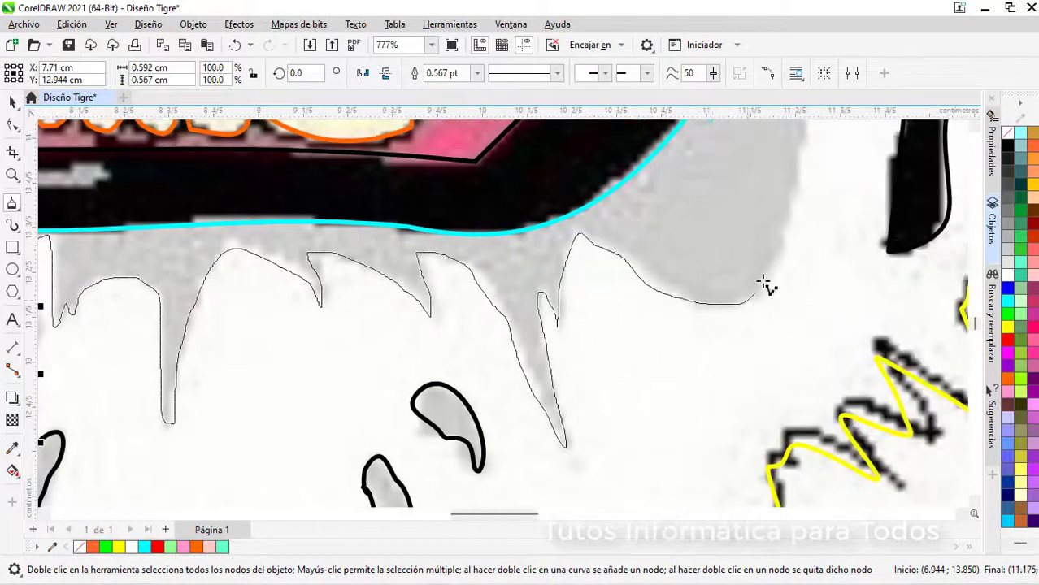
scroll(765, 282, up, 3)
click(796, 170)
click(595, 424)
click(491, 364)
click(234, 345)
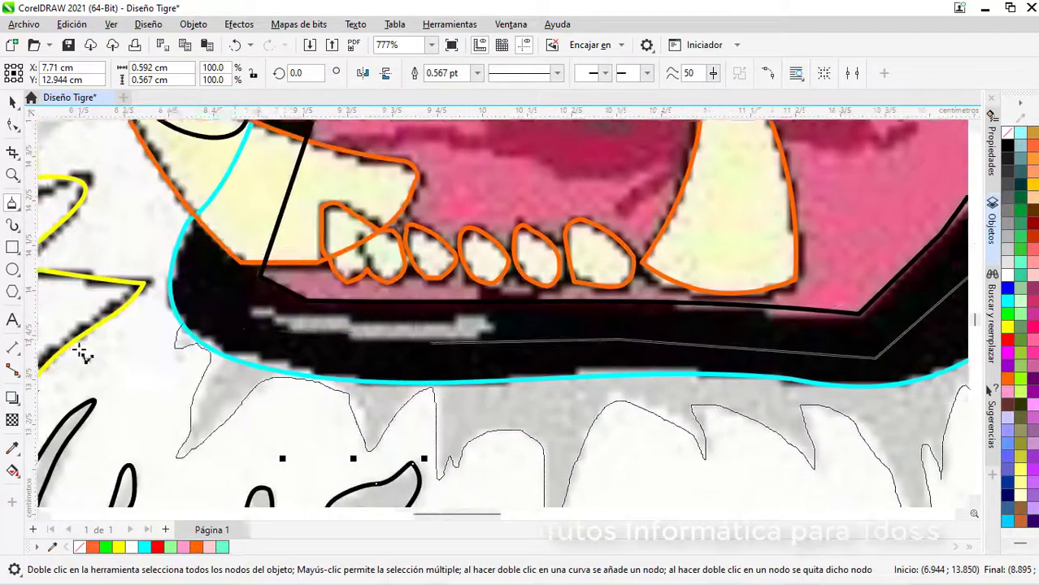
click(267, 334)
click(191, 344)
scroll(342, 382, down, 3)
click(10, 101)
Step: Trace the thin grey streak in the white fur beside the lower left fang as a closed shape
scroll(302, 303, up, 3)
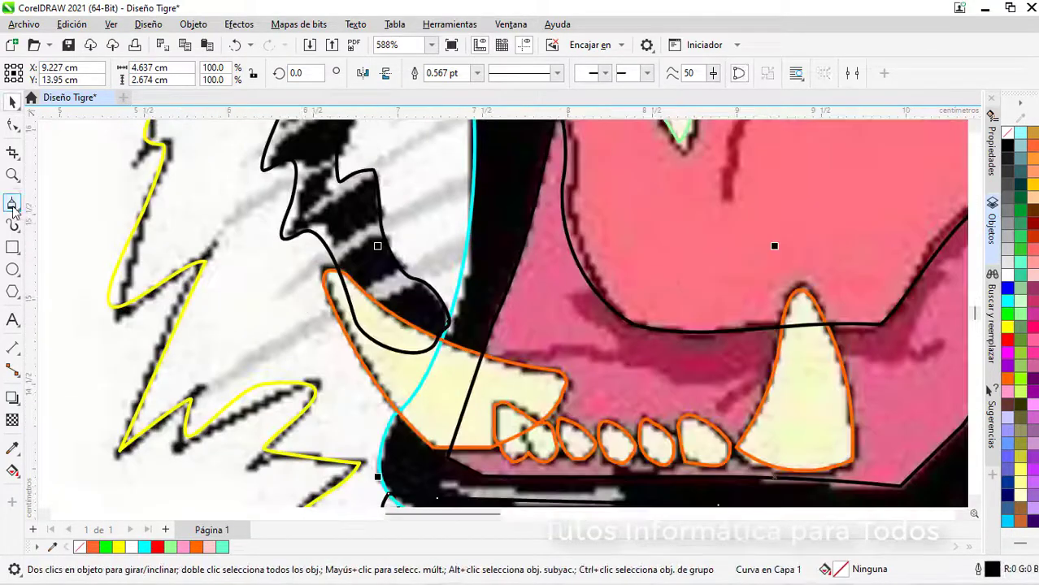
click(12, 206)
click(327, 309)
click(237, 356)
click(195, 398)
click(206, 396)
click(256, 371)
click(327, 309)
Step: Trace the remaining grey streaks in the fur left of the mouth and the white inner ear, about 1.3 by 1.9 cm
click(469, 233)
mouse_move(466, 196)
mouse_down()
mouse_move(379, 236)
mouse_move(280, 281)
mouse_move(466, 196)
mouse_up()
scroll(464, 260, up, 3)
mouse_move(465, 316)
mouse_down()
mouse_move(376, 363)
mouse_move(393, 344)
mouse_move(465, 317)
mouse_up()
mouse_move(463, 272)
mouse_down()
mouse_move(436, 297)
mouse_move(461, 272)
mouse_up()
drag(467, 233, 467, 233)
mouse_move(208, 437)
mouse_down()
mouse_move(335, 357)
mouse_move(207, 438)
mouse_up()
drag(243, 363, 244, 362)
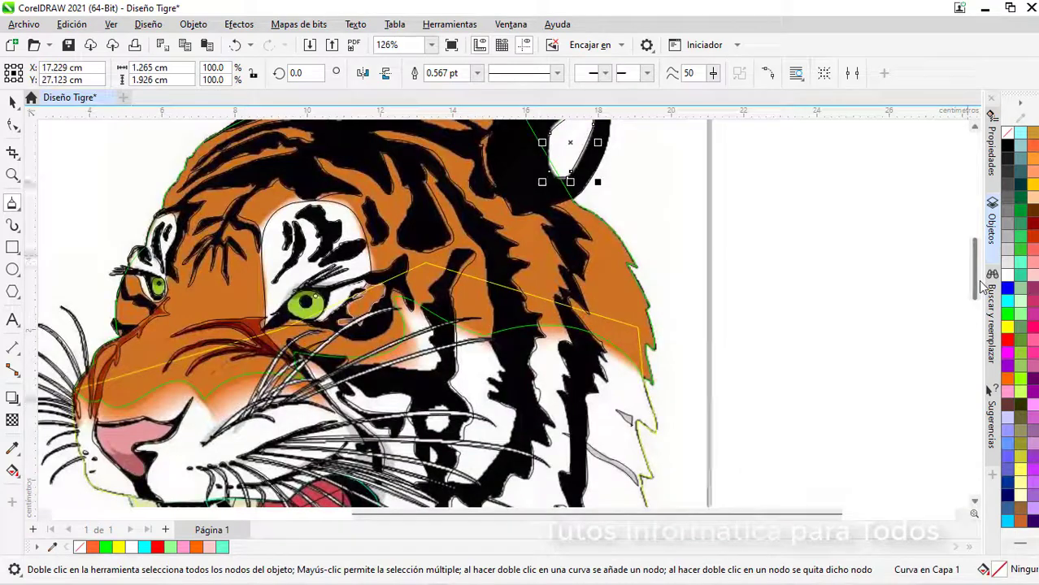
Step: Select all the traced outlines and move them off the page to the left of the reference tiger image
mouse_move(977, 281)
mouse_down()
mouse_move(976, 327)
mouse_move(993, 276)
mouse_up()
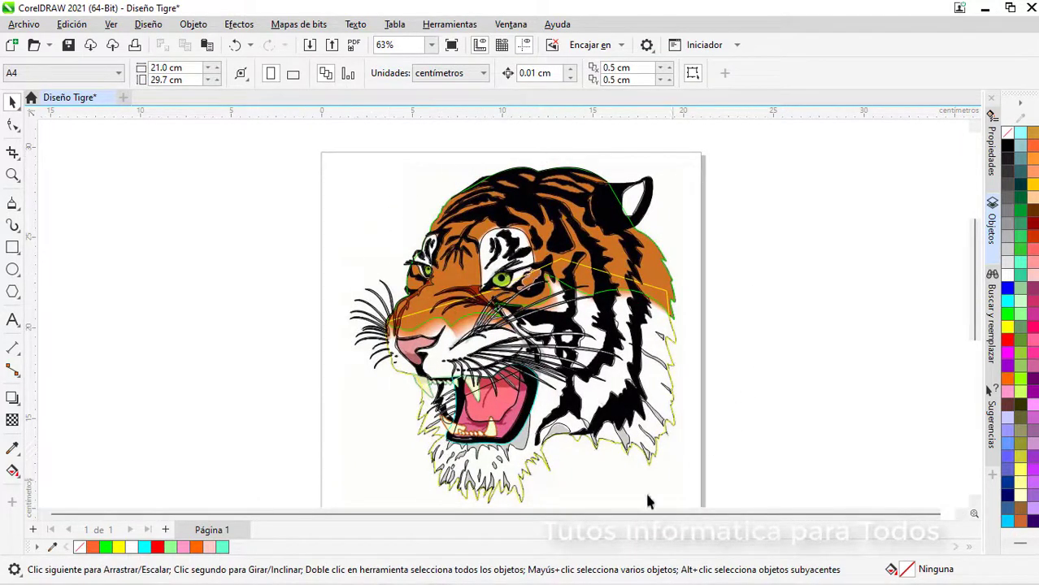
drag(327, 148, 739, 459)
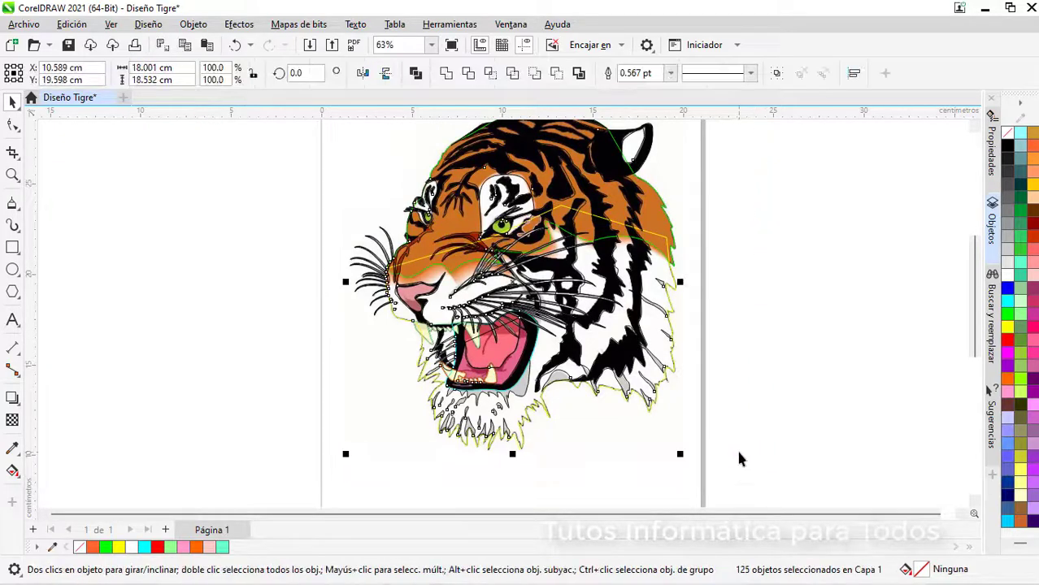
right_click(475, 247)
drag(475, 247, 135, 249)
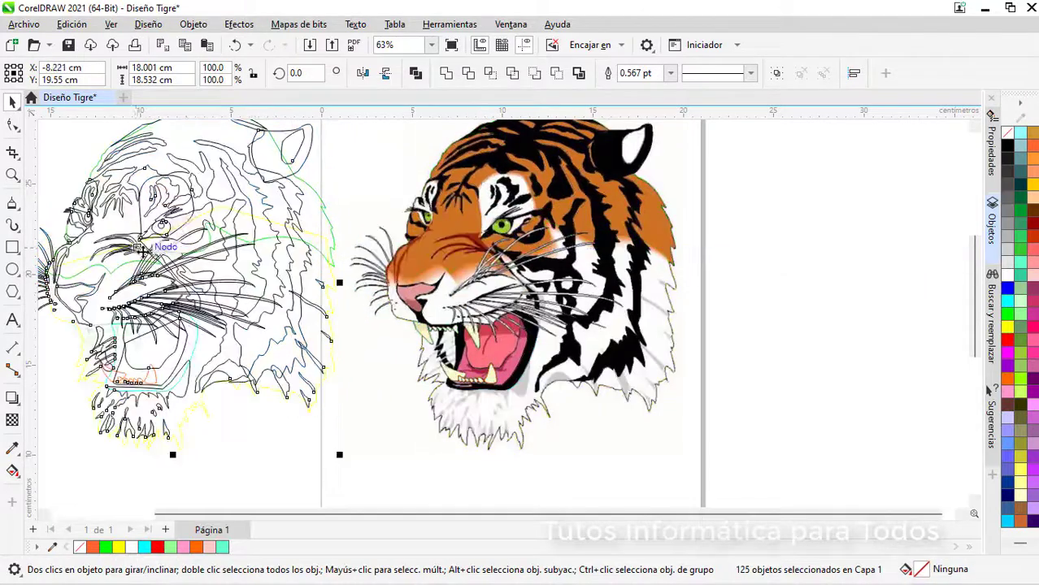
drag(379, 517, 316, 510)
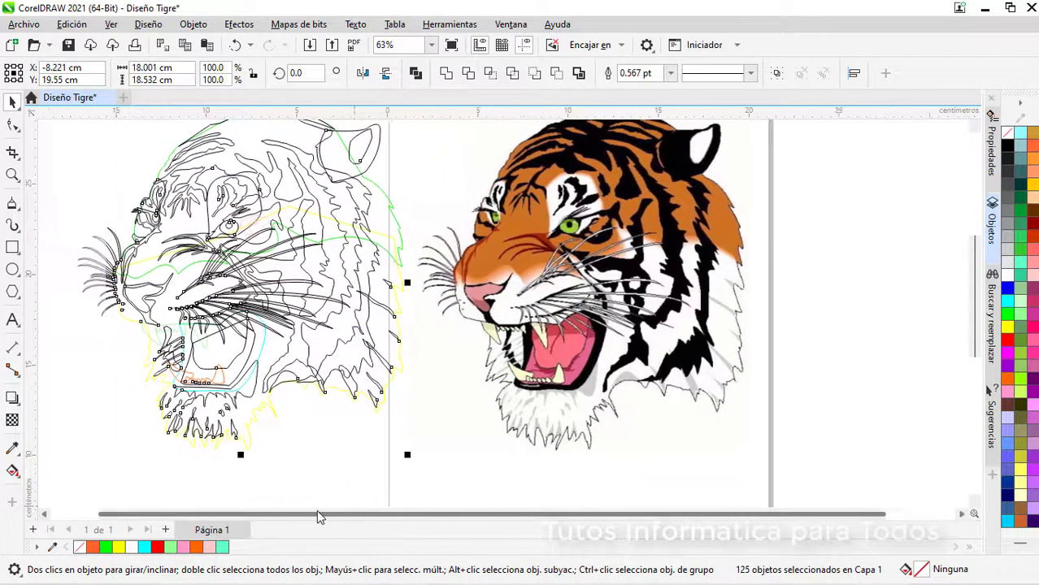
click(112, 172)
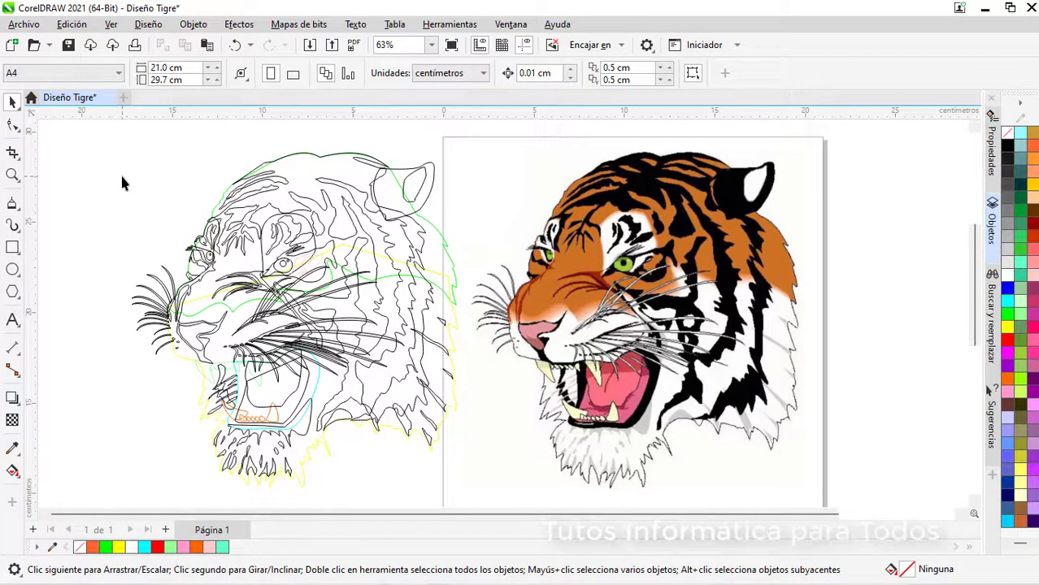
Step: Sample the orange #CE7322 from the reference tiger's forehead with the colour eyedropper and fill the green upper-head outline with it
click(437, 244)
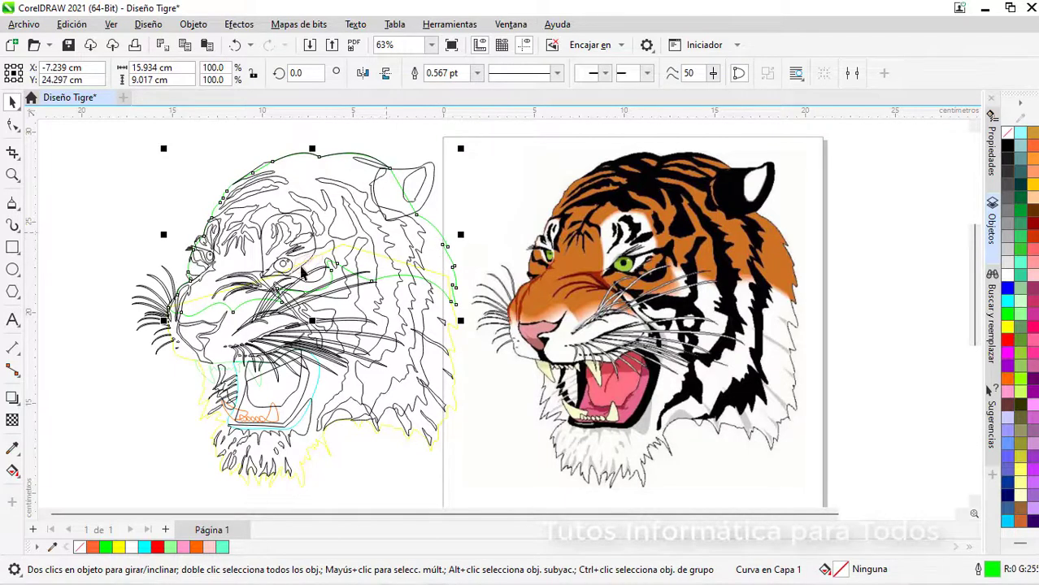
click(15, 459)
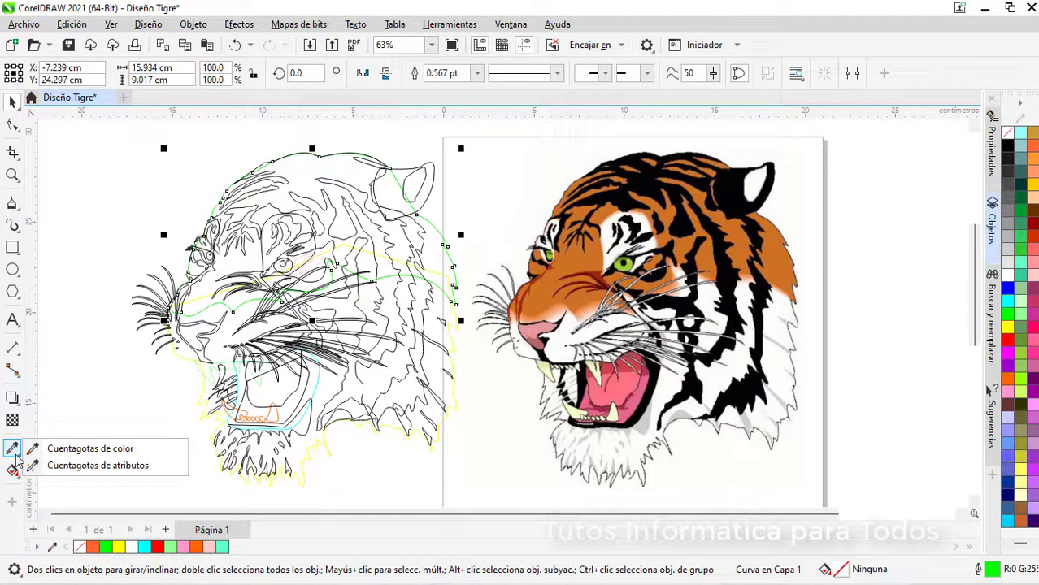
click(89, 449)
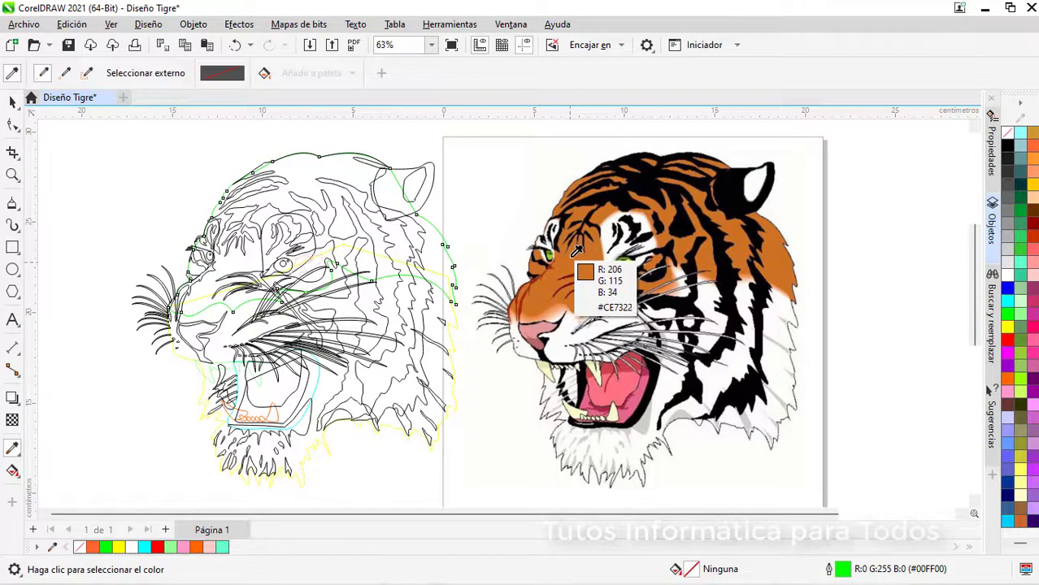
click(575, 256)
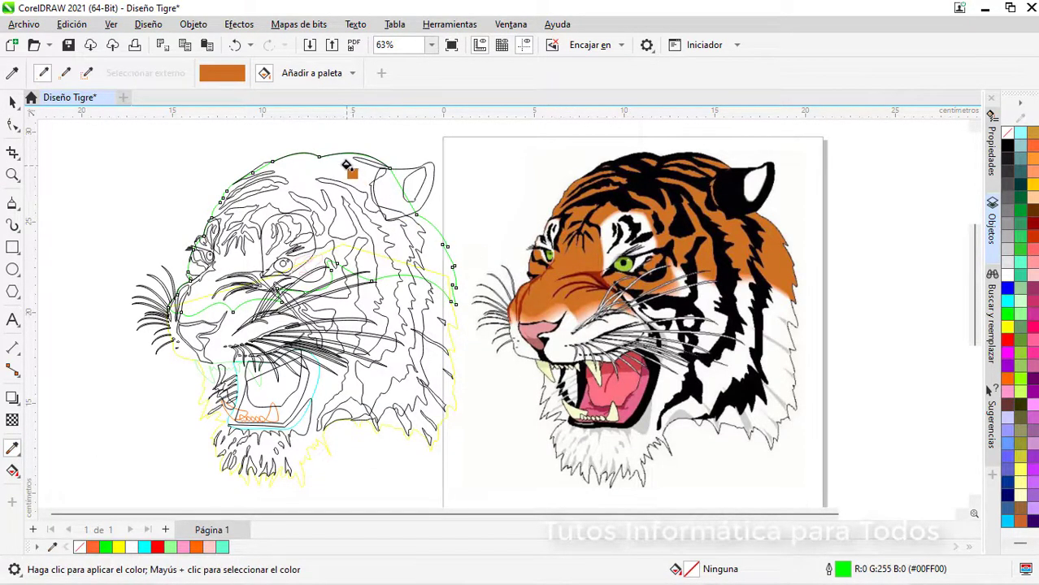
click(433, 244)
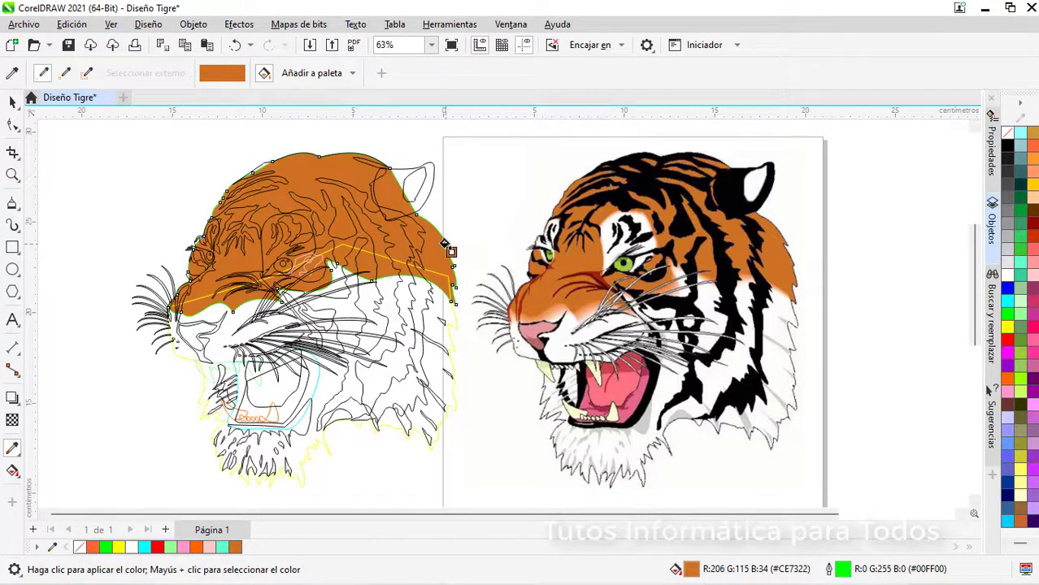
key(space)
Step: Fill the yellow-outlined lower face and fur shape with white
scroll(362, 473, up, 1)
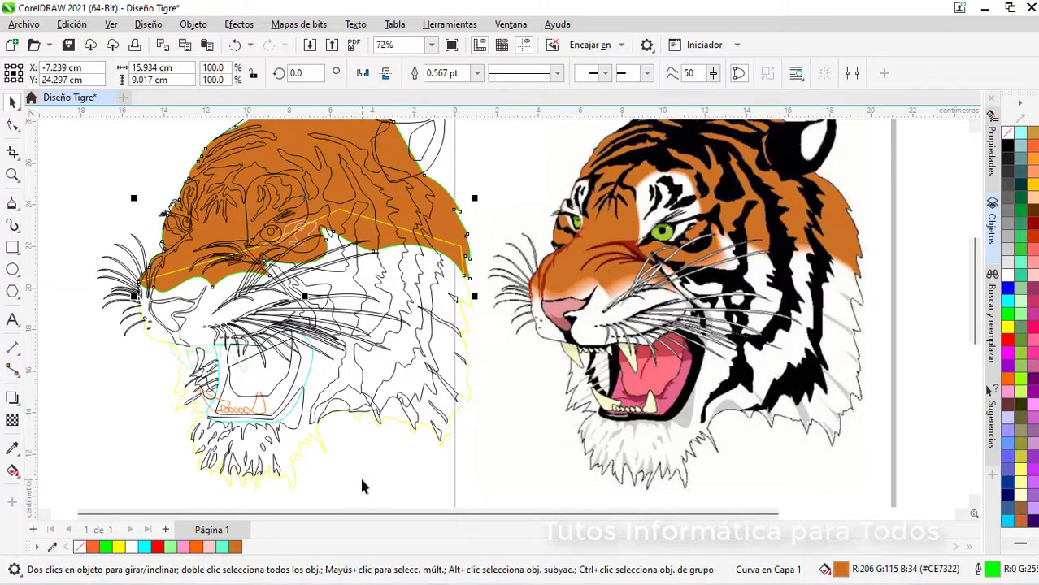
click(357, 476)
click(298, 437)
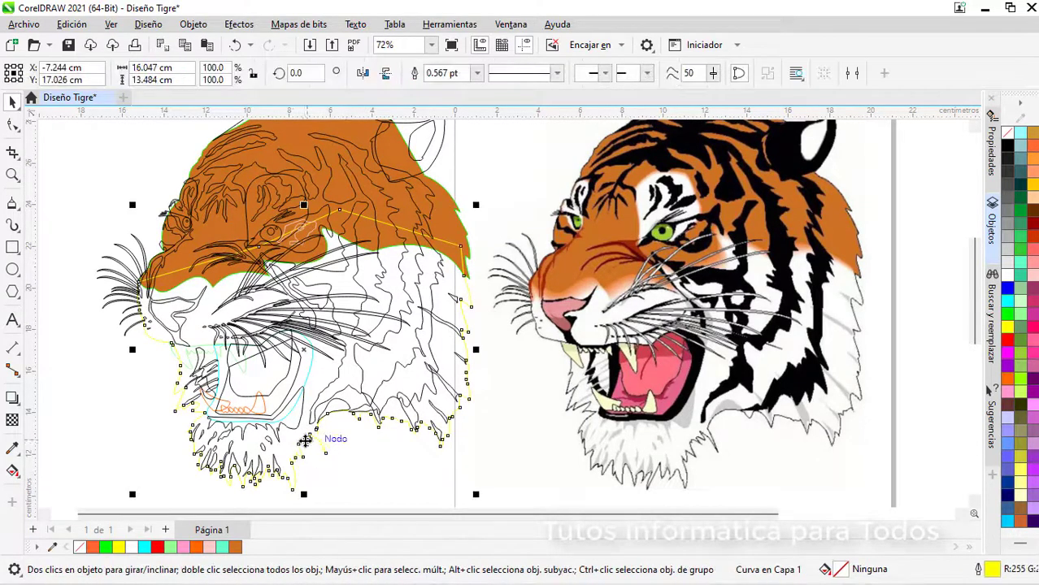
click(1006, 277)
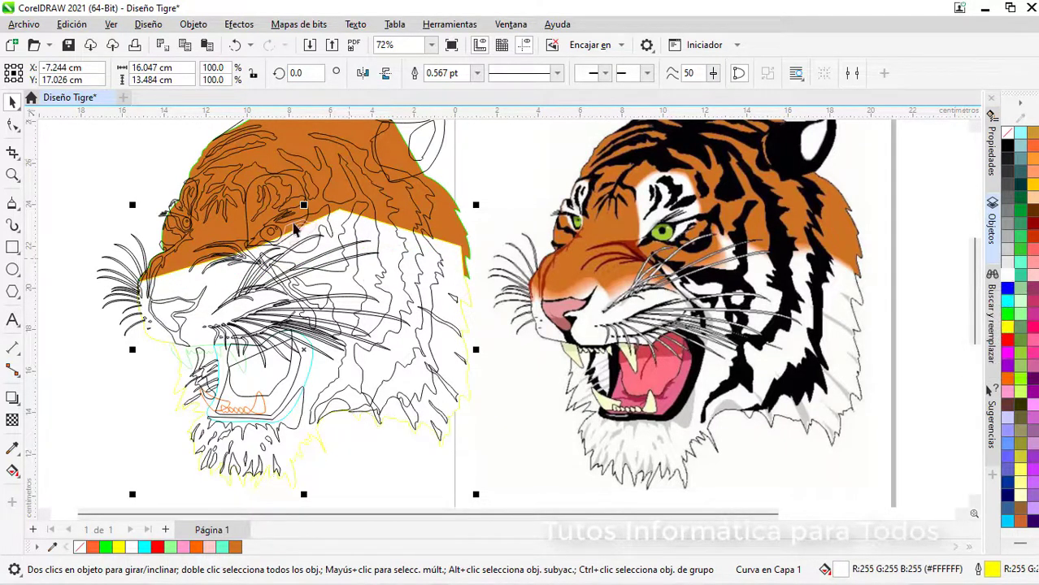
click(72, 150)
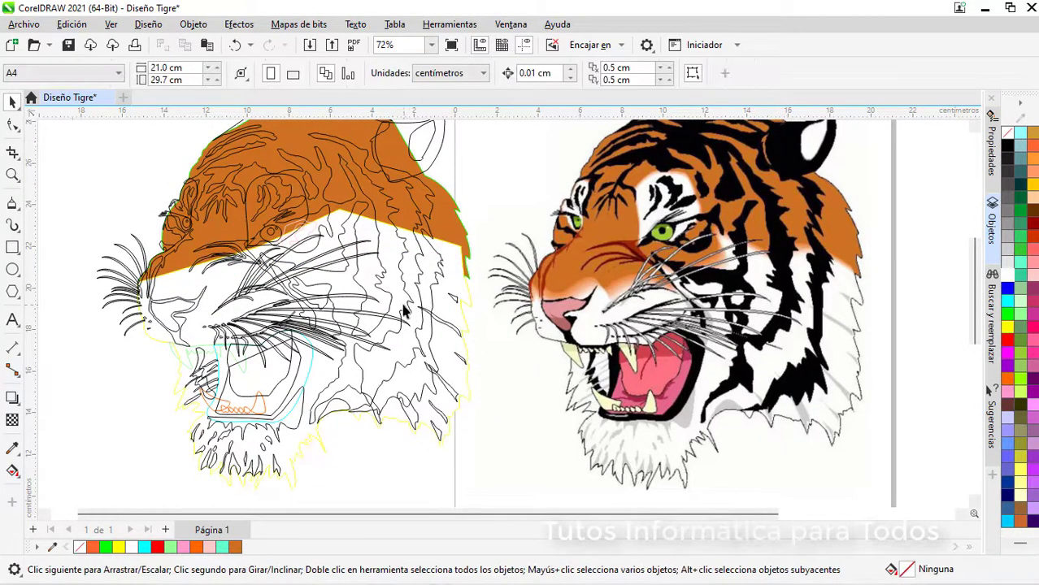
Step: Reorder the orange upper-head shape so it lies in front of the white face shape
click(455, 229)
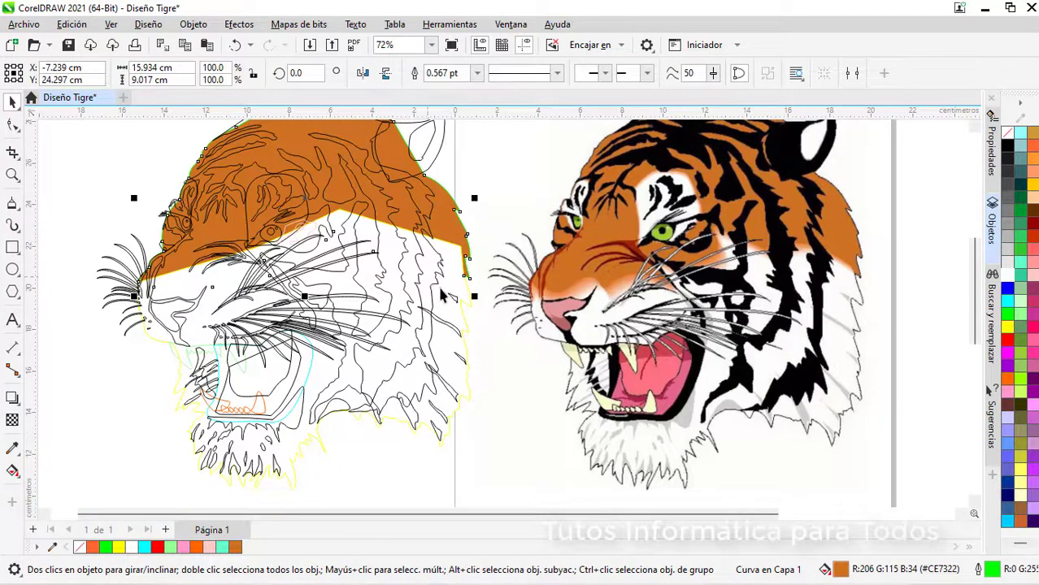
right_click(449, 226)
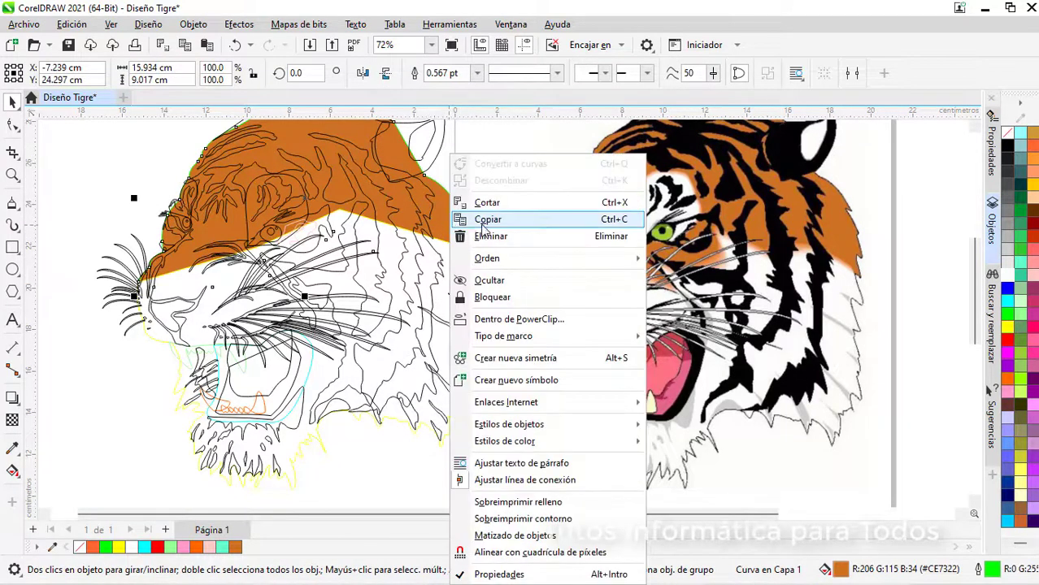
mouse_move(581, 271)
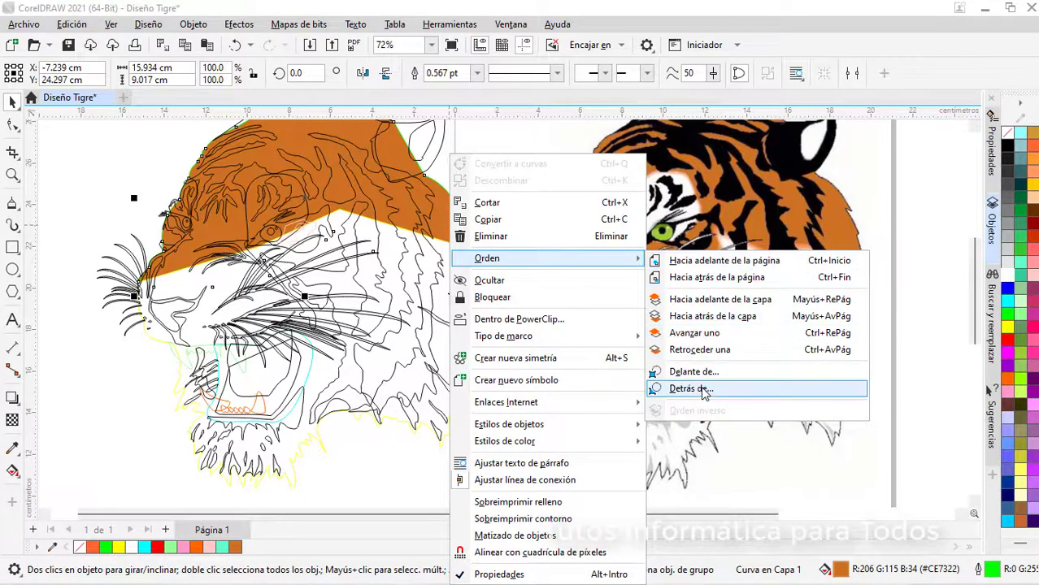
click(698, 374)
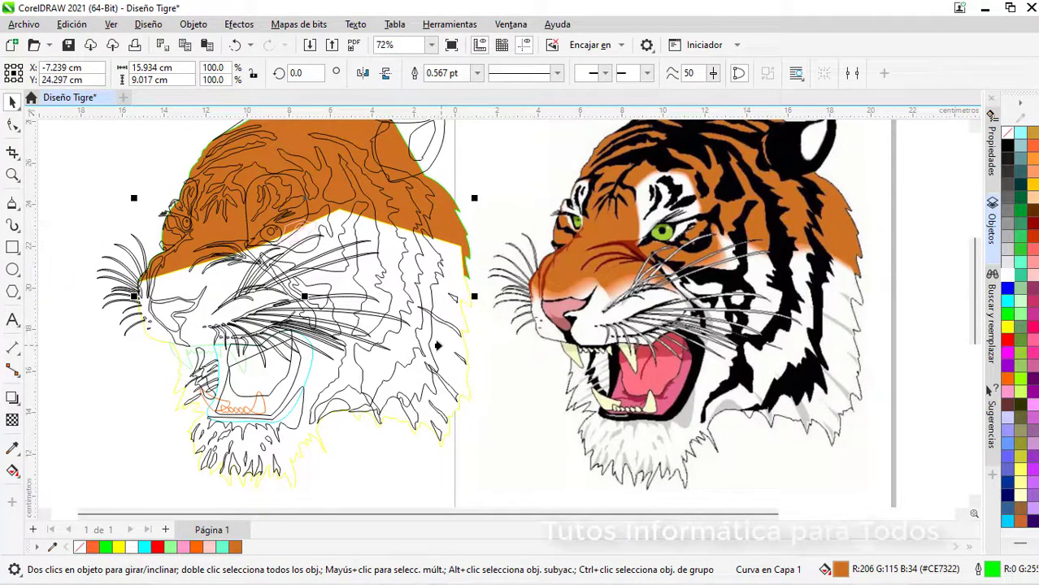
click(437, 345)
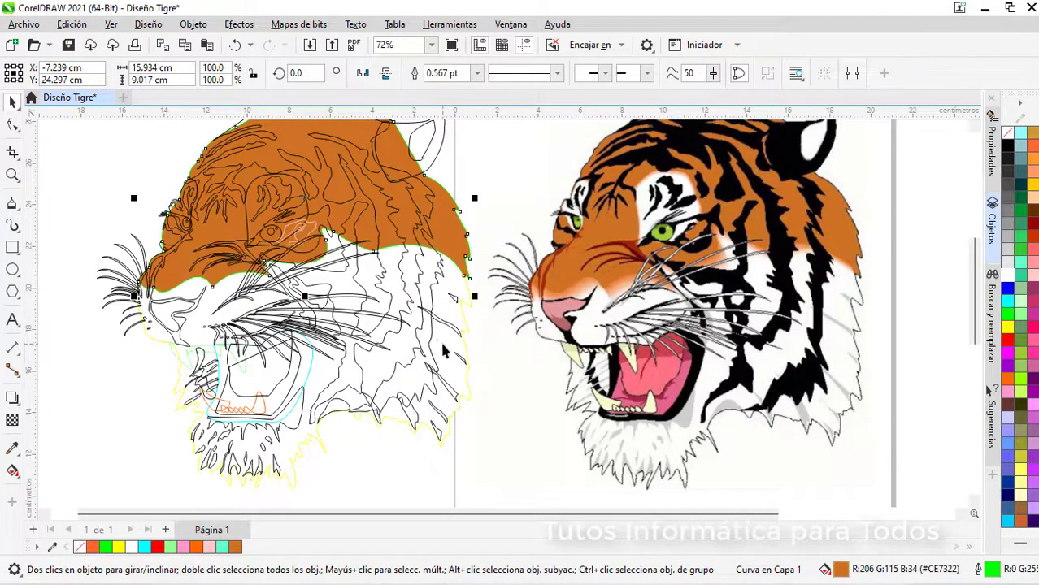
Step: Change the outline colour of the orange upper-head shape to black
scroll(398, 328, up, 1)
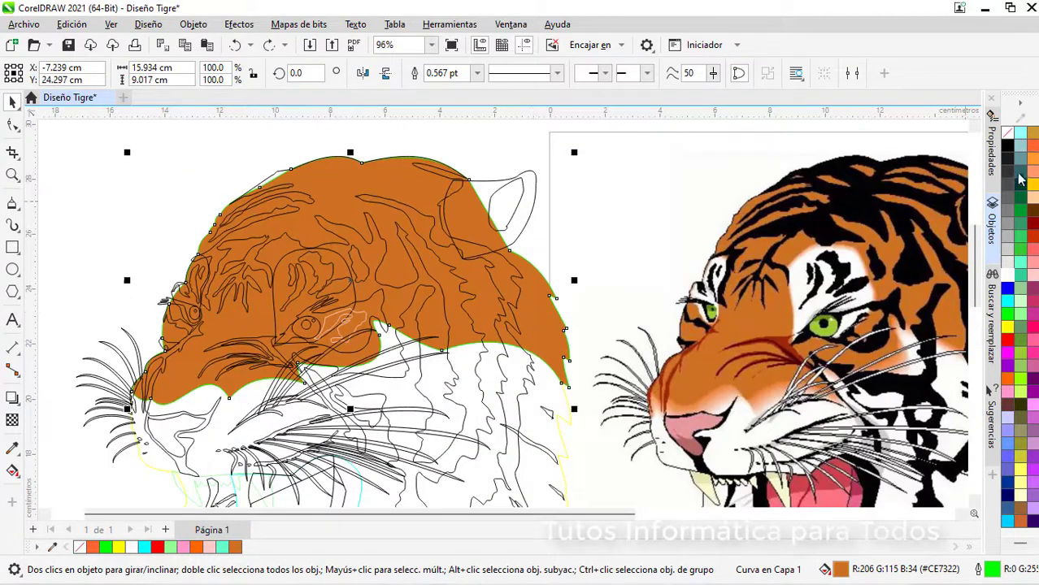
right_click(1008, 146)
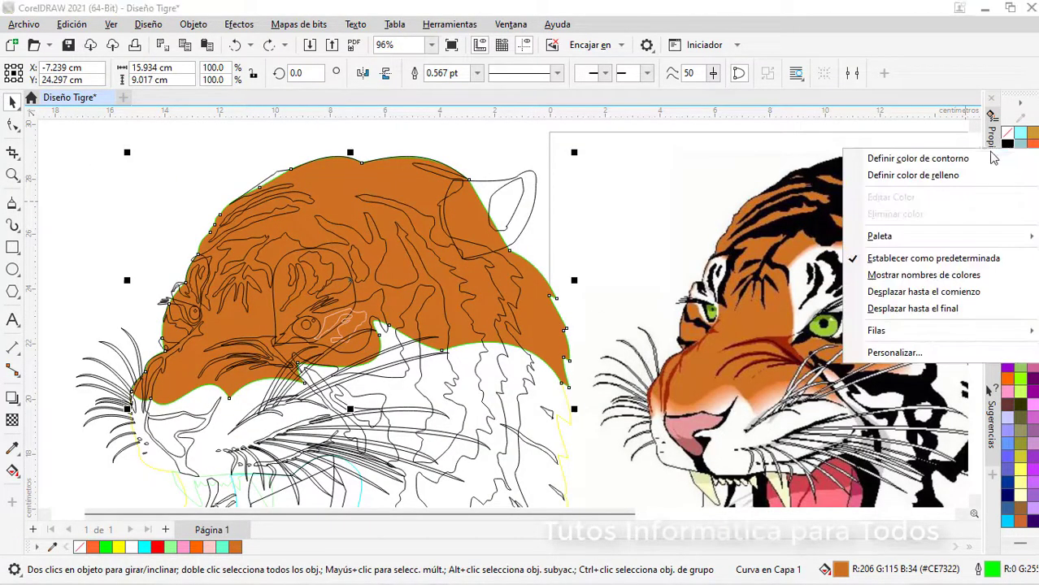
click(946, 162)
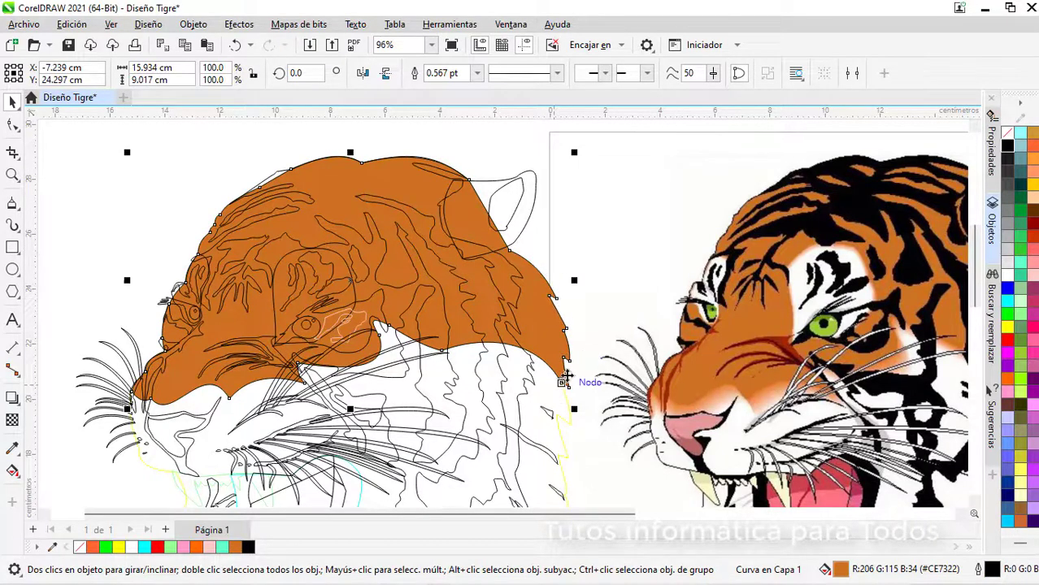
scroll(354, 259, up, 1)
scroll(353, 258, down, 1)
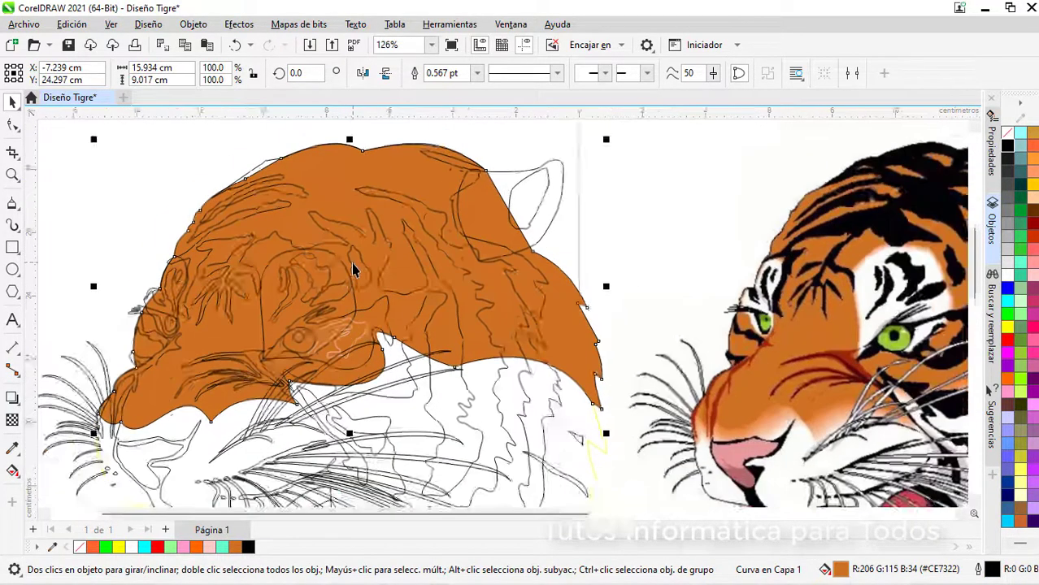
click(588, 232)
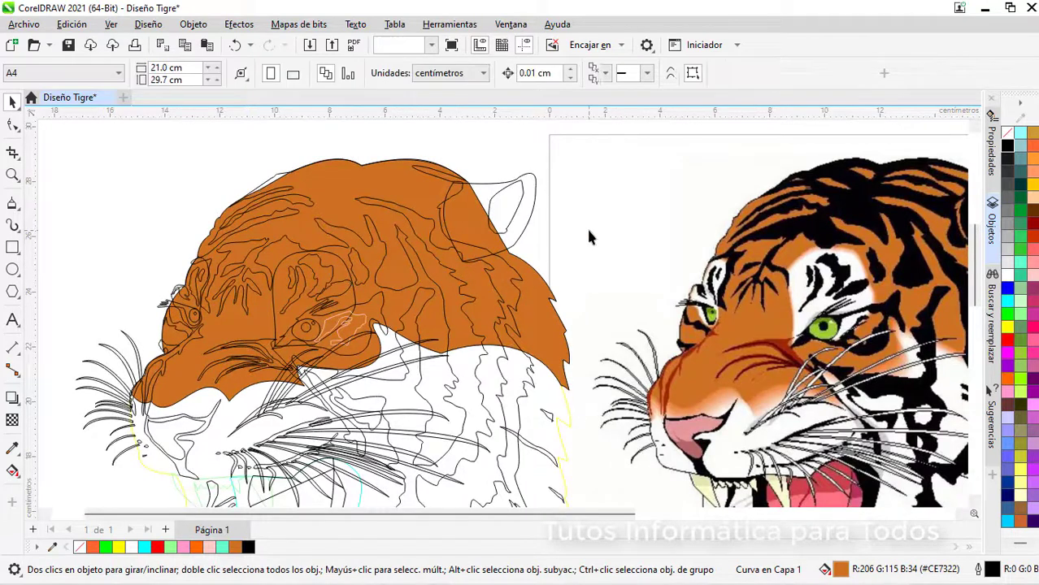
Step: Set the outline width of the orange upper-head shape to 2.0 pt
click(535, 286)
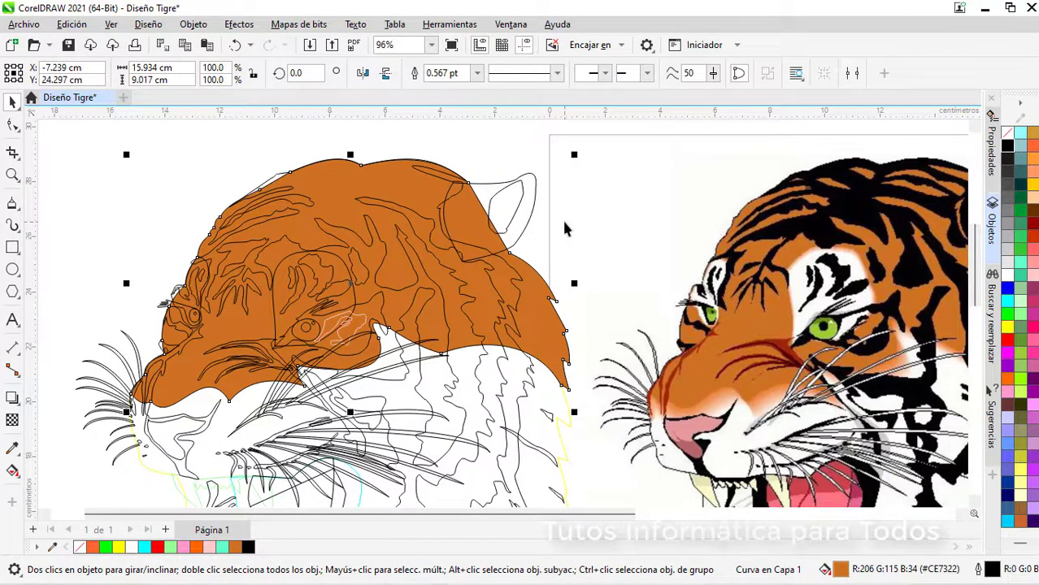
key(F12)
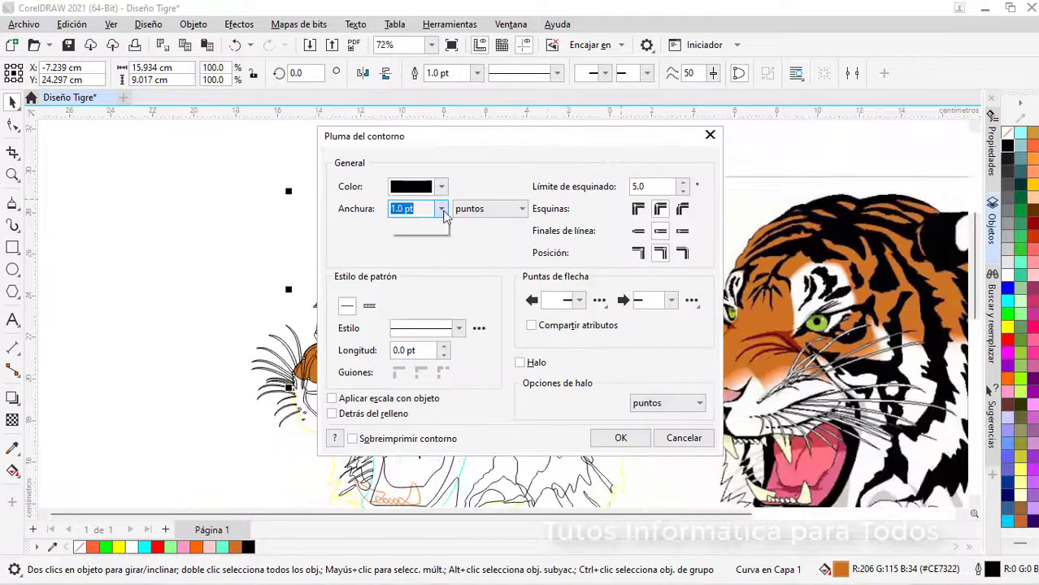
click(442, 210)
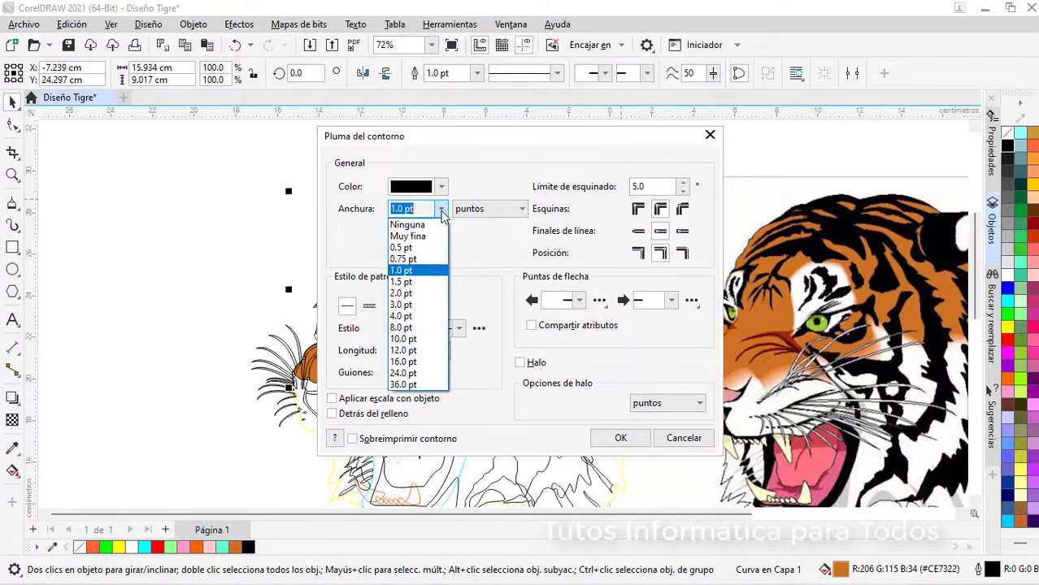
click(427, 291)
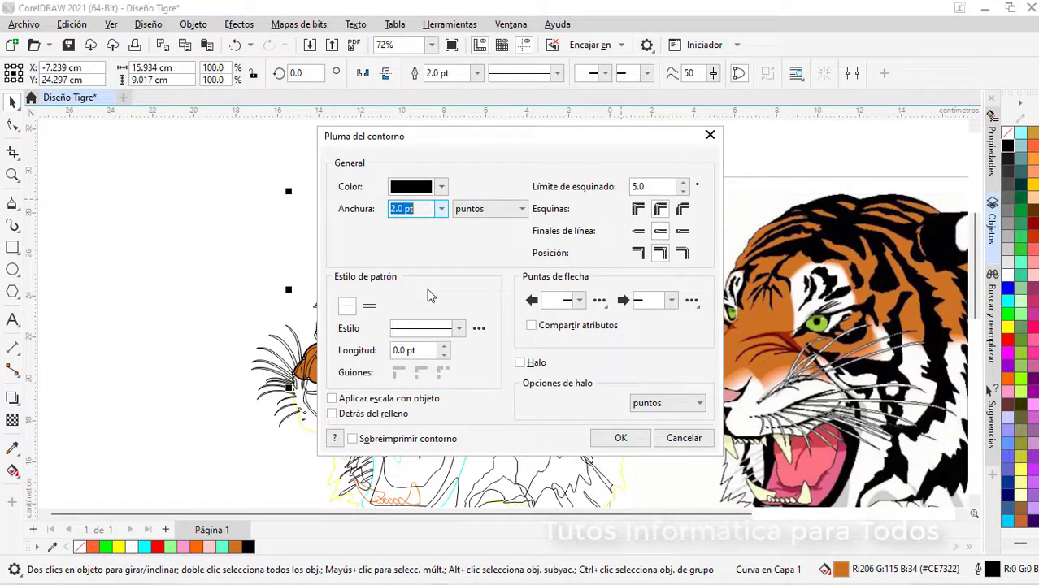
click(633, 440)
scroll(374, 398, up, 1)
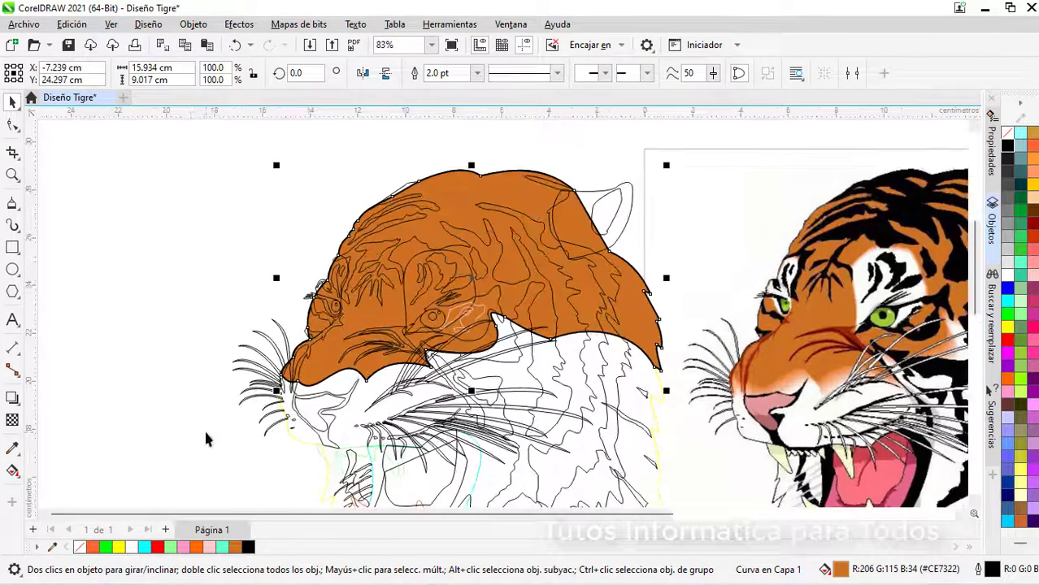
Step: Set the outline of the white lower face and fur shape to black with a width of 2.0 pt
scroll(205, 430, up, 1)
scroll(204, 430, down, 1)
click(182, 418)
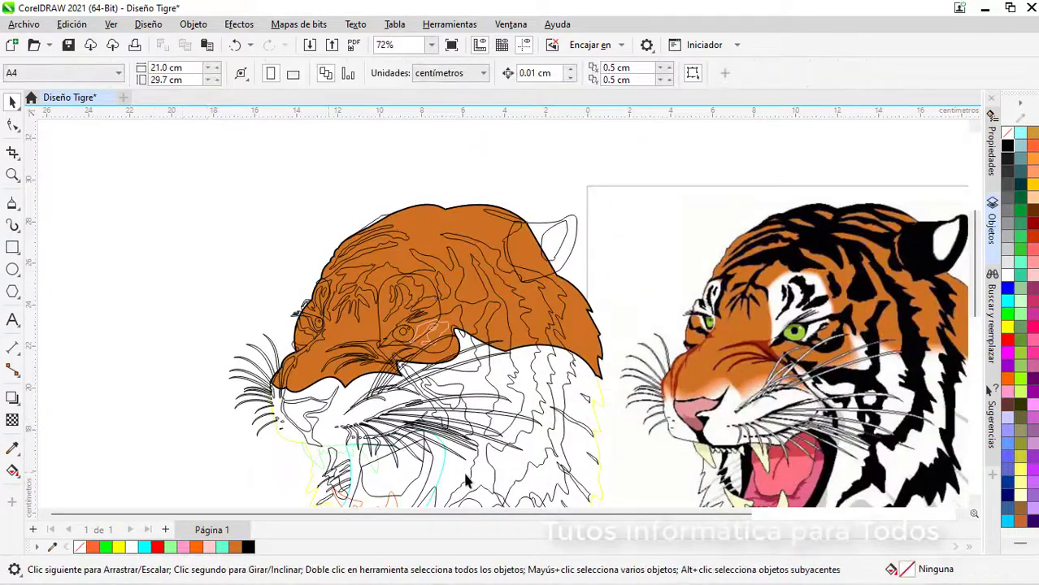
click(587, 396)
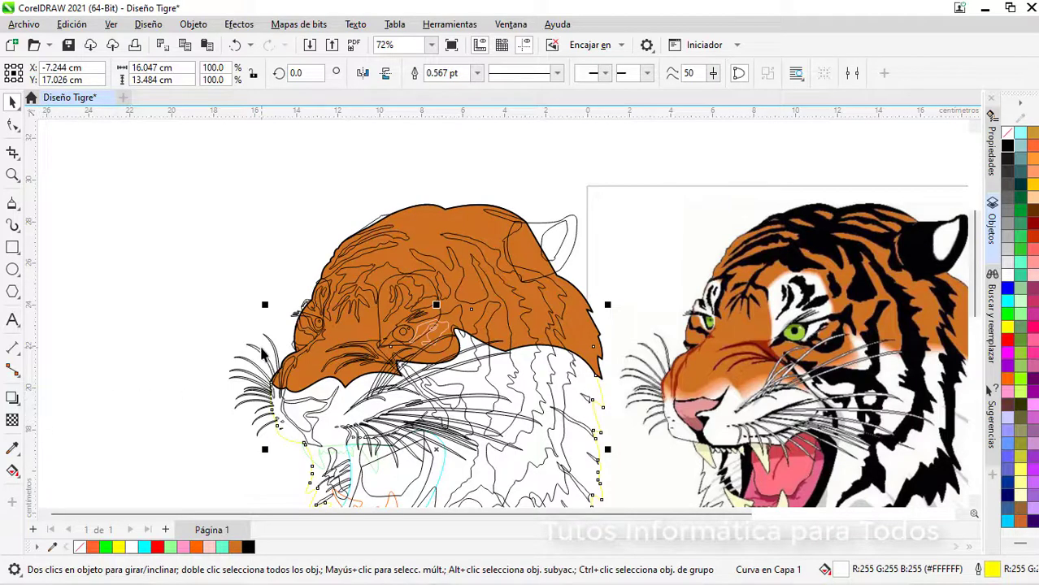
key(F12)
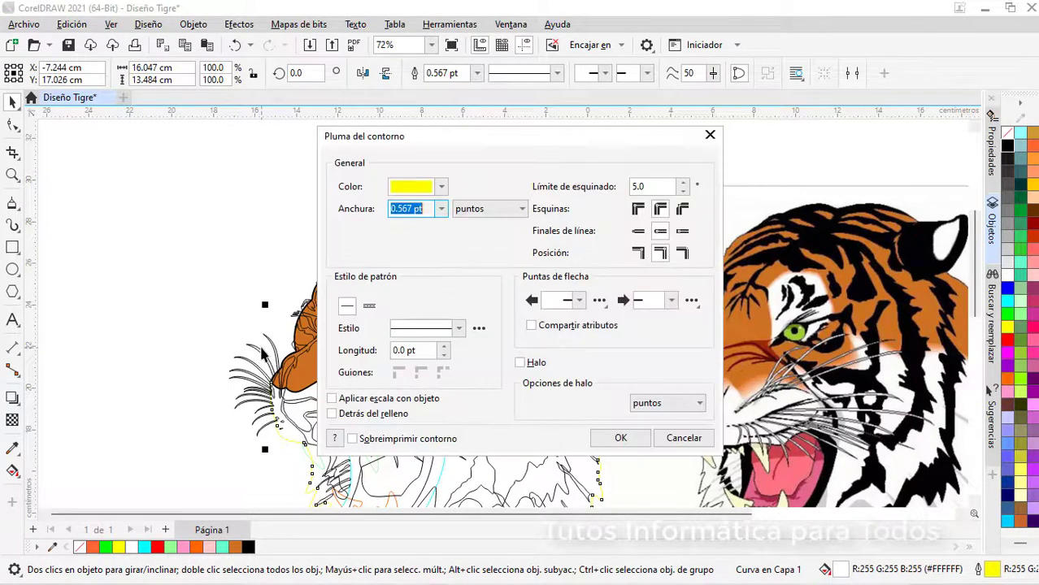
click(441, 186)
click(410, 264)
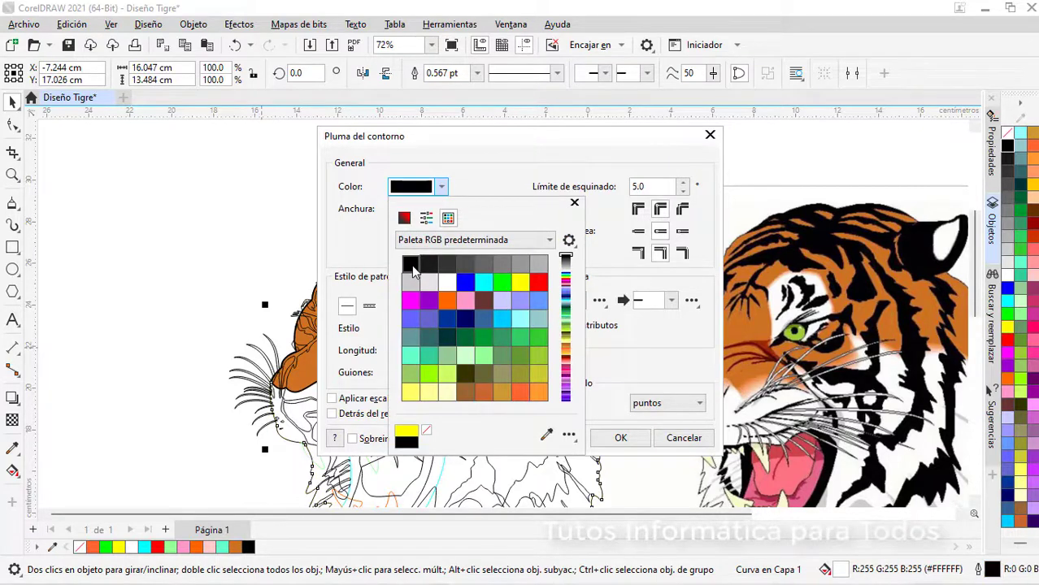
click(370, 259)
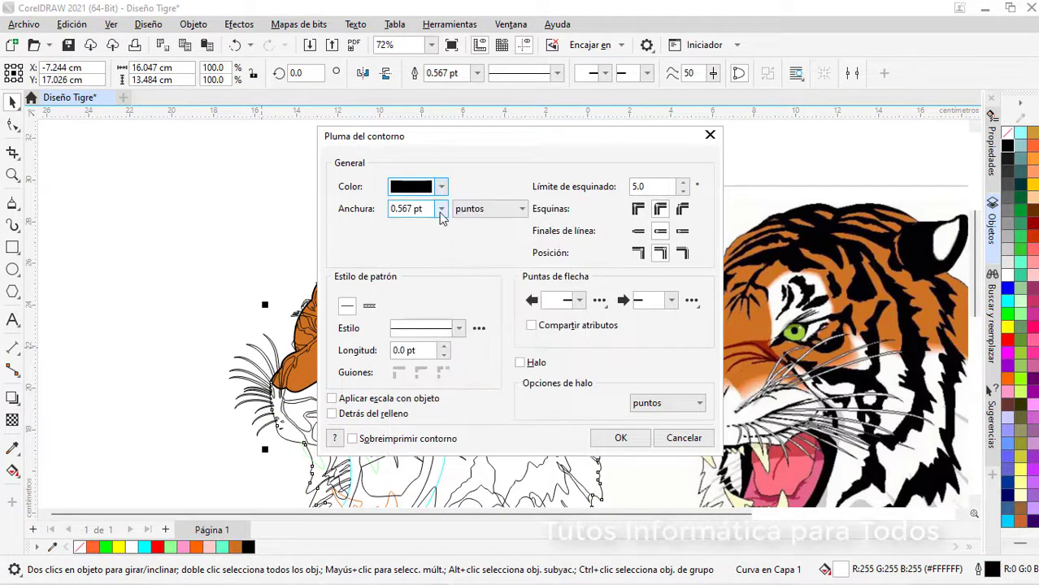
click(440, 209)
click(406, 292)
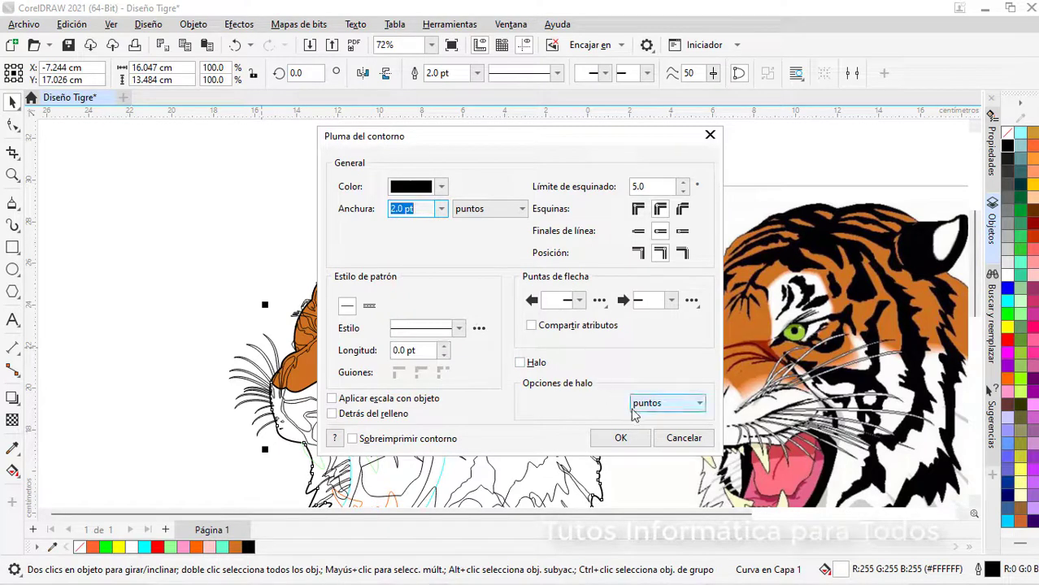
click(620, 439)
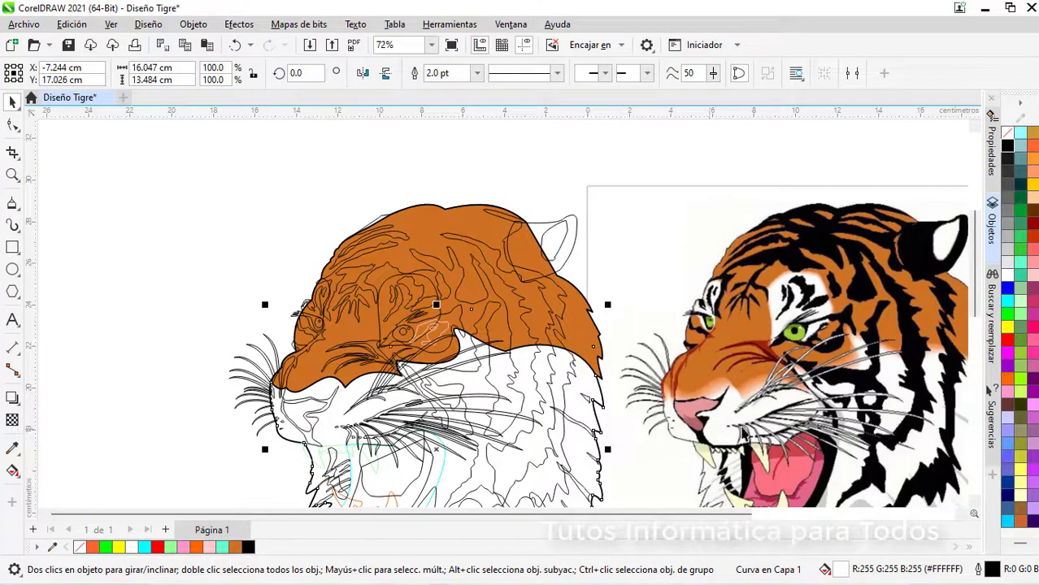
Step: Fill the traced stripe shape covering the head and cheek with black
drag(975, 261, 971, 290)
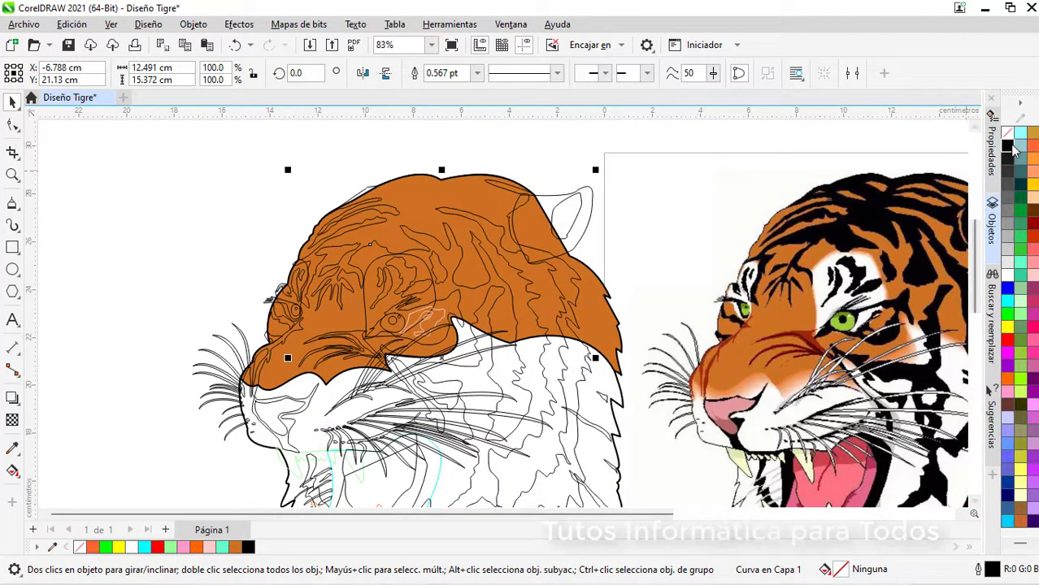
click(1007, 149)
click(641, 223)
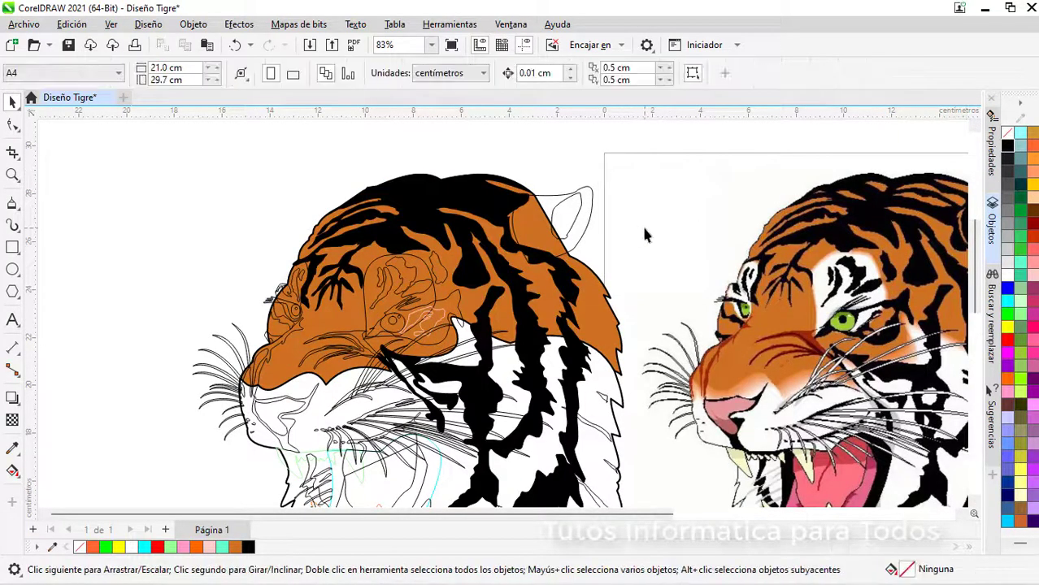
Step: Fill the outer ear shape with black and the inner ear shape with white
click(582, 224)
click(1008, 150)
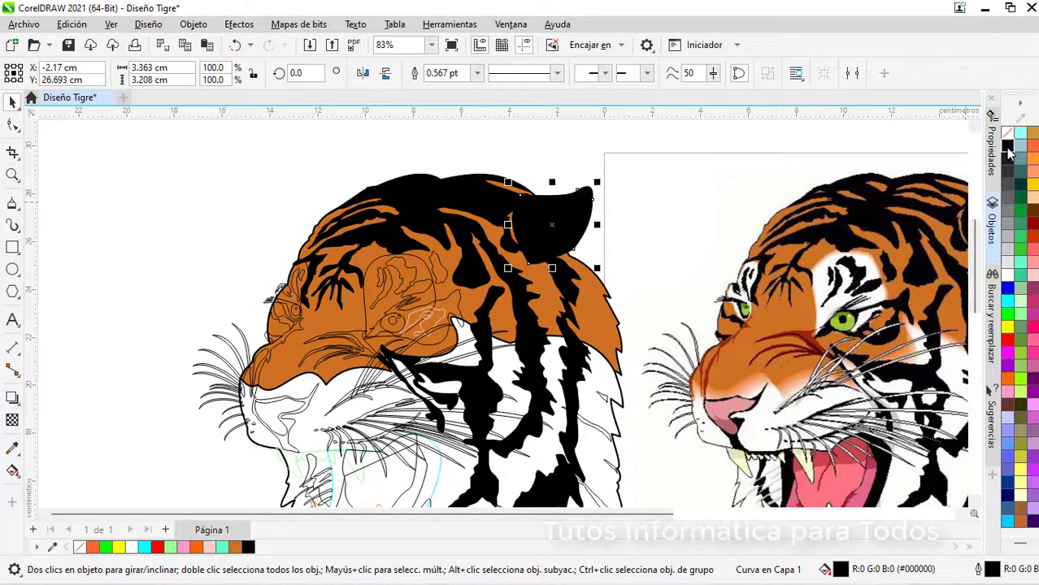
key(Escape)
click(566, 225)
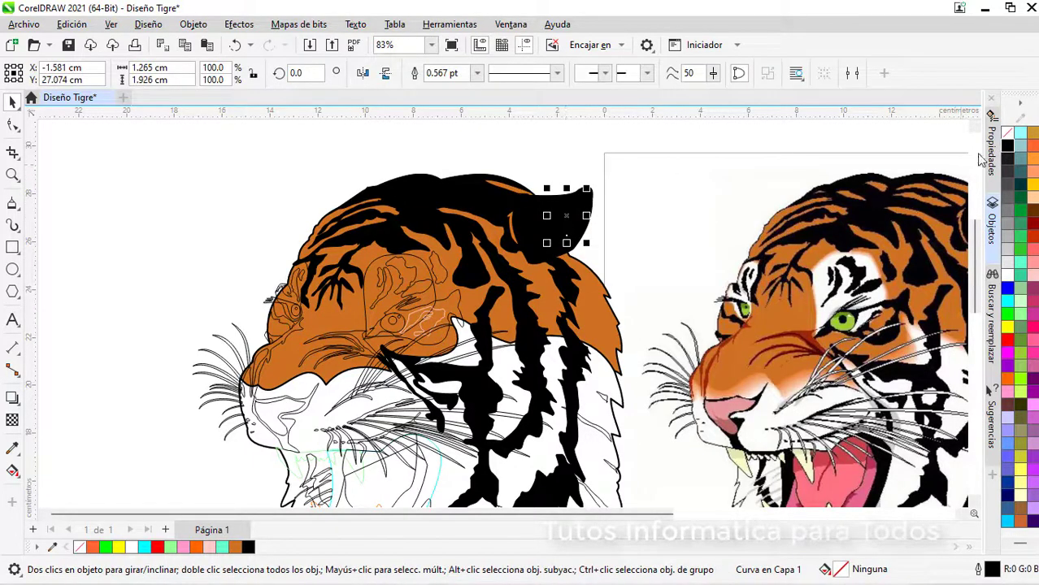
click(1008, 274)
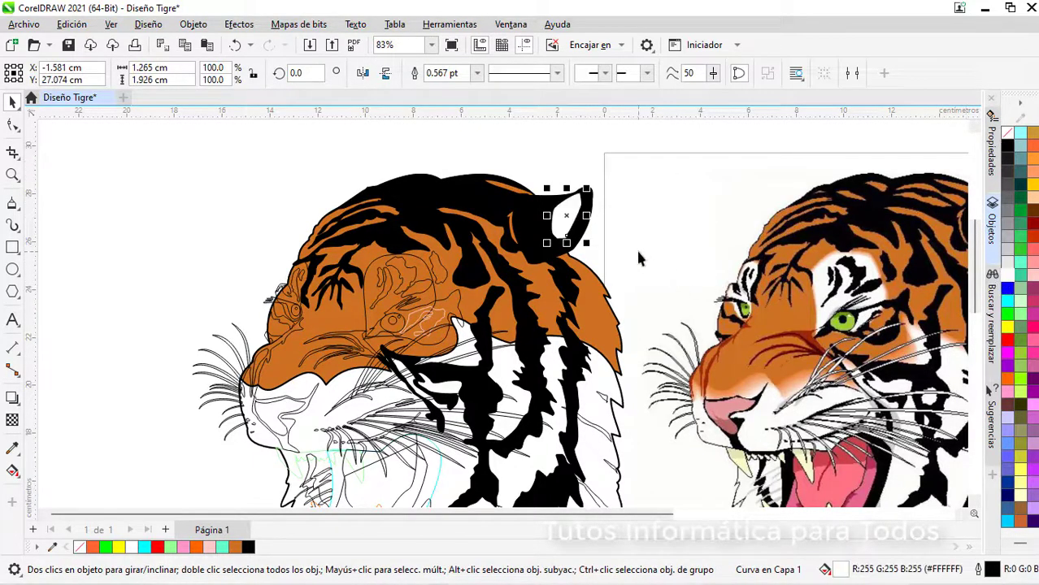
key(Escape)
Step: Fill the rounded patch surrounding the larger eye with white
scroll(663, 331, down, 1)
scroll(499, 440, up, 3)
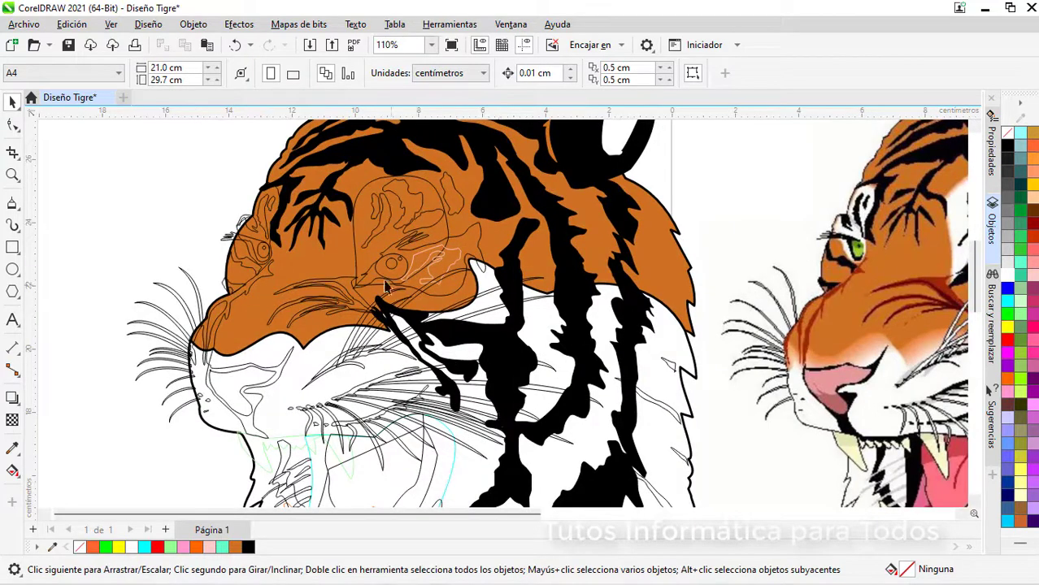
click(363, 261)
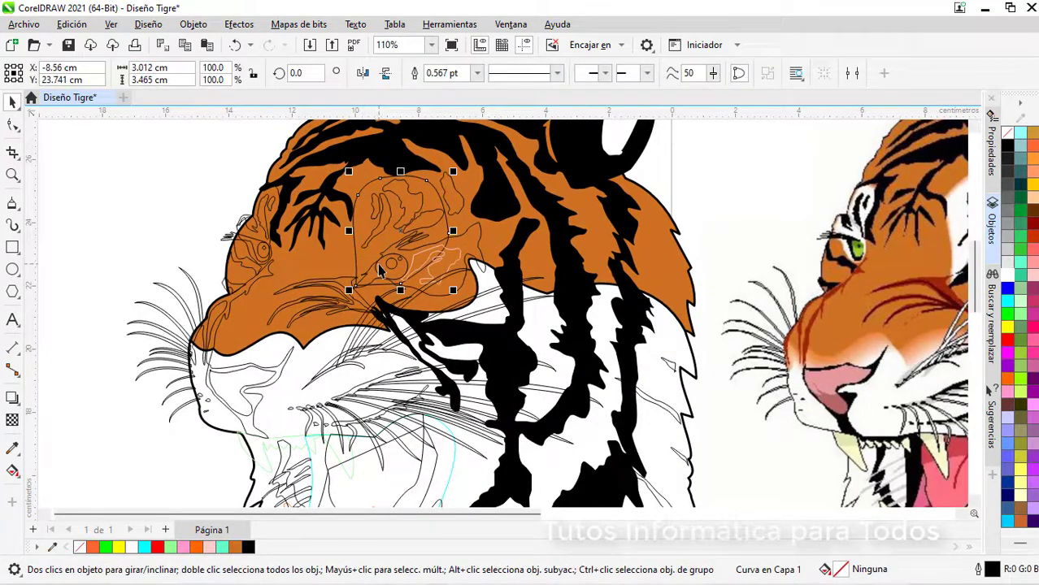
click(1008, 274)
Step: Fill the nose shape with the pink sampled from the nose in the reference image
click(12, 449)
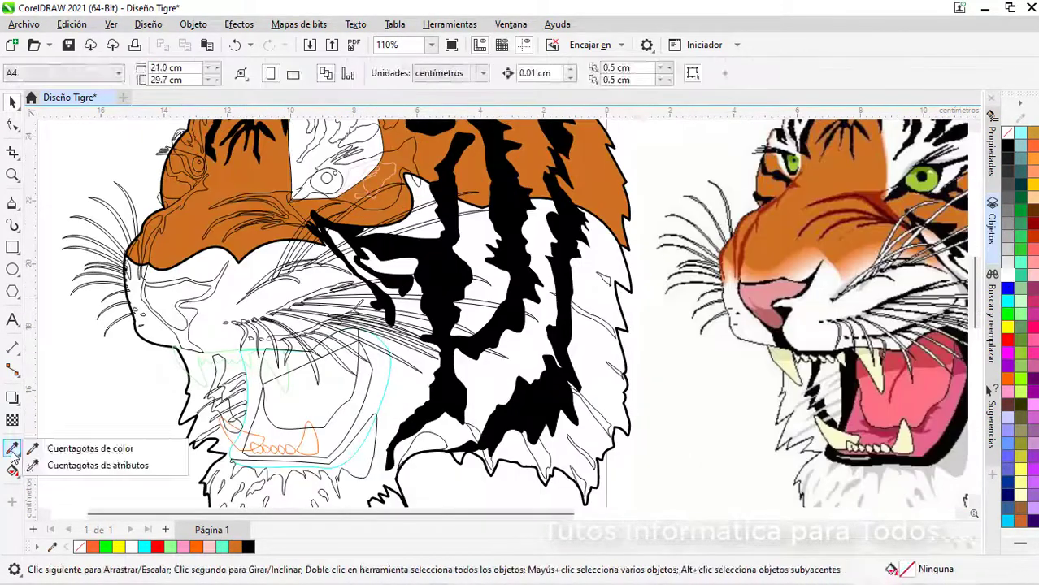
click(90, 449)
click(765, 299)
click(168, 316)
click(12, 102)
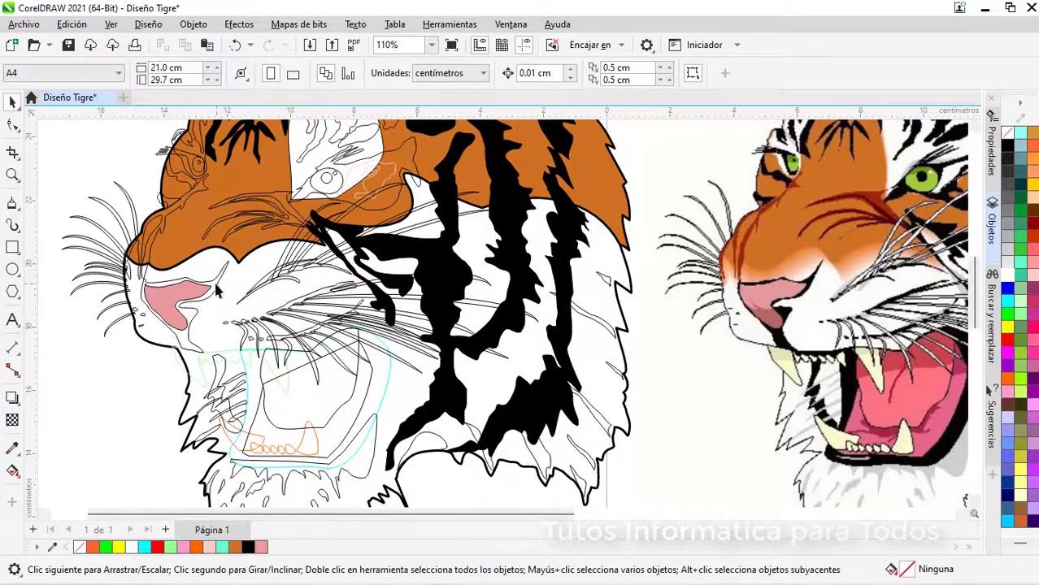
Step: Fill the nose contour and nostril shape surrounding the pink nose with black
click(215, 287)
click(1008, 145)
click(101, 391)
Step: Try to colour the traced muzzle shadow with the dark red sampled from the reference tiger's muzzle
click(155, 235)
click(13, 446)
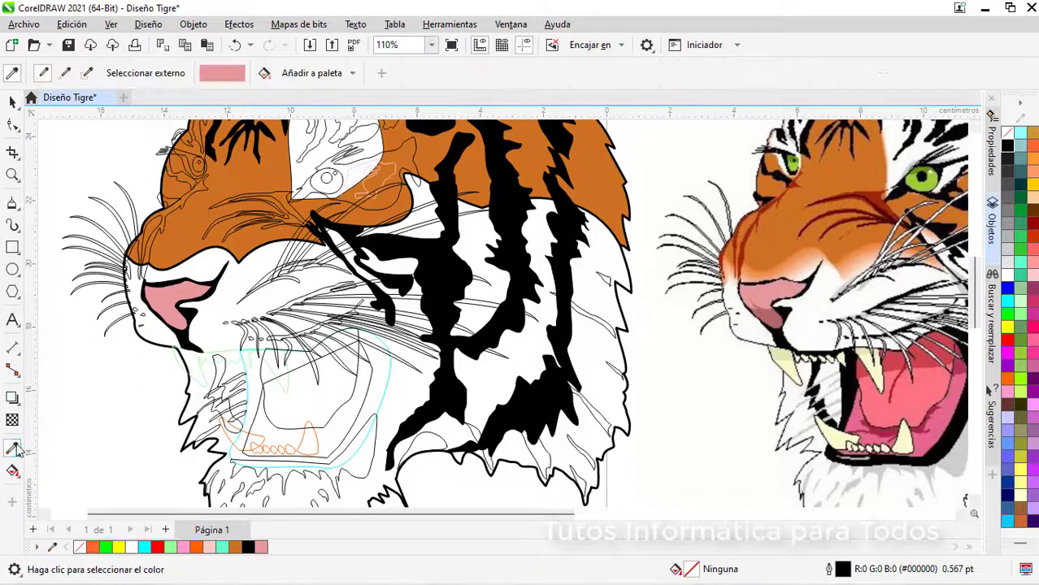
click(743, 239)
scroll(89, 167, up, 4)
key(space)
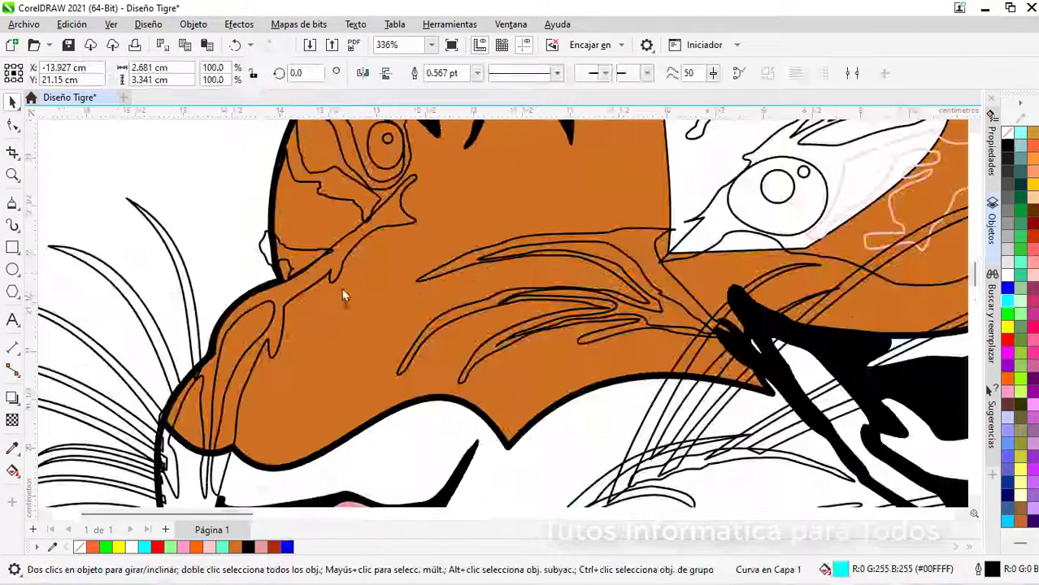
drag(405, 271, 410, 259)
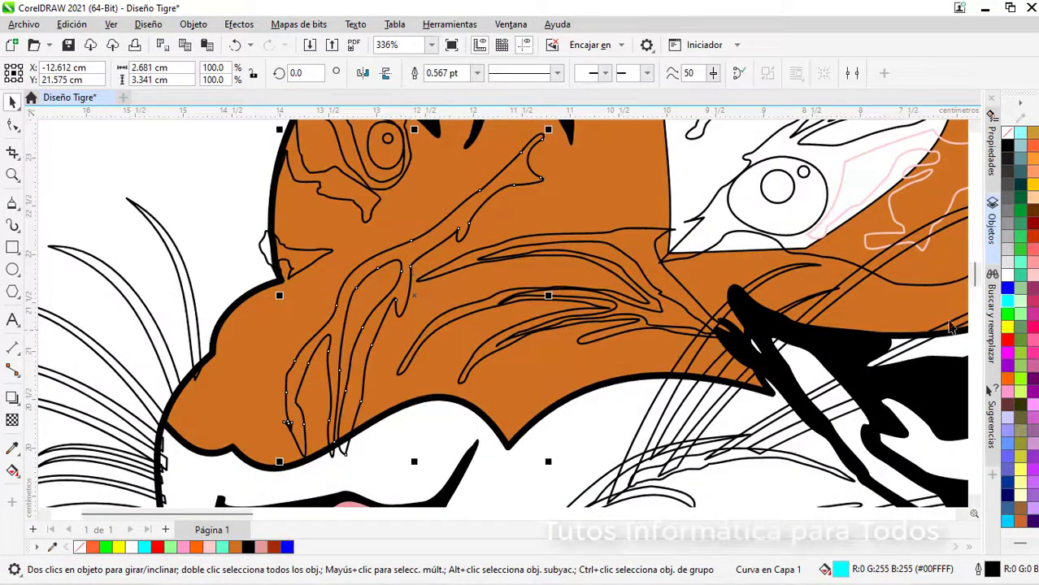
click(1008, 288)
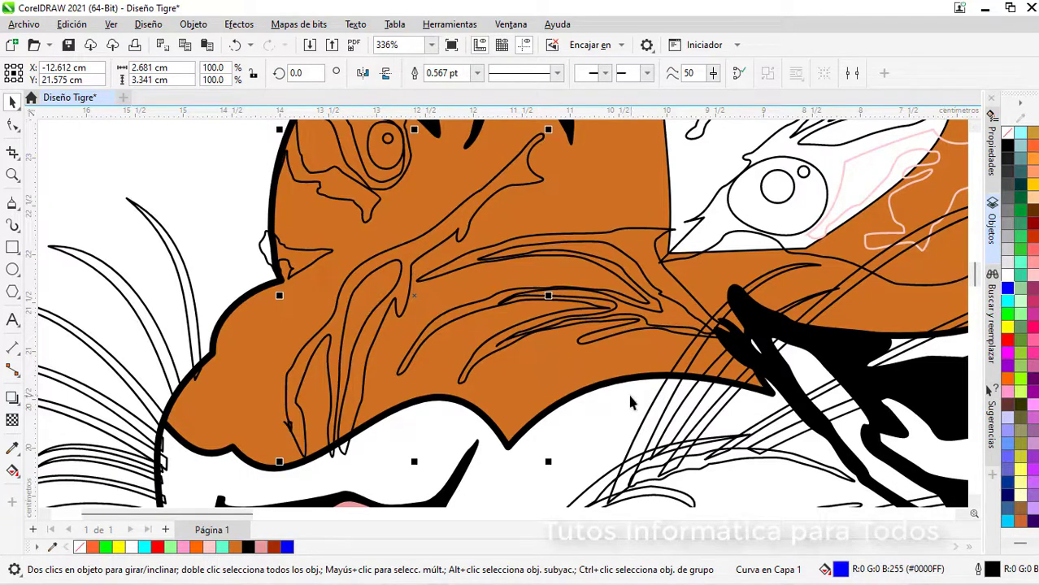
key(ctrl+z)
key(ctrl+z)
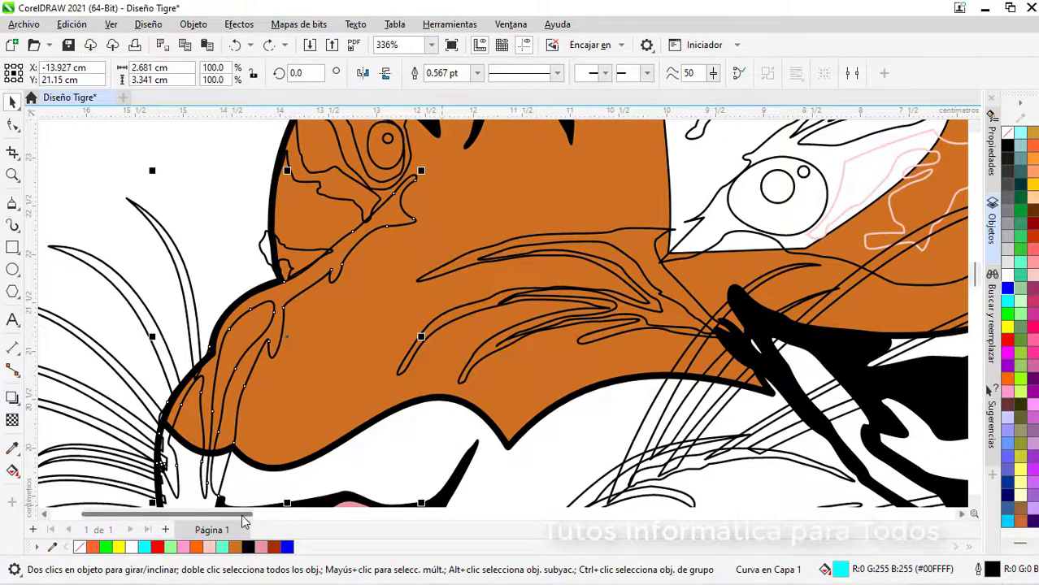
Step: Close the open muzzle shadow curve by joining its two loose end nodes at the muzzle's outer edge
drag(243, 515, 221, 517)
scroll(309, 470, up, 6)
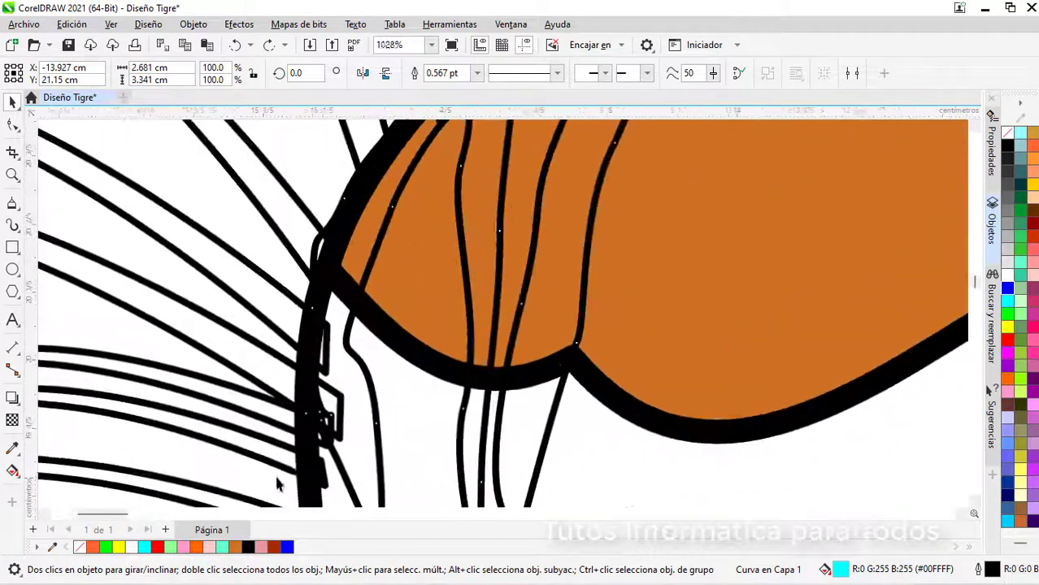
scroll(309, 470, down, 5)
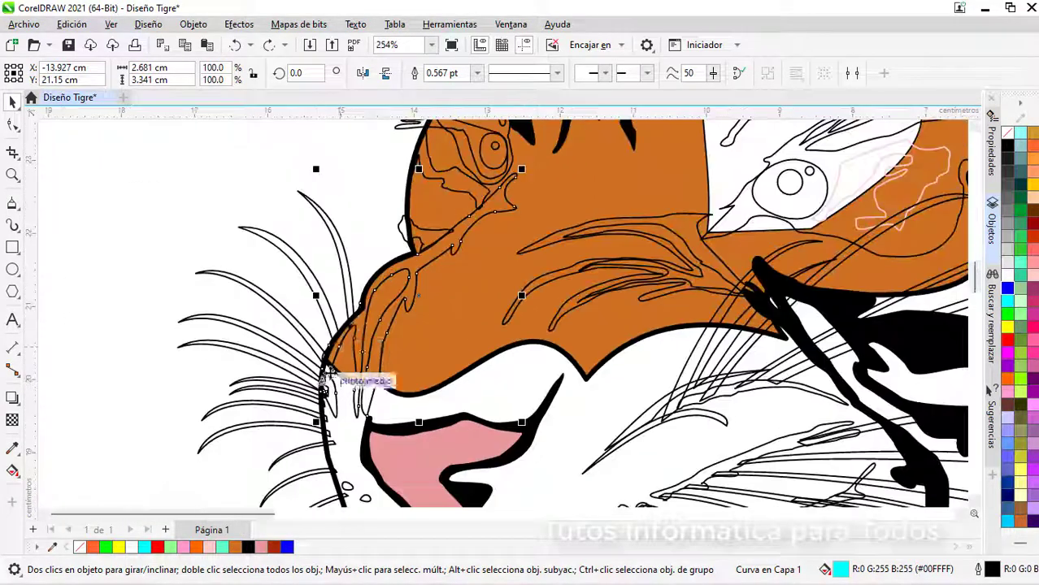
drag(393, 275, 500, 259)
scroll(419, 382, up, 3)
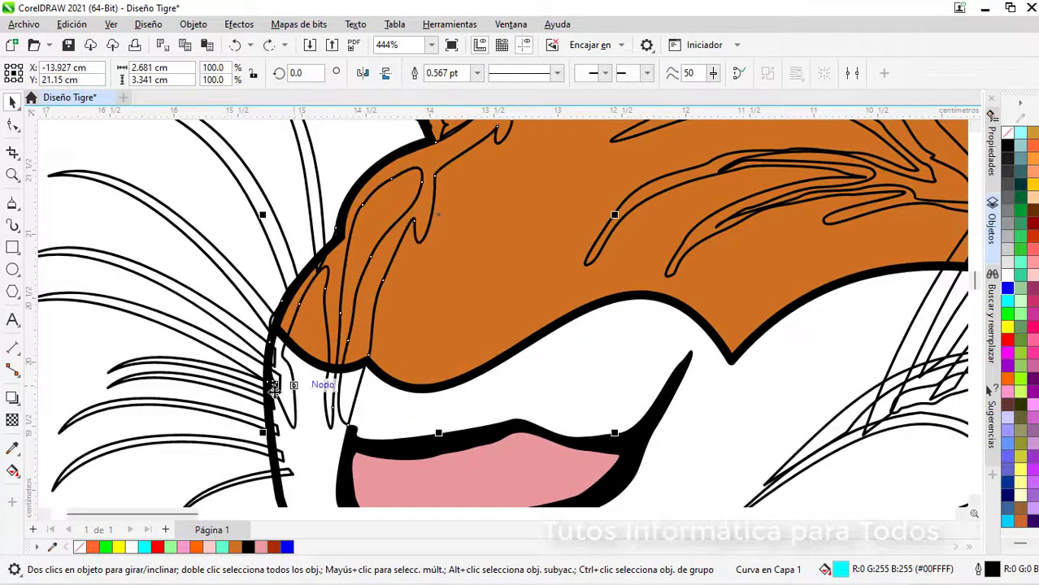
scroll(274, 394, up, 5)
scroll(275, 394, up, 1)
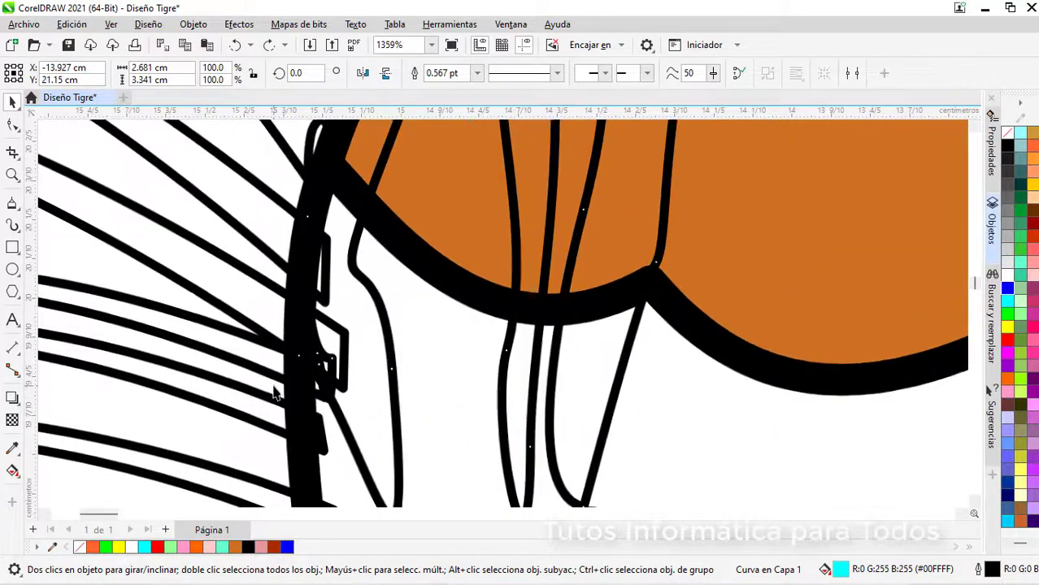
click(13, 124)
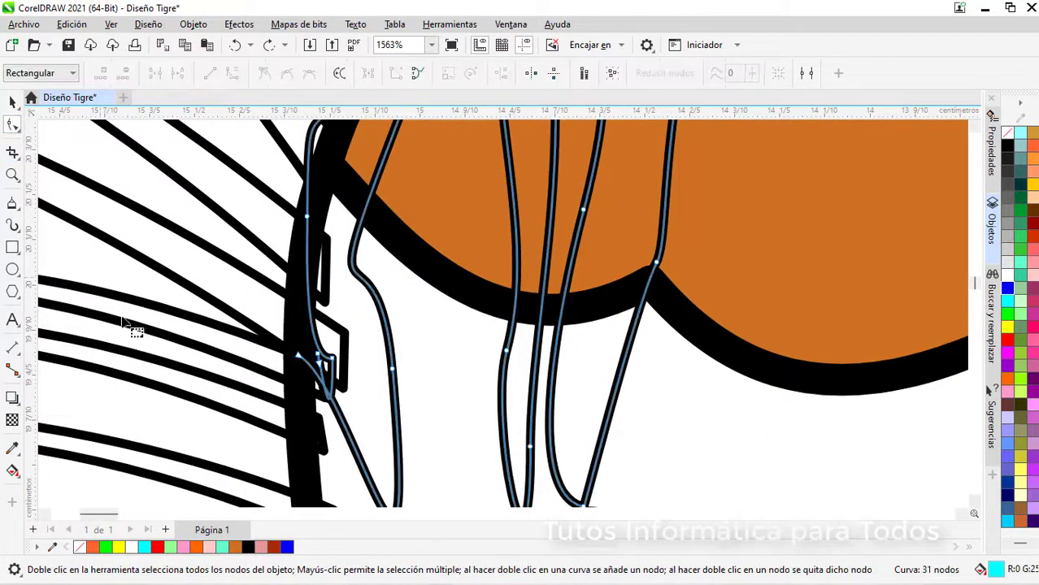
scroll(313, 380, up, 7)
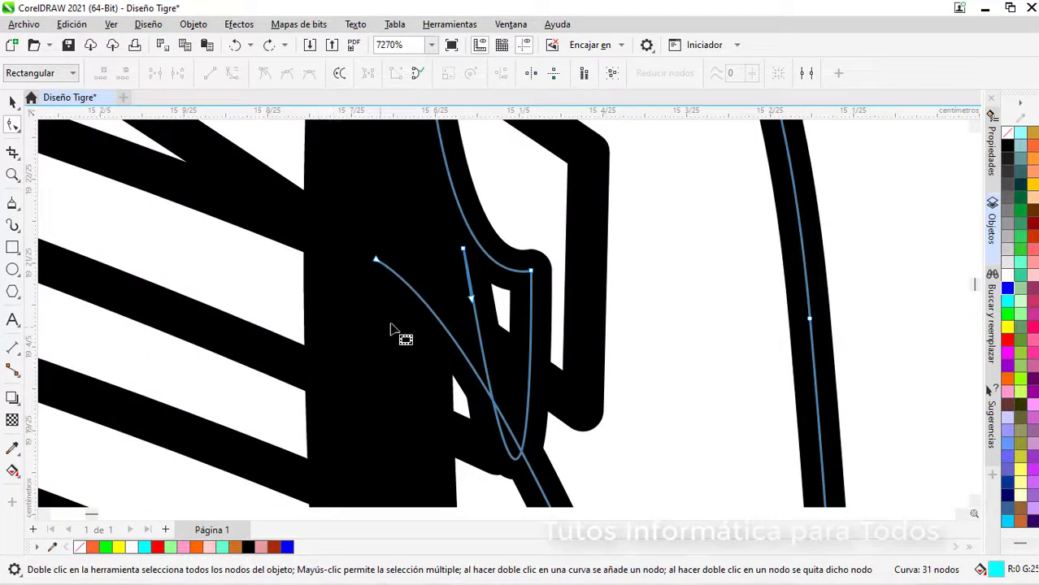
drag(377, 262, 470, 299)
scroll(468, 299, down, 2)
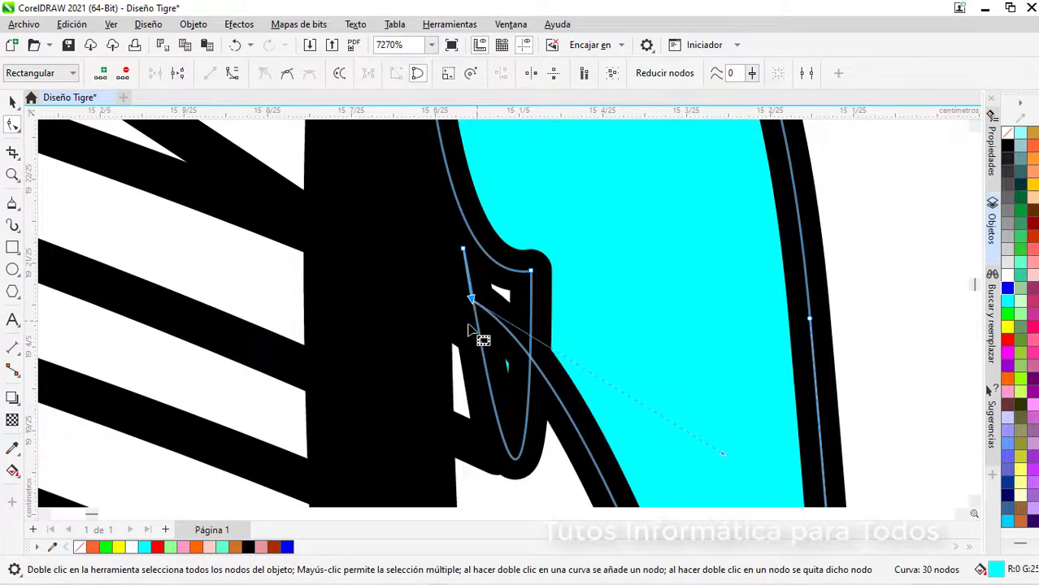
Step: Fill the closed muzzle shadow with the dark red #972601 sampled from the reference image
scroll(533, 265, down, 2)
scroll(522, 256, down, 3)
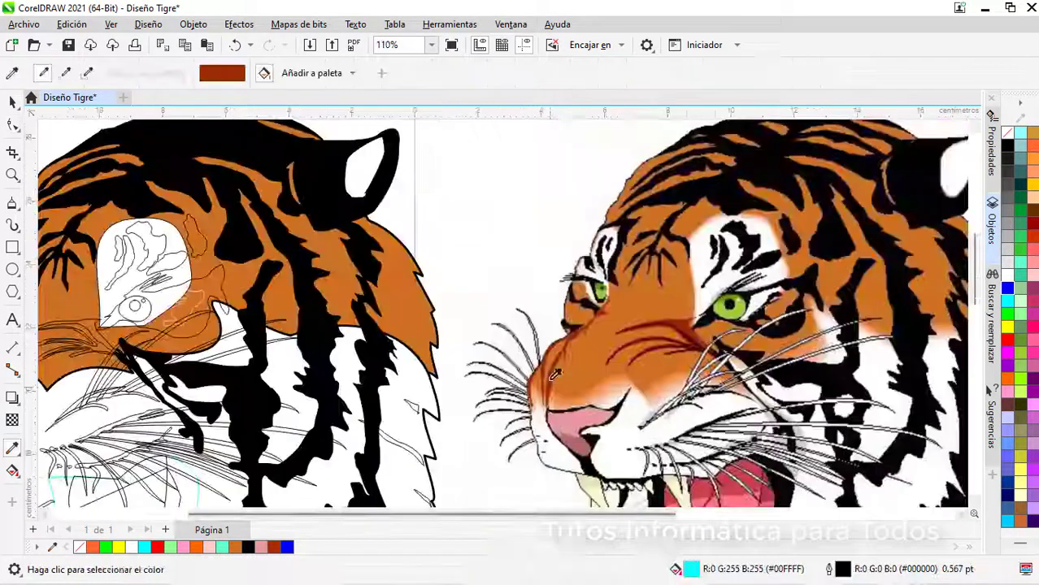
drag(540, 518, 515, 518)
scroll(226, 355, up, 3)
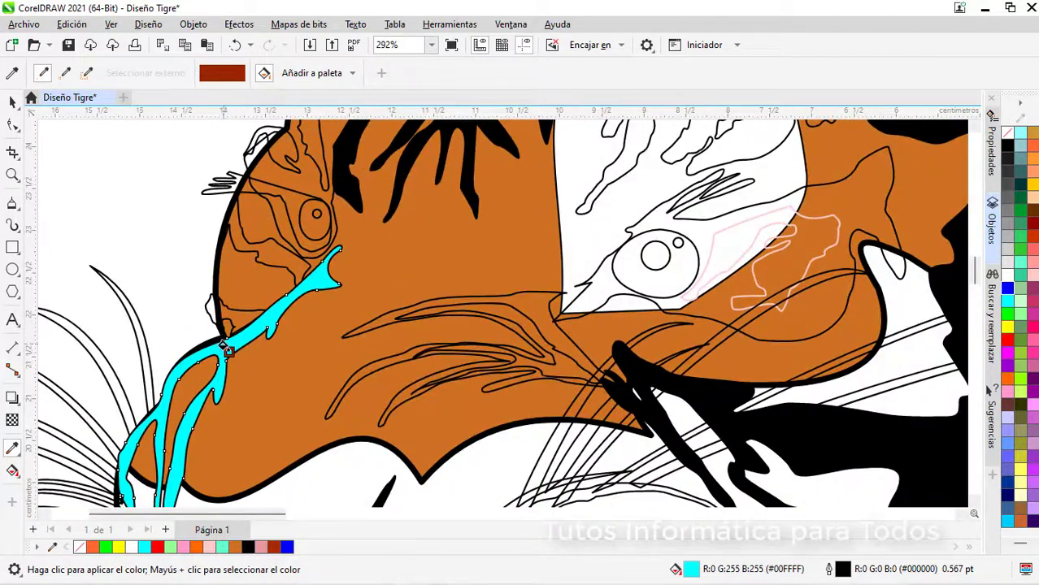
click(223, 345)
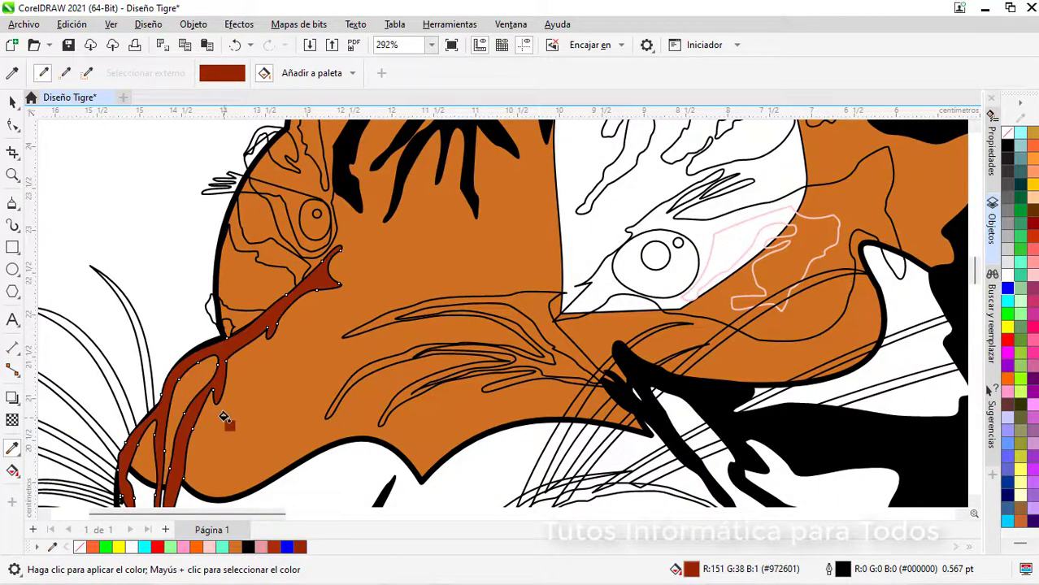
Step: Remove the outline from the dark red muzzle shadow and return to the Pick tool
right_click(1009, 147)
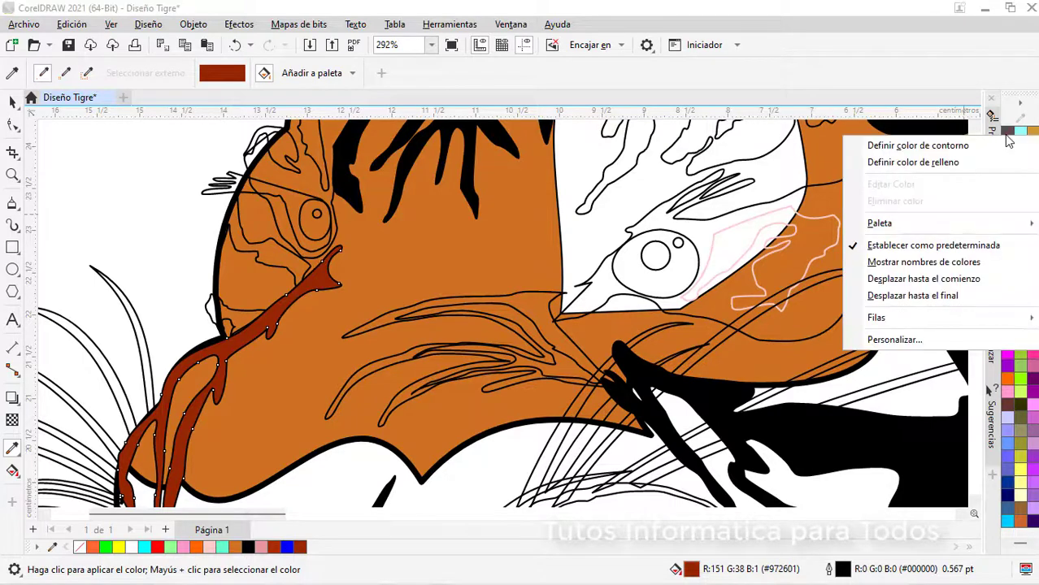
click(935, 147)
scroll(258, 437, down, 2)
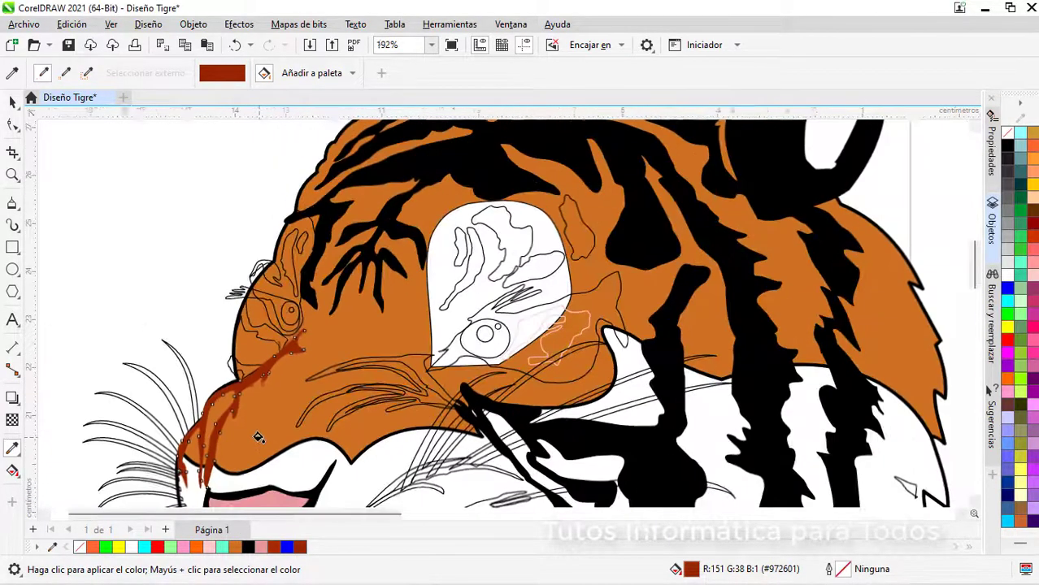
scroll(258, 437, down, 1)
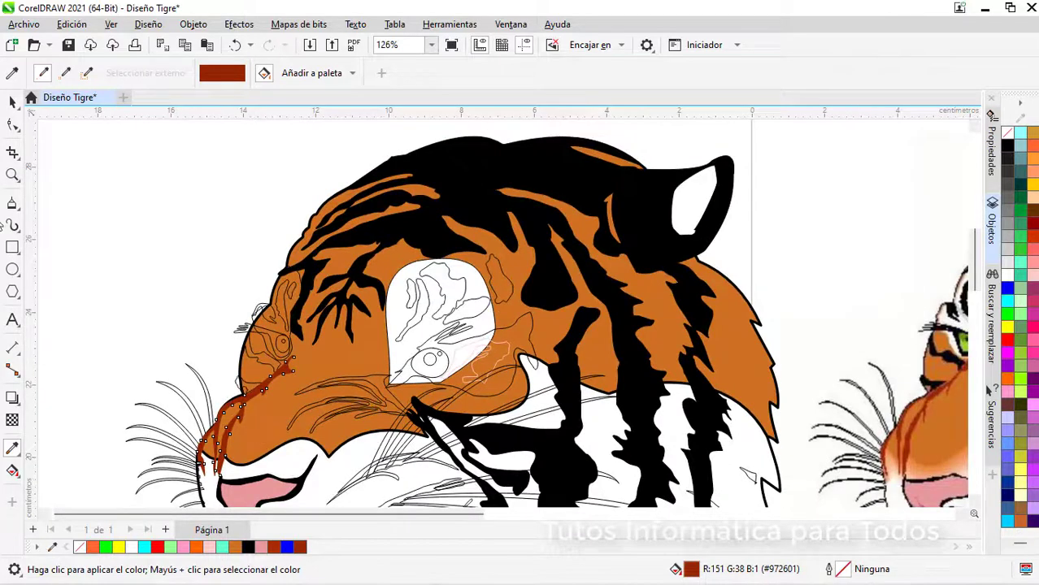
click(12, 101)
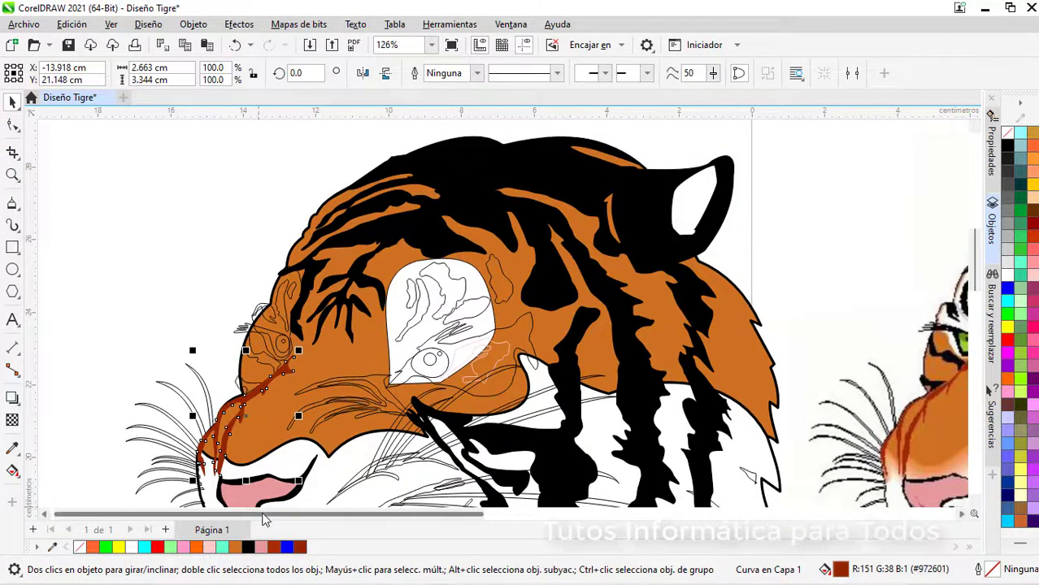
Step: Fill the traced patch beside the large eye with white and the surrounding eye contour with black
drag(263, 516, 376, 525)
scroll(274, 413, down, 1)
click(273, 413)
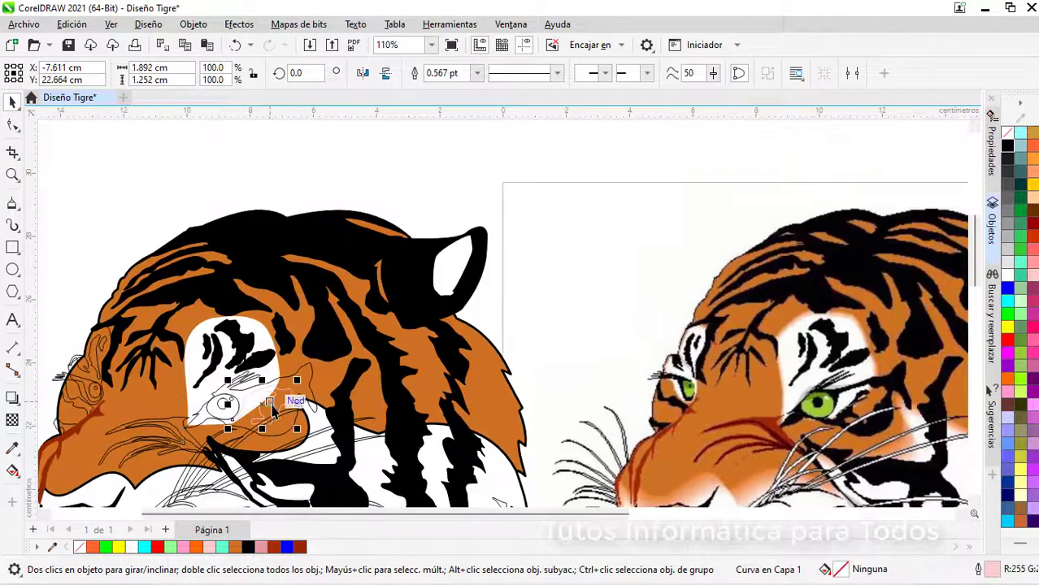
click(1007, 274)
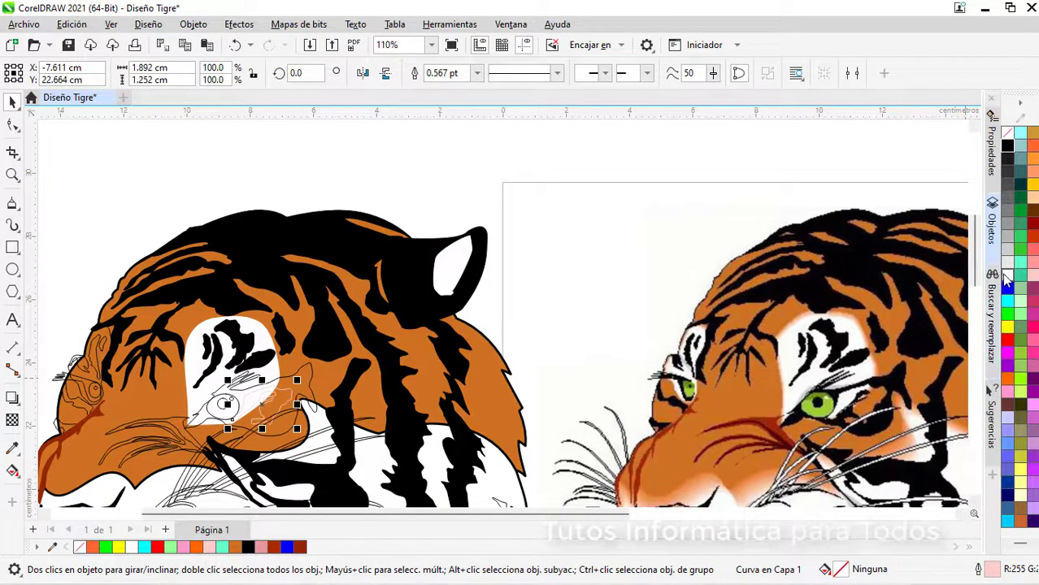
click(308, 379)
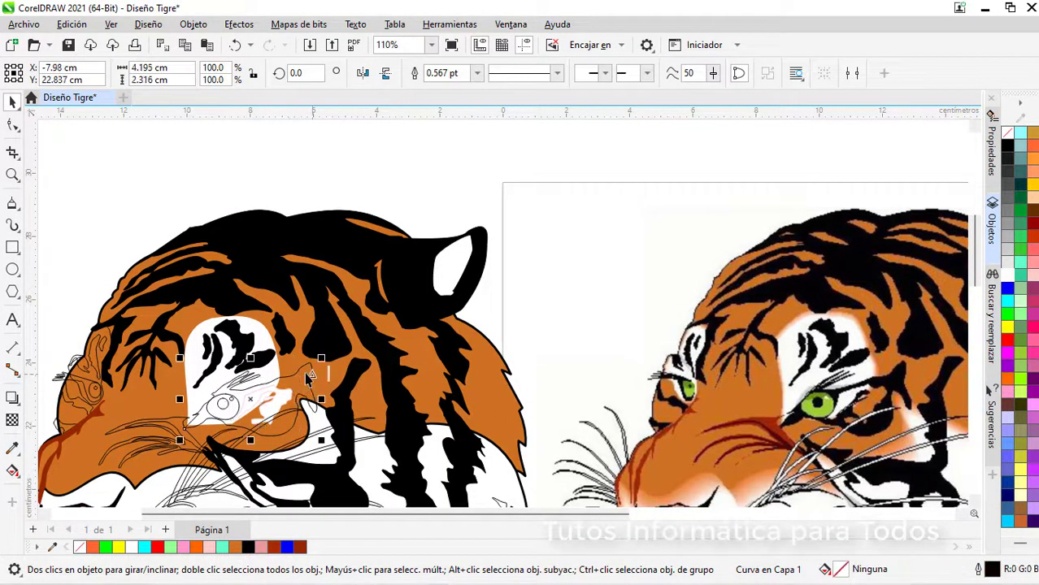
click(1009, 147)
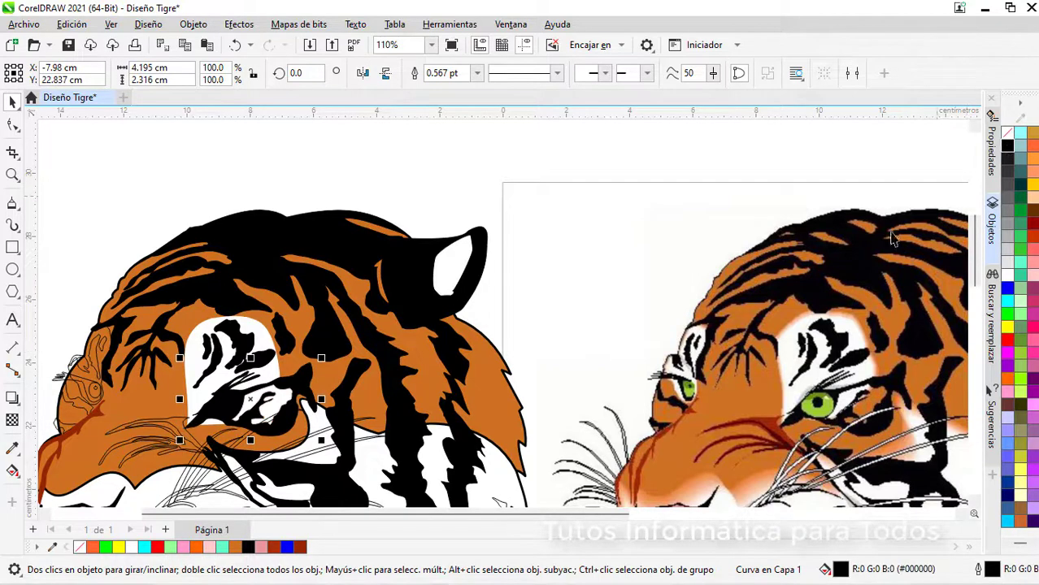
click(807, 325)
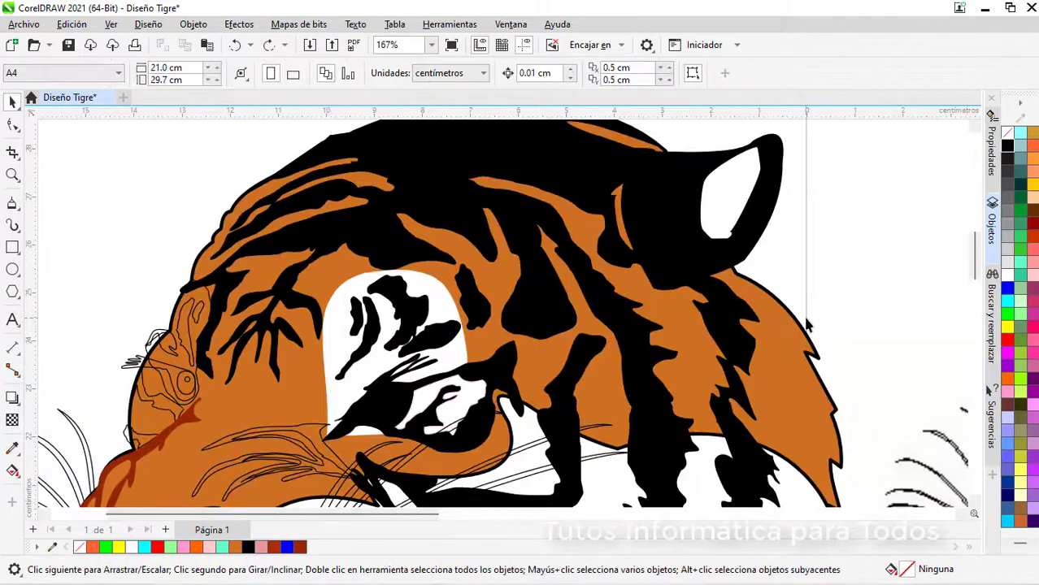
Step: Cut the white patch's shape out of the black eye contour using the back-minus-front shaping operation
click(499, 371)
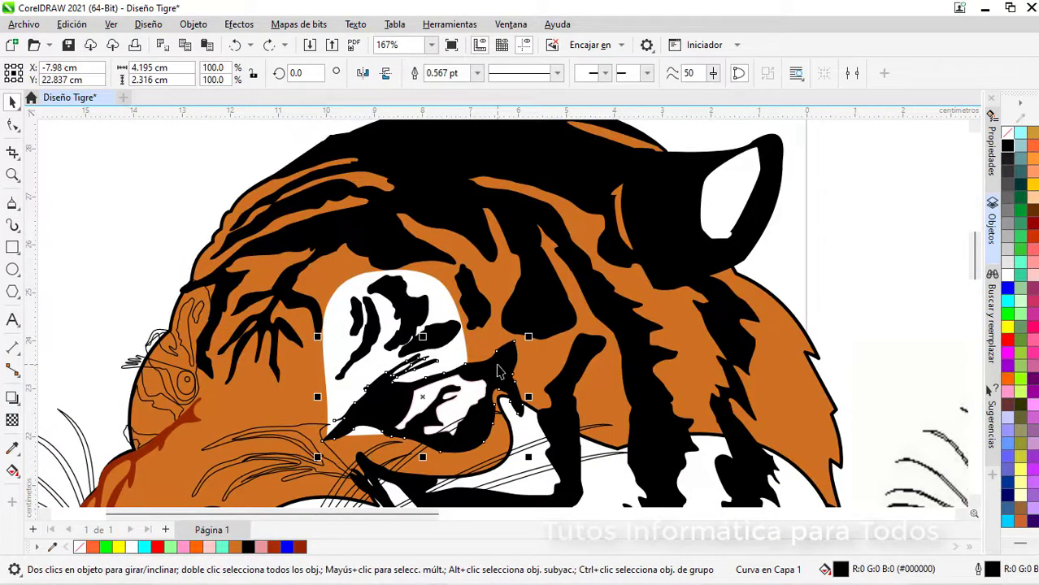
shift+click(470, 398)
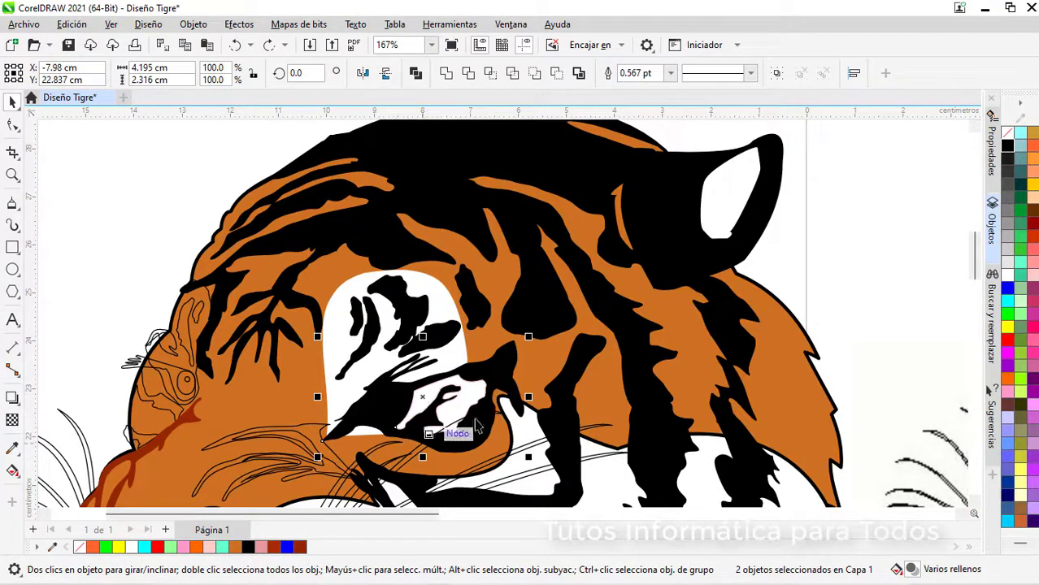
click(557, 75)
click(914, 279)
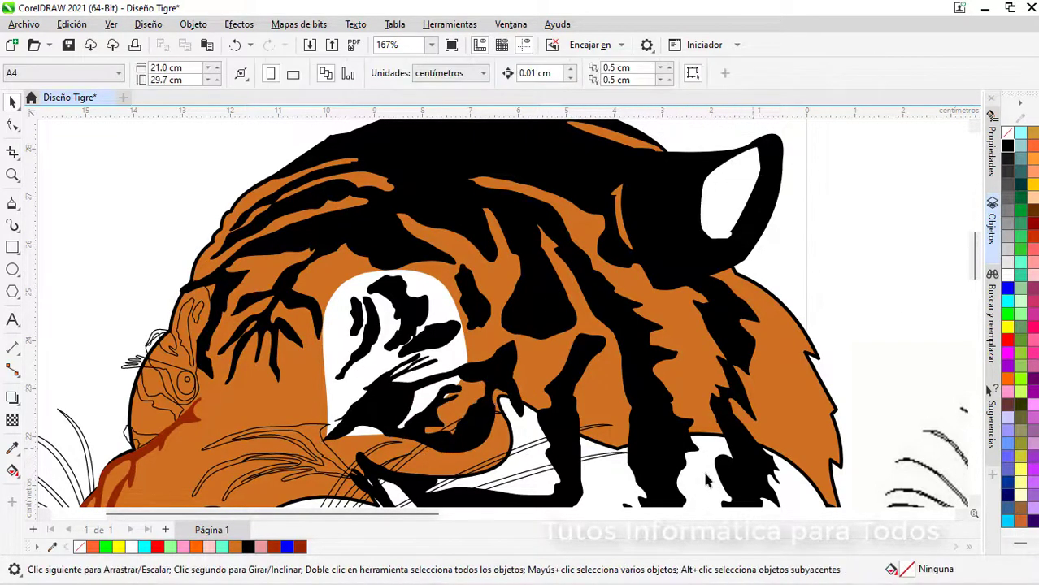
Step: Give the eye contour a turquoise outline and remove its black fill to expose the eye ellipses
drag(417, 518, 401, 517)
click(552, 374)
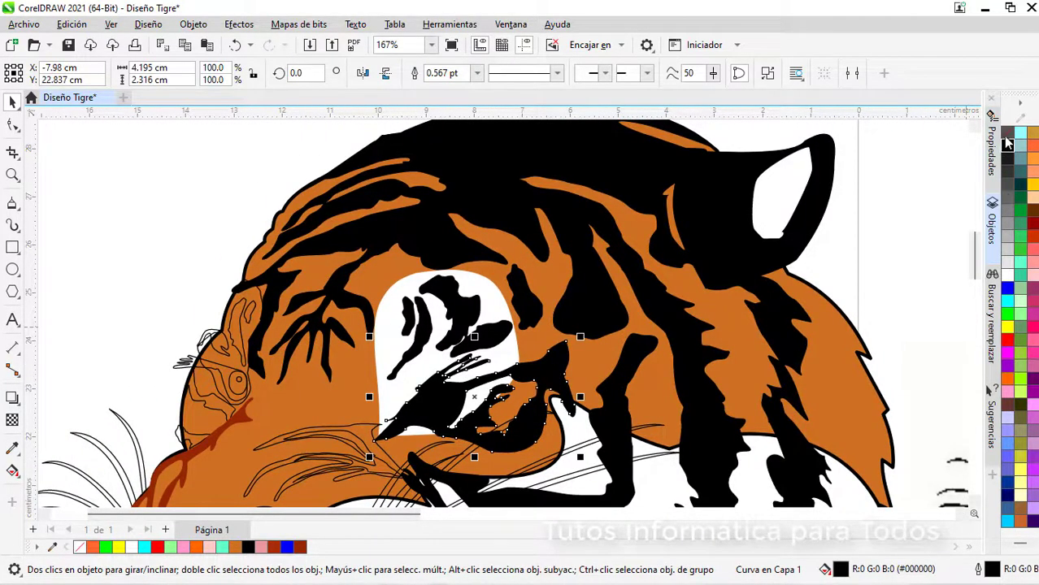
right_click(1026, 271)
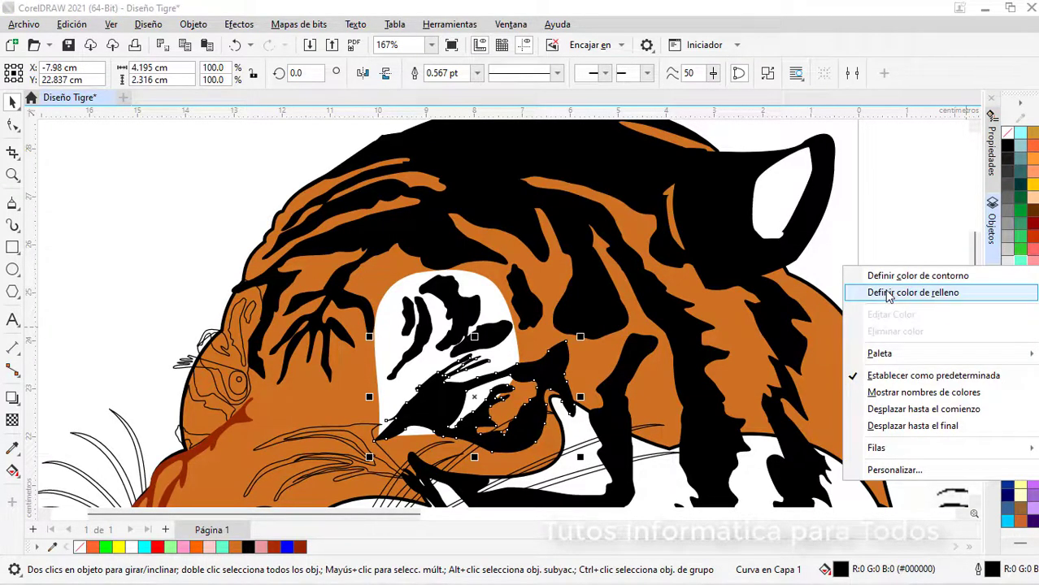
click(883, 277)
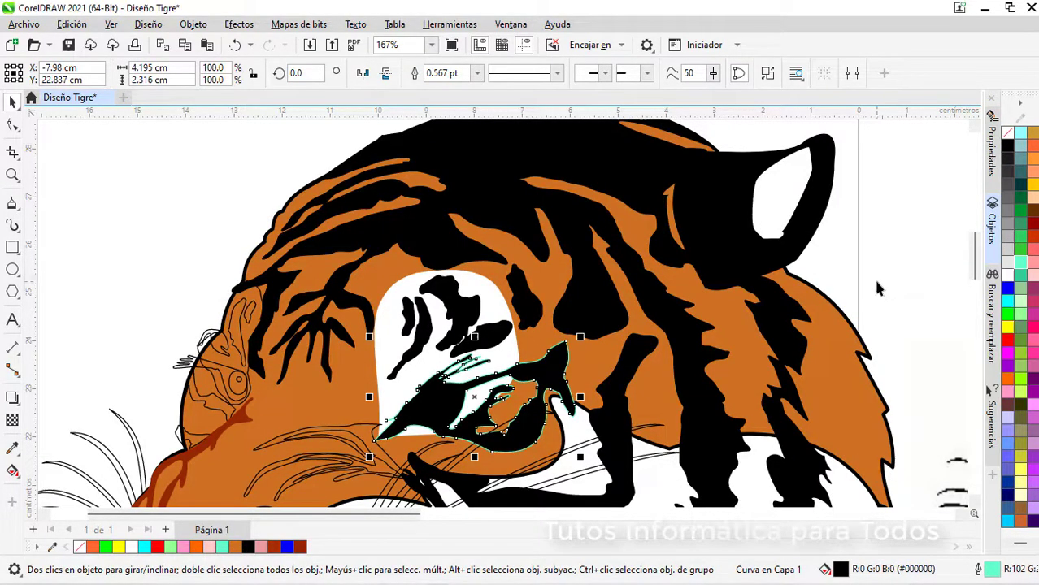
click(1008, 136)
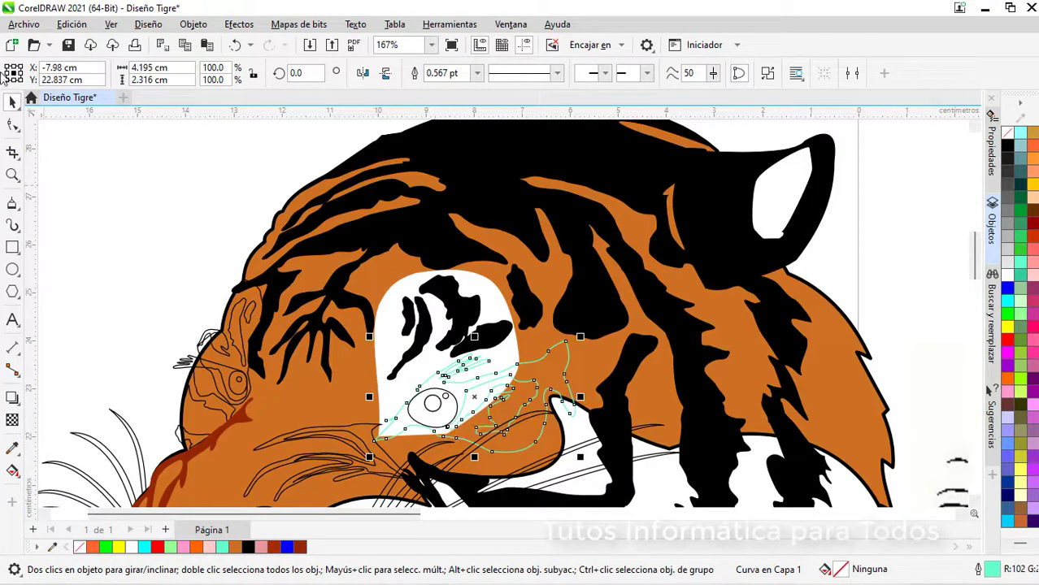
click(230, 222)
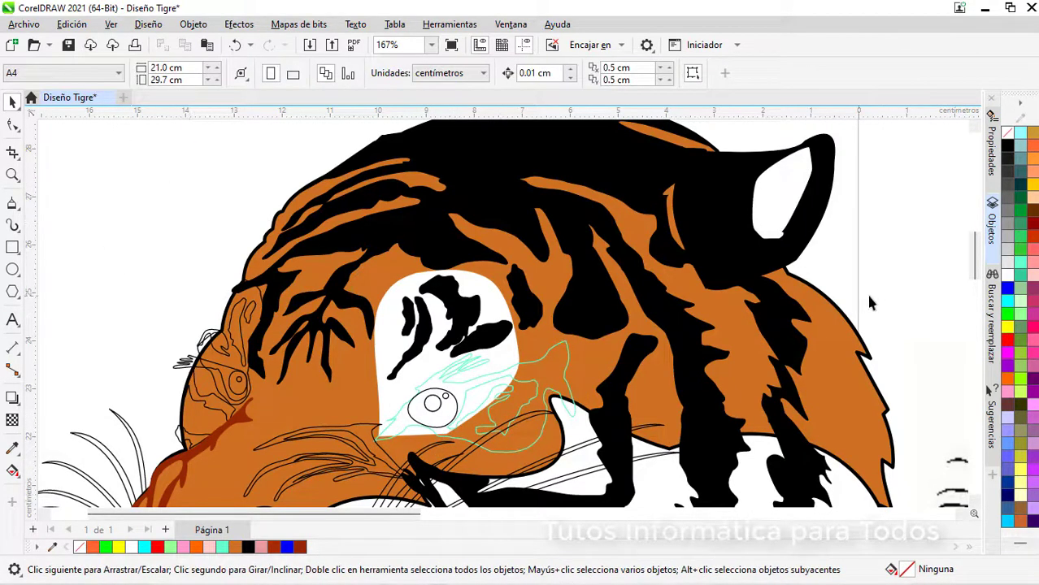
Step: Fill the large eye's iris with the green sampled from the reference tiger's eye and return to the Pick tool
scroll(869, 302, down, 2)
drag(464, 519, 562, 522)
scroll(276, 414, up, 2)
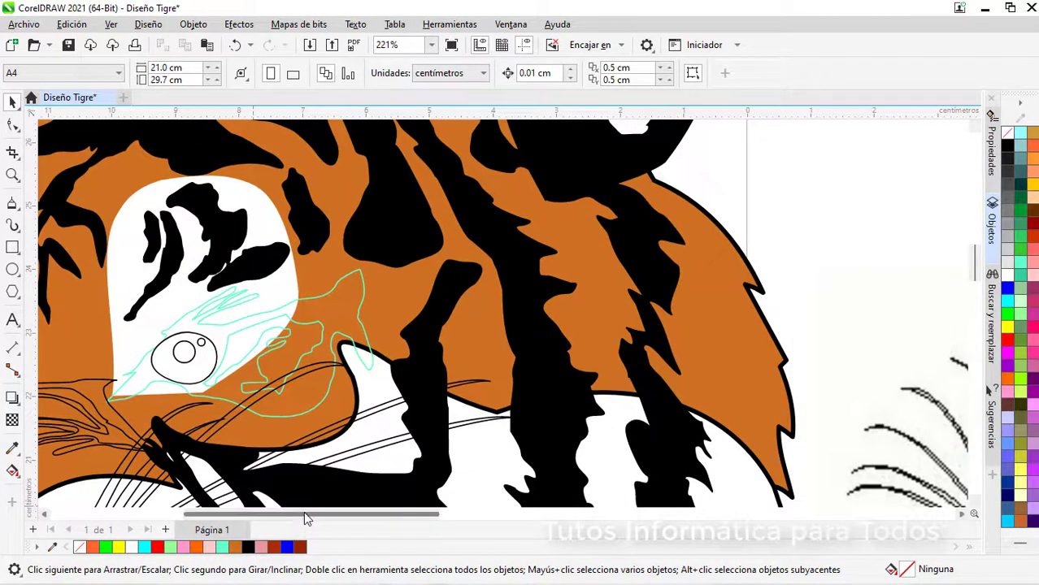
scroll(307, 519, down, 2)
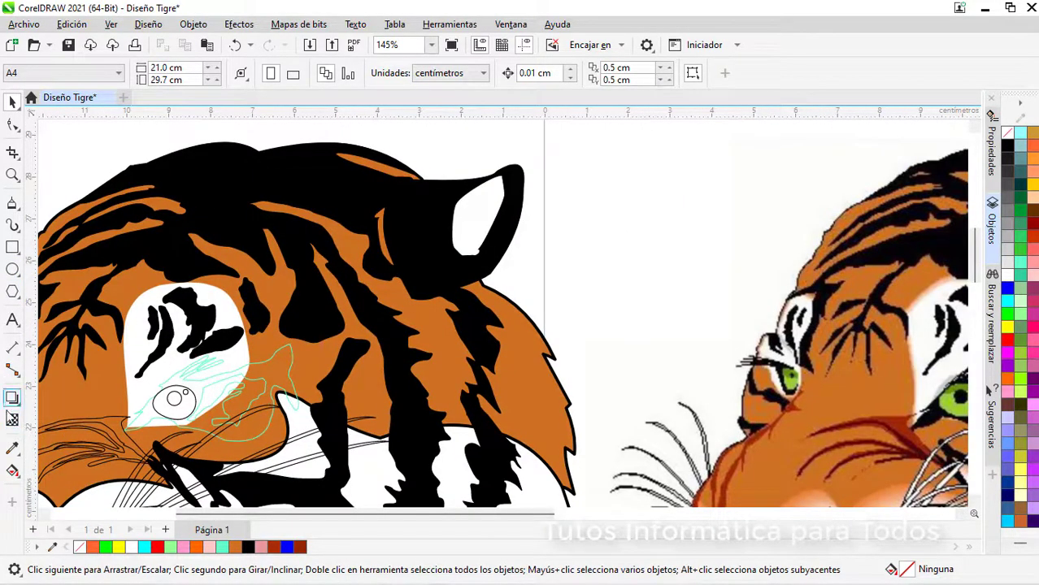
click(13, 449)
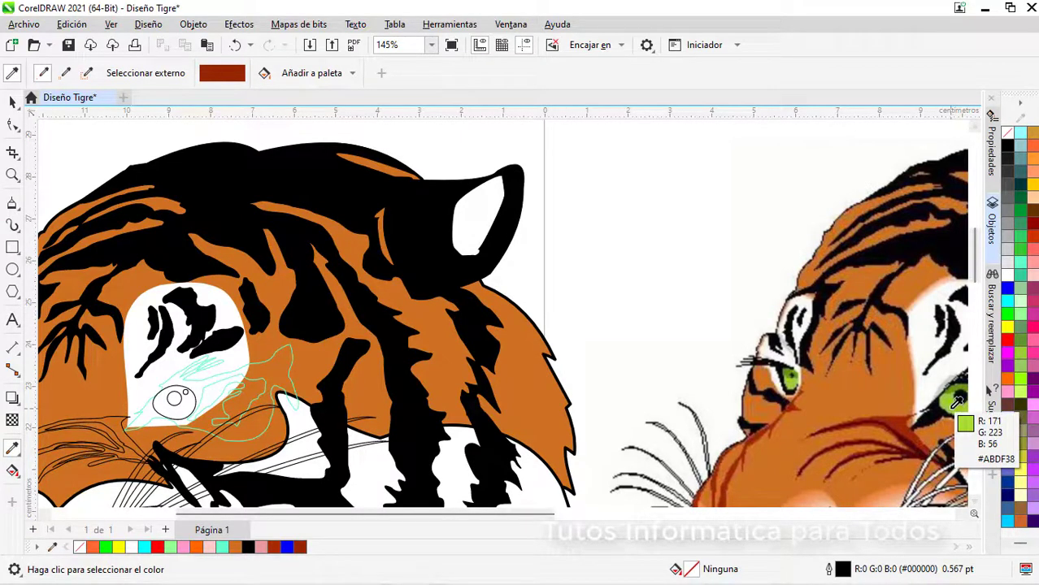
click(960, 402)
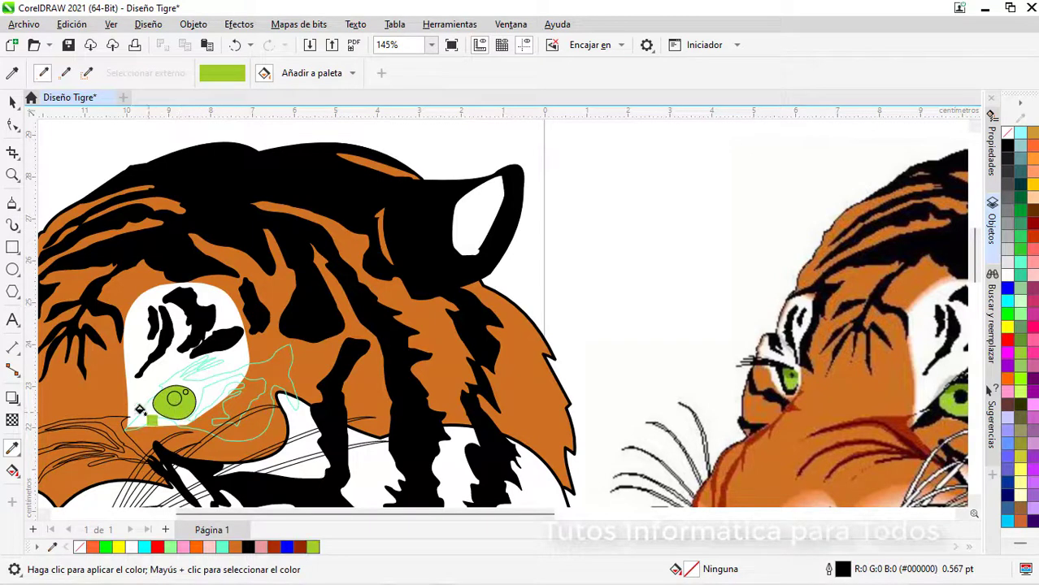
click(12, 102)
Step: Fill the pupil of the large eye with black and its small highlight circle with white
click(174, 403)
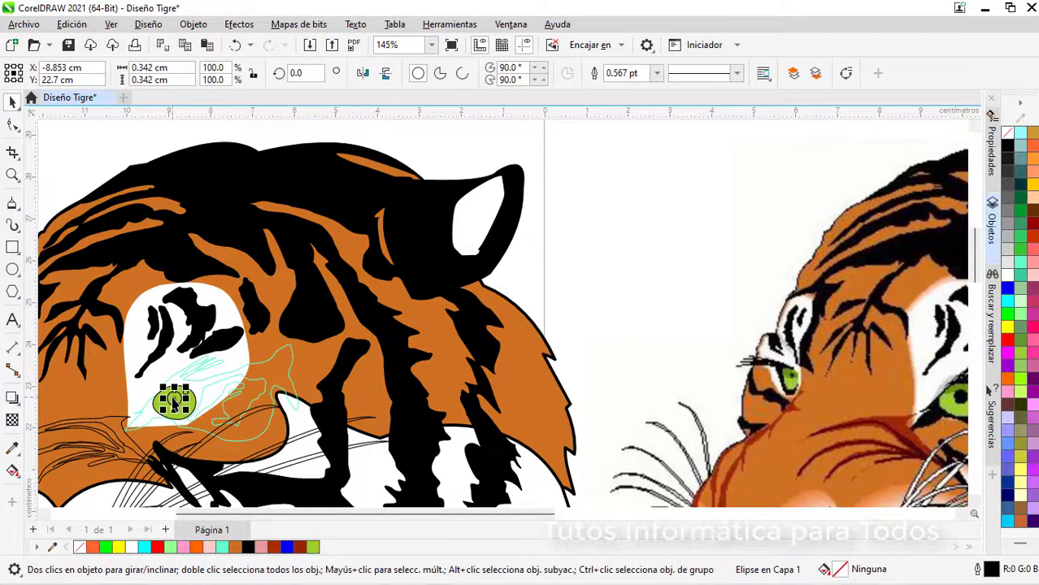
right_click(1008, 150)
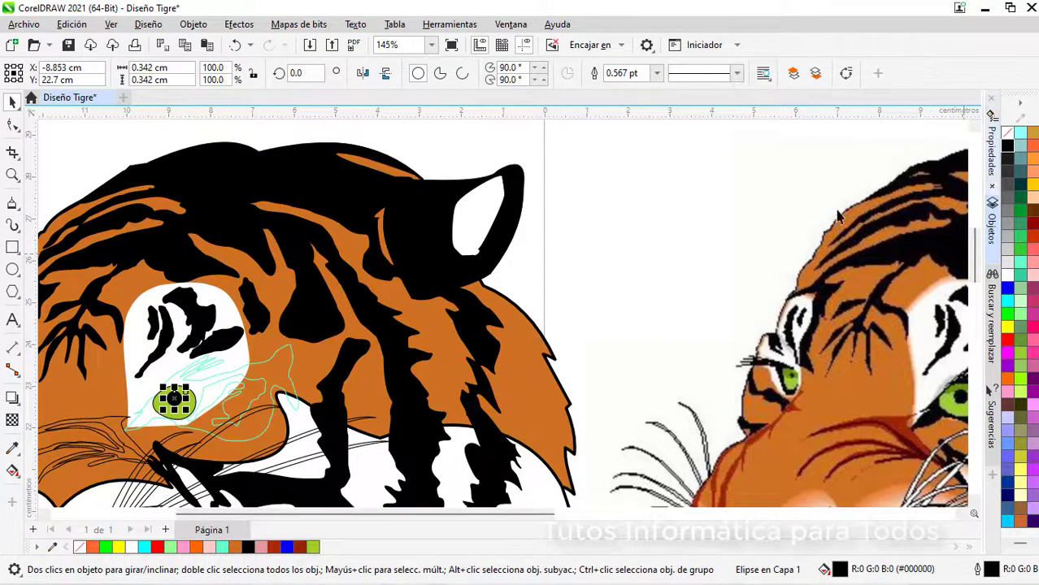
click(607, 254)
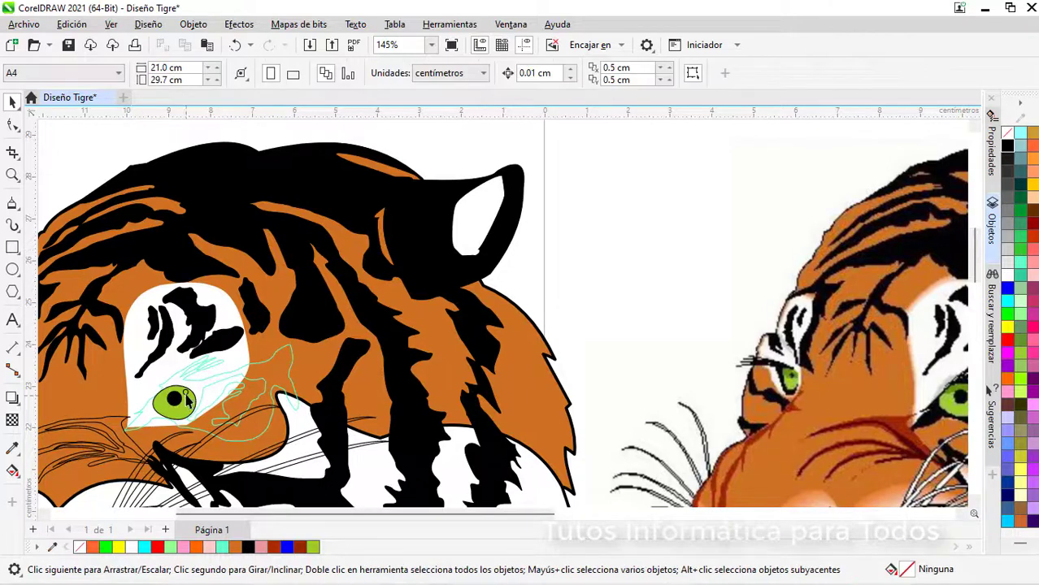
click(186, 400)
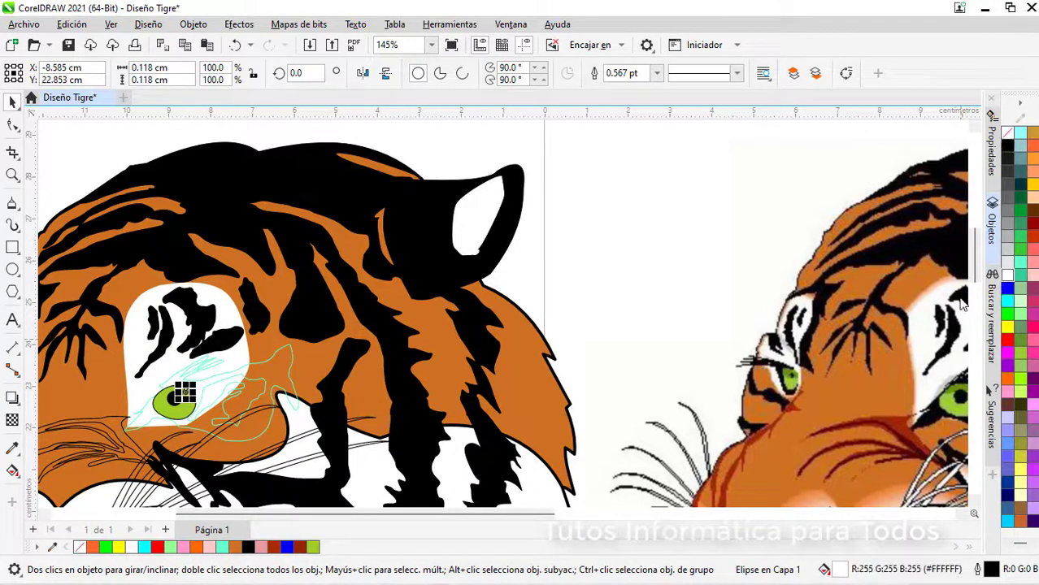
click(679, 336)
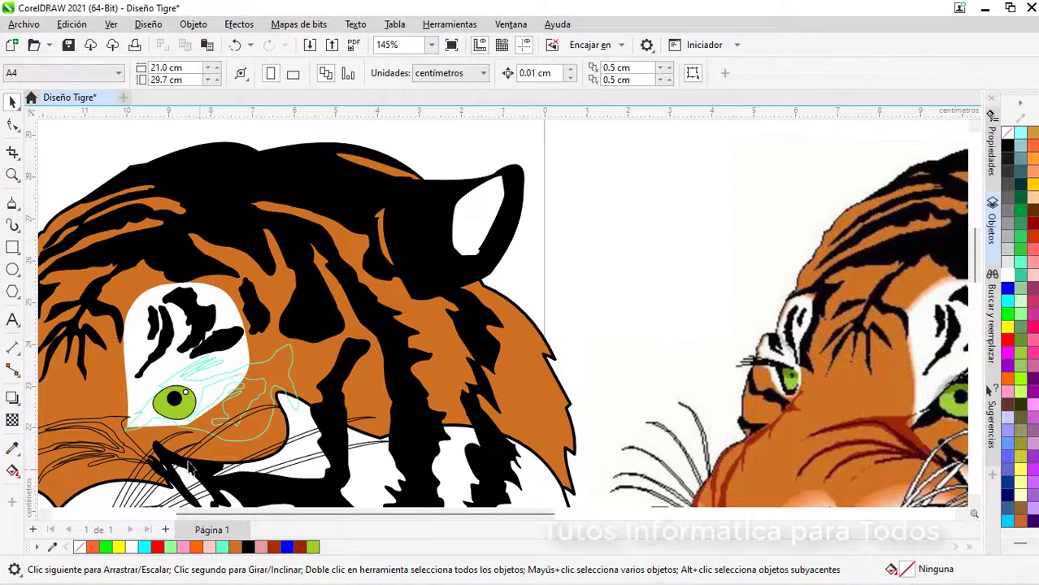
Step: Fill the turquoise-outlined eye contour with black
click(275, 373)
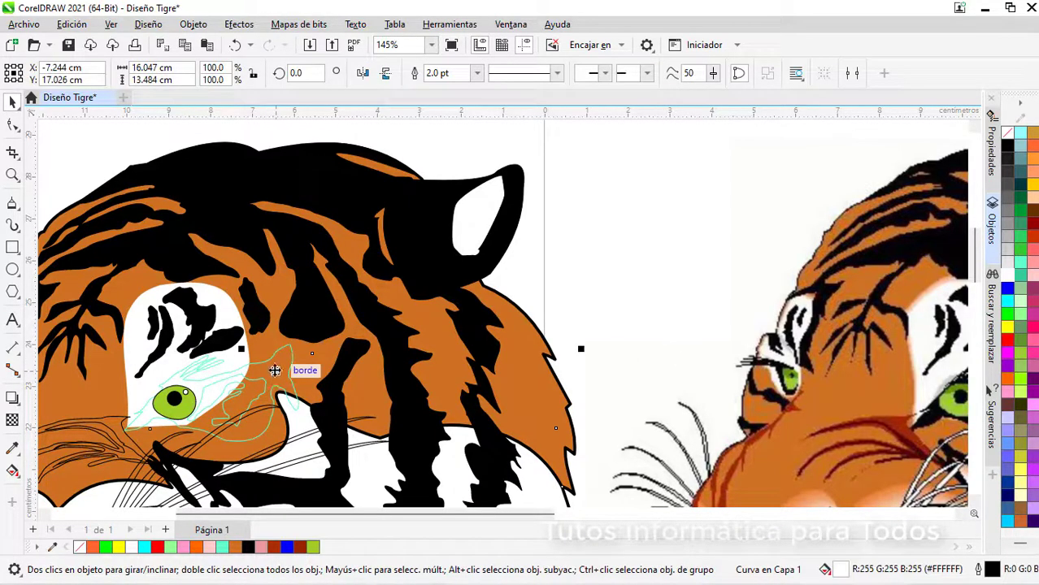
click(580, 282)
click(269, 379)
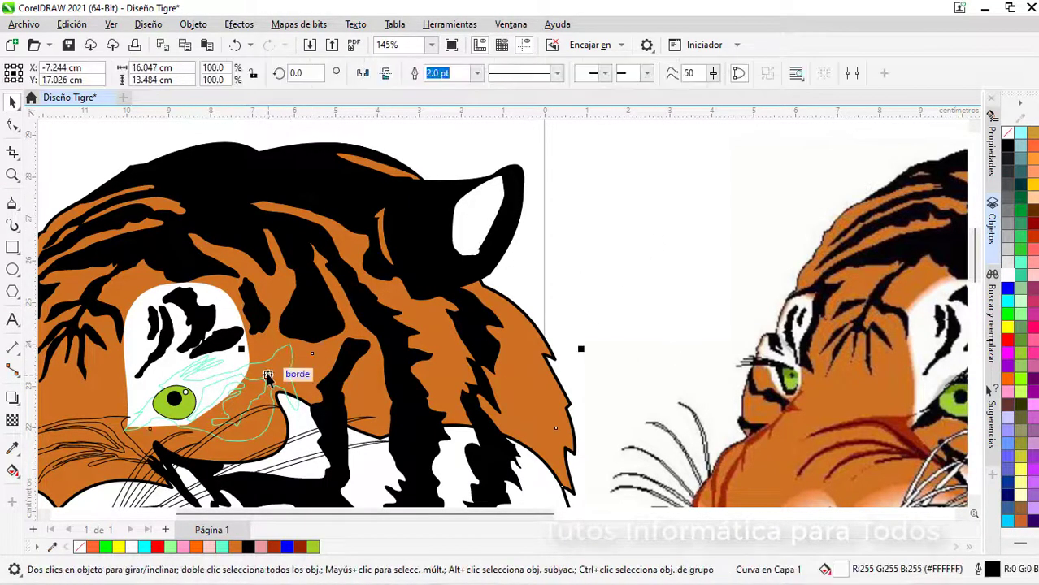
click(641, 303)
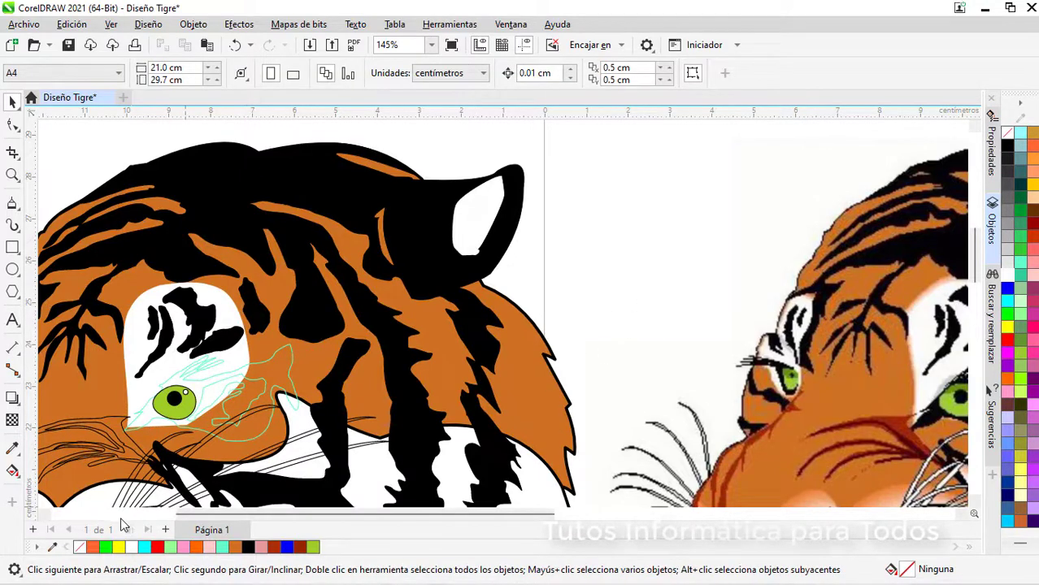
click(222, 447)
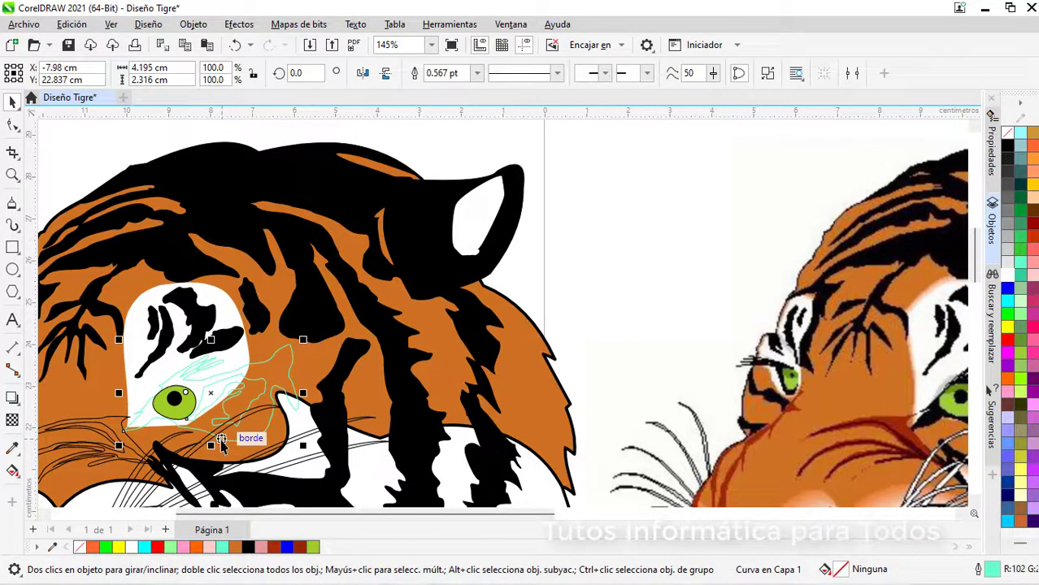
click(1008, 150)
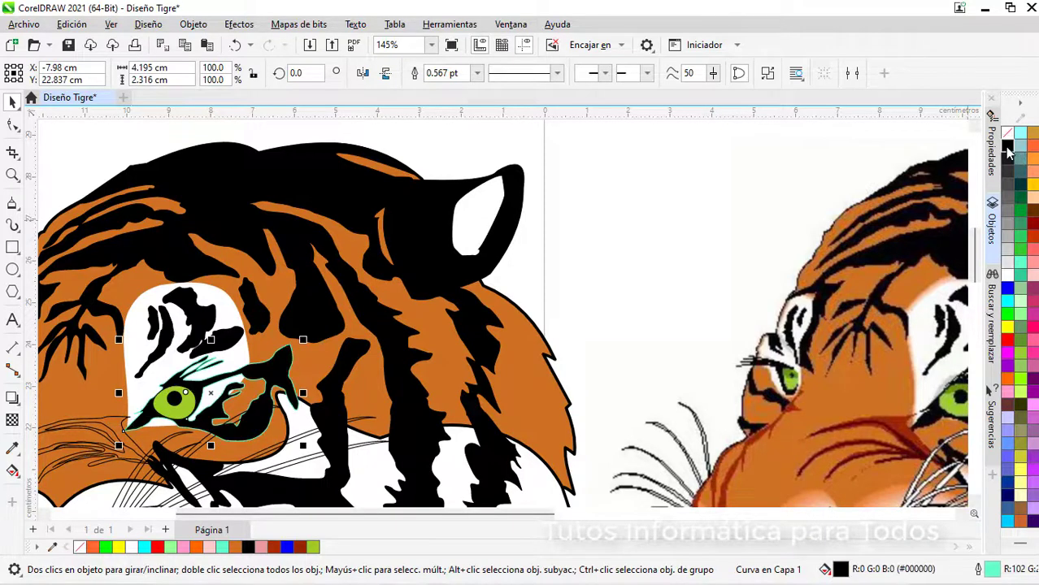
Step: Set the outline colour of the eye contour to black
right_click(1009, 138)
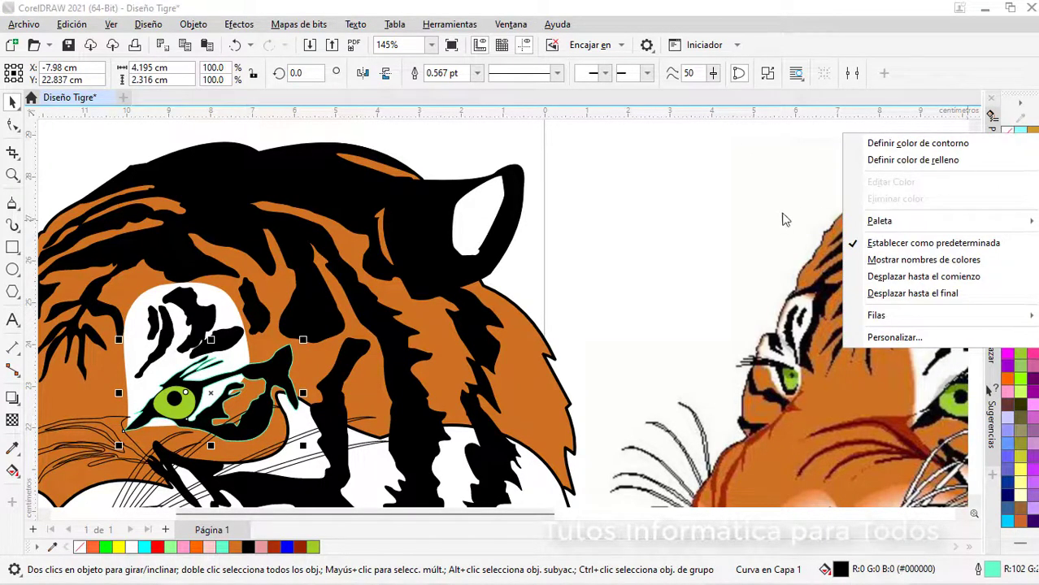
click(783, 220)
click(286, 372)
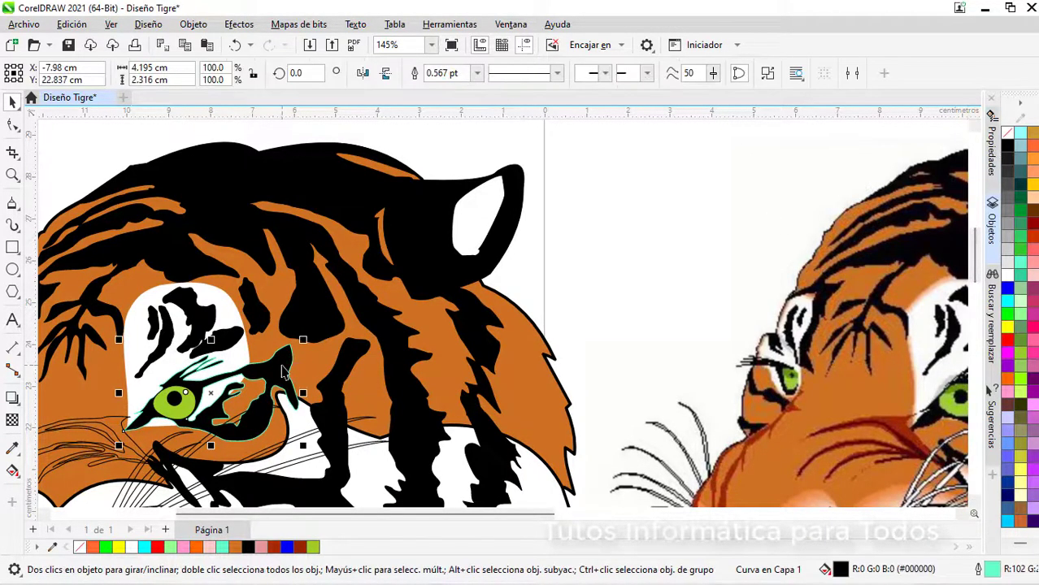
right_click(1008, 151)
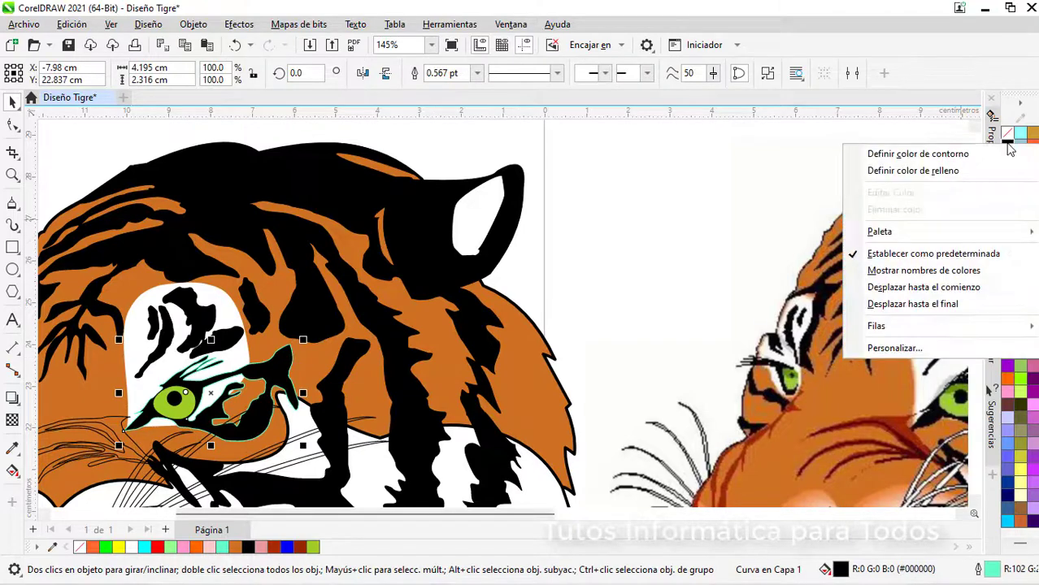
click(948, 165)
click(689, 264)
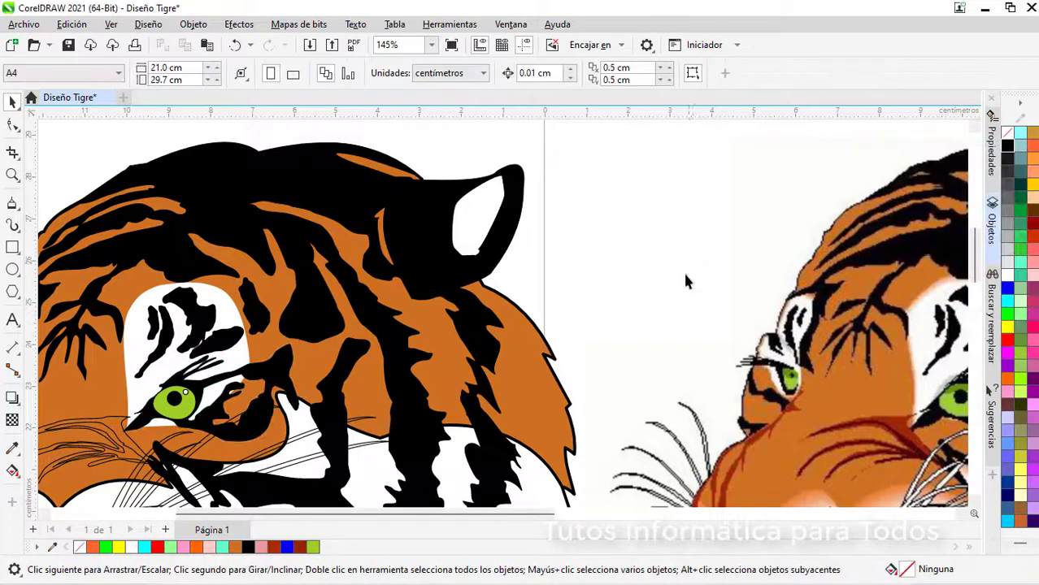
Step: Remove the outline from the white highlight circle in the green eye
scroll(681, 309, down, 2)
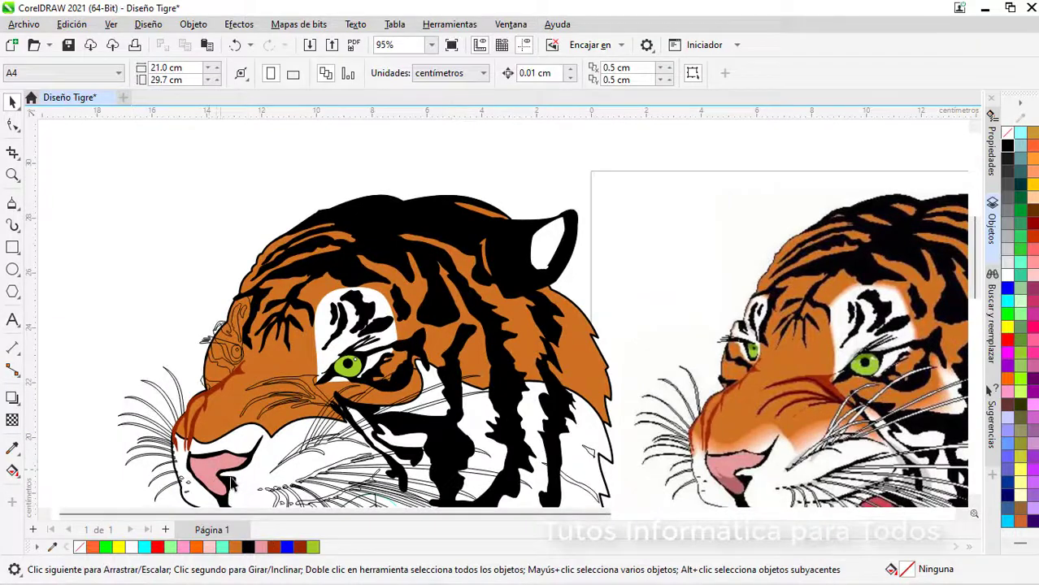
scroll(348, 366, up, 7)
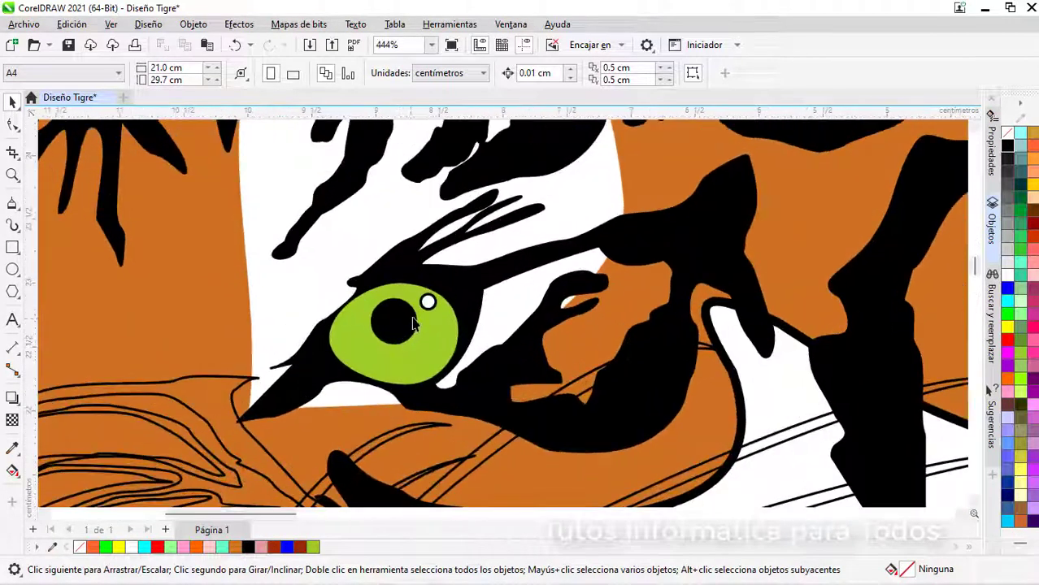
click(428, 305)
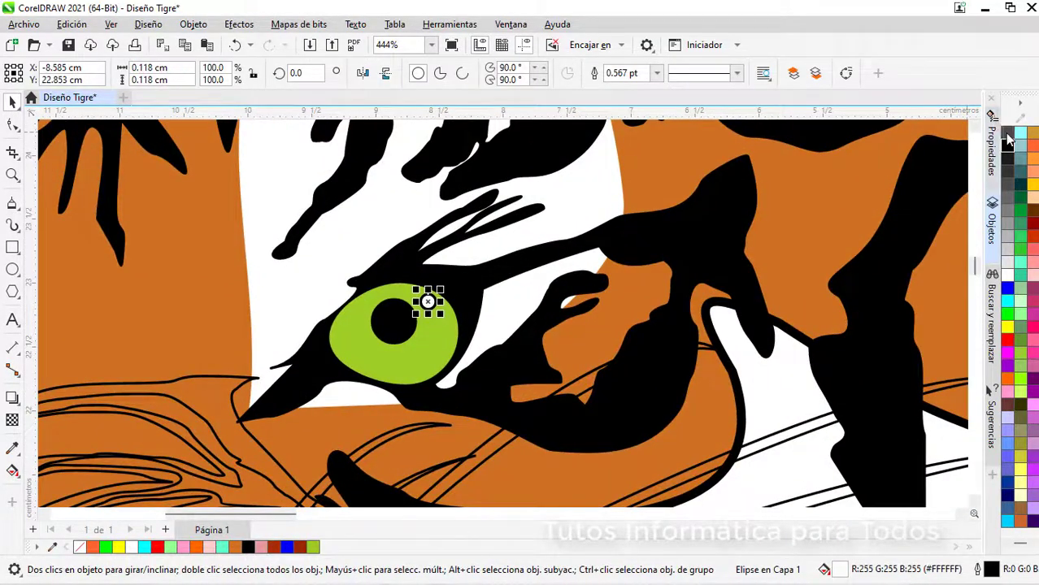
right_click(1008, 139)
click(918, 144)
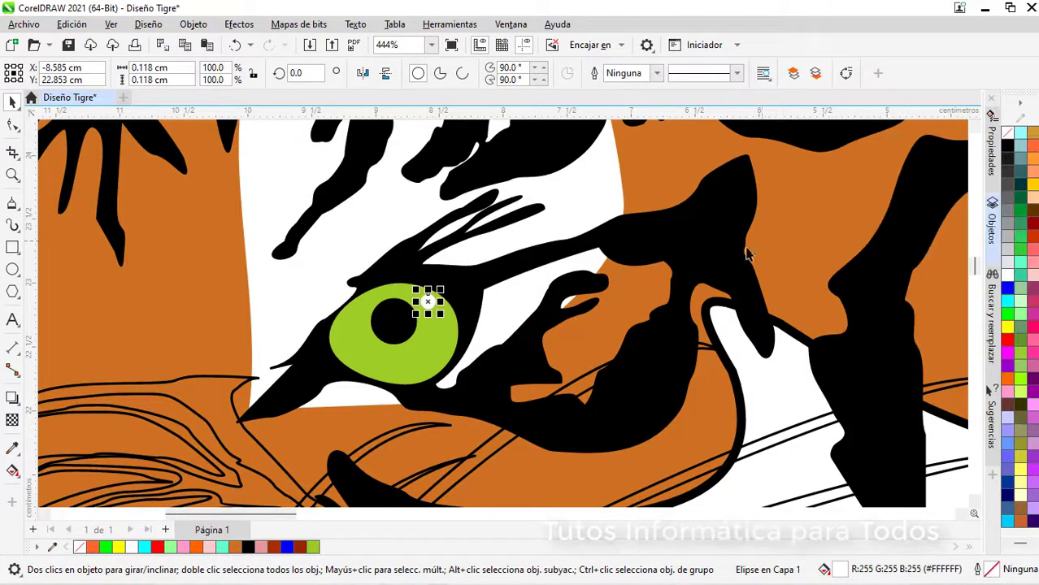
Step: Fill the patch above the small far eye with white and the stripes inside it with black
scroll(748, 255, down, 5)
click(286, 334)
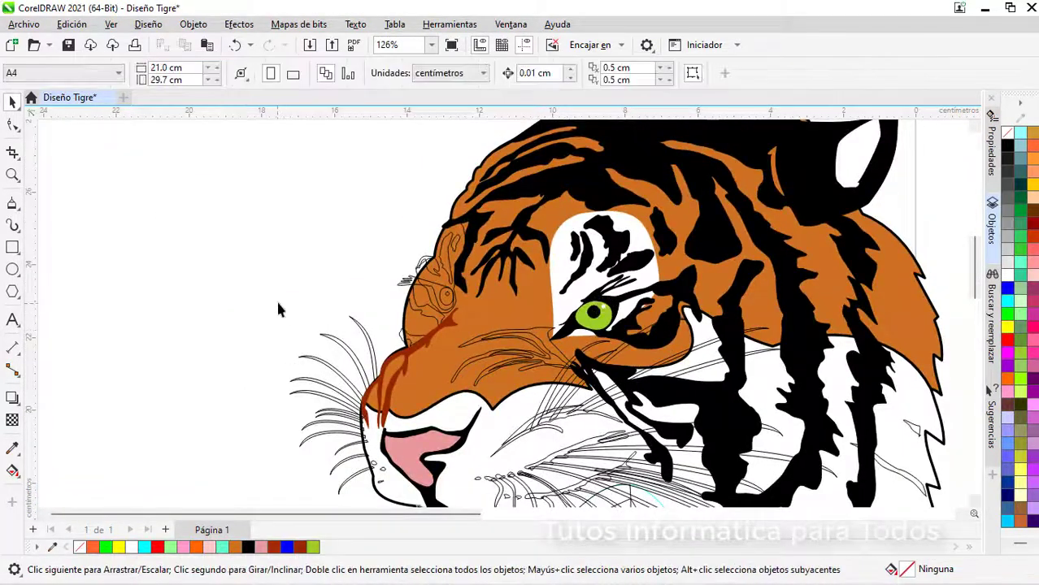
scroll(490, 456, down, 2)
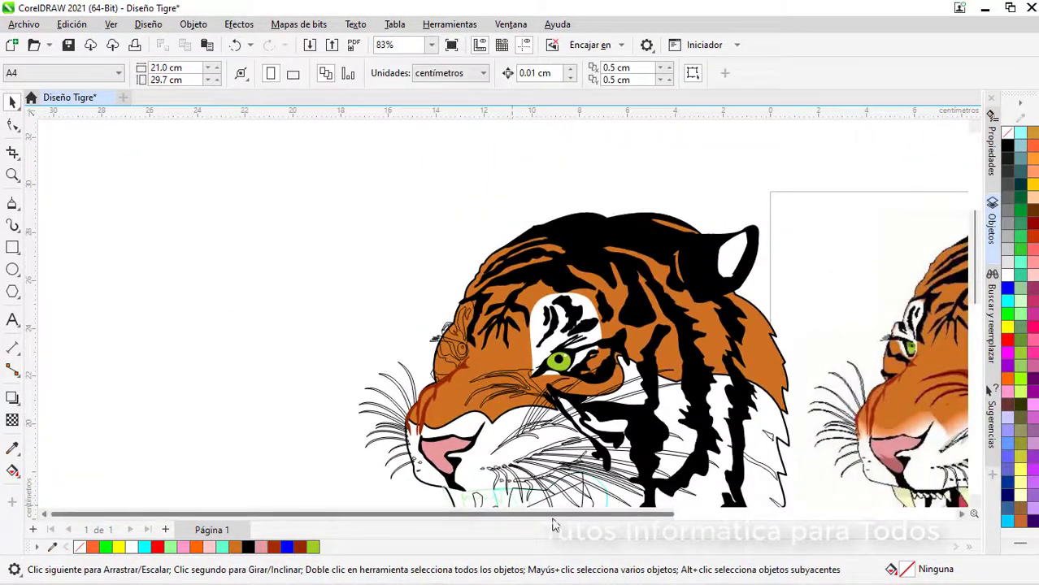
drag(556, 515, 599, 517)
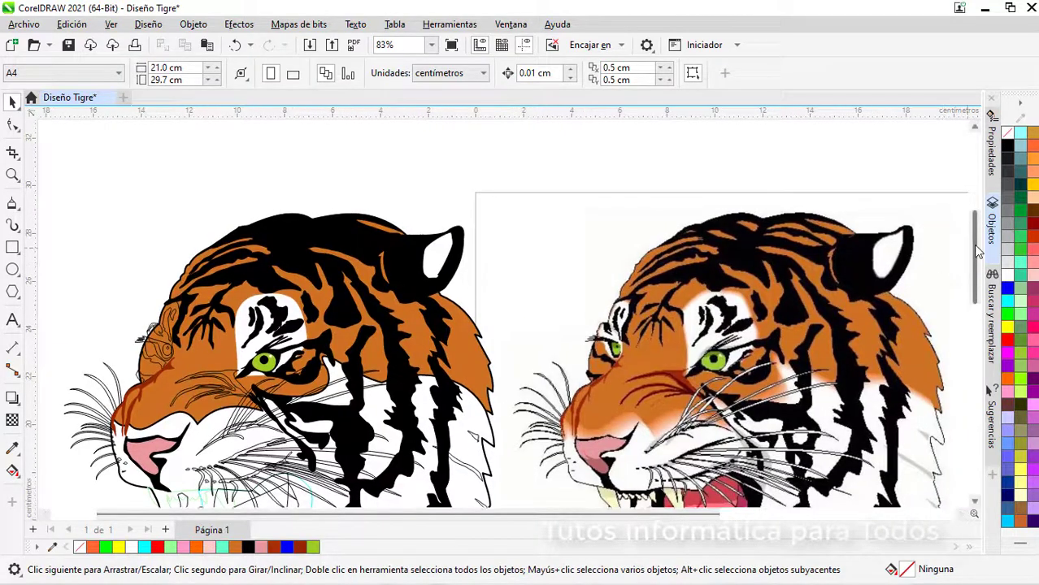
drag(976, 251, 977, 272)
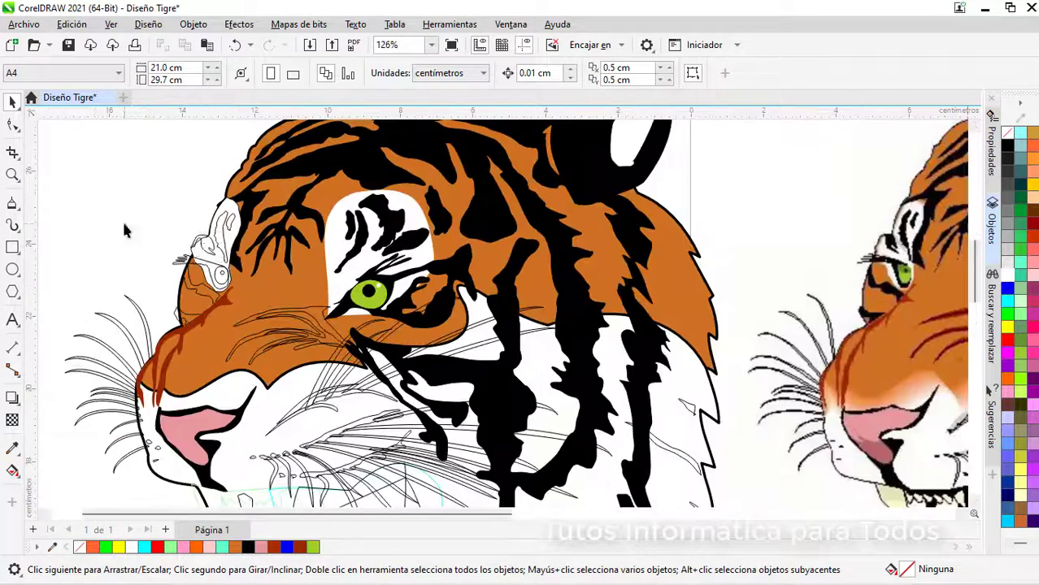
click(205, 245)
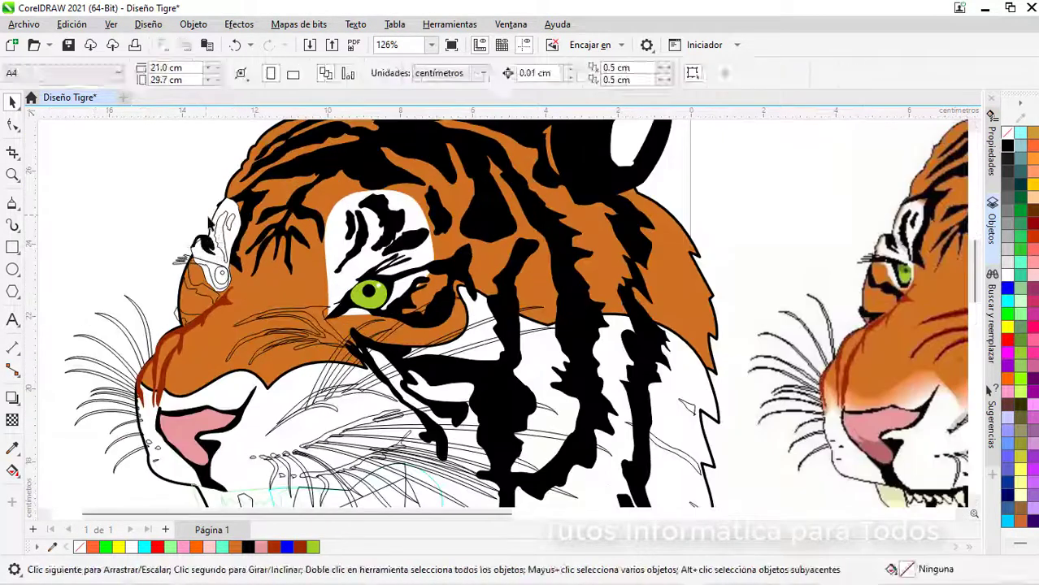
click(221, 237)
click(1008, 146)
scroll(154, 226, up, 4)
click(290, 219)
click(1007, 145)
Step: Copy the large eye's green to the small far eye and fill its pupil with black
click(12, 449)
click(520, 353)
click(272, 320)
click(12, 102)
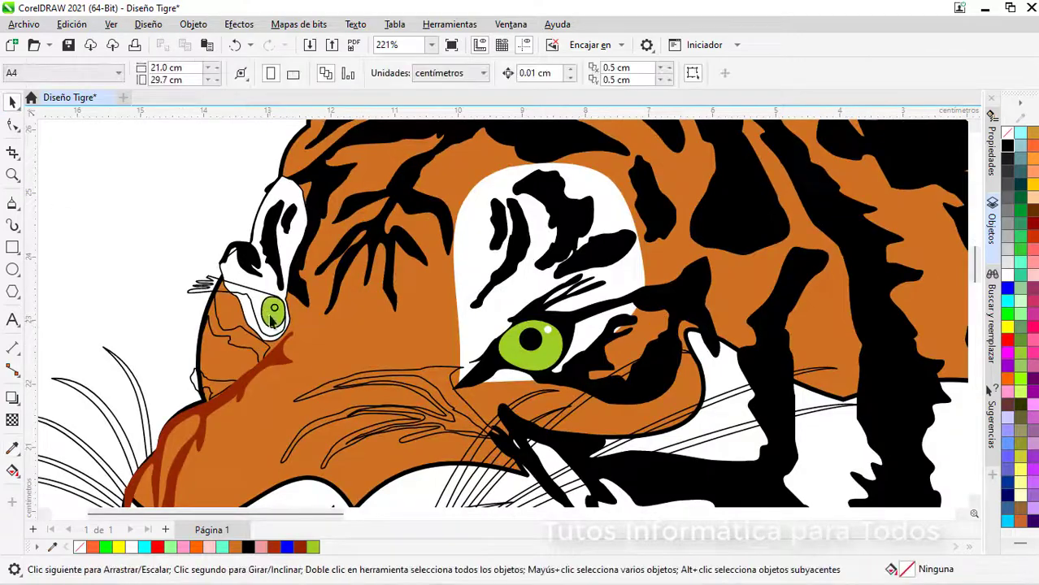
click(275, 308)
click(1008, 146)
Step: Fill the small eye's lashes and the markings beneath it with black
click(213, 283)
click(1007, 146)
click(189, 176)
scroll(189, 177, down, 1)
click(253, 327)
click(1008, 146)
click(231, 354)
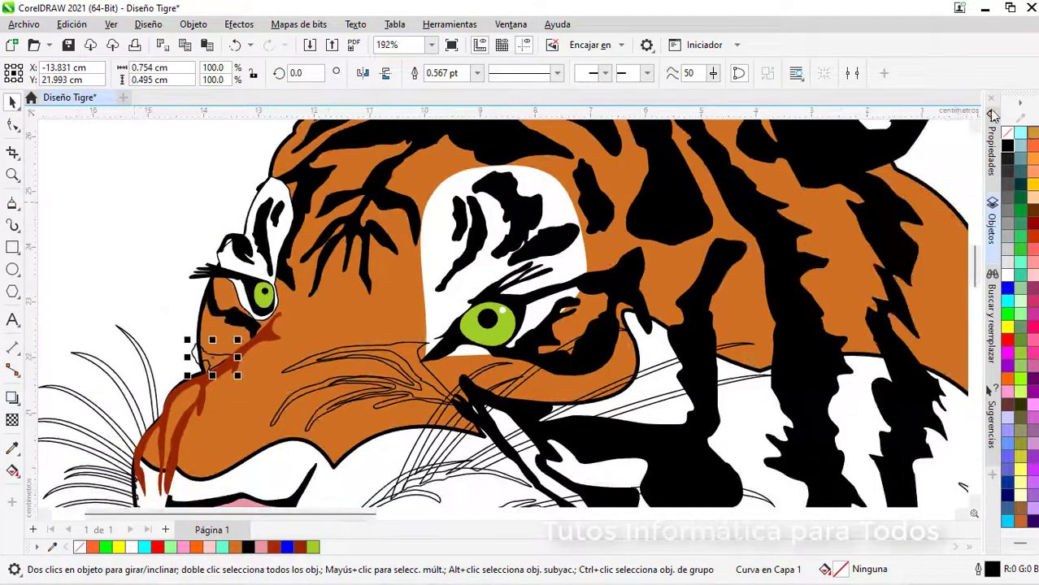
click(1008, 145)
click(167, 317)
Step: Fill the stripes across the muzzle with the reference's dark red (#A32509) and remove their outline
scroll(167, 317, down, 6)
scroll(249, 332, up, 4)
scroll(274, 355, right, 3)
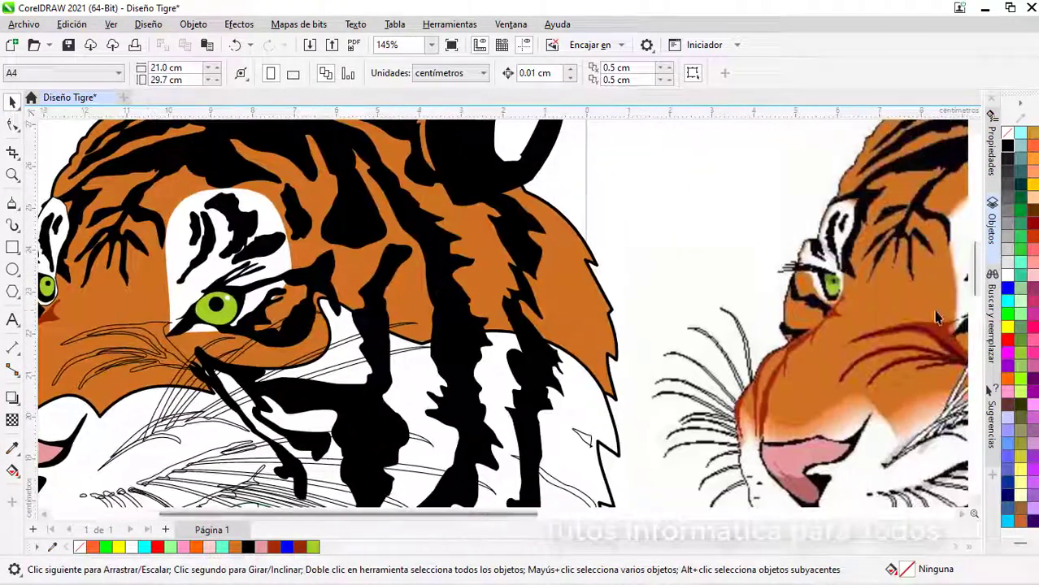
click(12, 449)
click(939, 328)
scroll(139, 328, up, 4)
click(160, 324)
click(13, 103)
click(134, 323)
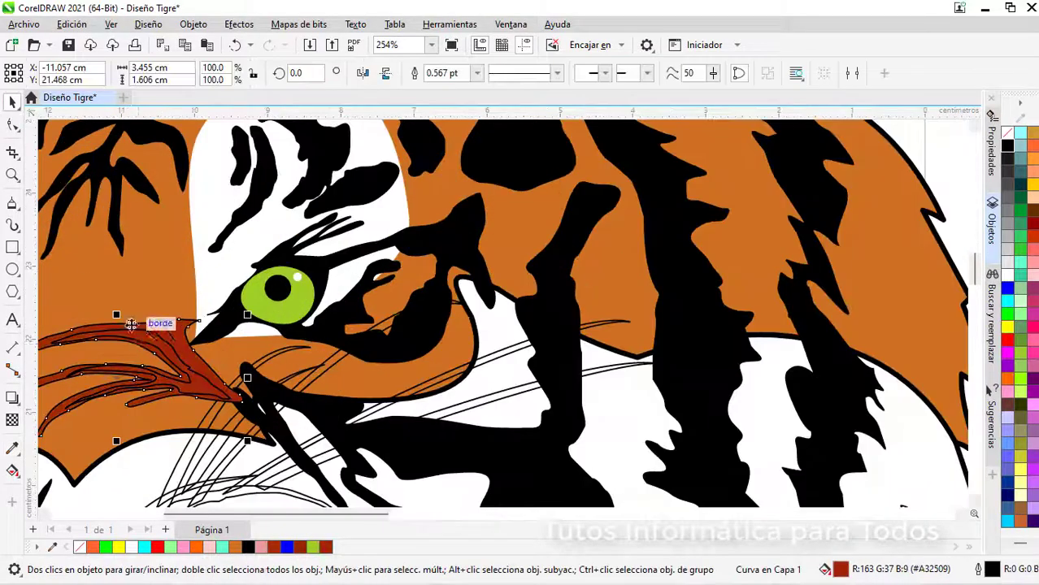
scroll(154, 332, down, 3)
right_click(1007, 133)
click(158, 358)
Step: Fill the inner shading of the muzzle stripes with the reference's darkest red and remove its outline
drag(406, 515, 305, 517)
click(13, 449)
click(750, 362)
scroll(317, 362, up, 3)
click(341, 311)
click(13, 103)
right_click(1009, 133)
scroll(260, 368, down, 2)
key(Escape)
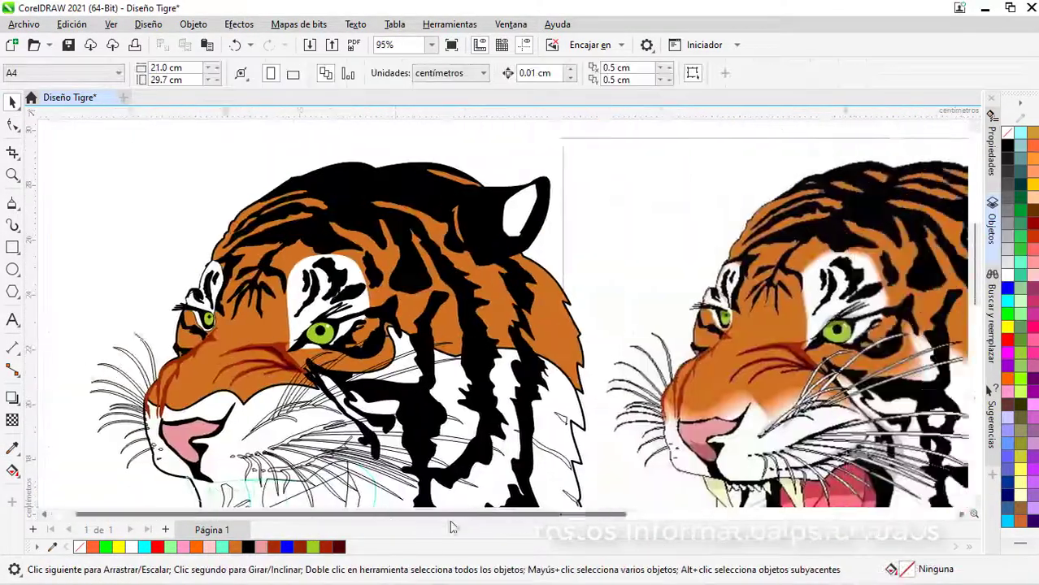
Step: Fill the three small spots on the muzzle beside the nose with black
drag(449, 517, 545, 543)
scroll(439, 488, down, 3)
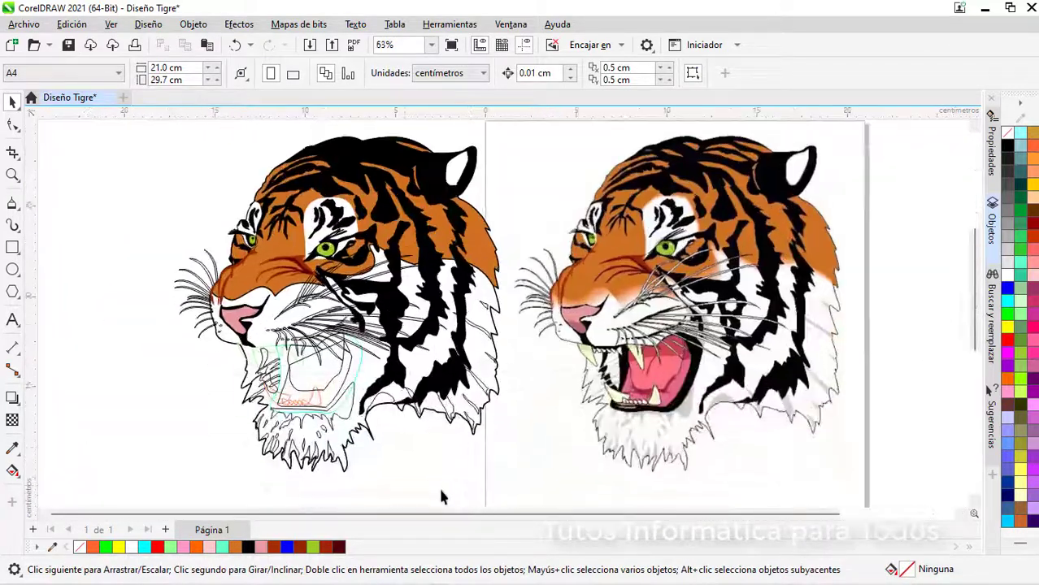
scroll(439, 488, up, 3)
scroll(87, 390, up, 3)
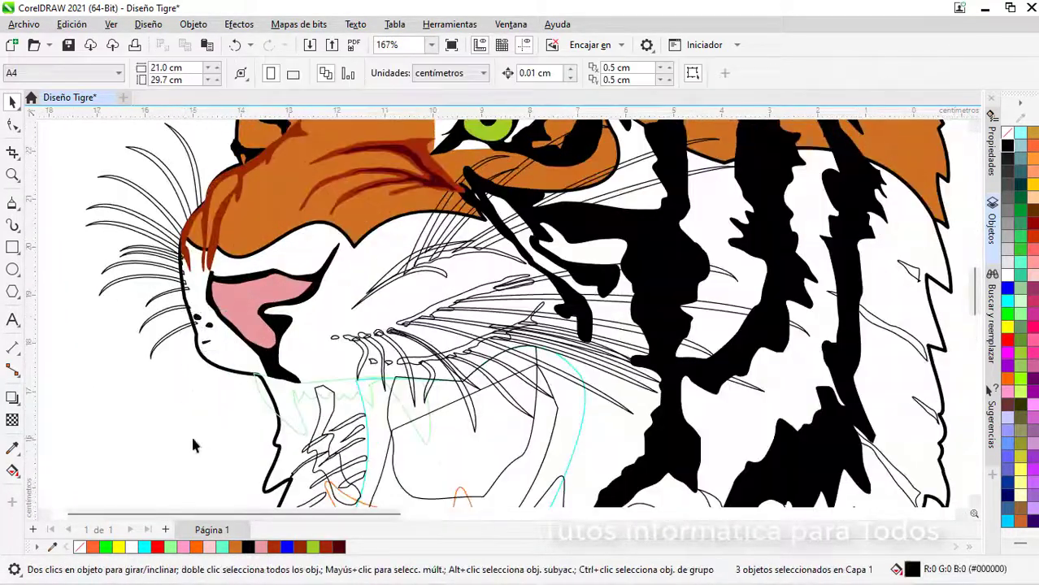
Step: Sample the tongue's pink (#FF7283) from the reference and apply it to the traced tongue
scroll(211, 464, down, 2)
scroll(753, 470, right, 3)
key(i)
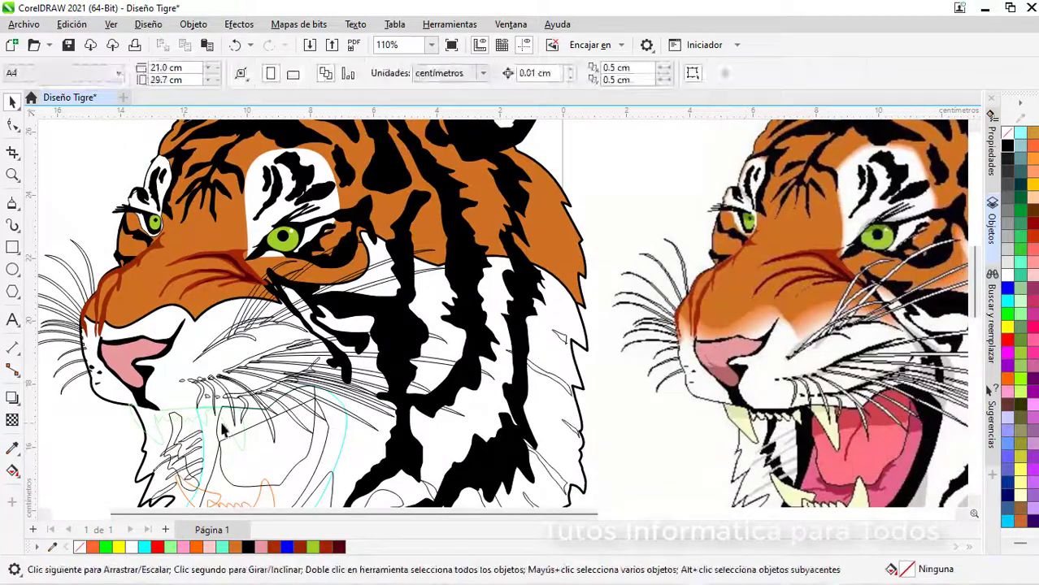
click(871, 460)
click(260, 461)
scroll(260, 460, down, 2)
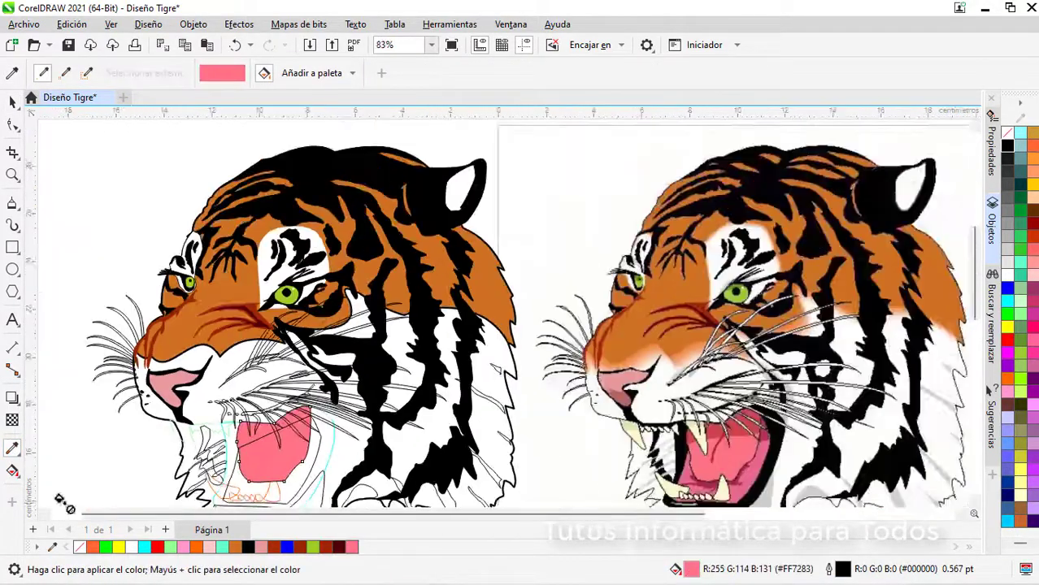
Step: Fill the mouth interior behind the tongue with the reference's darker pink and the mouth's thick contour with black
click(12, 102)
scroll(114, 485, up, 4)
right_click(338, 400)
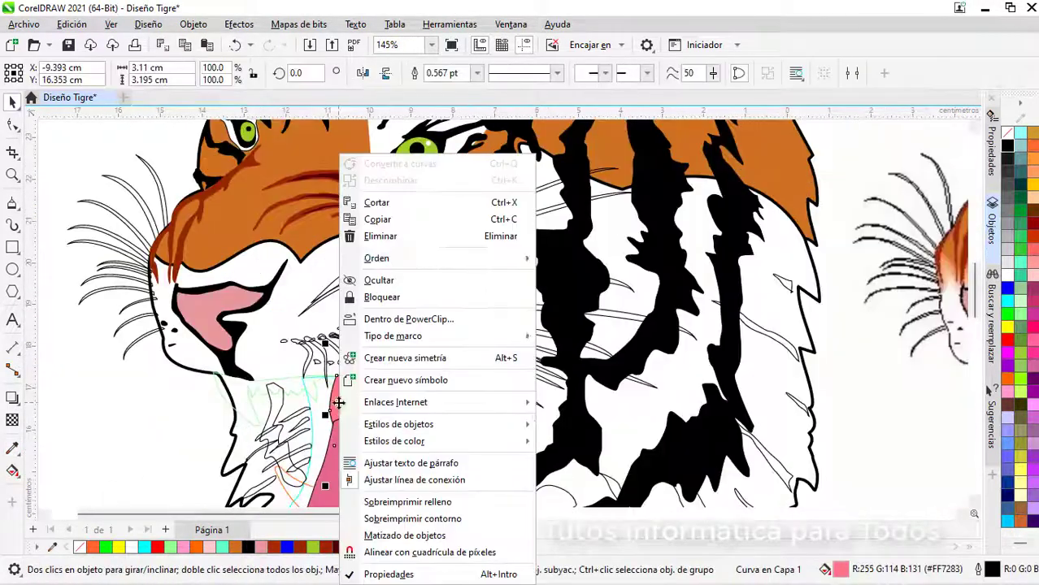
mouse_move(383, 258)
click(594, 375)
scroll(188, 476, down, 3)
click(394, 425)
click(1008, 146)
click(134, 445)
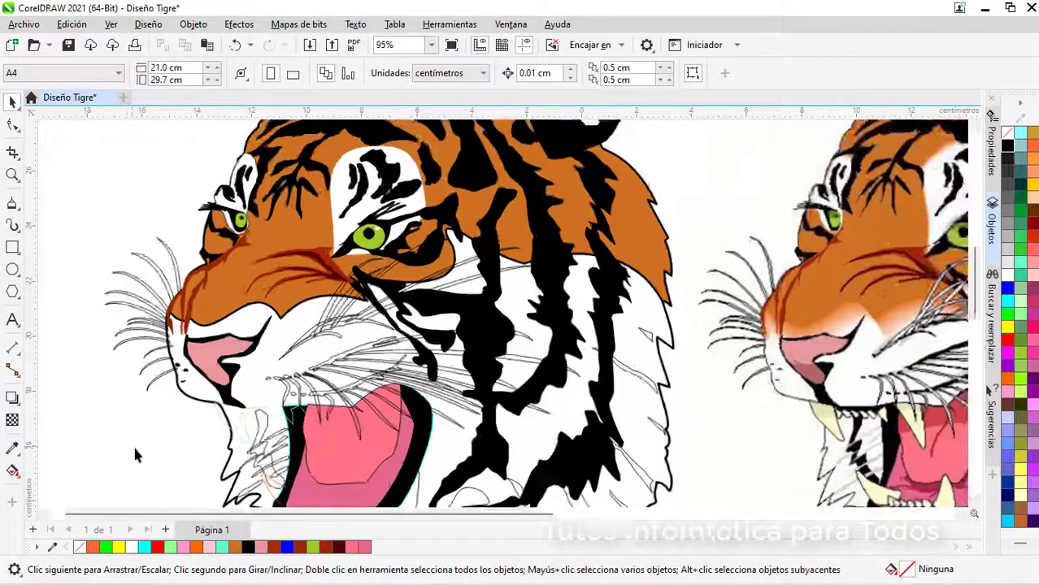
Step: Fill the green-outlined upper teeth shape with white and set its outline to black
scroll(143, 450, up, 3)
click(326, 406)
scroll(277, 486, down, 3)
click(1007, 275)
right_click(1007, 149)
click(903, 168)
click(147, 455)
Step: Fill the curved strokes on the cheek behind the nose with black
scroll(356, 404, up, 4)
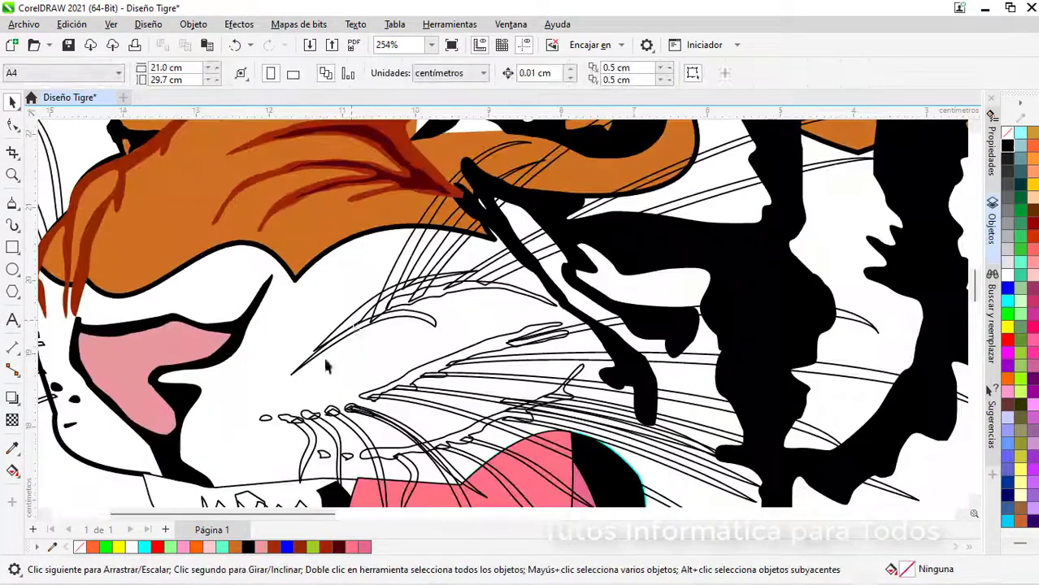
click(337, 333)
click(1008, 146)
click(322, 355)
click(316, 356)
click(1007, 146)
click(527, 295)
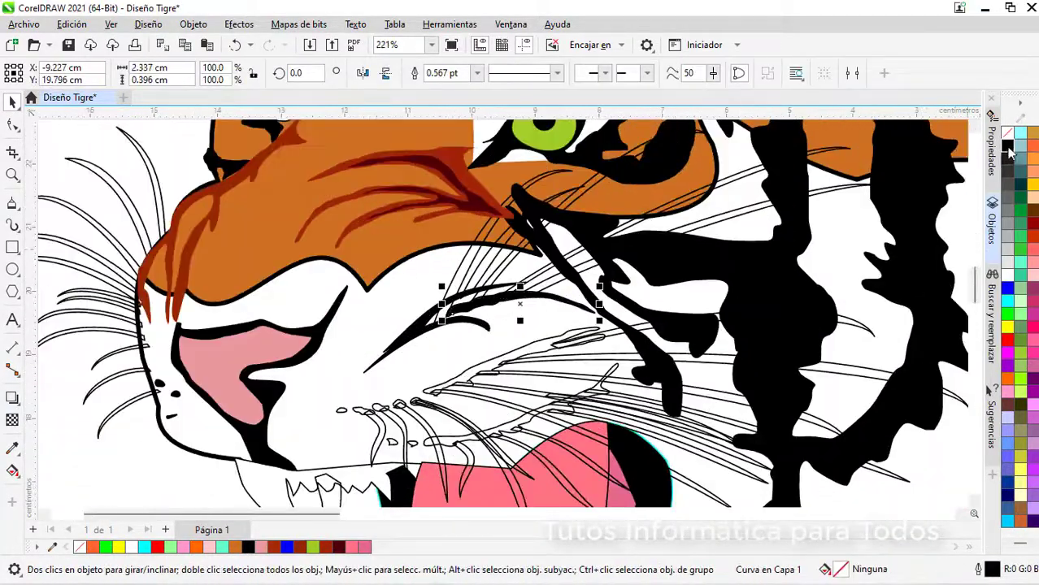
click(1008, 145)
Step: Fill the dark stripe in the fur beside the open mouth with black
scroll(643, 419, down, 4)
drag(634, 514, 809, 514)
drag(975, 313, 975, 349)
click(665, 389)
scroll(523, 371, up, 3)
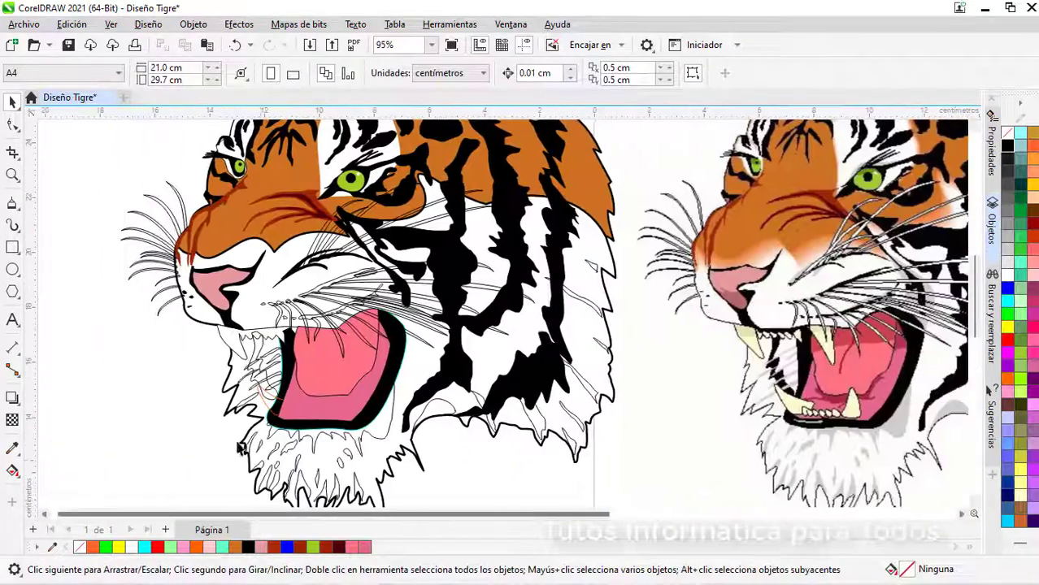
scroll(187, 345, up, 1)
click(275, 358)
click(1008, 146)
click(215, 346)
Step: Sample the light grey (RGB 199, 200, 195) from the reference and apply it to the fur strokes next to the mouth contour
scroll(215, 345, up, 2)
click(325, 346)
drag(264, 514, 375, 514)
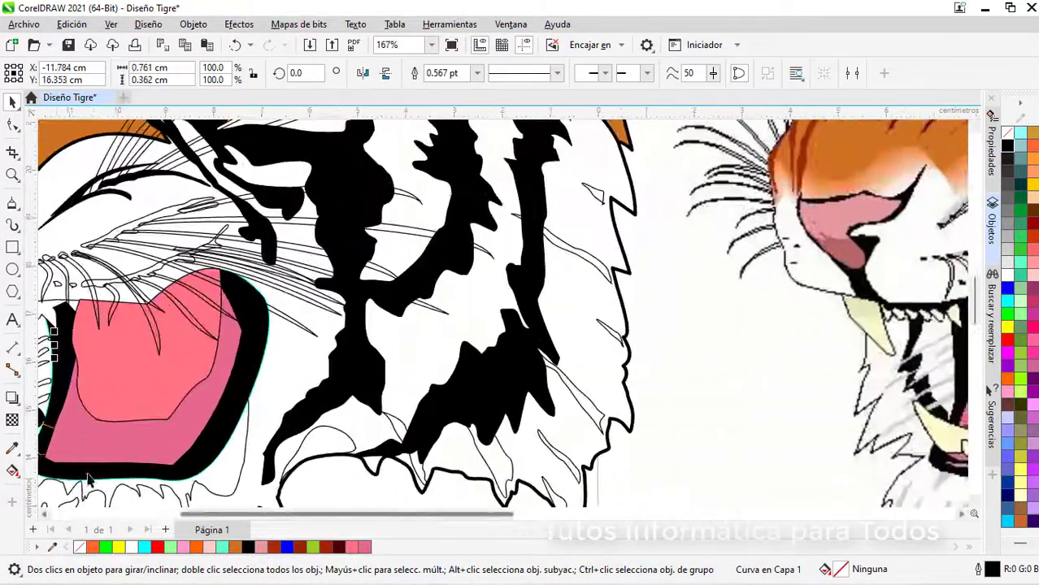
click(12, 449)
click(942, 409)
mouse_move(496, 514)
mouse_down()
mouse_move(381, 514)
mouse_move(390, 518)
mouse_up()
scroll(299, 379, up, 5)
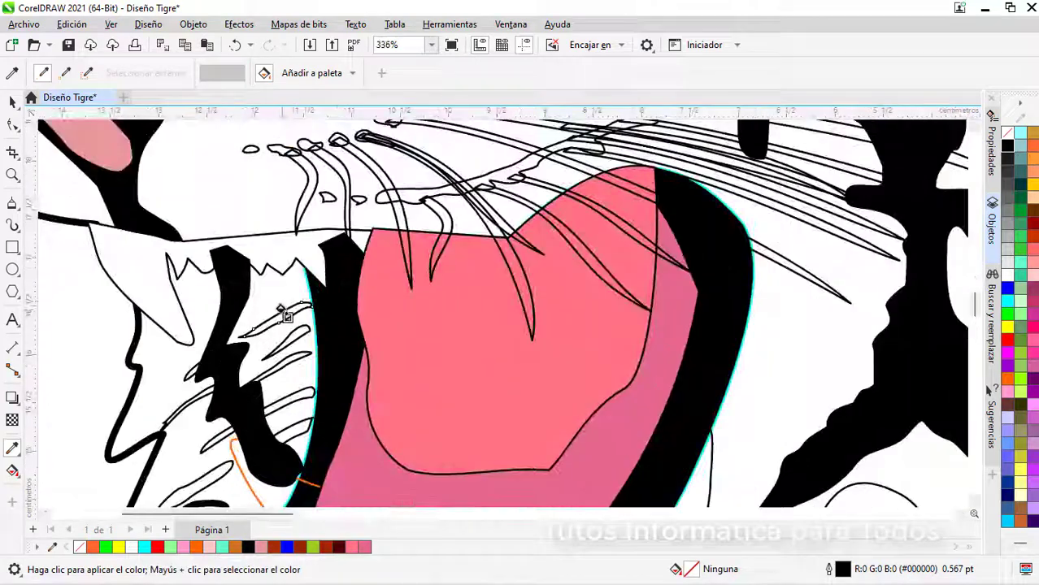
click(307, 355)
scroll(327, 485, left, 3)
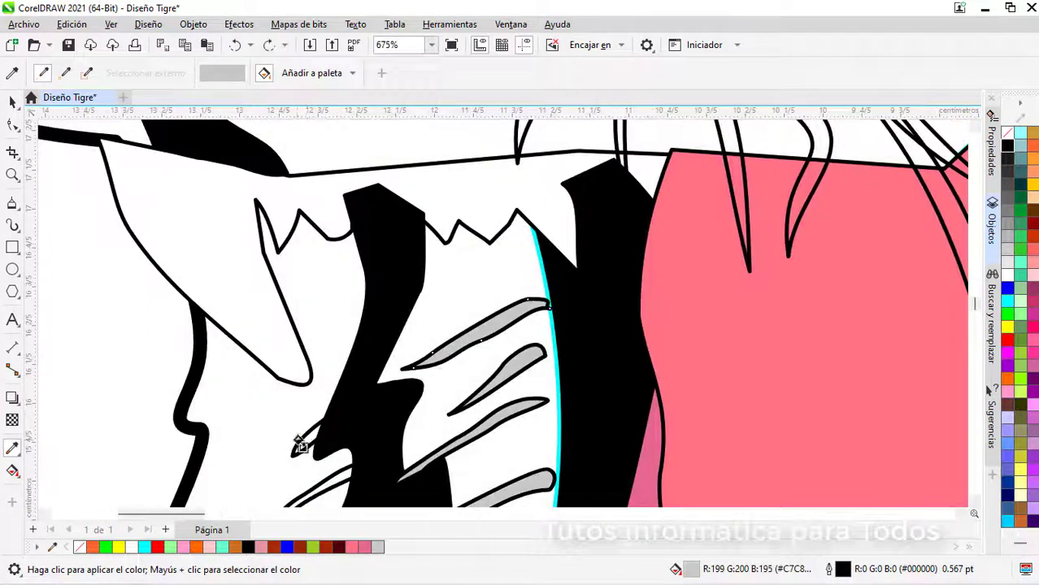
Step: Apply the same light grey to the remaining thin fur strokes on the outer side of the black stripe
scroll(304, 436, up, 5)
click(305, 433)
scroll(366, 440, down, 6)
scroll(537, 455, up, 12)
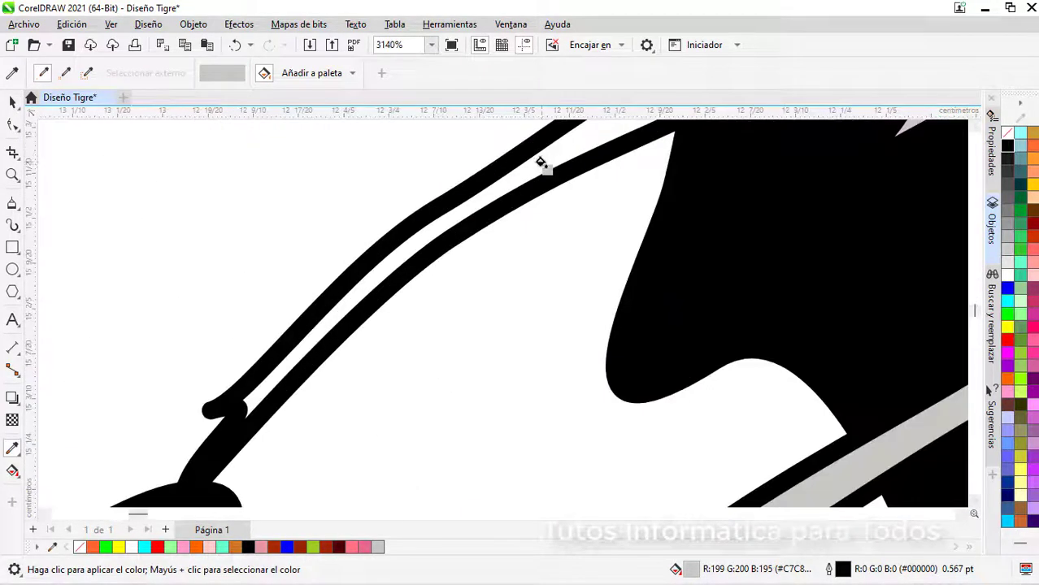
click(541, 163)
scroll(423, 439, down, 17)
scroll(431, 325, down, 4)
scroll(429, 331, up, 9)
scroll(622, 197, up, 4)
click(620, 224)
click(280, 407)
scroll(264, 358, down, 10)
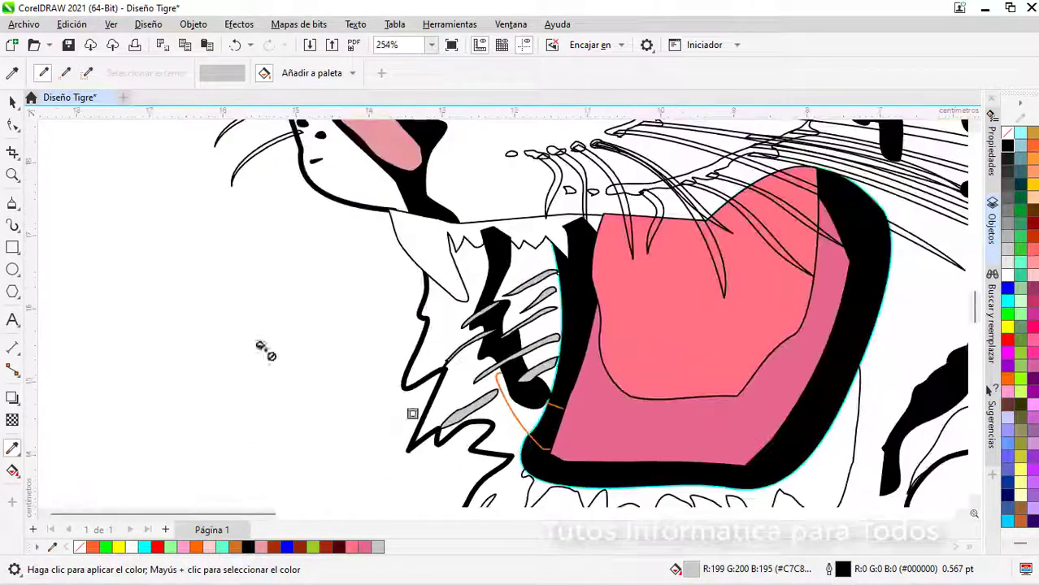
Step: Remove the outlines from the grey fur strokes beside the mouth
key(space)
drag(304, 258, 565, 432)
click(263, 335)
Step: Fill the shadow shape beneath the mouth with the reference's light grey (RGB 200, 202, 199)
scroll(265, 335, down, 2)
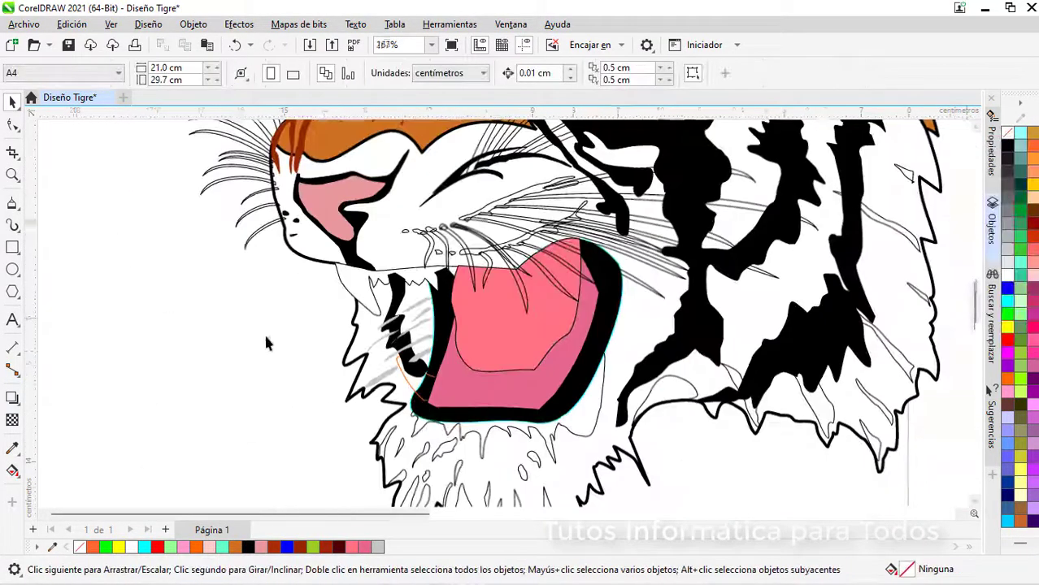
drag(366, 514, 519, 529)
key(space)
scroll(209, 241, up, 10)
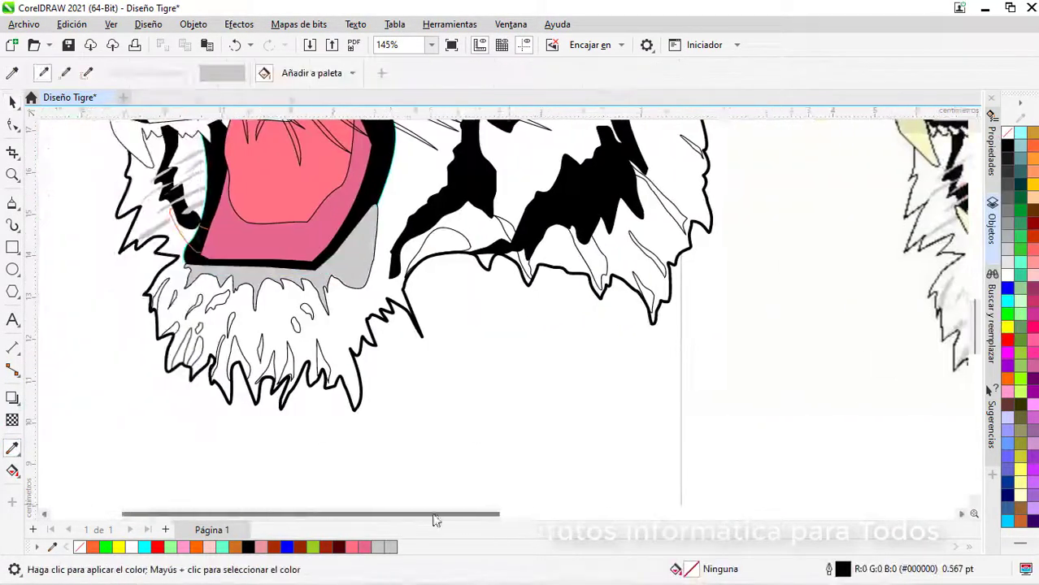
scroll(203, 244, down, 6)
Step: Adjust the end nodes of the open fur stroke at the beard's edge to close it
key(space)
click(177, 280)
scroll(179, 275, up, 5)
click(13, 127)
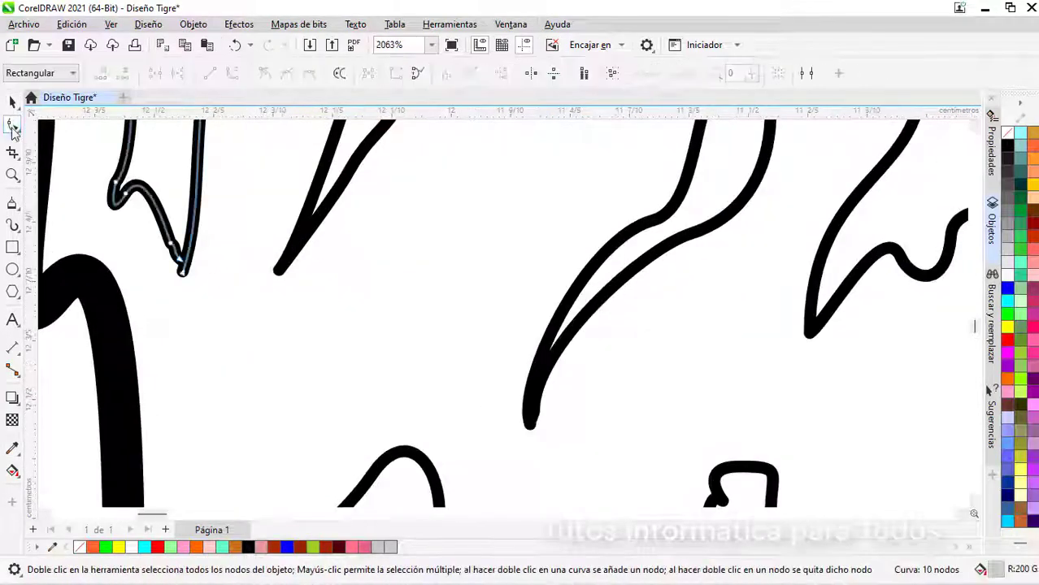
drag(208, 259, 218, 277)
key(space)
drag(190, 232, 176, 252)
Step: Apply the light grey (RGB 200, 202, 199) to the fur strokes in the upper and middle beard
click(12, 448)
scroll(106, 269, down, 3)
click(252, 204)
scroll(208, 248, up, 9)
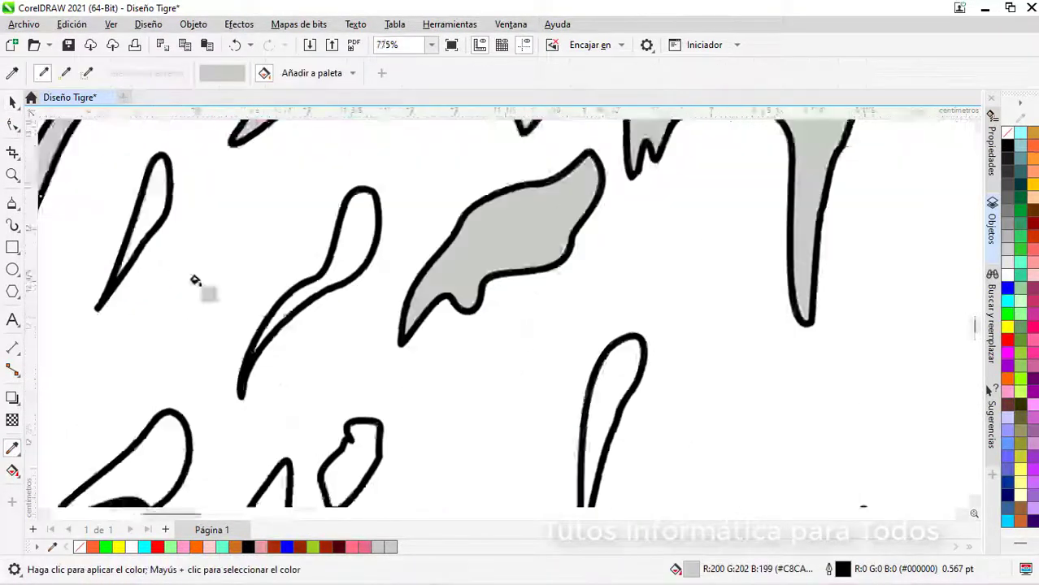
click(143, 227)
click(350, 232)
click(360, 431)
Step: Apply the light grey to the pointed fur strokes along the beard's lower edge
click(561, 330)
click(743, 340)
click(824, 355)
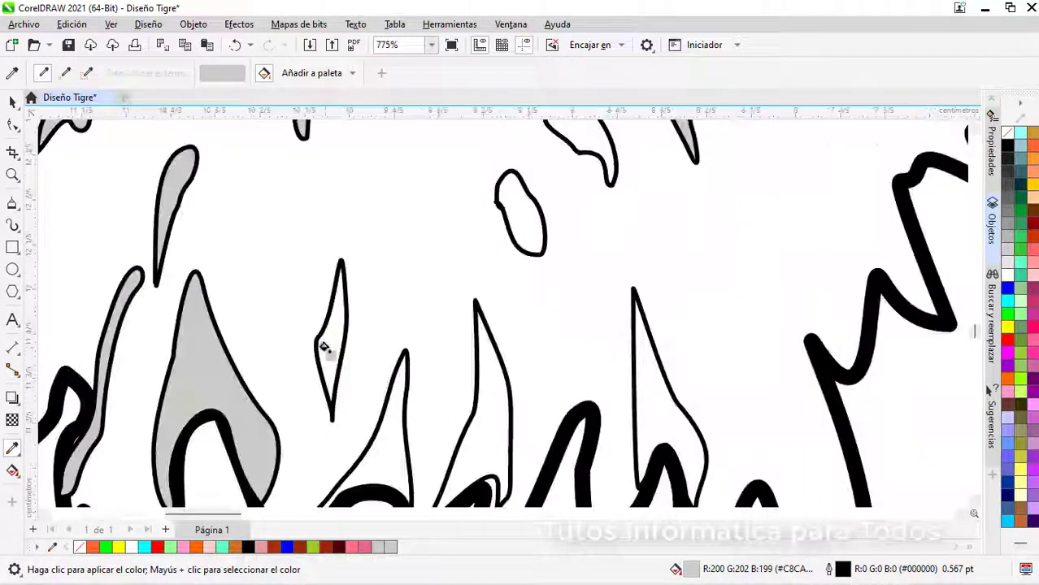
click(325, 348)
click(395, 439)
click(485, 415)
Step: Fill the fur strokes along the lower edge of the neck with the light grey
scroll(677, 260, down, 12)
drag(244, 515, 480, 517)
scroll(277, 236, up, 3)
click(246, 199)
click(360, 209)
click(454, 287)
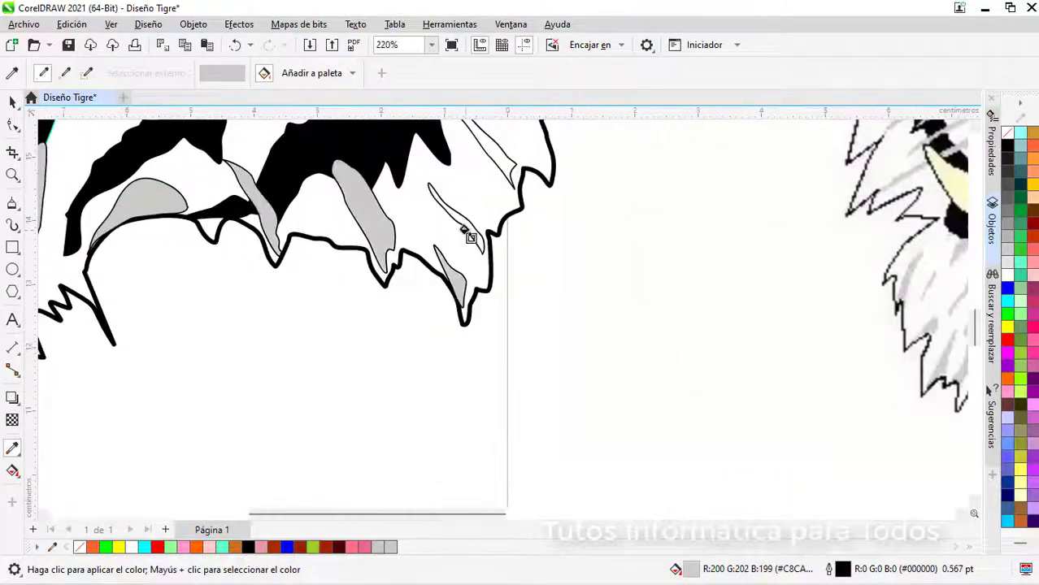
Step: Fill the remaining fur strokes along the back edge of the neck with the light grey
scroll(732, 284, down, 11)
click(963, 516)
drag(975, 326, 975, 286)
scroll(483, 387, up, 10)
scroll(499, 153, up, 1)
click(516, 171)
click(574, 291)
click(554, 306)
scroll(545, 395, down, 6)
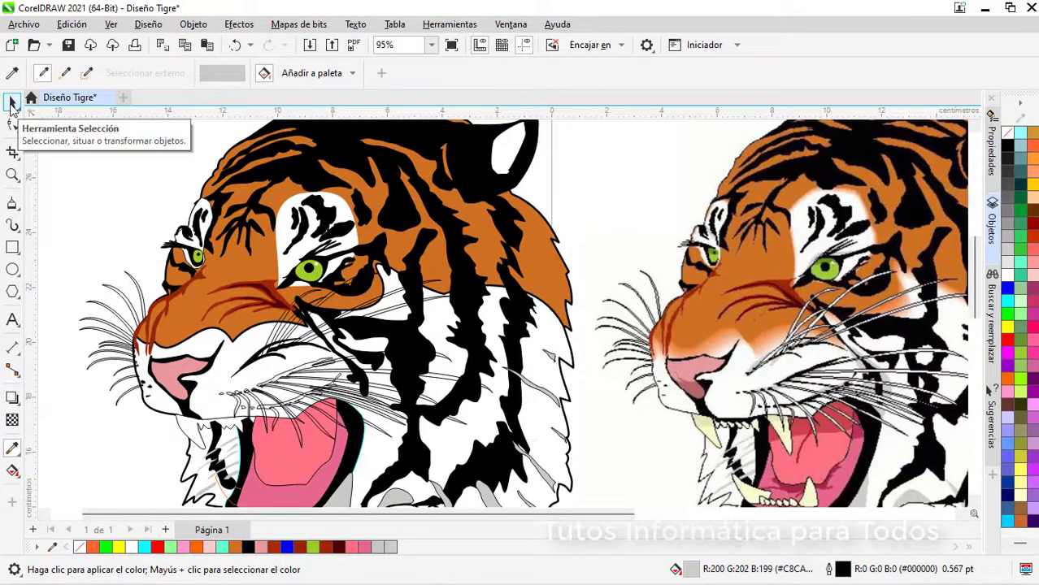
click(11, 105)
scroll(406, 295, down, 2)
scroll(416, 435, up, 3)
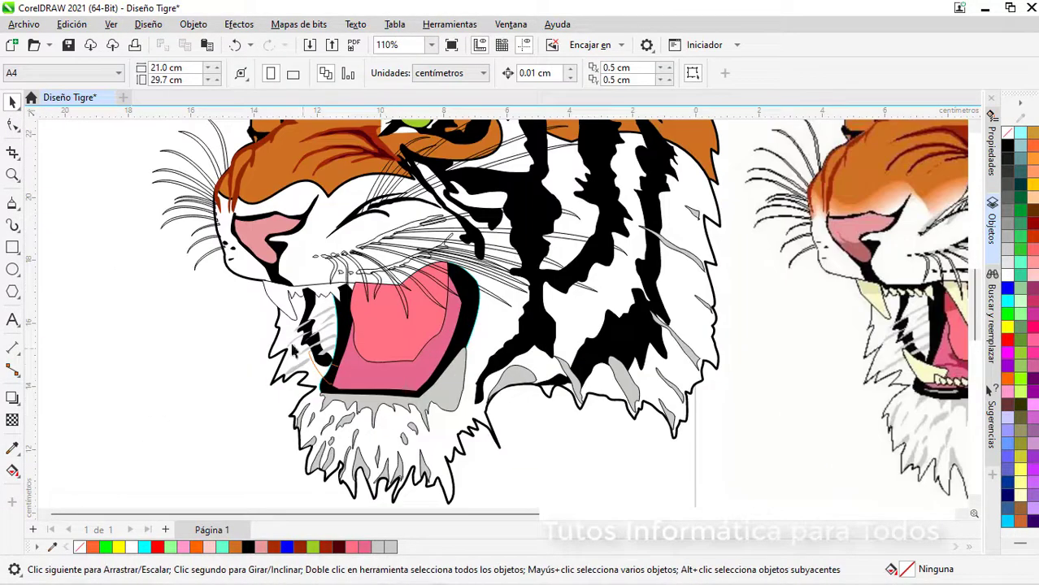
Step: Remove the outlines from the light grey fur strokes in the beard
drag(369, 516, 411, 516)
drag(975, 305, 975, 314)
drag(167, 345, 390, 457)
right_click(1008, 132)
click(935, 144)
click(620, 416)
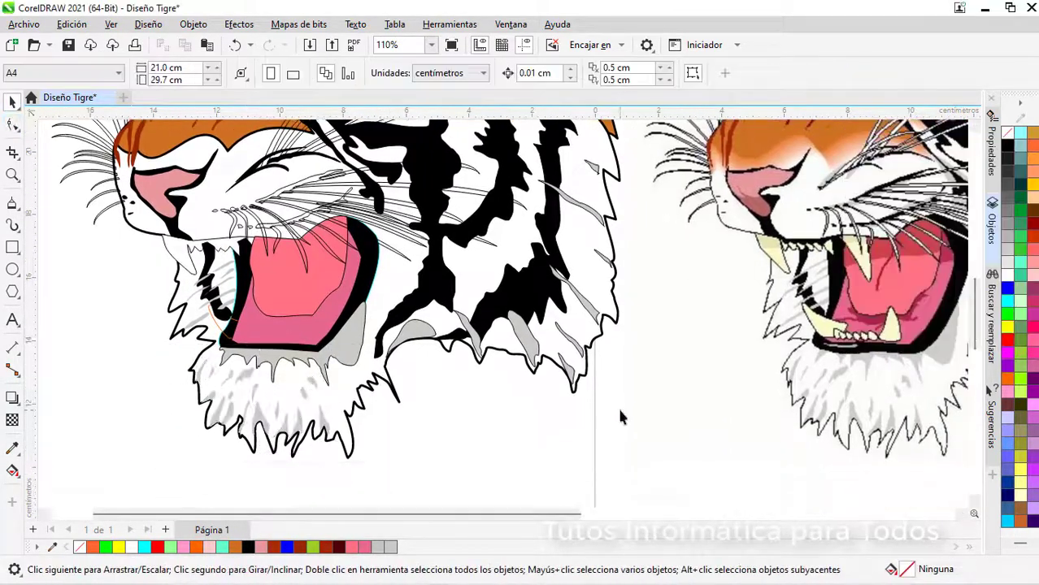
Step: Remove the outlines from the grey fur strokes on the neck and from the grey shadow beneath the mouth
drag(621, 415, 372, 250)
right_click(1008, 133)
drag(640, 342, 529, 152)
right_click(1009, 133)
click(351, 340)
right_click(1009, 133)
click(689, 382)
Step: Place the dark pink mouth interior behind the outlines of the lower teeth
scroll(690, 383, down, 2)
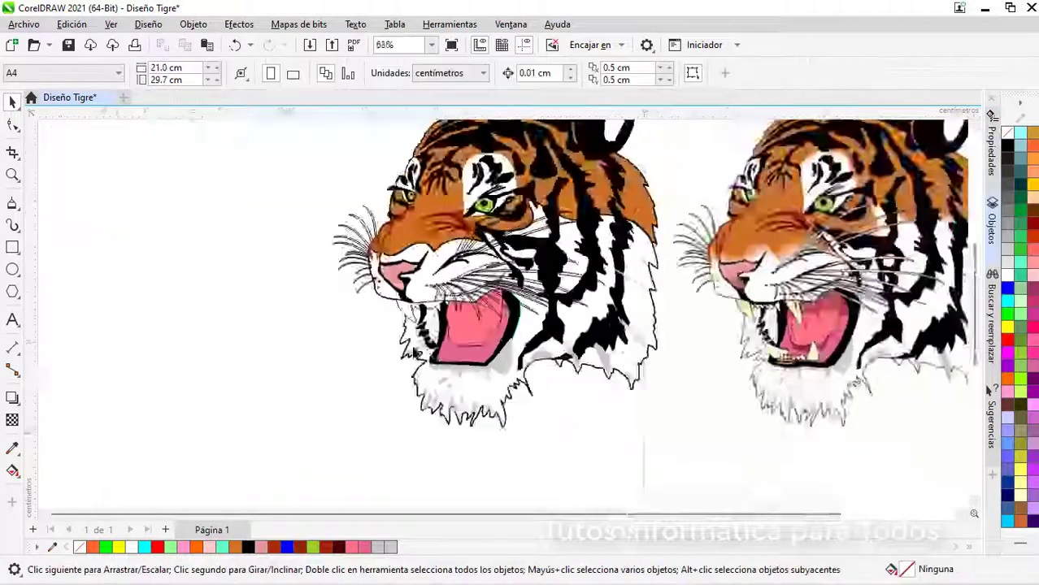
scroll(520, 344, up, 3)
click(418, 369)
drag(418, 370, 600, 348)
key(ctrl+z)
right_click(424, 370)
mouse_move(492, 261)
click(664, 388)
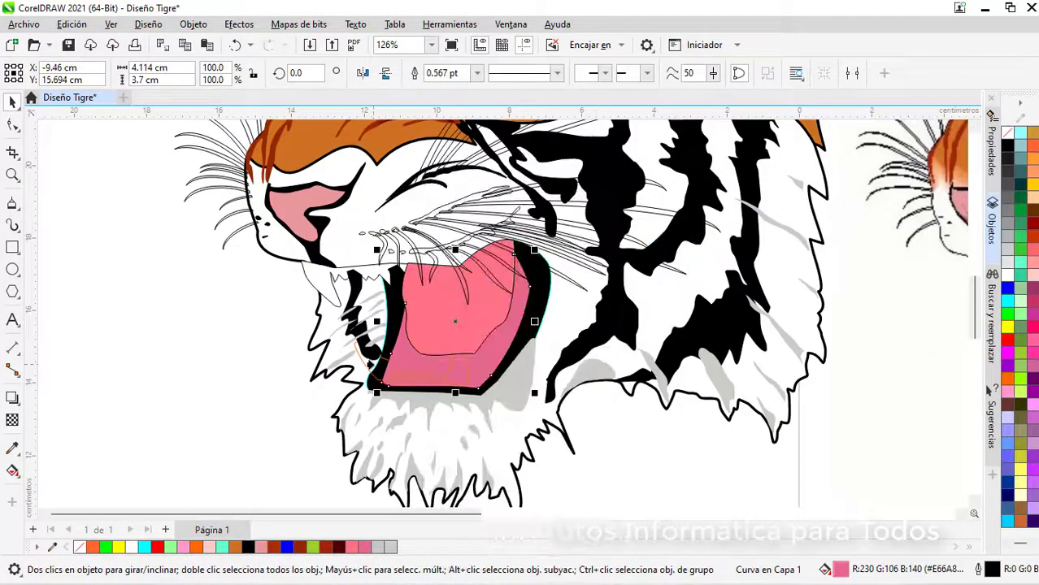
click(363, 366)
click(244, 417)
Step: Fill all the lower teeth and fangs with white and give them a black outline
scroll(241, 416, down, 2)
scroll(239, 411, up, 1)
scroll(501, 354, up, 2)
click(534, 381)
shift+click(472, 406)
shift+click(448, 405)
shift+click(431, 404)
shift+click(412, 404)
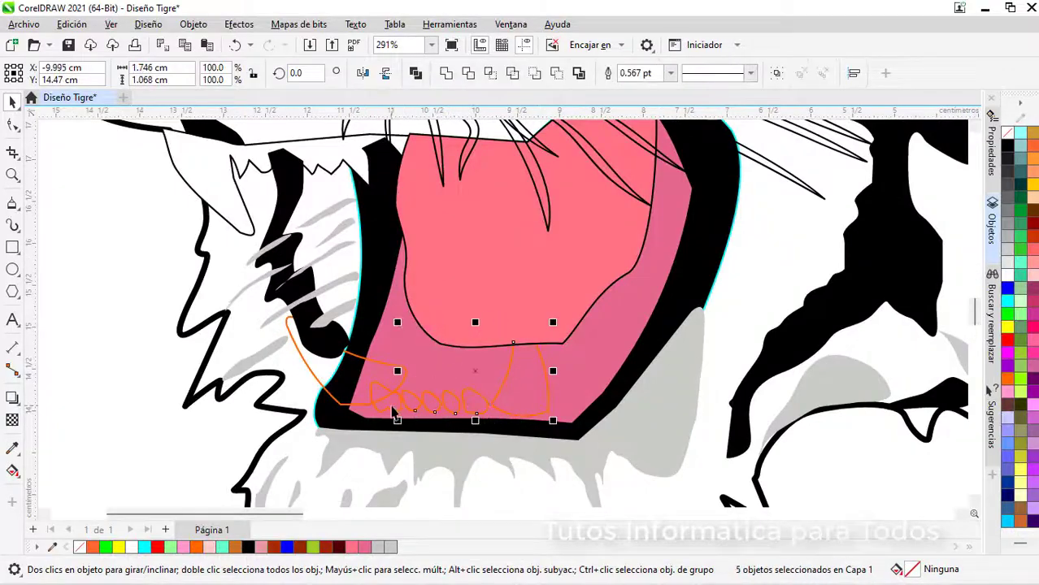
click(1008, 276)
scroll(129, 465, down, 1)
mouse_move(396, 515)
mouse_down()
mouse_move(526, 515)
mouse_move(396, 515)
mouse_up()
right_click(1008, 145)
click(901, 152)
Step: Bring the white lower teeth to the front so they lie over the mouth shapes
right_click(390, 413)
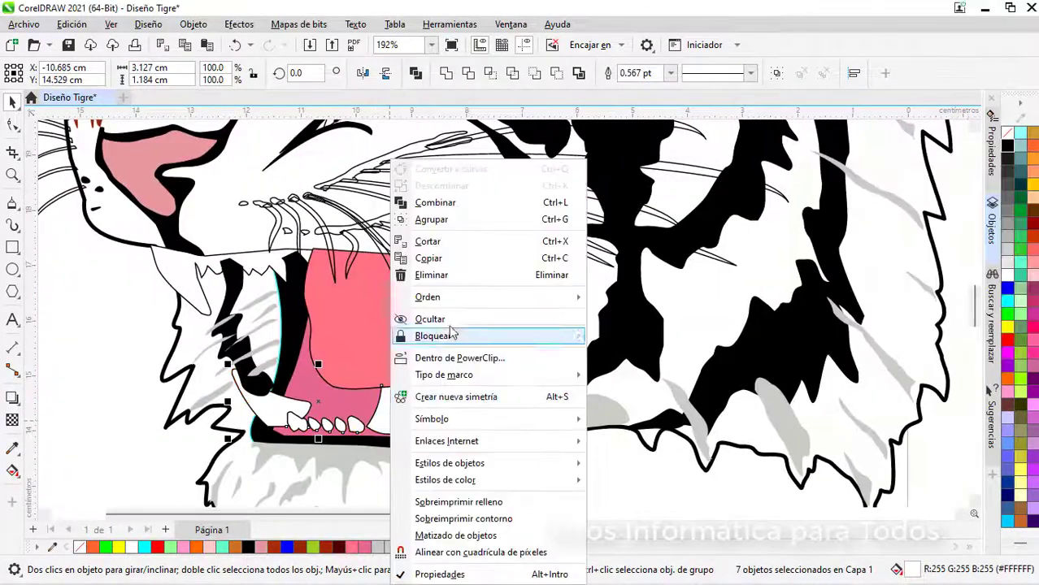
click(650, 296)
click(83, 433)
scroll(122, 455, down, 2)
scroll(218, 480, up, 2)
Step: Try a thicker outline on the lower teeth and fangs
click(200, 389)
shift+click(310, 394)
scroll(223, 423, up, 2)
click(204, 398)
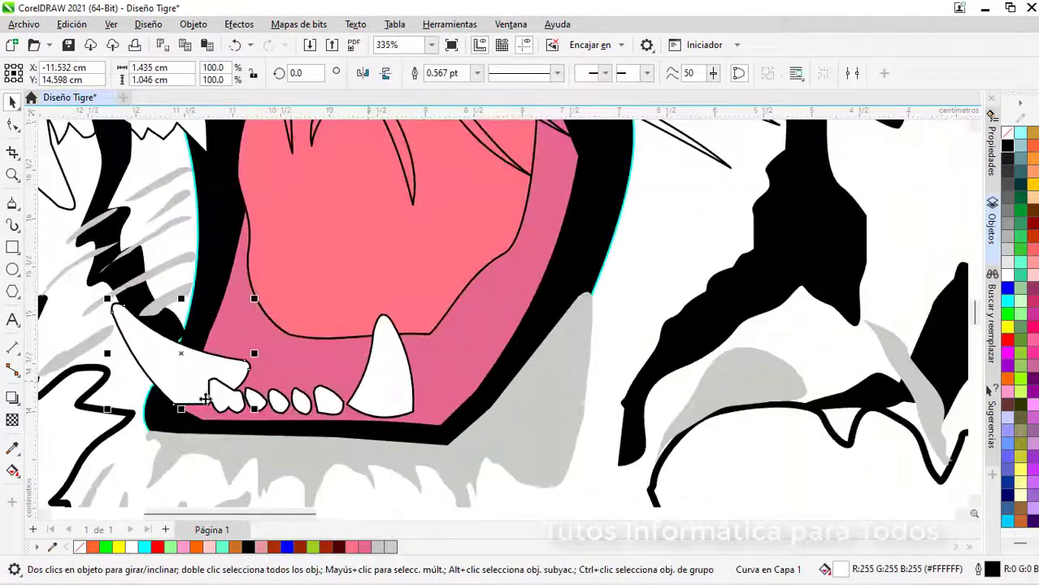
click(384, 390)
shift+click(328, 401)
shift+click(256, 405)
shift+click(227, 399)
shift+click(177, 369)
right_click(176, 369)
click(670, 73)
click(670, 146)
scroll(562, 363, down, 2)
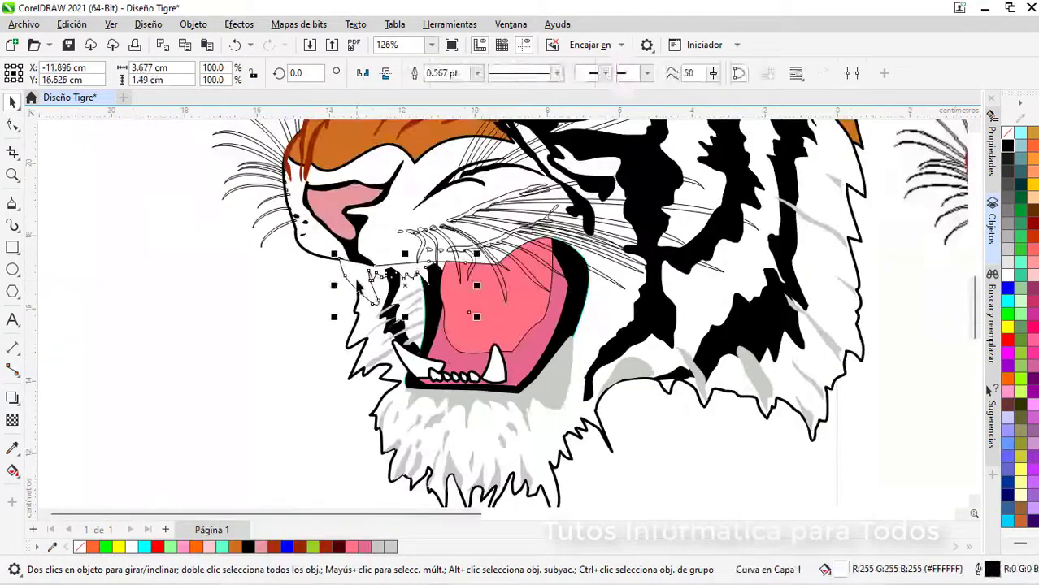
Step: Thicken the outline of the white upper teeth shape
click(477, 74)
click(440, 146)
click(254, 365)
scroll(459, 340, up, 2)
click(237, 191)
click(477, 74)
click(439, 135)
click(122, 350)
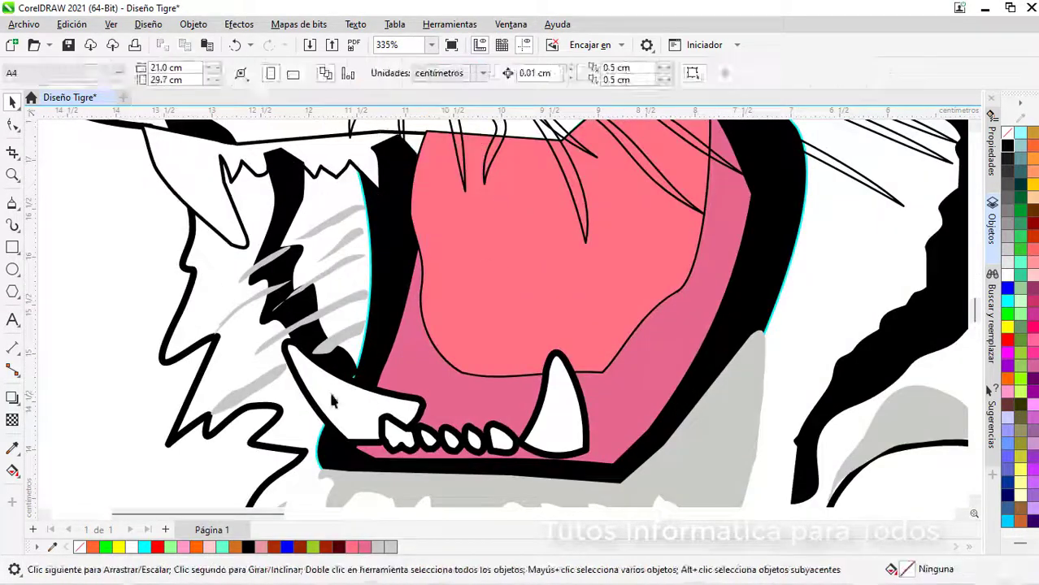
Step: Give the lower teeth and fangs a slightly thinner outline width
click(561, 419)
shift+click(400, 446)
shift+click(358, 411)
click(671, 73)
click(642, 135)
click(127, 369)
Step: Trace the dark shadow under the tongue and the tongue's crease, about 0.6 × 1.6 cm, over the reference image
scroll(127, 374, down, 4)
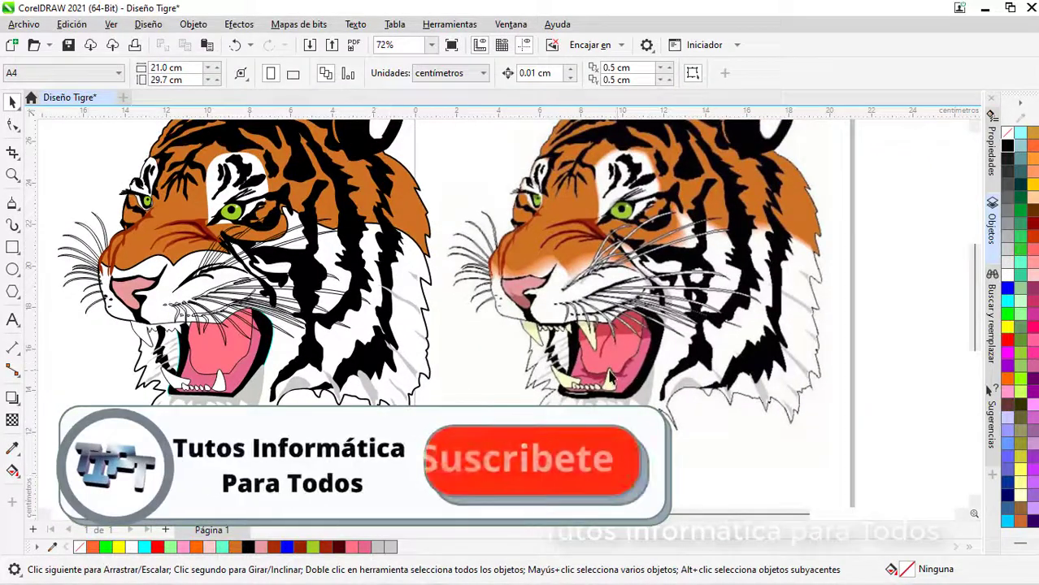
scroll(618, 390, up, 2)
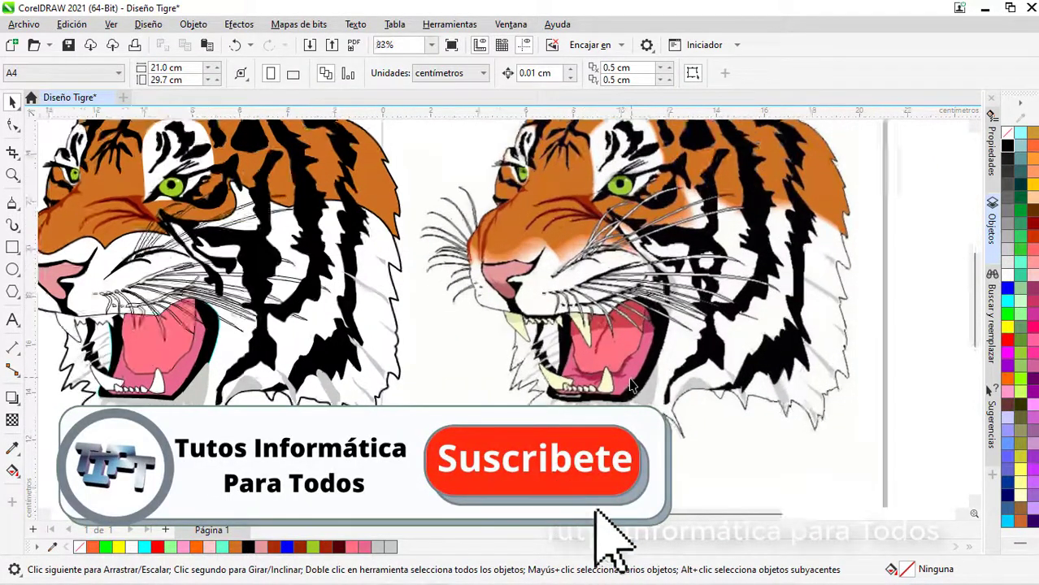
scroll(633, 386, up, 1)
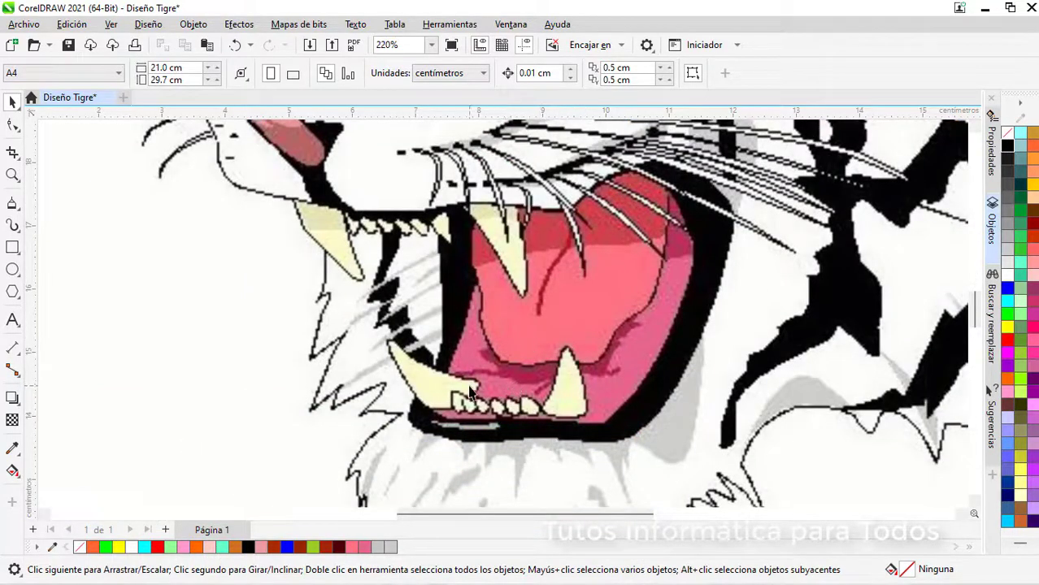
scroll(470, 392, up, 1)
key(F5)
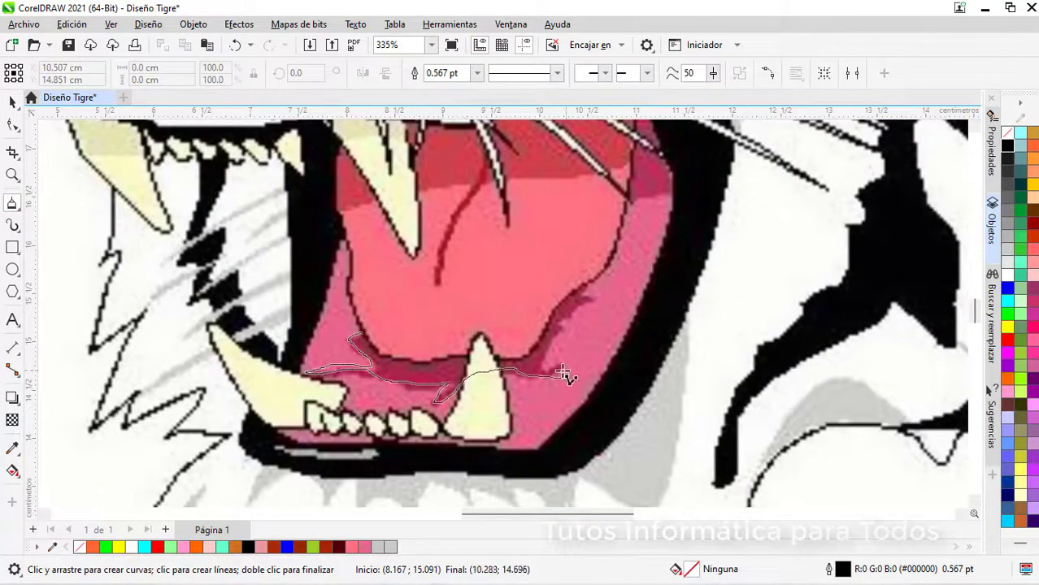
drag(582, 280, 584, 286)
scroll(421, 281, up, 1)
mouse_move(465, 181)
mouse_down()
mouse_move(419, 298)
mouse_move(395, 408)
mouse_move(456, 283)
mouse_move(467, 184)
mouse_up()
scroll(631, 278, down, 1)
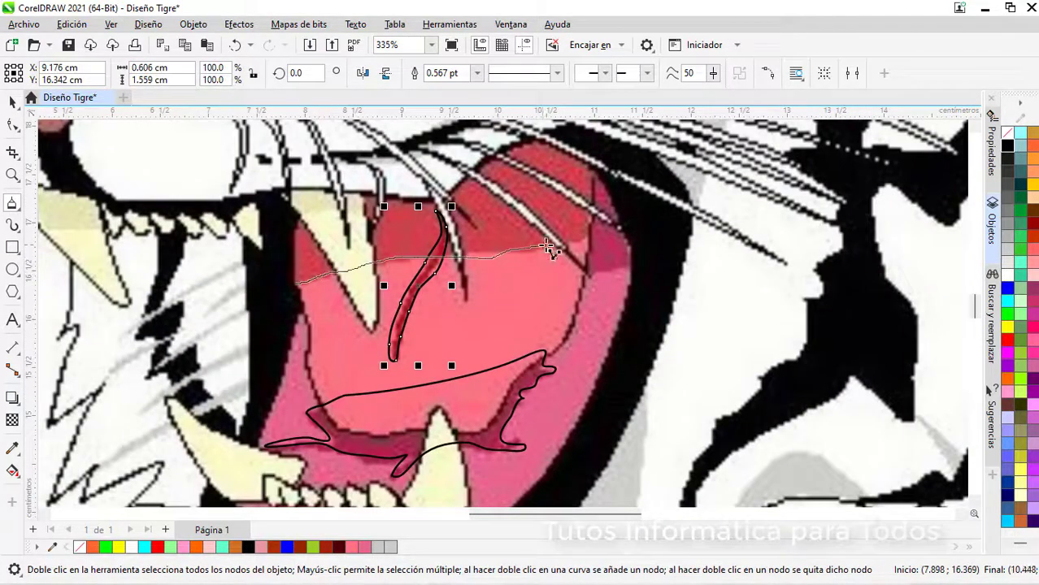
Step: Trace the shadow across the upper tongue and the small one beside it, about 0.5 × 1.1 cm, over the reference
drag(293, 275, 295, 283)
scroll(658, 238, up, 4)
mouse_move(534, 192)
mouse_down()
mouse_move(573, 282)
mouse_move(563, 128)
mouse_move(525, 146)
mouse_move(535, 275)
mouse_up()
key(space)
Step: Fill the traced mouth shadows and tongue crease with colours sampled from the reference, using RGB 185, 47, 93 for the side shadow
scroll(287, 450, down, 1)
scroll(286, 450, down, 4)
drag(974, 298, 974, 308)
drag(503, 514, 465, 515)
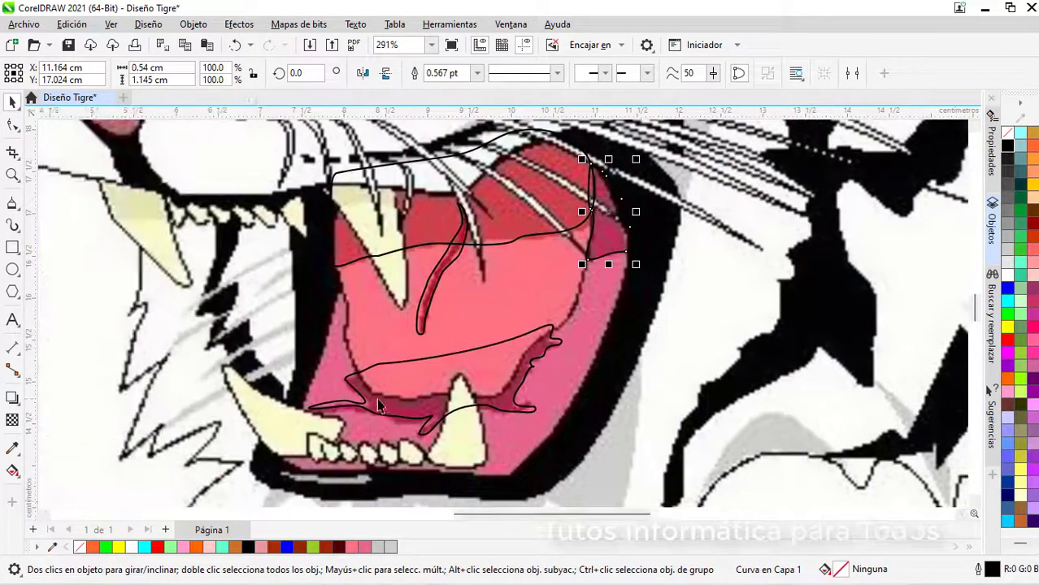
click(12, 449)
click(498, 398)
click(486, 372)
click(603, 240)
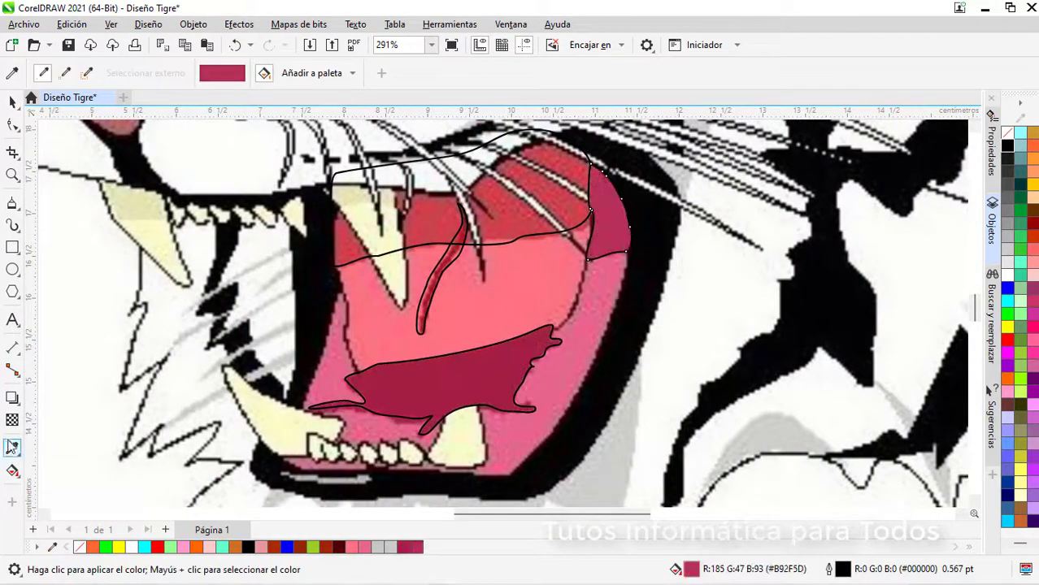
click(423, 218)
scroll(498, 239, up, 2)
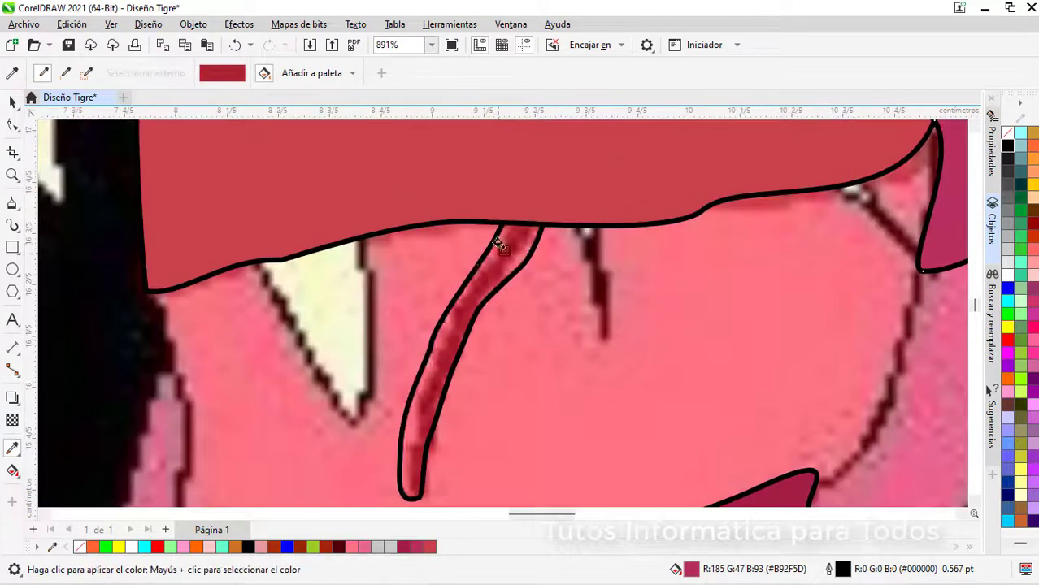
scroll(488, 244, down, 3)
key(space)
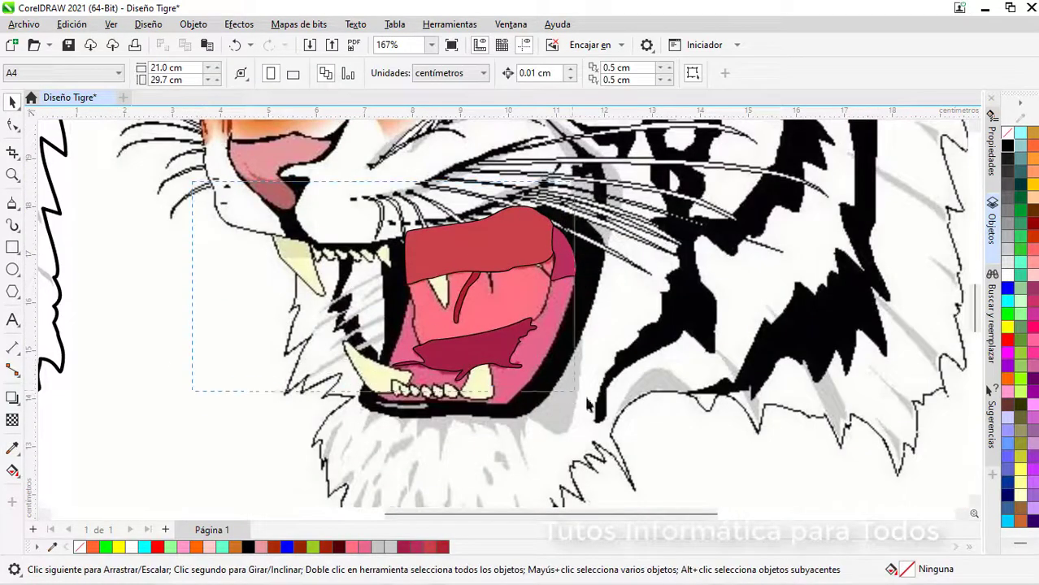
Step: Move the coloured mouth shadows and tongue crease from the reference onto the mouth of the vector drawing
drag(630, 417, 629, 417)
drag(529, 514, 397, 515)
drag(786, 257, 207, 269)
drag(363, 510, 235, 521)
drag(557, 270, 238, 274)
Step: Reshape the upper tongue shadow by moving its nodes to follow the edges of the mouth opening
click(252, 394)
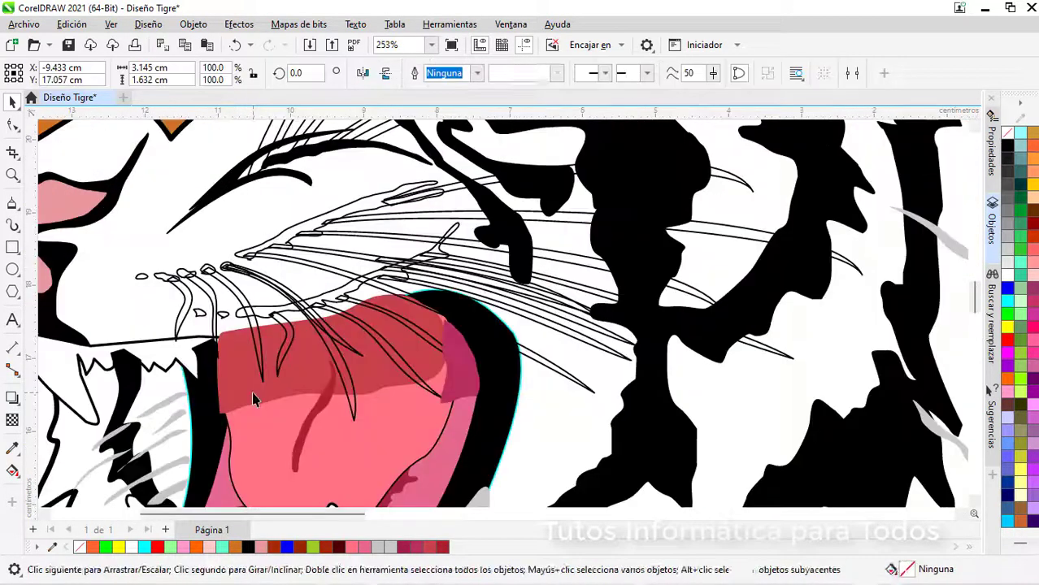
click(252, 392)
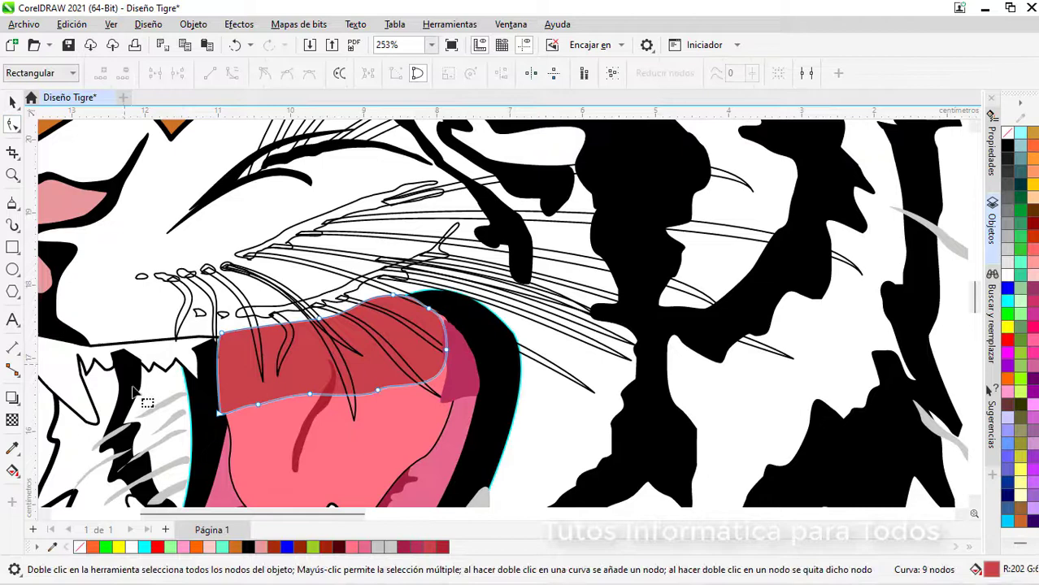
click(222, 413)
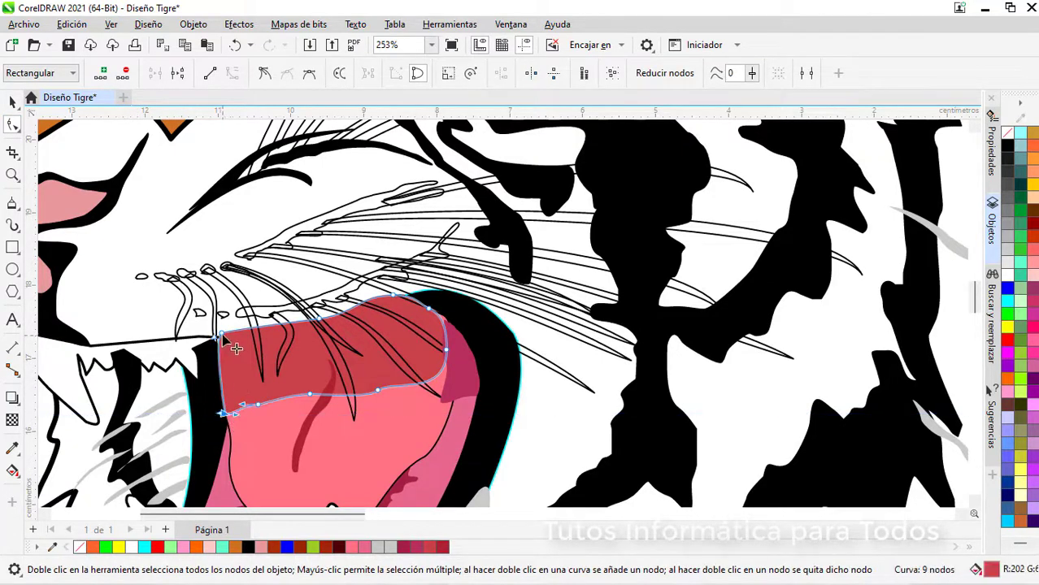
drag(221, 334, 217, 339)
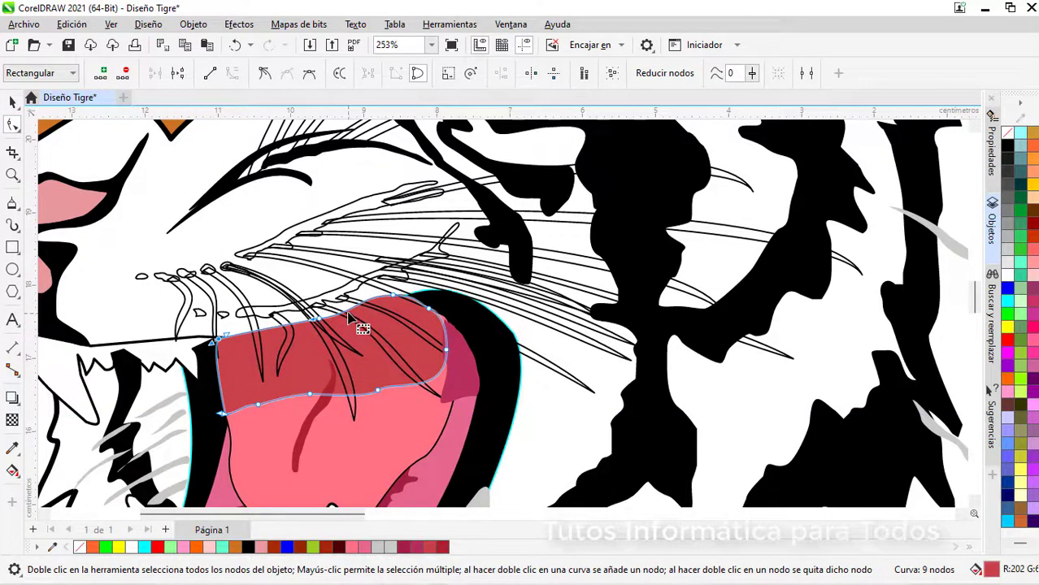
drag(348, 315, 365, 327)
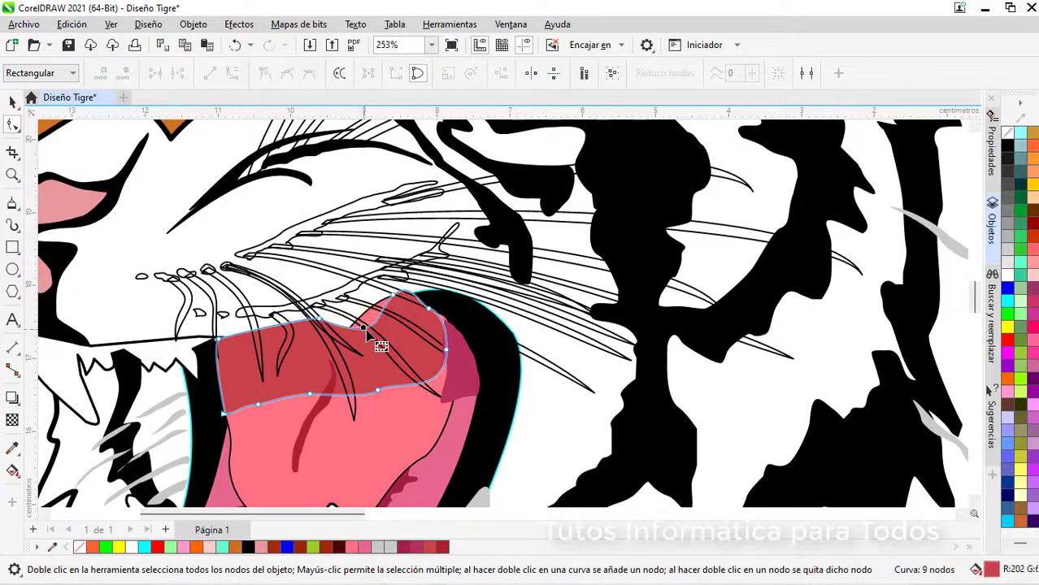
scroll(378, 326, down, 4)
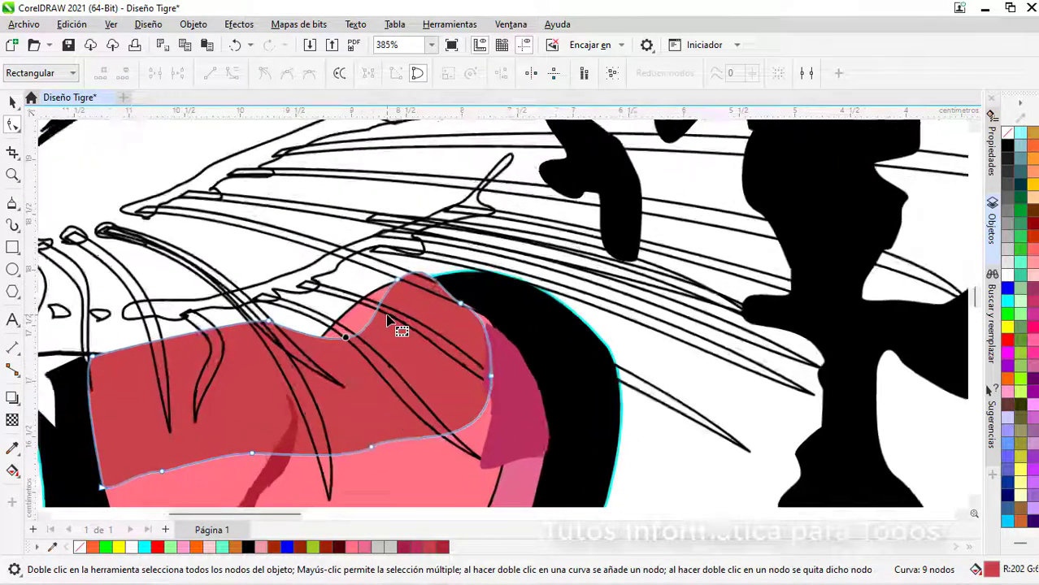
key(F5)
drag(328, 517, 210, 513)
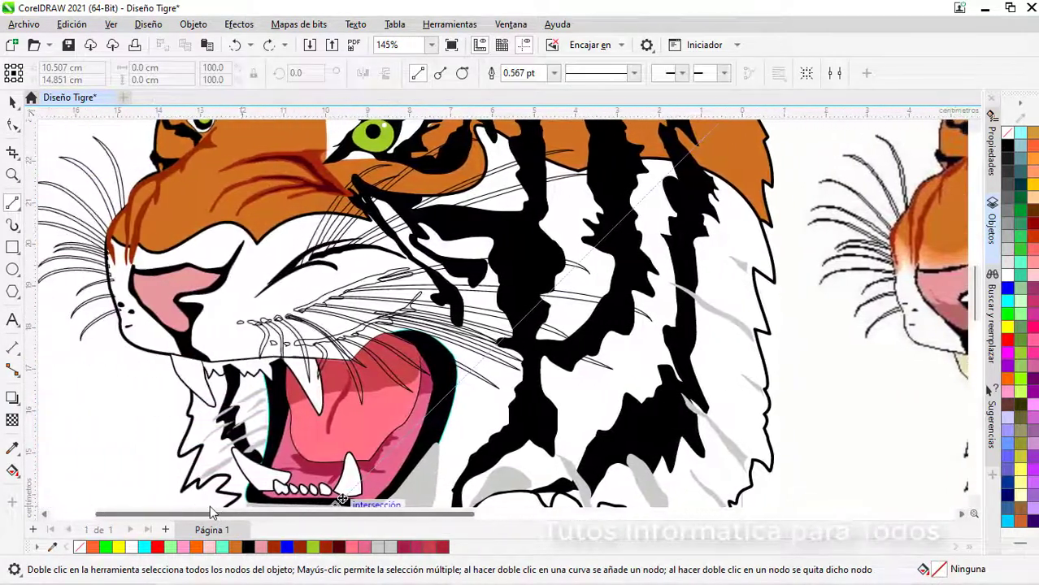
click(12, 102)
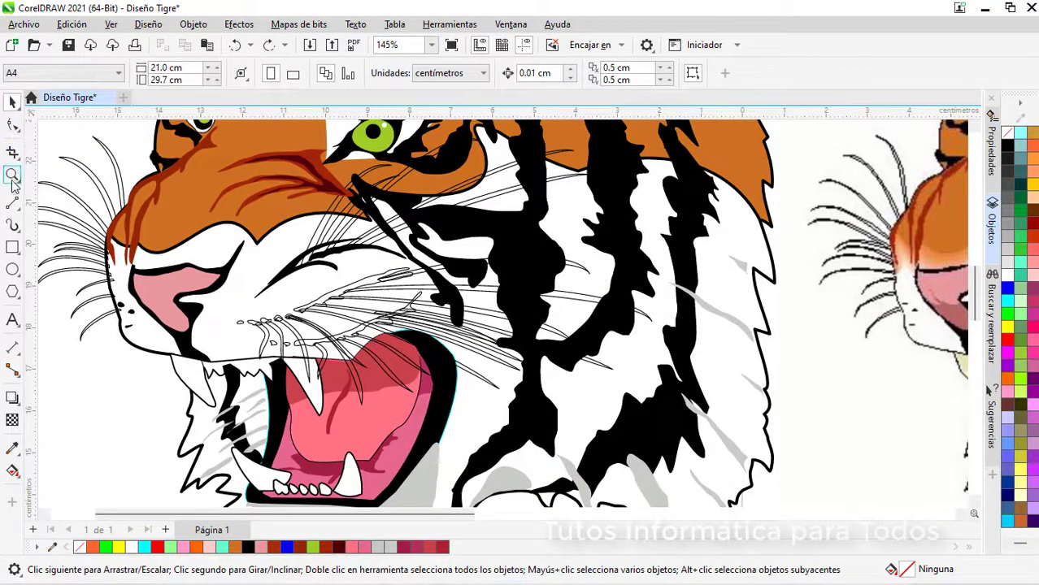
Step: Draw the gum strip above the small upper teeth with the Polyline tool and fill it with black
click(12, 208)
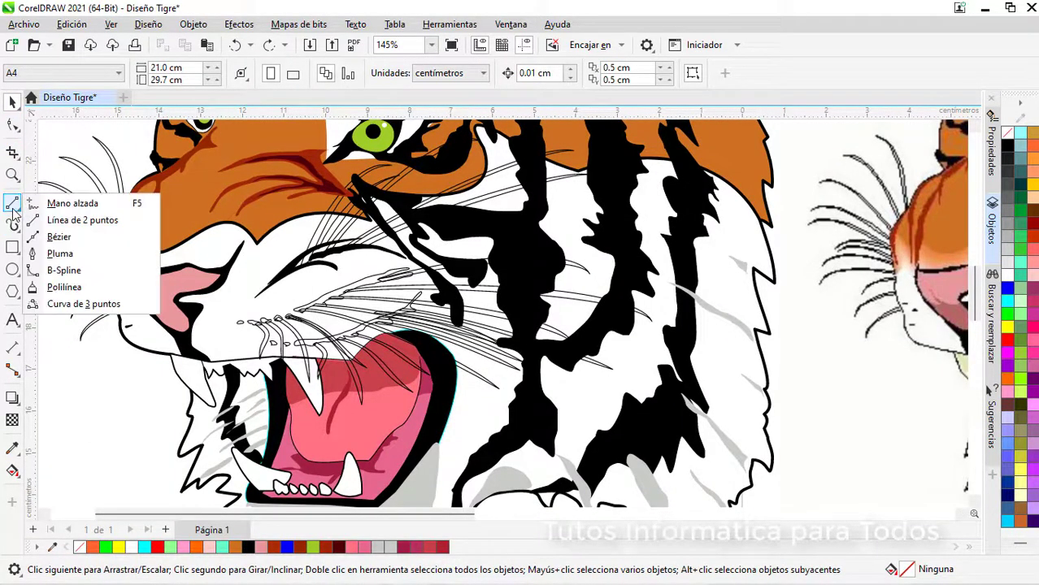
click(58, 286)
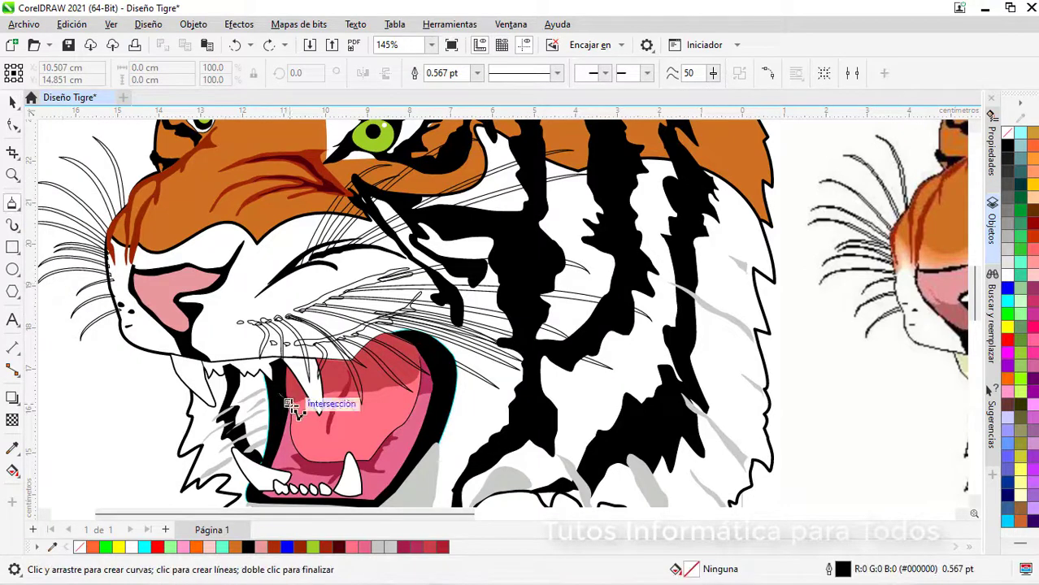
scroll(276, 390, up, 2)
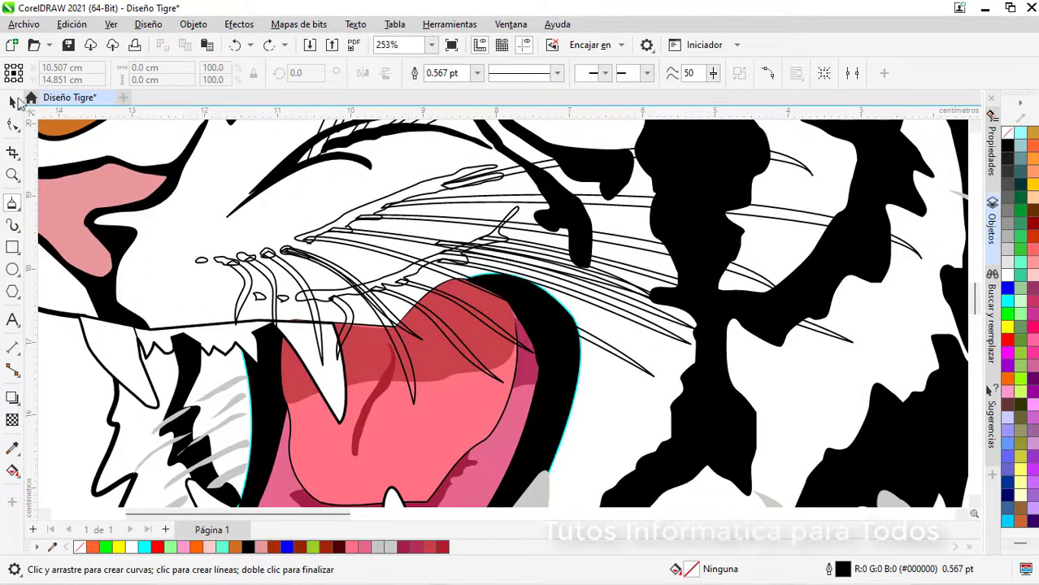
click(13, 102)
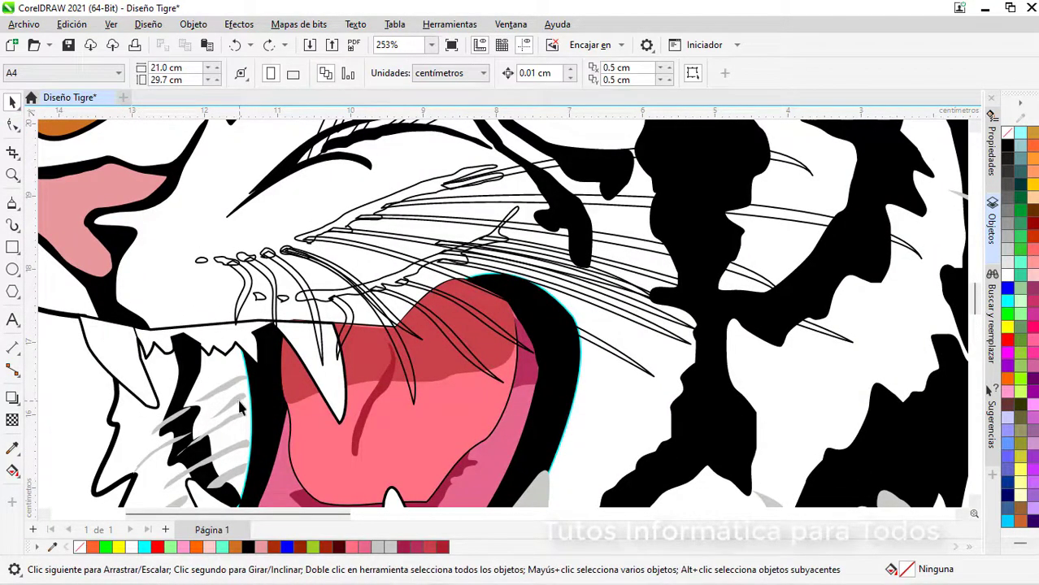
click(13, 205)
scroll(150, 348, up, 1)
mouse_move(251, 342)
mouse_down()
mouse_move(393, 331)
mouse_move(342, 363)
mouse_move(304, 346)
mouse_move(242, 349)
mouse_move(192, 323)
mouse_move(342, 341)
mouse_up()
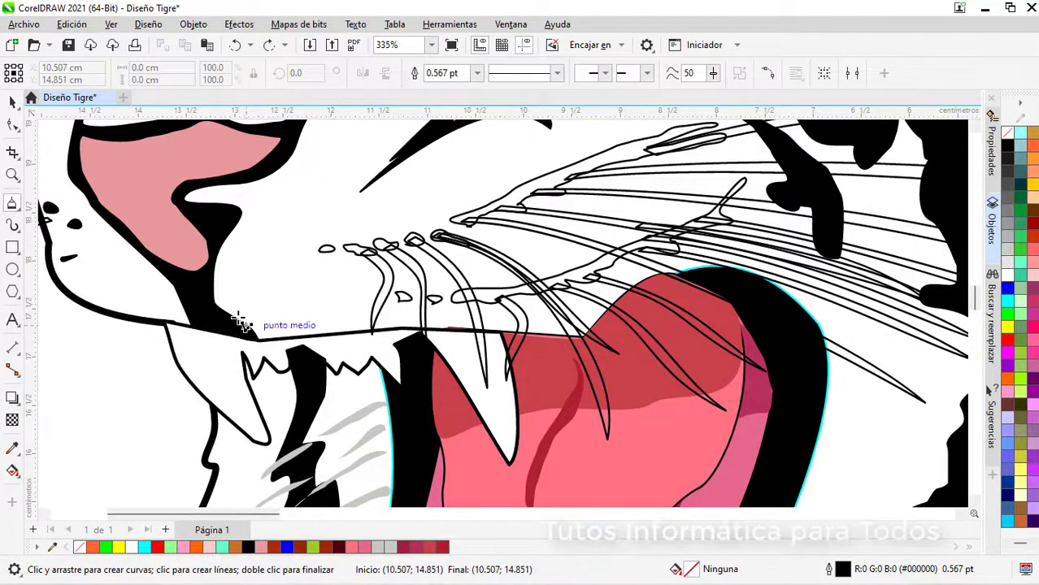
scroll(242, 322, up, 1)
mouse_move(260, 329)
mouse_down()
mouse_move(425, 323)
mouse_move(357, 355)
mouse_move(354, 334)
mouse_move(380, 335)
mouse_move(260, 345)
mouse_move(166, 310)
mouse_move(311, 321)
mouse_move(433, 330)
mouse_up()
key(F10)
click(1007, 145)
scroll(801, 256, down, 1)
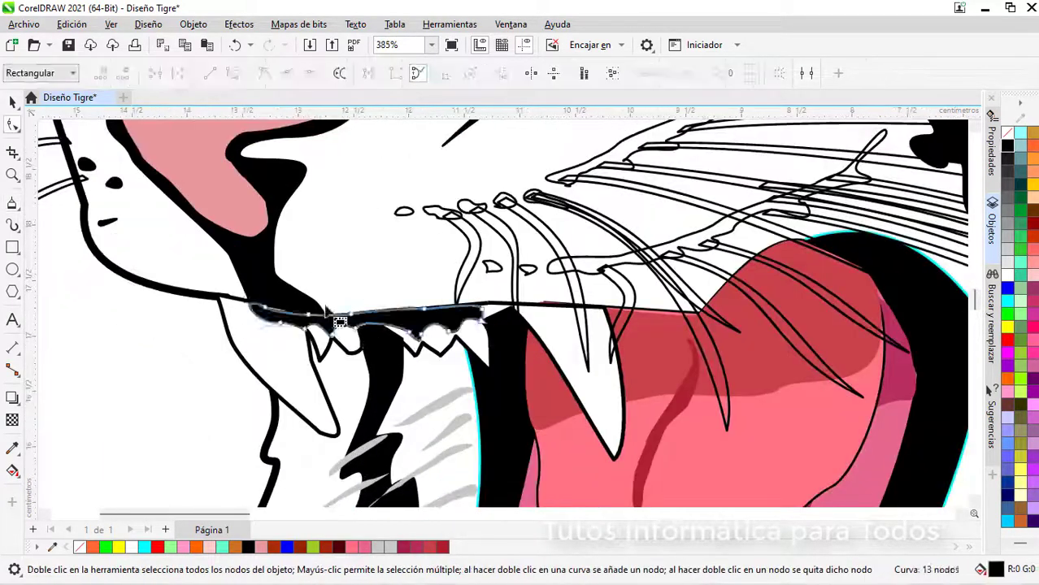
Step: Adjust a node of the black gum strip to fit the lip line above the upper teeth
scroll(329, 325, up, 5)
drag(204, 284, 209, 272)
scroll(180, 366, down, 7)
click(12, 102)
click(155, 426)
scroll(160, 431, down, 7)
scroll(179, 423, up, 8)
Step: Add a cusp node on the gum strip's lower edge and bend the curve to fit between the upper teeth
click(326, 367)
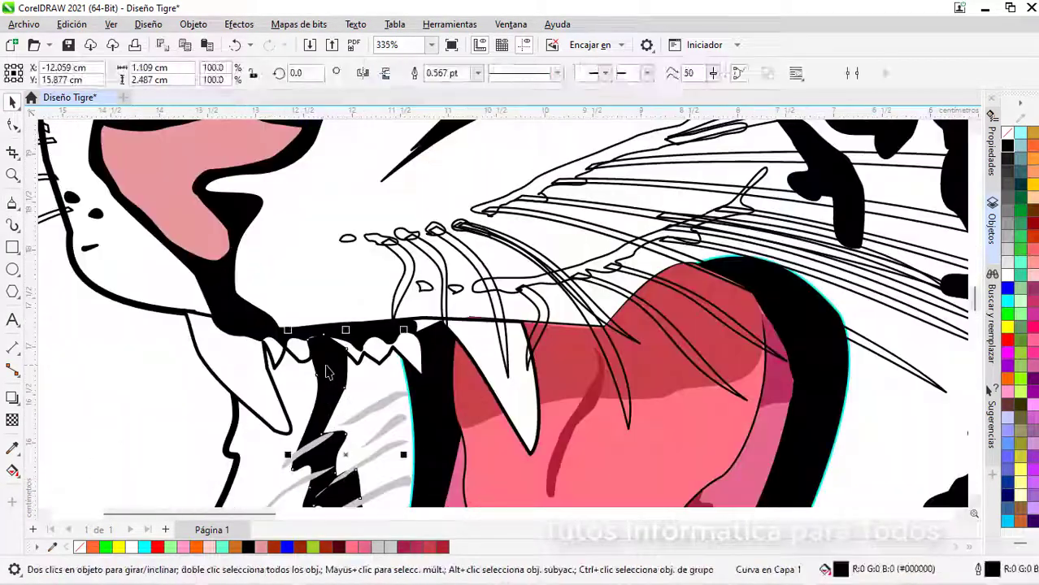
scroll(163, 290, up, 3)
key(F10)
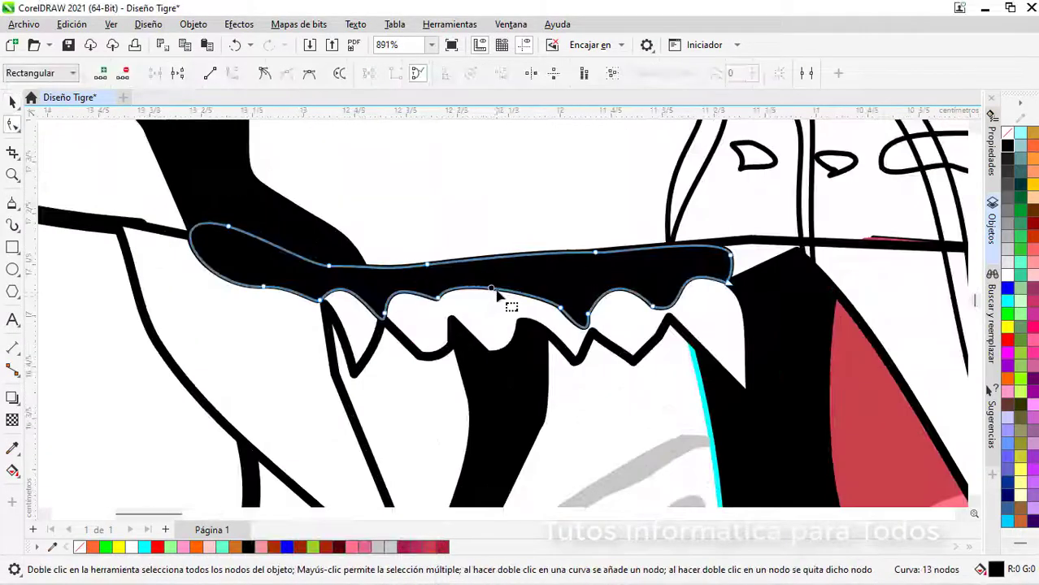
double_click(491, 288)
drag(491, 288, 536, 286)
click(265, 73)
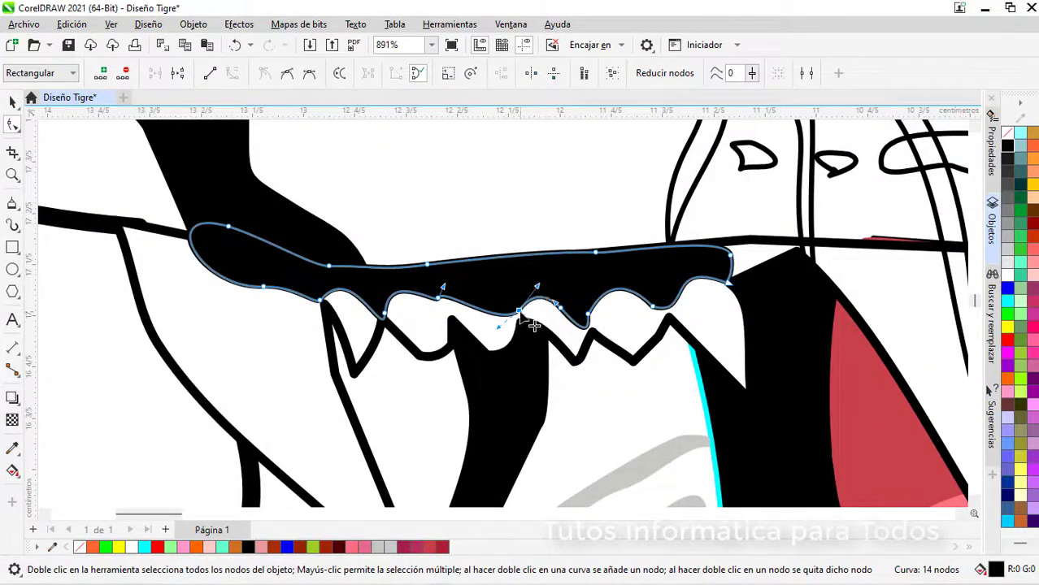
drag(439, 298, 484, 250)
scroll(421, 376, down, 5)
click(12, 103)
click(86, 230)
scroll(174, 386, down, 3)
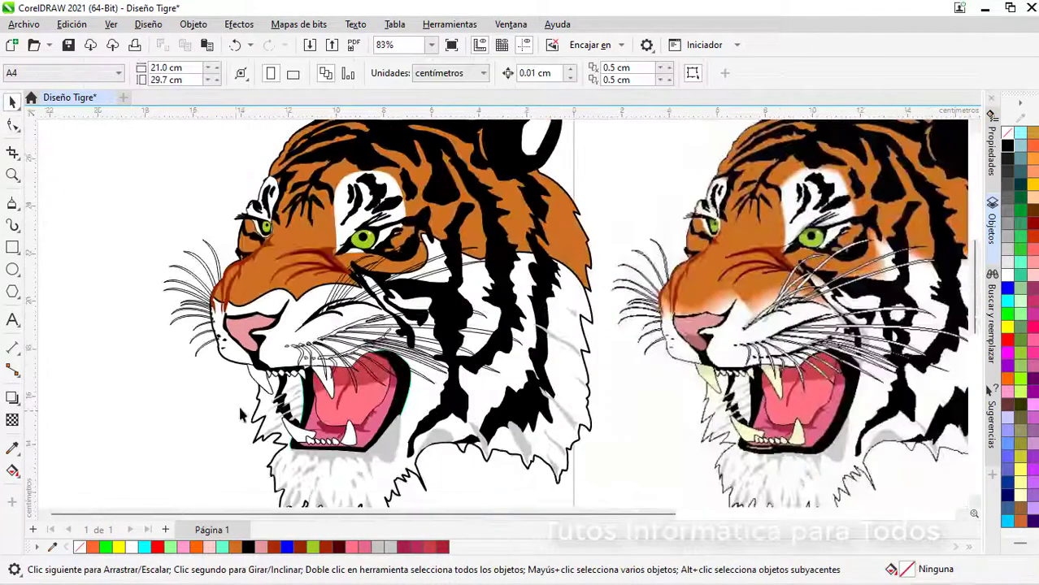
Step: Fill the upper and lower groups of whiskers at the front of the snout with white and change their stacking order
scroll(240, 414, down, 1)
scroll(386, 452, up, 1)
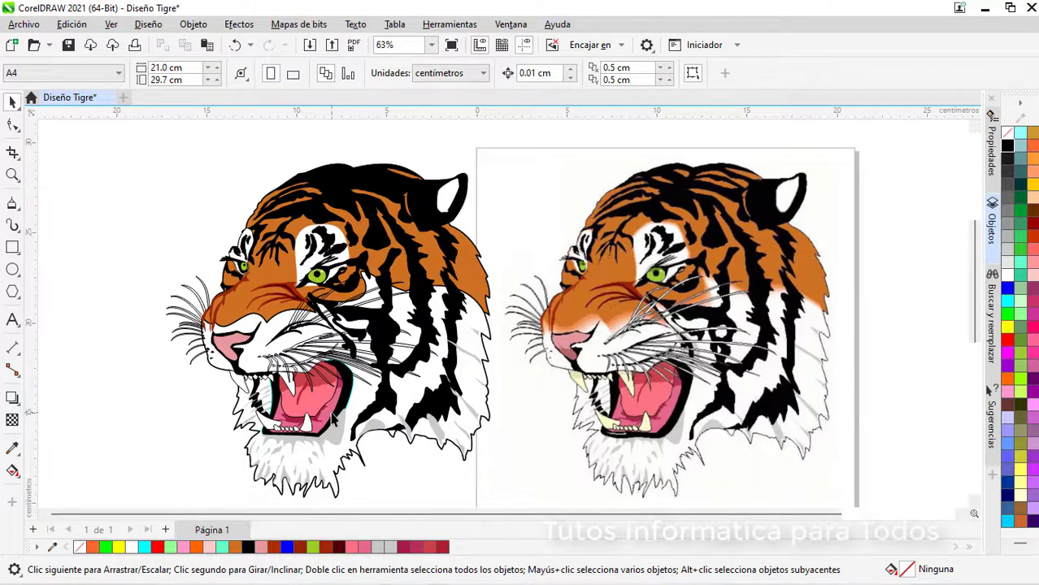
scroll(246, 213, up, 7)
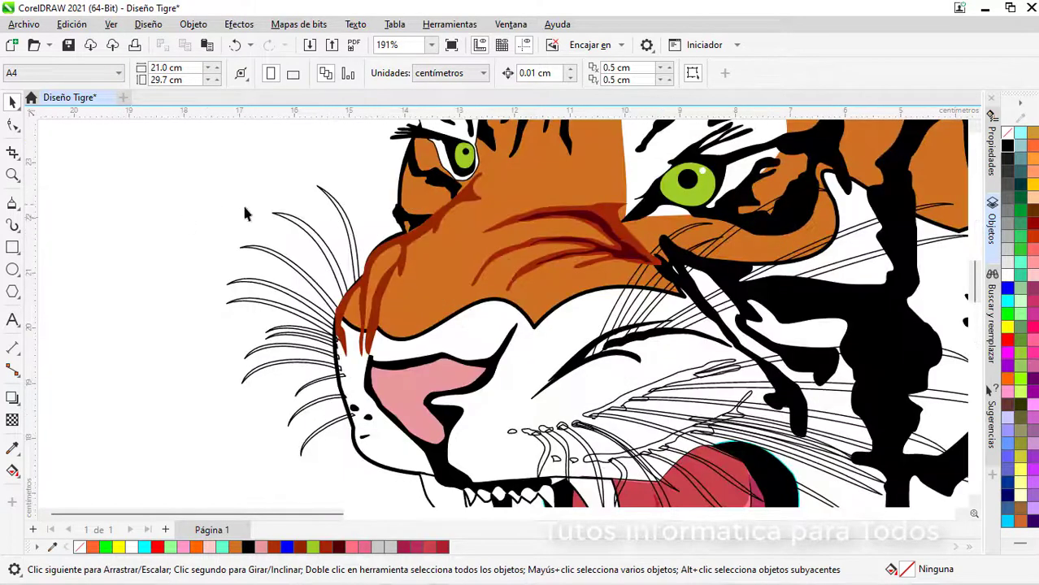
click(355, 245)
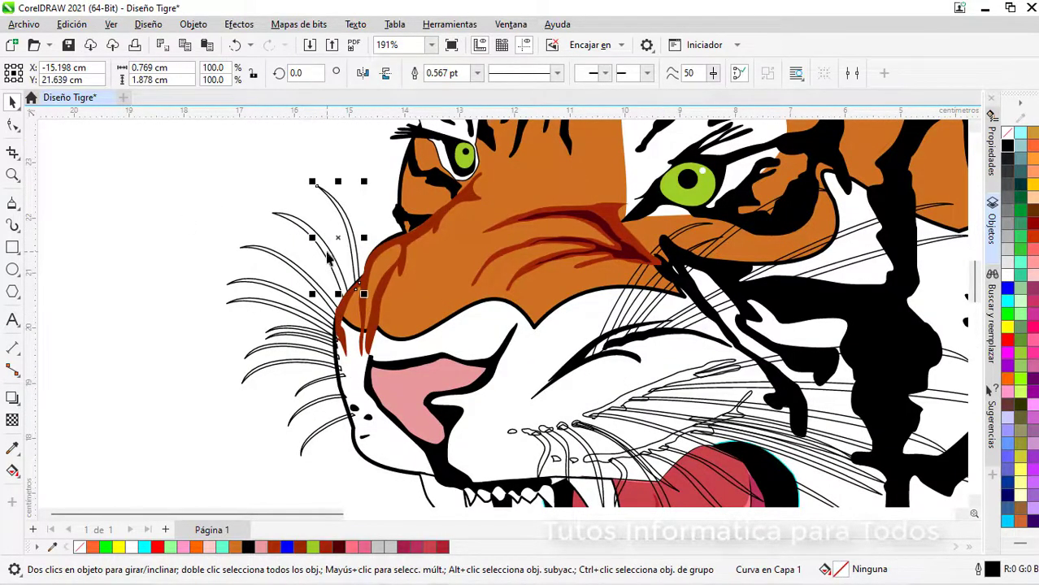
shift+click(309, 277)
shift+click(278, 284)
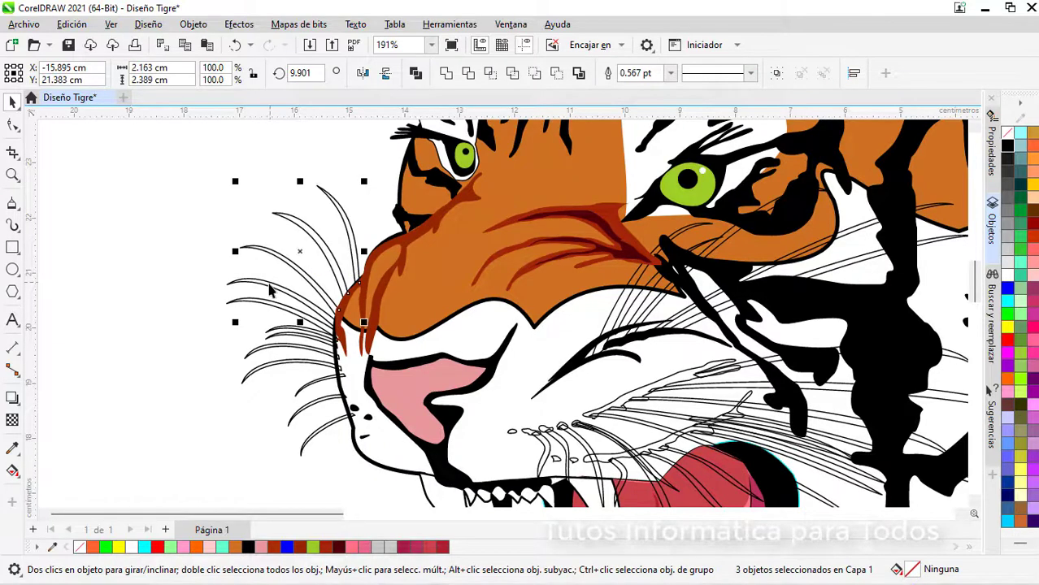
shift+click(269, 282)
shift+click(286, 335)
right_click(330, 305)
mouse_move(488, 295)
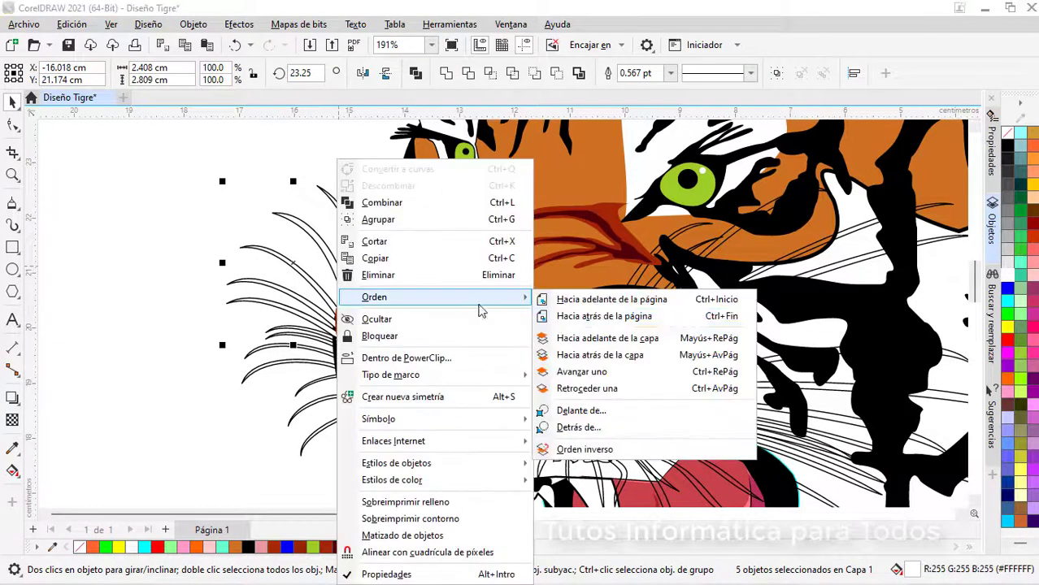
click(602, 366)
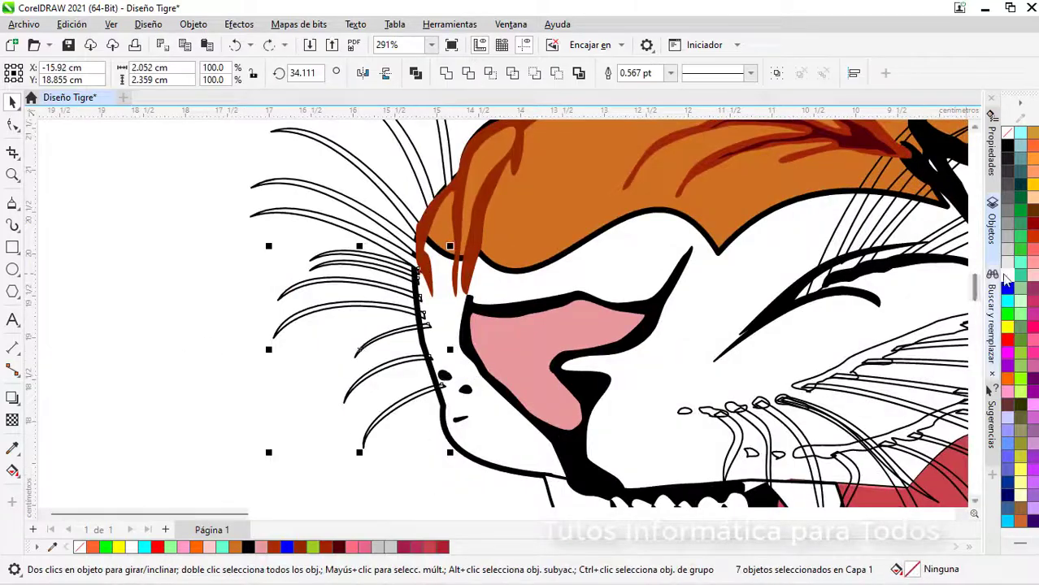
right_click(331, 301)
click(602, 432)
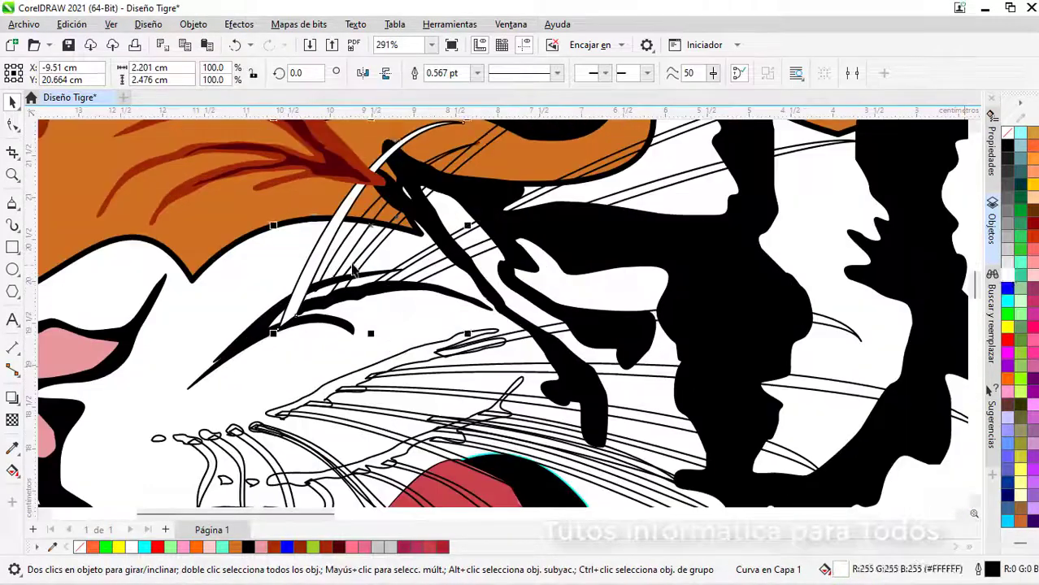
Step: Fill the long whiskers rising from the cheek towards the eye with white, one after another
click(352, 267)
click(1008, 276)
click(369, 254)
click(1007, 276)
scroll(417, 327, down, 1)
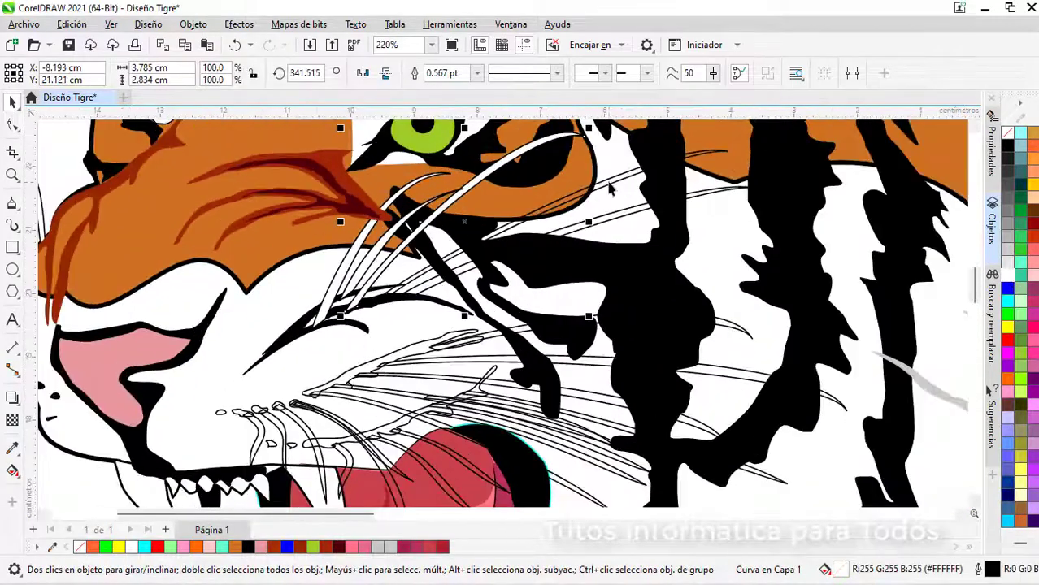
click(413, 279)
click(1007, 276)
click(431, 281)
scroll(214, 430, up, 2)
Step: Fill the upper row of whisker-root spots beside the nose with black and adjust the stacking order
click(226, 400)
click(1008, 145)
click(265, 399)
click(1008, 145)
click(327, 387)
click(1007, 145)
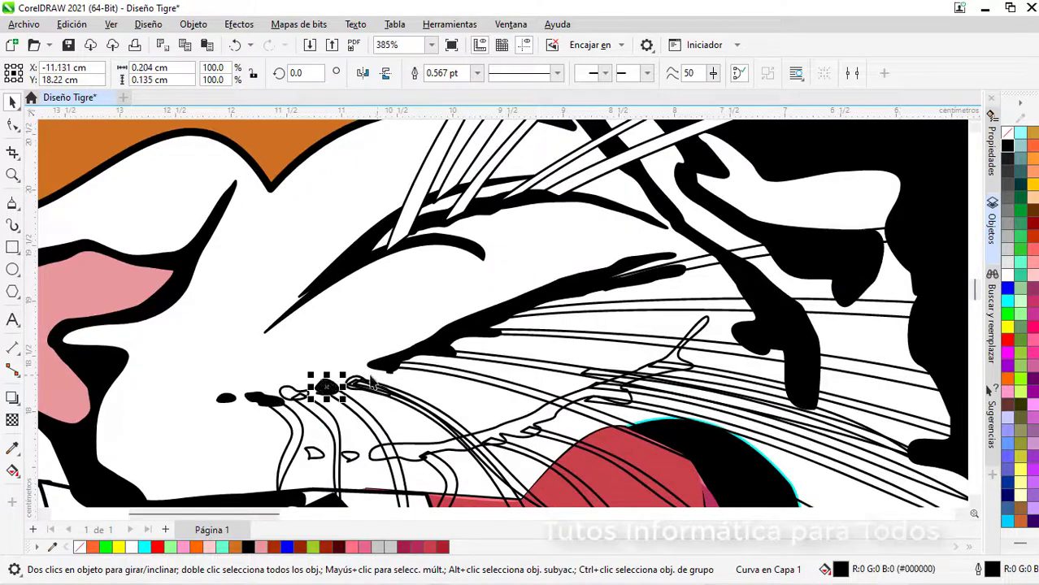
click(291, 392)
right_click(258, 393)
click(514, 392)
click(326, 389)
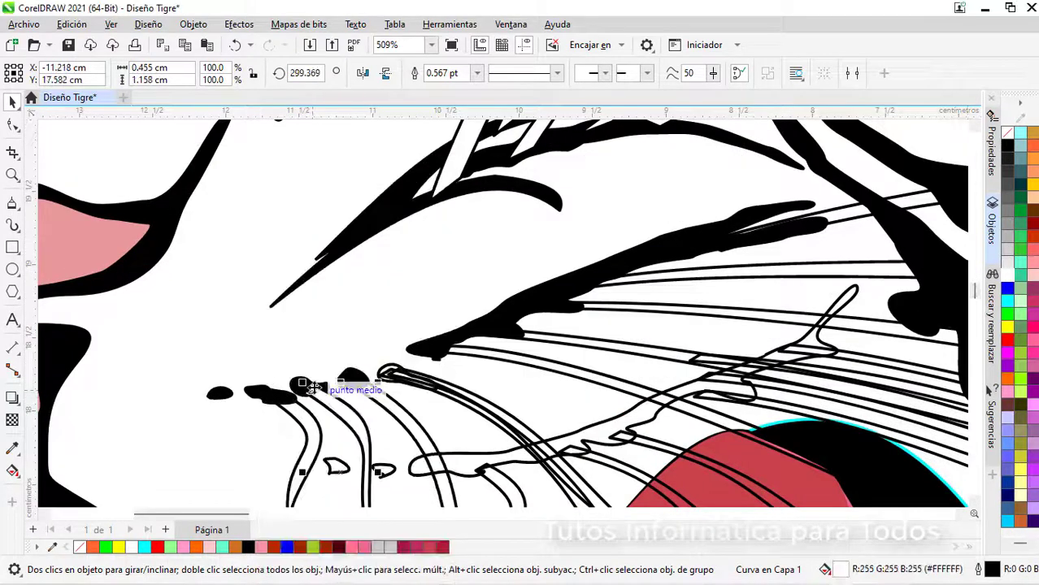
Step: Fill the lower whisker spots and the long lip marking above the mouth with black
scroll(686, 500, down, 1)
click(621, 504)
click(611, 462)
click(1007, 146)
click(458, 478)
click(1008, 146)
click(423, 475)
click(1007, 146)
Step: Fill the long cheek whiskers crossing the black stripes with white and adjust the stacking of the black cheek marking
scroll(584, 293, right, 3)
click(583, 289)
click(1007, 275)
right_click(440, 313)
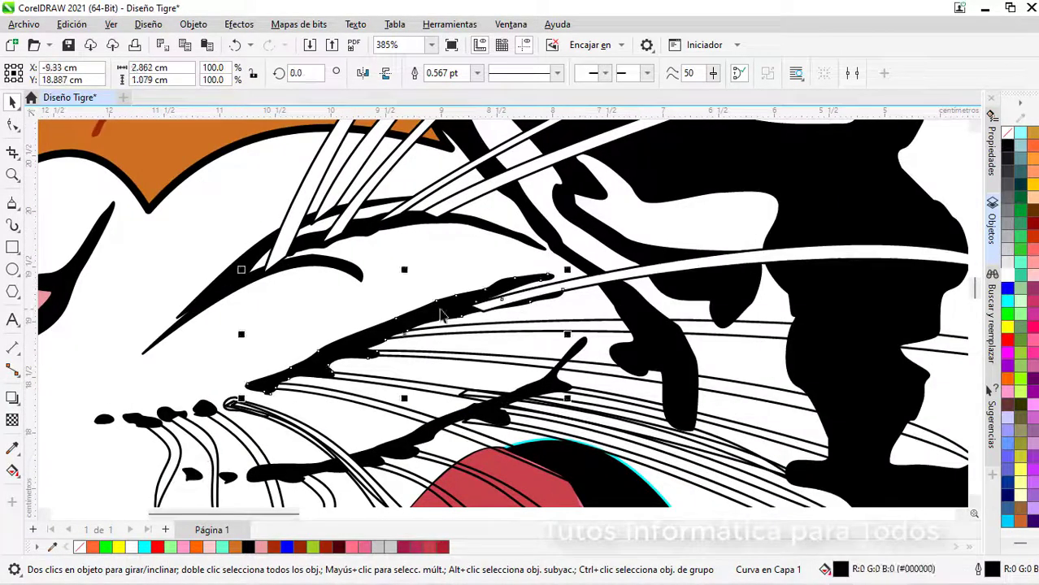
click(697, 392)
scroll(618, 471, up, 1)
click(727, 386)
click(1008, 276)
scroll(575, 434, down, 3)
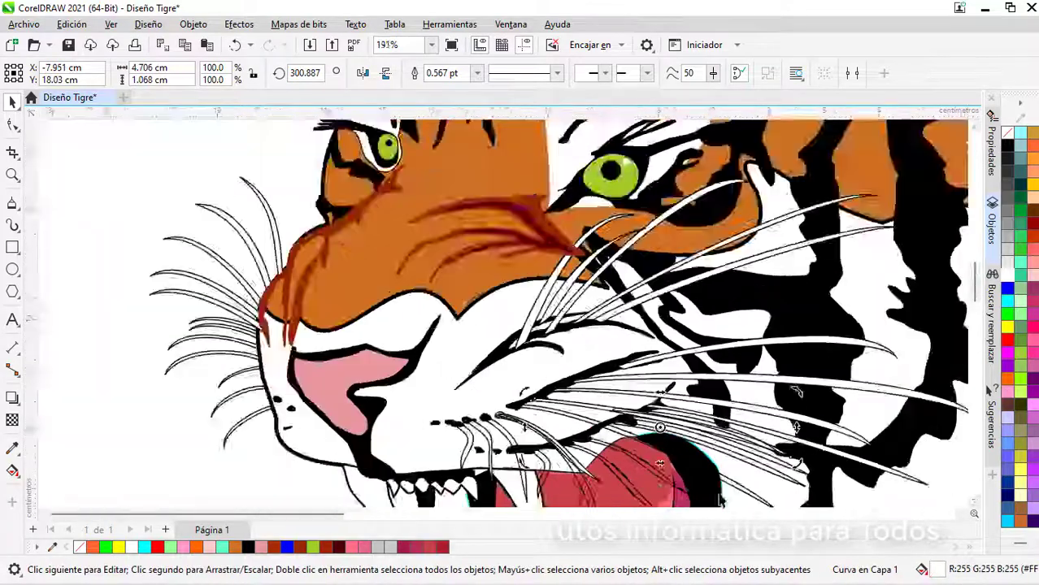
Step: Fill the curved whiskers hanging over the open mouth with white
scroll(618, 440, up, 1)
click(498, 218)
click(1008, 276)
click(591, 296)
click(1007, 275)
click(654, 290)
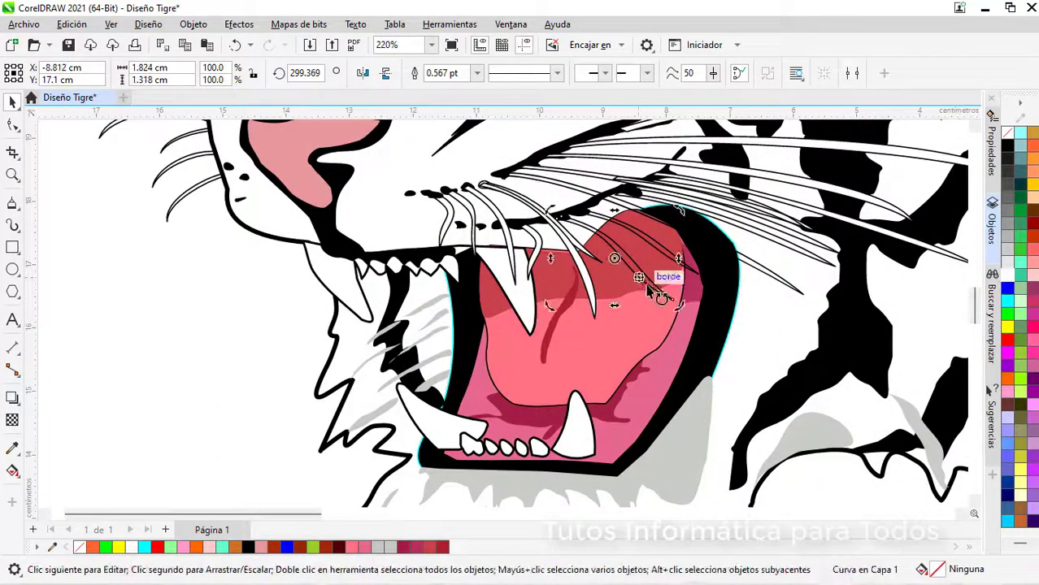
click(1007, 276)
click(787, 280)
click(1007, 276)
Step: Fill the remaining whiskers above the mouth corner with white and deselect everything
click(781, 239)
scroll(734, 180, up, 2)
click(732, 214)
click(1008, 276)
click(761, 234)
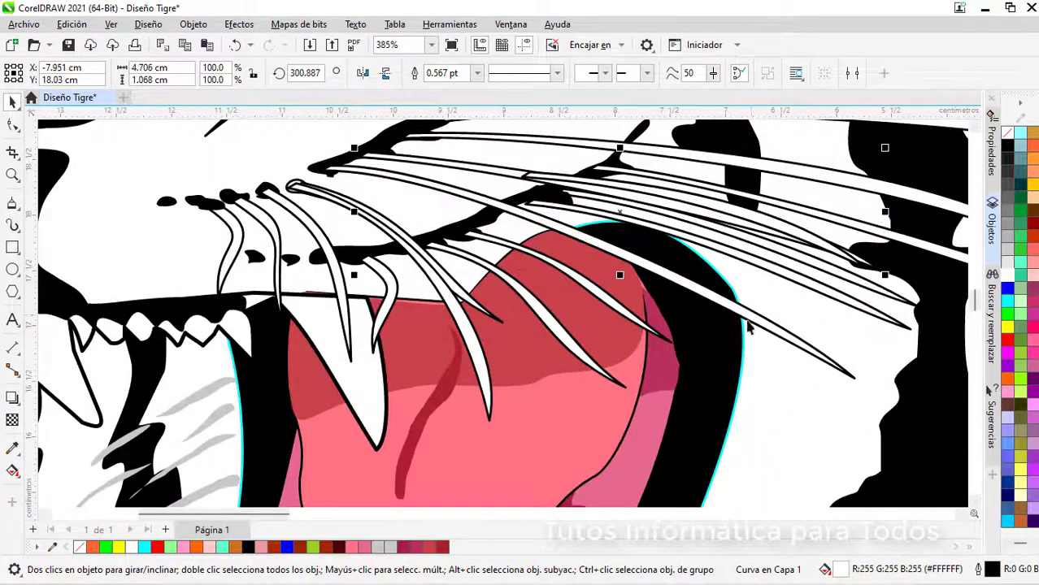
scroll(434, 437, down, 7)
click(435, 439)
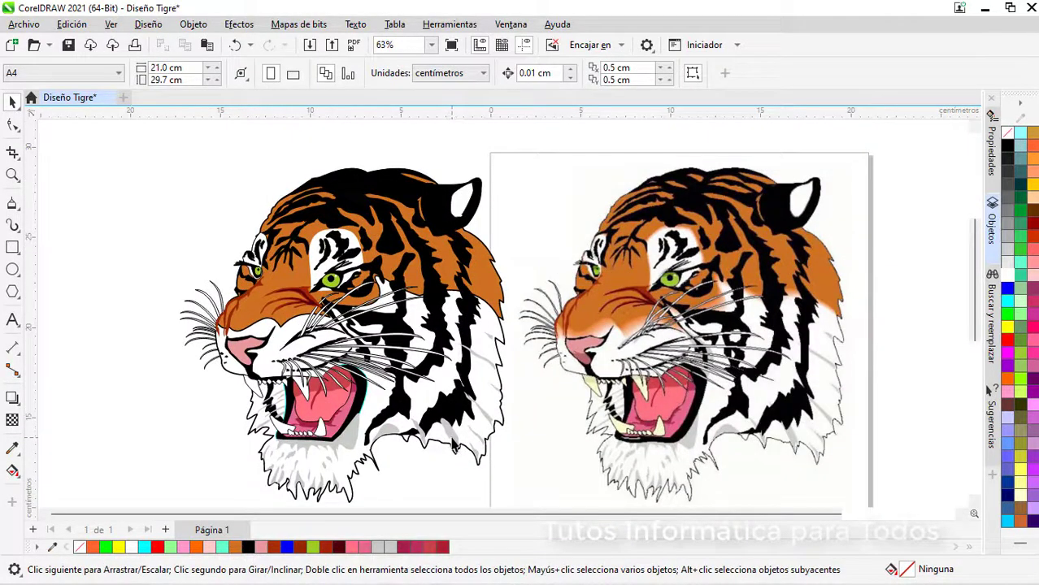
Step: Duplicate the orange fur shape and move the copy to the empty area beside the tiger head
scroll(894, 312, up, 1)
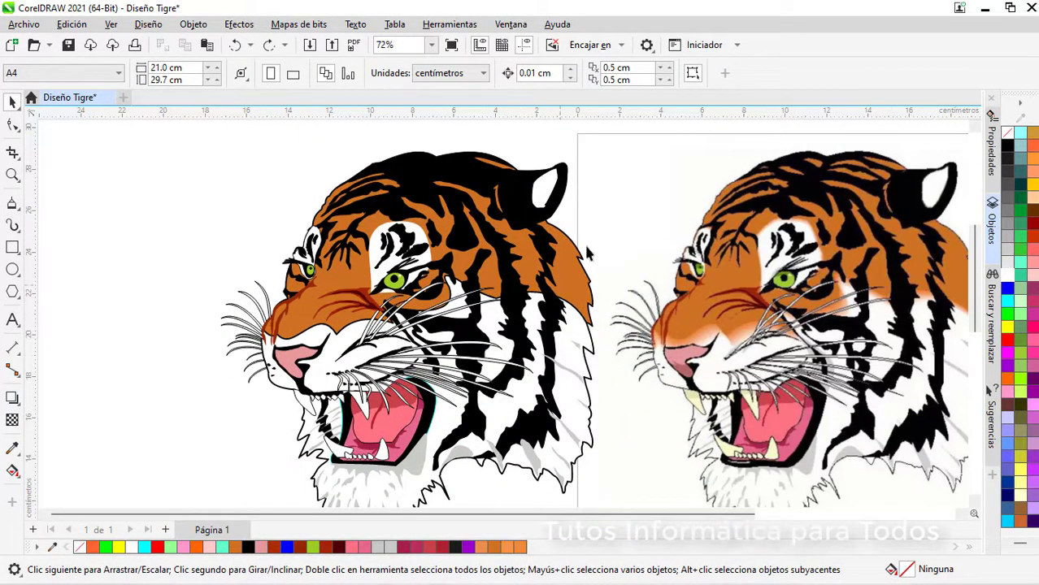
click(576, 282)
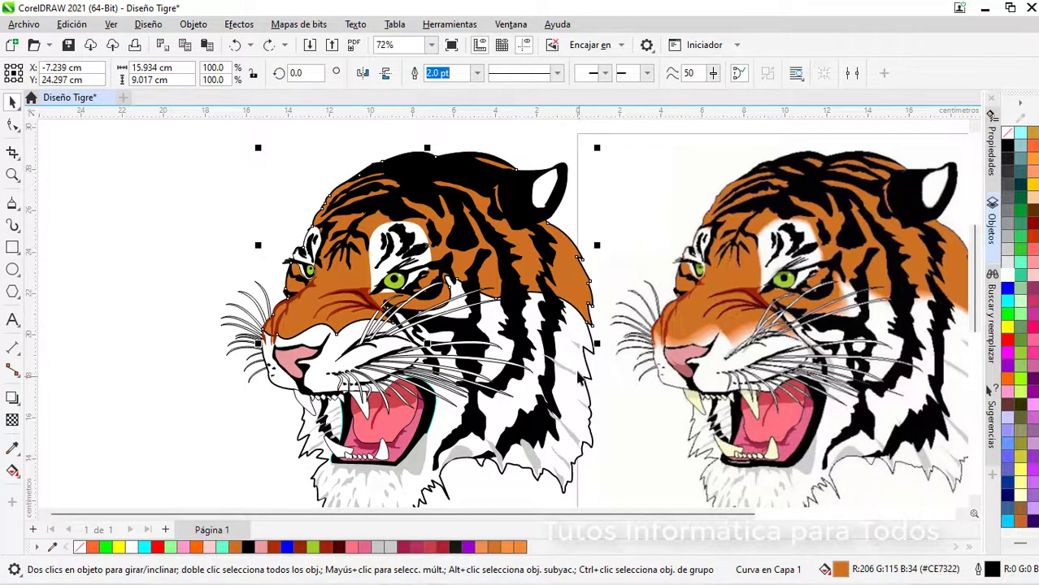
click(137, 268)
click(567, 265)
scroll(549, 267, down, 1)
scroll(549, 275, down, 1)
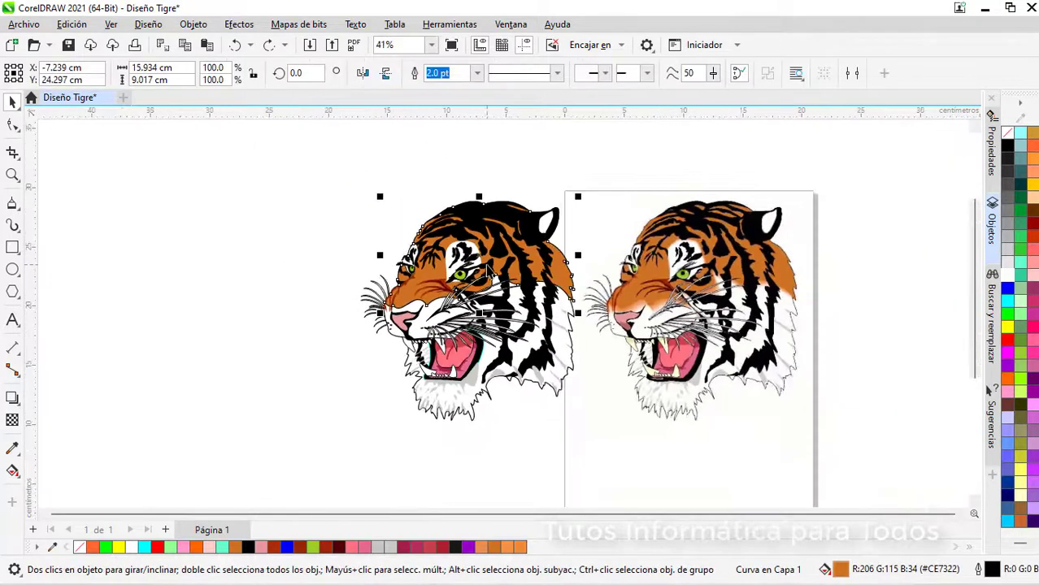
key(ctrl+d)
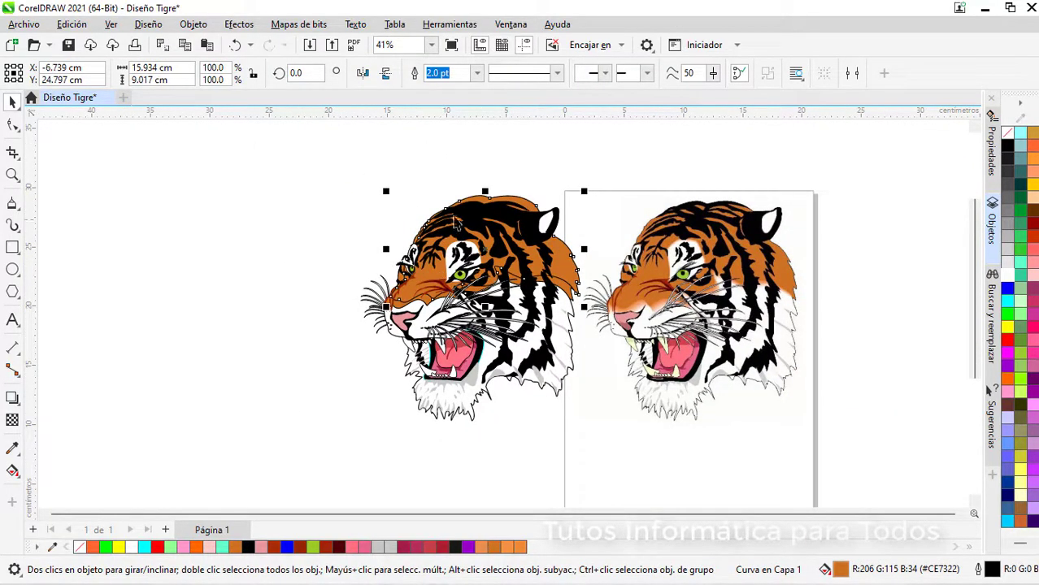
drag(558, 246, 269, 222)
click(538, 401)
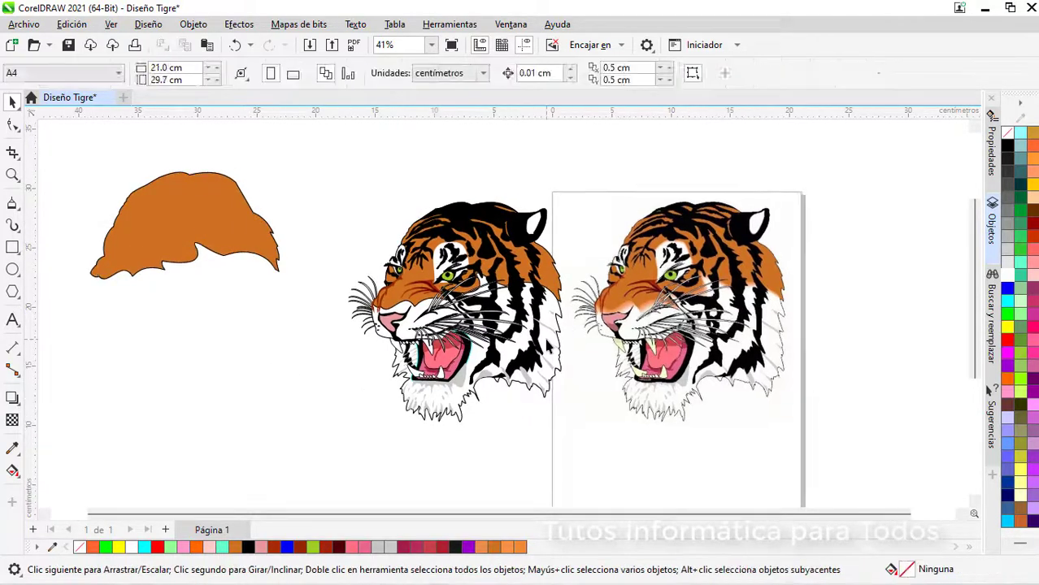
Step: Duplicate the white fur shape and move the copy beside the head, below the orange copy
click(547, 344)
key(Right)
key(Up)
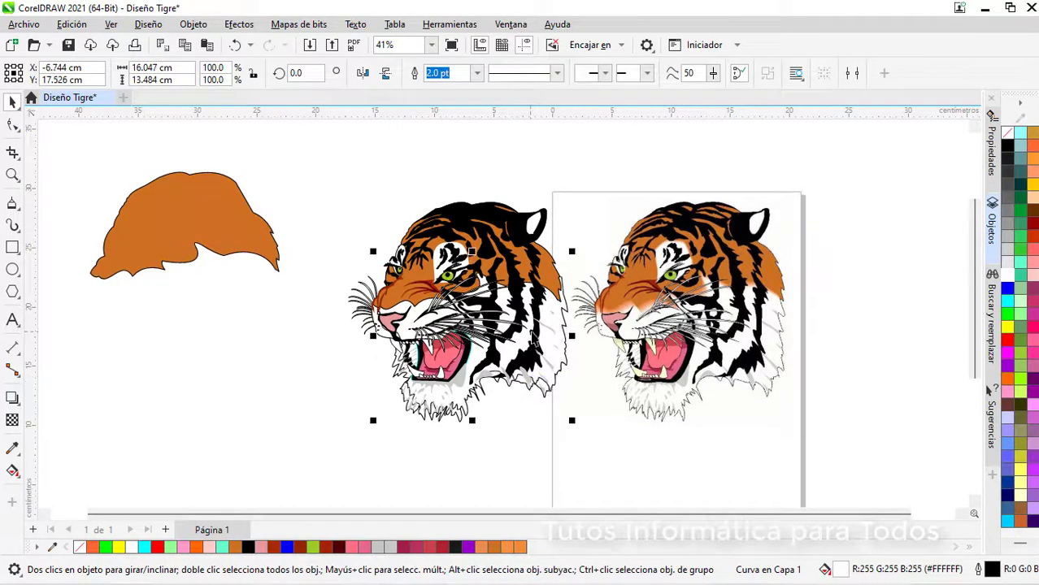
drag(548, 320, 260, 357)
scroll(382, 346, up, 2)
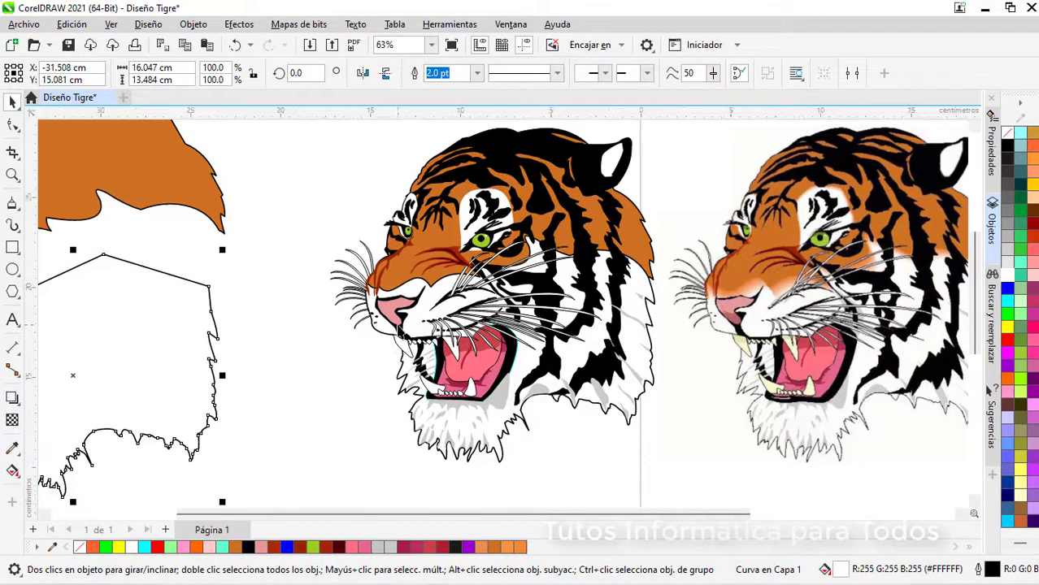
Step: Weld the original orange and white fur shapes into a single head silhouette and remove its fill
click(635, 241)
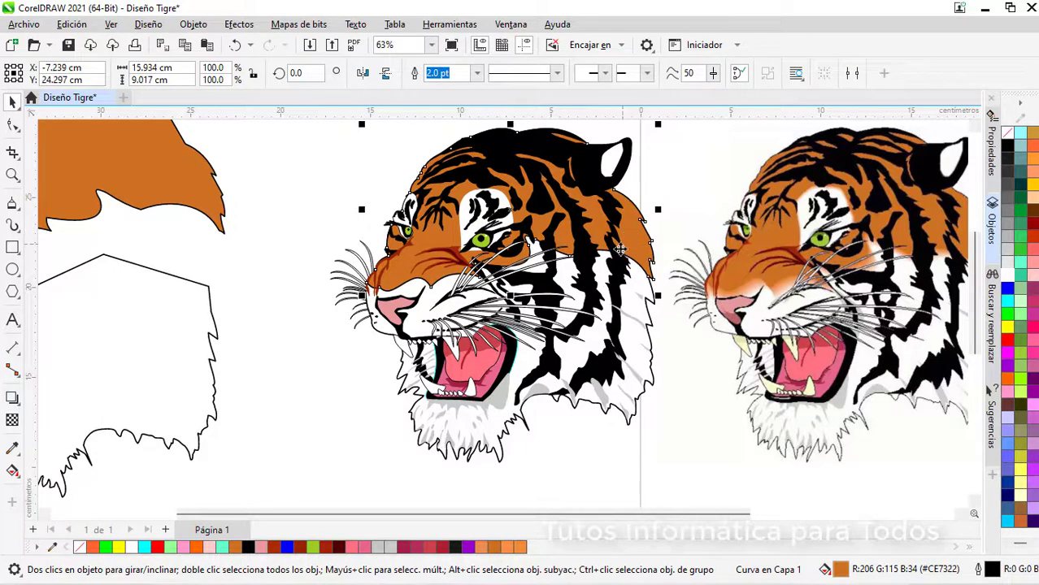
shift+click(635, 359)
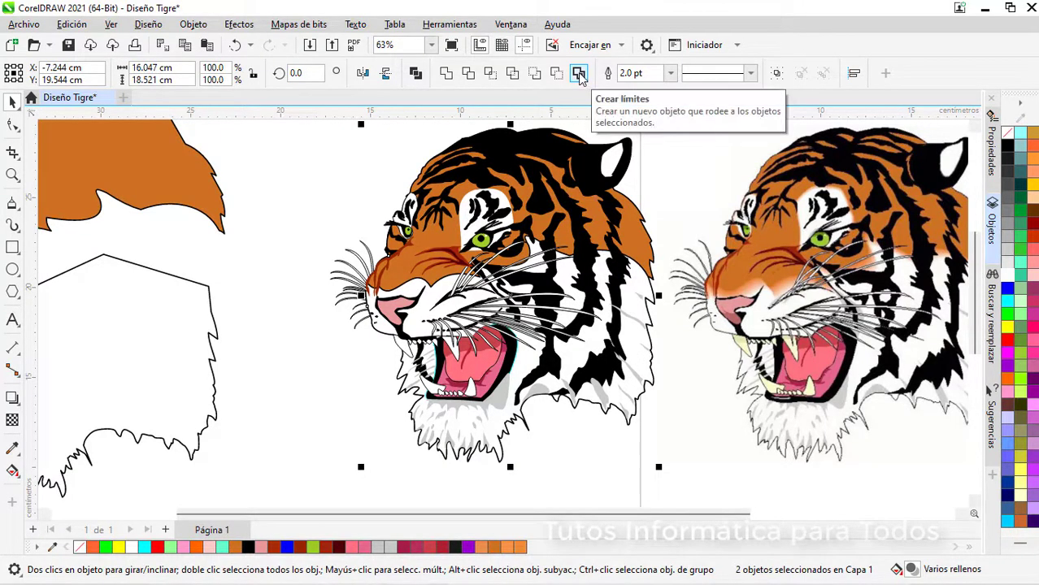
click(449, 75)
click(321, 190)
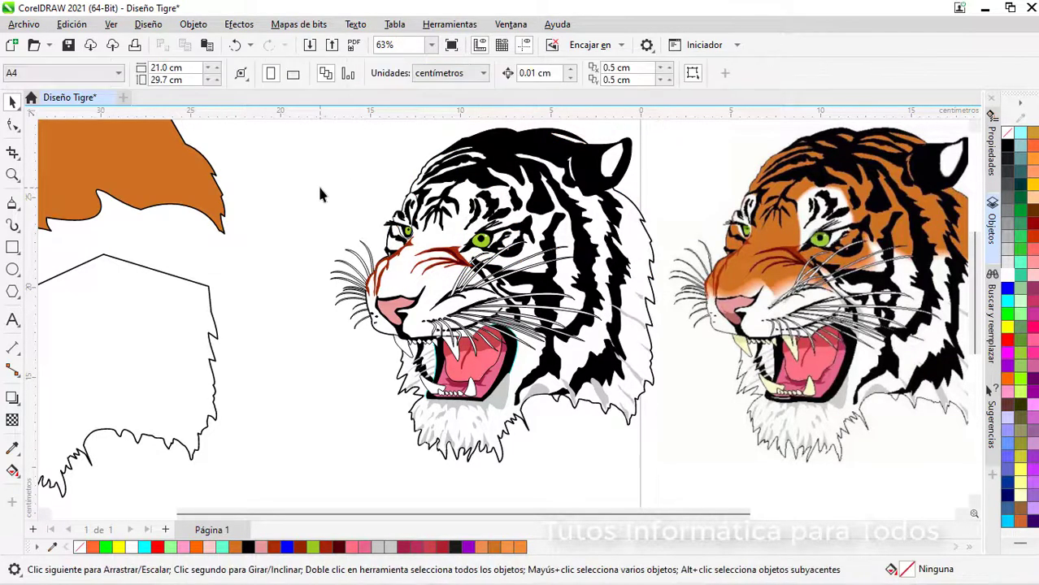
click(635, 229)
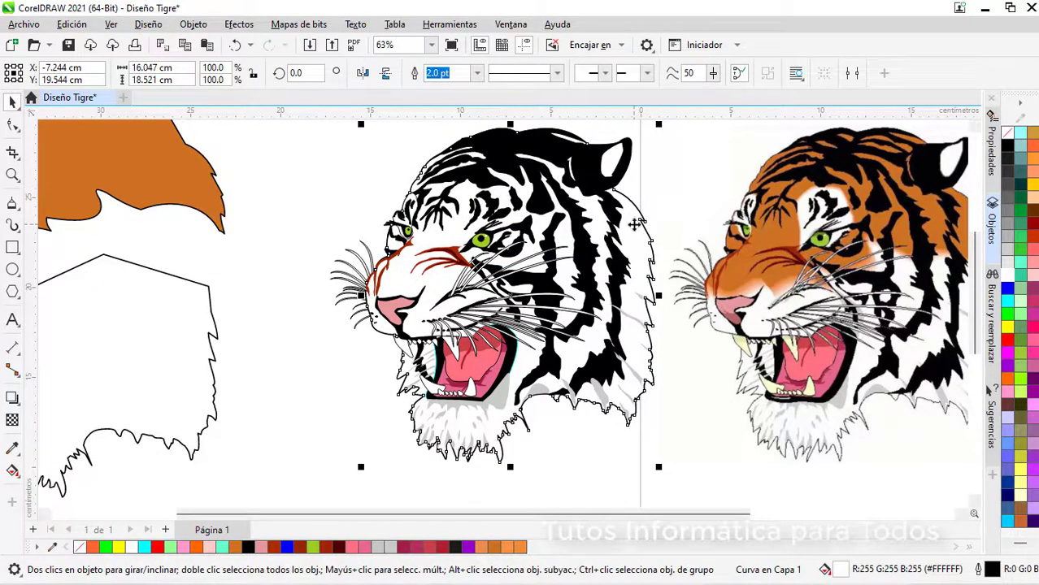
click(1014, 140)
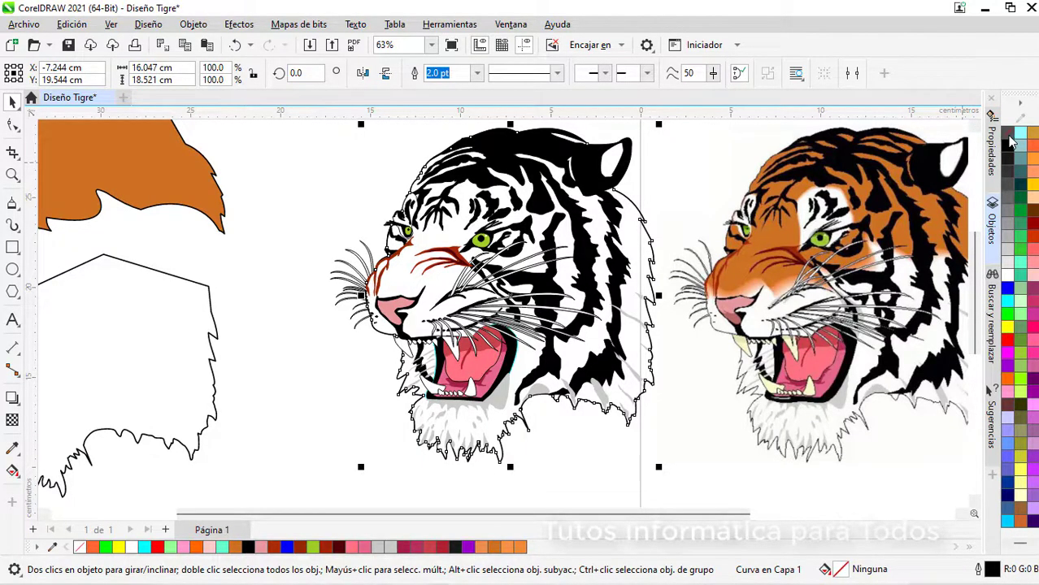
right_click(1007, 133)
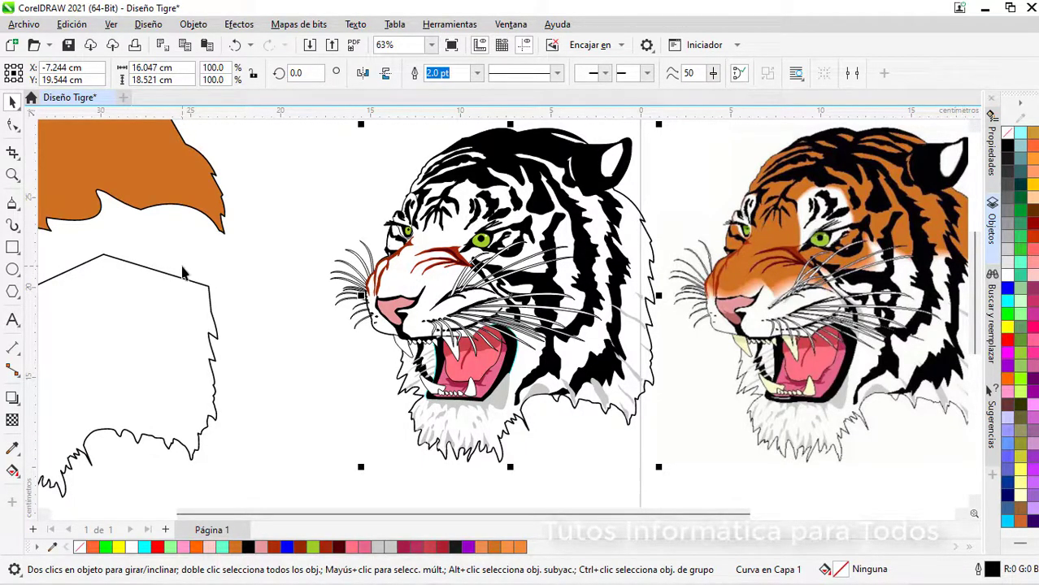
Step: Remove the outlines from the orange and white fur copies beside the head
scroll(220, 258, down, 1)
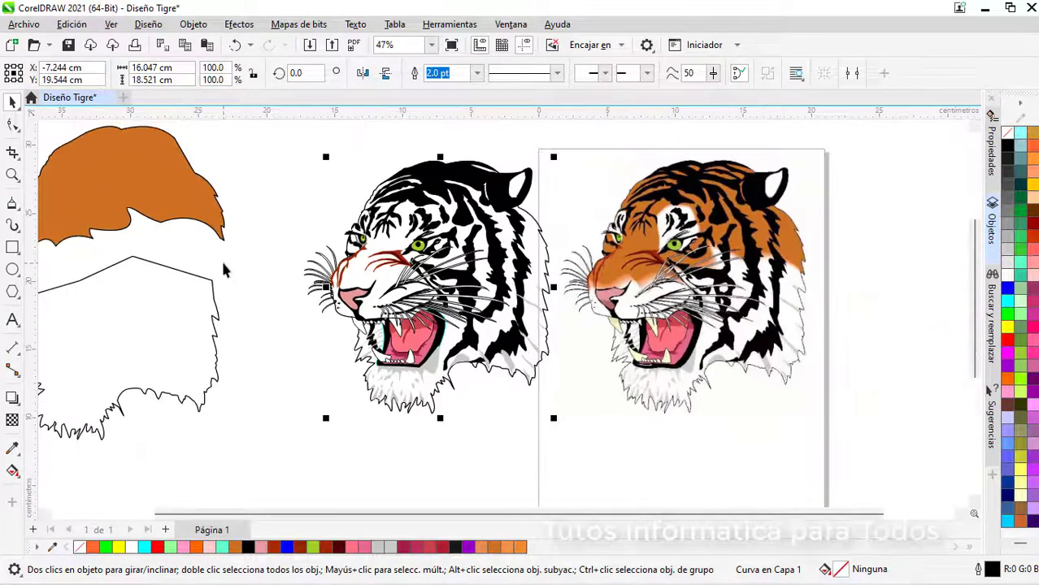
click(137, 196)
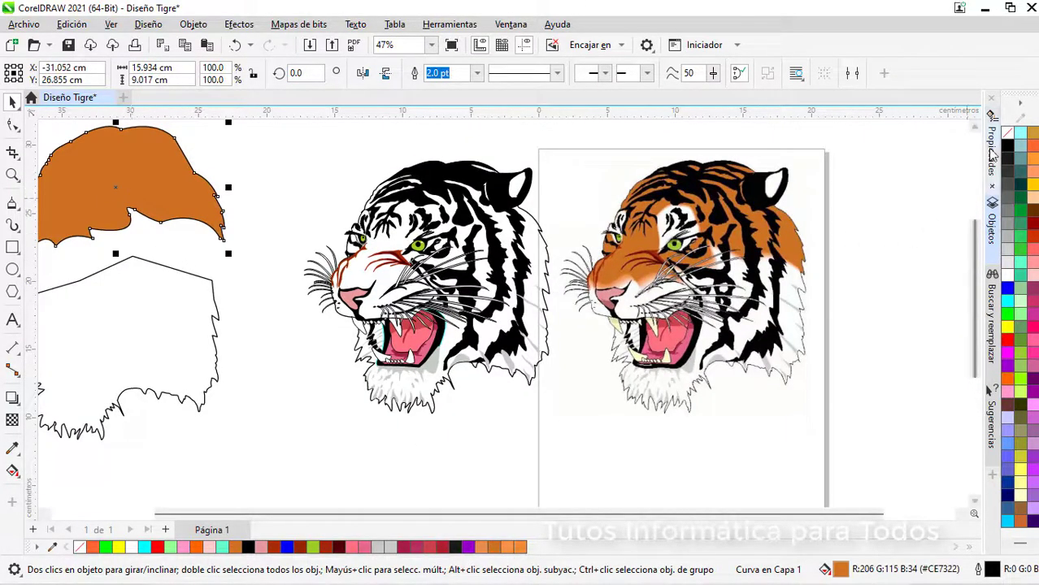
right_click(1008, 135)
click(950, 141)
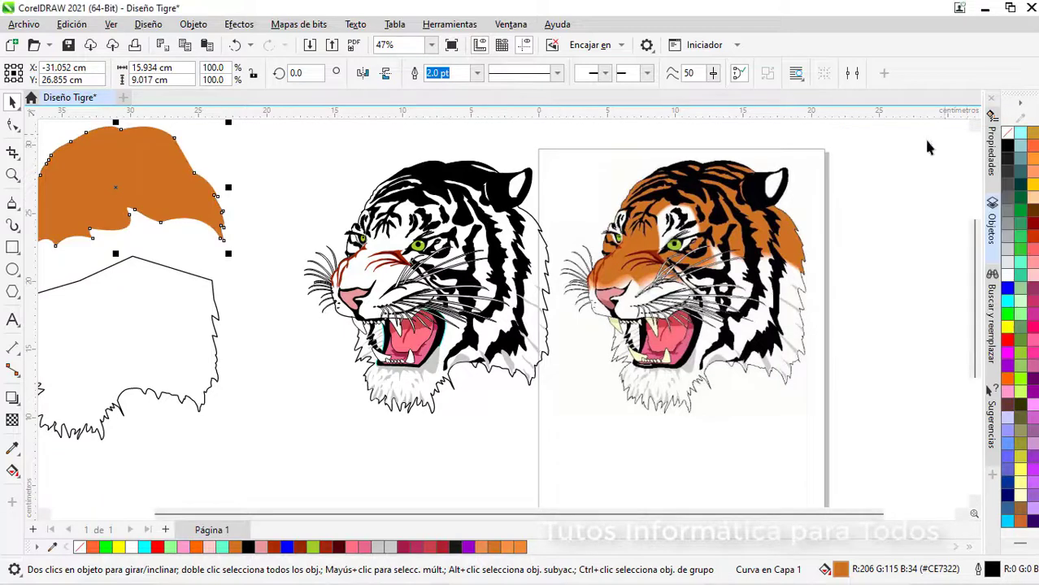
click(147, 317)
right_click(1012, 136)
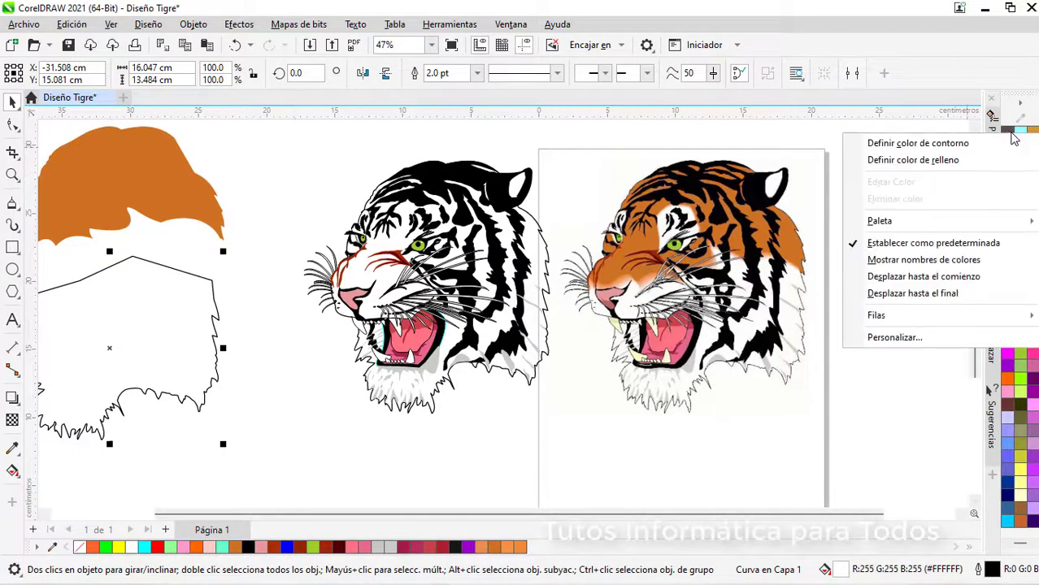
click(964, 146)
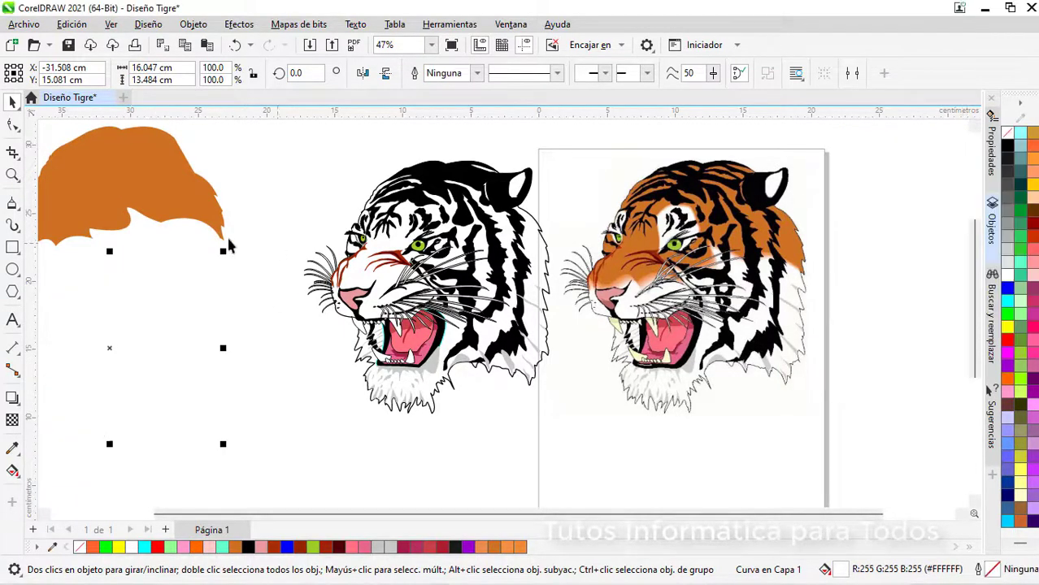
Step: Move the white and orange fur shapes from the empty area back onto the tiger head, aligned with its line art
drag(188, 343, 468, 313)
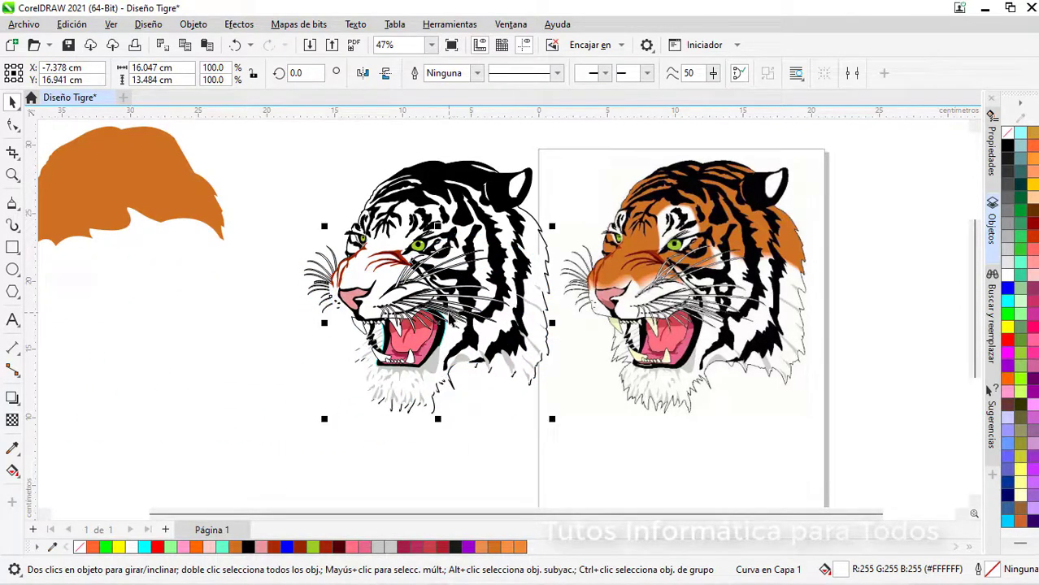
scroll(348, 382, up, 1)
drag(406, 515, 199, 523)
mouse_move(138, 183)
mouse_down()
mouse_move(218, 227)
mouse_move(272, 238)
mouse_move(279, 209)
mouse_move(232, 189)
mouse_move(335, 180)
mouse_move(388, 192)
mouse_move(356, 198)
mouse_up()
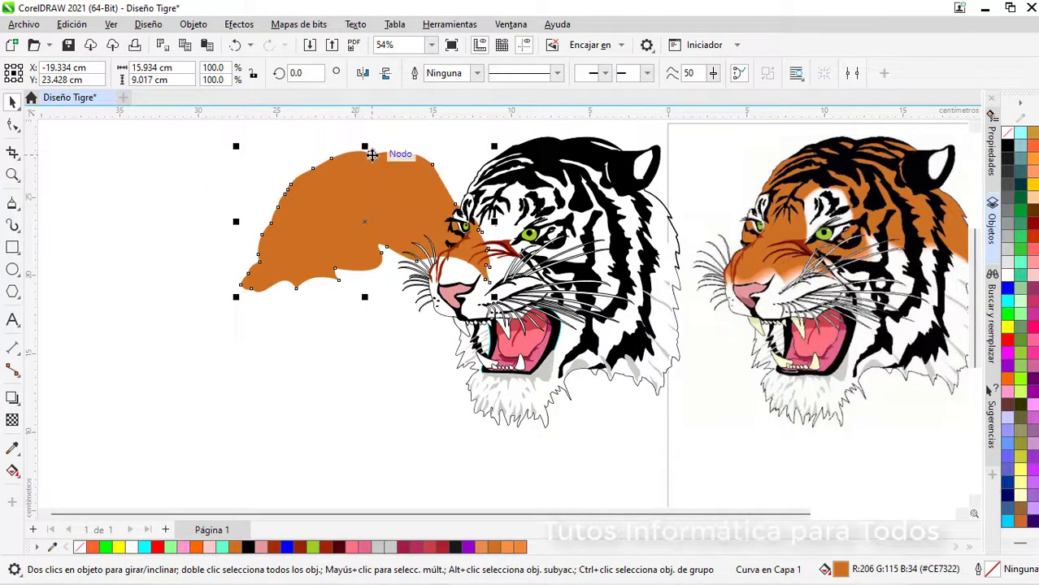
drag(372, 154, 560, 142)
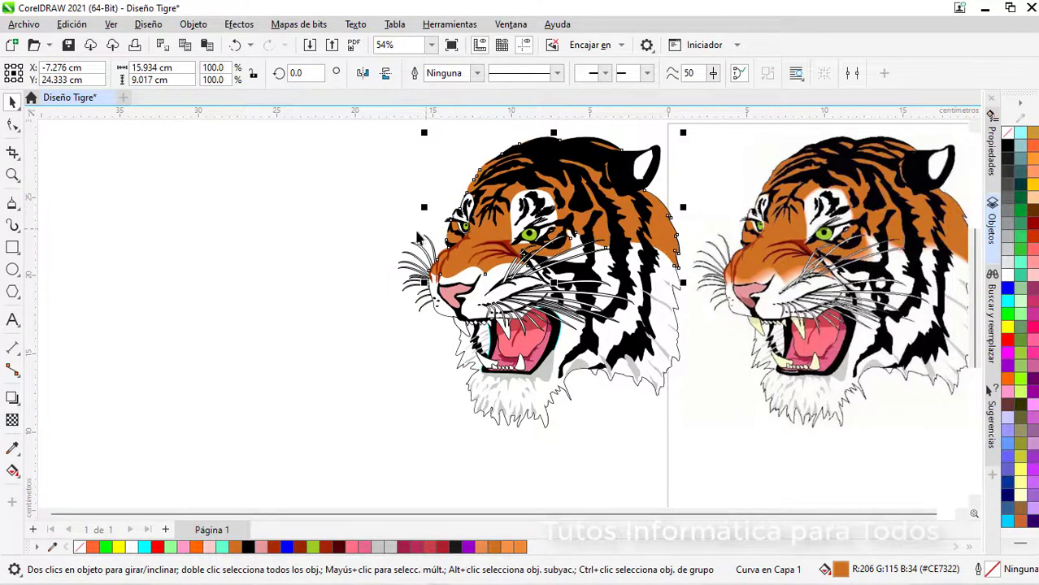
scroll(500, 236, up, 2)
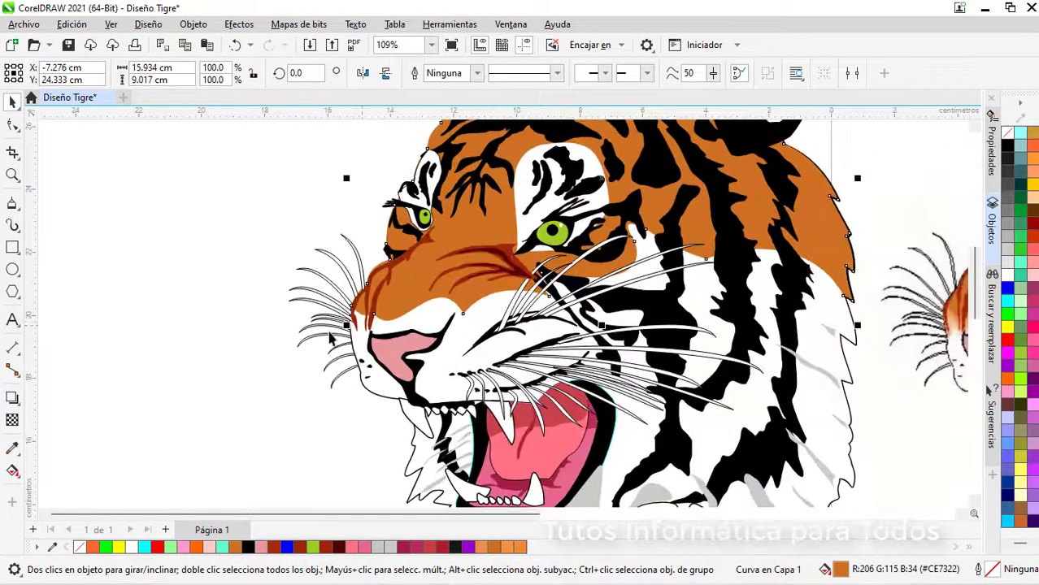
Step: Select the unfilled head silhouette with the 2.0 pt outline and bring it to the front of the page
click(215, 334)
scroll(419, 410, up, 6)
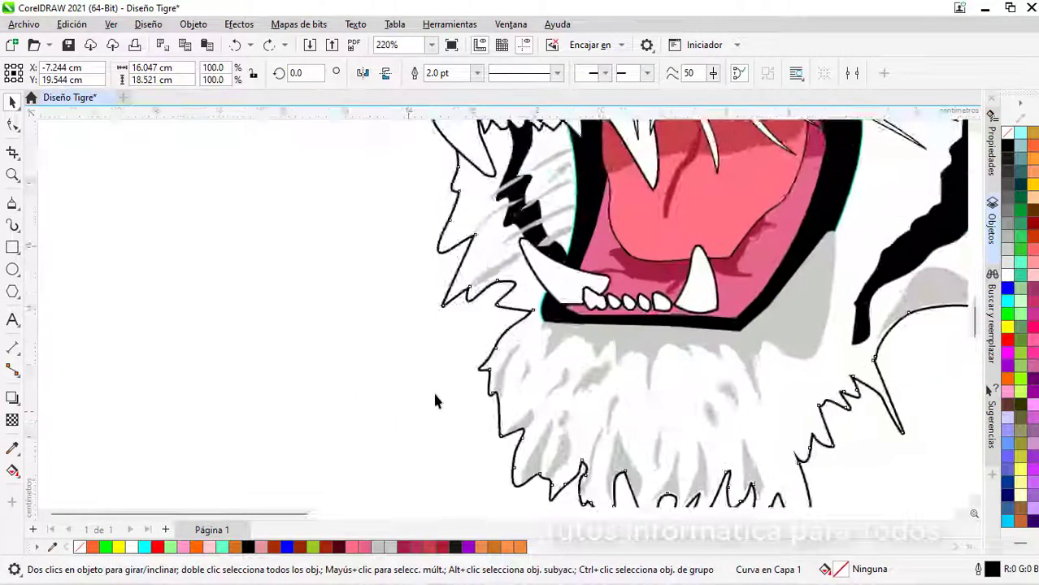
right_click(502, 361)
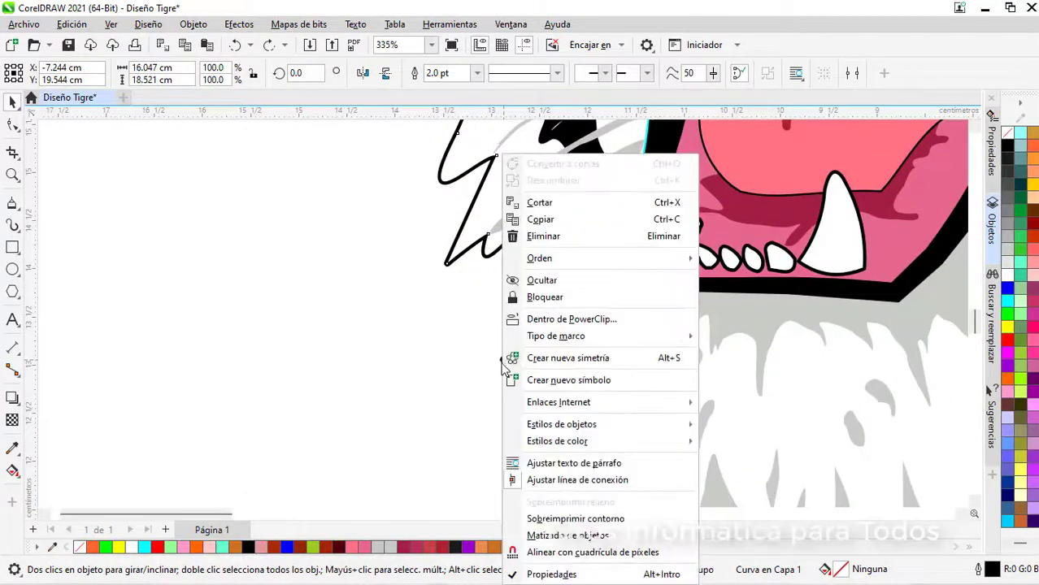
mouse_move(557, 264)
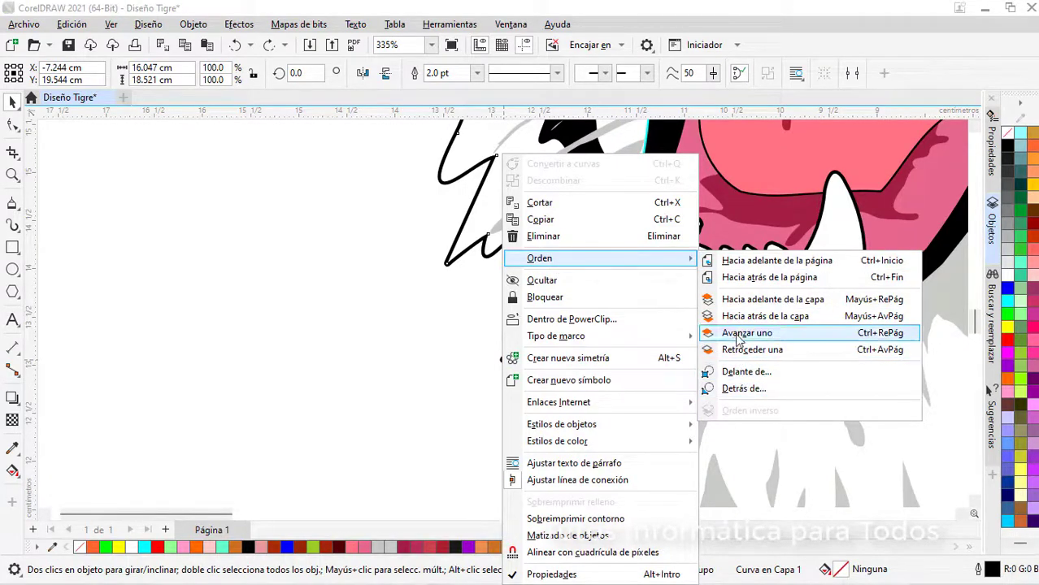
click(756, 261)
click(394, 393)
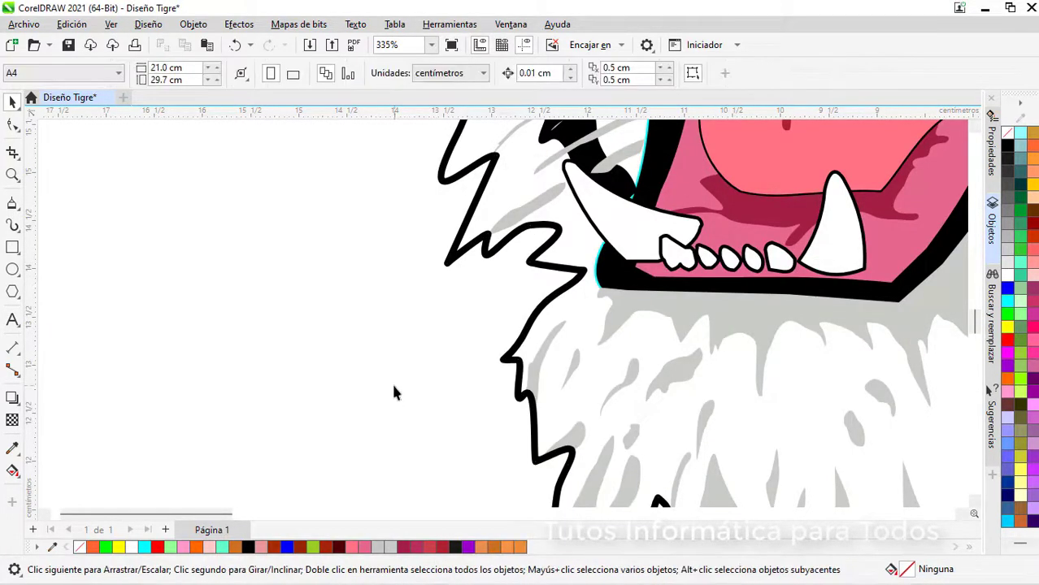
Step: Move the unfilled head silhouette off the tiger to the empty area on the far side of the reference image
scroll(393, 386, down, 7)
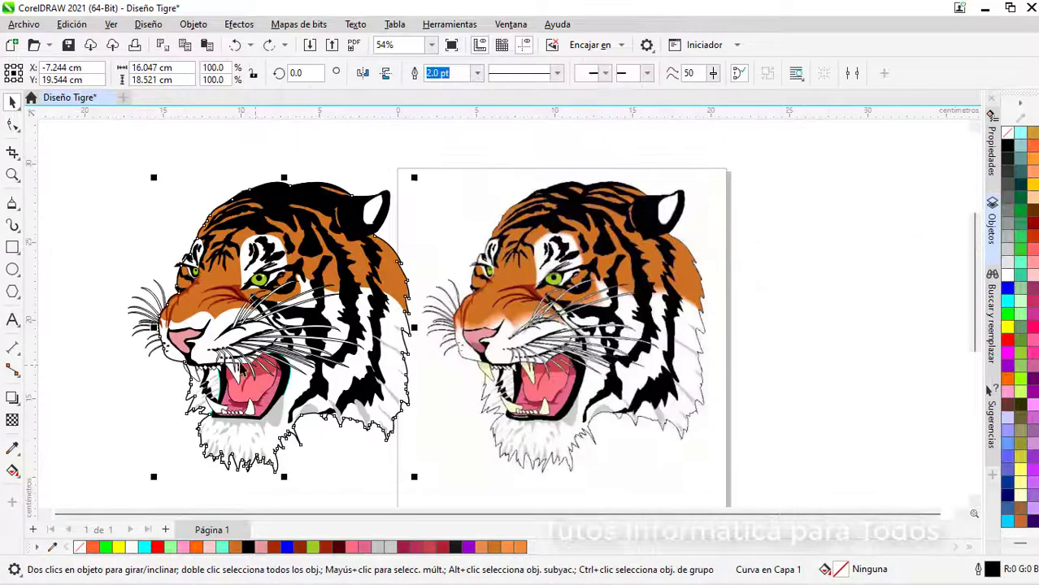
scroll(226, 305, up, 2)
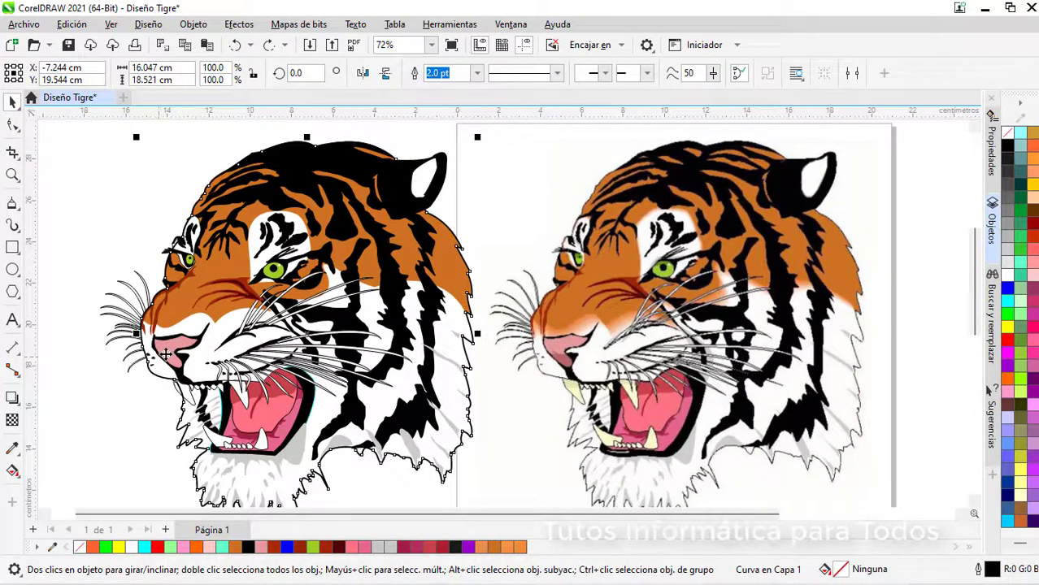
scroll(623, 333, up, 4)
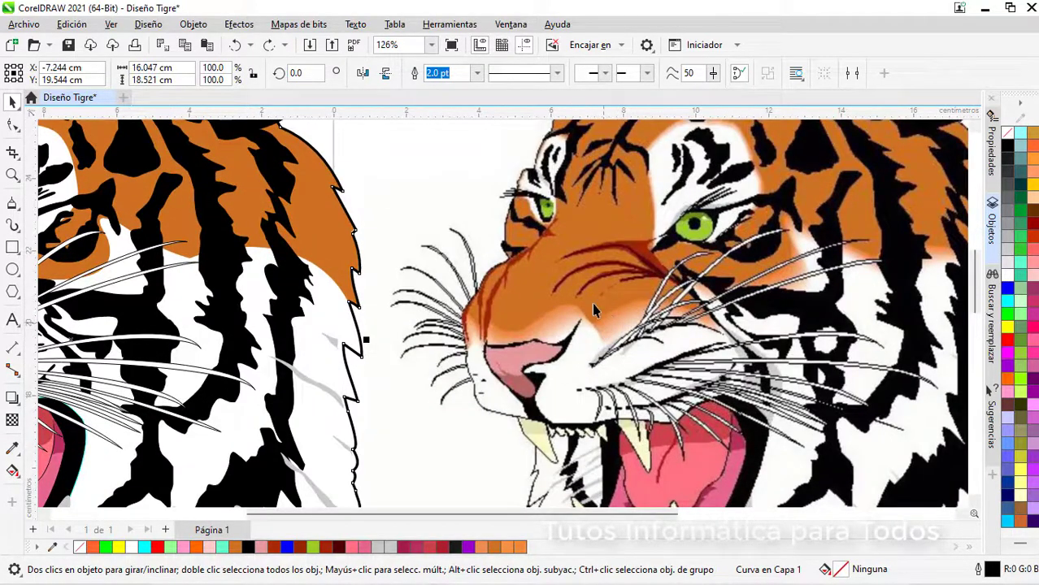
drag(392, 514, 243, 512)
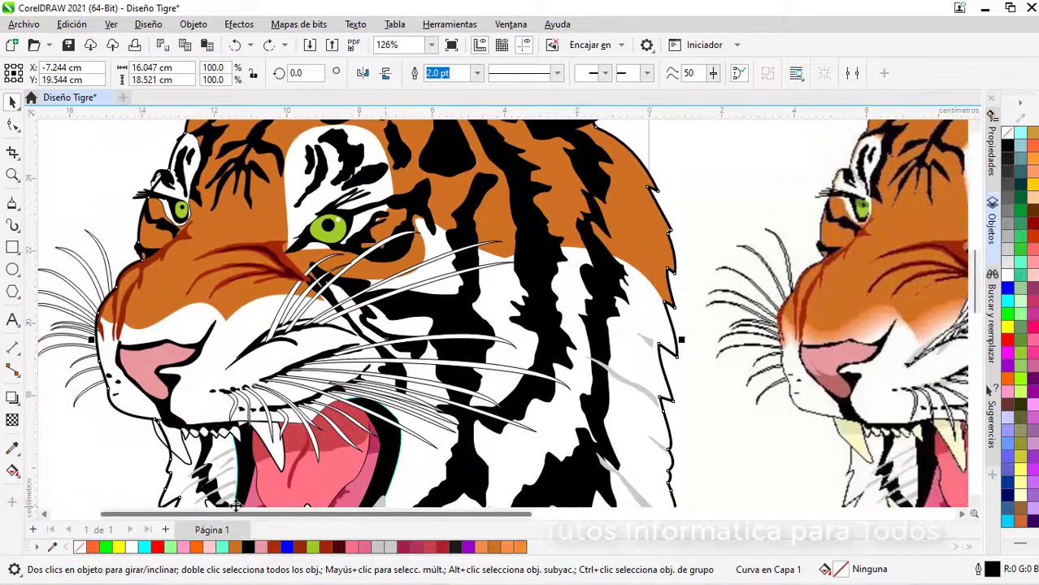
scroll(205, 435, down, 2)
scroll(208, 438, down, 2)
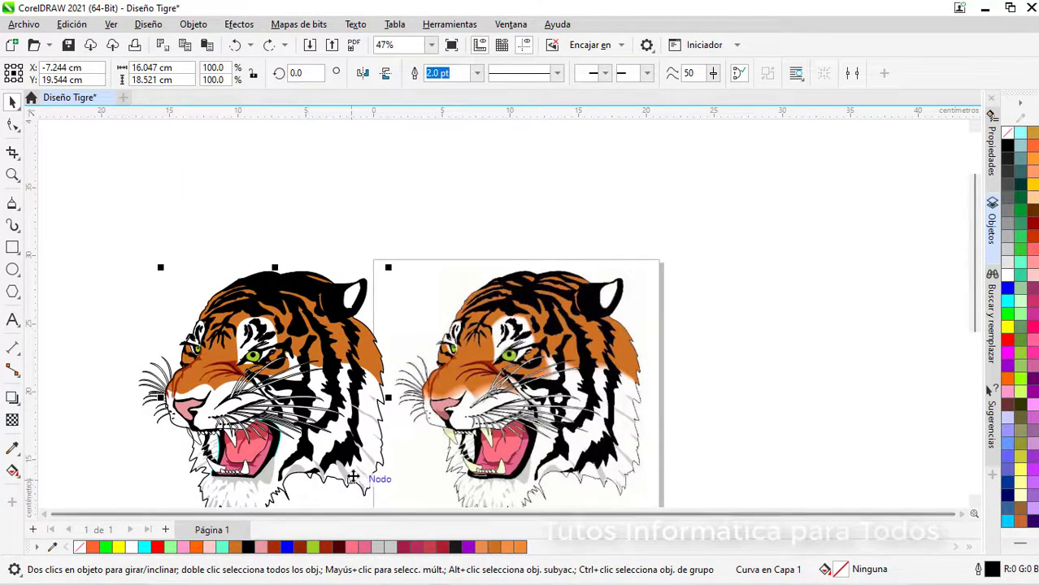
drag(360, 485, 827, 260)
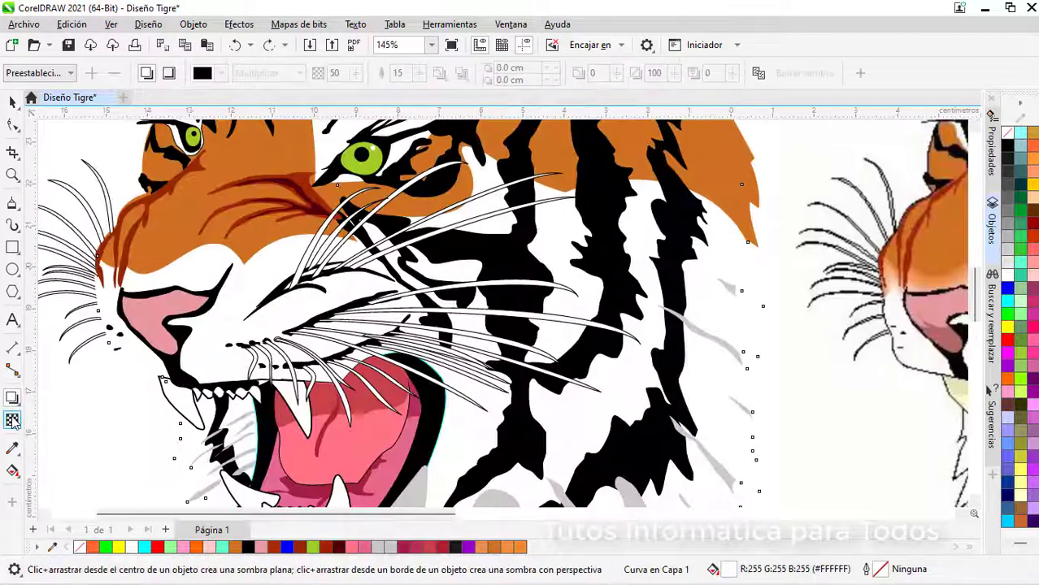
Step: Apply linear gradient transparencies to the white fur at about 106° and the orange fur at about -82°, fading where they meet beside the muzzle
click(12, 419)
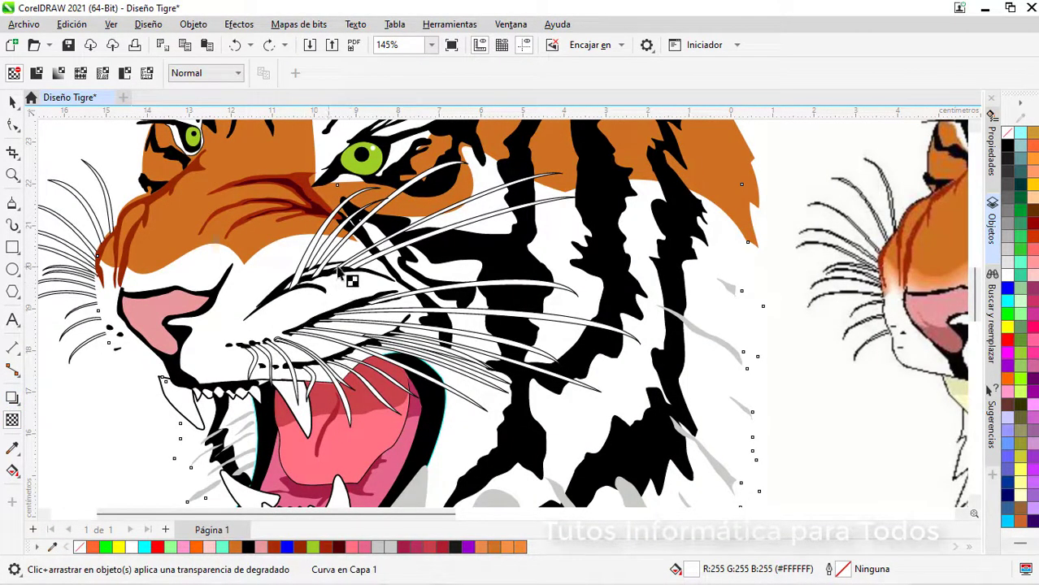
drag(355, 282, 341, 241)
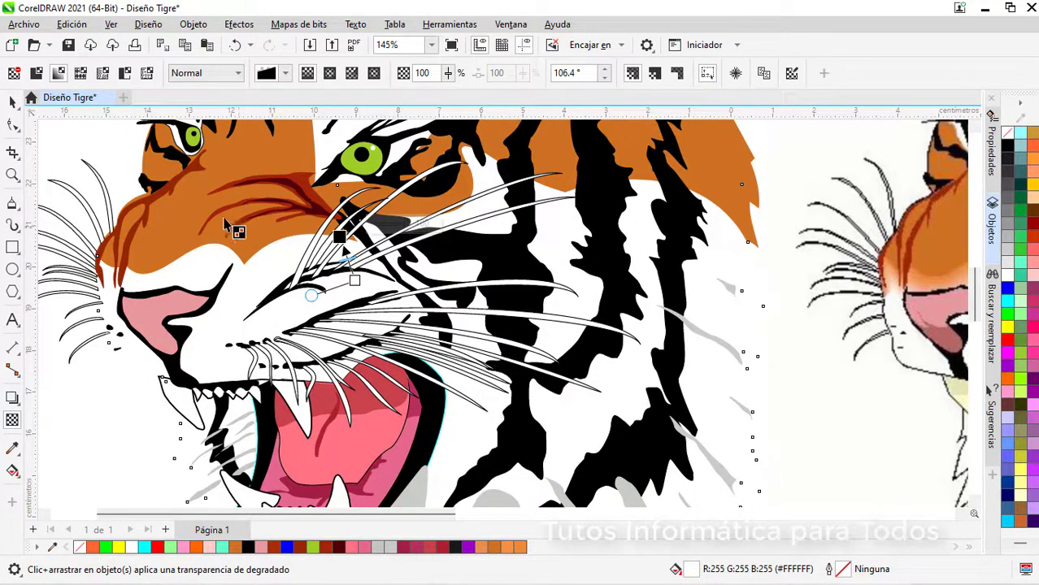
click(199, 199)
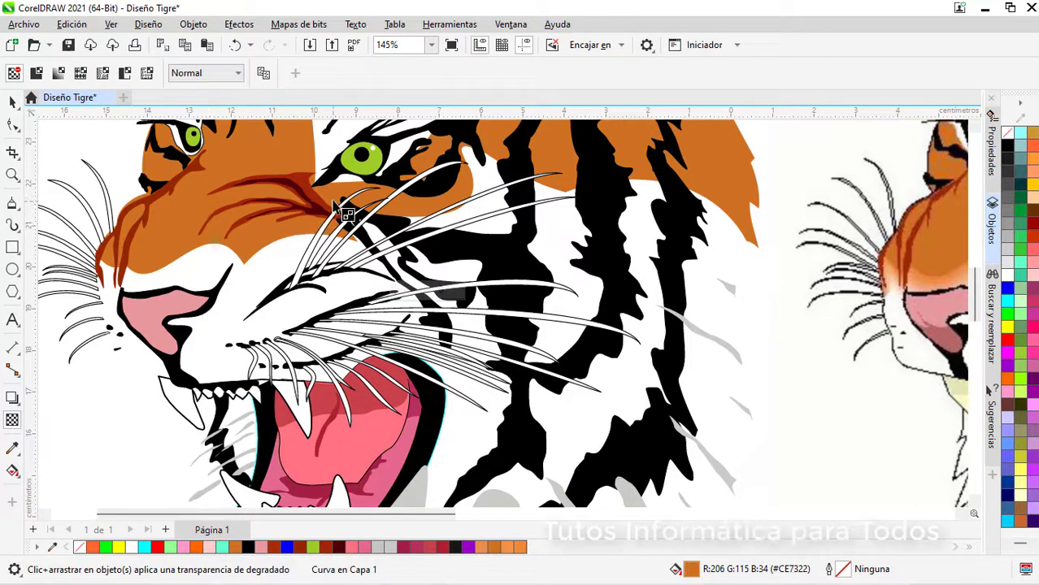
drag(330, 196, 331, 203)
drag(340, 230, 343, 252)
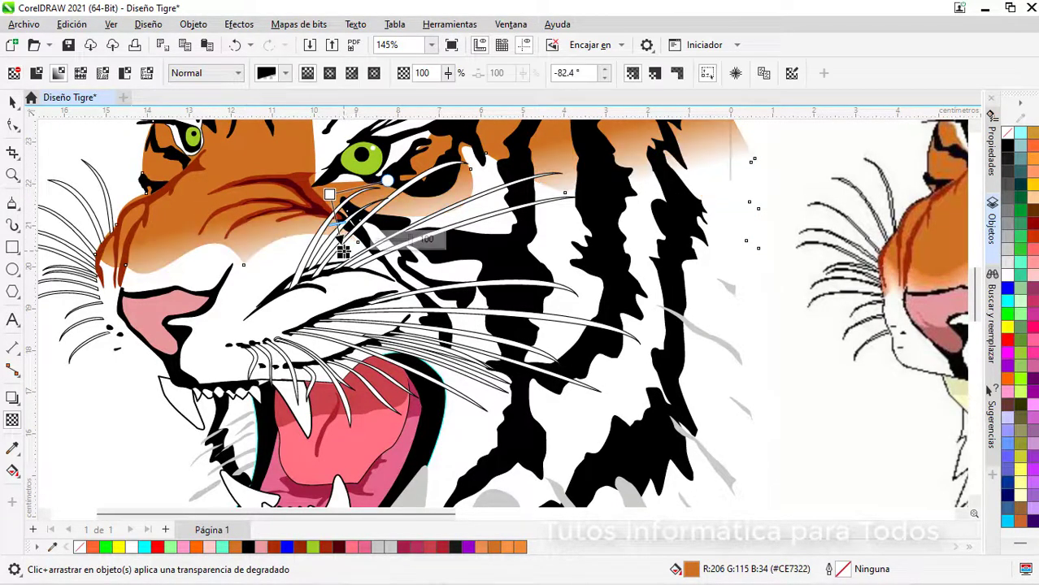
Step: Shorten the orange fur's transparency gradient by moving its opaque end closer to the lower edge of the fur
scroll(382, 210, down, 5)
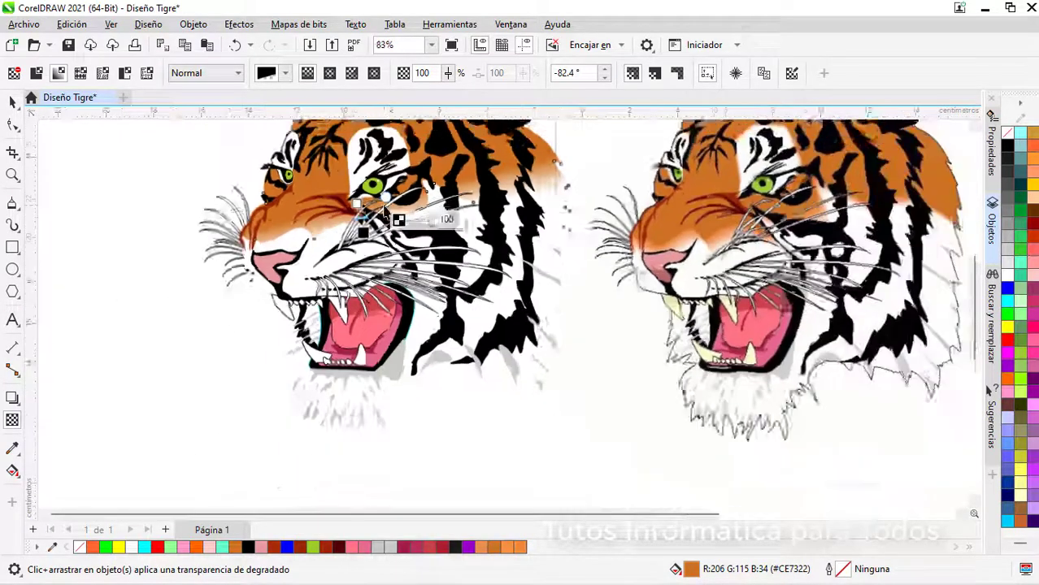
scroll(473, 176, up, 3)
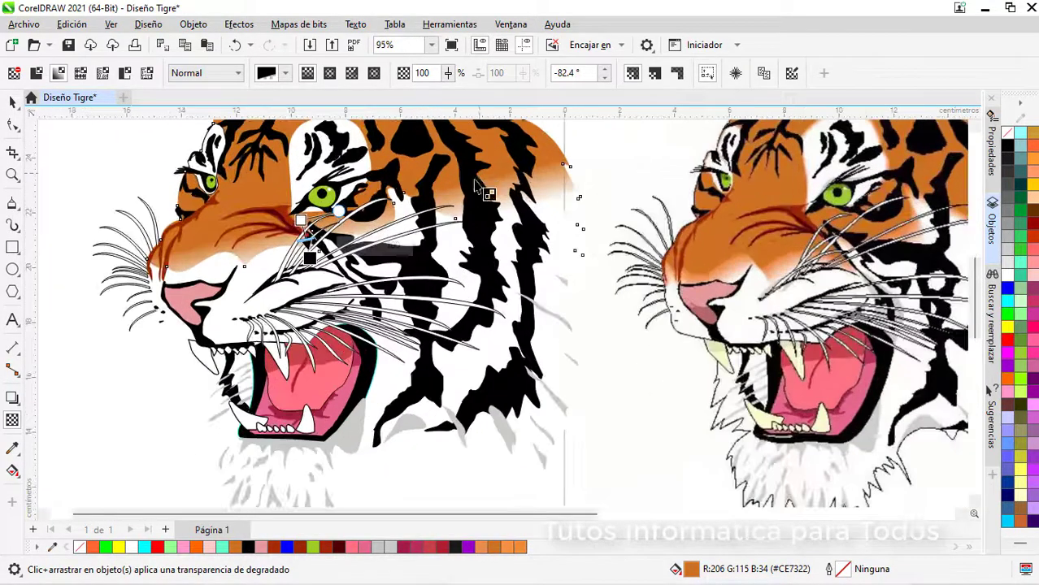
scroll(301, 219, up, 1)
scroll(300, 220, up, 3)
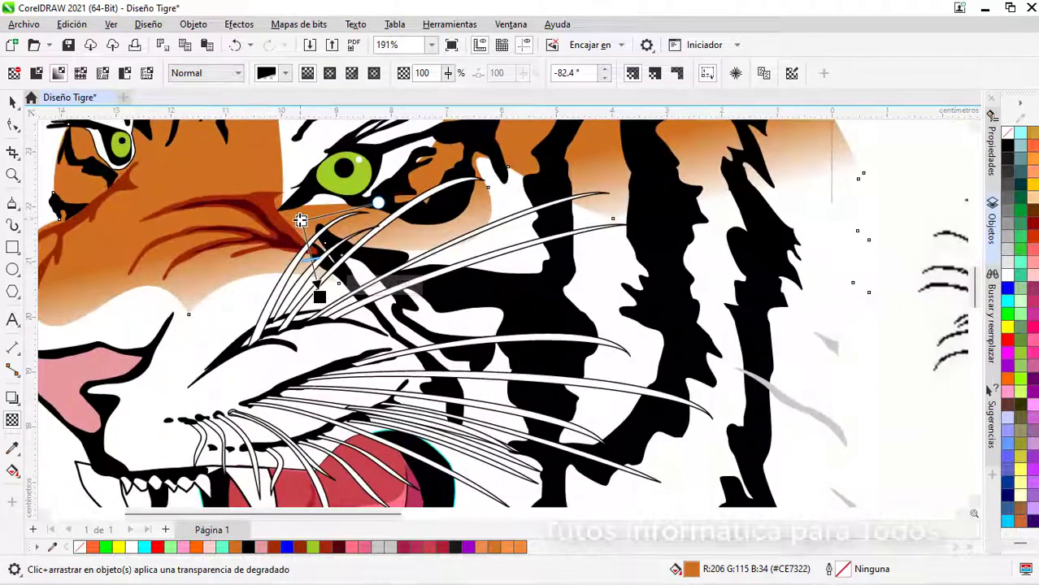
drag(301, 221, 309, 248)
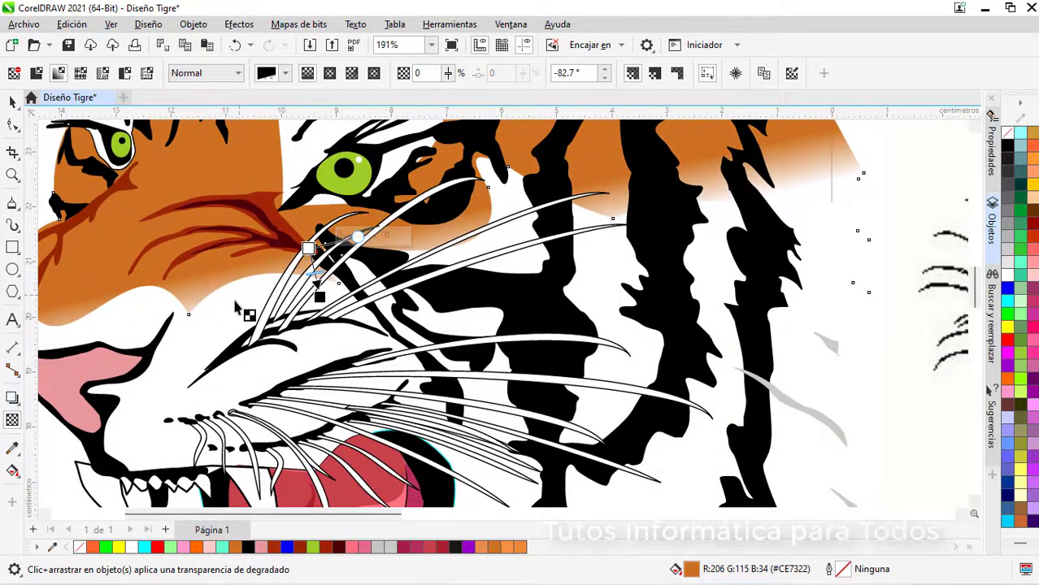
Step: Adjust the white fur's transparency gradient to about 103°, extending its transparent end upward into the orange fur
scroll(244, 302, down, 2)
scroll(244, 321, down, 1)
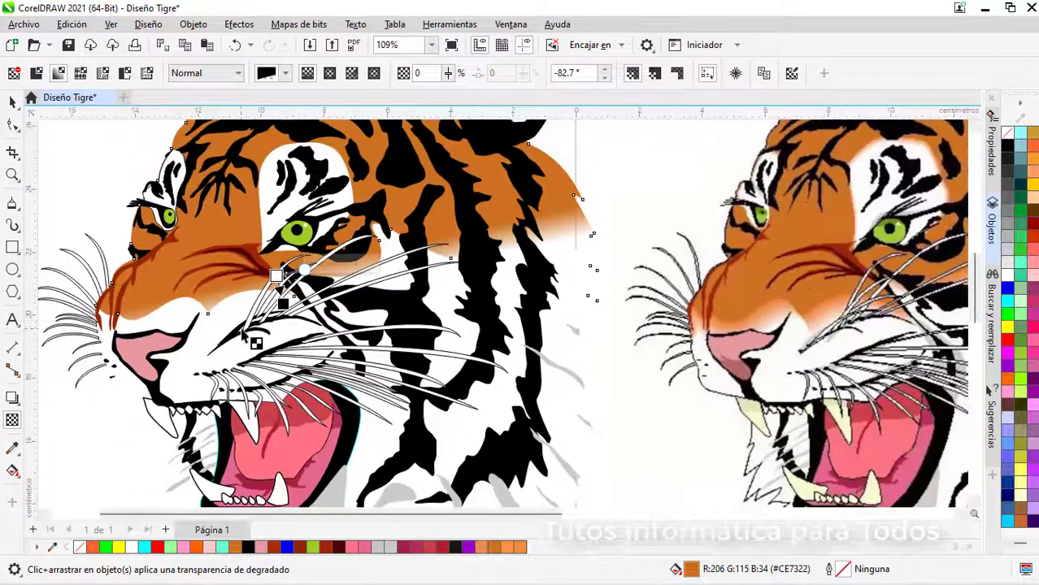
click(258, 337)
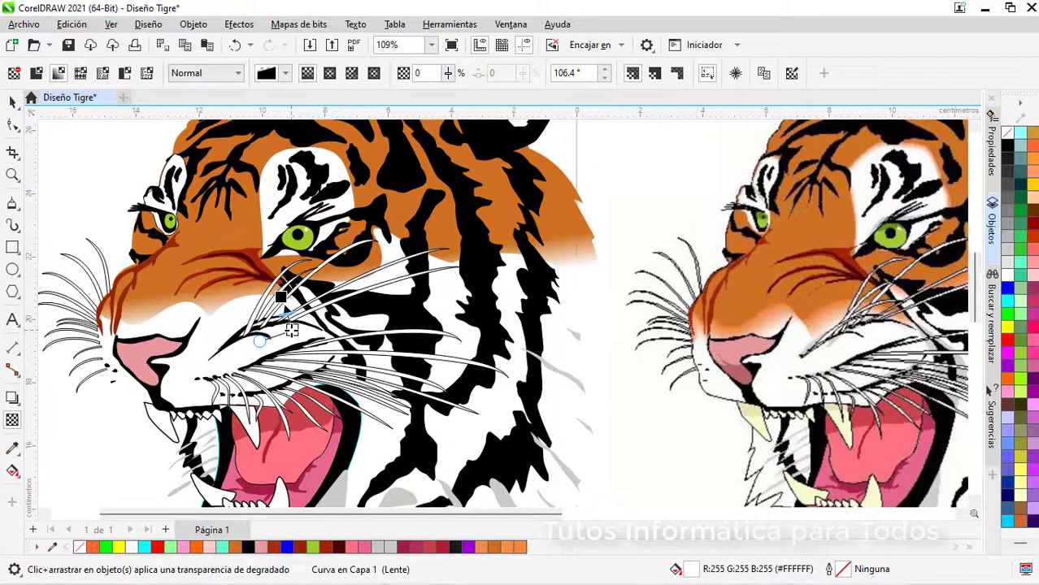
drag(291, 328, 279, 282)
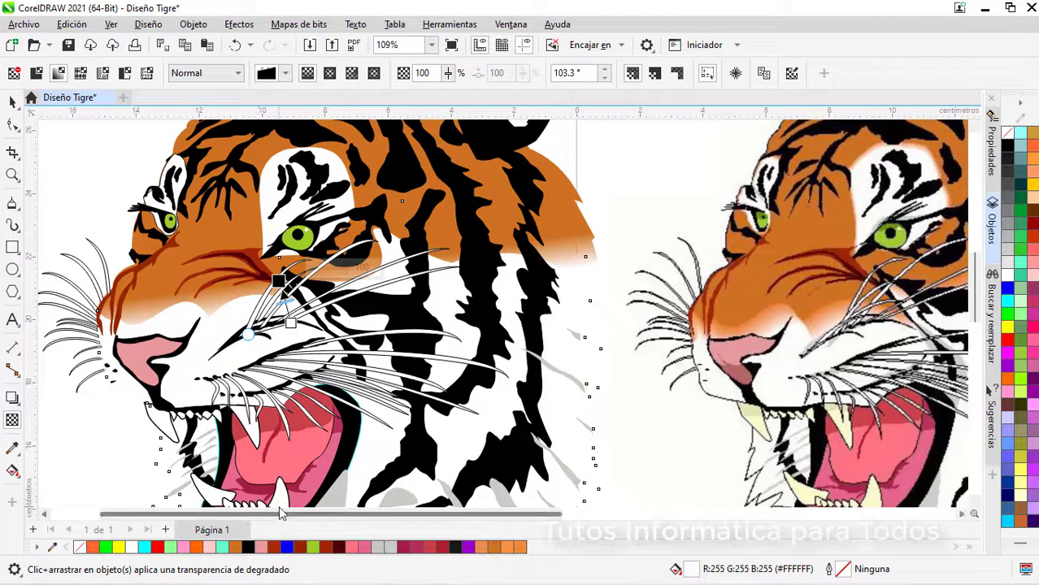
Step: Fade the top of the white patch above the larger eye into the orange with a linear transparency at about 84°
scroll(156, 494, down, 2)
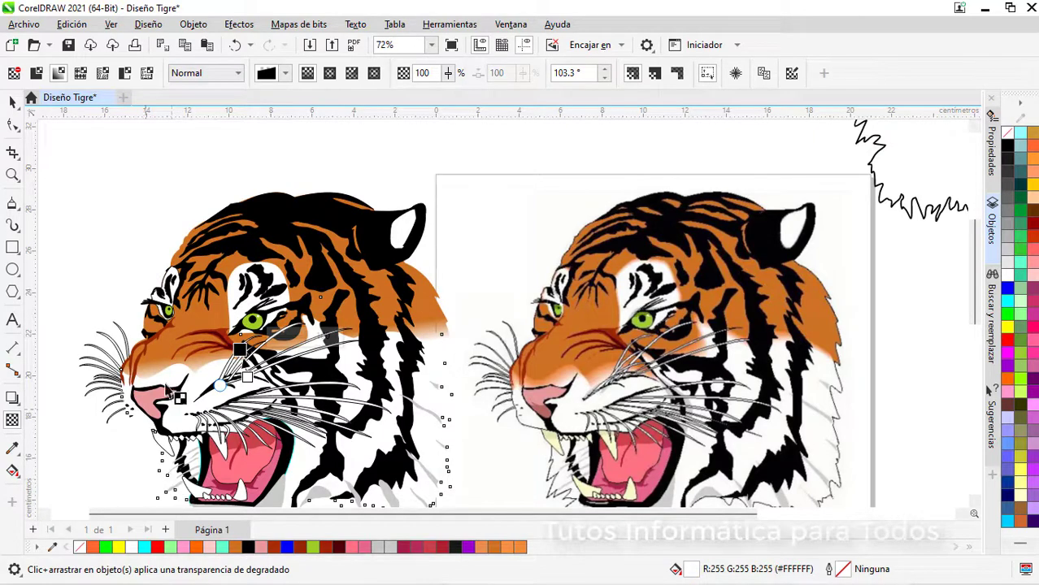
scroll(259, 278, up, 3)
click(227, 349)
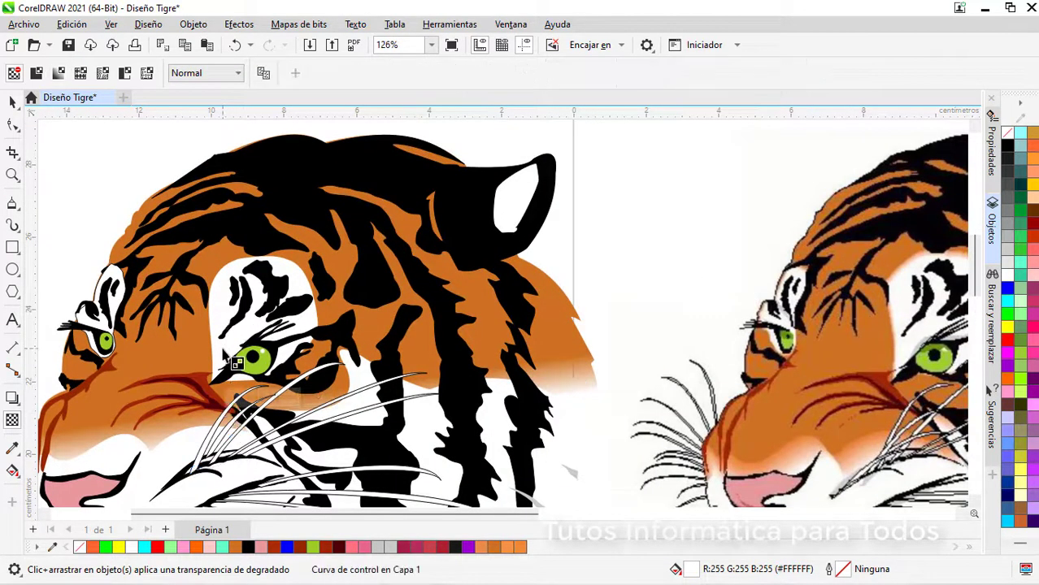
scroll(261, 281, up, 2)
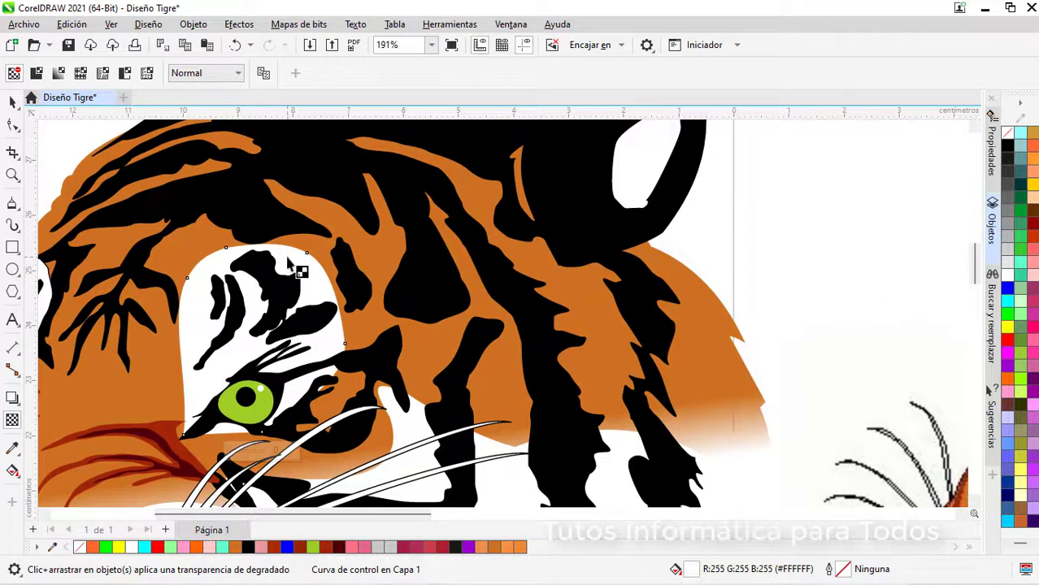
mouse_move(289, 260)
mouse_down()
mouse_move(284, 235)
mouse_move(282, 277)
mouse_up()
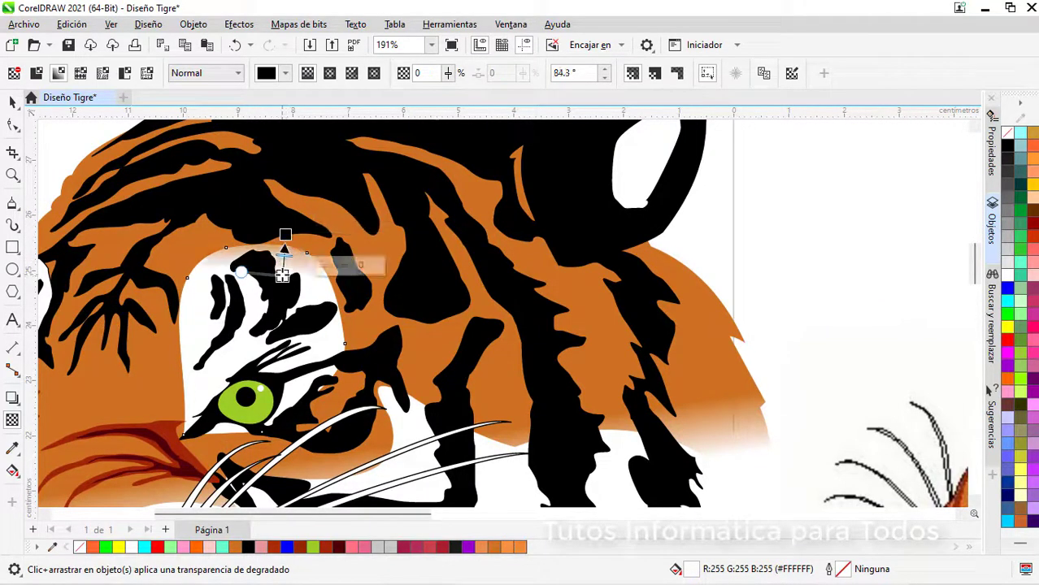
Step: Fade the top of the white patch around the smaller, far eye with a linear gradient transparency
drag(254, 514, 203, 514)
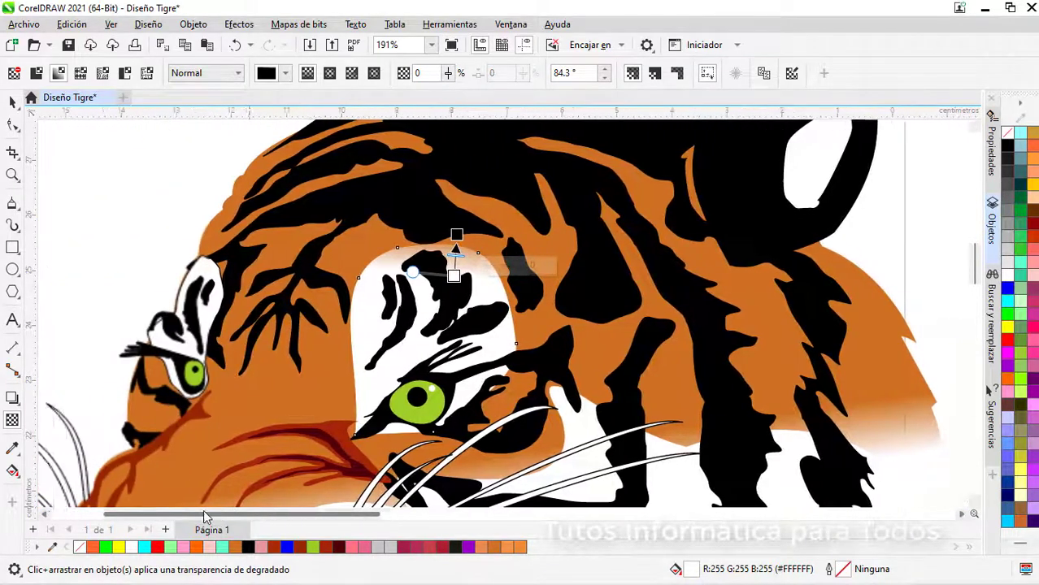
click(209, 309)
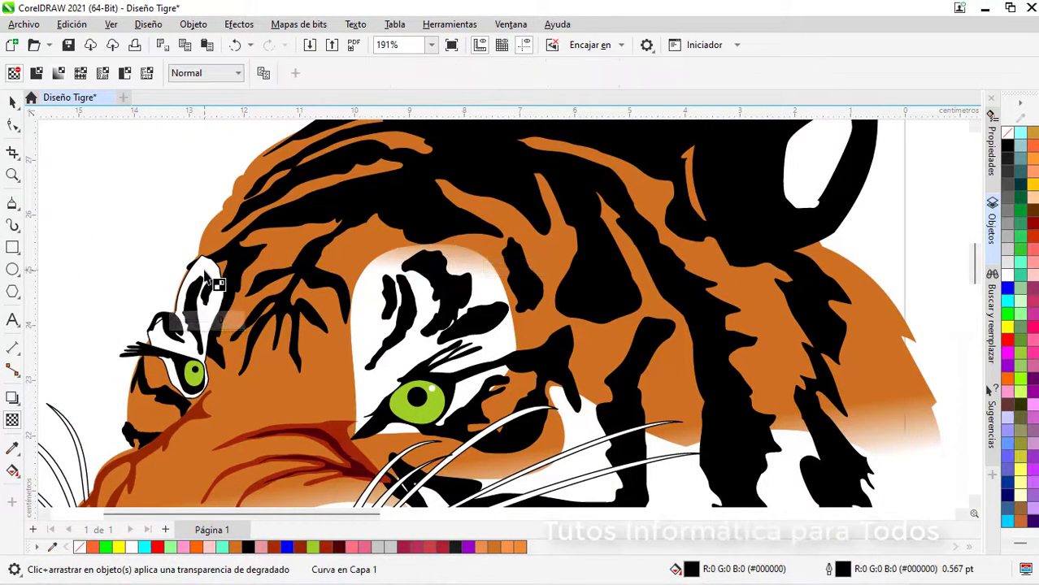
drag(210, 265, 205, 258)
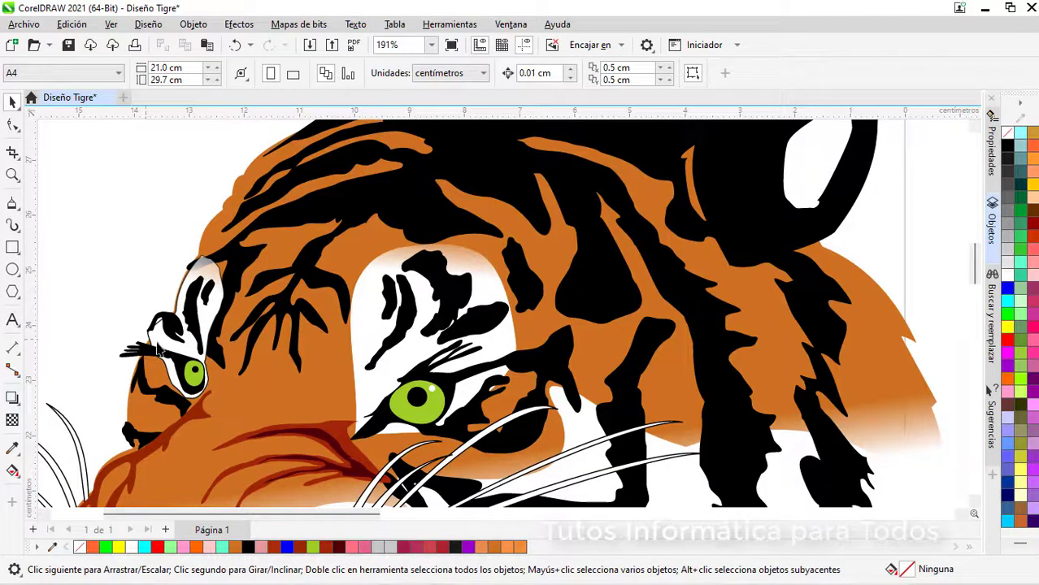
Step: Remove the outline colour from the white patch around the smaller, far eye
click(370, 328)
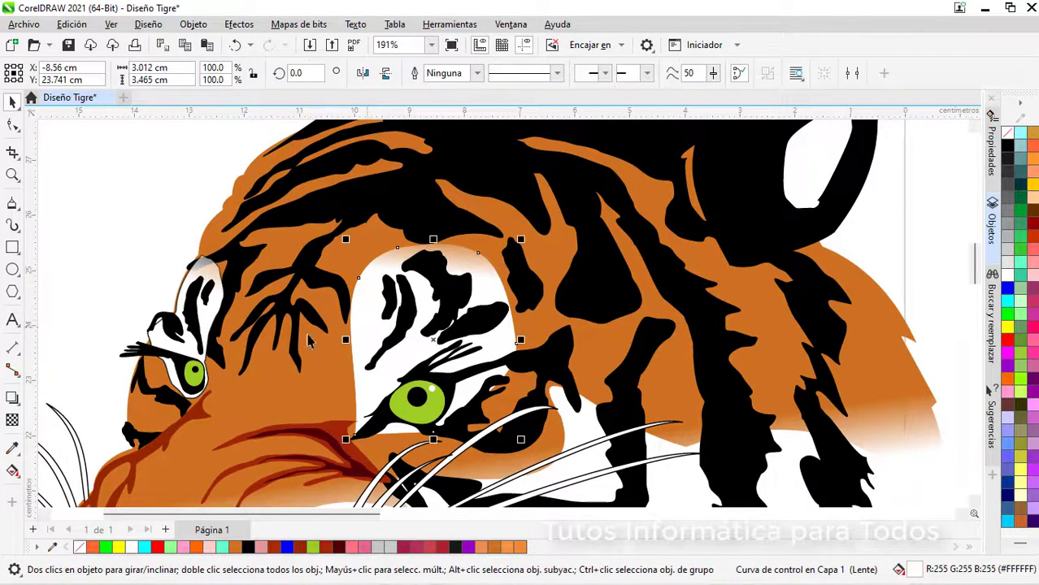
click(125, 303)
click(210, 325)
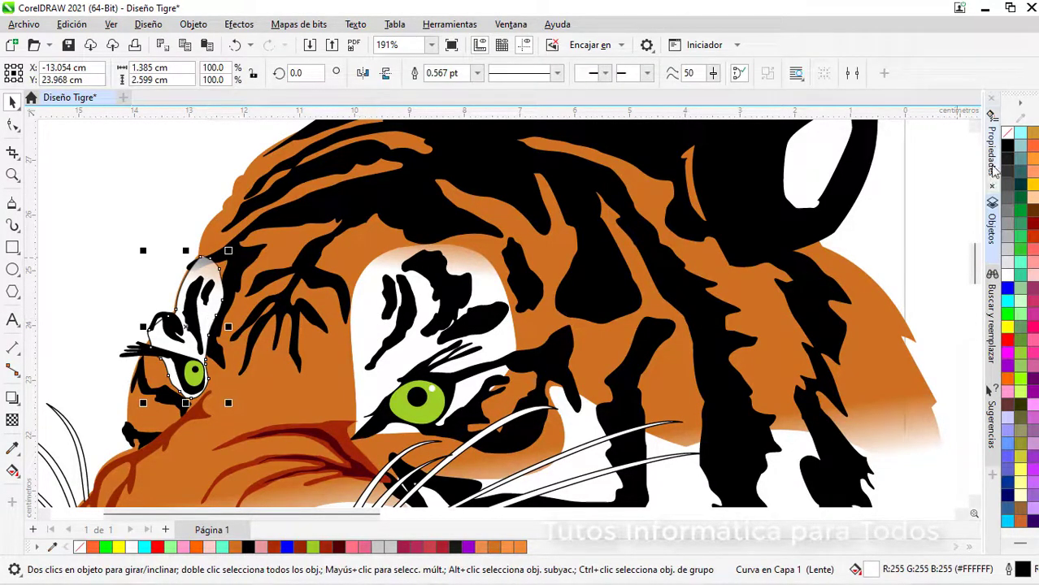
right_click(1006, 137)
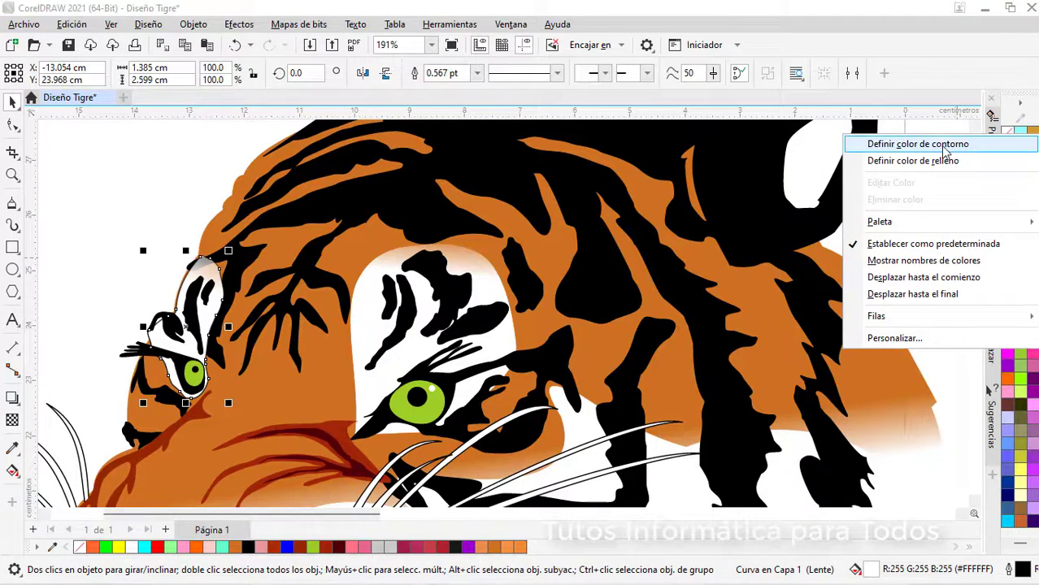
click(945, 150)
click(119, 272)
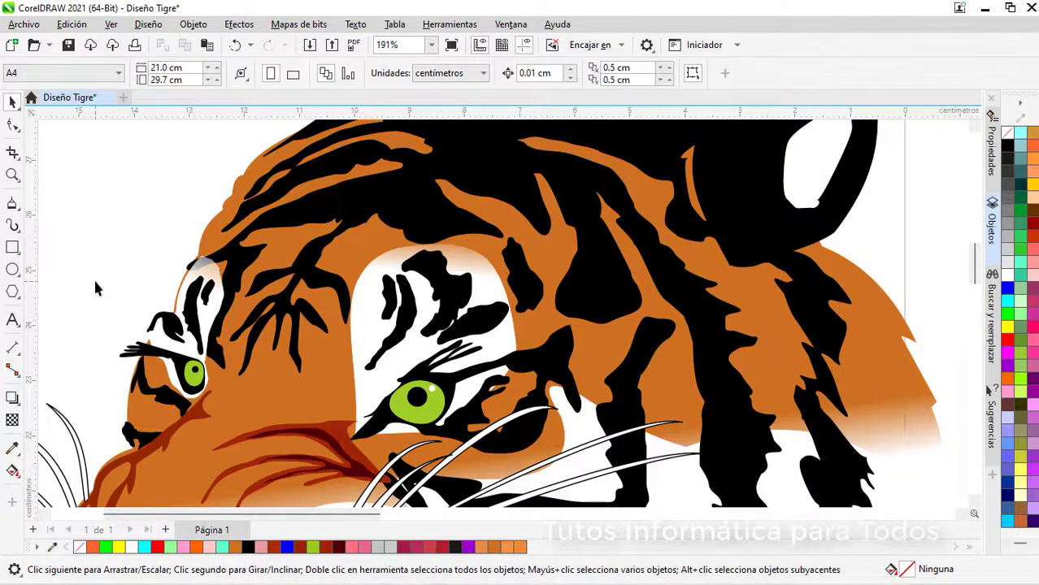
Step: Move the separate head silhouette outline onto the coloured vector tiger, aligning its upper contour with the top of the head
scroll(95, 288, down, 3)
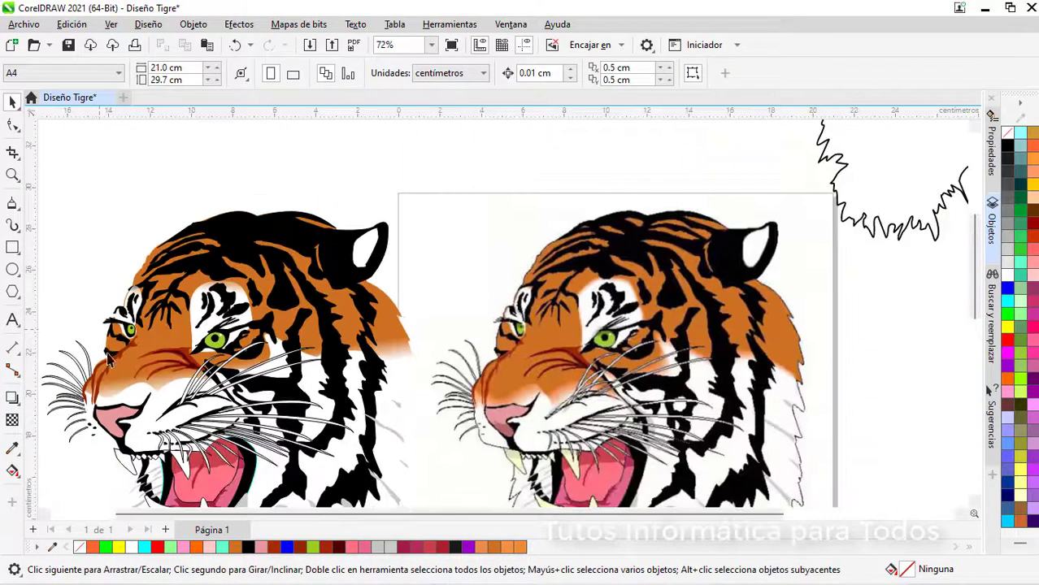
scroll(268, 451, down, 1)
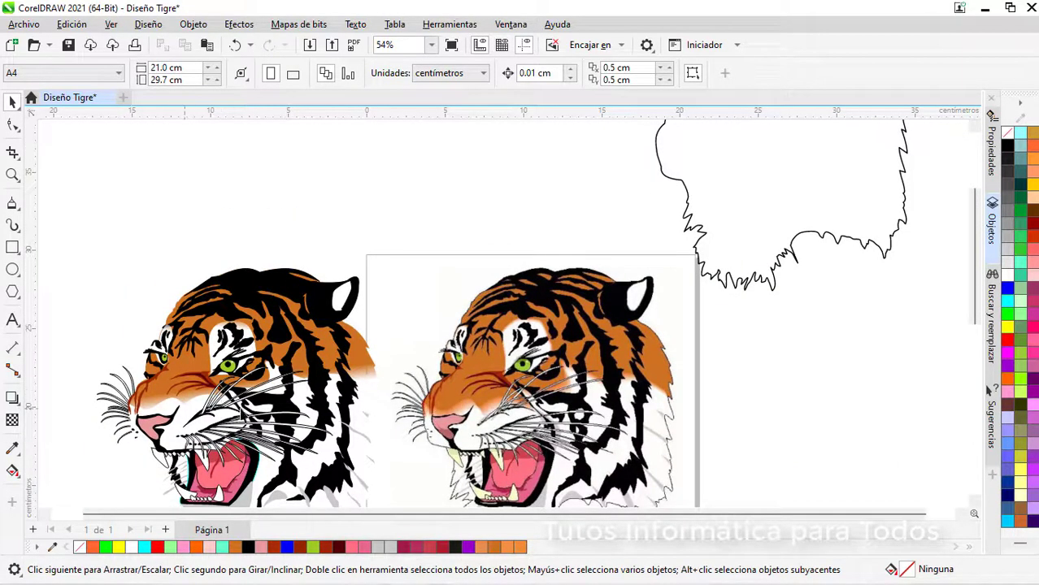
scroll(415, 370, down, 1)
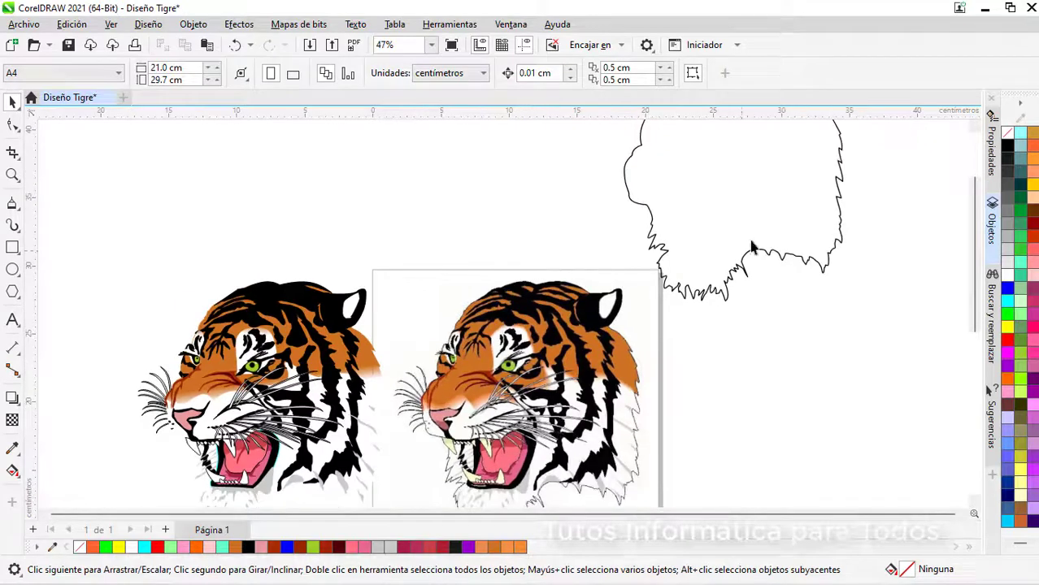
mouse_move(741, 230)
mouse_down()
mouse_move(278, 296)
mouse_move(204, 274)
mouse_move(183, 351)
mouse_up()
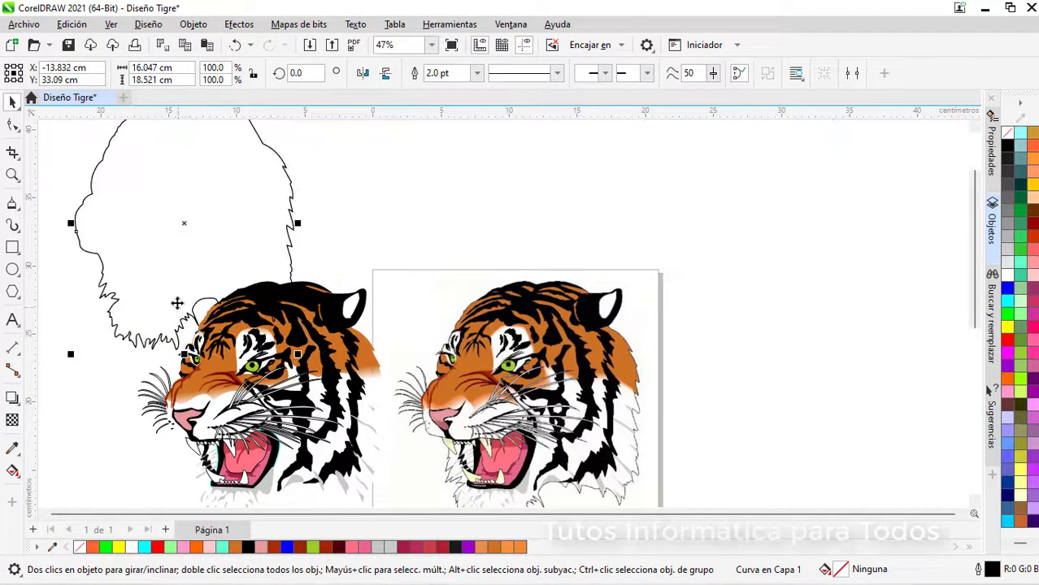
drag(177, 303, 179, 248)
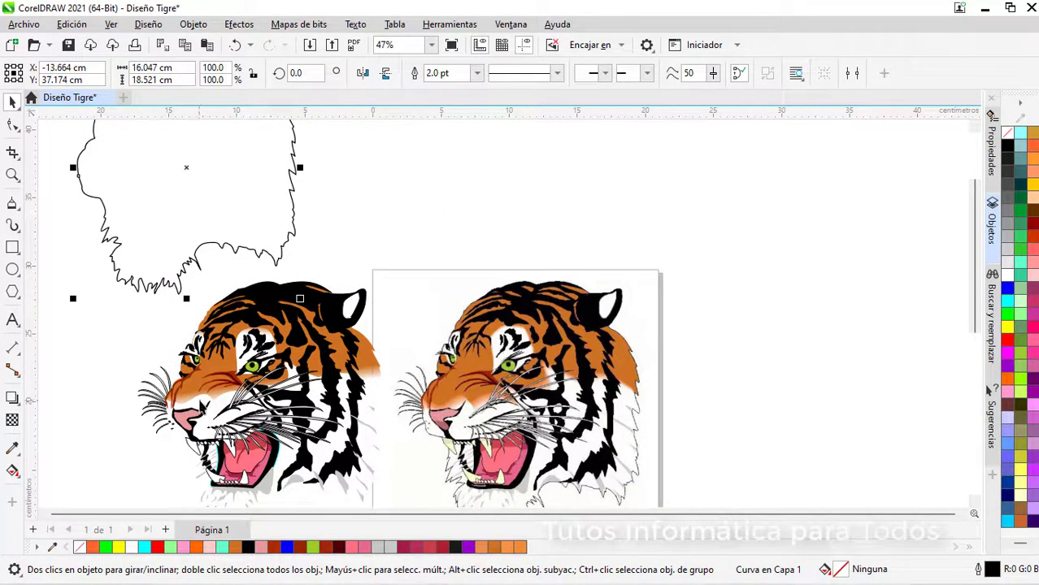
scroll(299, 291, up, 6)
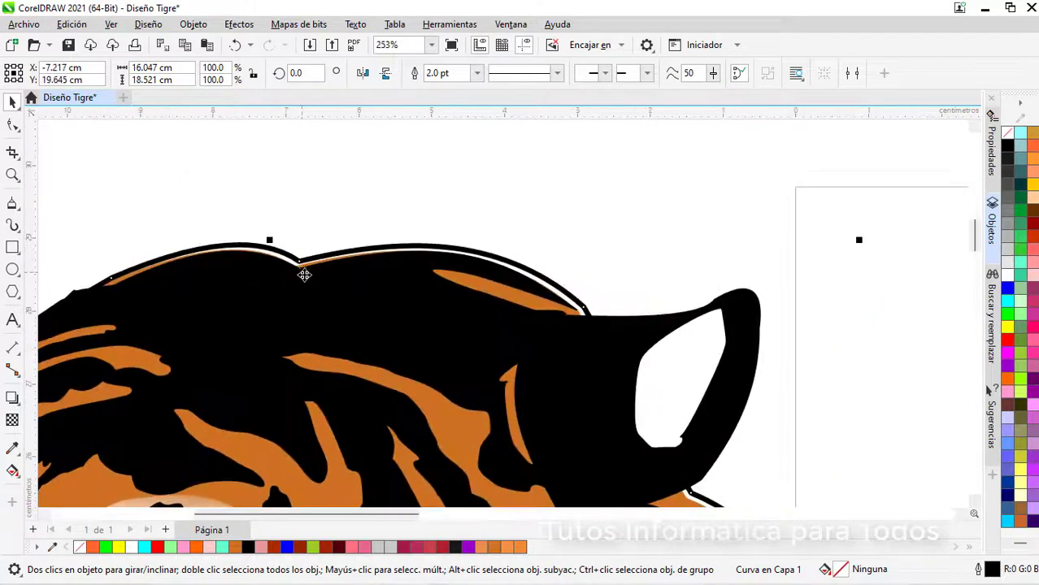
drag(299, 265, 293, 273)
scroll(286, 334, down, 6)
key(Escape)
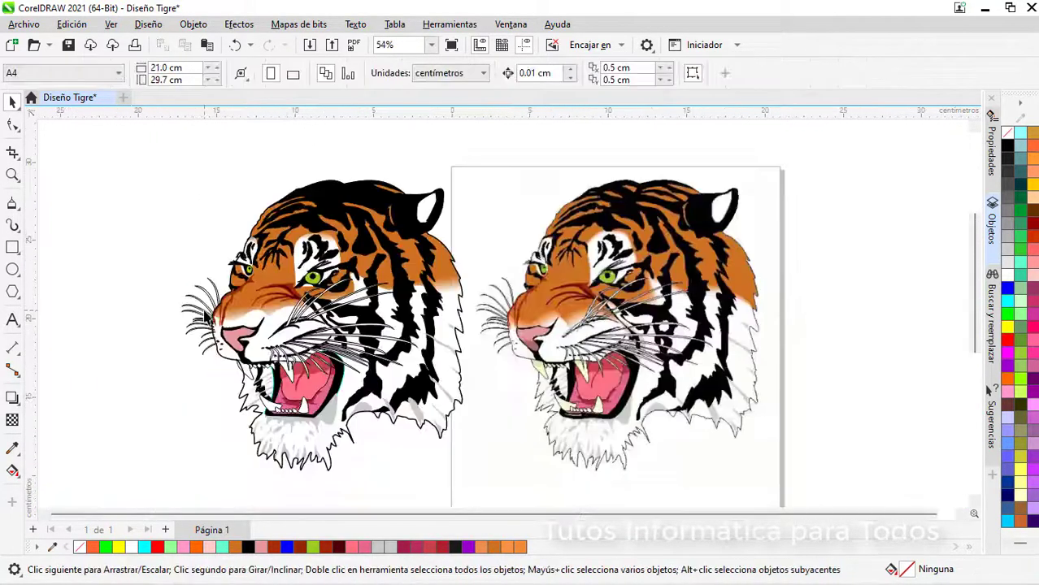
Step: Select all the objects of the vector tiger together with the silhouette outline and group them
scroll(205, 319, down, 1)
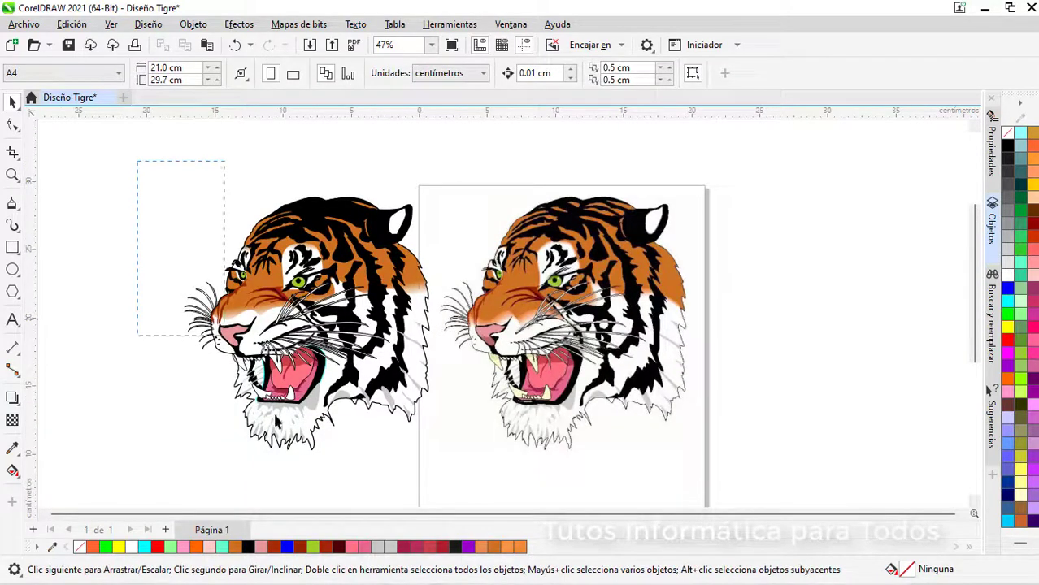
drag(275, 421, 452, 484)
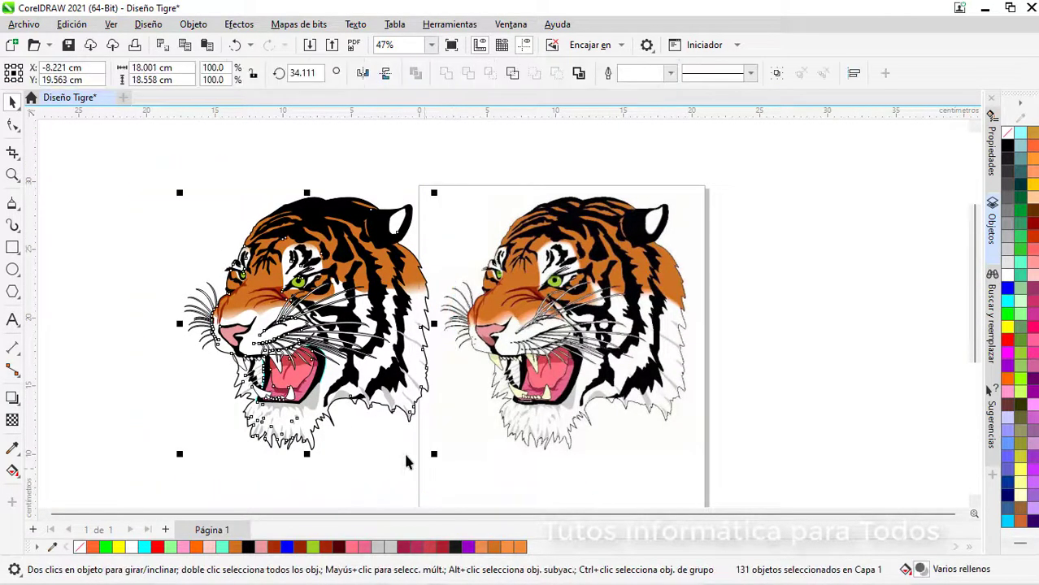
right_click(318, 301)
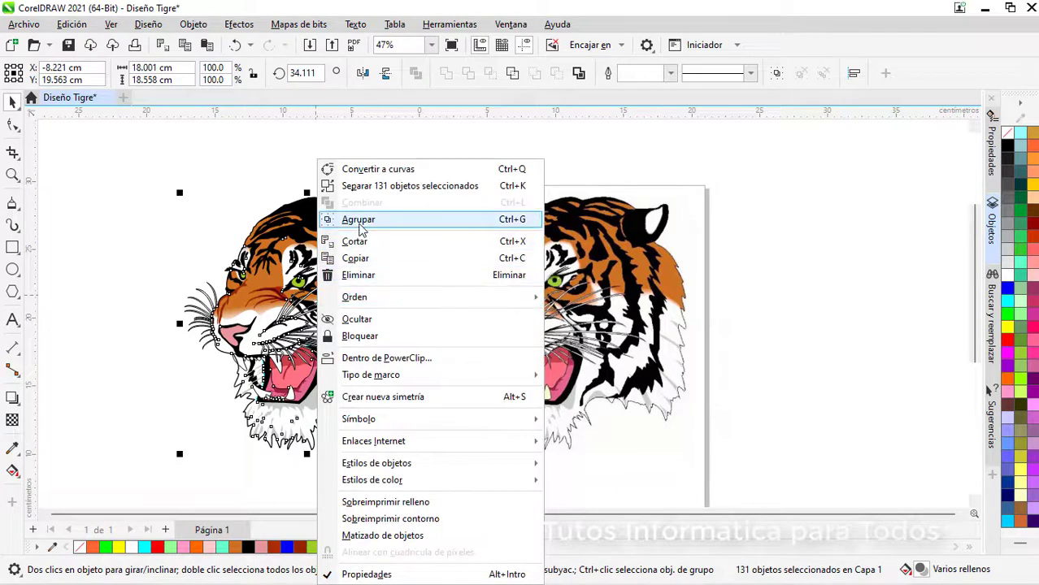
click(361, 219)
key(Escape)
Step: Move the grouped tiger about 1.5 cm to the left, away from the reference image, and deselect it
drag(249, 329, 225, 321)
click(451, 441)
click(271, 335)
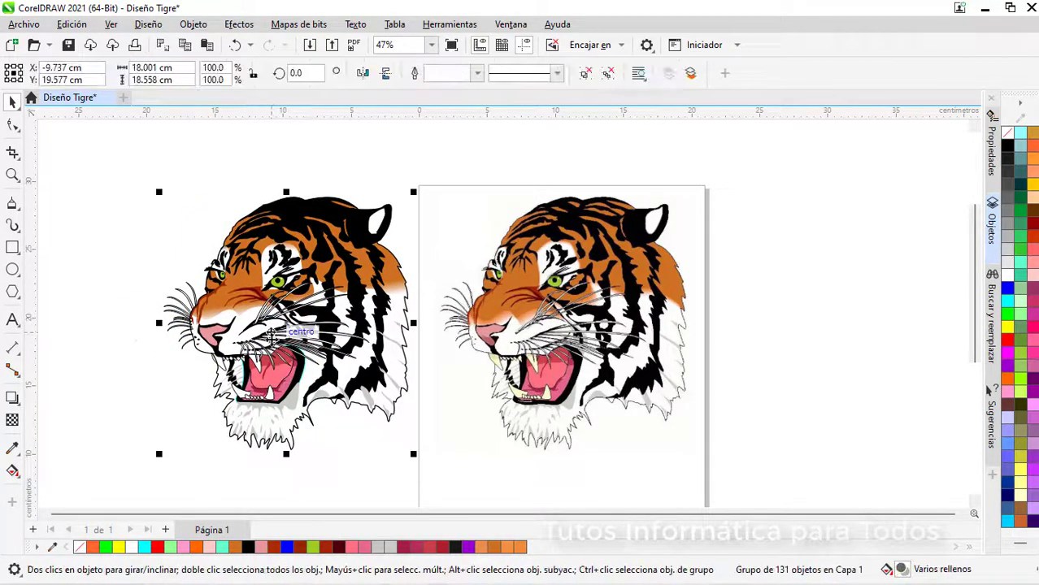
click(118, 329)
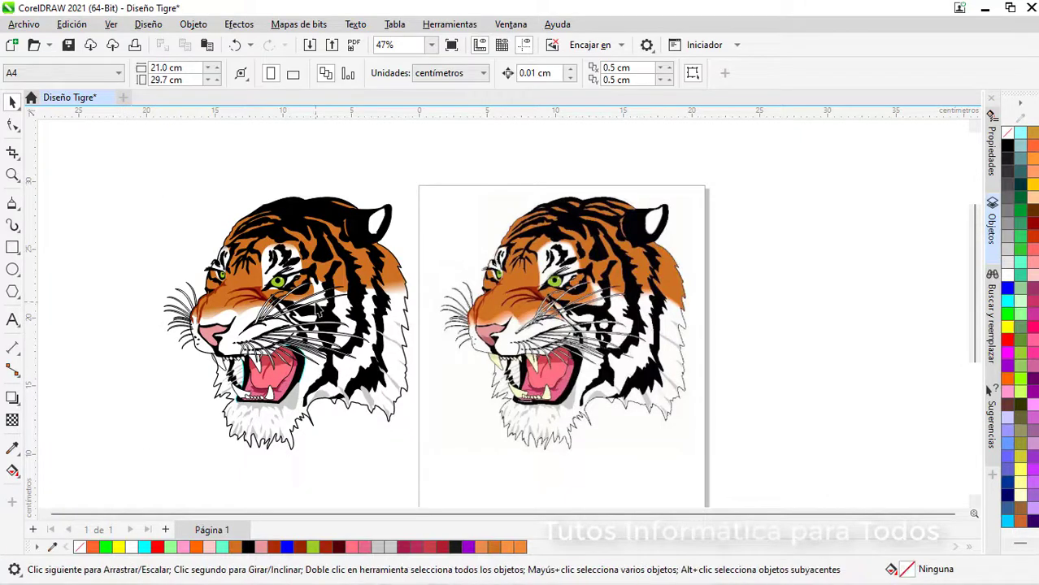